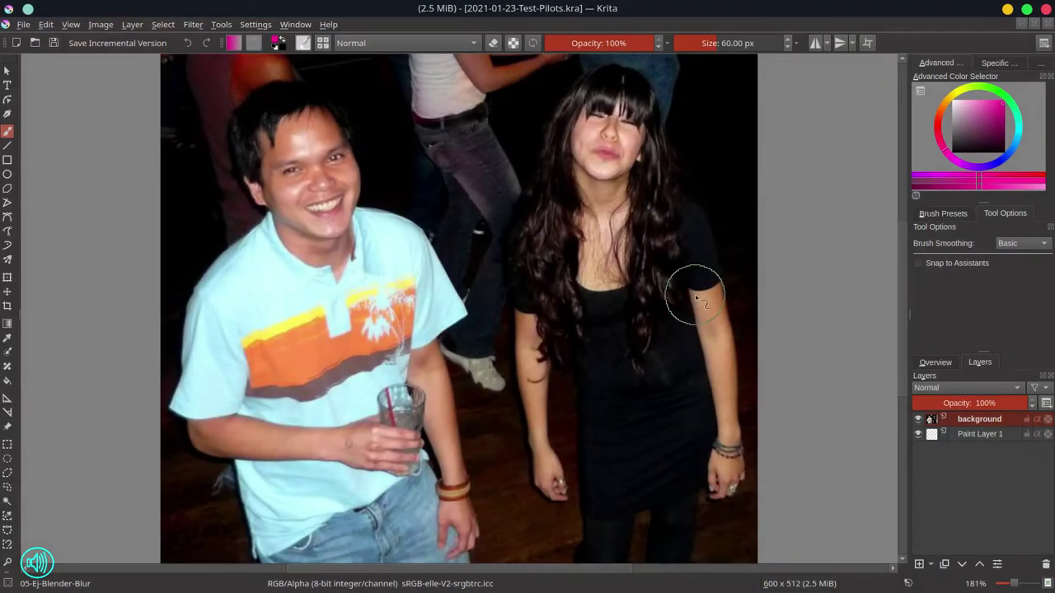
# - Fade the photo layer, add Paint Layer 2, and set up a thin black 01-Ej-Basic-Round brush
pyautogui.click(964, 402)
pyautogui.click(918, 564)
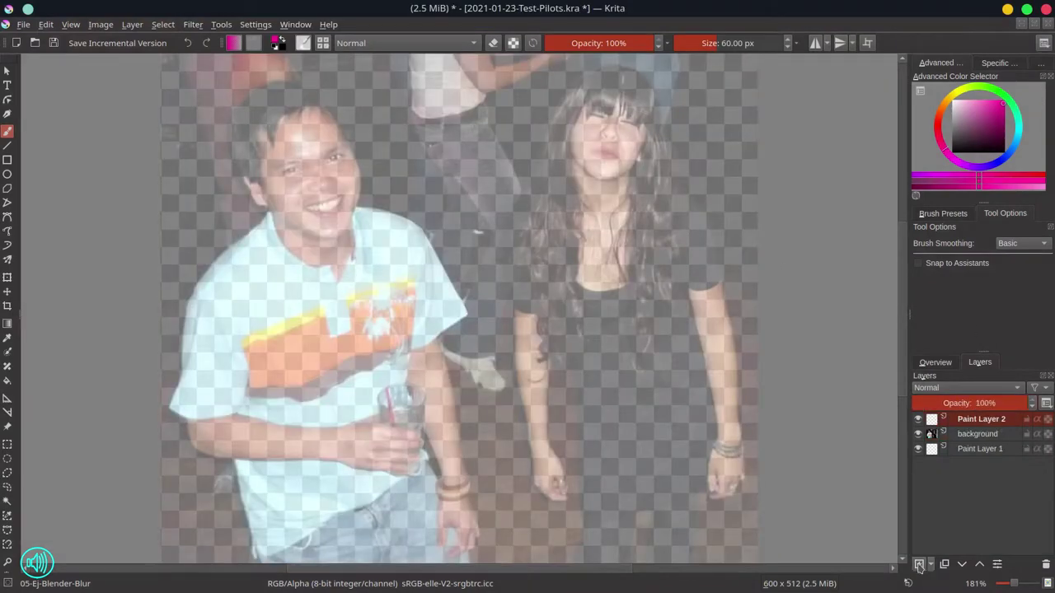
pyautogui.click(946, 151)
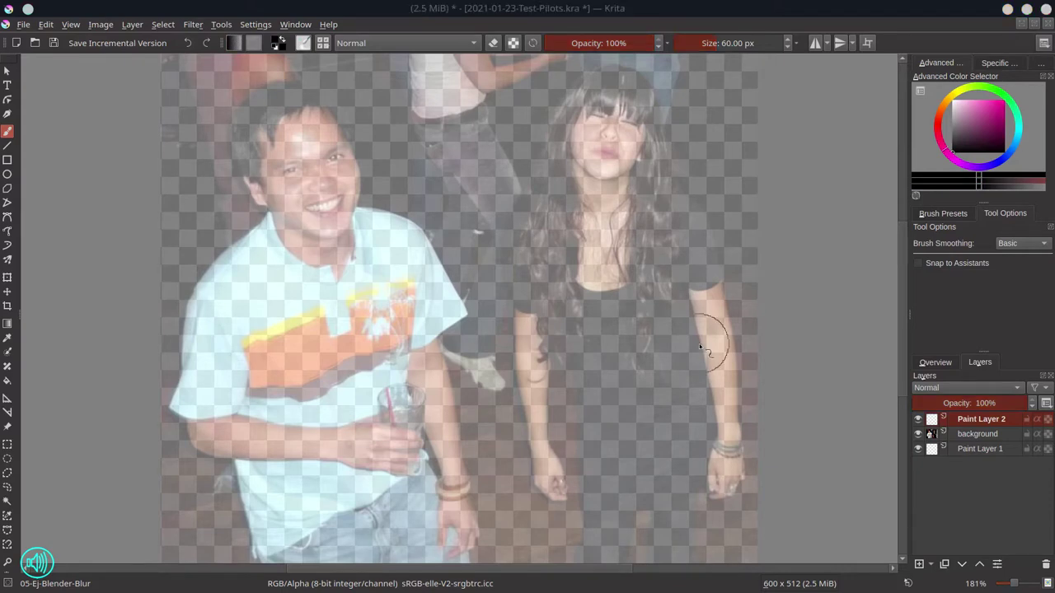
pyautogui.moveTo(420, 228); pyautogui.dragTo(363, 228)
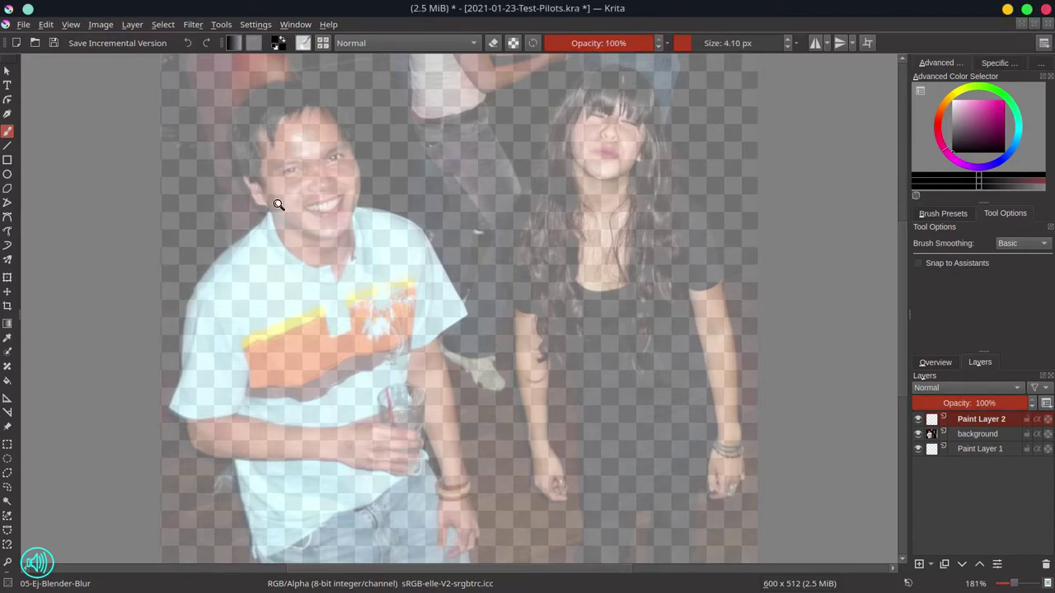
pyautogui.moveTo(279, 204)
pyautogui.mouseDown()
pyautogui.moveTo(277, 188)
pyautogui.moveTo(260, 213)
pyautogui.mouseUp()
pyautogui.press('/')
pyautogui.hotkey('ctrl', 'z')
pyautogui.press('[')
# - Ink the boy's zigzag hair, jaw, eye, nose, eyebrows and smiling mouth in black
pyautogui.moveTo(262, 153); pyautogui.dragTo(360, 109)
pyautogui.moveTo(250, 162)
pyautogui.mouseDown()
pyautogui.moveTo(253, 278)
pyautogui.moveTo(269, 315)
pyautogui.moveTo(304, 350)
pyautogui.moveTo(339, 366)
pyautogui.moveTo(422, 351)
pyautogui.moveTo(438, 239)
pyautogui.moveTo(428, 321)
pyautogui.mouseUp()
pyautogui.moveTo(424, 217)
pyautogui.mouseDown()
pyautogui.moveTo(439, 247)
pyautogui.moveTo(425, 345)
pyautogui.mouseUp()
pyautogui.moveTo(375, 129); pyautogui.dragTo(423, 217)
pyautogui.moveTo(295, 255)
pyautogui.mouseDown()
pyautogui.moveTo(324, 248)
pyautogui.moveTo(392, 269)
pyautogui.moveTo(324, 223)
pyautogui.mouseUp()
pyautogui.moveTo(381, 212); pyautogui.dragTo(406, 203)
pyautogui.moveTo(341, 316)
pyautogui.mouseDown()
pyautogui.moveTo(410, 295)
pyautogui.moveTo(406, 313)
pyautogui.mouseUp()
pyautogui.moveTo(323, 306); pyautogui.dragTo(323, 318)
pyautogui.moveTo(412, 169); pyautogui.dragTo(425, 194)
pyautogui.moveTo(210, 142); pyautogui.dragTo(204, 201)
pyautogui.moveTo(268, 89); pyautogui.dragTo(203, 153)
pyautogui.moveTo(373, 76); pyautogui.dragTo(274, 107)
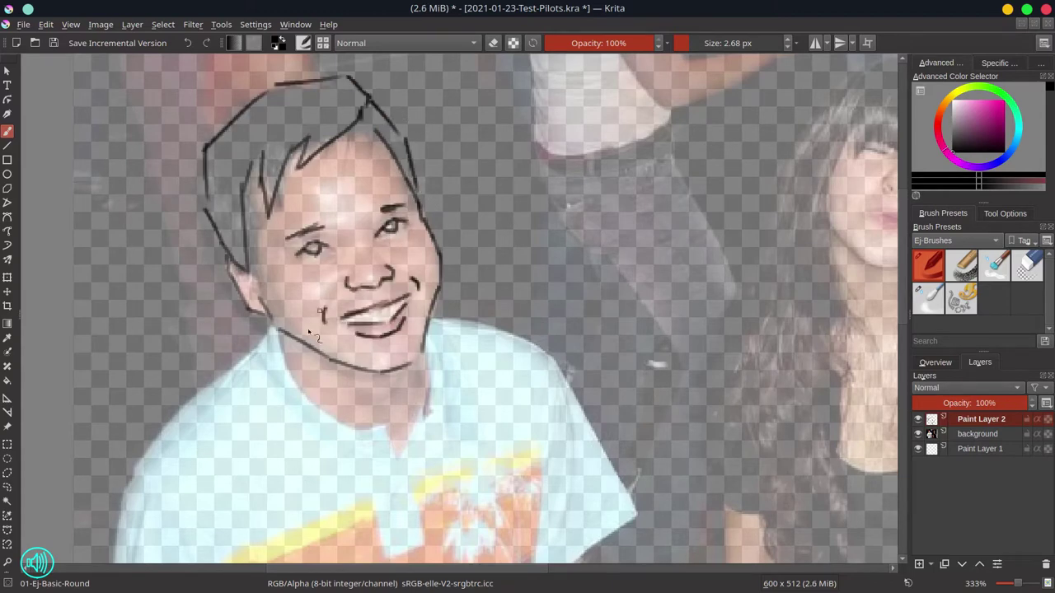
# - Outline the girl's cheek, jaw line, nose, lips, closed eyes, bangs and right hair edge
pyautogui.moveTo(278, 329); pyautogui.dragTo(282, 358)
pyautogui.moveTo(429, 367); pyautogui.dragTo(166, 392)
pyautogui.moveTo(562, 241)
pyautogui.mouseDown()
pyautogui.moveTo(600, 285)
pyautogui.moveTo(702, 224)
pyautogui.mouseUp()
pyautogui.moveTo(631, 196)
pyautogui.mouseDown()
pyautogui.moveTo(622, 216)
pyautogui.moveTo(656, 219)
pyautogui.mouseUp()
pyautogui.moveTo(602, 237); pyautogui.dragTo(663, 245)
pyautogui.moveTo(614, 250); pyautogui.dragTo(643, 255)
pyautogui.moveTo(592, 171); pyautogui.dragTo(692, 194)
pyautogui.moveTo(590, 127)
pyautogui.mouseDown()
pyautogui.moveTo(585, 162)
pyautogui.moveTo(616, 169)
pyautogui.mouseUp()
pyautogui.moveTo(651, 115)
pyautogui.mouseDown()
pyautogui.moveTo(659, 173)
pyautogui.moveTo(702, 231)
pyautogui.mouseUp()
# - Outline the boy's torso sides, shoulder, sleeves, forearms and right hand
pyautogui.scroll(-5, 577, 190)
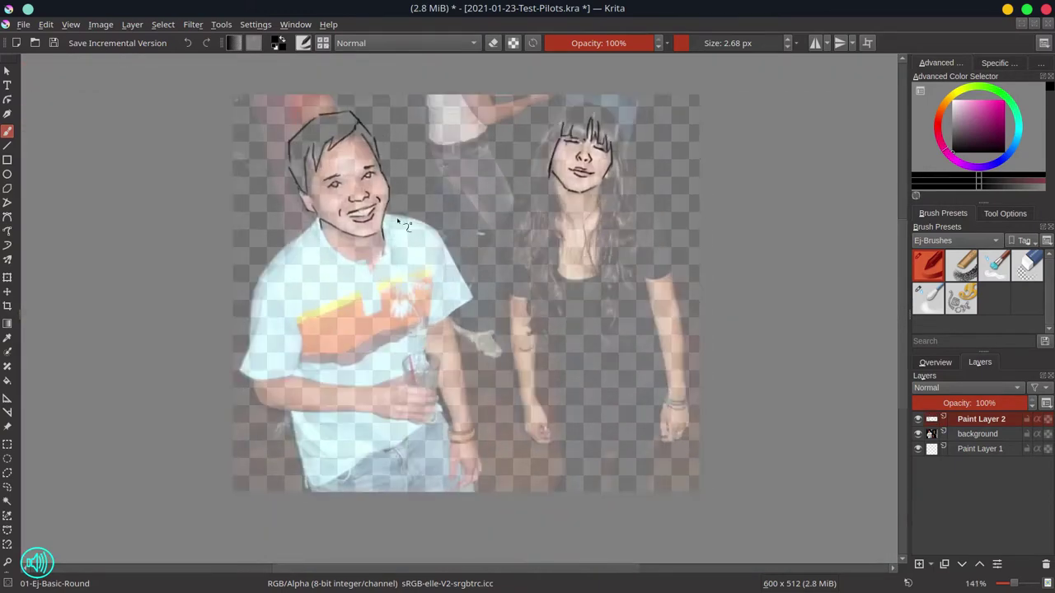
pyautogui.moveTo(265, 272); pyautogui.dragTo(252, 387)
pyautogui.moveTo(293, 333)
pyautogui.mouseDown()
pyautogui.moveTo(284, 376)
pyautogui.moveTo(339, 385)
pyautogui.mouseUp()
pyautogui.moveTo(266, 404); pyautogui.dragTo(372, 412)
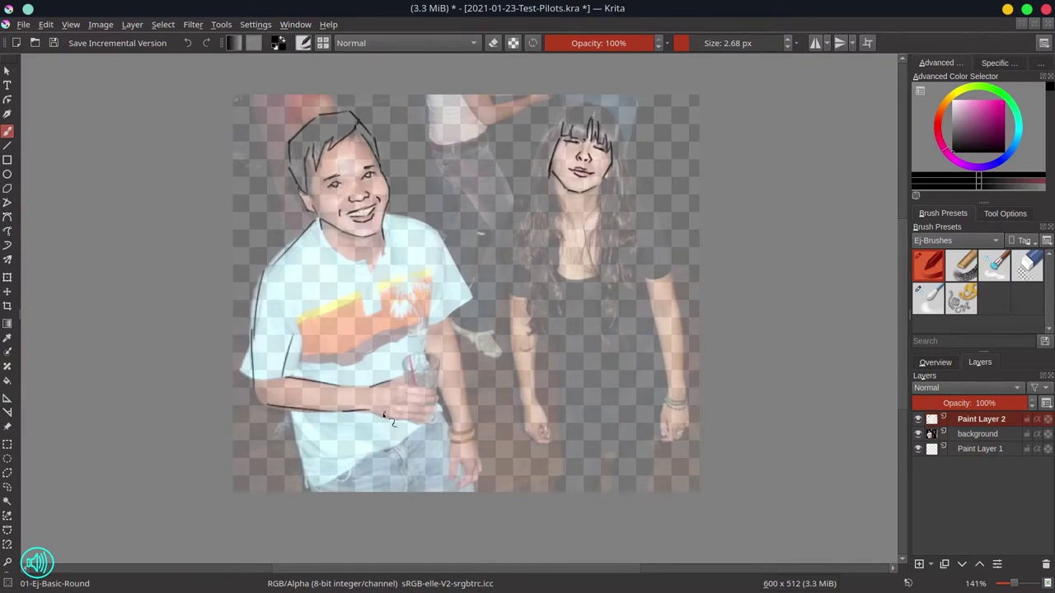
pyautogui.moveTo(429, 257); pyautogui.dragTo(427, 346)
pyautogui.moveTo(385, 216); pyautogui.dragTo(446, 290)
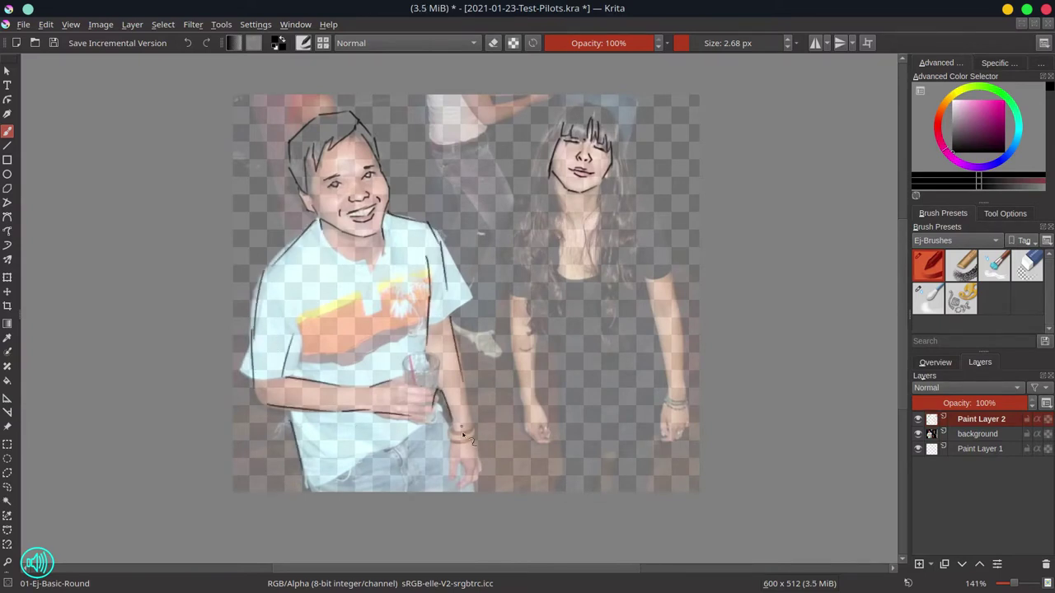
pyautogui.moveTo(462, 382); pyautogui.dragTo(471, 419)
pyautogui.moveTo(449, 422); pyautogui.dragTo(478, 491)
# - Outline the girl's long hair with inner strands, her right shoulder and her arm
pyautogui.moveTo(554, 192); pyautogui.dragTo(527, 317)
pyautogui.moveTo(547, 280); pyautogui.dragTo(554, 320)
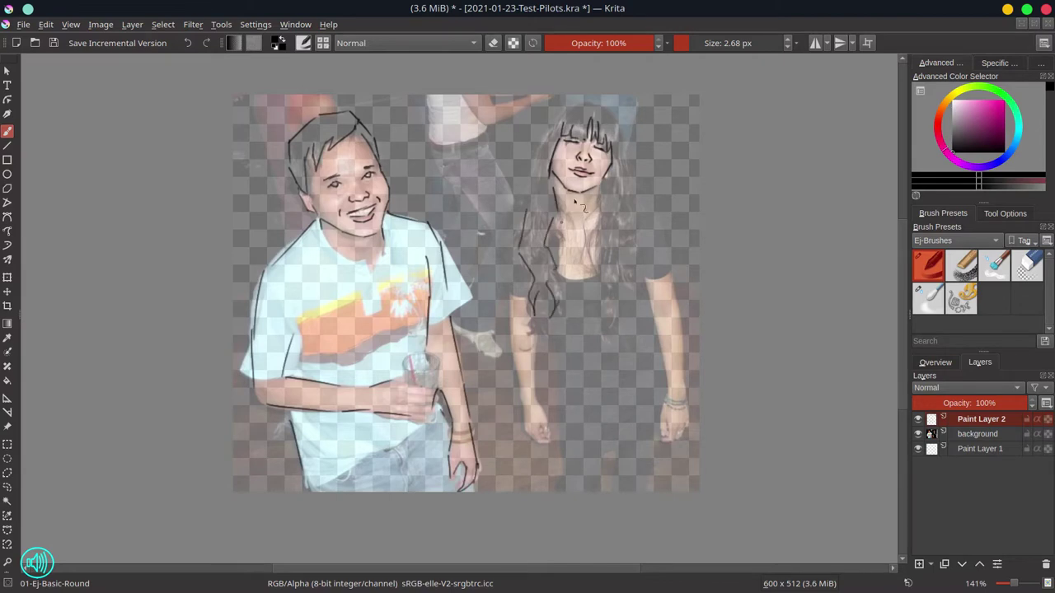
pyautogui.moveTo(600, 191); pyautogui.dragTo(591, 246)
pyautogui.moveTo(593, 227); pyautogui.dragTo(608, 302)
pyautogui.moveTo(615, 272); pyautogui.dragTo(634, 287)
pyautogui.moveTo(508, 322); pyautogui.dragTo(516, 373)
pyautogui.moveTo(536, 316); pyautogui.dragTo(538, 384)
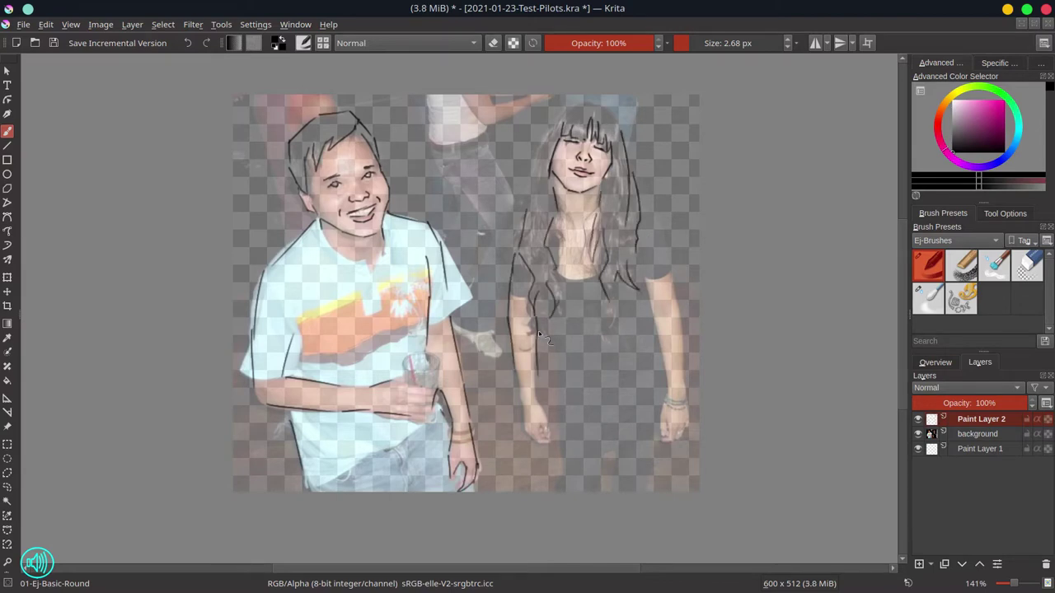
pyautogui.moveTo(537, 336); pyautogui.dragTo(535, 382)
pyautogui.moveTo(516, 367); pyautogui.dragTo(522, 417)
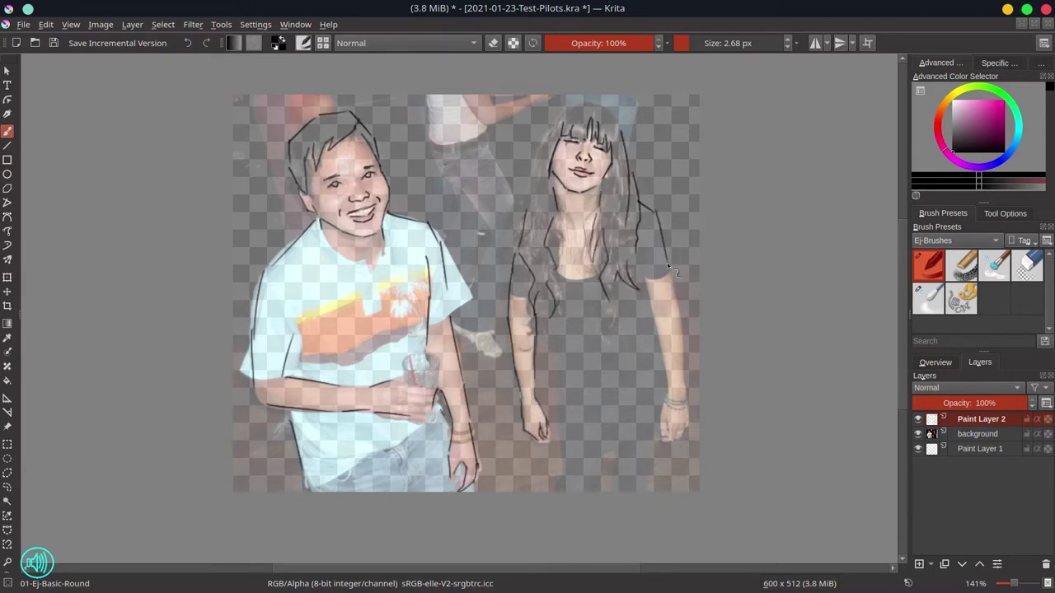
pyautogui.click(759, 14)
pyautogui.click(188, 14)
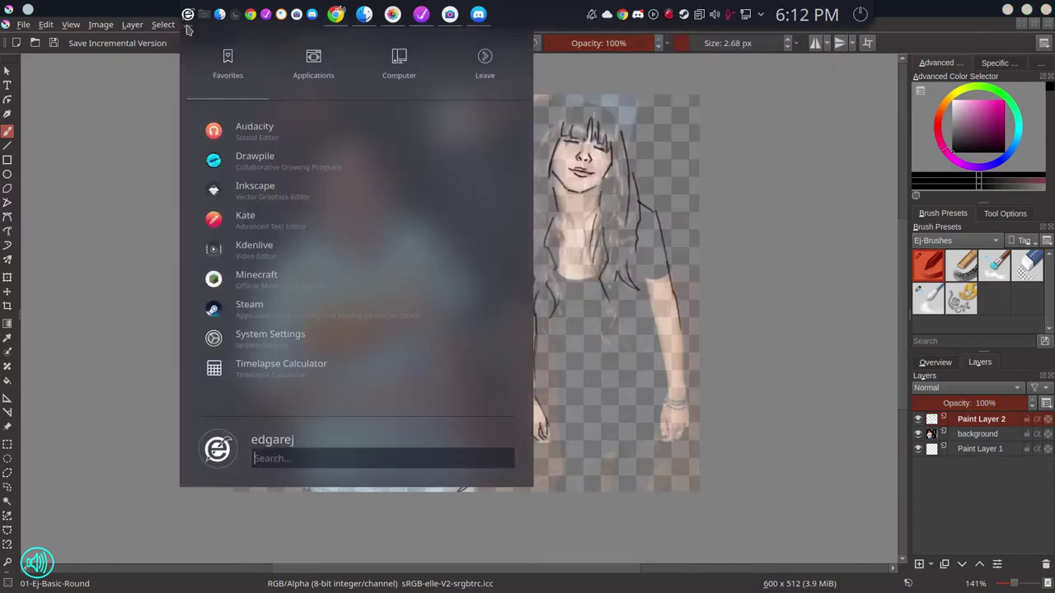
pyautogui.click(255, 331)
pyautogui.scroll(-8, 99, 288)
pyautogui.click(137, 238)
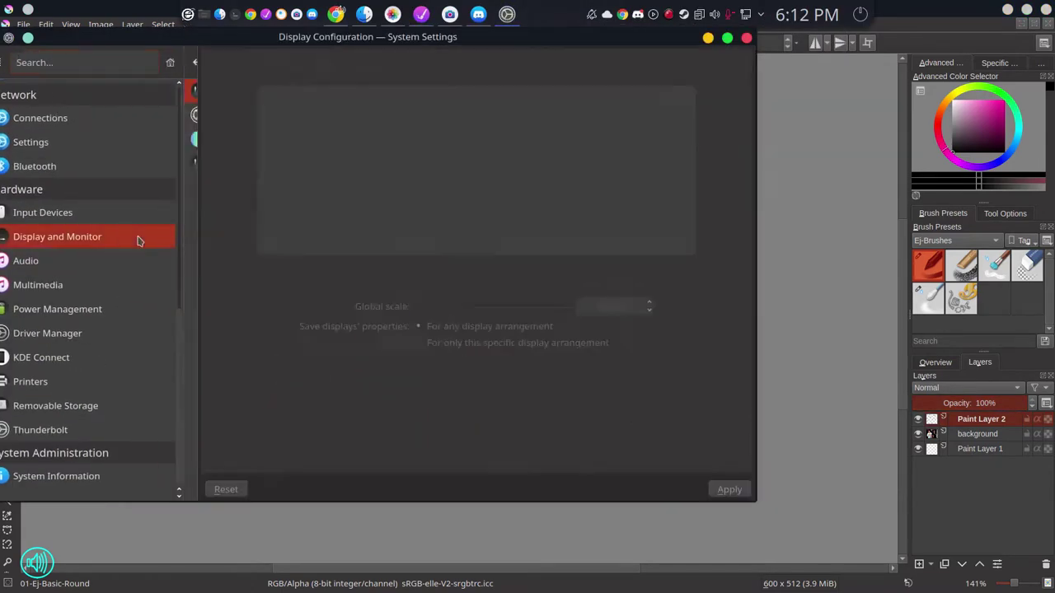
pyautogui.click(158, 308)
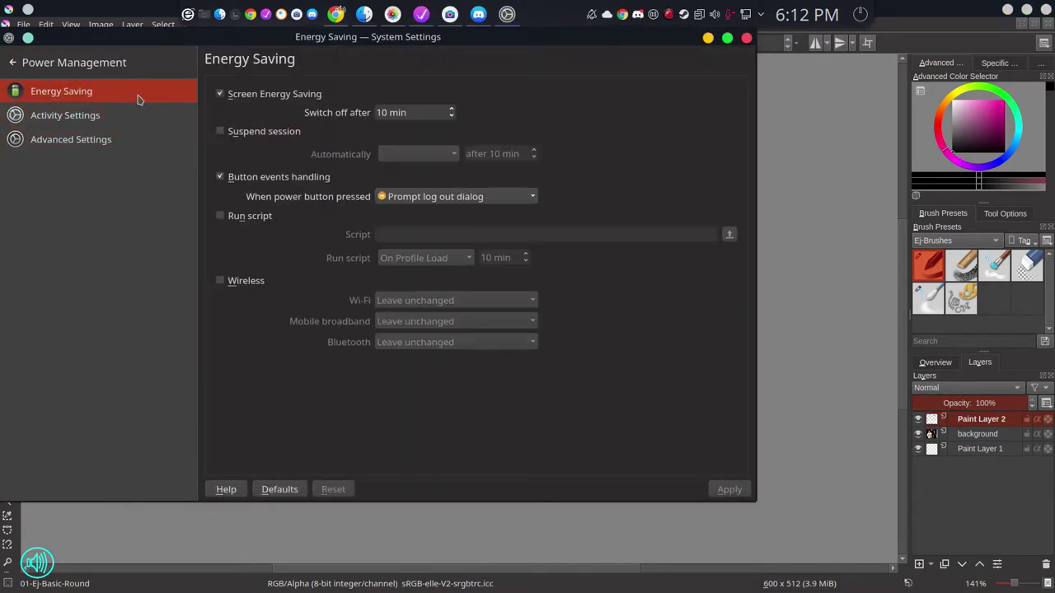
pyautogui.hotkey('alt', 'Left')
pyautogui.scroll(6, 145, 291)
pyautogui.scroll(2, 145, 291)
pyautogui.click(120, 302)
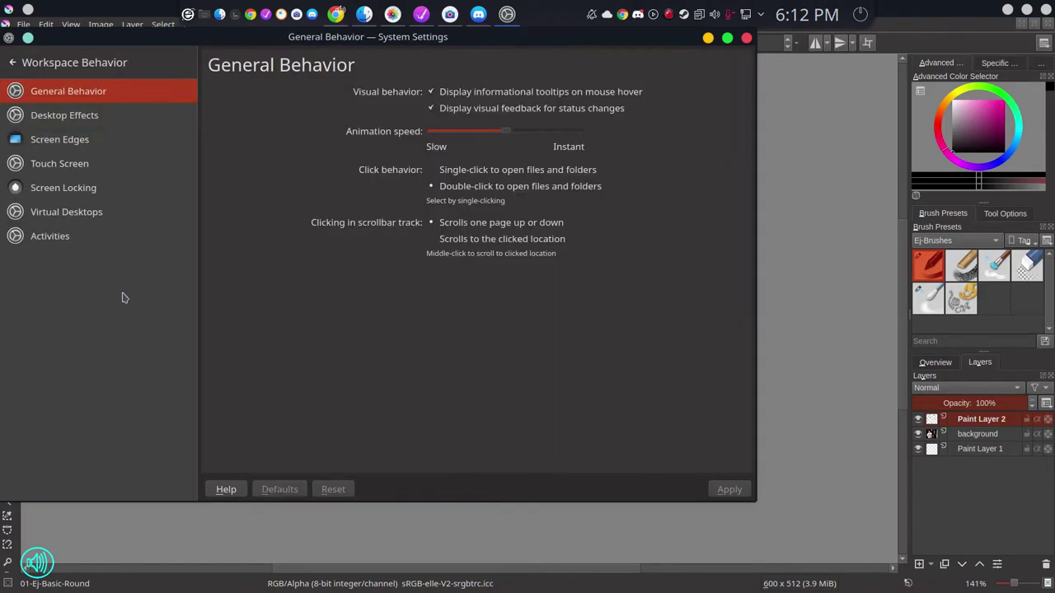
pyautogui.click(63, 187)
pyautogui.hotkey('alt', 'Tab')
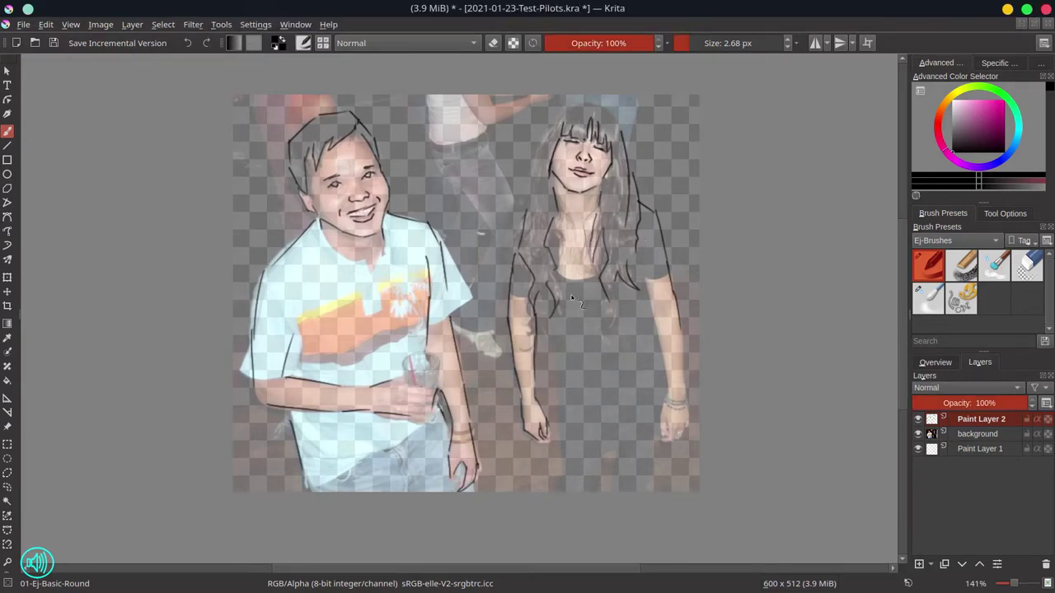
# - Restore the photo to full opacity and outline the woman's left and right legs
pyautogui.click(977, 433)
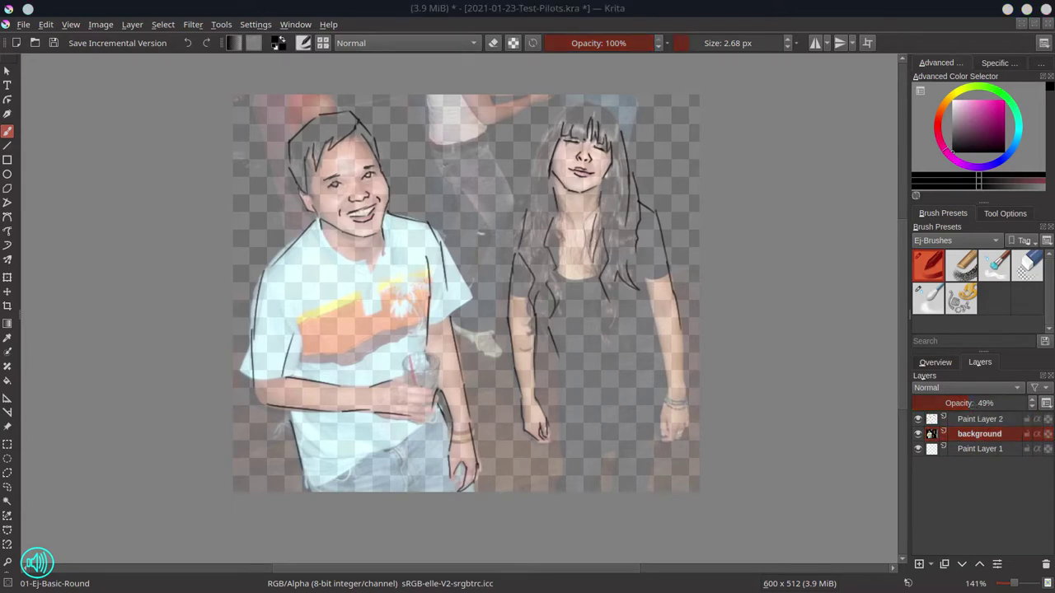
pyautogui.click(980, 419)
pyautogui.hotkey('ctrl', 'z')
pyautogui.moveTo(558, 373); pyautogui.dragTo(564, 491)
pyautogui.moveTo(606, 400); pyautogui.dragTo(603, 480)
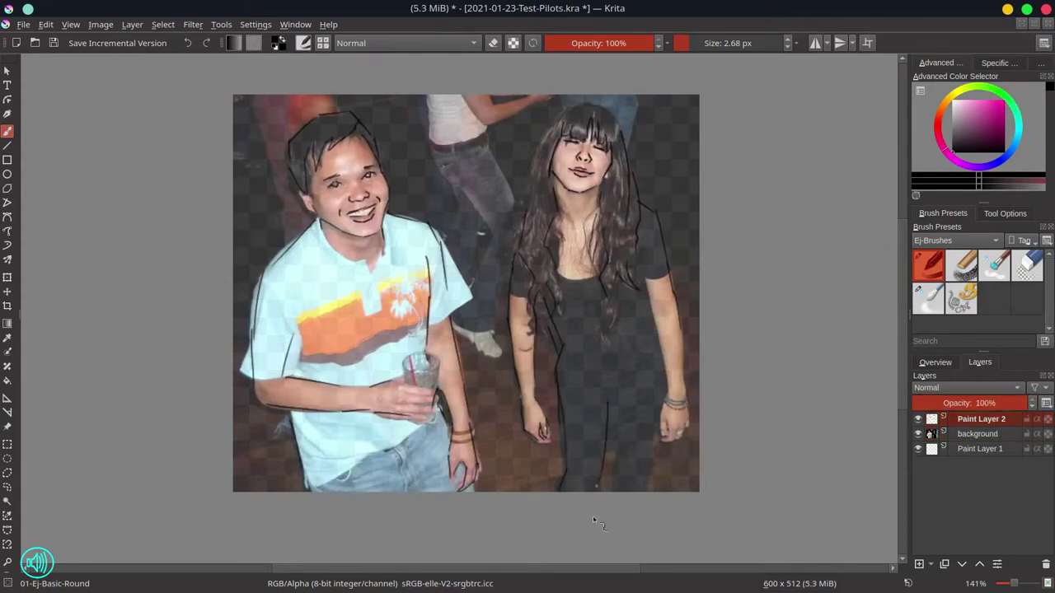
# - Group the sketch and photo layers and scale the image to 300 ppi
pyautogui.keyDown('shift'); pyautogui.click(976, 433); pyautogui.keyUp('shift')
pyautogui.hotkey('ctrl', 'g')
pyautogui.press('-')
pyautogui.press('-')
pyautogui.click(100, 24)
pyautogui.click(157, 207)
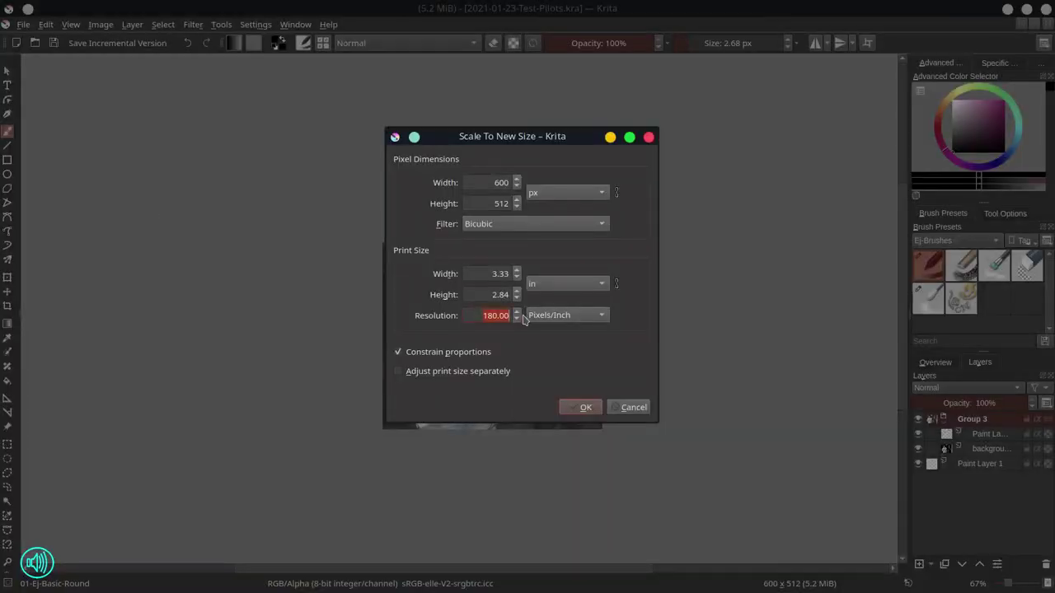
pyautogui.write('300')
pyautogui.click(581, 407)
# - Resize the canvas to 3700 × 5250 px
pyautogui.click(101, 24)
pyautogui.click(156, 240)
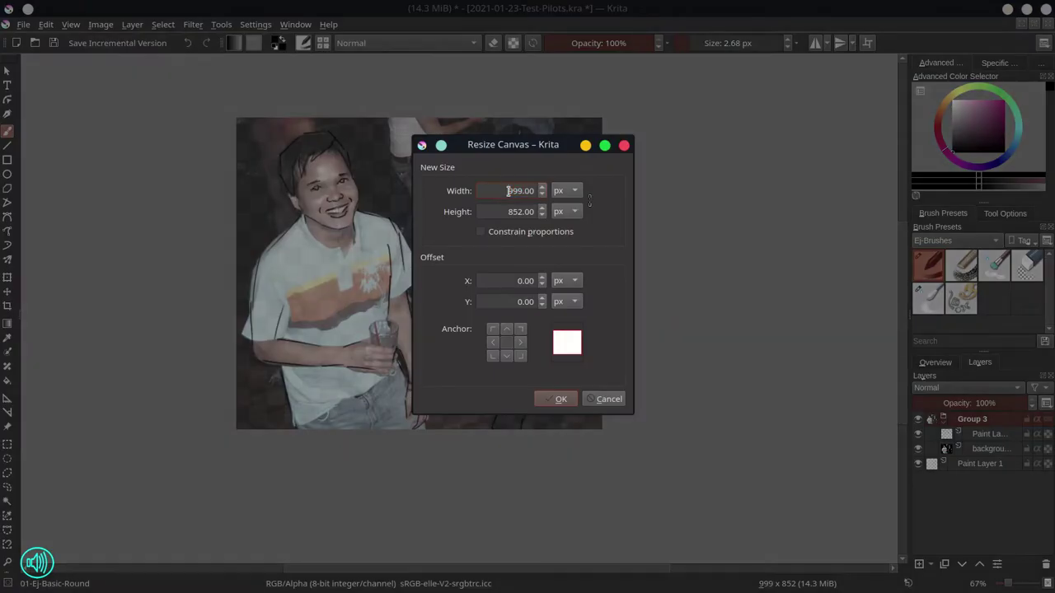
pyautogui.write('3700')
pyautogui.write('5250')
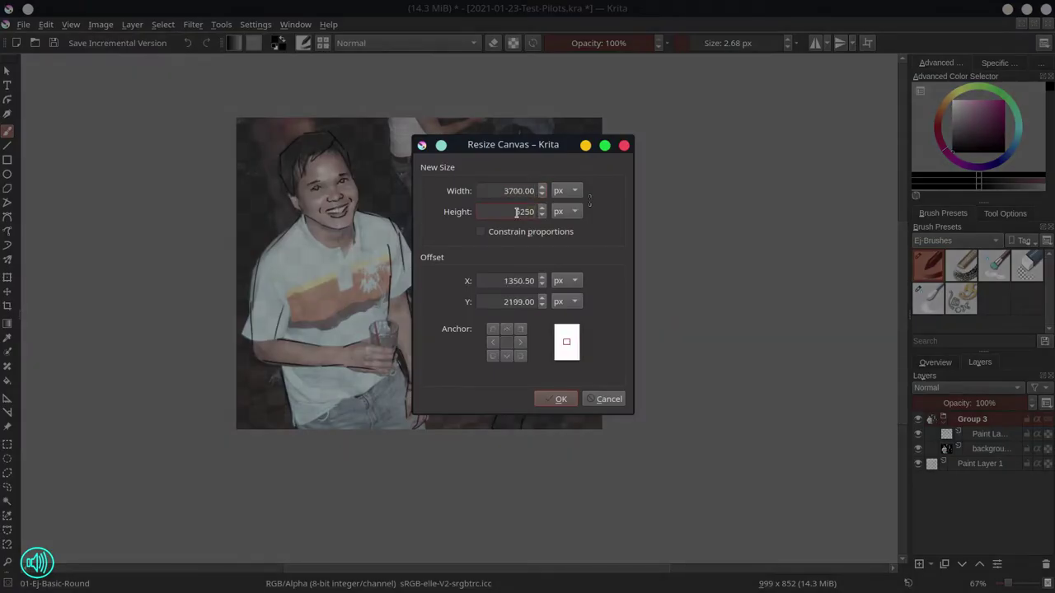
pyautogui.press('Return')
# - Fade the photo layer to 17% and move the whole group up and to the left
pyautogui.click(1005, 448)
pyautogui.moveTo(989, 402); pyautogui.dragTo(931, 403)
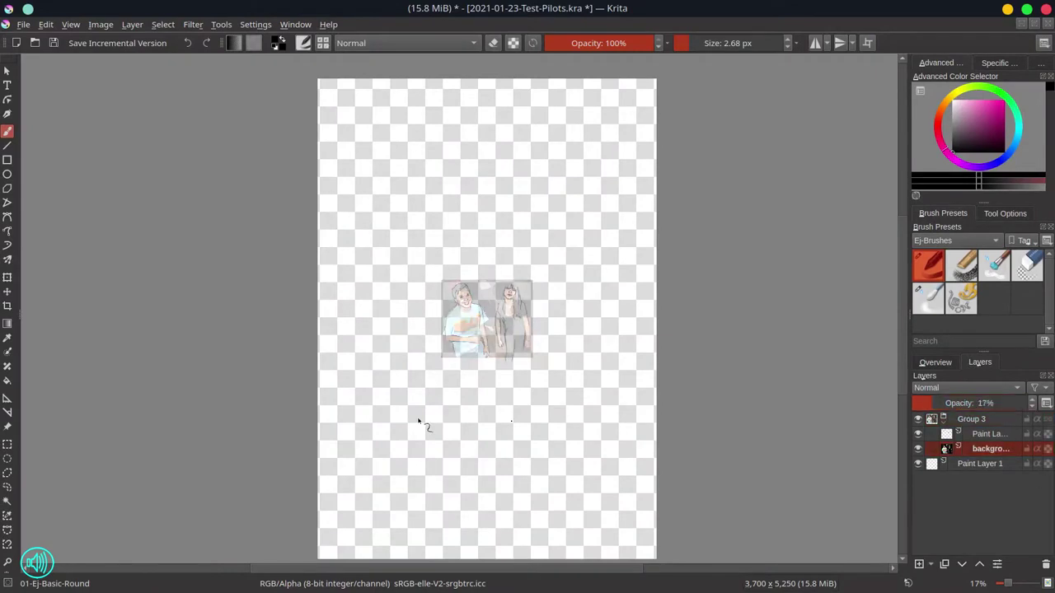
pyautogui.press('t')
pyautogui.moveTo(501, 325); pyautogui.dragTo(462, 243)
pyautogui.click(45, 24)
pyautogui.click(66, 39)
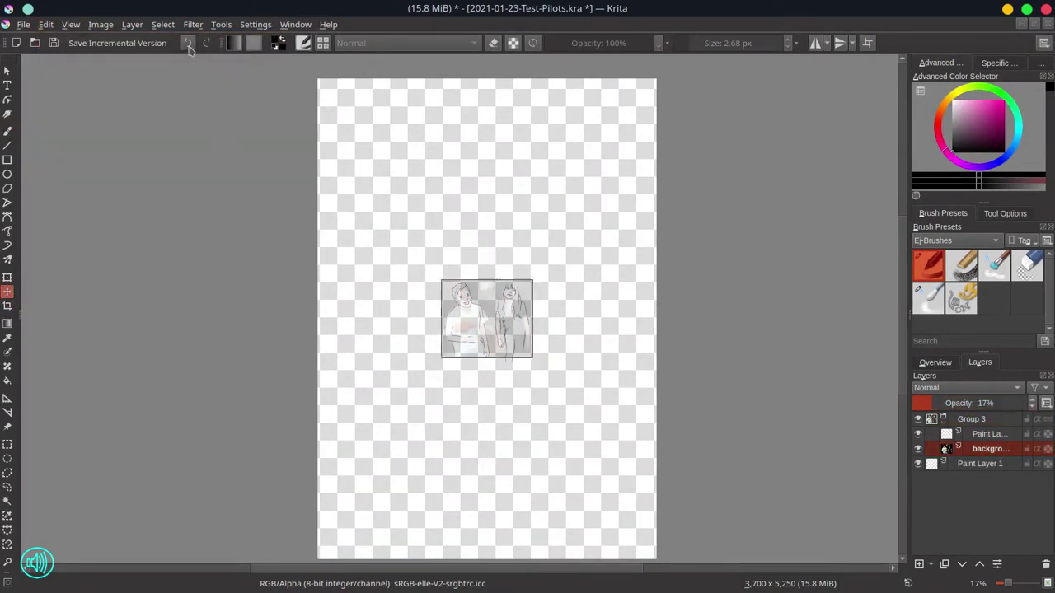
pyautogui.click(972, 418)
pyautogui.moveTo(497, 322); pyautogui.dragTo(440, 239)
pyautogui.click(988, 448)
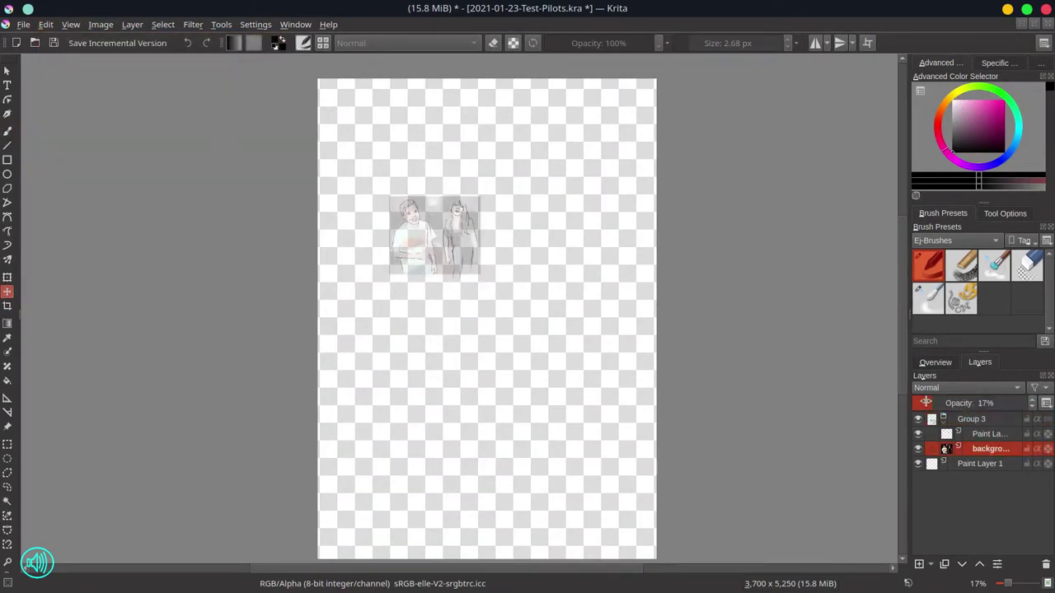
pyautogui.click(989, 434)
# - Outline the girl's upper hair, right arm and lower body, plus the boy's legs
pyautogui.press('b')
pyautogui.scroll(8, 459, 206)
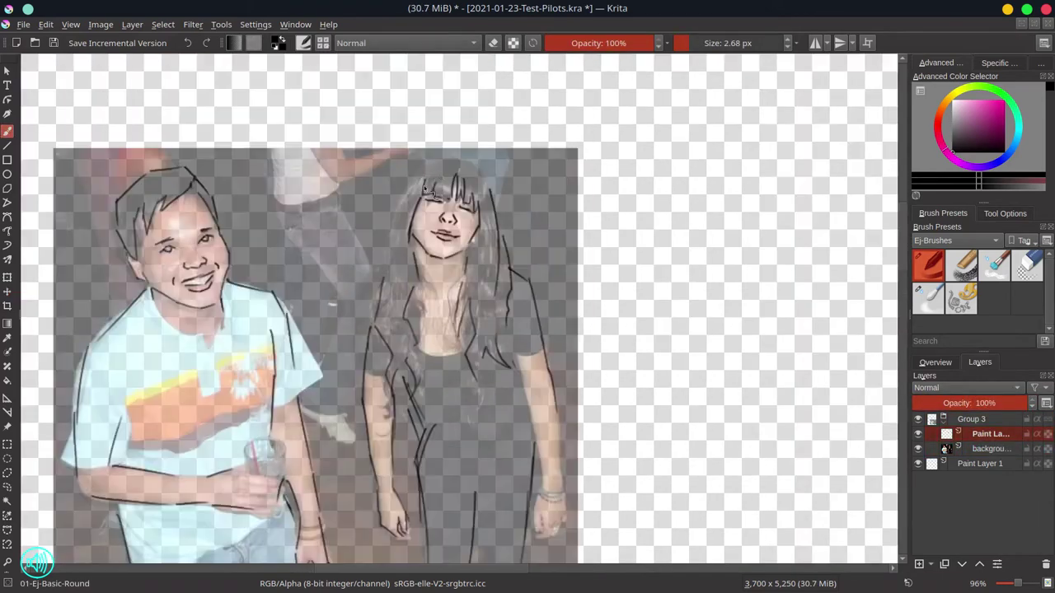
pyautogui.press('[')
pyautogui.moveTo(459, 152)
pyautogui.mouseDown()
pyautogui.moveTo(422, 175)
pyautogui.moveTo(381, 271)
pyautogui.mouseUp()
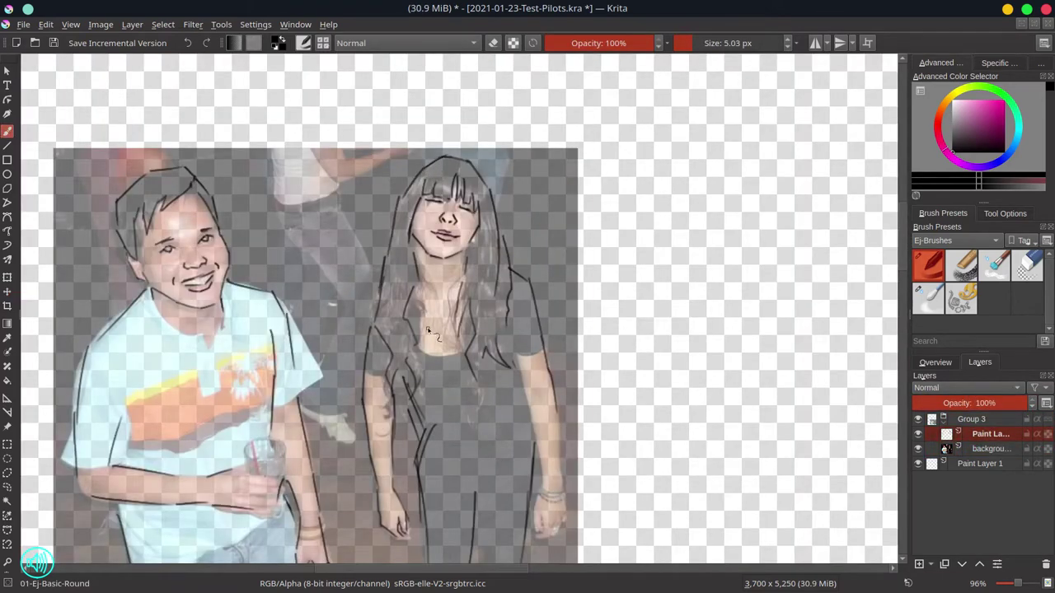
pyautogui.moveTo(517, 359); pyautogui.dragTo(540, 536)
pyautogui.moveTo(560, 412); pyautogui.dragTo(564, 515)
pyautogui.scroll(-3, 675, 441)
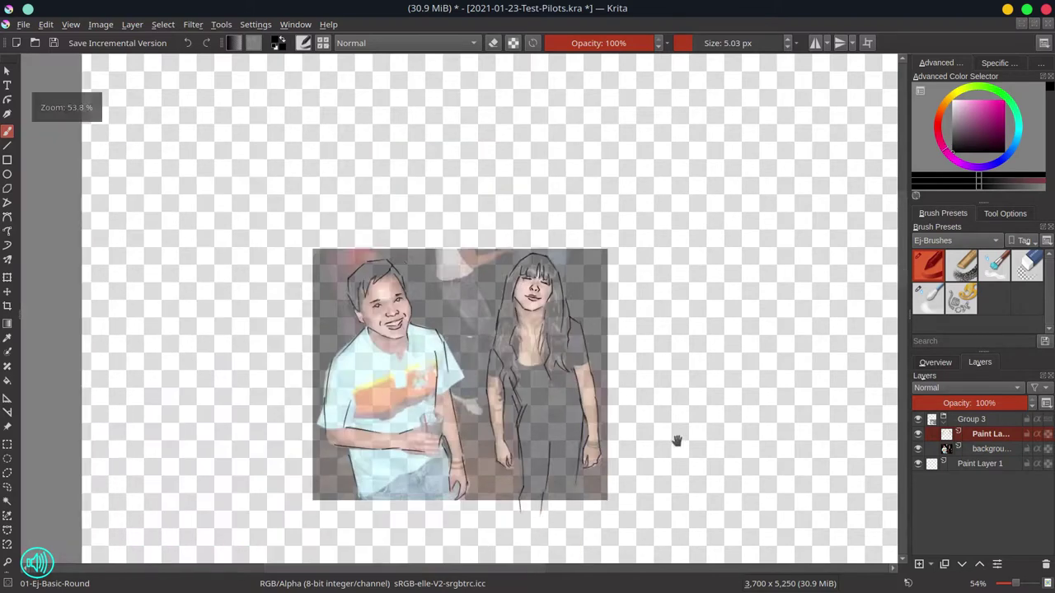
pyautogui.moveTo(675, 441); pyautogui.dragTo(656, 370)
pyautogui.moveTo(446, 428); pyautogui.dragTo(455, 478)
pyautogui.moveTo(345, 422); pyautogui.dragTo(357, 494)
# - Save, hide the photo layer, fade the sketch to 40% and extend the left leg line
pyautogui.hotkey('ctrl', 's')
pyautogui.click(985, 448)
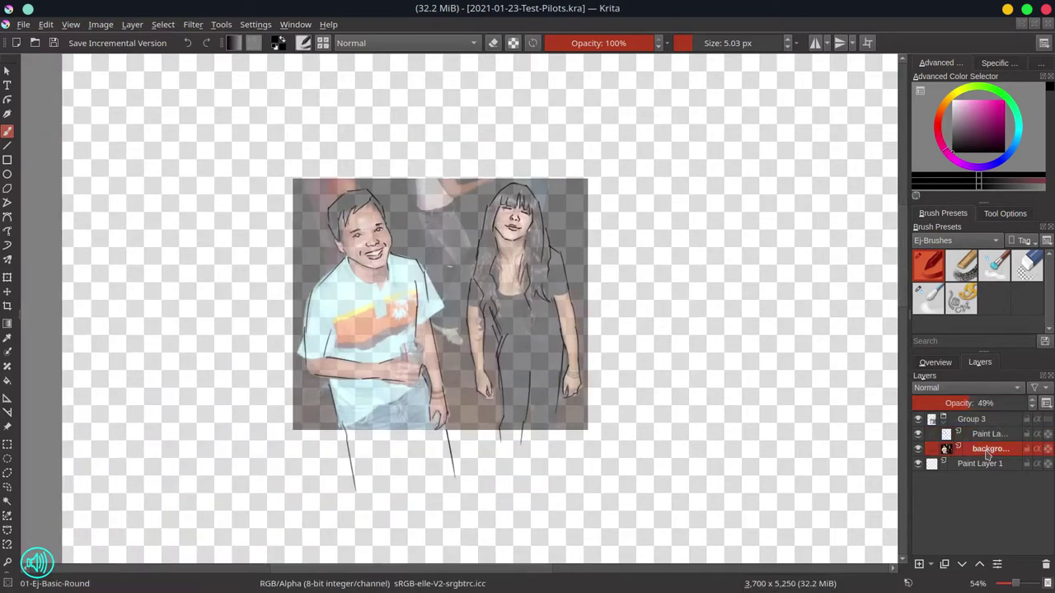
pyautogui.click(918, 449)
pyautogui.click(985, 434)
pyautogui.click(960, 402)
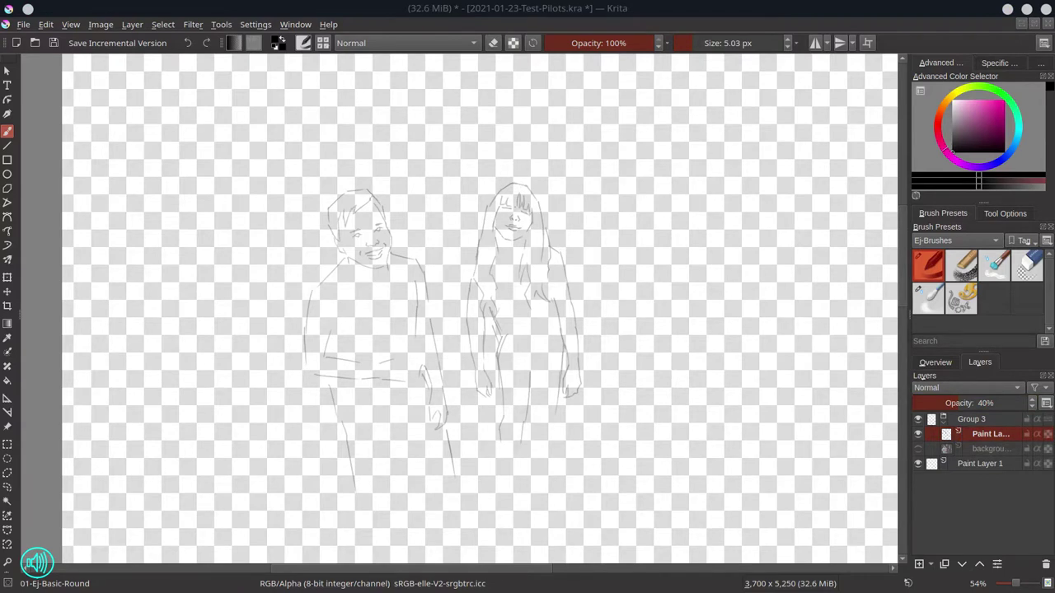
pyautogui.scroll(-2, 409, 419)
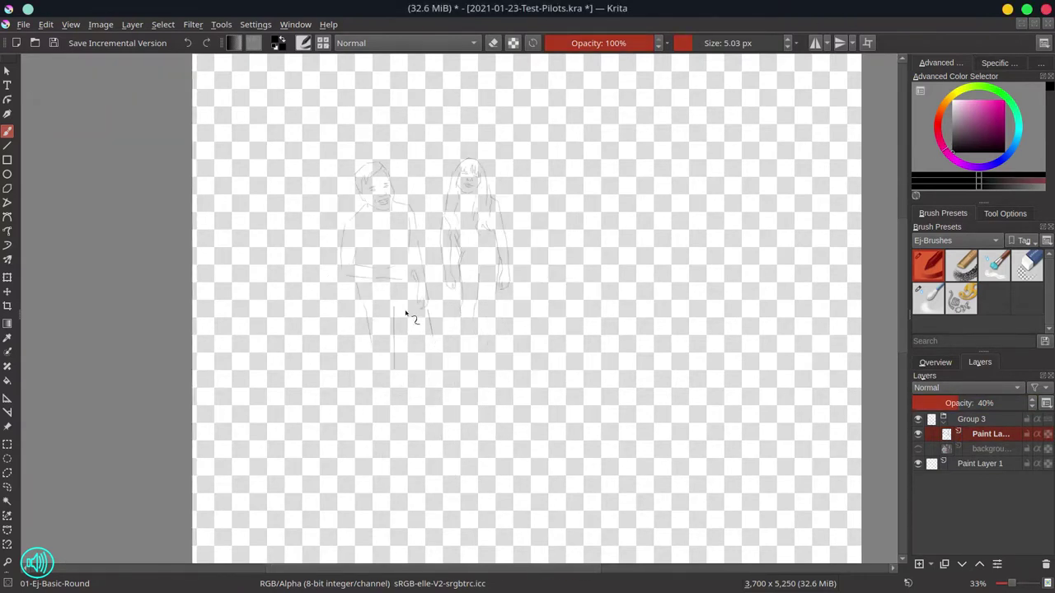
pyautogui.moveTo(377, 347); pyautogui.dragTo(381, 388)
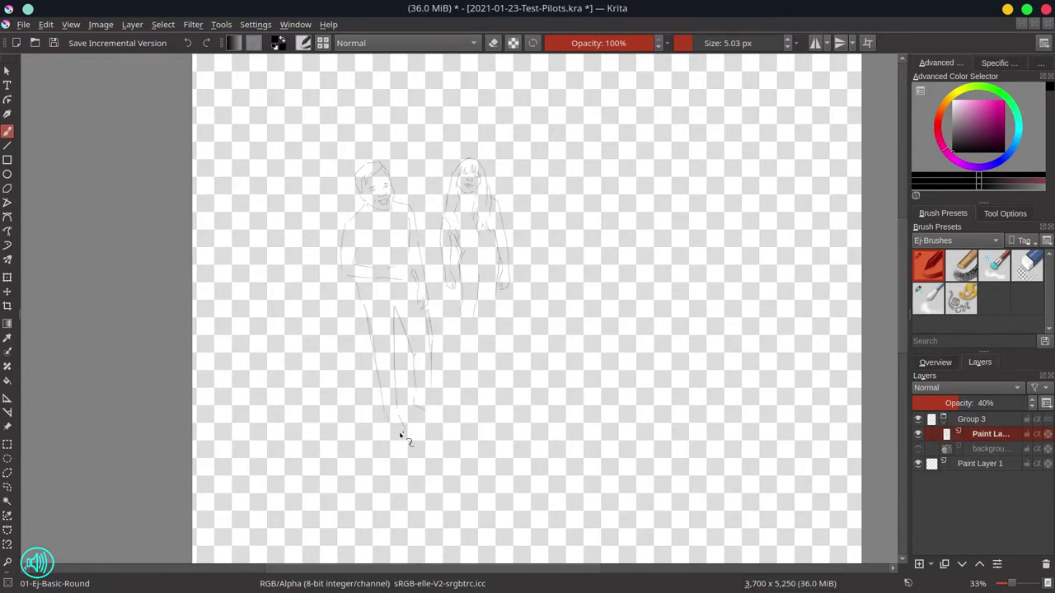
# - Enlarge the brush and add a new paint layer over the sketch, faded to 16% opacity
pyautogui.press(']')
pyautogui.press(']')
pyautogui.press(']')
pyautogui.click(919, 563)
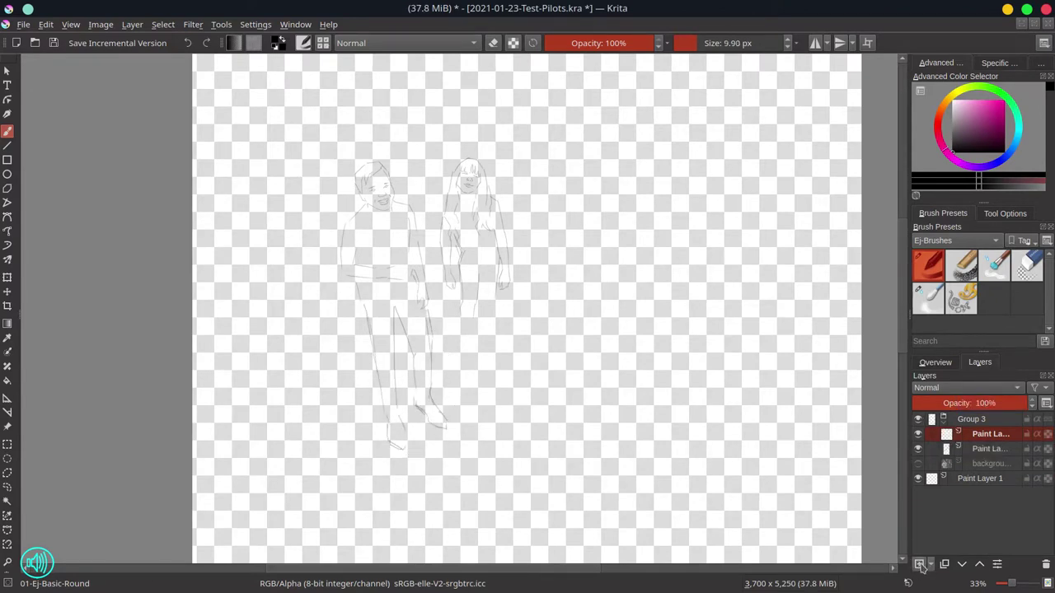
pyautogui.moveTo(986, 403); pyautogui.dragTo(947, 403)
pyautogui.click(989, 433)
# - Rough in the first figure's torso and legs on the new layer
pyautogui.moveTo(394, 212)
pyautogui.mouseDown()
pyautogui.moveTo(354, 265)
pyautogui.moveTo(385, 277)
pyautogui.mouseUp()
pyautogui.moveTo(375, 293)
pyautogui.mouseDown()
pyautogui.moveTo(405, 297)
pyautogui.moveTo(387, 412)
pyautogui.mouseUp()
pyautogui.moveTo(419, 333); pyautogui.dragTo(433, 416)
pyautogui.moveTo(389, 409); pyautogui.dragTo(397, 439)
pyautogui.moveTo(349, 269); pyautogui.dragTo(385, 274)
pyautogui.moveTo(407, 211); pyautogui.dragTo(422, 296)
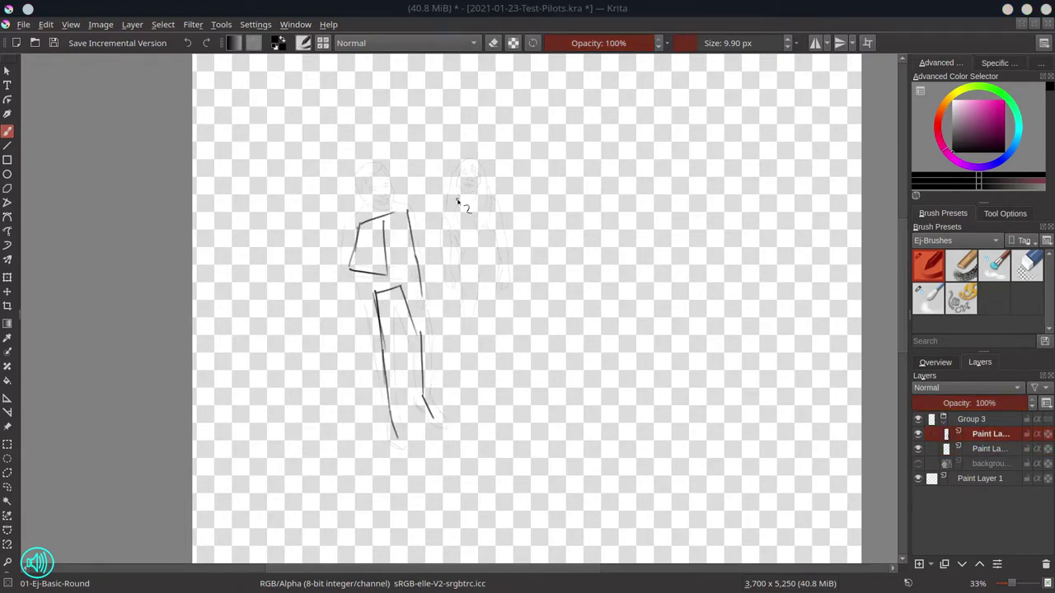
# - Rough in the second figure's torso, hip and leg lines
pyautogui.moveTo(457, 200)
pyautogui.mouseDown()
pyautogui.moveTo(489, 203)
pyautogui.moveTo(480, 264)
pyautogui.moveTo(496, 257)
pyautogui.mouseUp()
pyautogui.moveTo(474, 261); pyautogui.dragTo(463, 319)
pyautogui.moveTo(495, 256); pyautogui.dragTo(490, 324)
pyautogui.moveTo(468, 257); pyautogui.dragTo(463, 328)
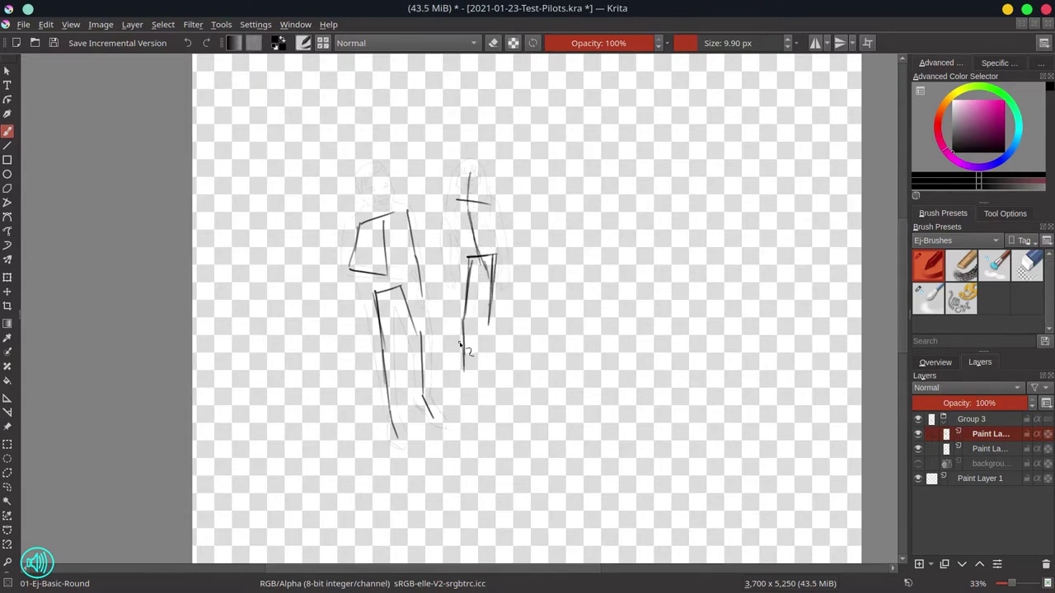
pyautogui.moveTo(464, 385); pyautogui.dragTo(465, 395)
pyautogui.moveTo(495, 256); pyautogui.dragTo(496, 389)
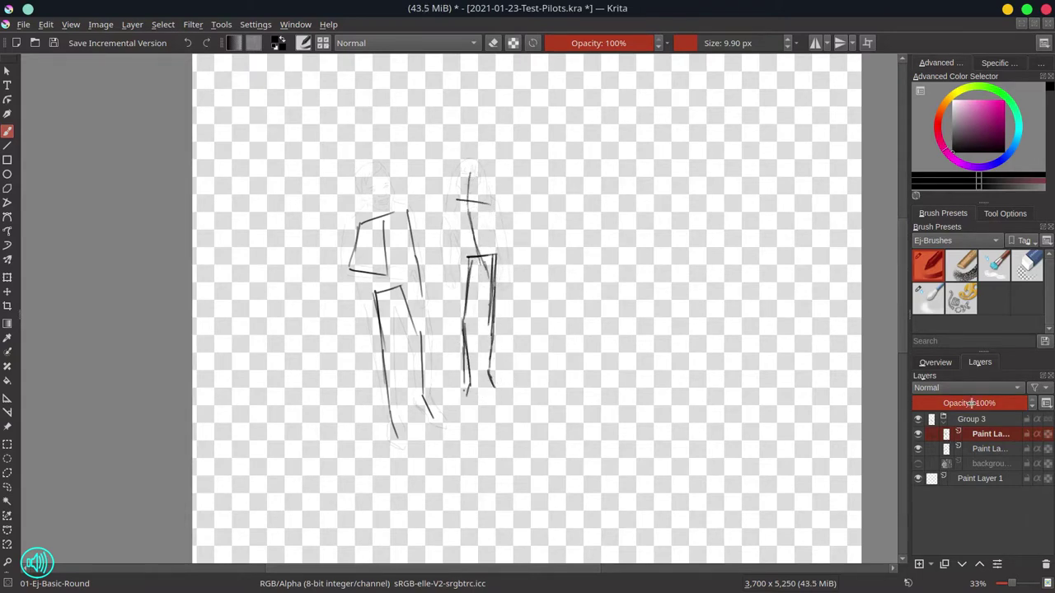
# - Fade the rough strokes, add a line-art layer, and ink the left figure's arm and torso
pyautogui.moveTo(971, 403); pyautogui.dragTo(936, 403)
pyautogui.press('Insert')
pyautogui.scroll(2, 336, 216)
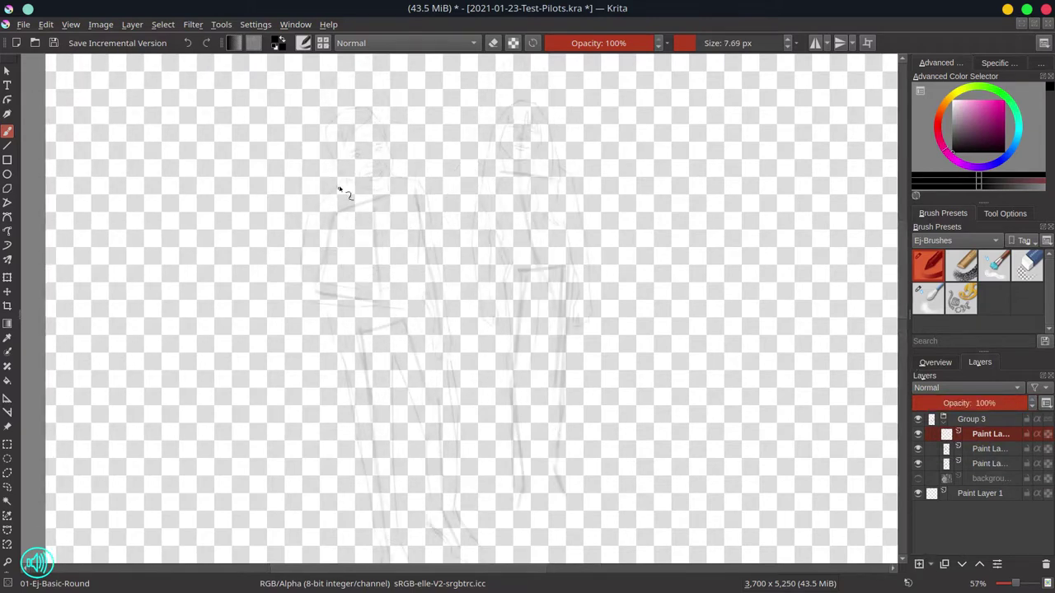
pyautogui.moveTo(337, 190); pyautogui.dragTo(302, 305)
pyautogui.moveTo(331, 234)
pyautogui.mouseDown()
pyautogui.moveTo(323, 282)
pyautogui.moveTo(375, 291)
pyautogui.mouseUp()
pyautogui.moveTo(301, 306); pyautogui.dragTo(393, 309)
pyautogui.moveTo(375, 290)
pyautogui.mouseDown()
pyautogui.moveTo(397, 269)
pyautogui.moveTo(416, 290)
pyautogui.moveTo(403, 312)
pyautogui.mouseUp()
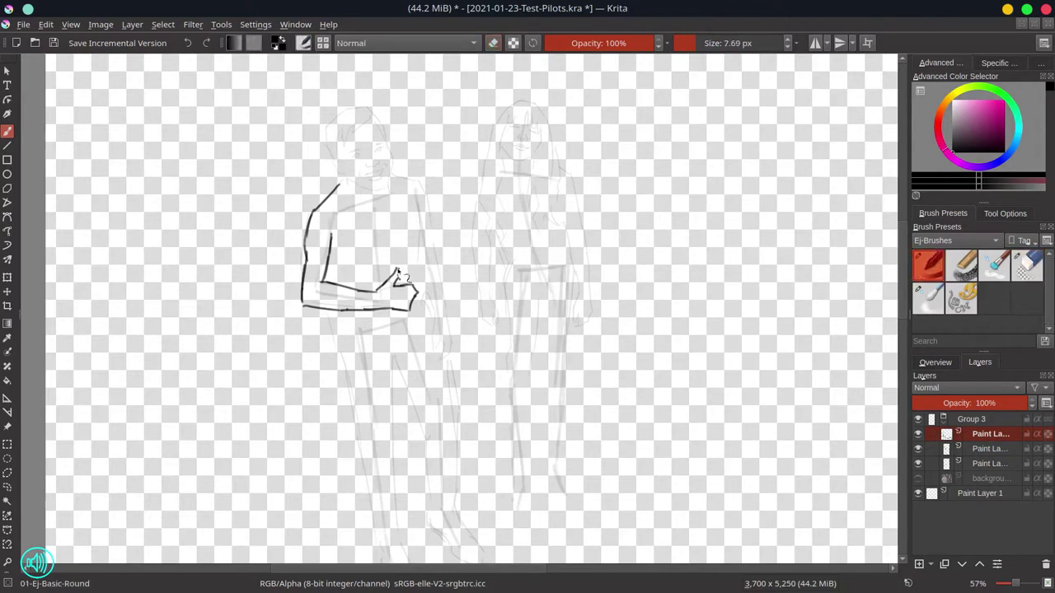
# - Ink the left figure's leg lines, right torso and hip line, and outer right arm
pyautogui.moveTo(419, 231); pyautogui.dragTo(418, 282)
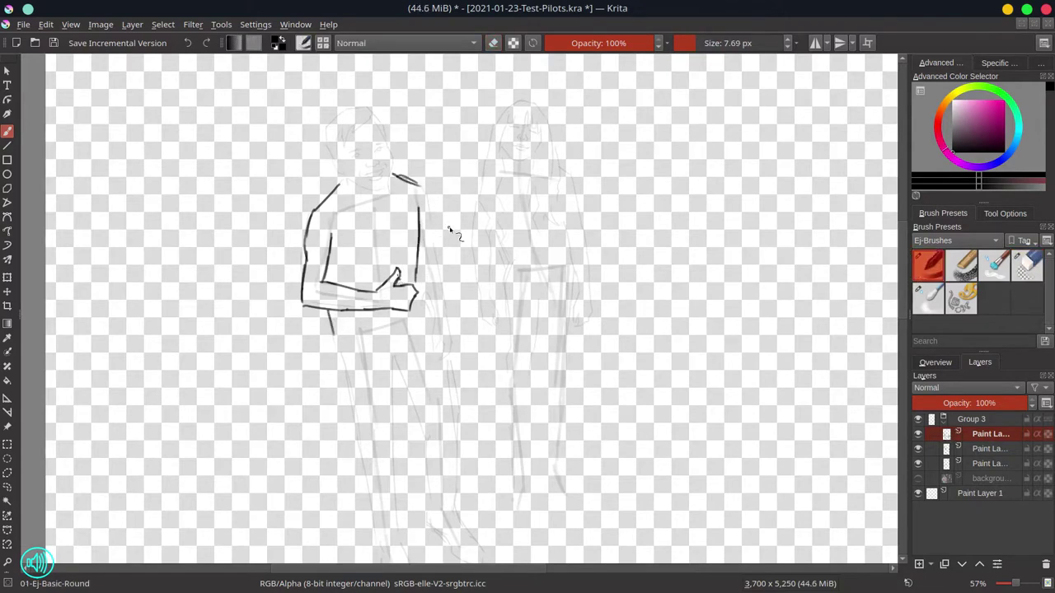
pyautogui.moveTo(328, 311); pyautogui.dragTo(365, 457)
pyautogui.moveTo(390, 344); pyautogui.dragTo(392, 460)
pyautogui.moveTo(391, 346); pyautogui.dragTo(427, 435)
pyautogui.moveTo(443, 366); pyautogui.dragTo(458, 430)
pyautogui.moveTo(417, 269); pyautogui.dragTo(442, 363)
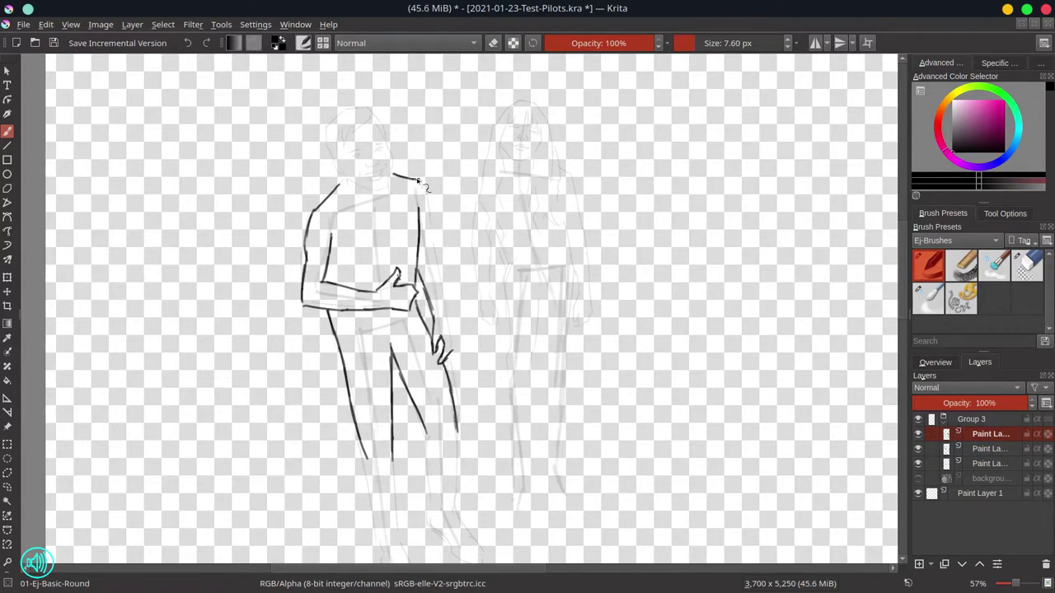
pyautogui.moveTo(426, 188); pyautogui.dragTo(451, 356)
# - Redo the top of the left-leg line and ink the lower legs and a foot
pyautogui.press('/')
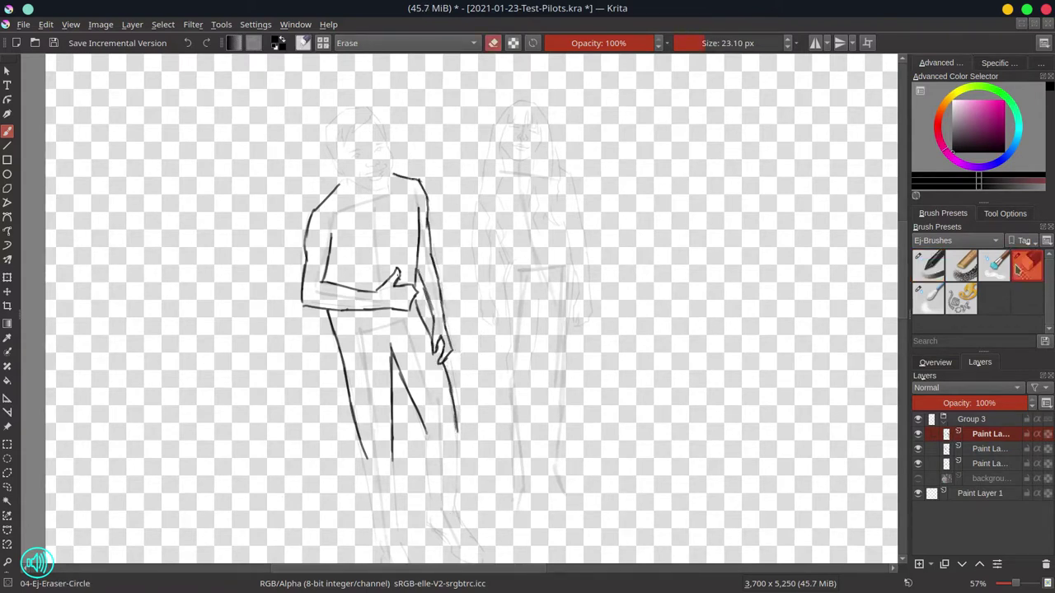
pyautogui.press('/')
pyautogui.moveTo(329, 311); pyautogui.dragTo(375, 463)
pyautogui.scroll(-2, 427, 463)
pyautogui.moveTo(384, 362); pyautogui.dragTo(402, 504)
pyautogui.moveTo(418, 348); pyautogui.dragTo(428, 423)
# - Trim the back-of-leg line, extend it down, and ink the ankle and foot
pyautogui.press('/')
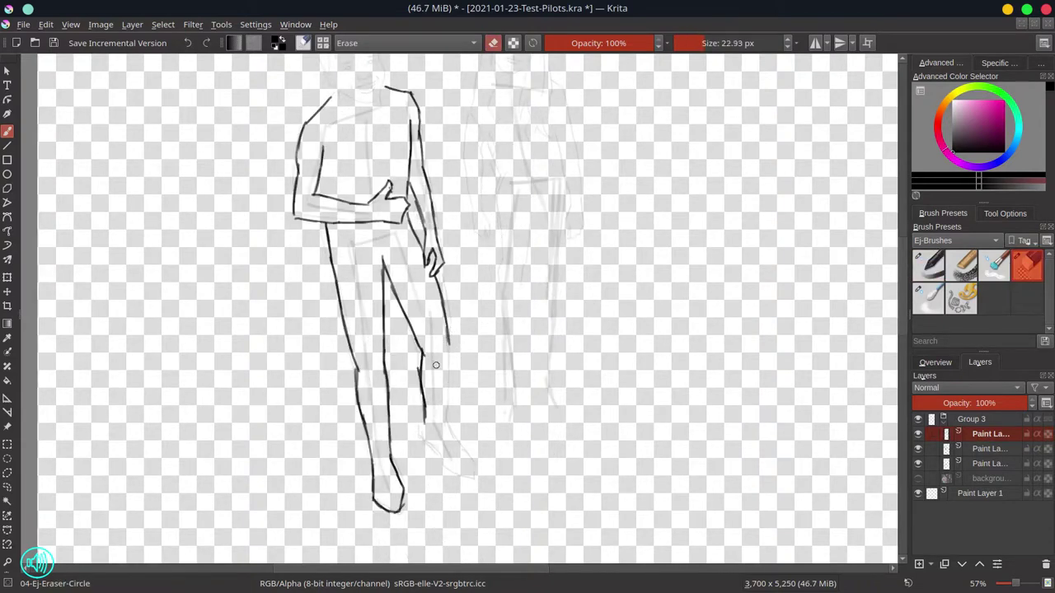
pyautogui.moveTo(421, 346); pyautogui.dragTo(421, 398)
pyautogui.press('/')
pyautogui.moveTo(449, 338); pyautogui.dragTo(449, 466)
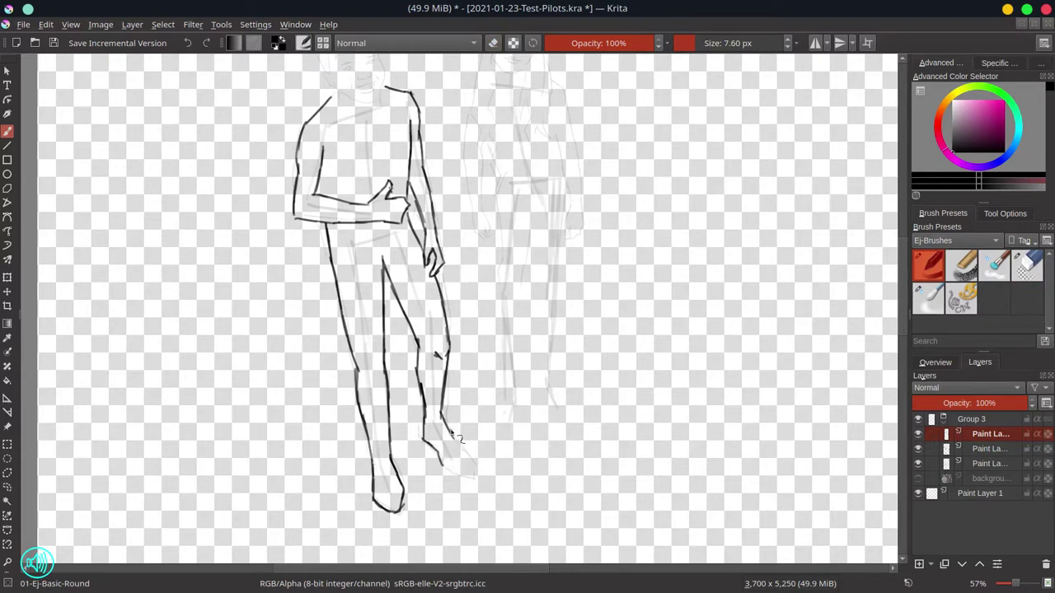
pyautogui.moveTo(441, 422); pyautogui.dragTo(470, 461)
pyautogui.moveTo(440, 462); pyautogui.dragTo(472, 474)
# - Ink the right figure's left leg and inner leg line, correcting with the eraser
pyautogui.moveTo(536, 244); pyautogui.dragTo(492, 335)
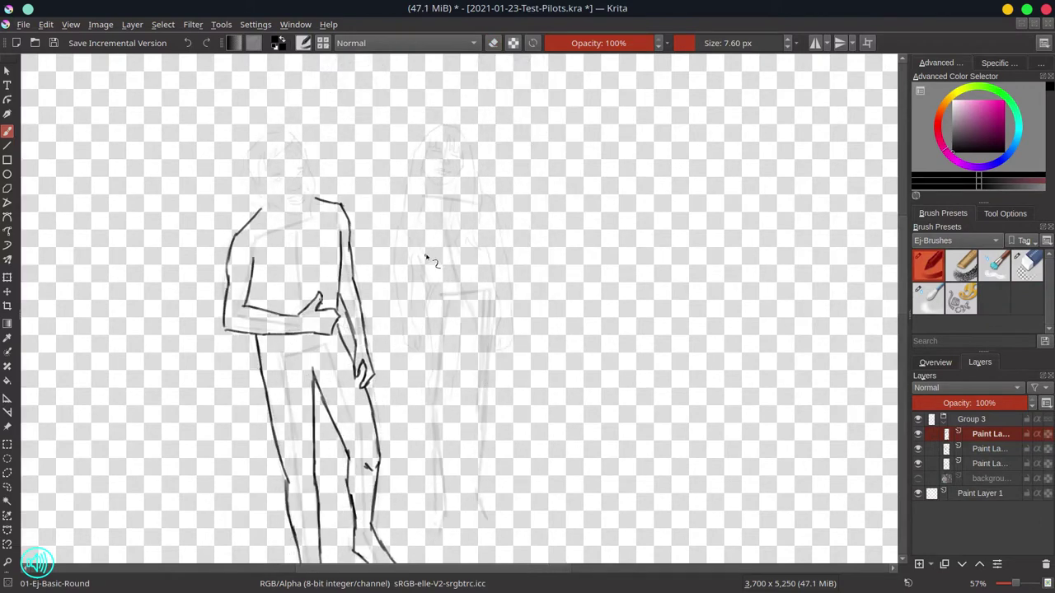
pyautogui.moveTo(429, 257); pyautogui.dragTo(429, 406)
pyautogui.moveTo(447, 412); pyautogui.dragTo(468, 311)
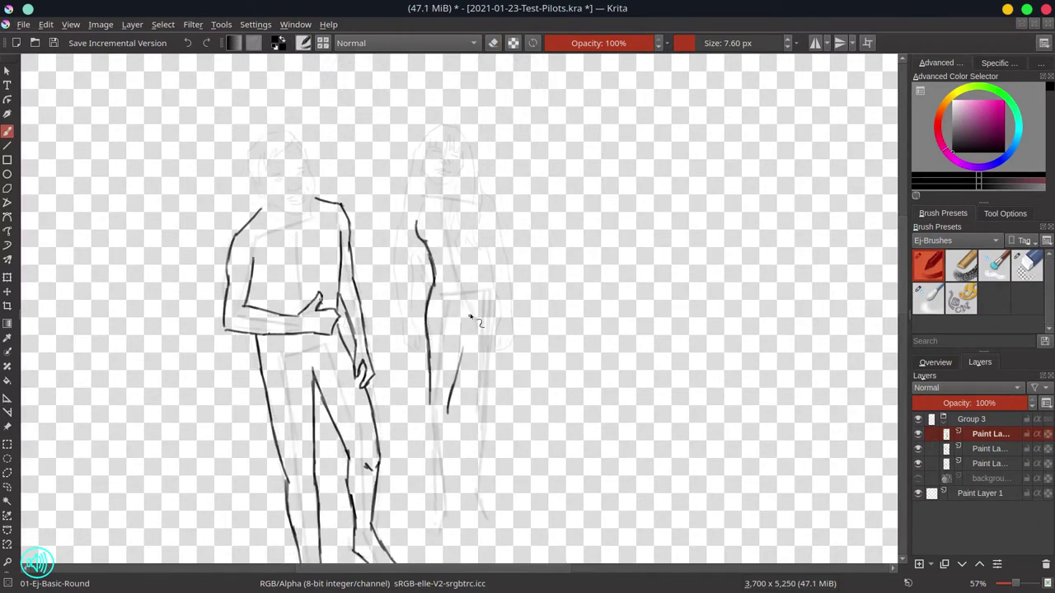
pyautogui.press('/')
pyautogui.moveTo(432, 280); pyautogui.dragTo(438, 501)
pyautogui.press('/')
pyautogui.moveTo(448, 404)
pyautogui.mouseDown()
pyautogui.moveTo(458, 438)
pyautogui.moveTo(452, 504)
pyautogui.mouseUp()
# - Refine the right figure's lower-leg strokes and close the foot outline into a loop
pyautogui.press('/')
pyautogui.moveTo(465, 313); pyautogui.dragTo(452, 408)
pyautogui.press('/')
pyautogui.moveTo(453, 367)
pyautogui.mouseDown()
pyautogui.moveTo(464, 312)
pyautogui.moveTo(447, 419)
pyautogui.mouseUp()
pyautogui.moveTo(494, 478); pyautogui.dragTo(500, 432)
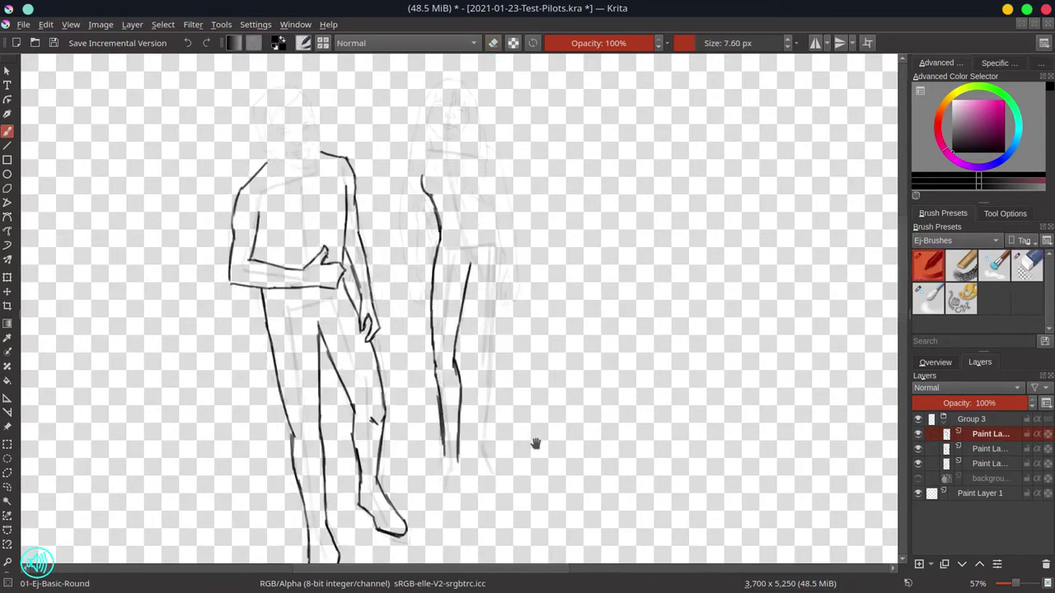
pyautogui.press('/')
pyautogui.moveTo(445, 384); pyautogui.dragTo(446, 452)
pyautogui.press('/')
pyautogui.moveTo(434, 359); pyautogui.dragTo(445, 445)
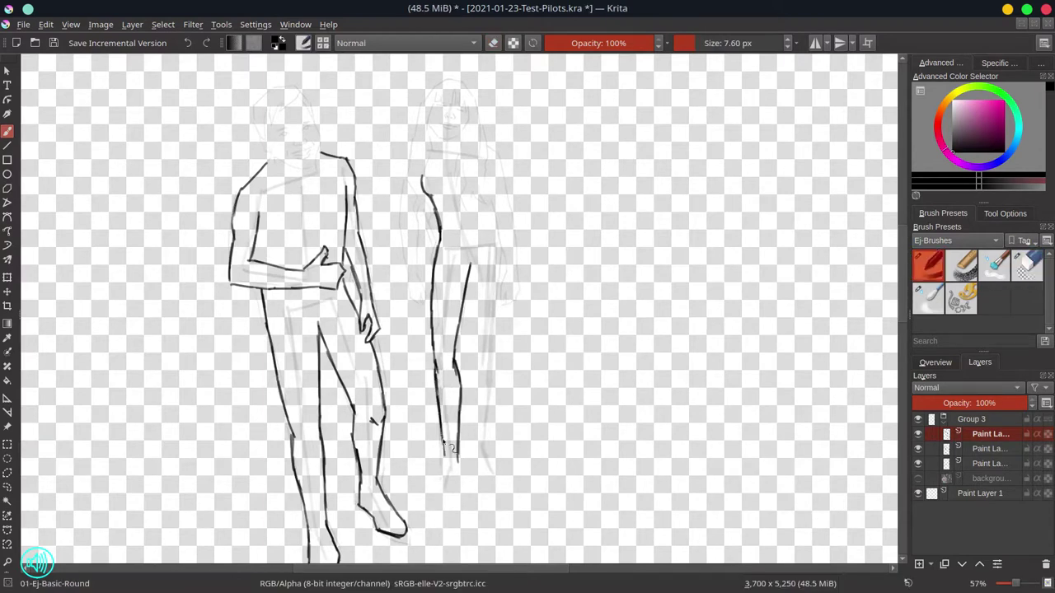
pyautogui.moveTo(442, 505); pyautogui.dragTo(460, 445)
# - Ink the right figure's other inner leg and calf lines, then save
pyautogui.moveTo(477, 272); pyautogui.dragTo(476, 350)
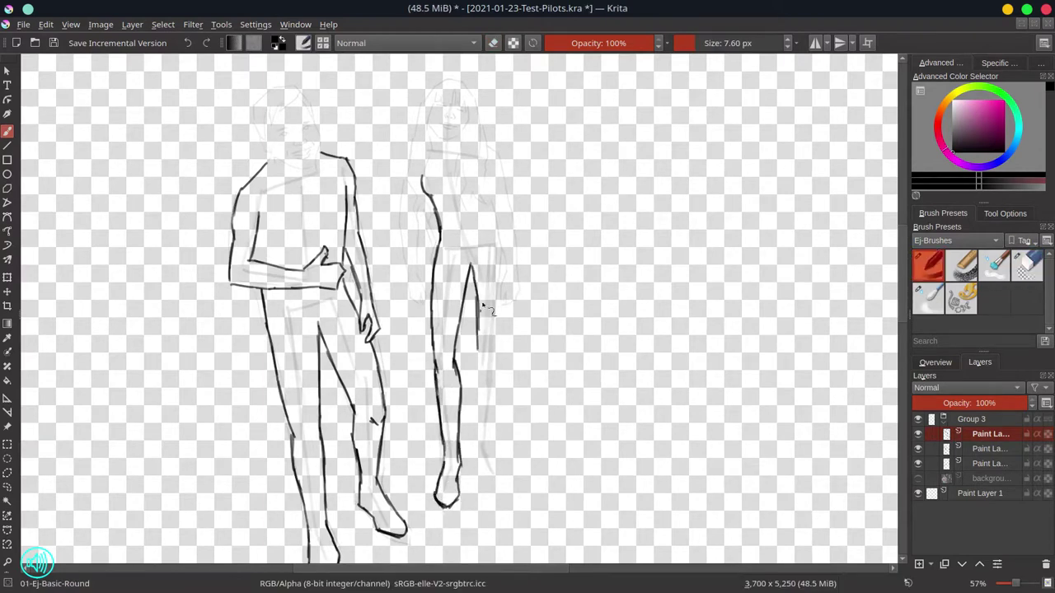
pyautogui.moveTo(506, 310); pyautogui.dragTo(494, 362)
pyautogui.moveTo(478, 348); pyautogui.dragTo(486, 419)
pyautogui.moveTo(477, 363)
pyautogui.mouseDown()
pyautogui.moveTo(476, 412)
pyautogui.moveTo(490, 363)
pyautogui.moveTo(478, 416)
pyautogui.mouseUp()
pyautogui.press('/')
pyautogui.press('/')
pyautogui.moveTo(499, 289); pyautogui.dragTo(476, 435)
pyautogui.press('/')
pyautogui.moveTo(495, 384); pyautogui.dragTo(482, 461)
pyautogui.press('/')
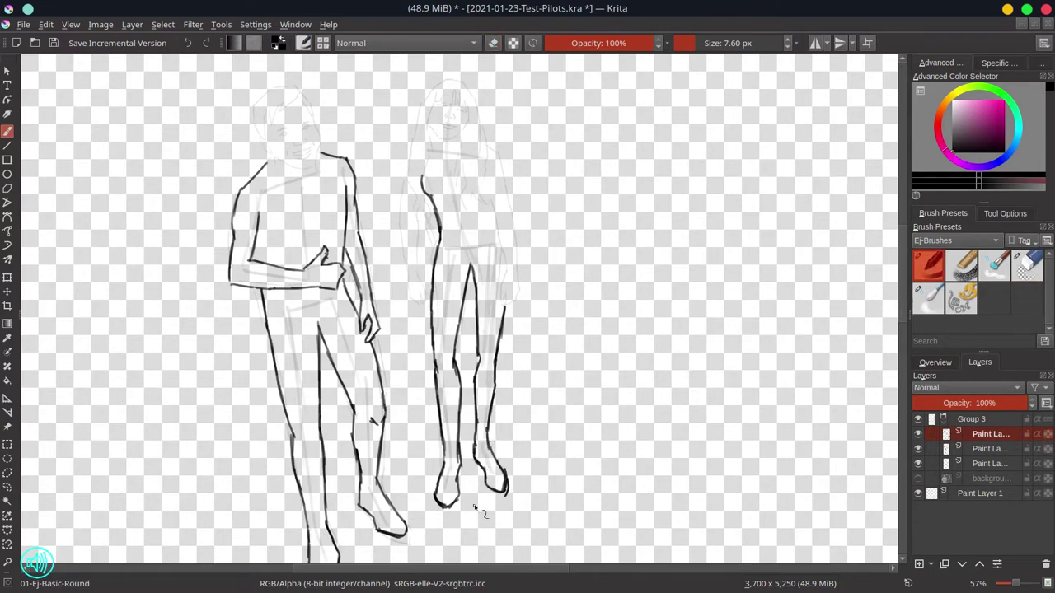
pyautogui.hotkey('ctrl', 's')
# - Outline the right figure's arms and hand, fit the page in view, and save again
pyautogui.scroll(2, 421, 235)
pyautogui.moveTo(416, 244); pyautogui.dragTo(426, 338)
pyautogui.moveTo(402, 280); pyautogui.dragTo(401, 314)
pyautogui.moveTo(405, 214); pyautogui.dragTo(400, 266)
pyautogui.moveTo(485, 177); pyautogui.dragTo(507, 337)
pyautogui.moveTo(505, 240); pyautogui.dragTo(514, 309)
pyautogui.press('e')
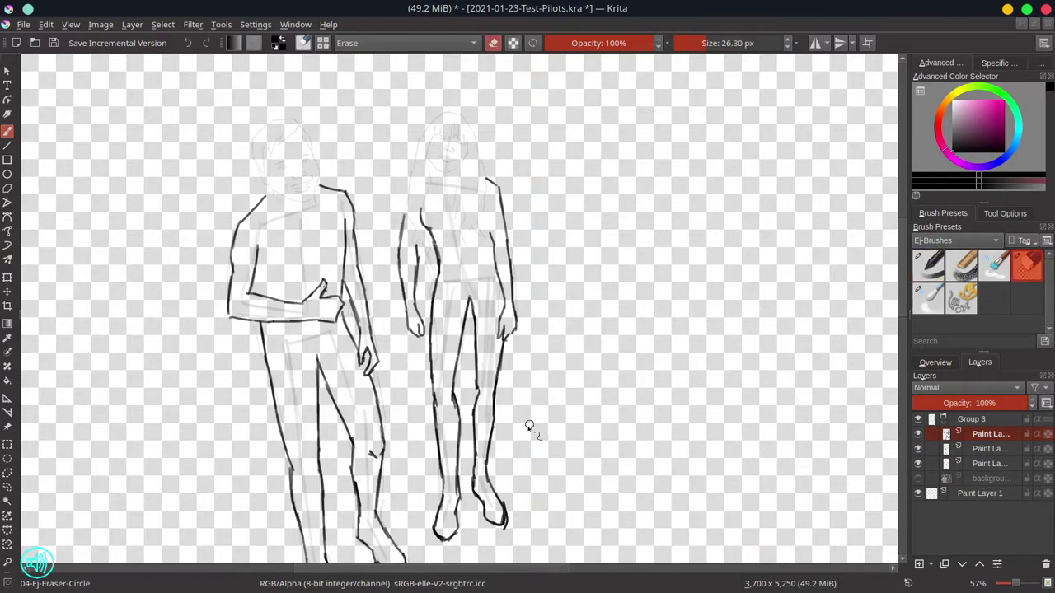
pyautogui.press('2')
pyautogui.hotkey('ctrl', 's')
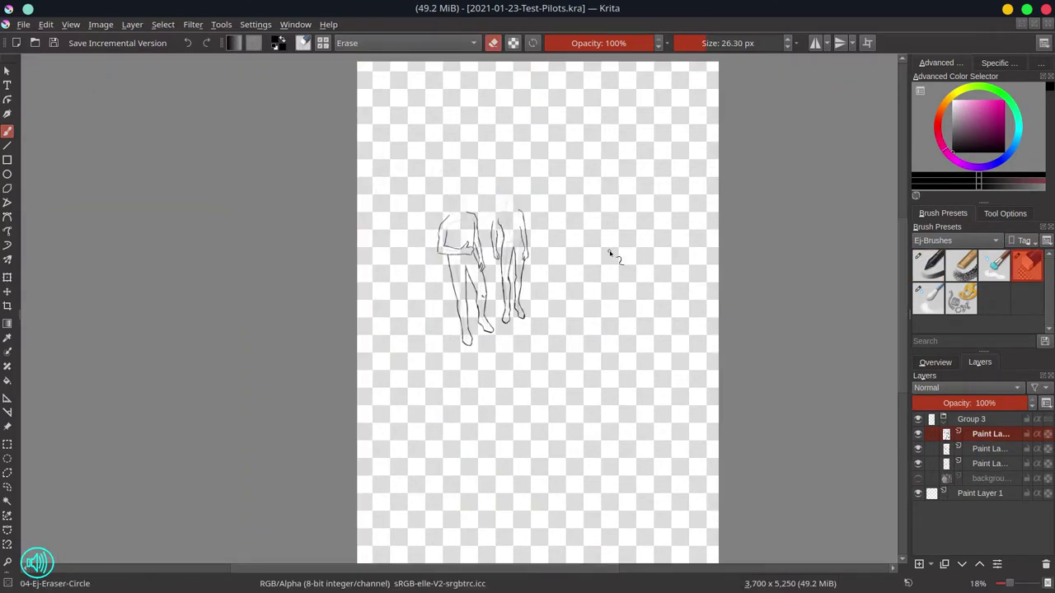
# - Select the paint layers through the background and duplicate them
pyautogui.click(985, 463)
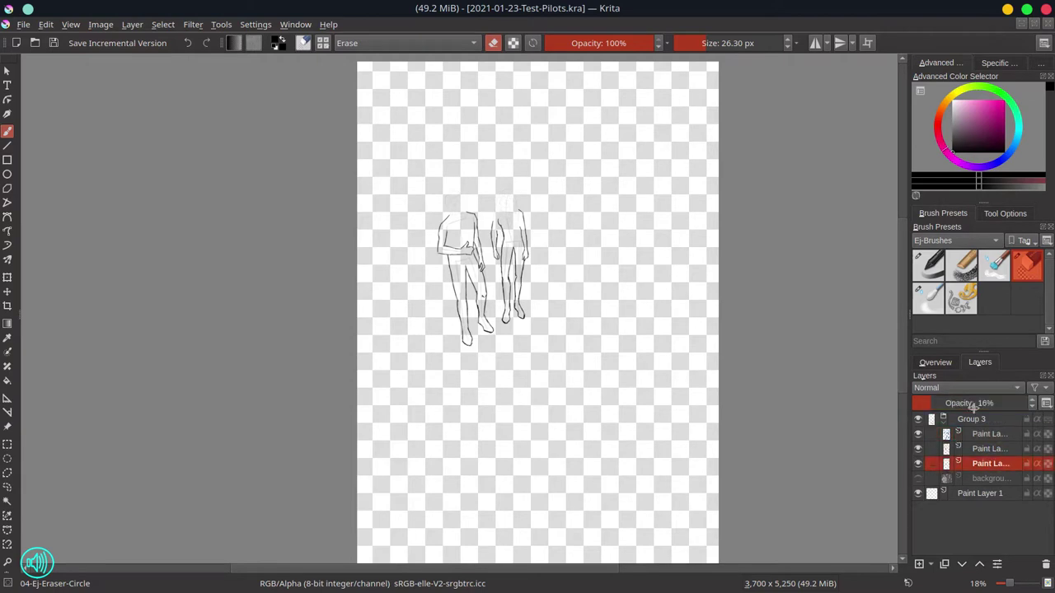
pyautogui.keyDown('shift'); pyautogui.click(977, 482); pyautogui.keyUp('shift')
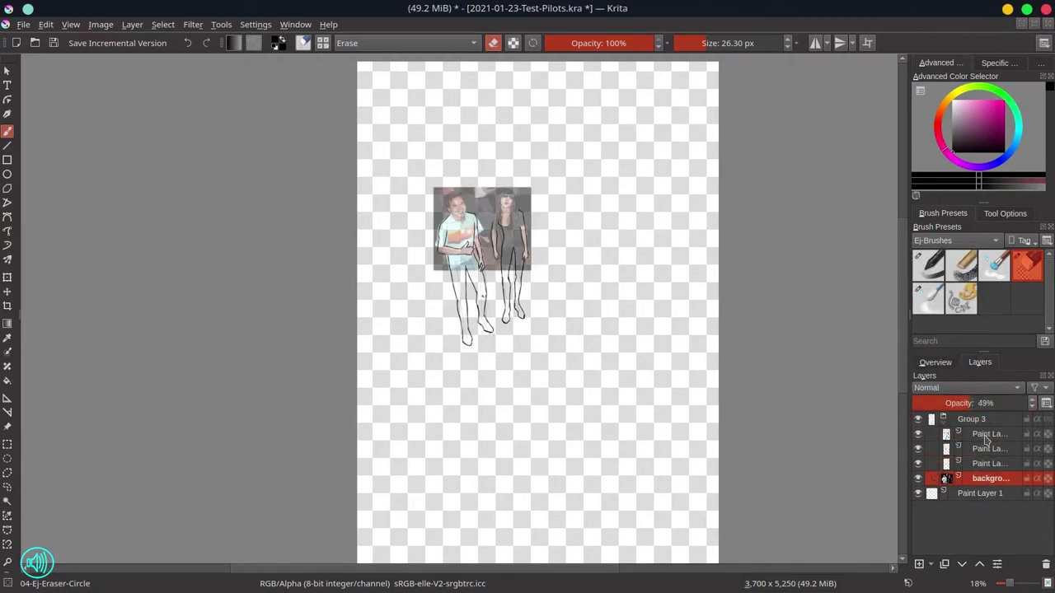
pyautogui.rightClick(977, 485)
pyautogui.click(898, 309)
# - Quick-group the four copies into Group 6 and the originals into Group 7, then save
pyautogui.rightClick(981, 474)
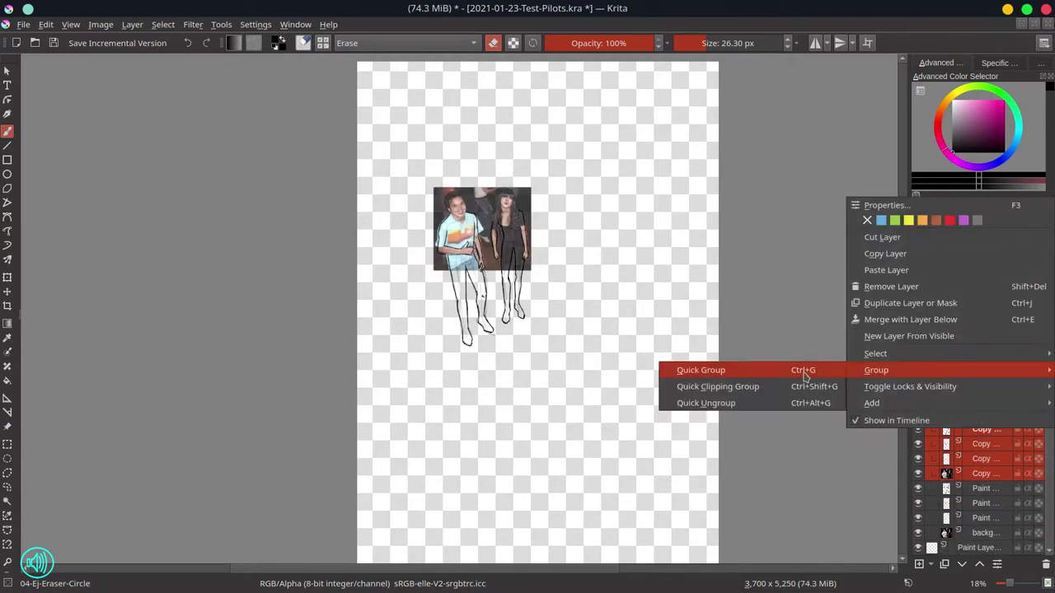
pyautogui.click(700, 368)
pyautogui.keyDown('shift'); pyautogui.click(977, 506); pyautogui.keyUp('shift')
pyautogui.rightClick(977, 506)
pyautogui.click(700, 435)
pyautogui.click(958, 434)
pyautogui.click(162, 24)
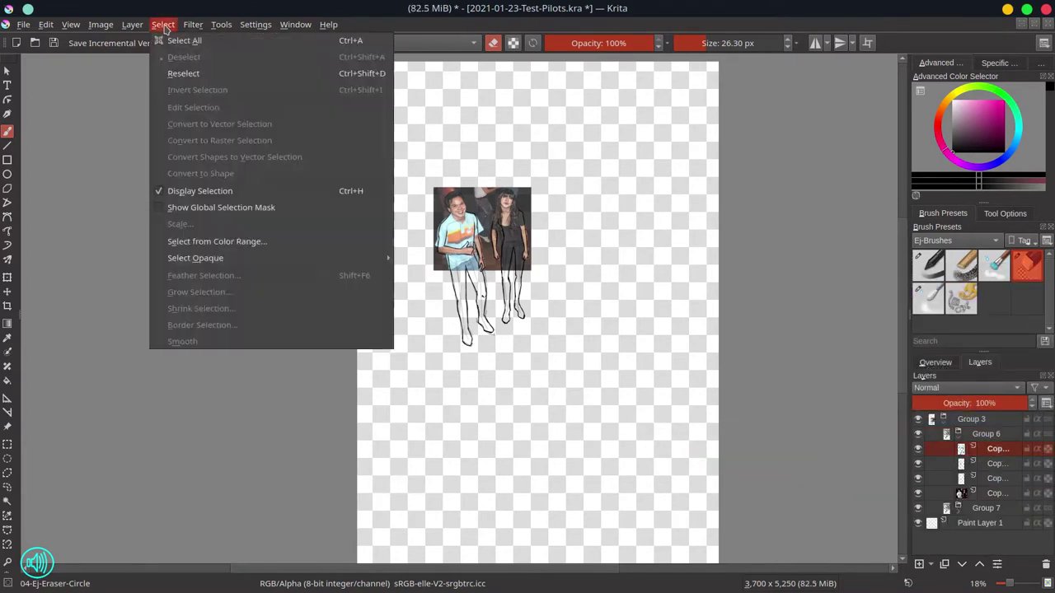
pyautogui.press('Escape')
pyautogui.click(54, 42)
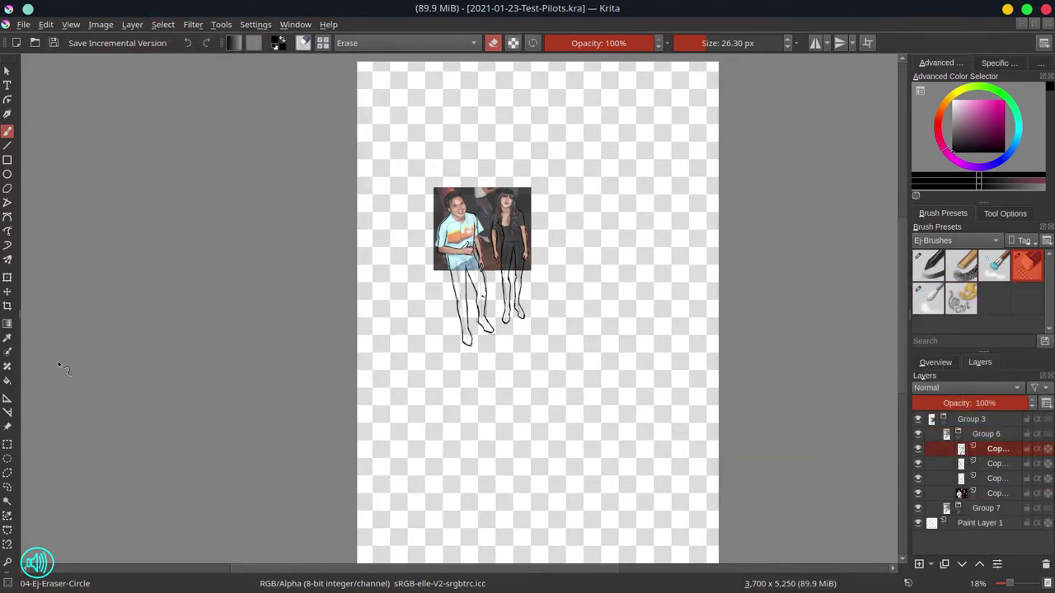
# - Draw a polygonal selection around the left figure
pyautogui.click(7, 472)
pyautogui.click(521, 360)
pyautogui.click(478, 162)
pyautogui.click(427, 152)
pyautogui.click(390, 248)
pyautogui.click(426, 392)
pyautogui.doubleClick(491, 414)
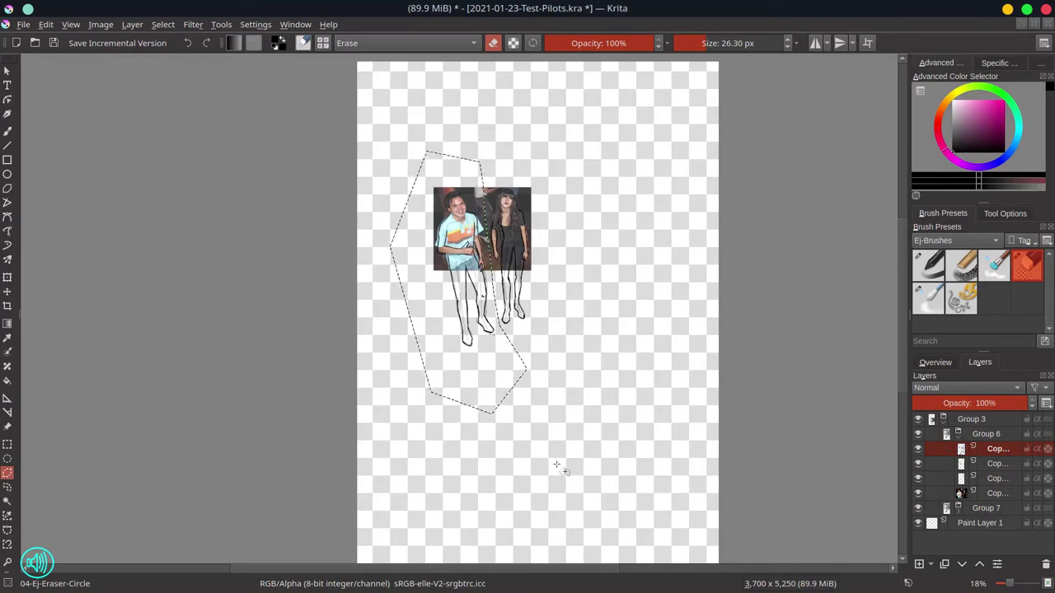
# - Cut the left figure out of each copy layer in Group 6
pyautogui.press('Delete')
pyautogui.press('pagedown')
pyautogui.click(45, 24)
pyautogui.click(57, 72)
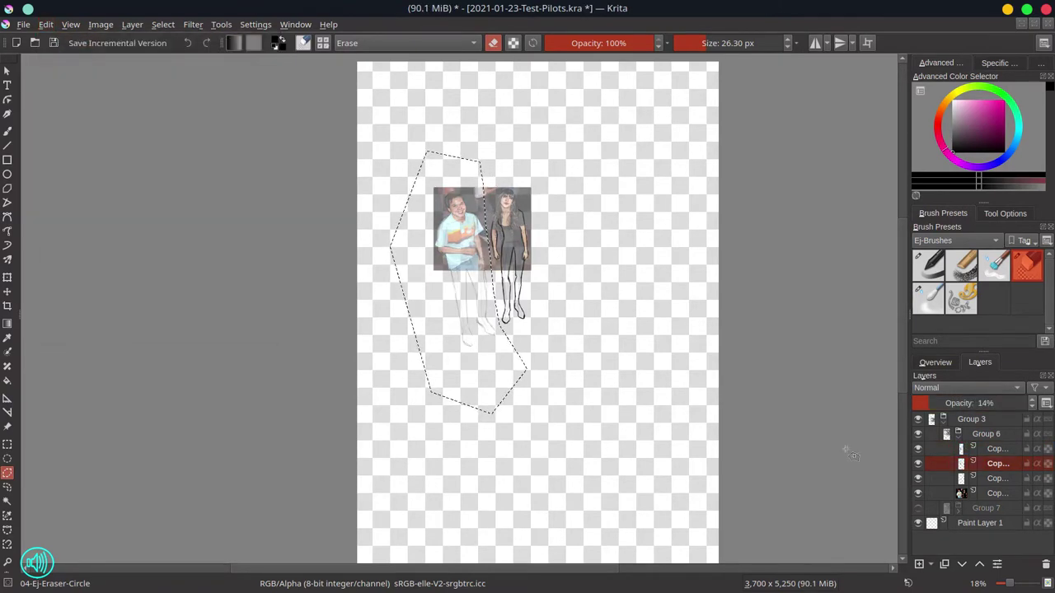
pyautogui.press('pagedown')
pyautogui.click(45, 23)
pyautogui.click(58, 72)
pyautogui.press('pagedown')
pyautogui.click(45, 24)
pyautogui.click(58, 73)
# - Reselect the polygon, invert it, and cut the right figure from Group 7's top layers
pyautogui.hotkey('ctrl', 'shift', 'a')
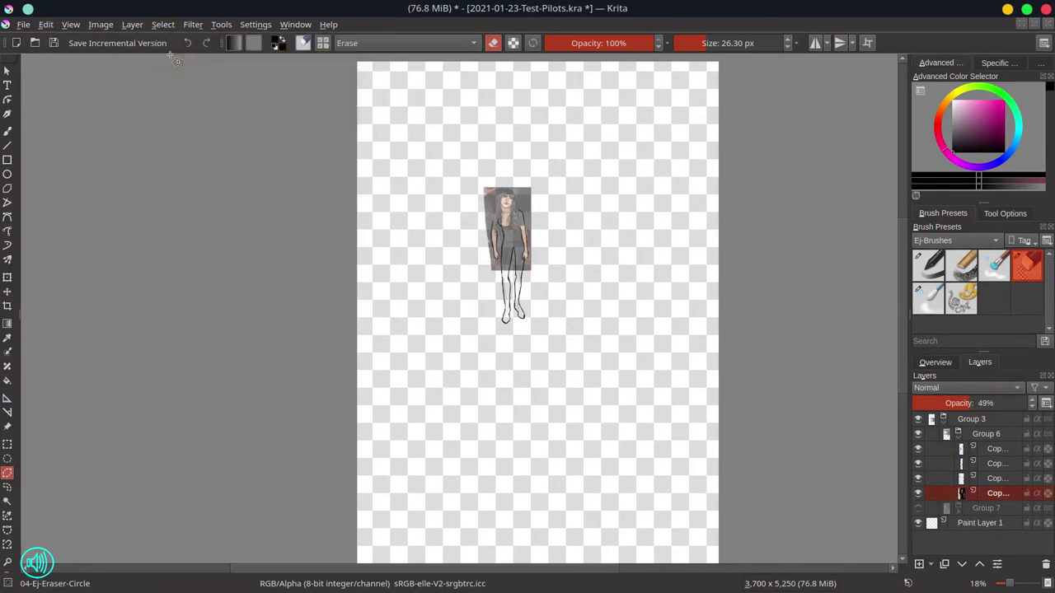
pyautogui.click(162, 24)
pyautogui.click(189, 79)
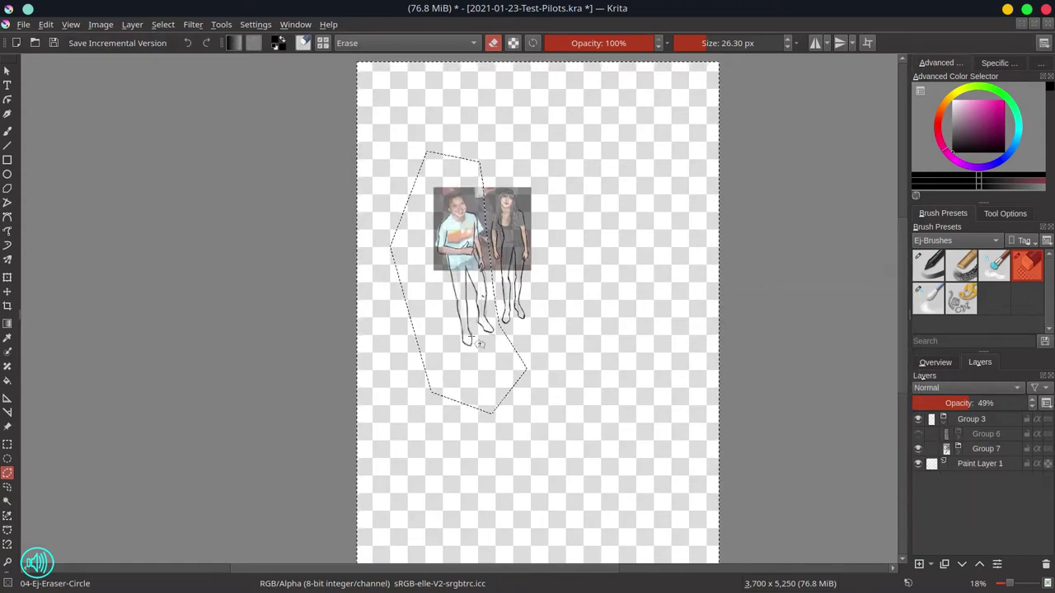
pyautogui.press('pagedown')
pyautogui.click(45, 24)
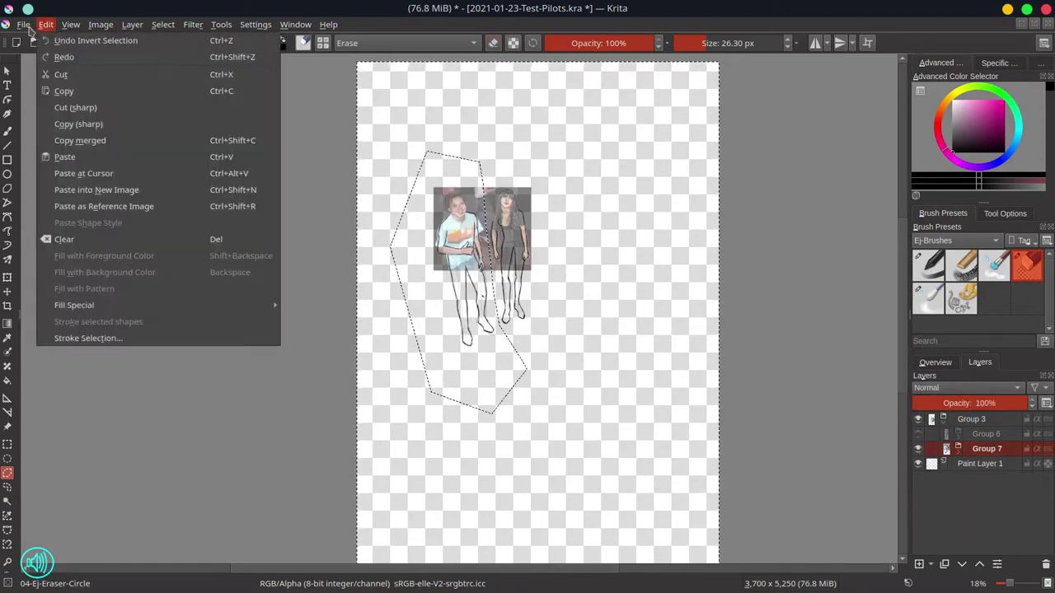
pyautogui.click(58, 73)
pyautogui.click(46, 24)
pyautogui.click(57, 73)
pyautogui.click(45, 24)
pyautogui.click(61, 74)
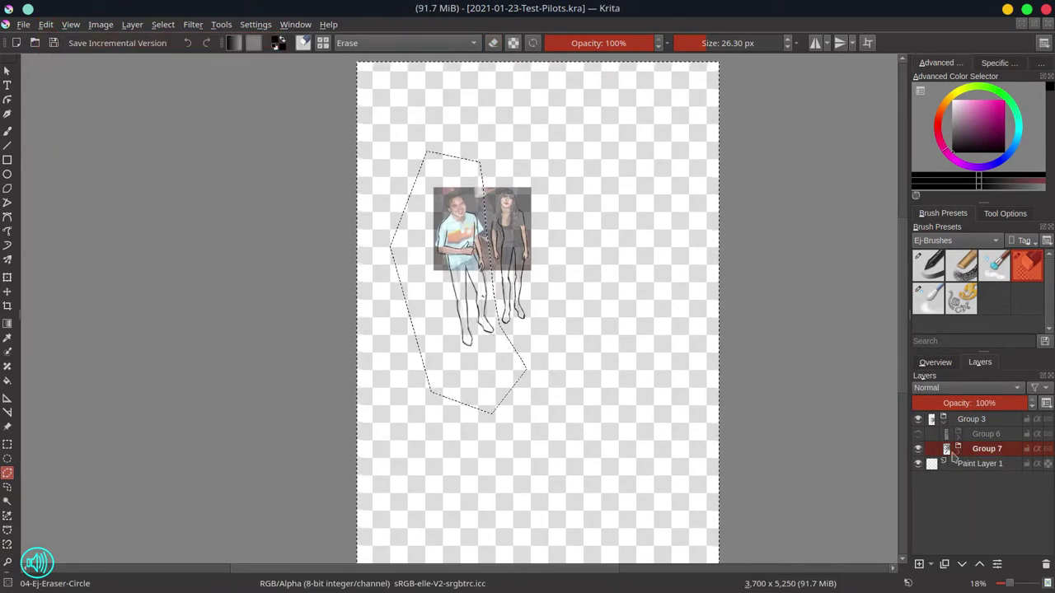
# - Cut the right figure from the remaining Group 7 layers, including the background photo
pyautogui.press('pagedown')
pyautogui.click(46, 23)
pyautogui.click(62, 74)
pyautogui.press('pagedown')
pyautogui.click(45, 24)
pyautogui.click(69, 76)
pyautogui.press('pagedown')
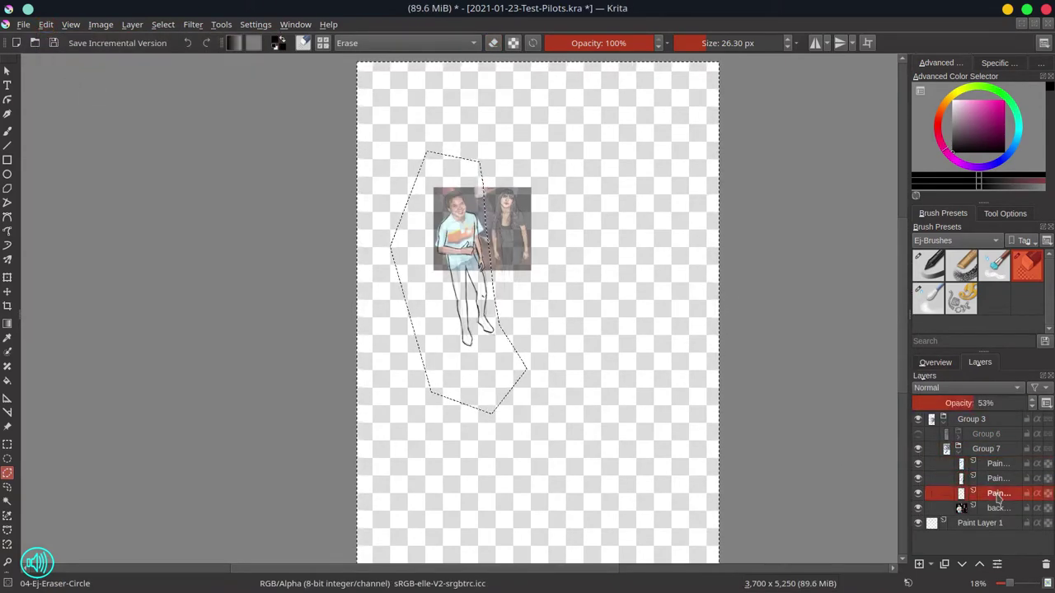
pyautogui.click(45, 24)
pyautogui.click(62, 74)
pyautogui.press('pagedown')
pyautogui.click(45, 24)
pyautogui.click(61, 74)
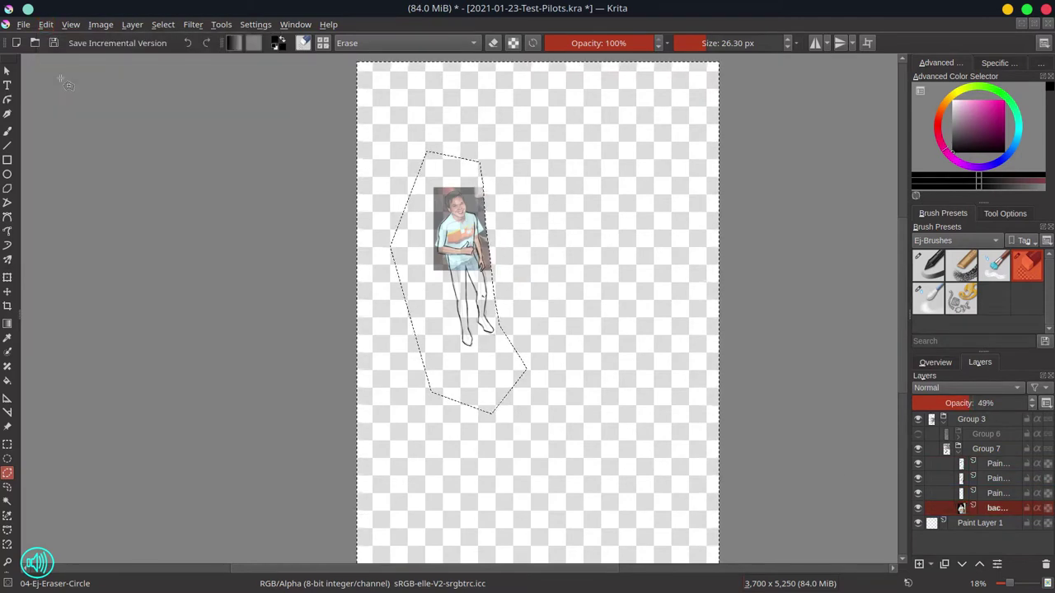
# - Clear the selection, hide Group 7's lower layers, collapse Group 7 and expand Group 6
pyautogui.hotkey('ctrl', 'shift', 'a')
pyautogui.moveTo(917, 478); pyautogui.dragTo(917, 507)
pyautogui.click(958, 463)
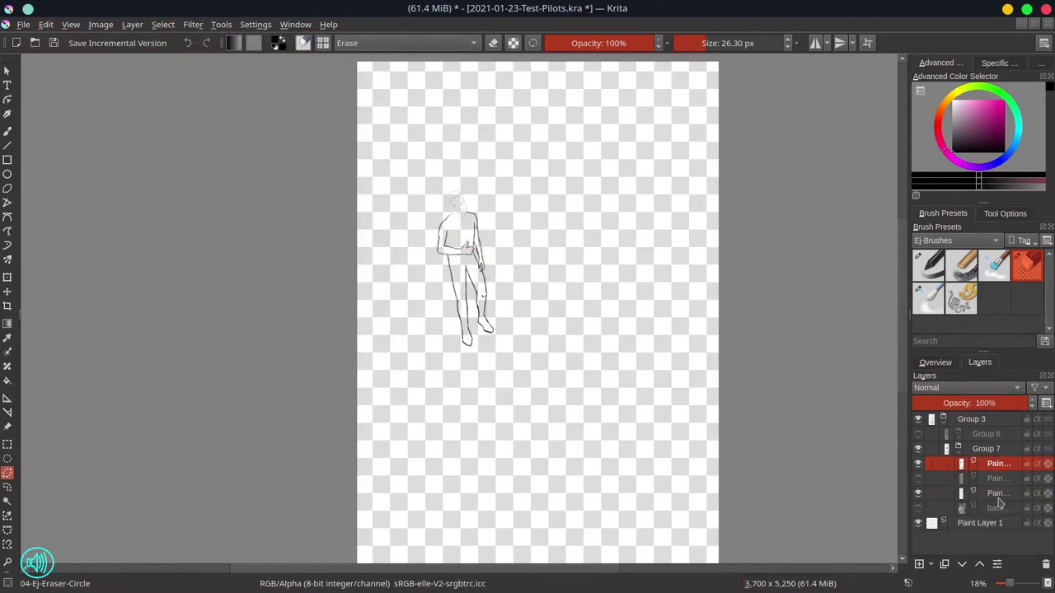
pyautogui.press('pageup')
pyautogui.press('pagedown')
pyautogui.press('pagedown')
pyautogui.press('pagedown')
pyautogui.press('pagedown')
pyautogui.press('pagedown')
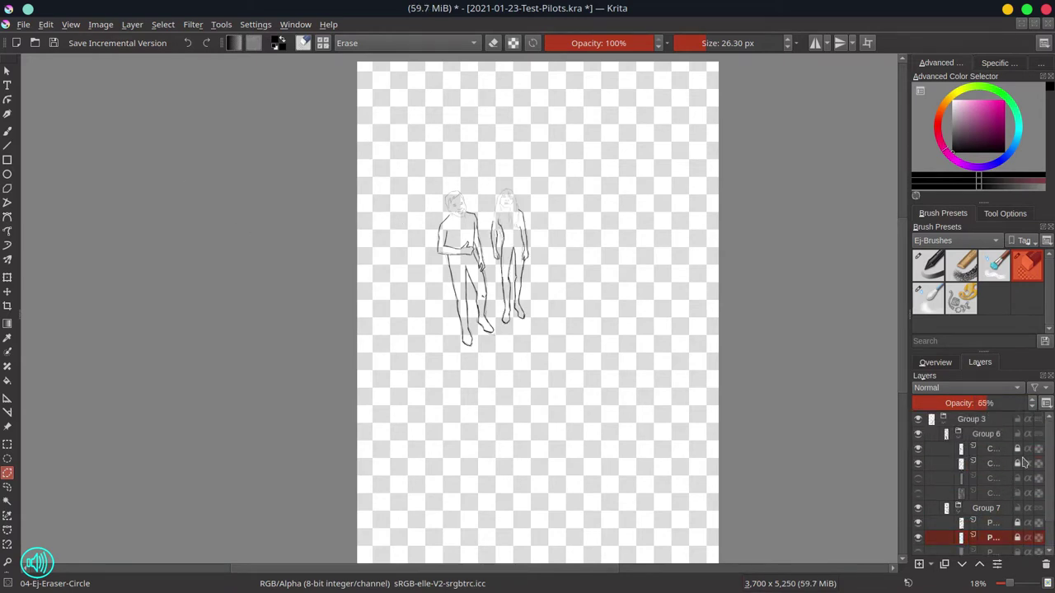
# - Collapse both figure groups, hide the left figure's Group 7, and save
pyautogui.scroll(-1, 1020, 493)
pyautogui.click(958, 473)
pyautogui.click(958, 434)
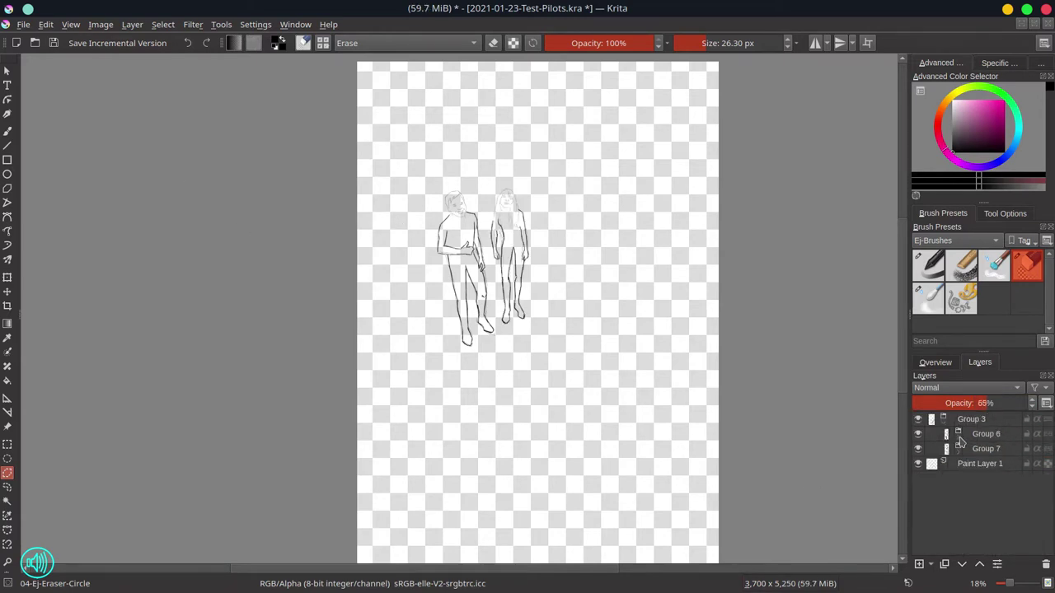
pyautogui.click(919, 449)
pyautogui.hotkey('ctrl', 's')
# - Add a new paint layer inside Group 6 and switch to the basic round brush
pyautogui.click(958, 435)
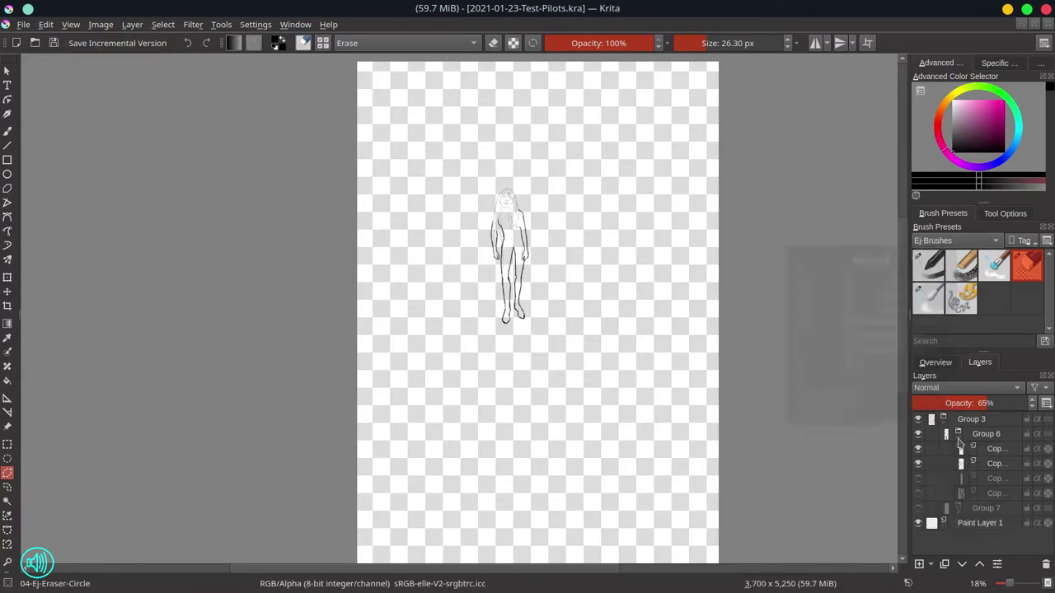
pyautogui.press('Insert')
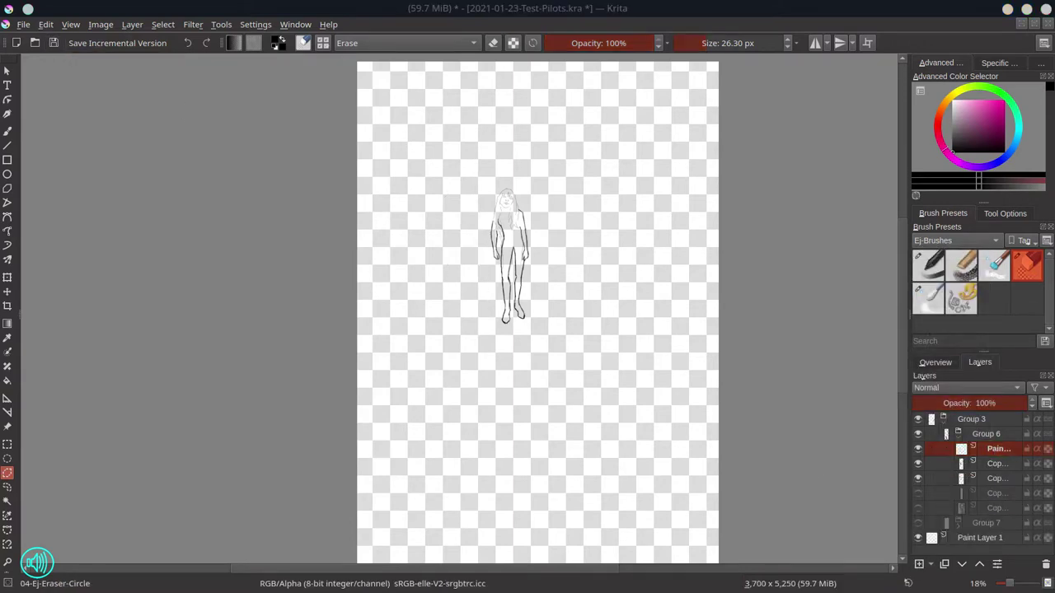
pyautogui.press('b')
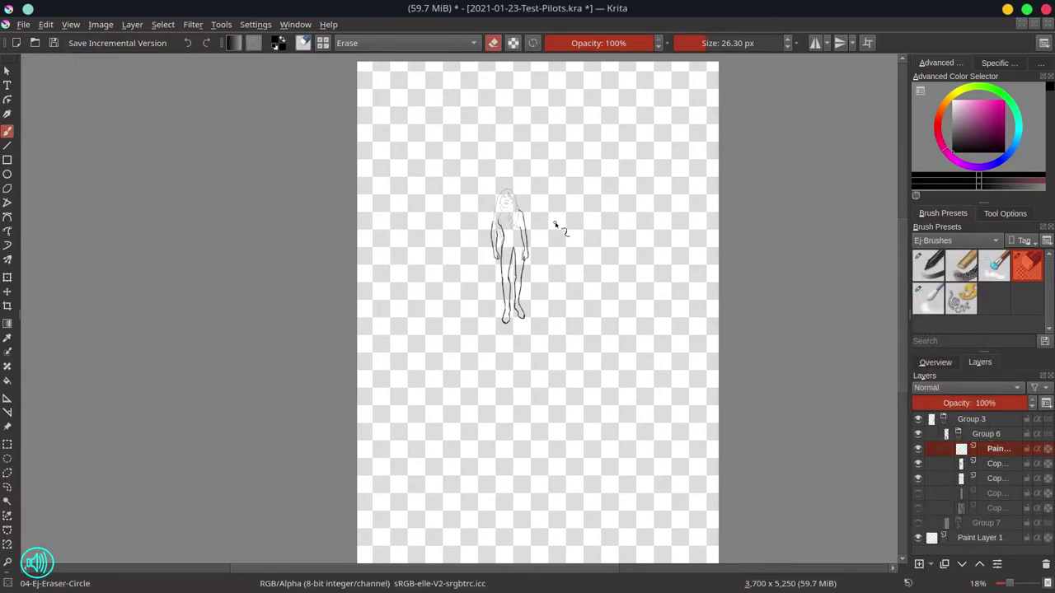
pyautogui.press('/')
# - Sketch a chest knot, belt, shoulders and long rifle lines on both sides of the woman
pyautogui.scroll(2, 513, 223)
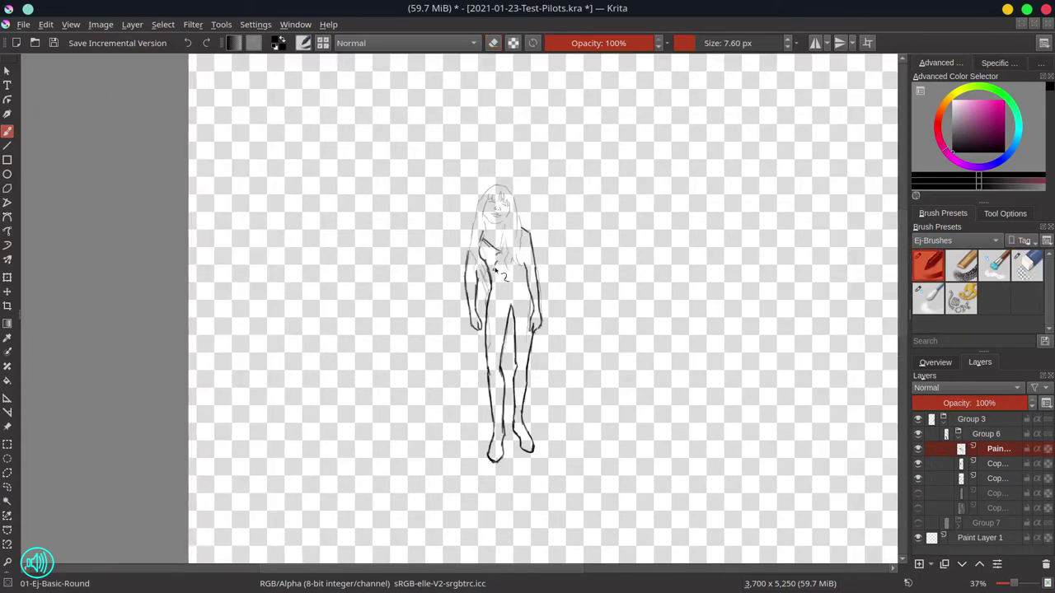
pyautogui.moveTo(493, 270); pyautogui.dragTo(523, 241)
pyautogui.moveTo(493, 284); pyautogui.dragTo(521, 282)
pyautogui.moveTo(467, 221); pyautogui.dragTo(530, 224)
pyautogui.moveTo(469, 231)
pyautogui.mouseDown()
pyautogui.moveTo(331, 307)
pyautogui.moveTo(362, 311)
pyautogui.mouseUp()
pyautogui.moveTo(328, 324); pyautogui.dragTo(435, 305)
pyautogui.moveTo(442, 311); pyautogui.dragTo(447, 319)
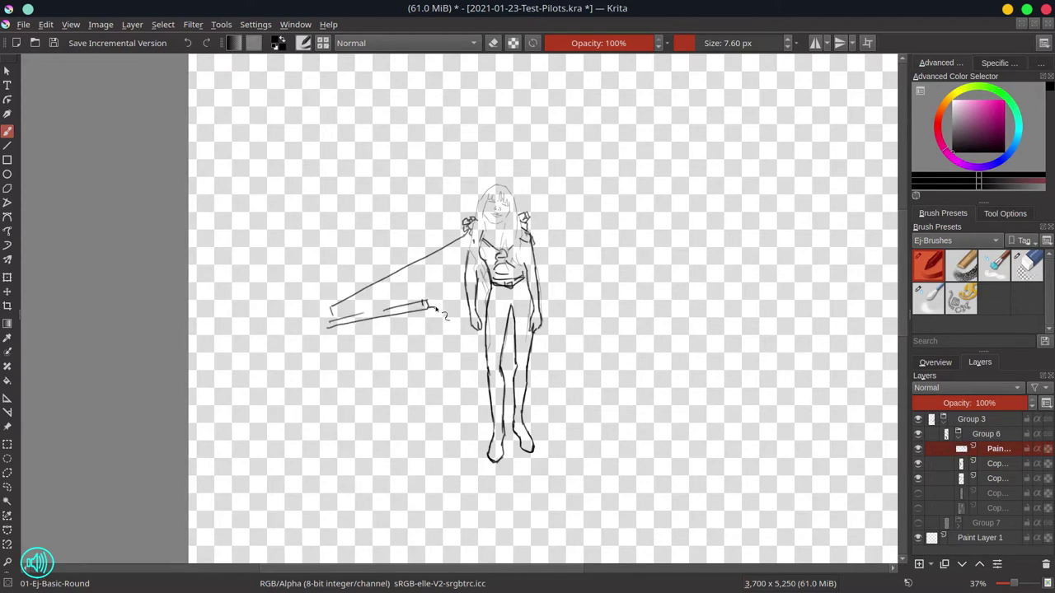
pyautogui.moveTo(533, 226); pyautogui.dragTo(697, 235)
pyautogui.moveTo(703, 242); pyautogui.dragTo(704, 257)
pyautogui.moveTo(569, 290); pyautogui.dragTo(705, 262)
pyautogui.moveTo(662, 236)
pyautogui.mouseDown()
pyautogui.moveTo(536, 231)
pyautogui.moveTo(702, 235)
pyautogui.moveTo(707, 262)
pyautogui.mouseUp()
pyautogui.moveTo(328, 305); pyautogui.dragTo(330, 328)
pyautogui.moveTo(330, 308); pyautogui.dragTo(437, 261)
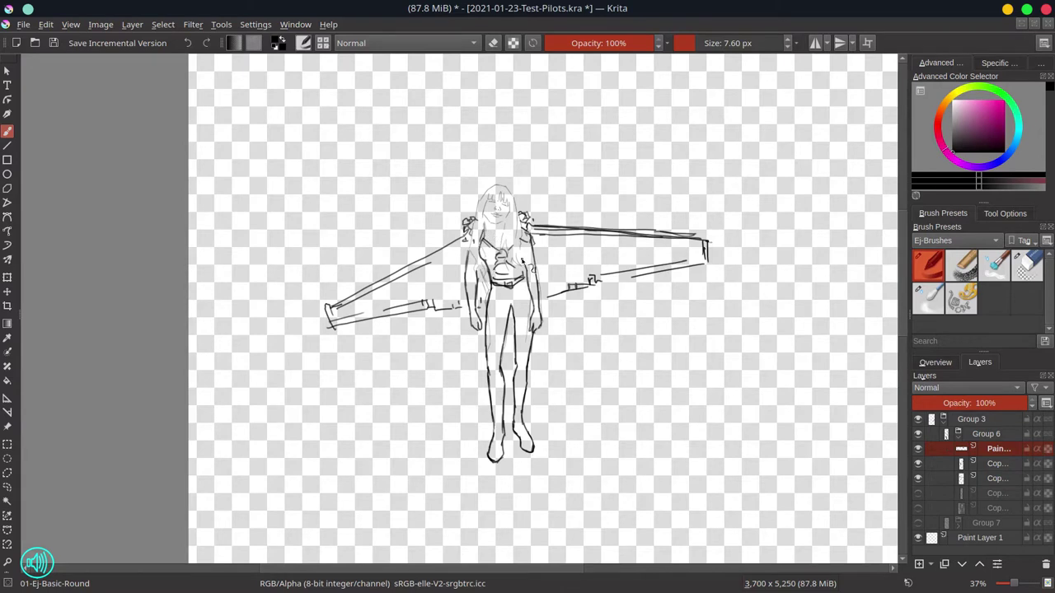
# - Add boot lacing, knee and arm strokes, and redraw the right rifle's end
pyautogui.moveTo(495, 397); pyautogui.dragTo(501, 430)
pyautogui.moveTo(492, 424); pyautogui.dragTo(499, 445)
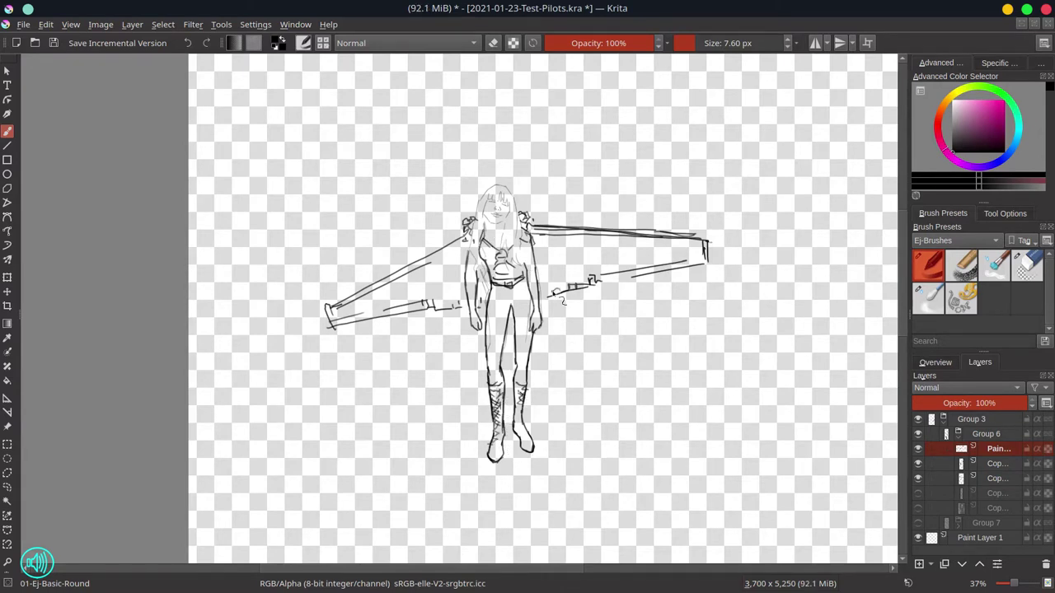
pyautogui.moveTo(551, 293); pyautogui.dragTo(670, 262)
pyautogui.moveTo(536, 229)
pyautogui.mouseDown()
pyautogui.moveTo(717, 241)
pyautogui.moveTo(709, 264)
pyautogui.moveTo(689, 239)
pyautogui.mouseUp()
pyautogui.moveTo(690, 238); pyautogui.dragTo(690, 262)
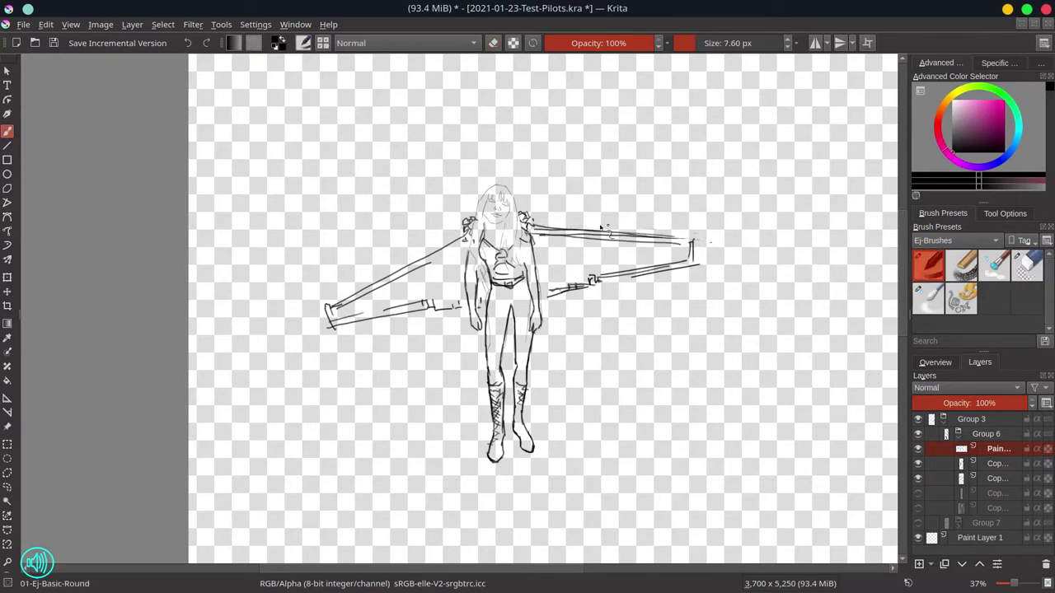
pyautogui.moveTo(547, 262); pyautogui.dragTo(561, 239)
pyautogui.moveTo(431, 257); pyautogui.dragTo(445, 275)
pyautogui.moveTo(517, 407); pyautogui.dragTo(520, 429)
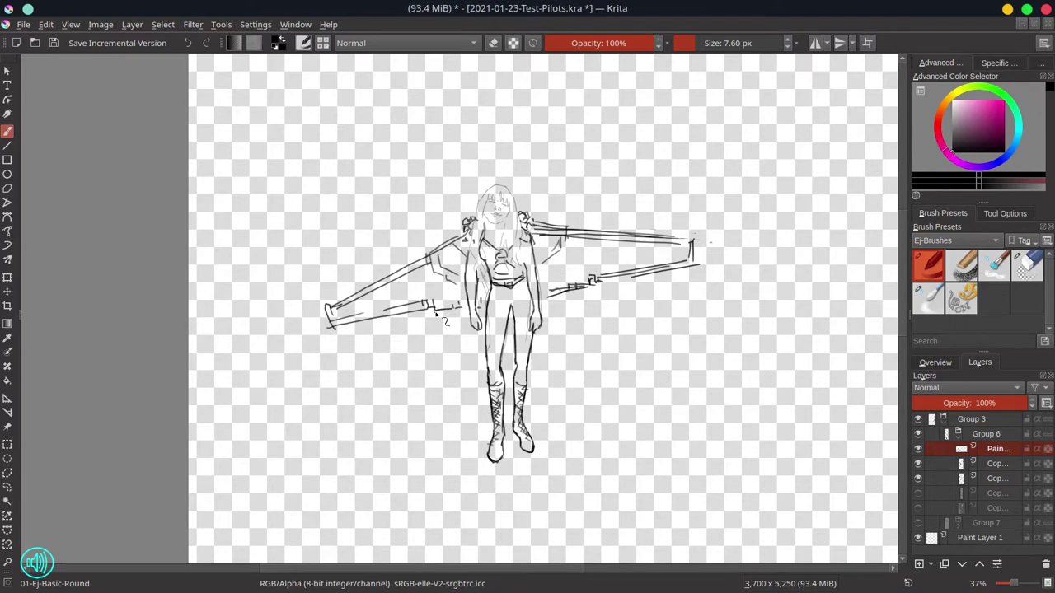
# - Show Group 7 again and transform Group 6 to shift the woman up and left
pyautogui.click(939, 435)
pyautogui.click(918, 449)
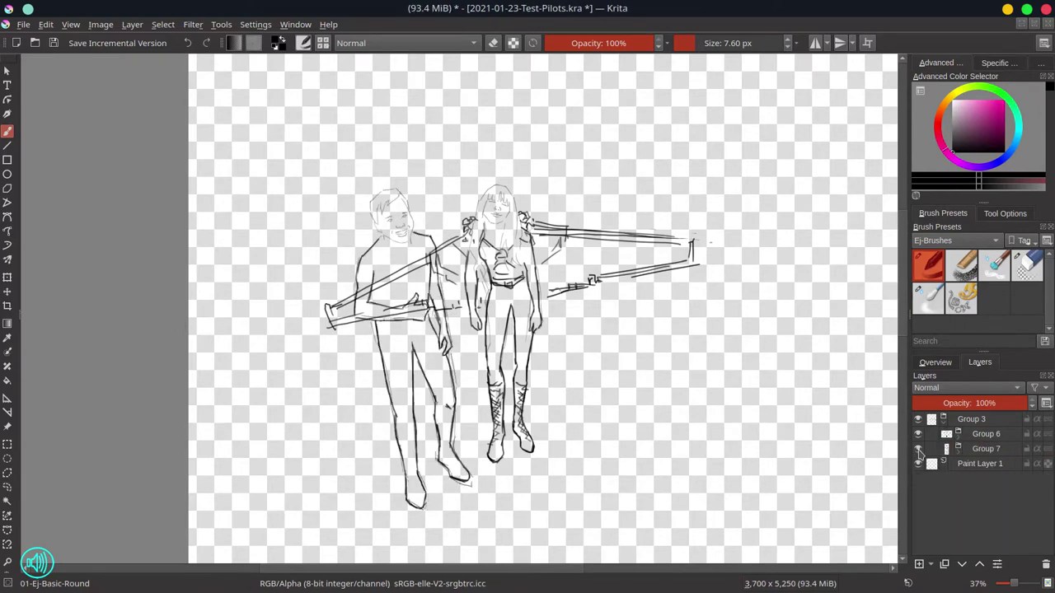
pyautogui.click(985, 434)
pyautogui.hotkey('ctrl', 't')
pyautogui.moveTo(571, 377); pyautogui.dragTo(560, 350)
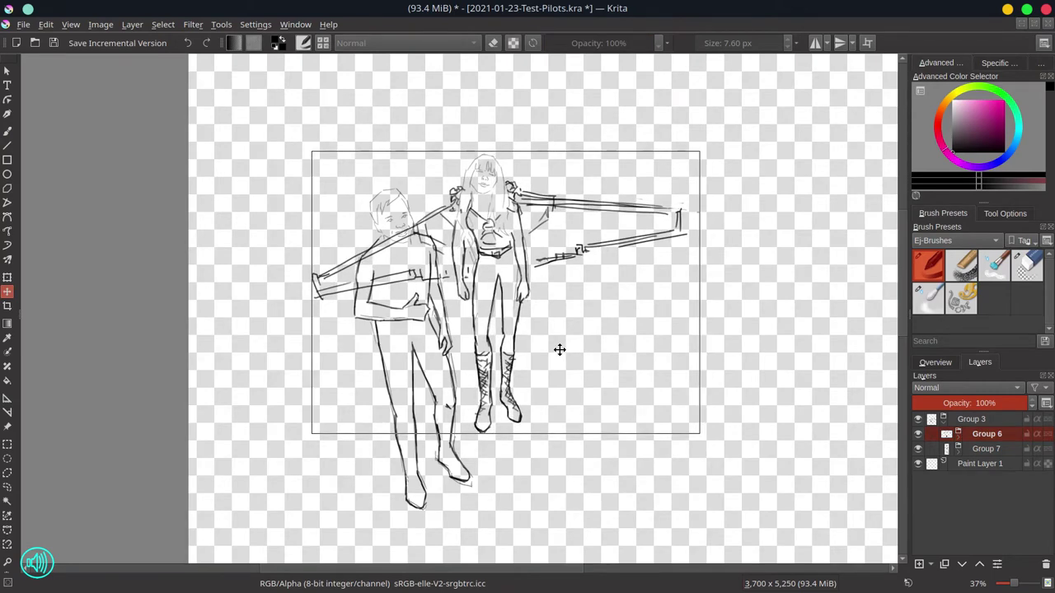
# - Apply the move, save, and check the drawing with a mirrored view before flipping back
pyautogui.hotkey('ctrl', 's')
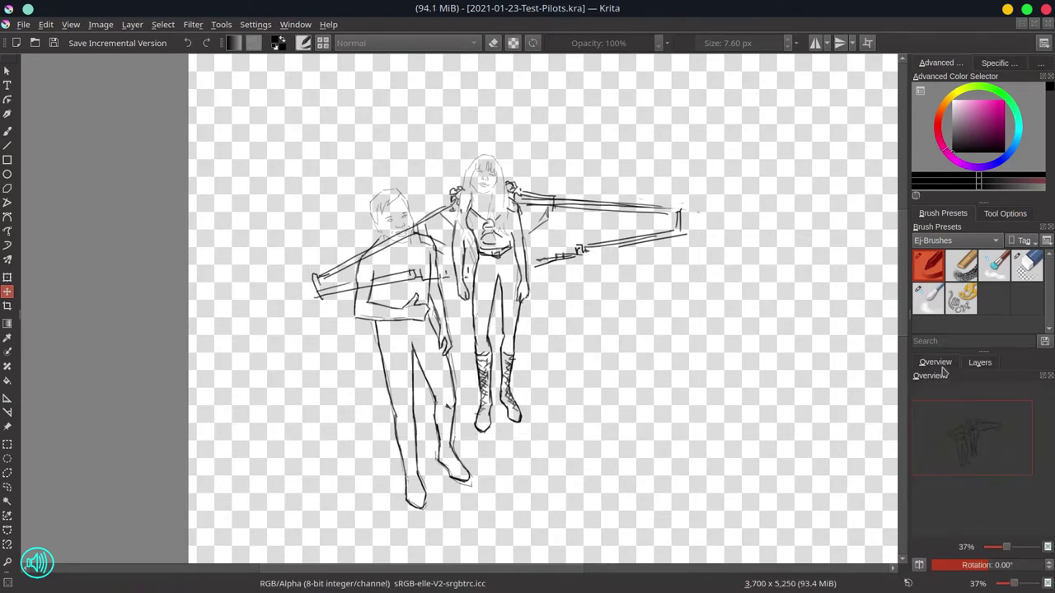
pyautogui.hotkey('ctrl', 'shift', '0')
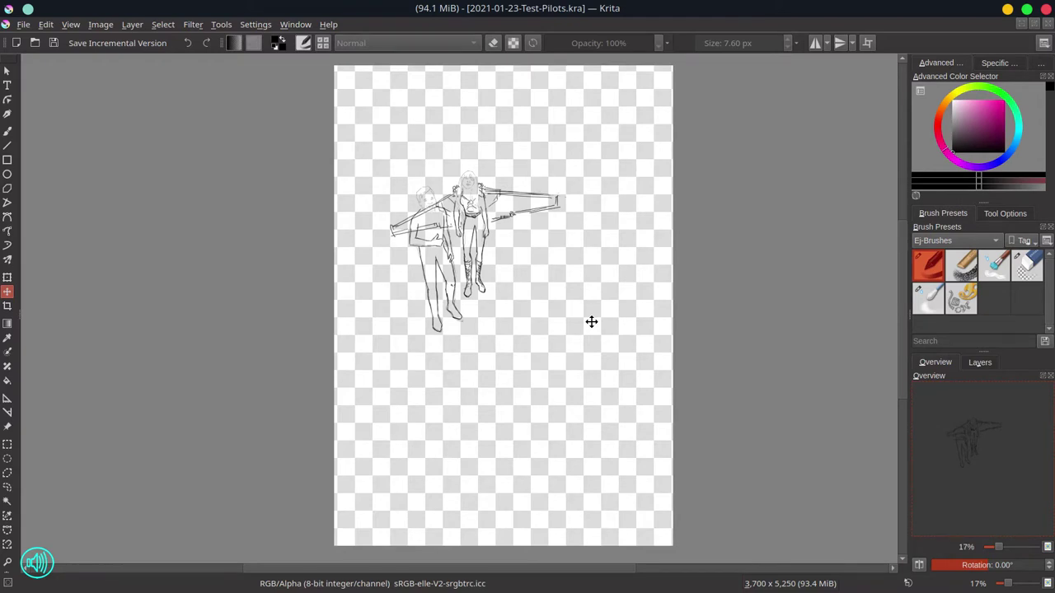
pyautogui.click(918, 566)
pyautogui.click(918, 565)
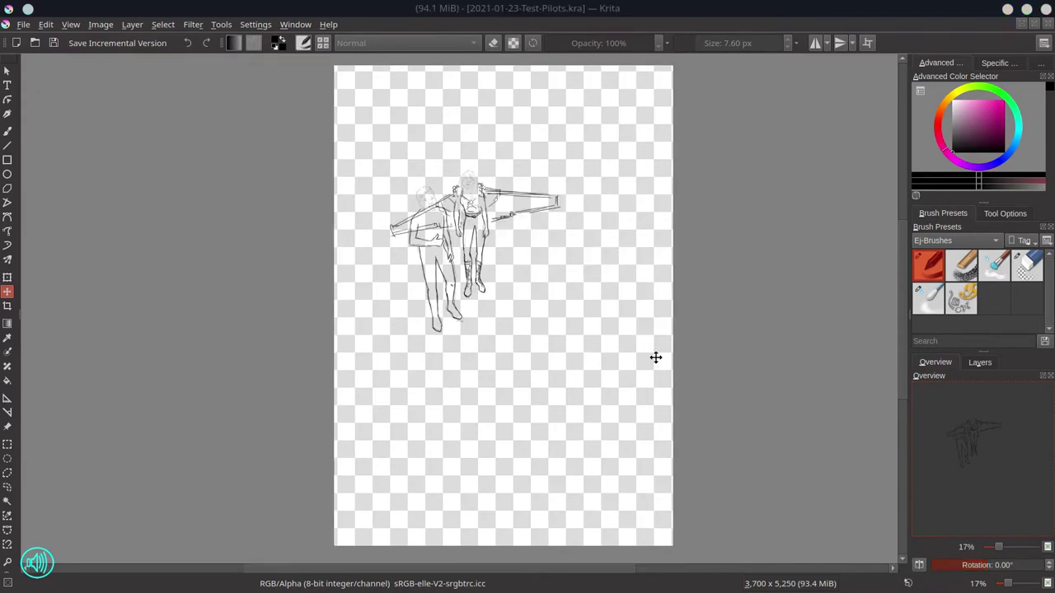
# - Hide Group 6 and select the top paint layer in Group 7
pyautogui.click(980, 362)
pyautogui.click(918, 434)
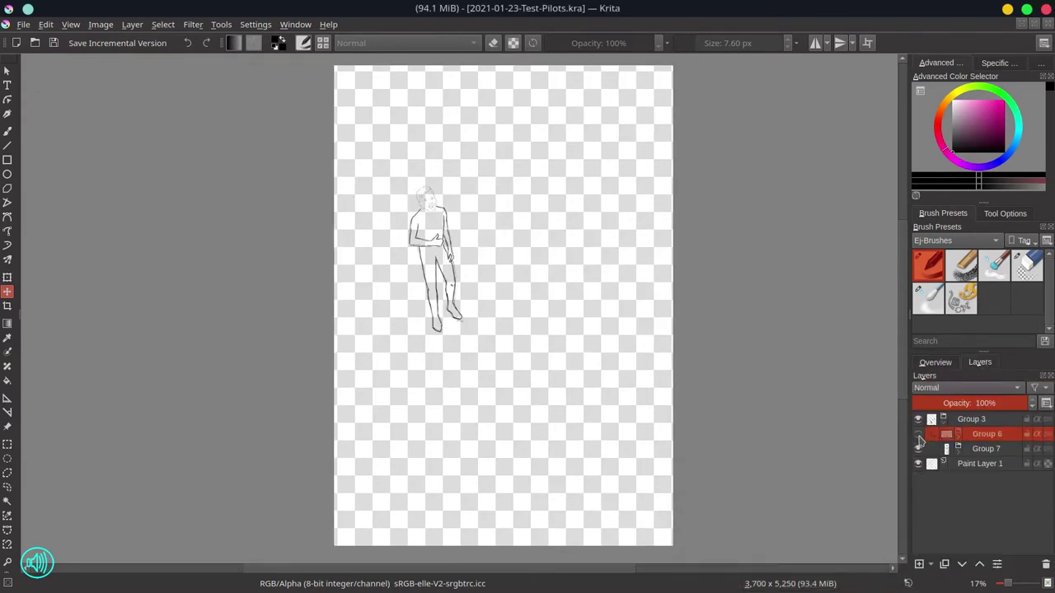
pyautogui.click(996, 463)
pyautogui.click(918, 433)
pyautogui.click(936, 433)
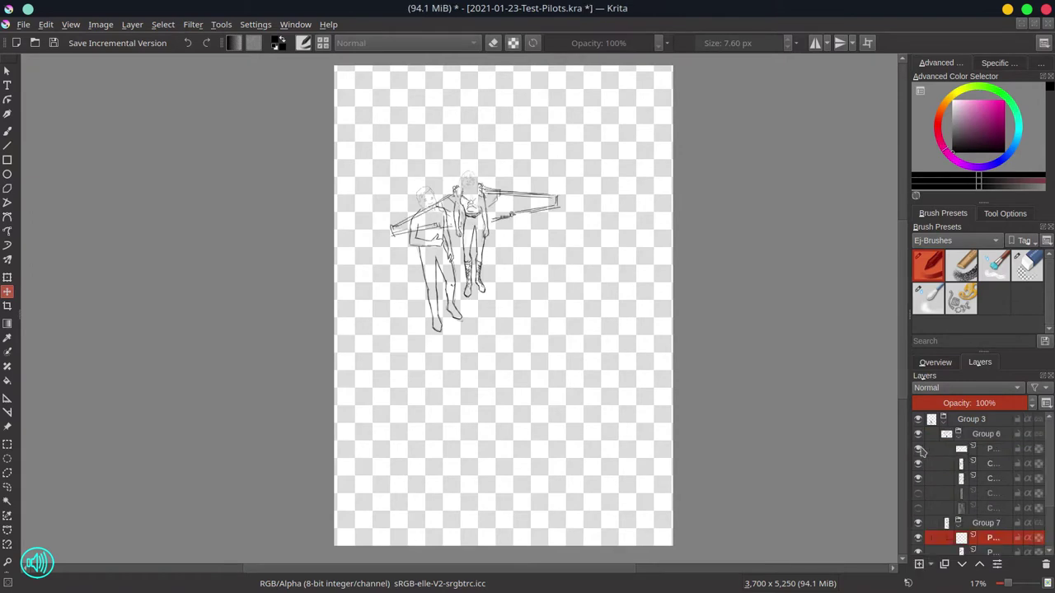
pyautogui.click(957, 434)
pyautogui.click(918, 433)
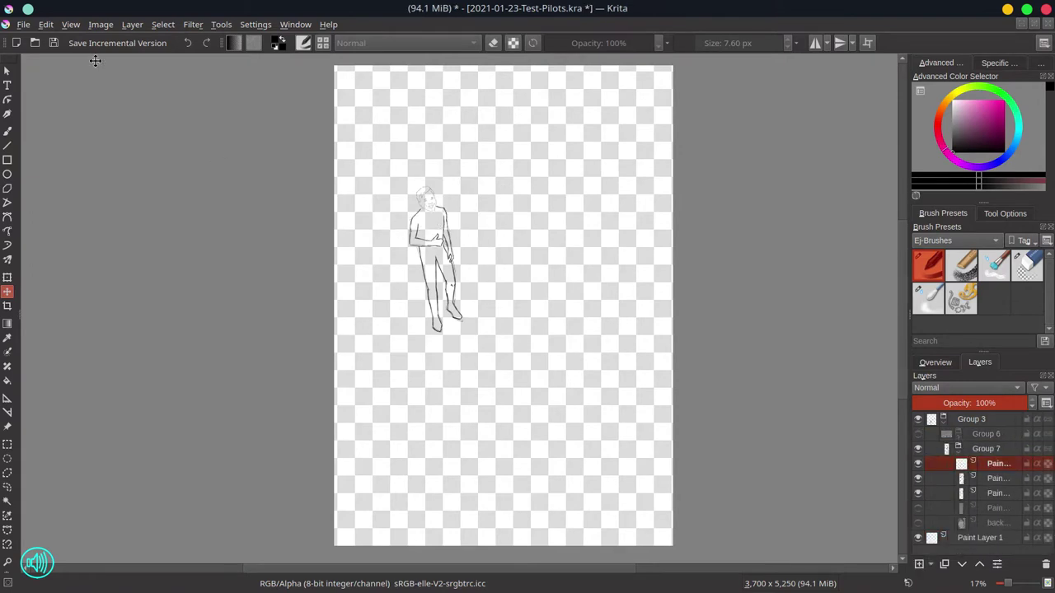
pyautogui.click(53, 44)
# - Sketch the man's collar, shirt and hair, and redraw a long staff line
pyautogui.press('b')
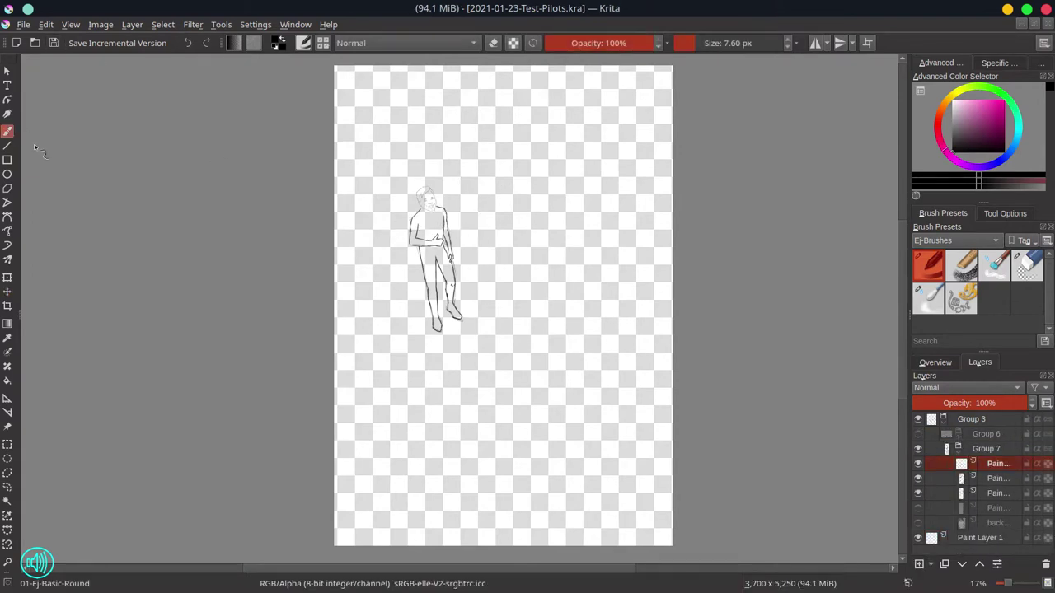
pyautogui.scroll(3, 446, 232)
pyautogui.moveTo(387, 183)
pyautogui.mouseDown()
pyautogui.moveTo(421, 193)
pyautogui.moveTo(378, 212)
pyautogui.mouseUp()
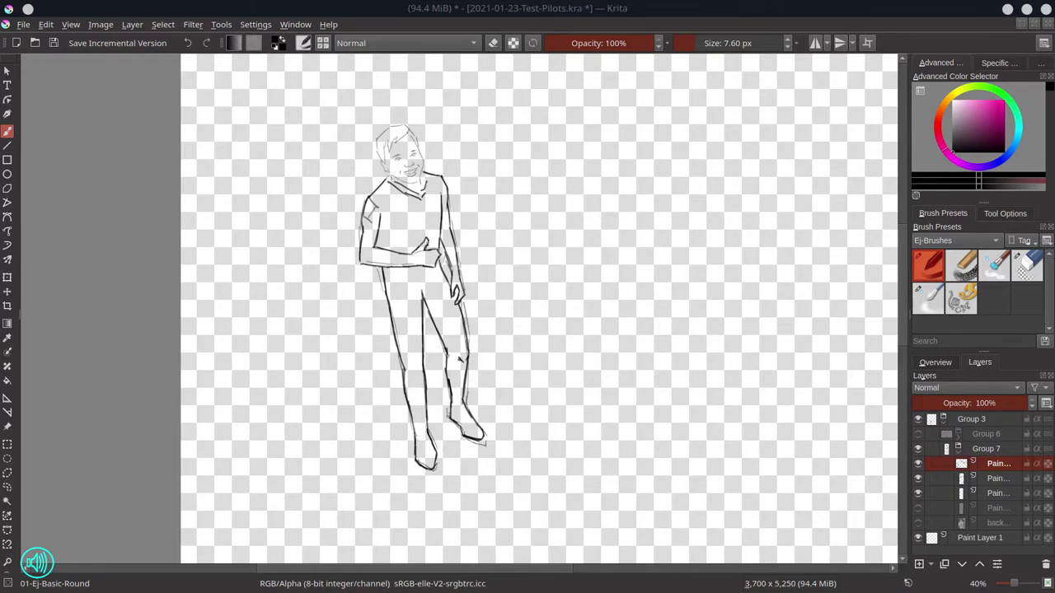
pyautogui.hotkey('ctrl', 's')
pyautogui.moveTo(379, 198)
pyautogui.mouseDown()
pyautogui.moveTo(429, 211)
pyautogui.moveTo(379, 176)
pyautogui.moveTo(425, 153)
pyautogui.moveTo(360, 186)
pyautogui.moveTo(449, 183)
pyautogui.mouseUp()
pyautogui.moveTo(368, 169)
pyautogui.mouseDown()
pyautogui.moveTo(338, 242)
pyautogui.moveTo(362, 323)
pyautogui.mouseUp()
pyautogui.hotkey('ctrl', 'z')
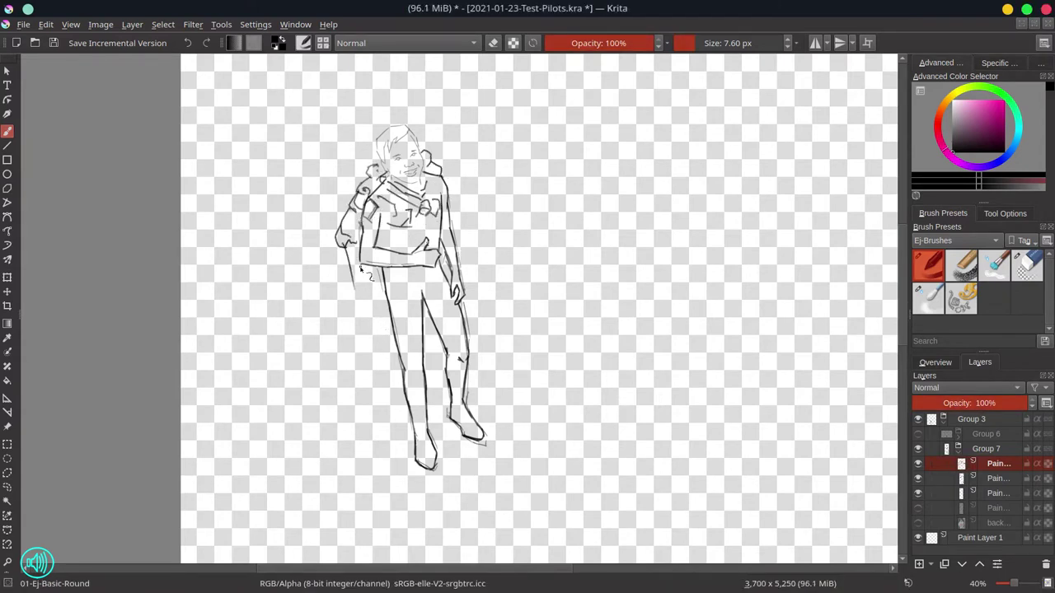
pyautogui.moveTo(344, 247); pyautogui.dragTo(384, 355)
pyautogui.moveTo(369, 311); pyautogui.dragTo(393, 404)
# - Add leg, shoulder, shirt, waist and hip lines to the man
pyautogui.moveTo(431, 323)
pyautogui.mouseDown()
pyautogui.moveTo(445, 399)
pyautogui.moveTo(460, 359)
pyautogui.mouseUp()
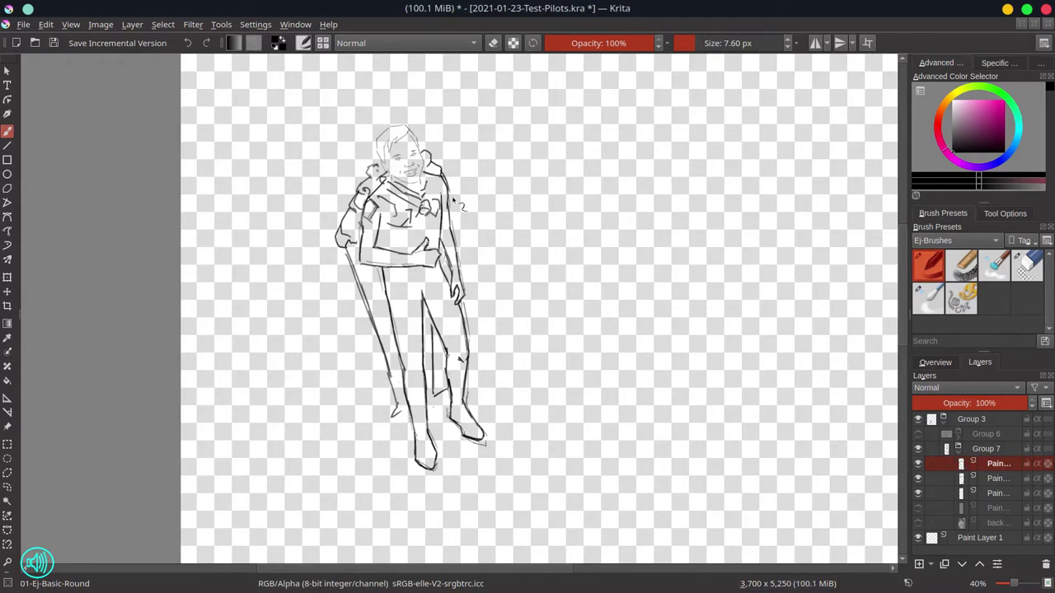
pyautogui.moveTo(445, 178); pyautogui.dragTo(457, 232)
pyautogui.moveTo(392, 218); pyautogui.dragTo(412, 247)
pyautogui.moveTo(430, 181); pyautogui.dragTo(453, 203)
pyautogui.moveTo(367, 226)
pyautogui.mouseDown()
pyautogui.moveTo(409, 238)
pyautogui.moveTo(430, 291)
pyautogui.moveTo(402, 281)
pyautogui.moveTo(426, 320)
pyautogui.mouseUp()
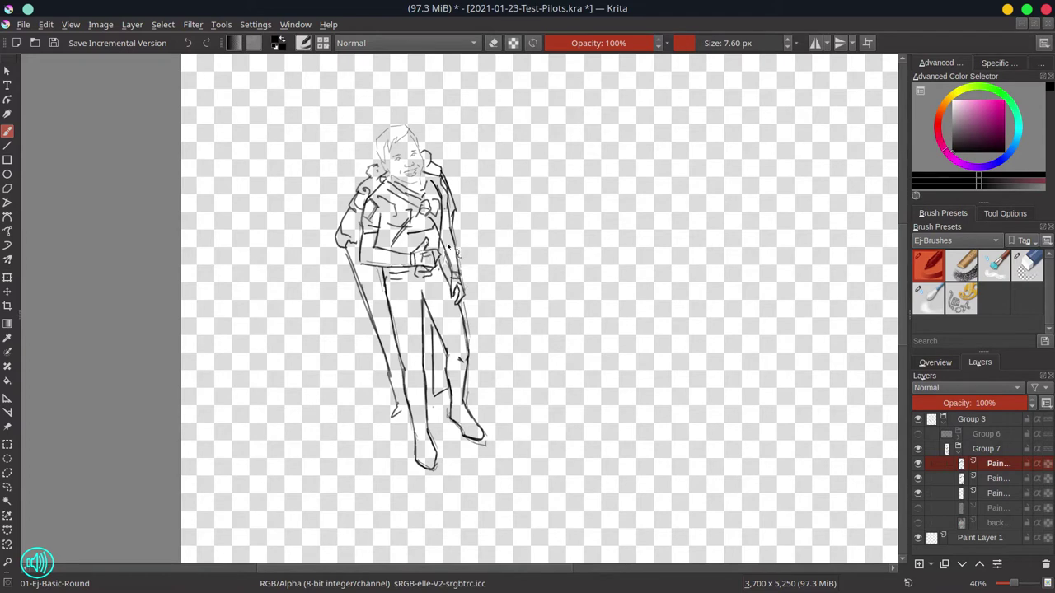
# - Draw the knee cap, shin and boot details, then collapse Group 7 and zoom out
pyautogui.moveTo(402, 409)
pyautogui.mouseDown()
pyautogui.moveTo(404, 347)
pyautogui.moveTo(424, 430)
pyautogui.moveTo(433, 395)
pyautogui.moveTo(422, 444)
pyautogui.moveTo(428, 386)
pyautogui.mouseUp()
pyautogui.moveTo(422, 396); pyautogui.dragTo(425, 445)
pyautogui.moveTo(397, 346); pyautogui.dragTo(425, 359)
pyautogui.moveTo(406, 359); pyautogui.dragTo(426, 381)
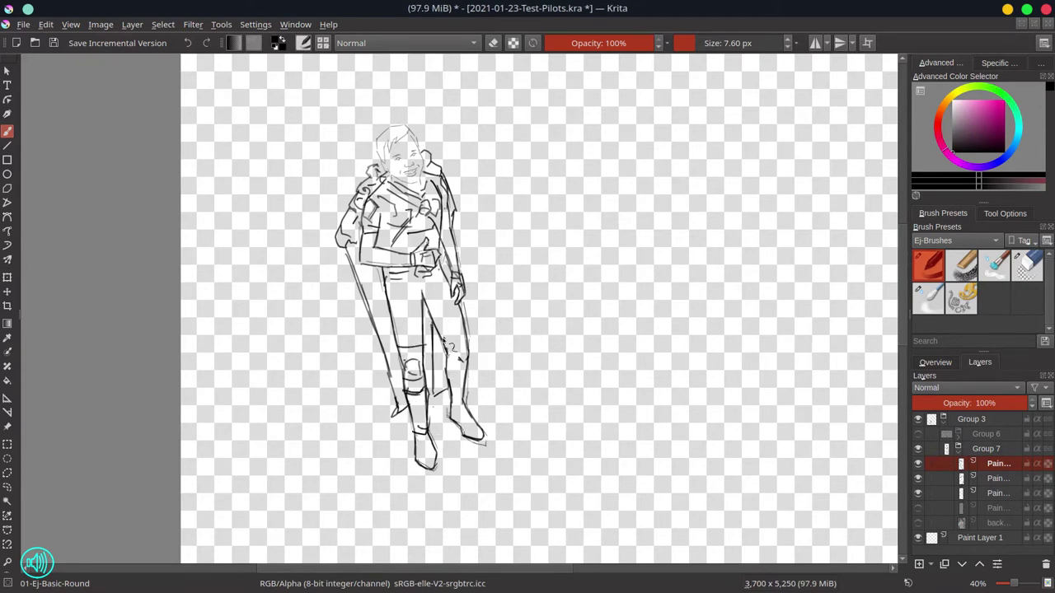
pyautogui.moveTo(426, 343); pyautogui.dragTo(423, 387)
pyautogui.moveTo(403, 370); pyautogui.dragTo(420, 394)
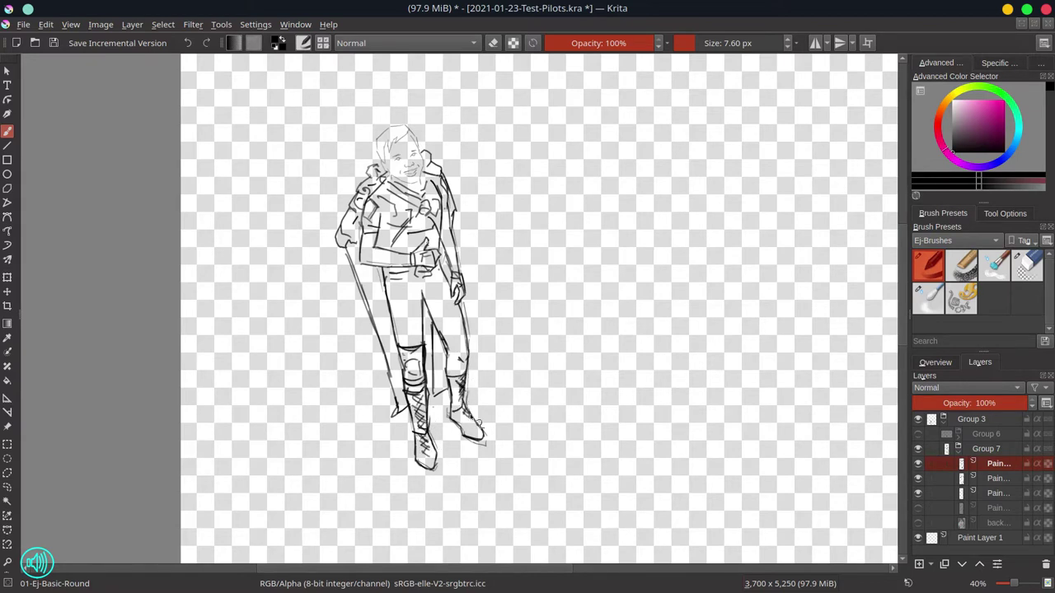
pyautogui.click(958, 449)
pyautogui.press('-')
pyautogui.press('-')
pyautogui.press('-')
pyautogui.press('-')
pyautogui.press('-')
# - Show Group 6, scale up the whole two-figure sketch by dragging a corner, and save
pyautogui.hotkey('ctrl', 's')
pyautogui.click(918, 434)
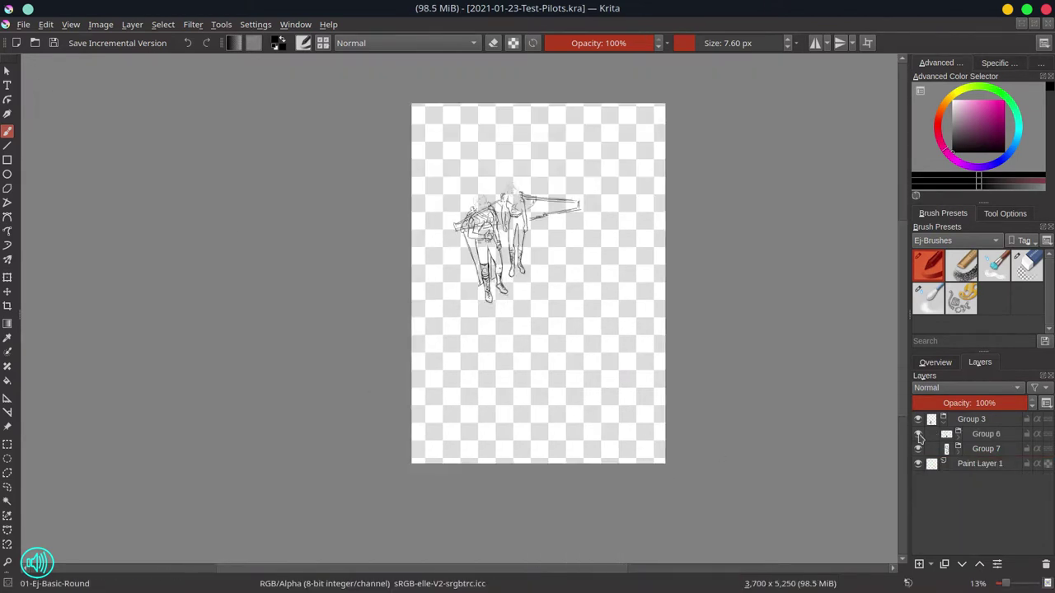
pyautogui.hotkey('ctrl', 't')
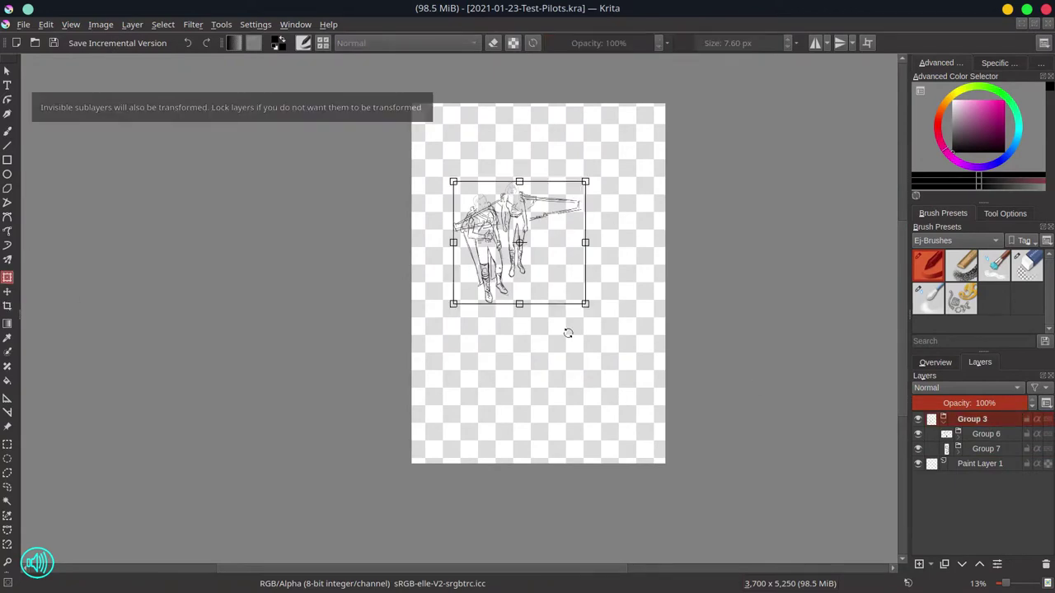
pyautogui.moveTo(565, 330)
pyautogui.mouseDown()
pyautogui.moveTo(617, 358)
pyautogui.moveTo(638, 393)
pyautogui.moveTo(595, 286)
pyautogui.mouseUp()
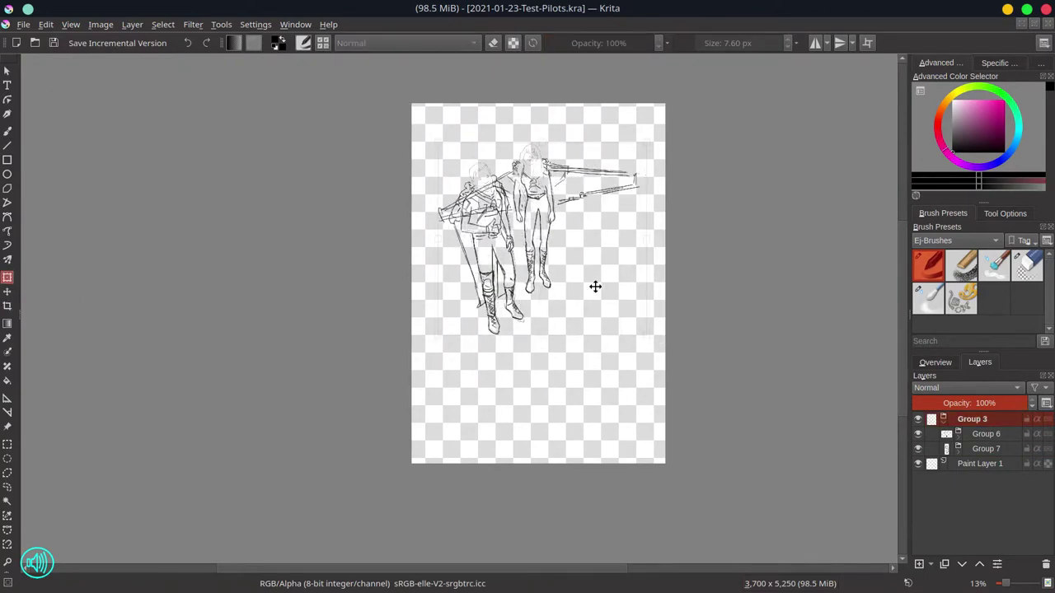
pyautogui.press('Return')
pyautogui.hotkey('ctrl', 's')
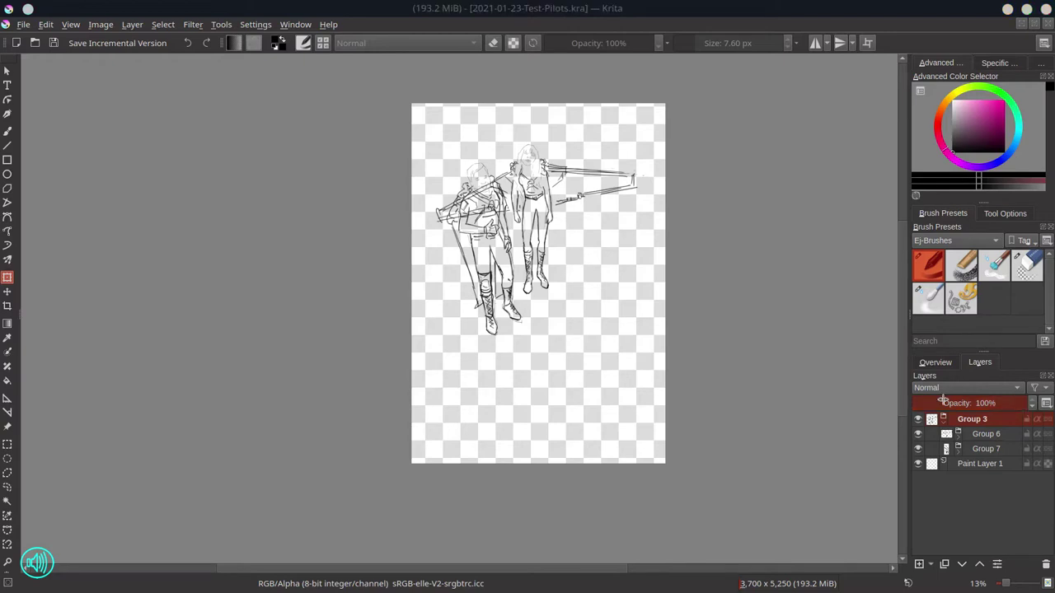
# - Import a road texture from the Roads folder as a new layer above Paint Layer 1
pyautogui.click(979, 463)
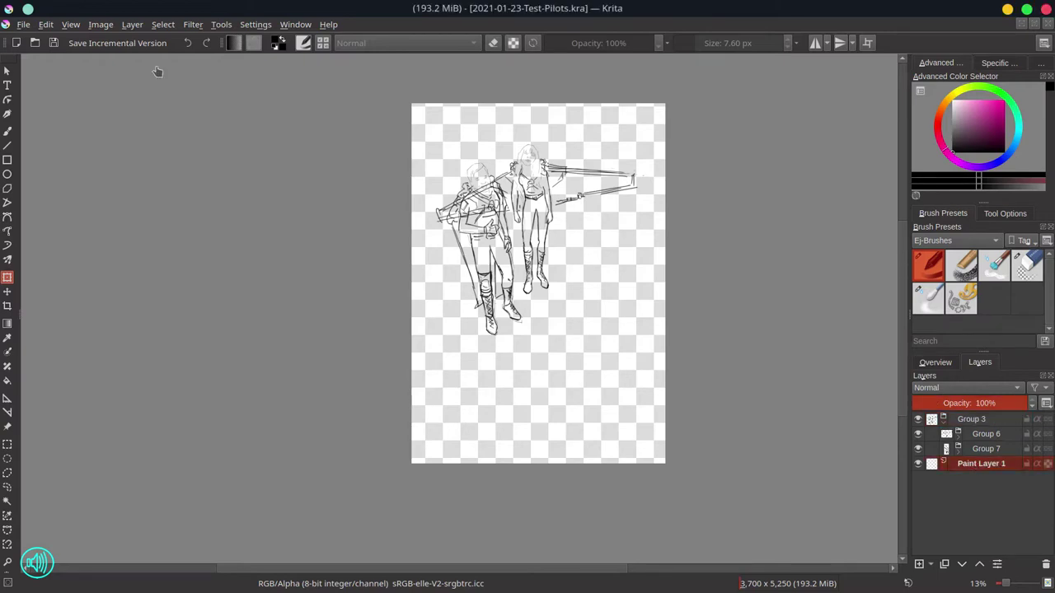
pyautogui.click(132, 24)
pyautogui.moveTo(322, 124)
pyautogui.click(381, 140)
pyautogui.doubleClick(524, 292)
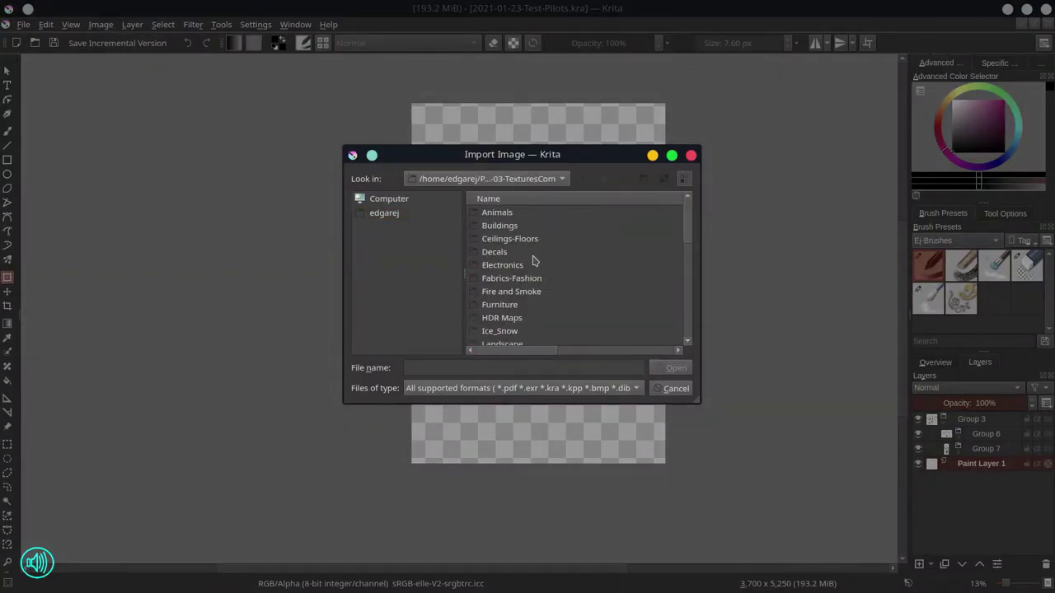
pyautogui.doubleClick(537, 264)
pyautogui.doubleClick(512, 295)
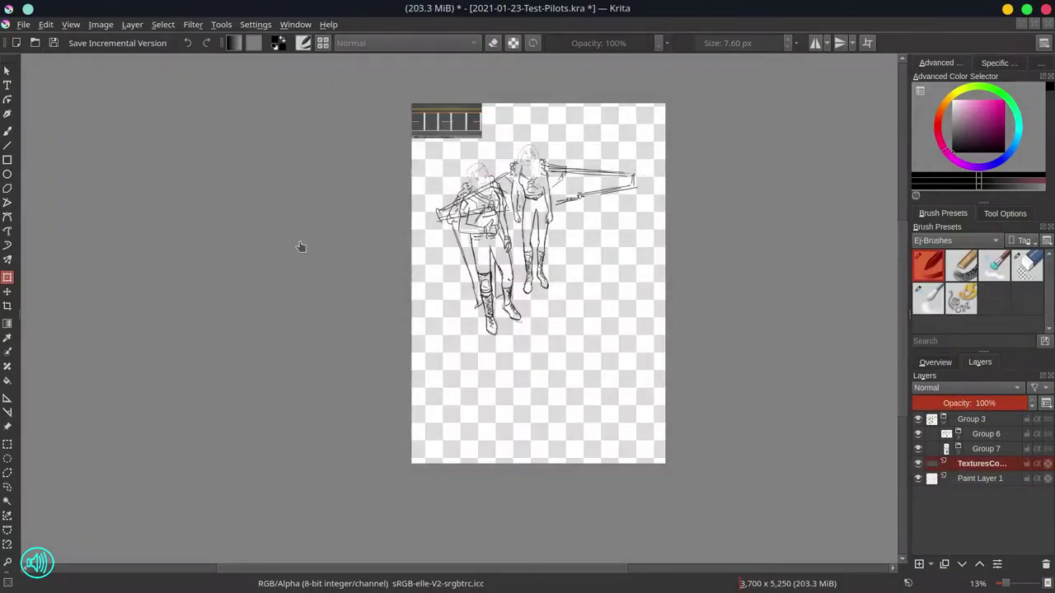
# - Rotate the road texture layer 90 degrees, replacing an undone free rotation
pyautogui.rightClick(974, 468)
pyautogui.moveTo(925, 346)
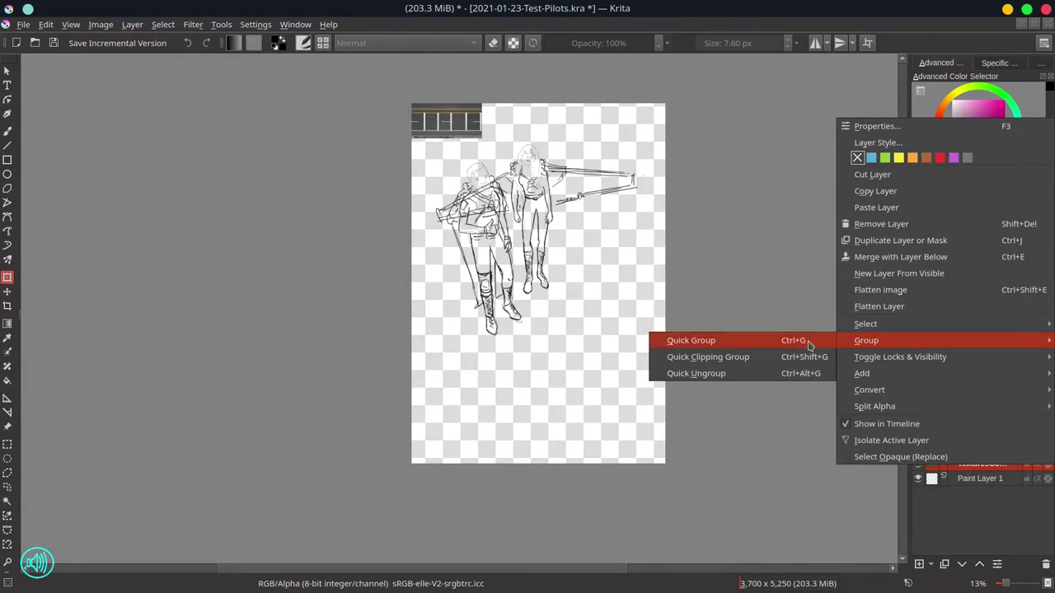
pyautogui.press('Escape')
pyautogui.press('Escape')
pyautogui.scroll(-2, 619, 294)
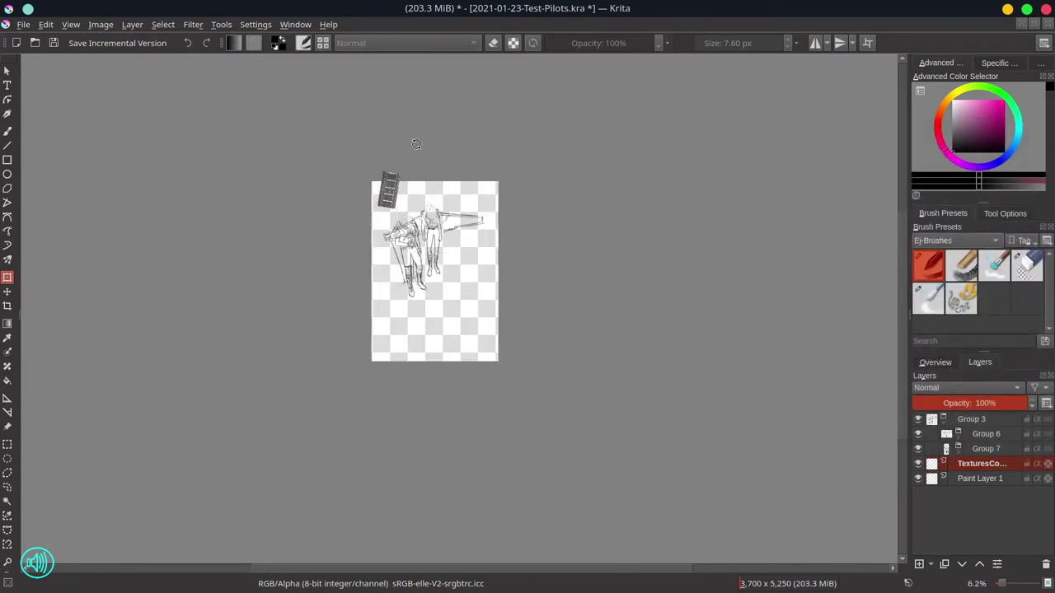
pyautogui.click(1005, 212)
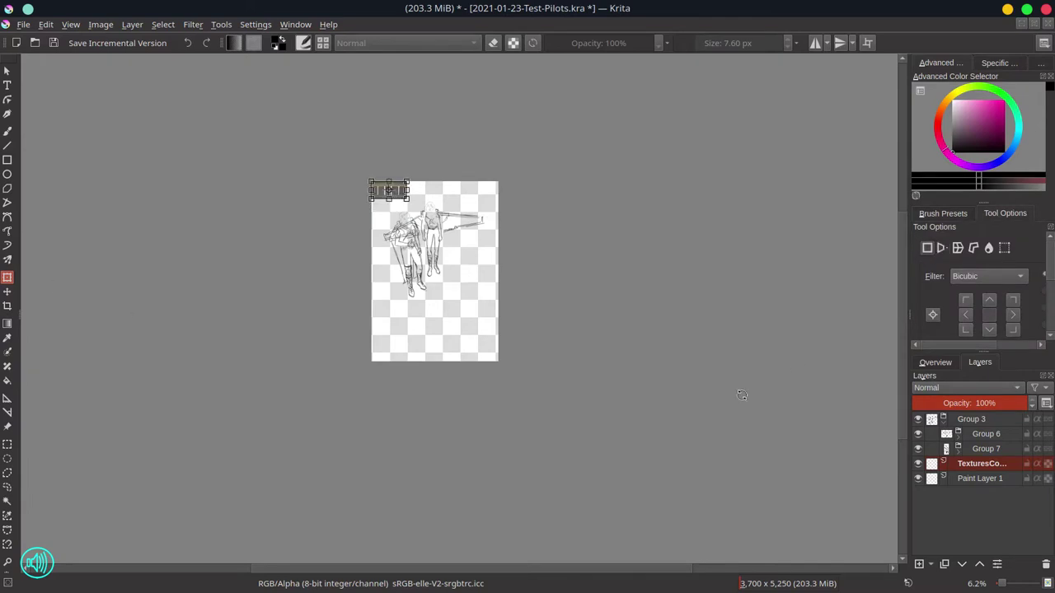
pyautogui.moveTo(381, 123); pyautogui.dragTo(405, 222)
pyautogui.hotkey('ctrl', 'z')
pyautogui.hotkey('ctrl', 'z')
pyautogui.hotkey('ctrl', 'z')
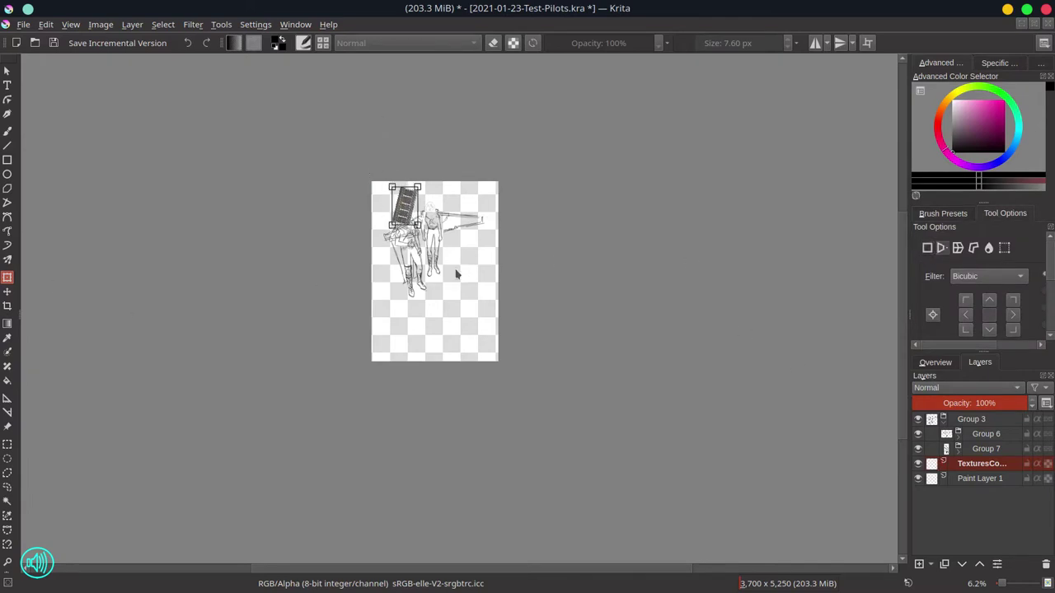
pyautogui.click(101, 24)
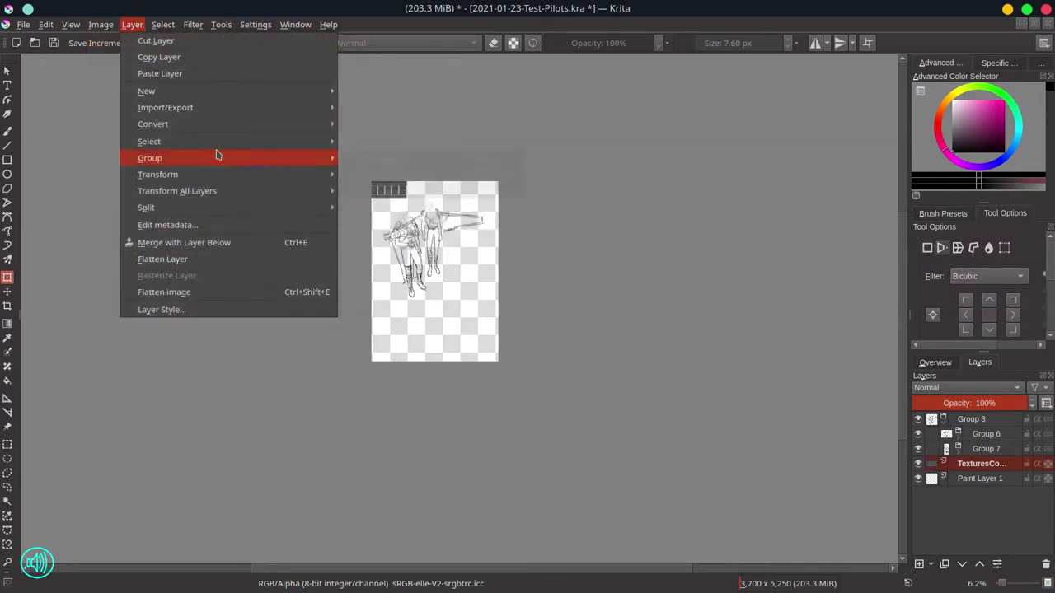
pyautogui.click(566, 243)
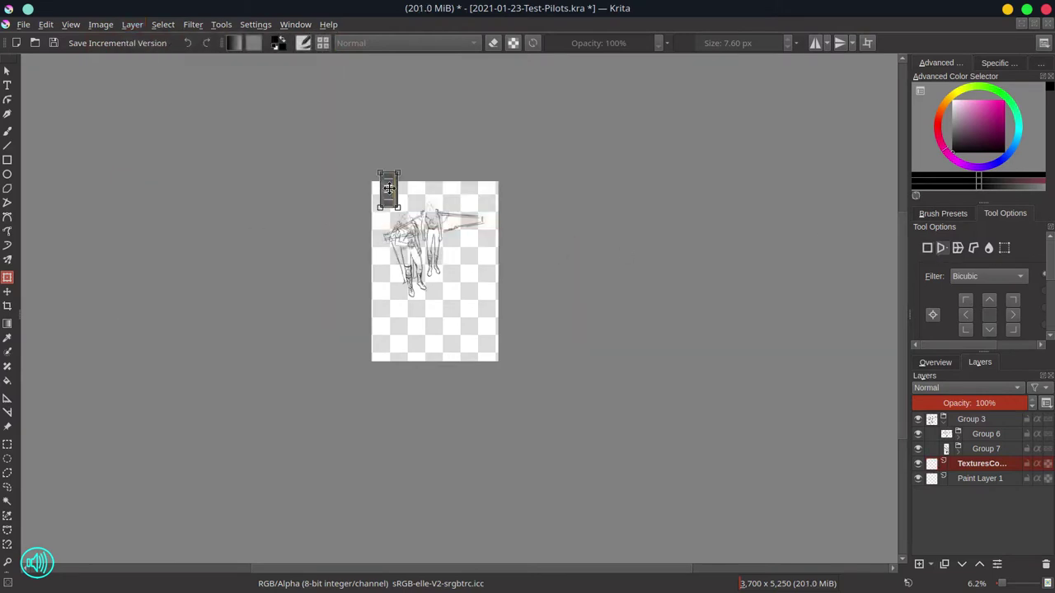
# - Stretch the road texture into a top-down perspective runway across the canvas and save
pyautogui.moveTo(388, 188); pyautogui.dragTo(472, 161)
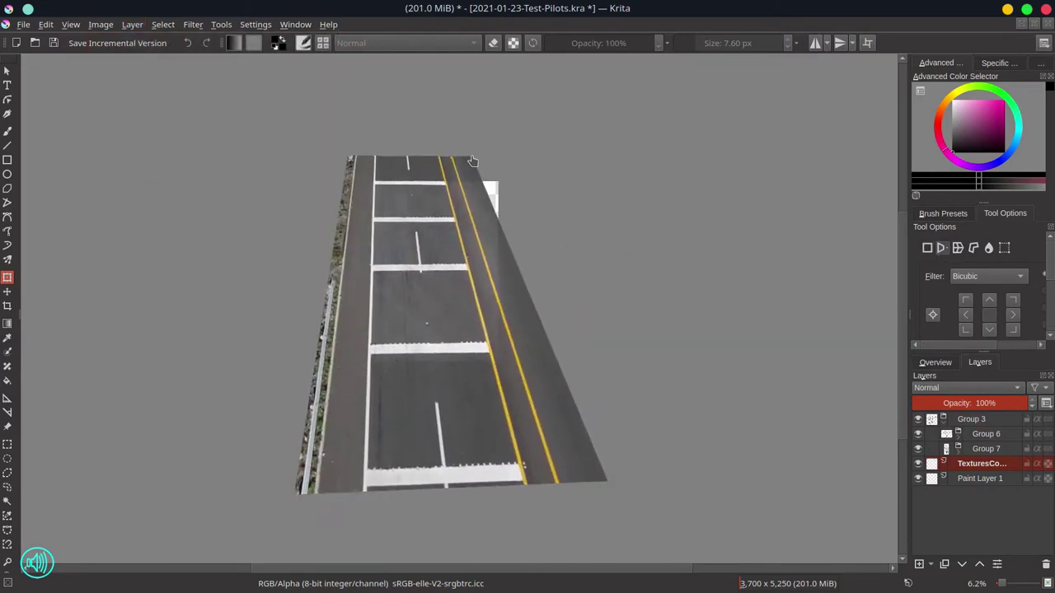
pyautogui.press('Return')
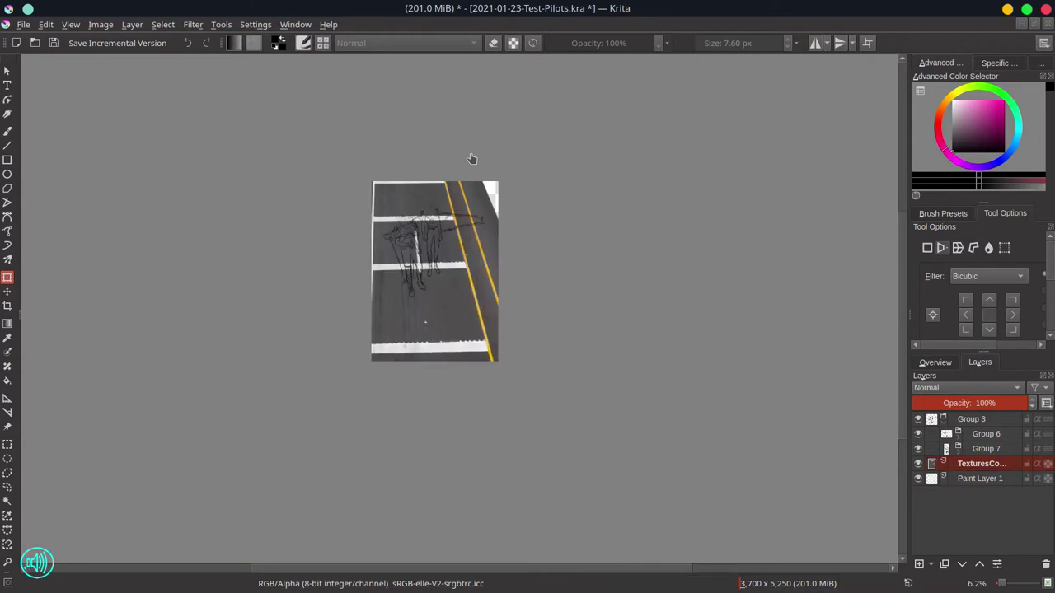
pyautogui.press('t')
pyautogui.hotkey('ctrl', 'z')
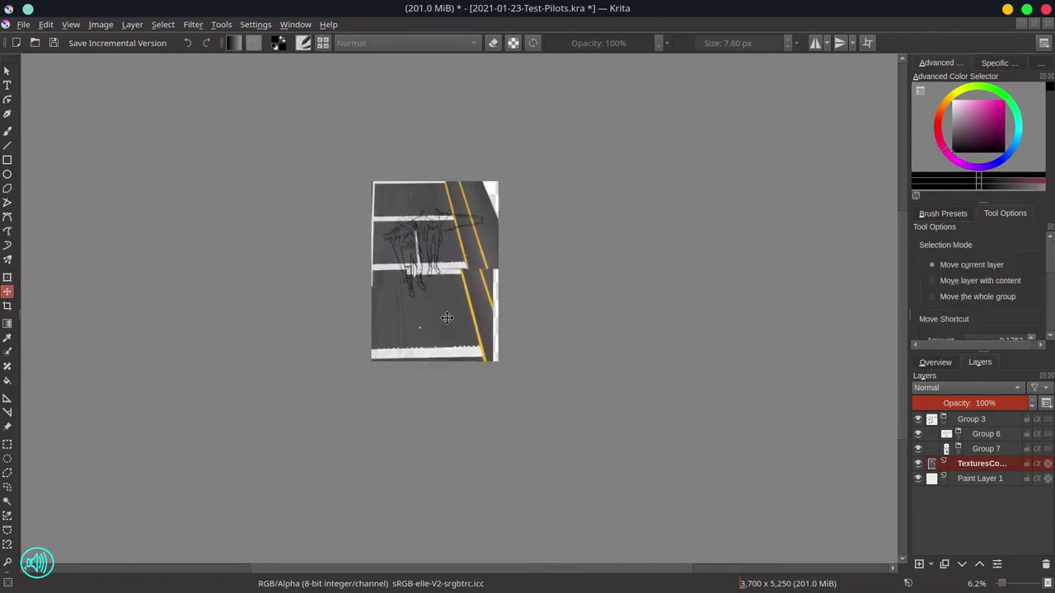
pyautogui.hotkey('ctrl', 't')
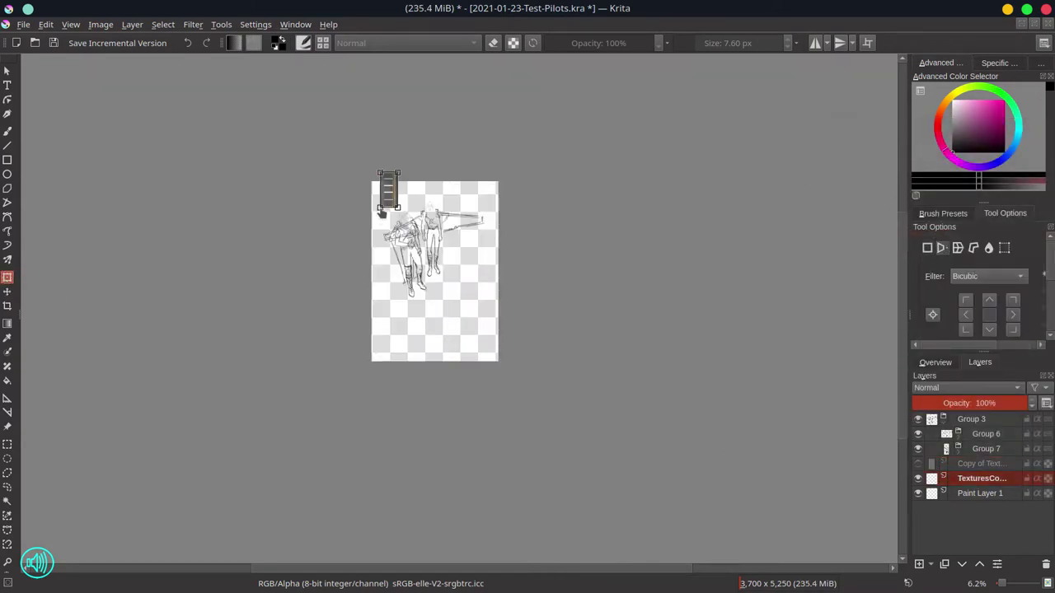
pyautogui.moveTo(369, 154); pyautogui.dragTo(318, 146)
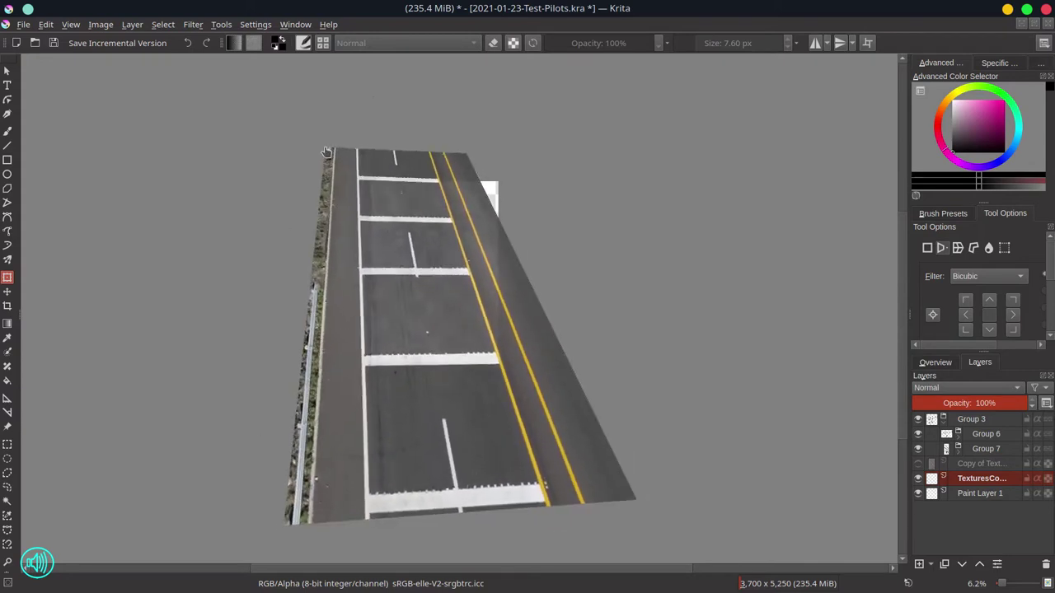
pyautogui.moveTo(287, 486); pyautogui.dragTo(281, 502)
pyautogui.press('Return')
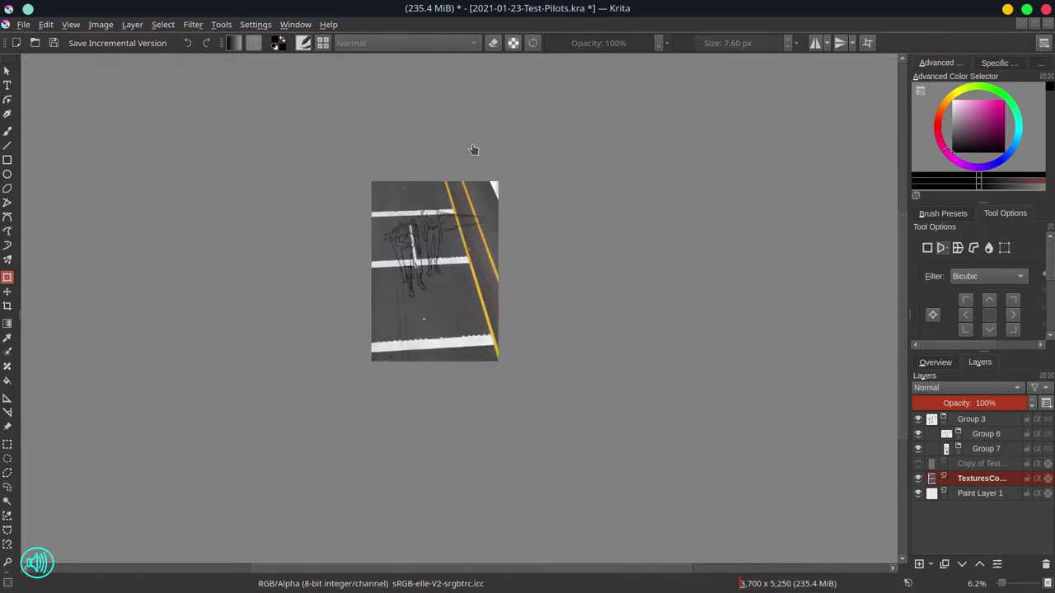
pyautogui.click(54, 43)
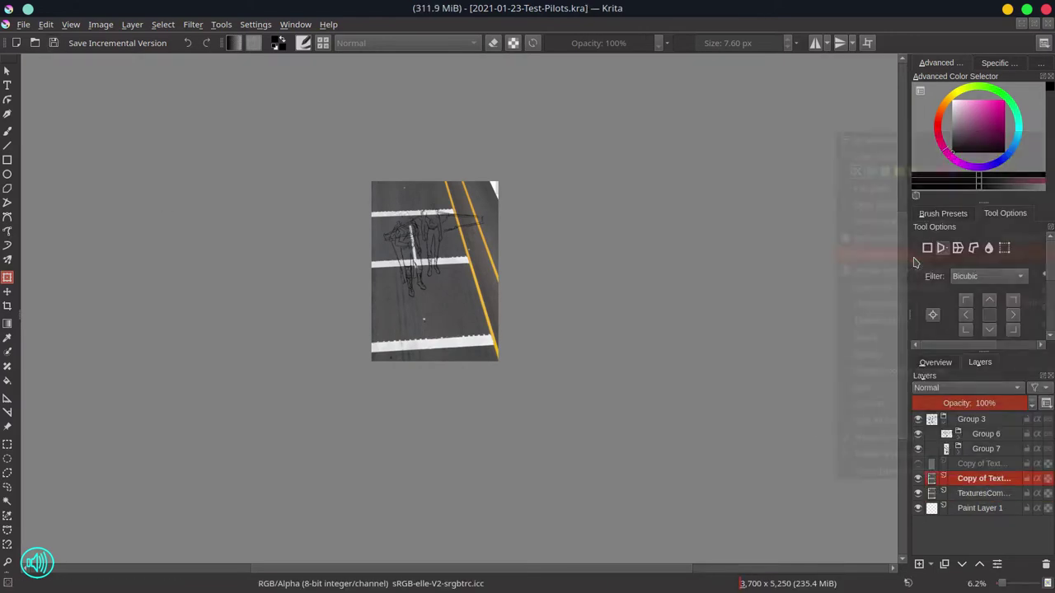
# - Duplicate the road texture layer, check the composition mirrored, and save
pyautogui.hotkey('ctrl', 'j')
pyautogui.press('t')
pyautogui.keyDown('shift'); pyautogui.click(981, 493); pyautogui.keyUp('shift')
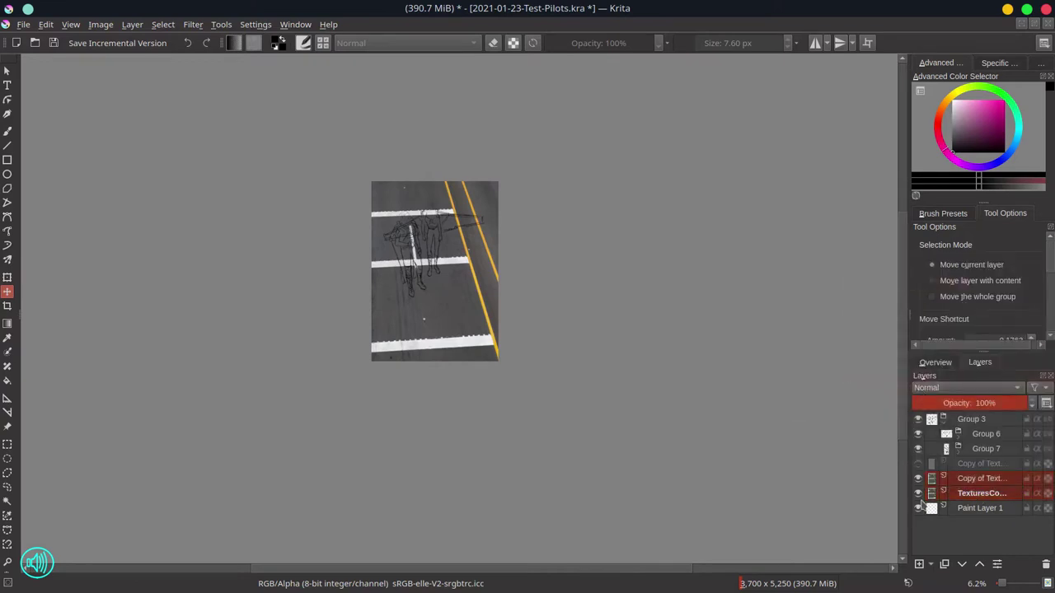
pyautogui.click(935, 362)
pyautogui.click(918, 565)
pyautogui.click(919, 567)
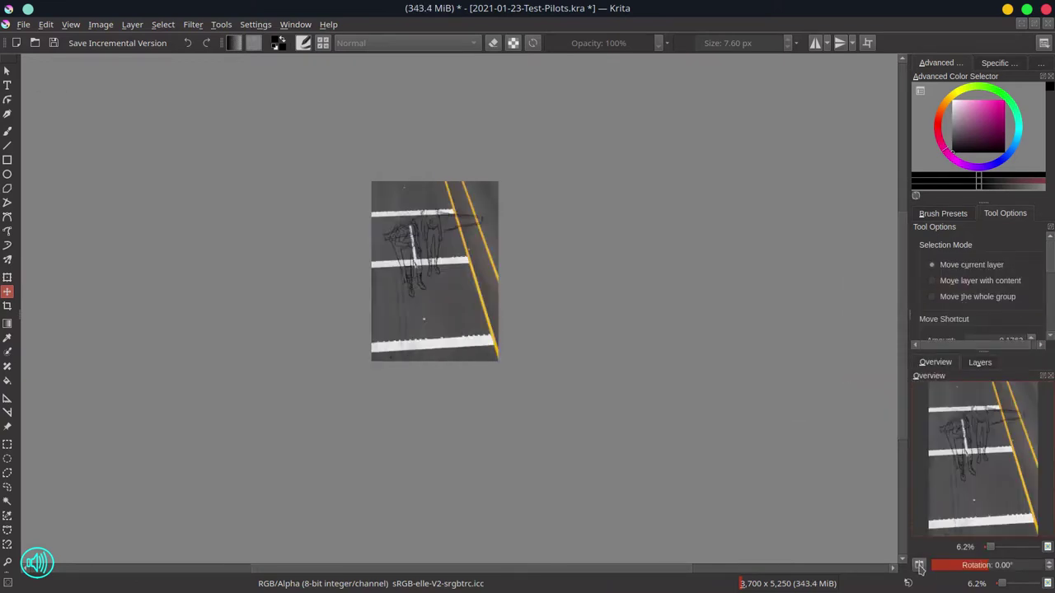
pyautogui.click(54, 43)
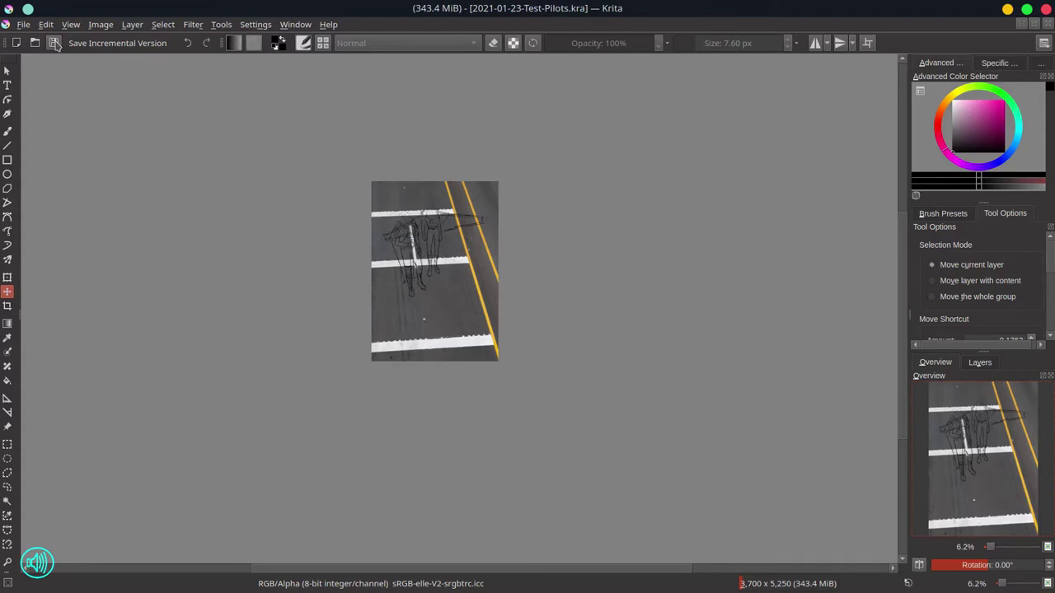
# - Duplicate the sketch layer and hide the Group 7 figure
pyautogui.click(980, 362)
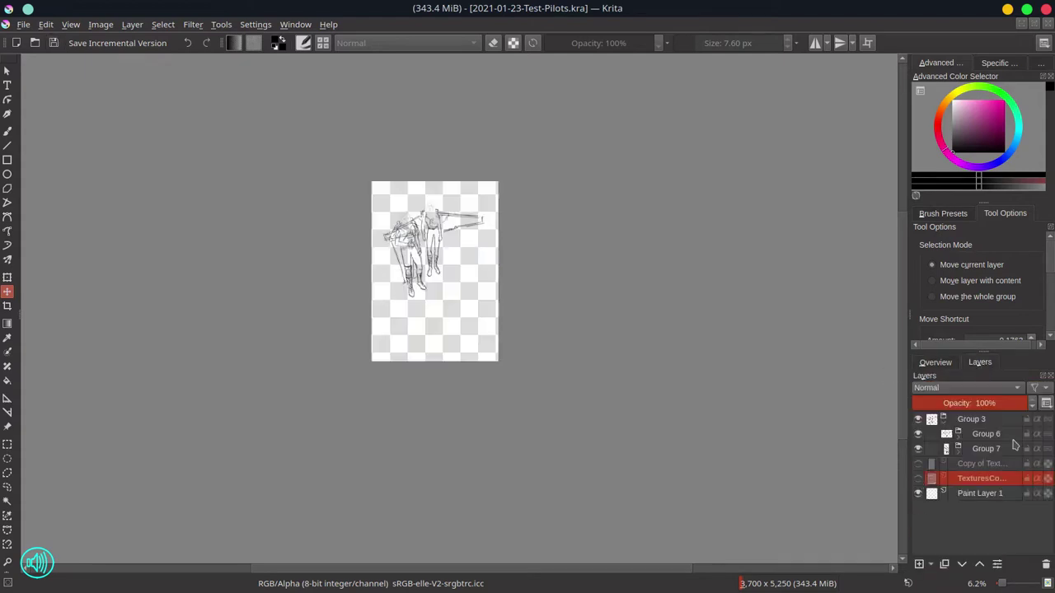
pyautogui.click(957, 435)
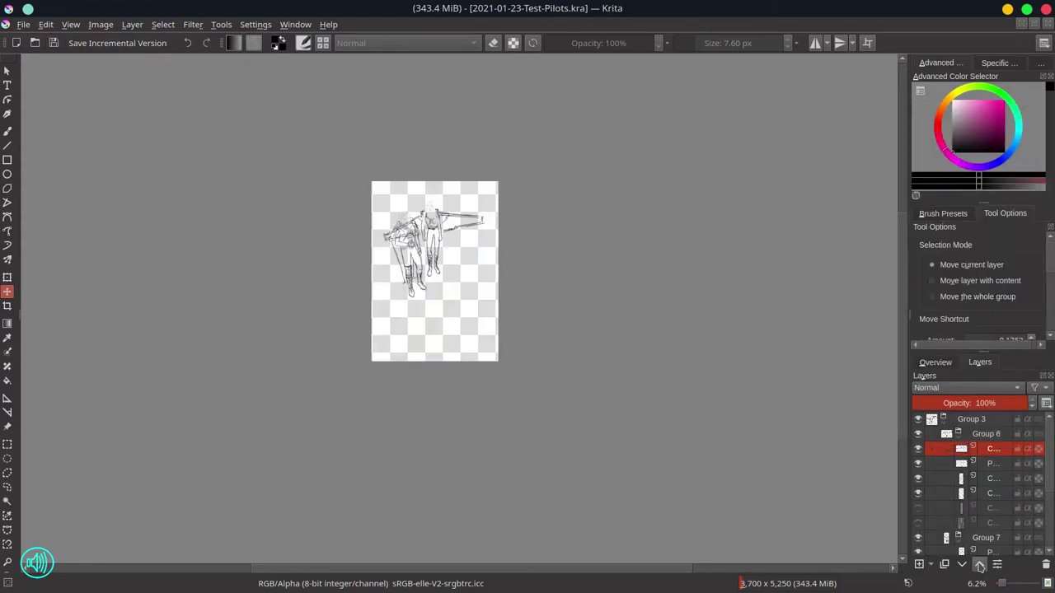
pyautogui.hotkey('ctrl', 'j')
pyautogui.rightClick(969, 480)
pyautogui.click(882, 250)
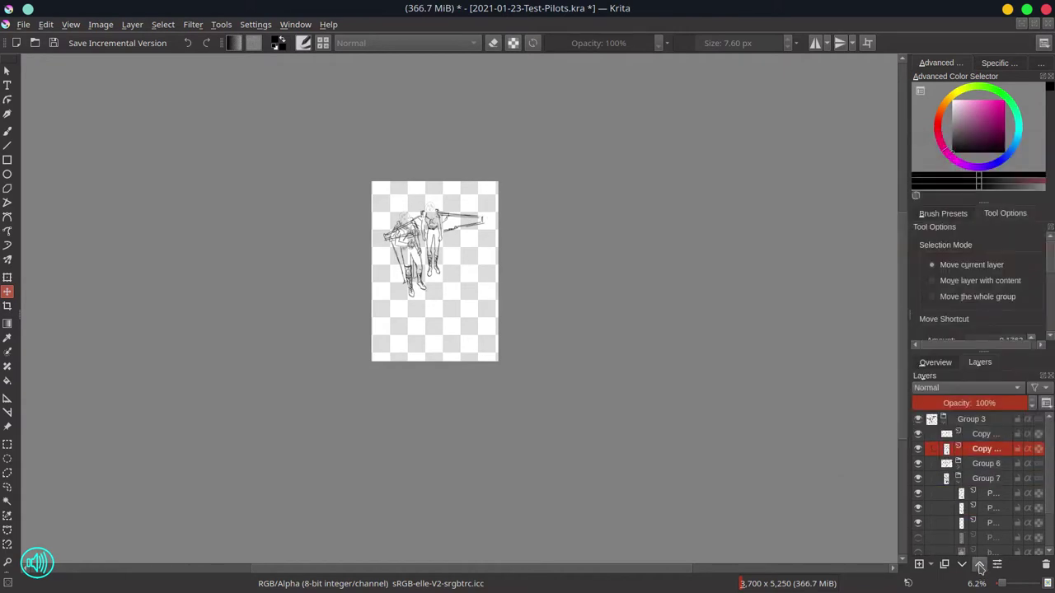
pyautogui.click(918, 480)
pyautogui.click(918, 449)
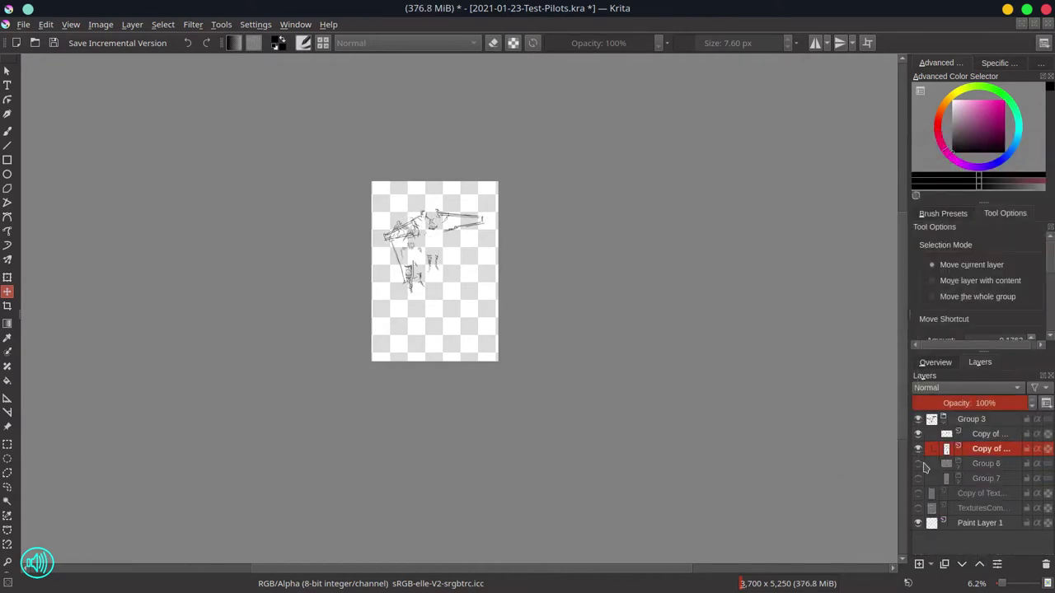
pyautogui.click(918, 449)
# - Select the copied sketch layer, hide Group 6, and switch to the round eraser
pyautogui.click(989, 434)
pyautogui.scroll(3, 398, 203)
pyautogui.scroll(2, 359, 370)
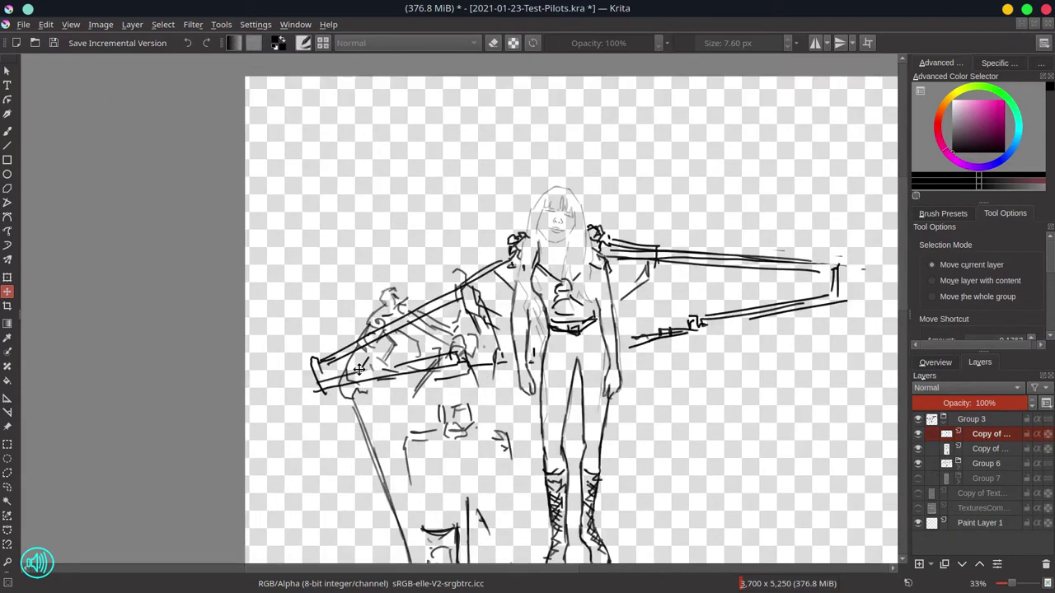
pyautogui.click(7, 131)
pyautogui.press('e')
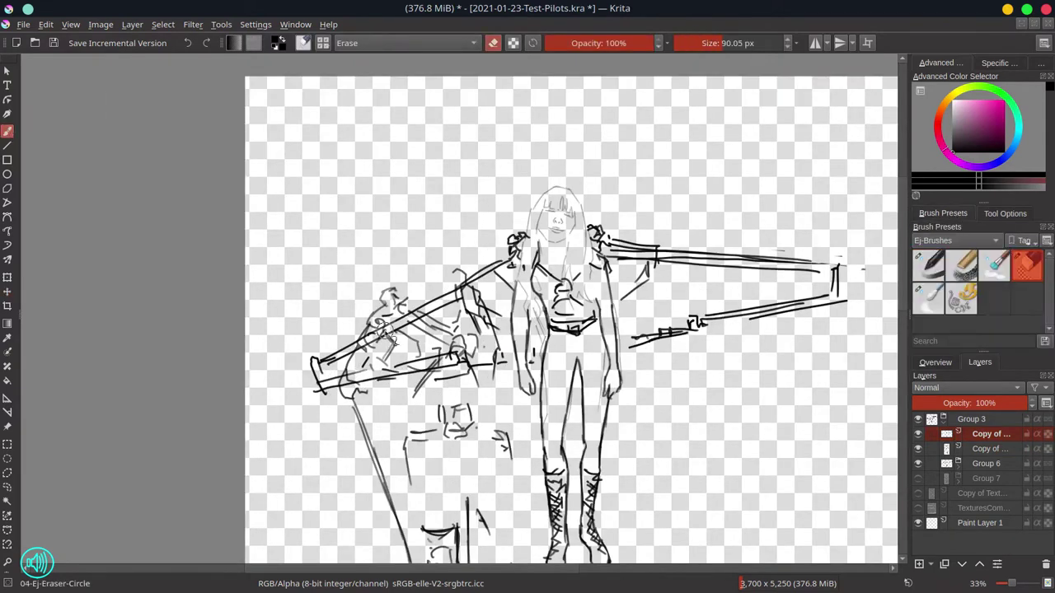
pyautogui.click(918, 463)
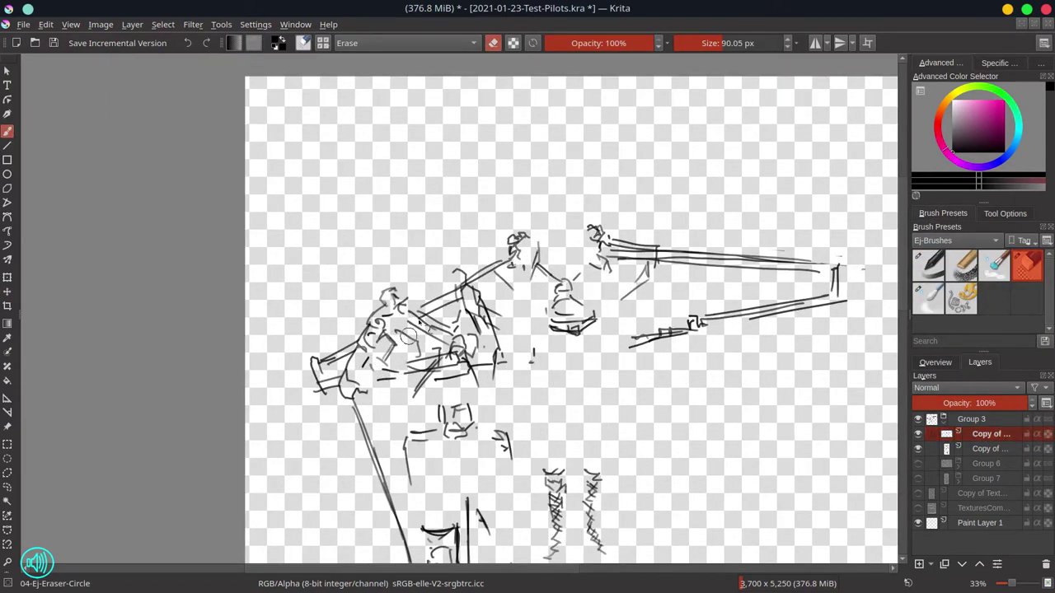
pyautogui.click(918, 478)
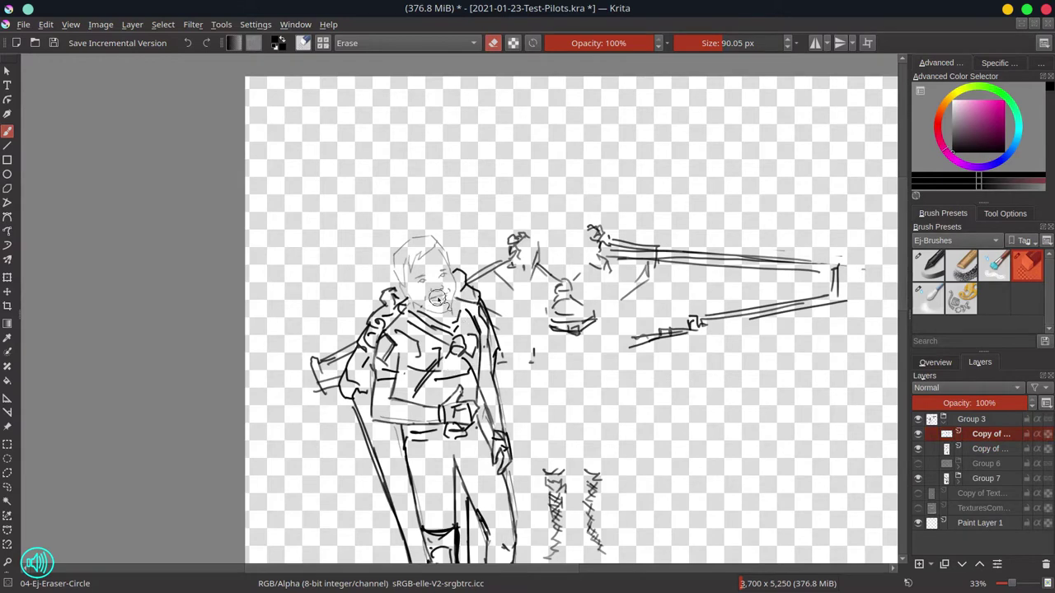
pyautogui.click(918, 478)
# - Fade Group 6 to 24% opacity, keep Group 7 hidden, and select the copied sketch layer
pyautogui.press('-')
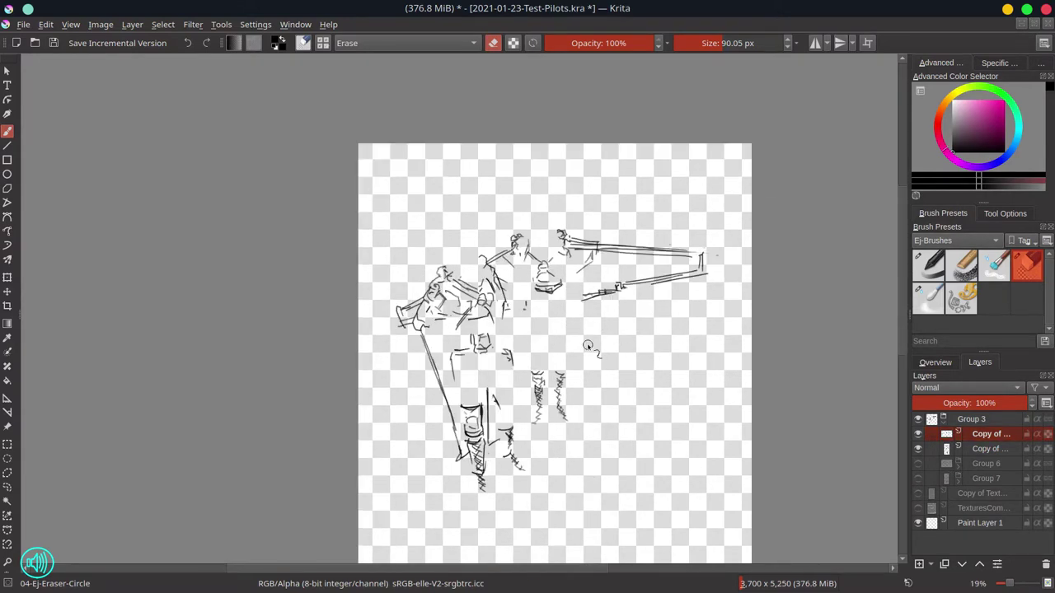
pyautogui.click(939, 403)
pyautogui.click(958, 448)
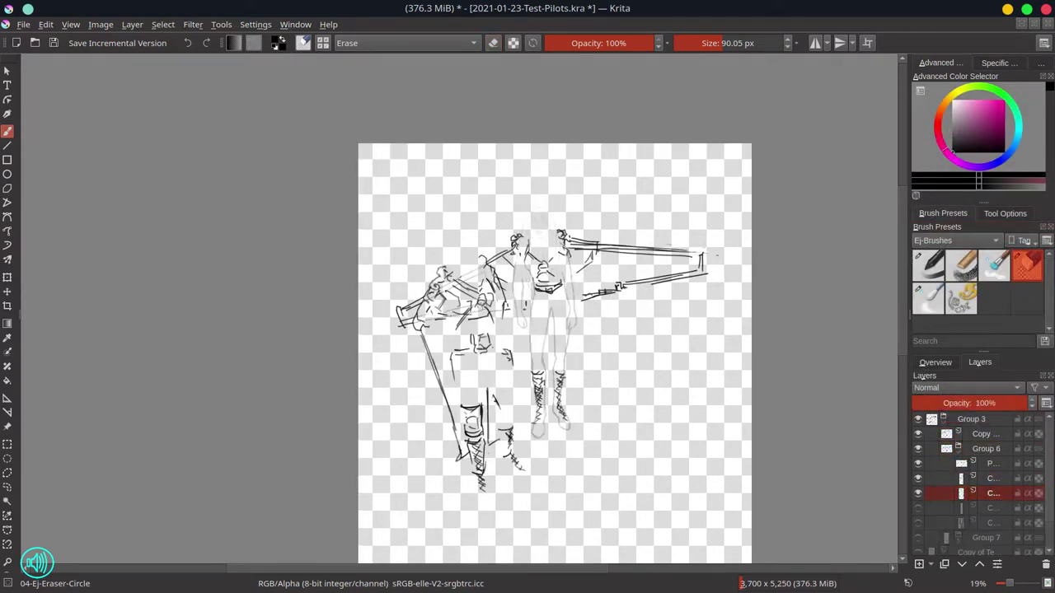
pyautogui.click(988, 448)
pyautogui.click(957, 448)
pyautogui.click(918, 449)
pyautogui.click(918, 463)
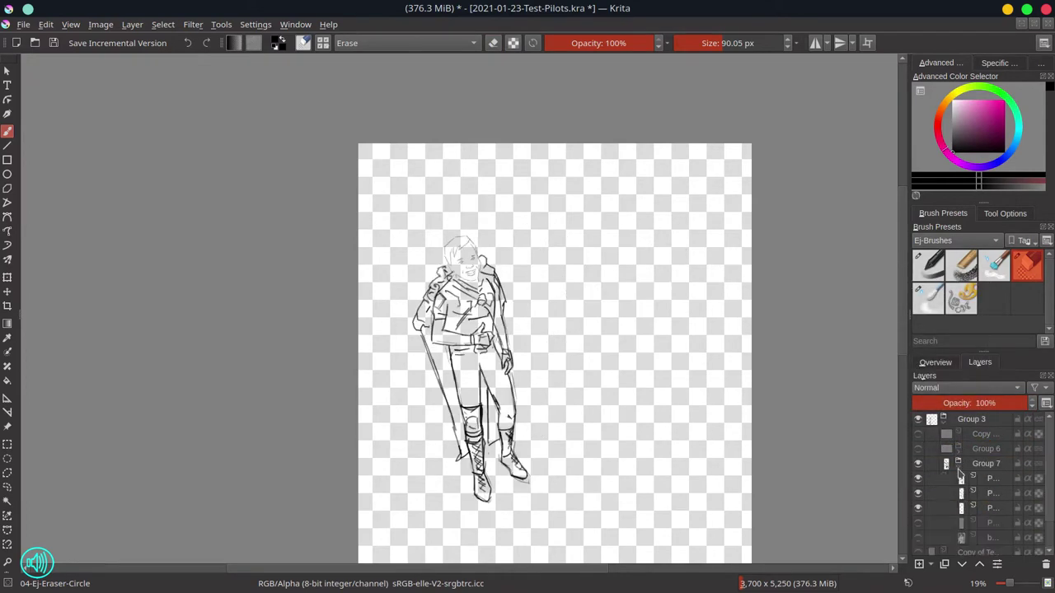
pyautogui.click(918, 463)
pyautogui.click(918, 448)
pyautogui.click(918, 433)
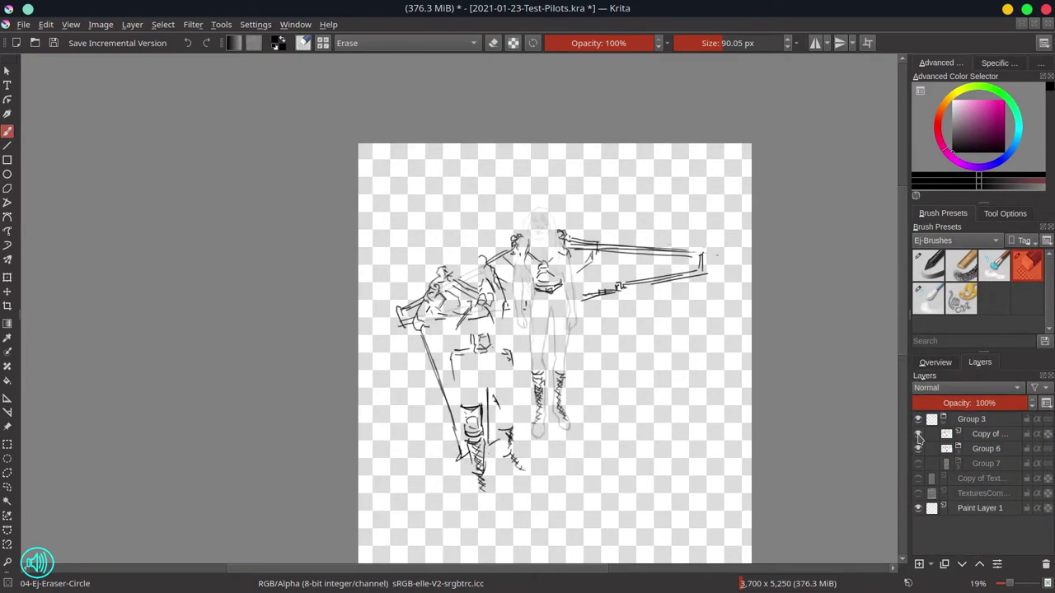
pyautogui.click(985, 437)
# - Ink the first hair strokes around the long-haired pilot's head with the basic round brush
pyautogui.press('/')
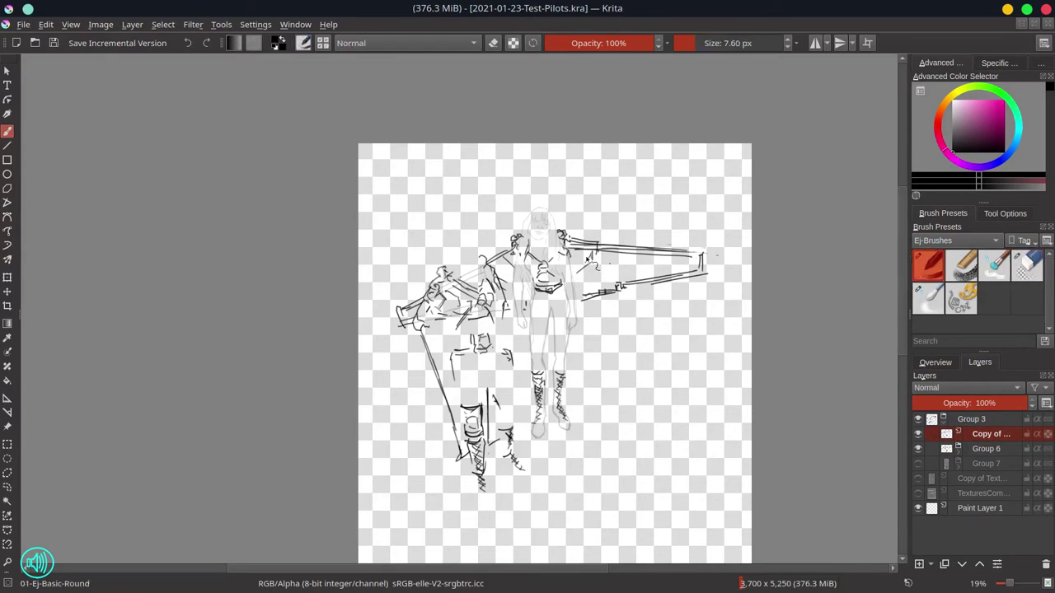
pyautogui.scroll(5, 551, 213)
pyautogui.moveTo(470, 303); pyautogui.dragTo(486, 326)
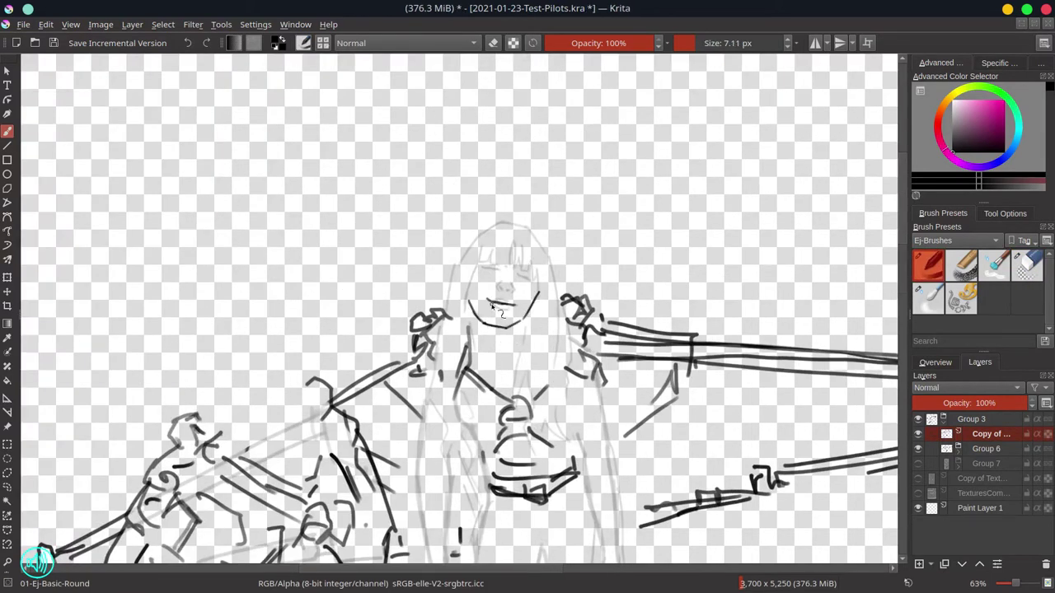
pyautogui.moveTo(494, 246); pyautogui.dragTo(482, 277)
pyautogui.moveTo(518, 242)
pyautogui.mouseDown()
pyautogui.moveTo(532, 271)
pyautogui.moveTo(550, 320)
pyautogui.mouseUp()
pyautogui.moveTo(476, 261); pyautogui.dragTo(453, 328)
# - Erase the stray strokes near the chest with the circle eraser
pyautogui.press('/')
pyautogui.scroll(-2, 457, 317)
pyautogui.scroll(-1, 479, 269)
pyautogui.press('/')
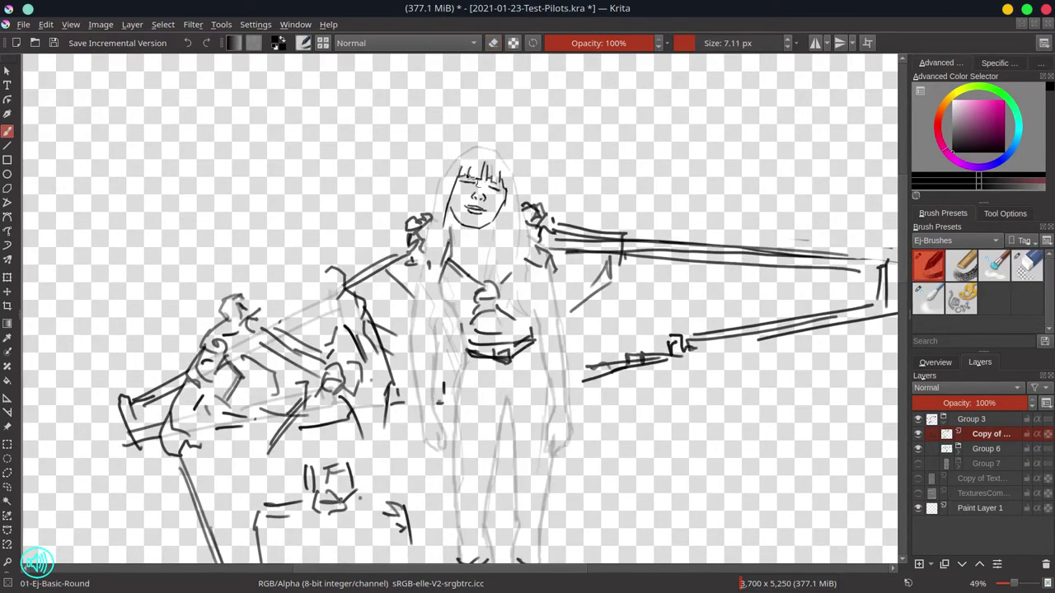
pyautogui.press('/')
pyautogui.press('/')
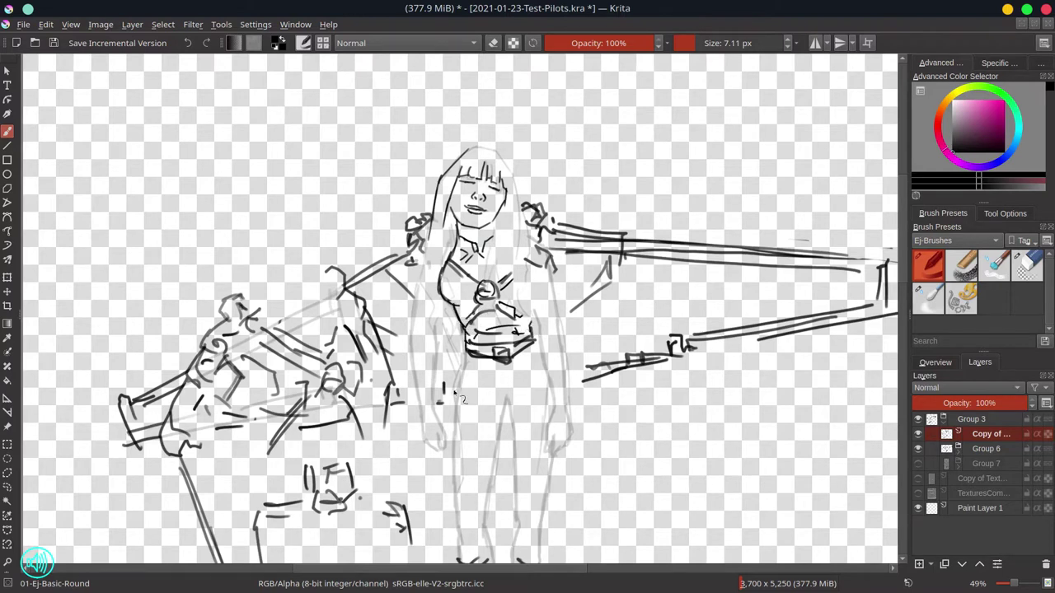
pyautogui.press('/')
pyautogui.moveTo(482, 287); pyautogui.dragTo(528, 272)
pyautogui.press('/')
pyautogui.click(935, 362)
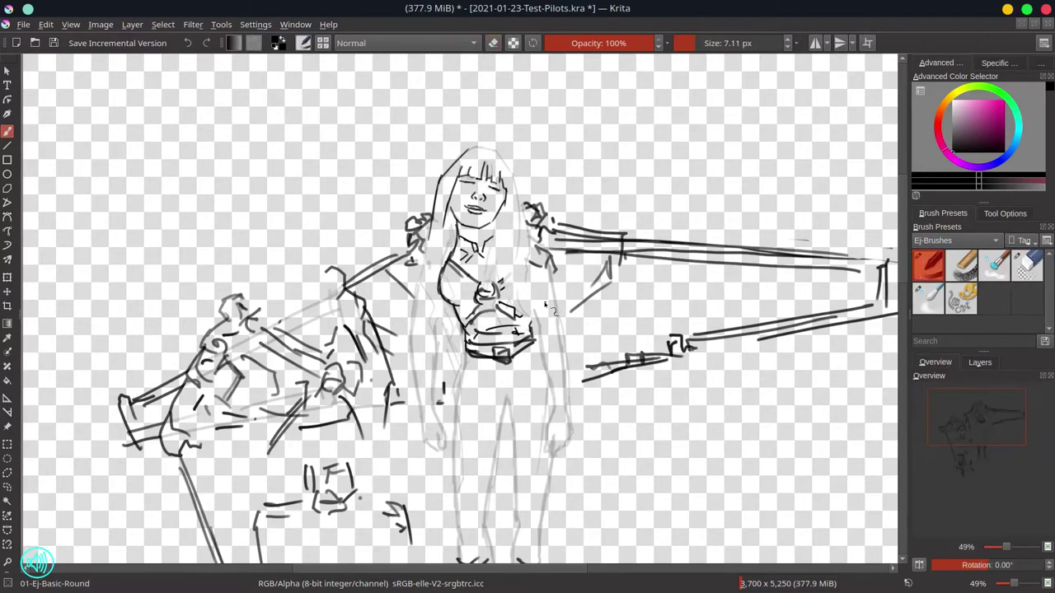
# - Ink hair strands down both sides and over the top of the head, then shrink the eraser slightly
pyautogui.moveTo(426, 268); pyautogui.dragTo(438, 332)
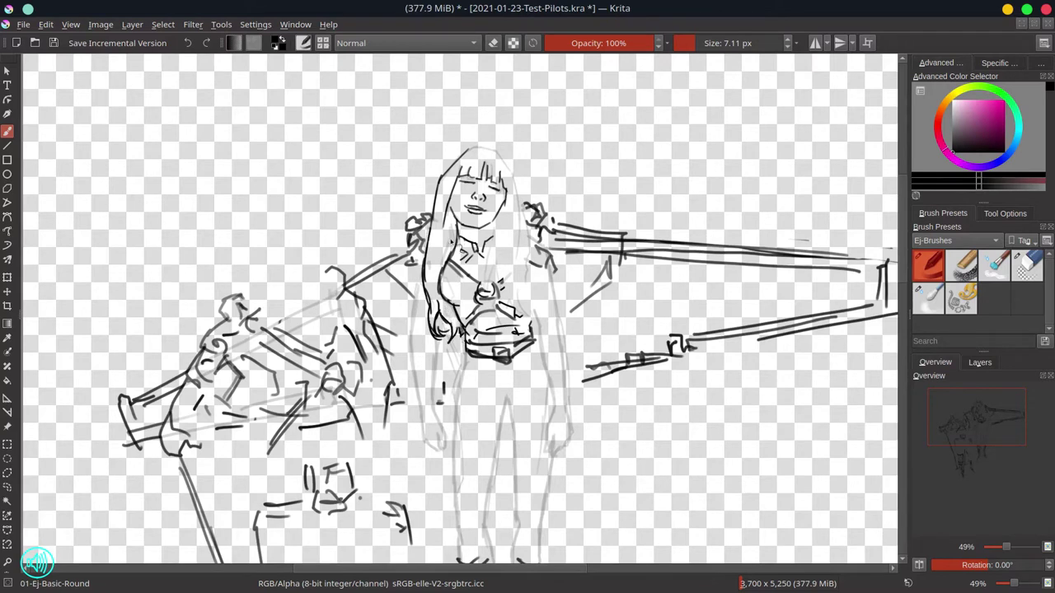
pyautogui.moveTo(516, 261); pyautogui.dragTo(530, 319)
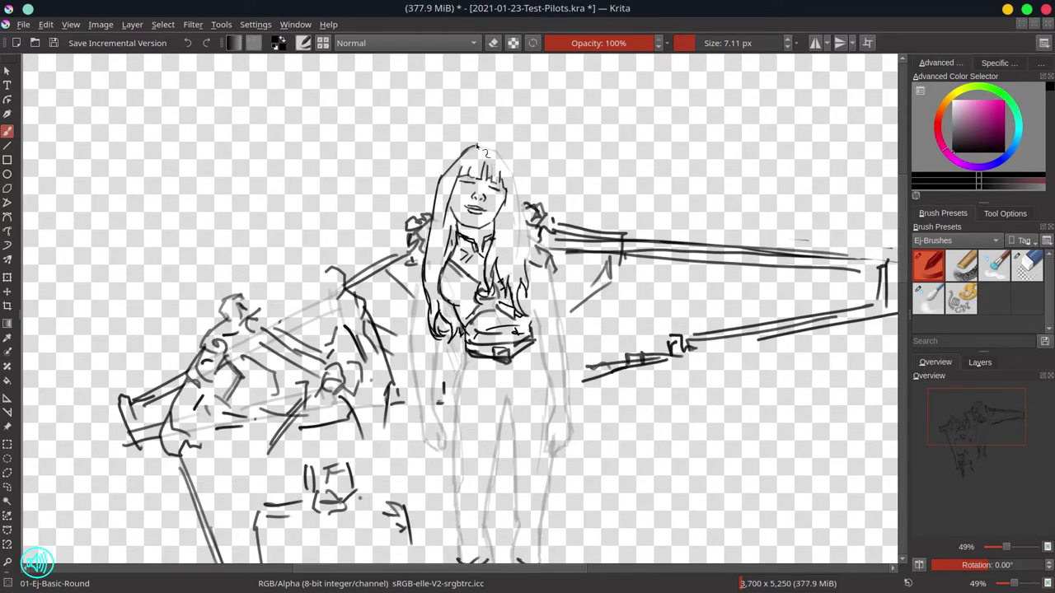
pyautogui.moveTo(472, 150); pyautogui.dragTo(513, 183)
pyautogui.moveTo(504, 158); pyautogui.dragTo(521, 247)
pyautogui.moveTo(516, 190); pyautogui.dragTo(532, 277)
pyautogui.press('/')
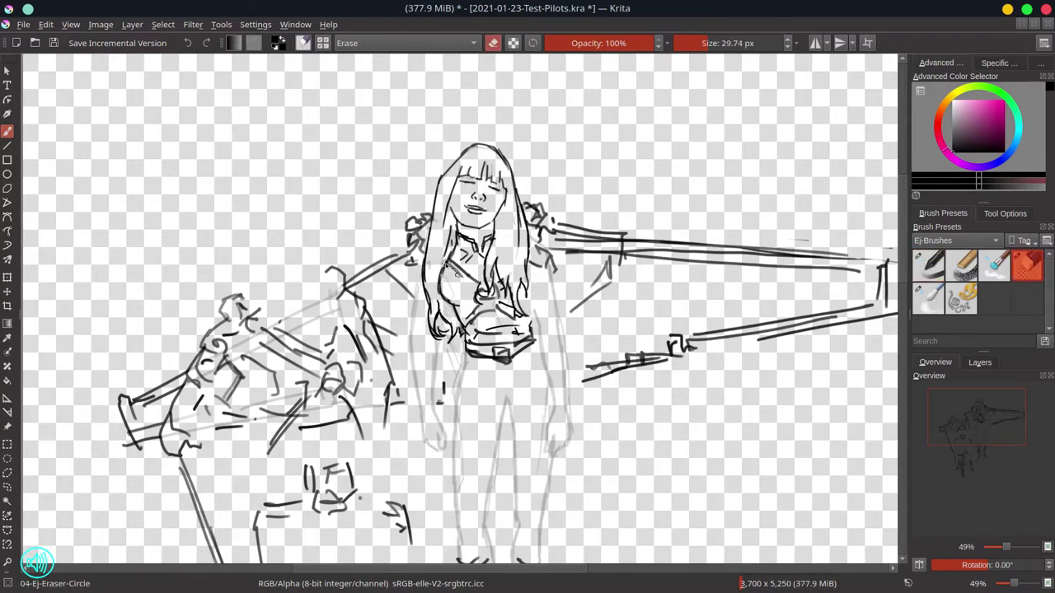
pyautogui.press('[')
pyautogui.press('/')
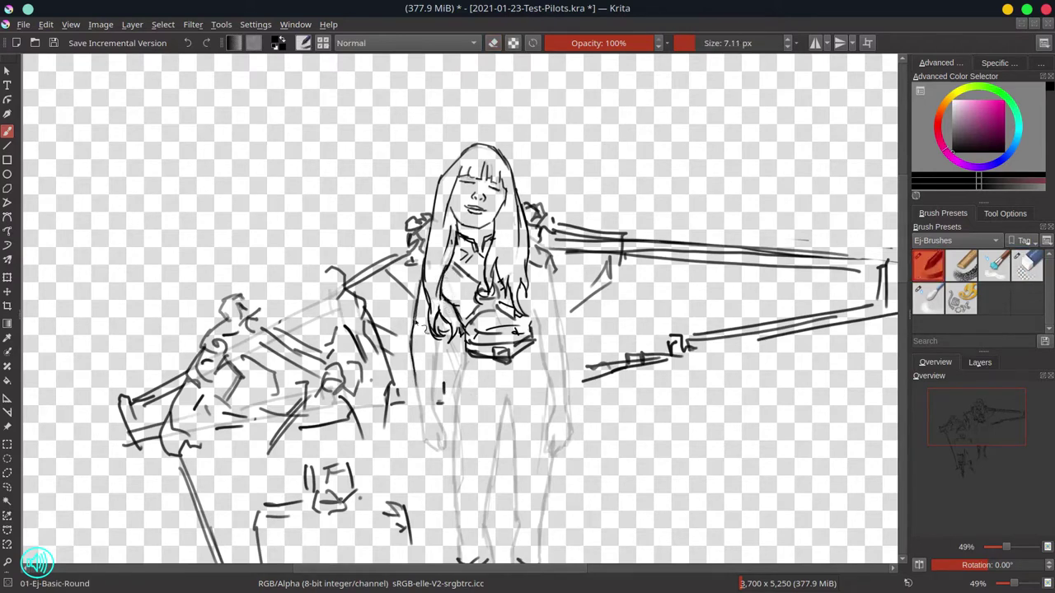
# - Briefly check the hidden sketch group, then ink the arm and the right side of the body
pyautogui.click(979, 363)
pyautogui.click(918, 463)
pyautogui.click(918, 463)
pyautogui.moveTo(434, 339); pyautogui.dragTo(438, 416)
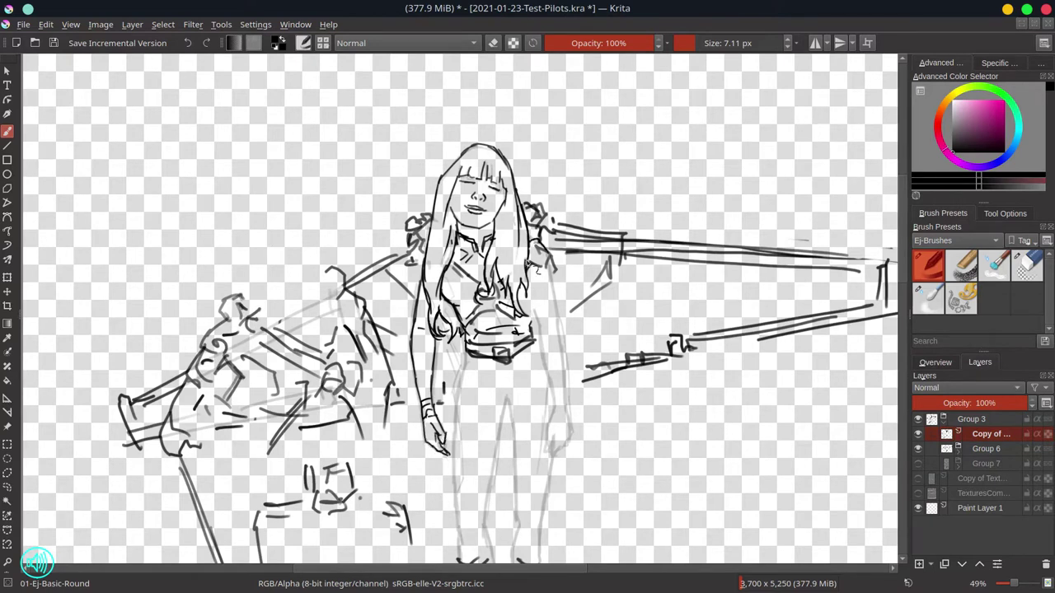
pyautogui.moveTo(550, 285); pyautogui.dragTo(554, 402)
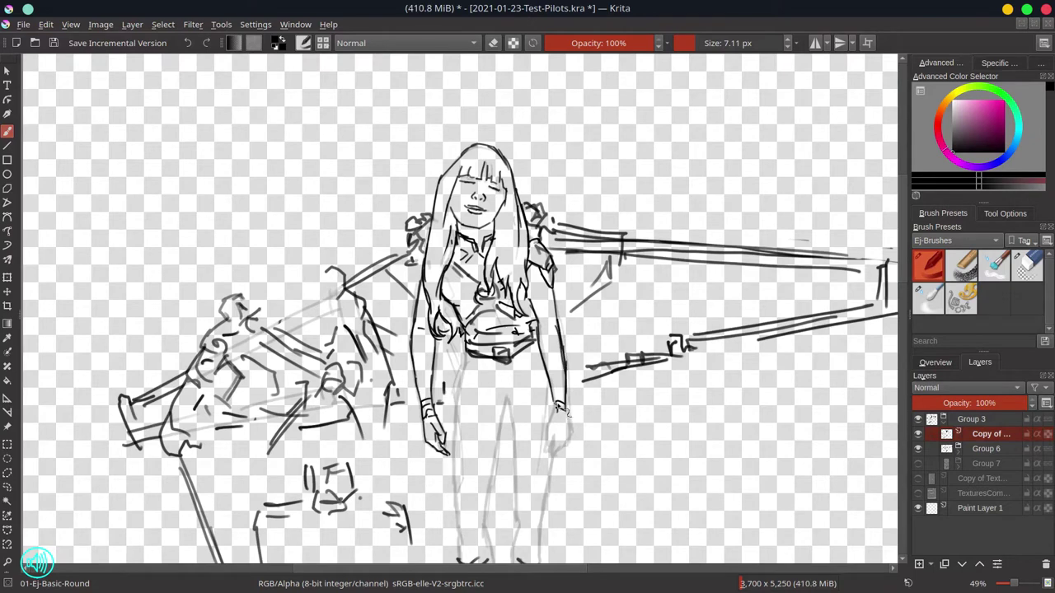
# - Ink the inner left-leg line, enlarge the brush for the boots, and bring up the second pilot's sketch faintly
pyautogui.scroll(-3, 536, 367)
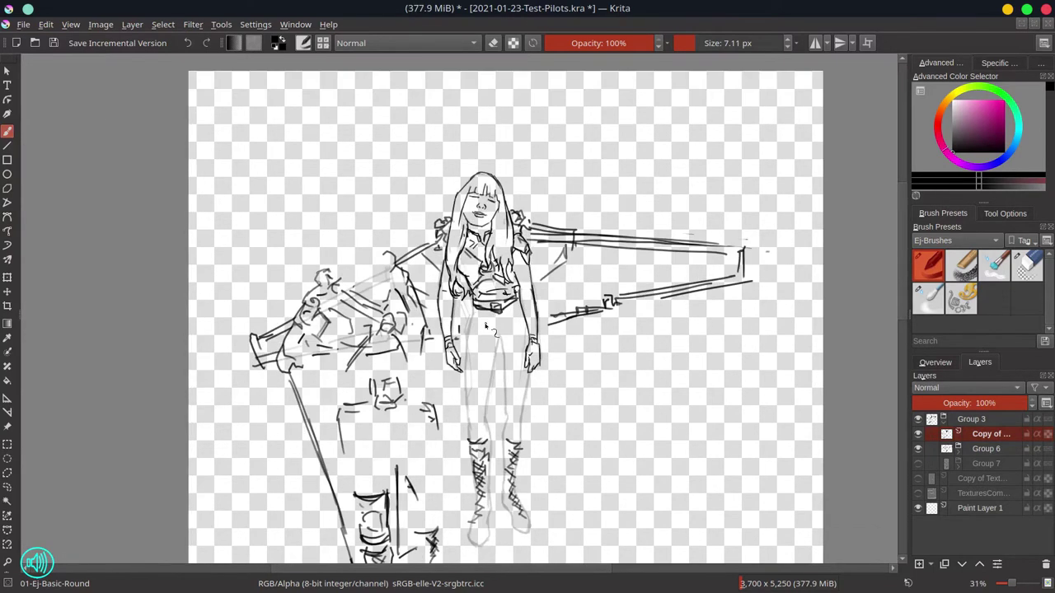
pyautogui.moveTo(499, 338)
pyautogui.mouseDown()
pyautogui.moveTo(486, 428)
pyautogui.moveTo(492, 412)
pyautogui.mouseUp()
pyautogui.scroll(-1, 486, 412)
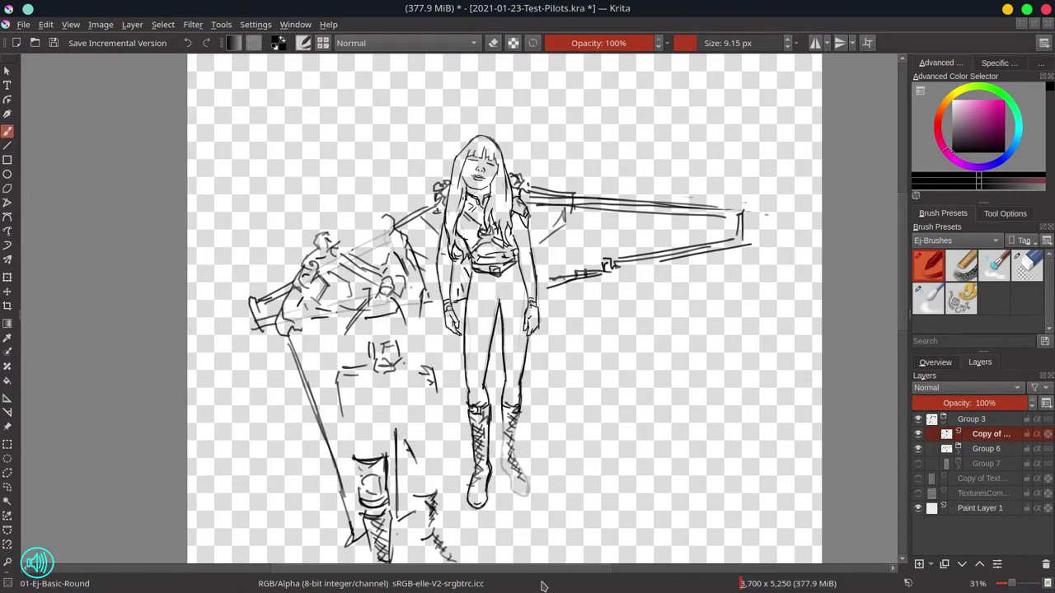
pyautogui.moveTo(494, 330); pyautogui.dragTo(442, 231)
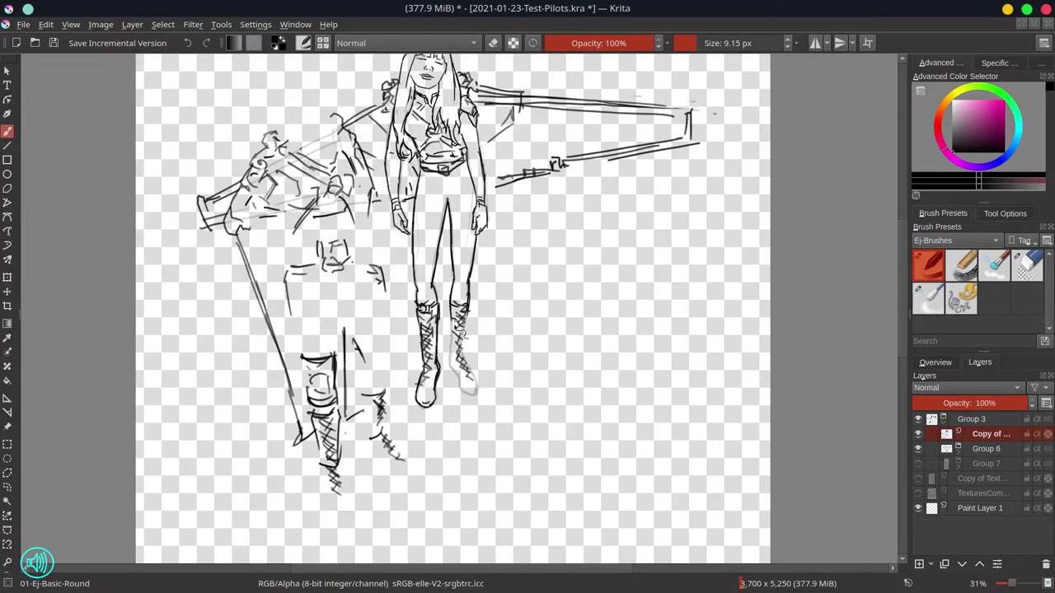
pyautogui.press(']')
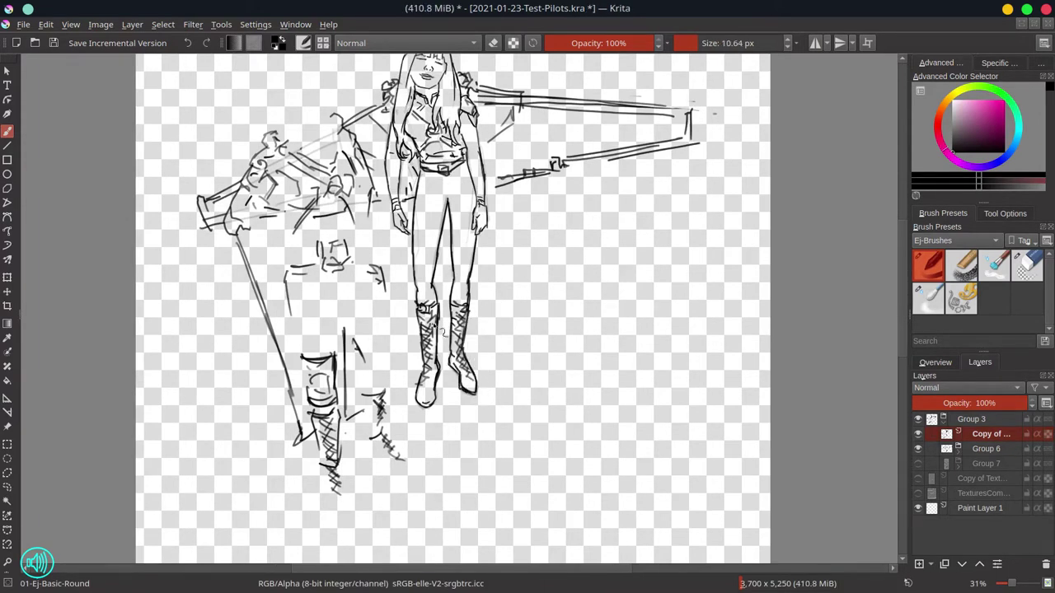
pyautogui.hotkey('ctrl', 'z')
pyautogui.hotkey('ctrl', 'z')
pyautogui.hotkey('ctrl', 'z')
pyautogui.hotkey('ctrl', 'z')
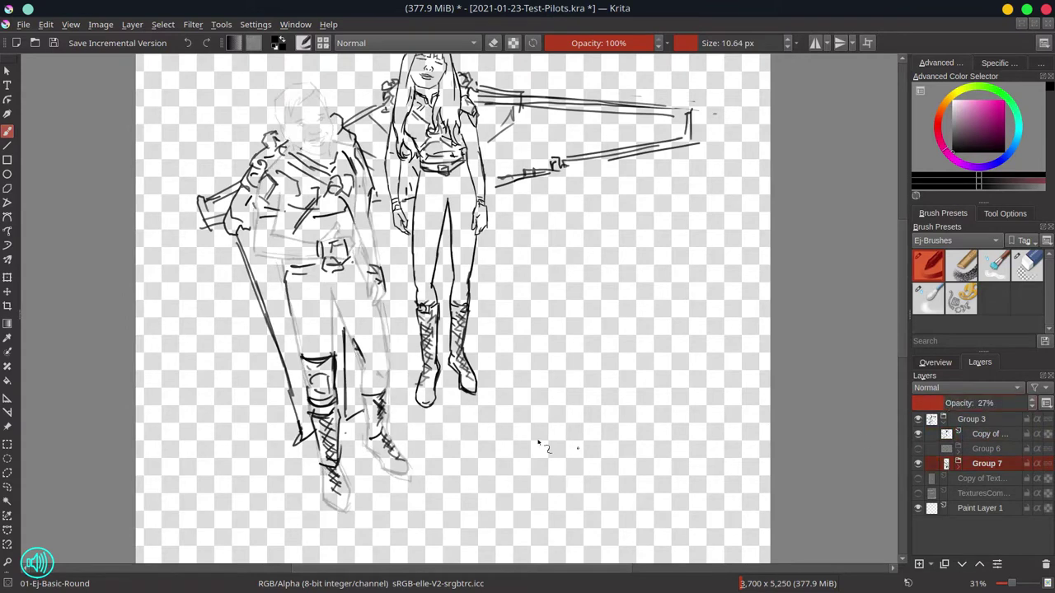
# - Save, switch to the inking layer, and ink the second pilot's mouth corner and lower lip
pyautogui.hotkey('ctrl', 's')
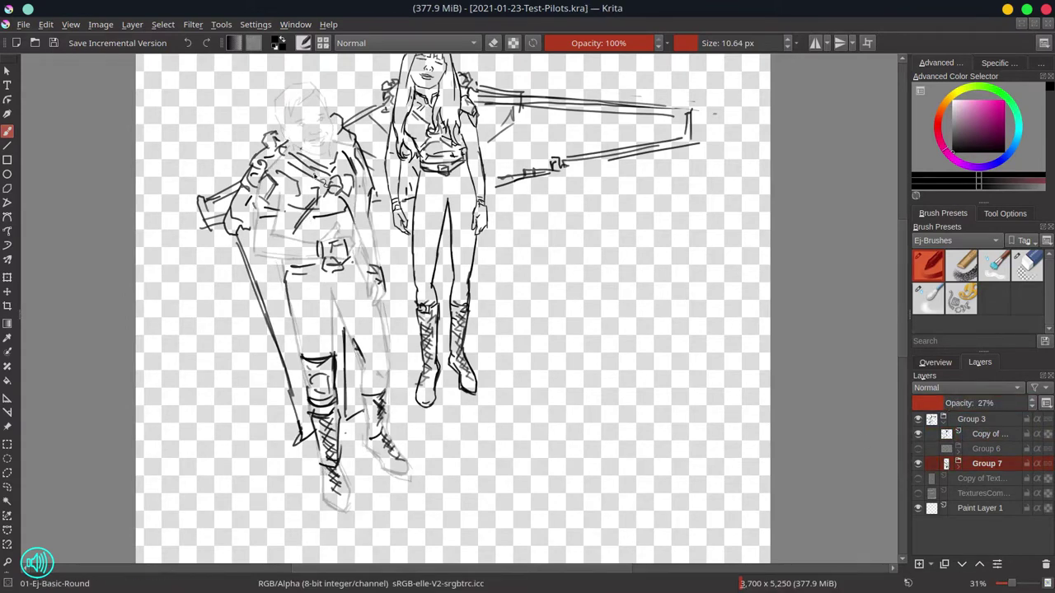
pyautogui.scroll(3, 321, 299)
pyautogui.press('/')
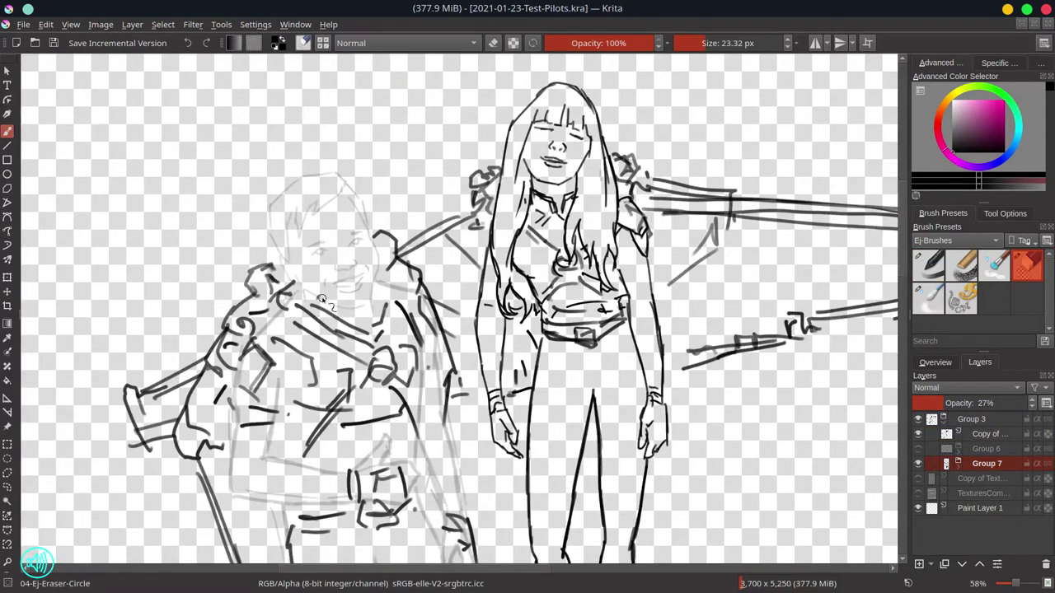
pyautogui.hotkey('ctrl', 'z')
pyautogui.press('/')
pyautogui.scroll(1, 332, 274)
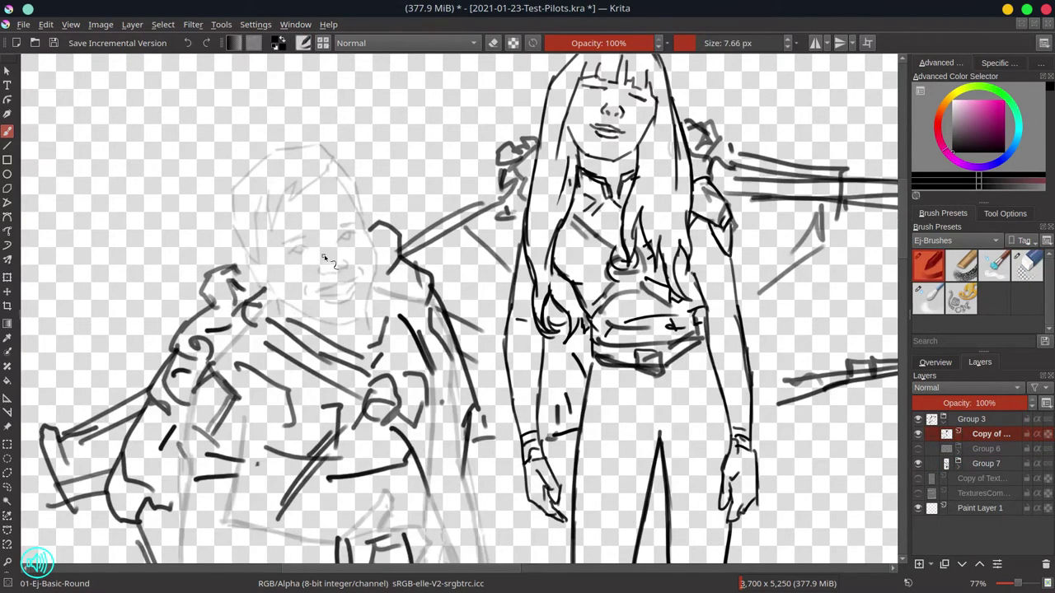
pyautogui.moveTo(341, 270); pyautogui.dragTo(346, 258)
pyautogui.moveTo(320, 291); pyautogui.dragTo(350, 282)
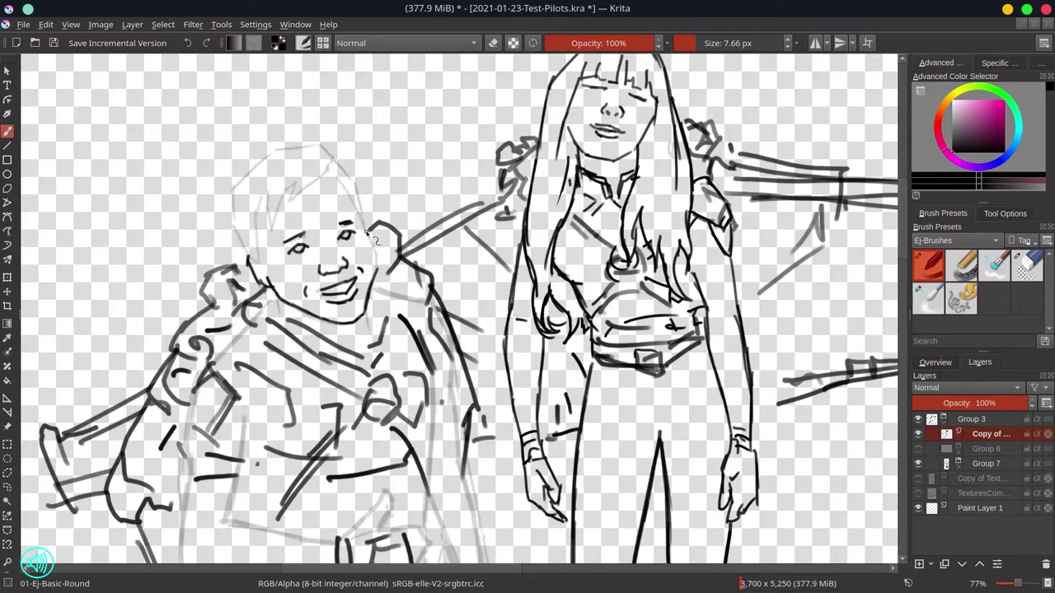
# - Ink the second pilot's hair strands and the full head outline
pyautogui.moveTo(282, 190); pyautogui.dragTo(265, 233)
pyautogui.moveTo(297, 175); pyautogui.dragTo(274, 235)
pyautogui.moveTo(328, 155); pyautogui.dragTo(298, 206)
pyautogui.moveTo(264, 202)
pyautogui.mouseDown()
pyautogui.moveTo(244, 262)
pyautogui.moveTo(234, 252)
pyautogui.mouseUp()
pyautogui.moveTo(234, 194)
pyautogui.mouseDown()
pyautogui.moveTo(249, 246)
pyautogui.moveTo(327, 154)
pyautogui.moveTo(363, 210)
pyautogui.mouseUp()
pyautogui.moveTo(362, 201); pyautogui.dragTo(366, 224)
# - Ink the jacket collar lines and the right edge of the jacket
pyautogui.moveTo(252, 326); pyautogui.dragTo(239, 354)
pyautogui.moveTo(269, 345); pyautogui.dragTo(242, 380)
pyautogui.moveTo(304, 362); pyautogui.dragTo(269, 374)
pyautogui.moveTo(391, 287); pyautogui.dragTo(374, 318)
pyautogui.moveTo(275, 324); pyautogui.dragTo(265, 341)
pyautogui.moveTo(376, 287); pyautogui.dragTo(415, 305)
pyautogui.moveTo(381, 288); pyautogui.dragTo(443, 340)
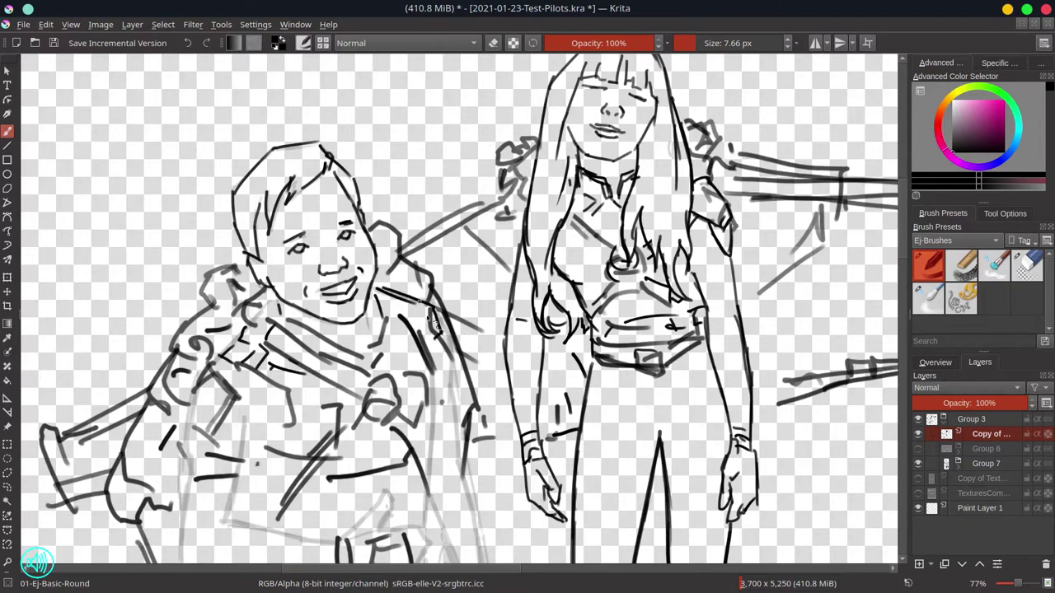
pyautogui.scroll(-2, 451, 312)
pyautogui.moveTo(448, 293); pyautogui.dragTo(440, 368)
pyautogui.moveTo(436, 359); pyautogui.dragTo(423, 369)
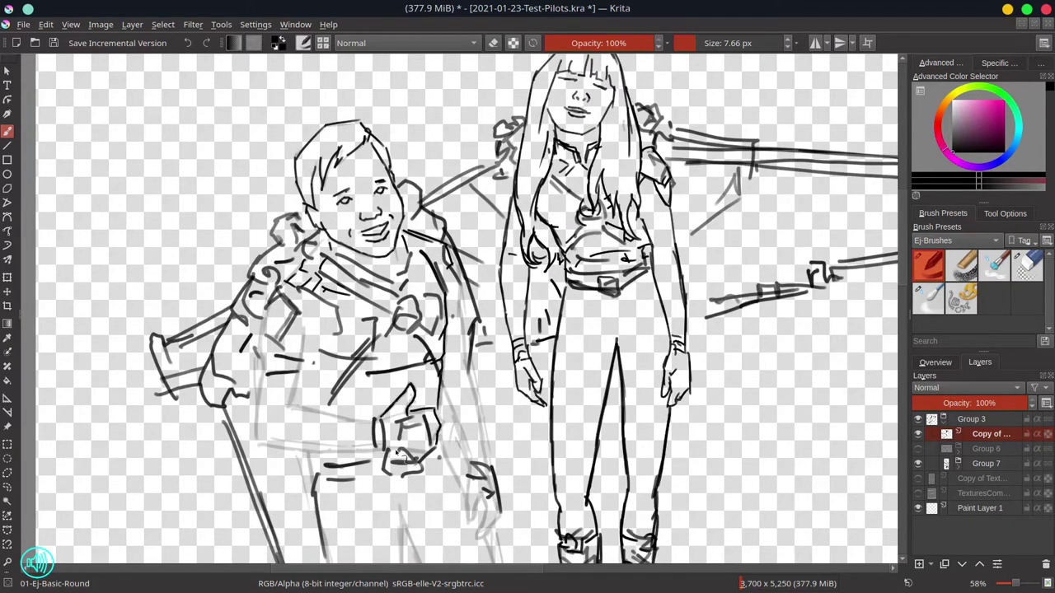
# - Ink the hand's underside, the jacket pocket, detail strokes and the jacket's bottom edge
pyautogui.moveTo(383, 455); pyautogui.dragTo(437, 458)
pyautogui.moveTo(439, 441); pyautogui.dragTo(429, 453)
pyautogui.moveTo(267, 292); pyautogui.dragTo(296, 331)
pyautogui.moveTo(262, 330); pyautogui.dragTo(260, 374)
pyautogui.moveTo(288, 300); pyautogui.dragTo(307, 287)
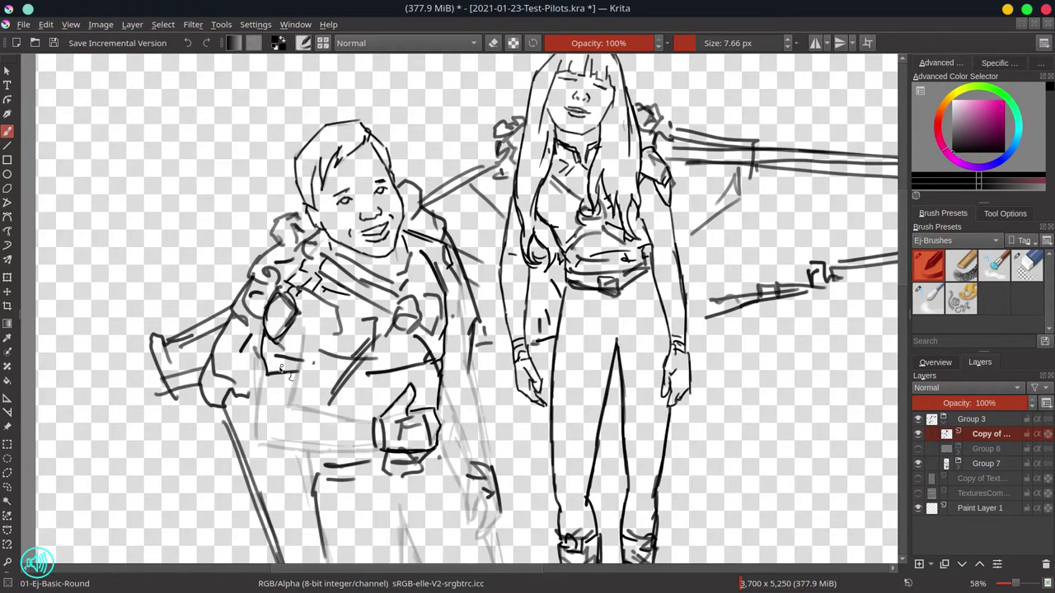
pyautogui.moveTo(303, 336); pyautogui.dragTo(298, 371)
pyautogui.moveTo(270, 362); pyautogui.dragTo(287, 369)
pyautogui.moveTo(300, 379); pyautogui.dragTo(293, 404)
pyautogui.moveTo(262, 356)
pyautogui.mouseDown()
pyautogui.moveTo(295, 393)
pyautogui.moveTo(260, 412)
pyautogui.mouseUp()
pyautogui.moveTo(328, 415); pyautogui.dragTo(369, 423)
pyautogui.moveTo(266, 446); pyautogui.dragTo(378, 452)
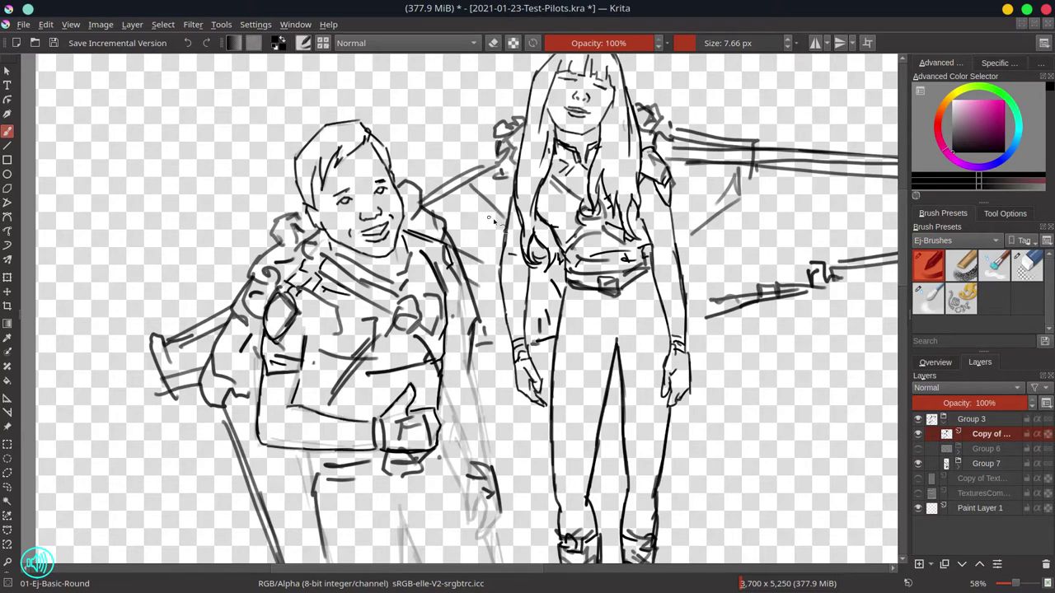
# - Rework the light arm strokes, save, and erase small strokes near the lower hand
pyautogui.press('/')
pyautogui.moveTo(463, 244)
pyautogui.mouseDown()
pyautogui.moveTo(452, 290)
pyautogui.moveTo(482, 346)
pyautogui.moveTo(458, 288)
pyautogui.moveTo(467, 363)
pyautogui.moveTo(455, 394)
pyautogui.mouseUp()
pyautogui.press('/')
pyautogui.scroll(-2, 466, 354)
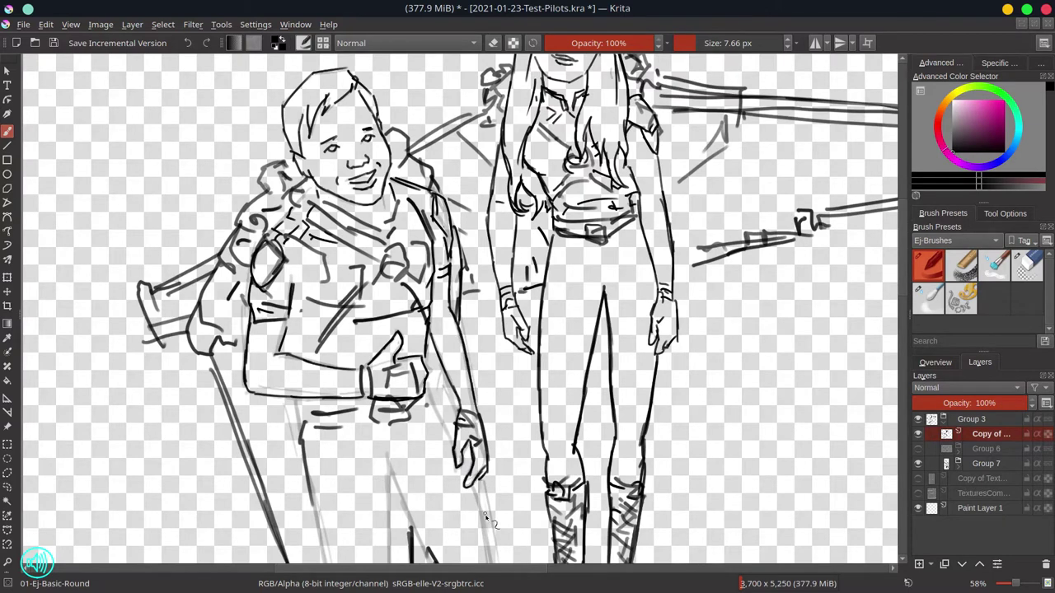
pyautogui.hotkey('ctrl', 's')
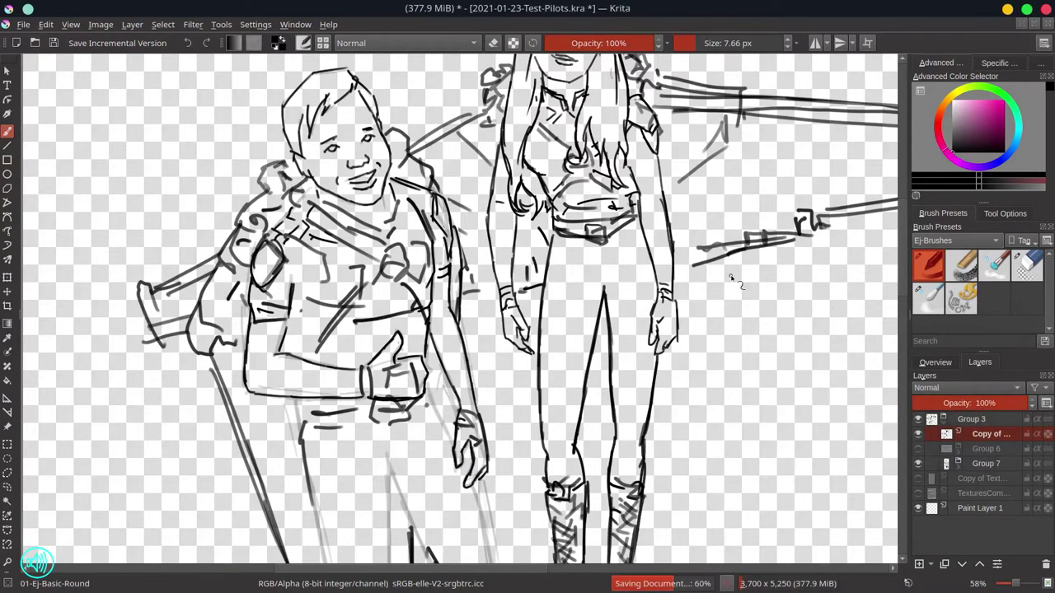
pyautogui.press('/')
pyautogui.moveTo(473, 456)
pyautogui.mouseDown()
pyautogui.moveTo(468, 485)
pyautogui.moveTo(486, 486)
pyautogui.mouseUp()
pyautogui.press('/')
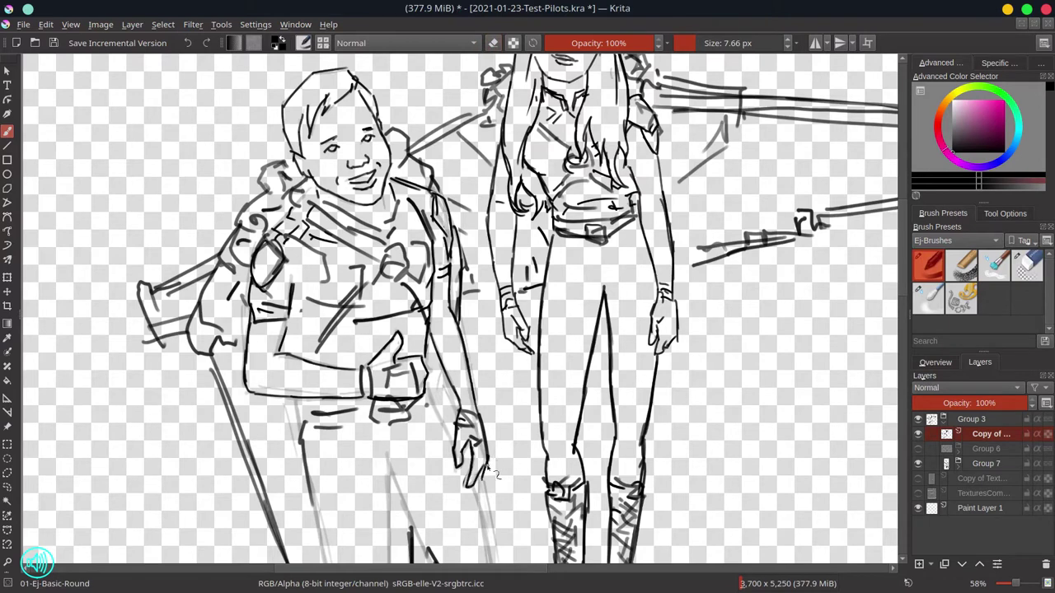
# - Enlarge the brush slightly and ink the toe and front of the right boot
pyautogui.press('/')
pyautogui.press('/')
pyautogui.scroll(-3, 473, 498)
pyautogui.press(']')
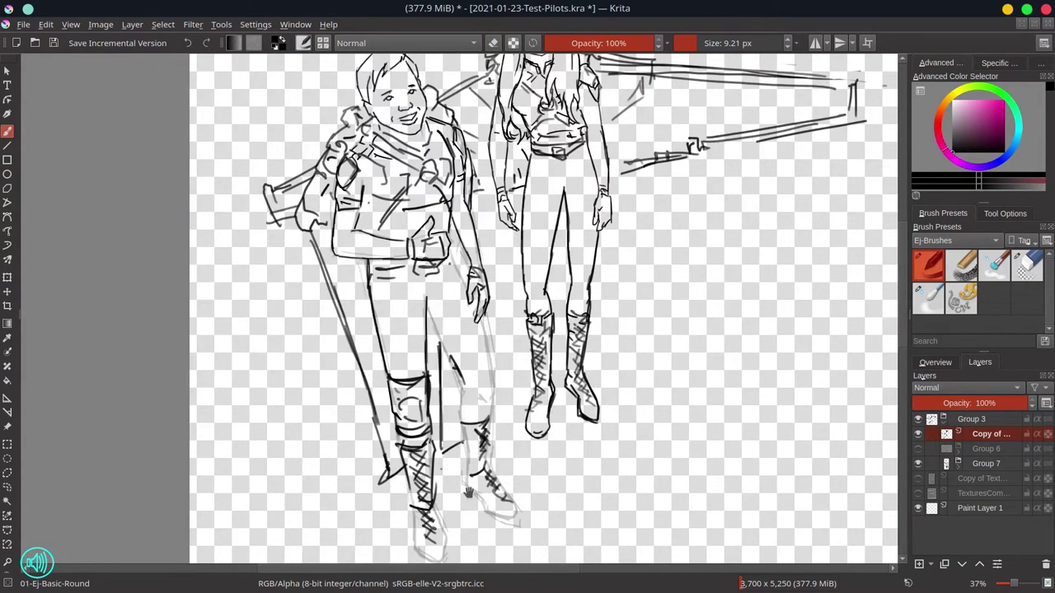
pyautogui.moveTo(467, 493); pyautogui.dragTo(455, 442)
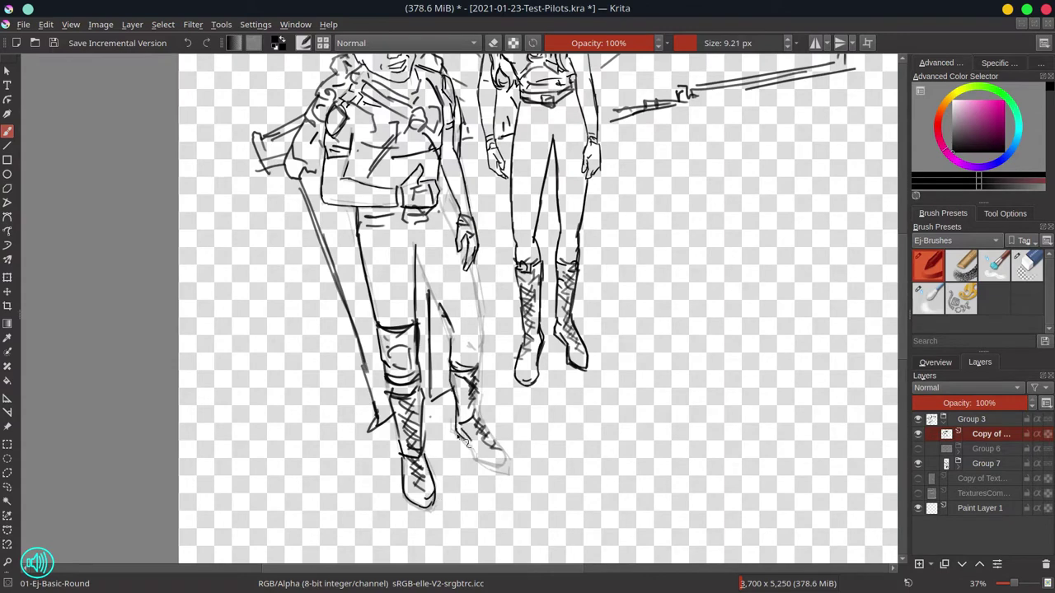
pyautogui.moveTo(503, 470); pyautogui.dragTo(504, 471)
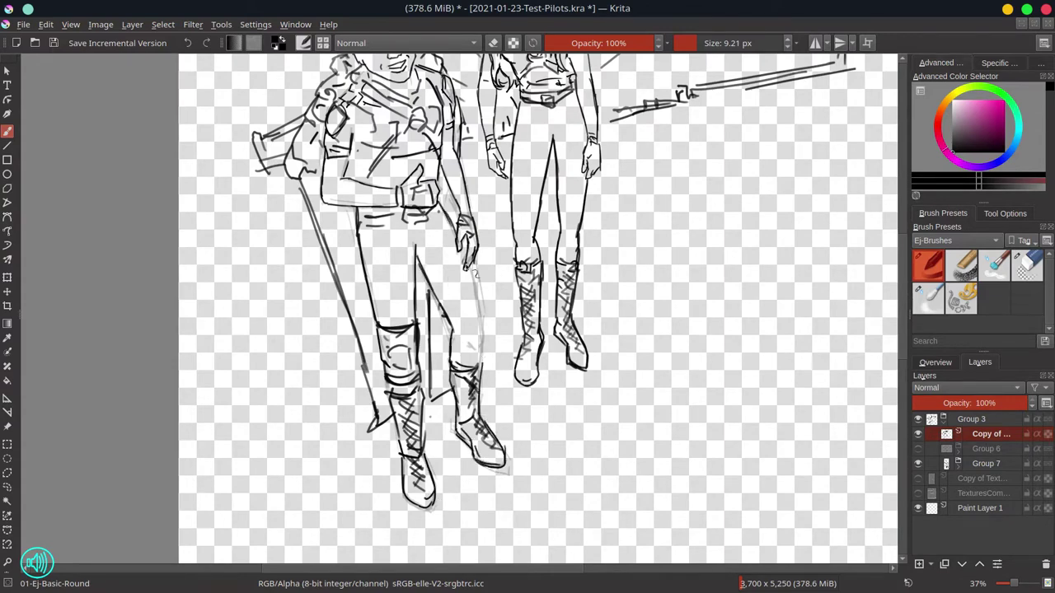
pyautogui.scroll(-3, 605, 309)
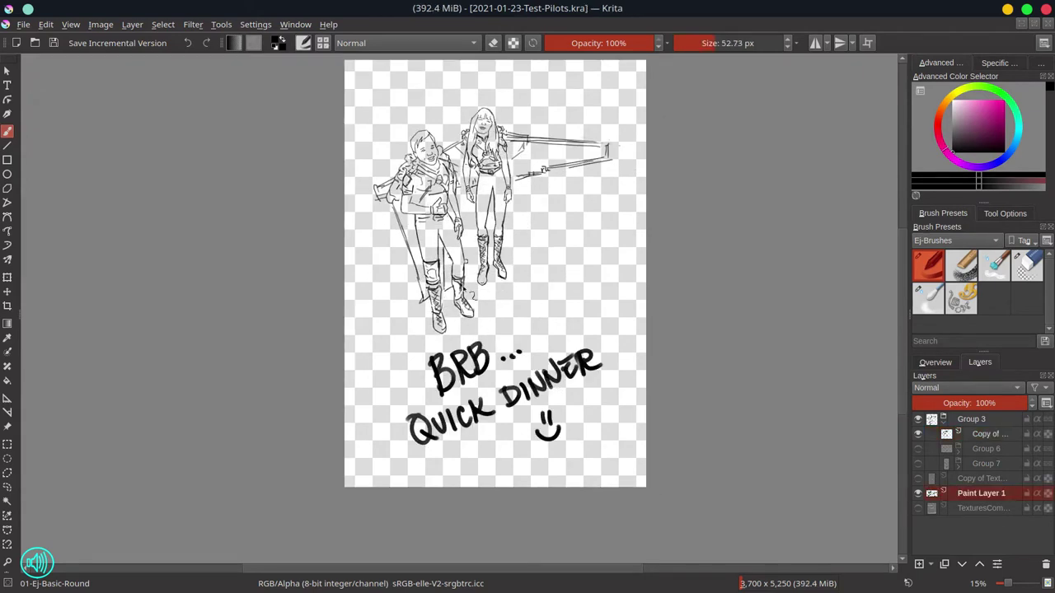
# - Erase the 'BRB... QUICK DINNER' lettering with the large circle eraser and show the road photo layer
pyautogui.click(1027, 265)
pyautogui.moveTo(494, 354)
pyautogui.mouseDown()
pyautogui.moveTo(445, 371)
pyautogui.moveTo(411, 426)
pyautogui.moveTo(545, 359)
pyautogui.moveTo(608, 368)
pyautogui.mouseUp()
pyautogui.click(982, 437)
pyautogui.click(918, 508)
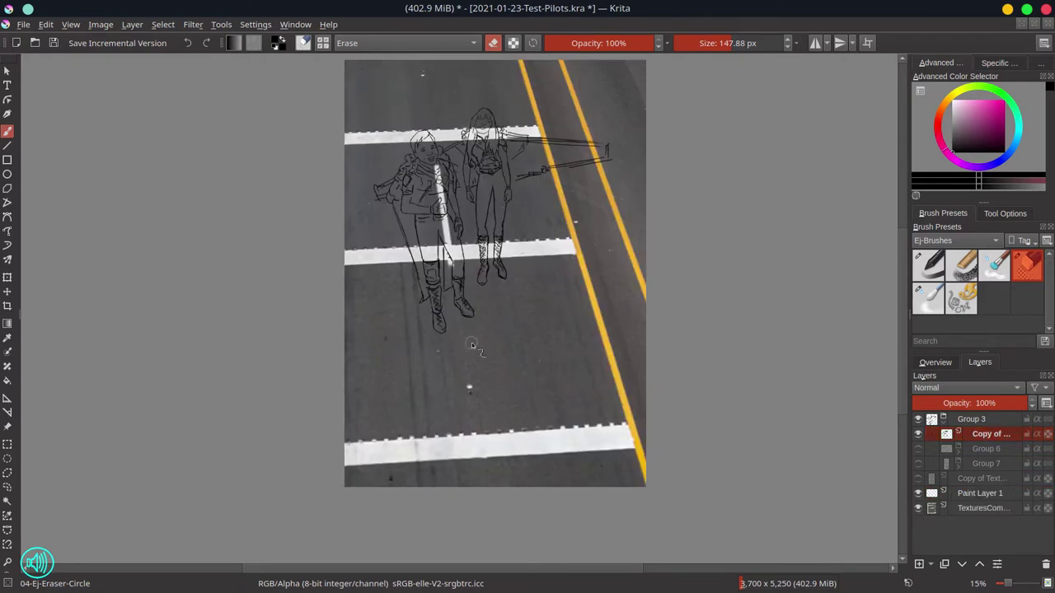
# - Select the road photo layer and sample a pale blue-grey colour from the road
pyautogui.hotkey('alt', 'f')
pyautogui.press('Escape')
pyautogui.press('t')
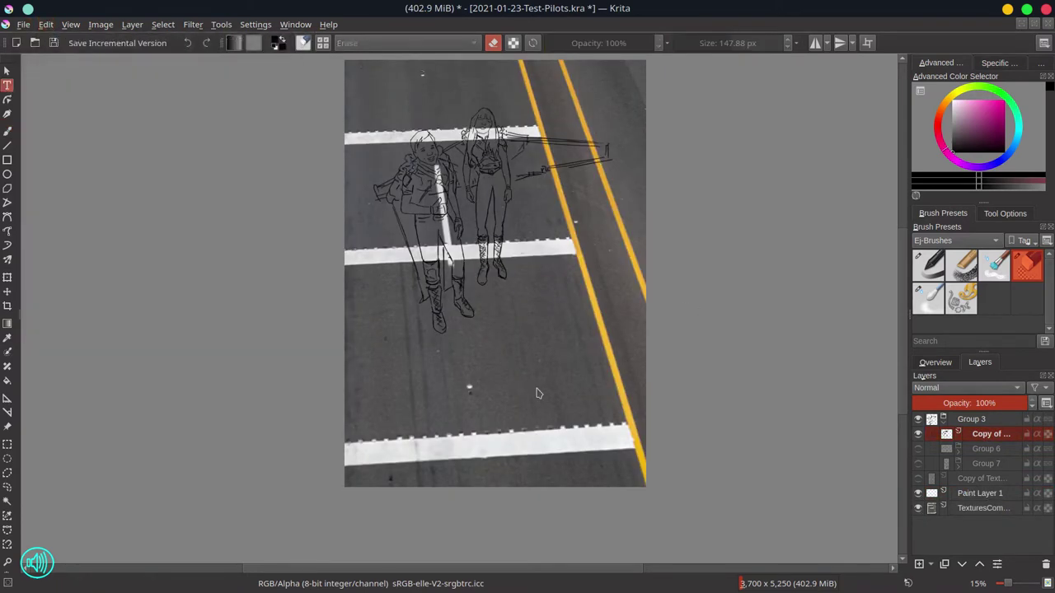
pyautogui.click(981, 507)
pyautogui.press('p')
pyautogui.click(327, 389)
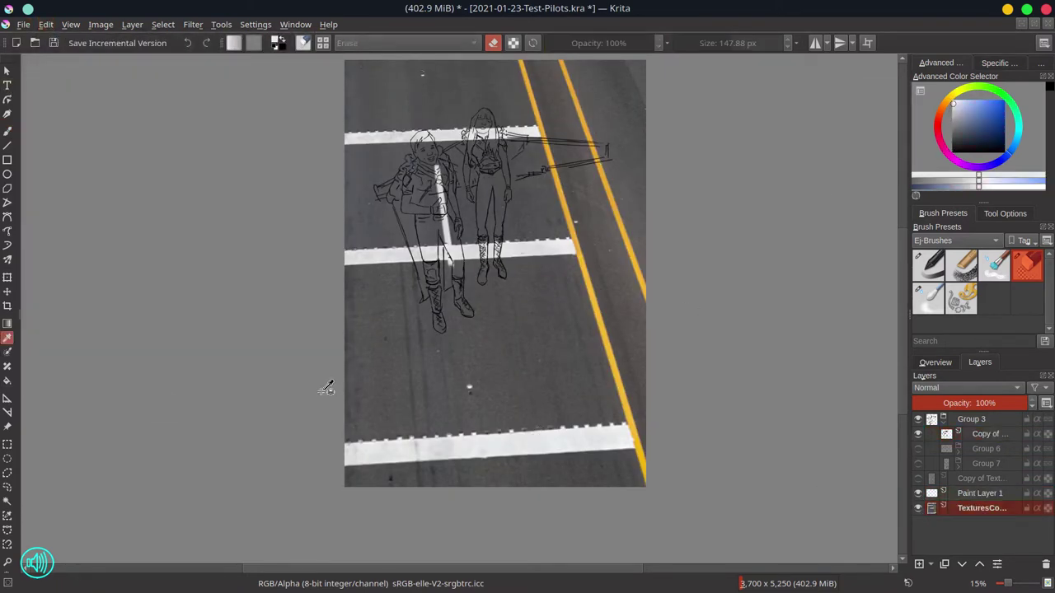
# - Place the 52 text on the runway and enlarge its font size
pyautogui.press('t')
pyautogui.click(459, 354)
pyautogui.write('52')
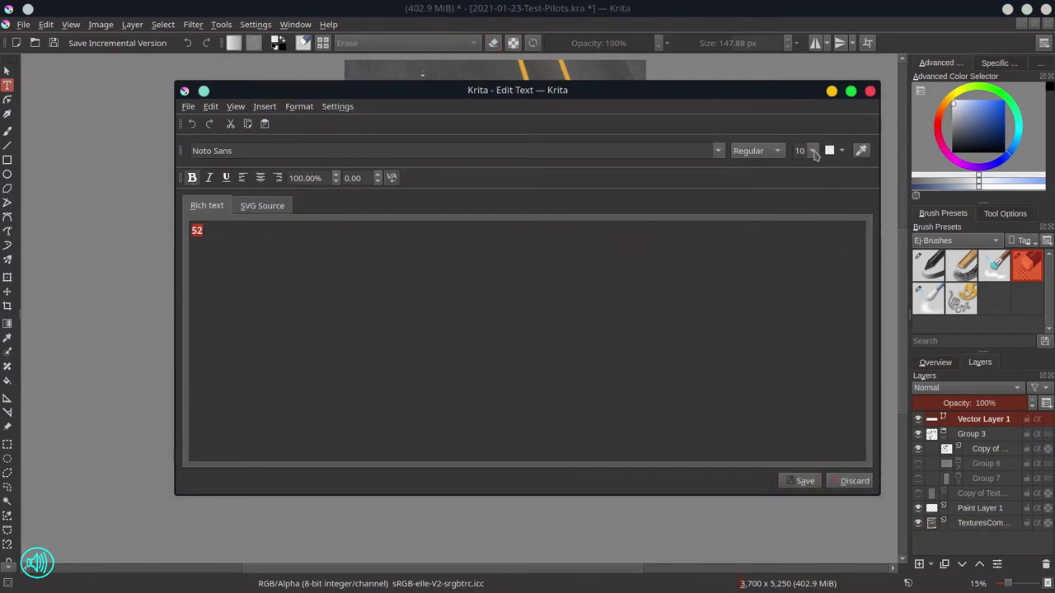
pyautogui.click(813, 155)
pyautogui.click(800, 247)
pyautogui.click(814, 155)
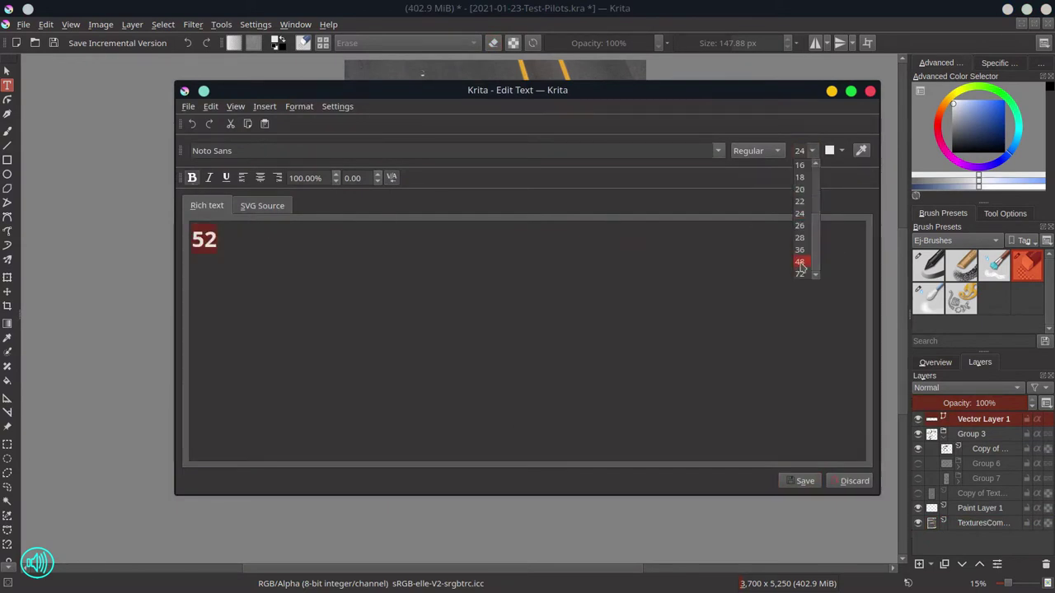
pyautogui.click(800, 264)
pyautogui.click(804, 481)
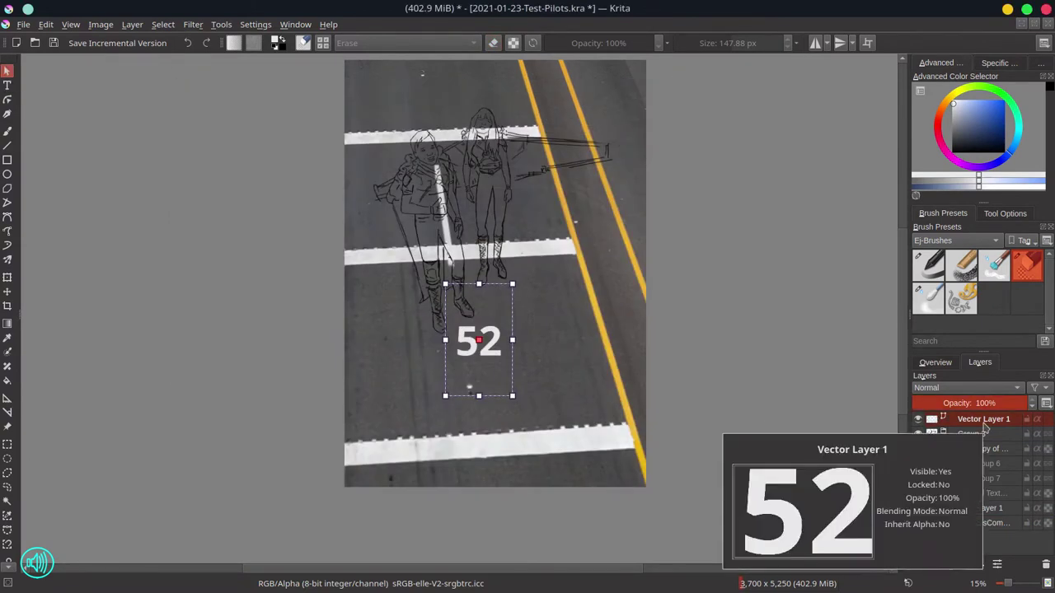
# - Save, skew the 52 in perspective across the lower runway, and move its layer down
pyautogui.rightClick(927, 425)
pyautogui.press('Escape')
pyautogui.press('b')
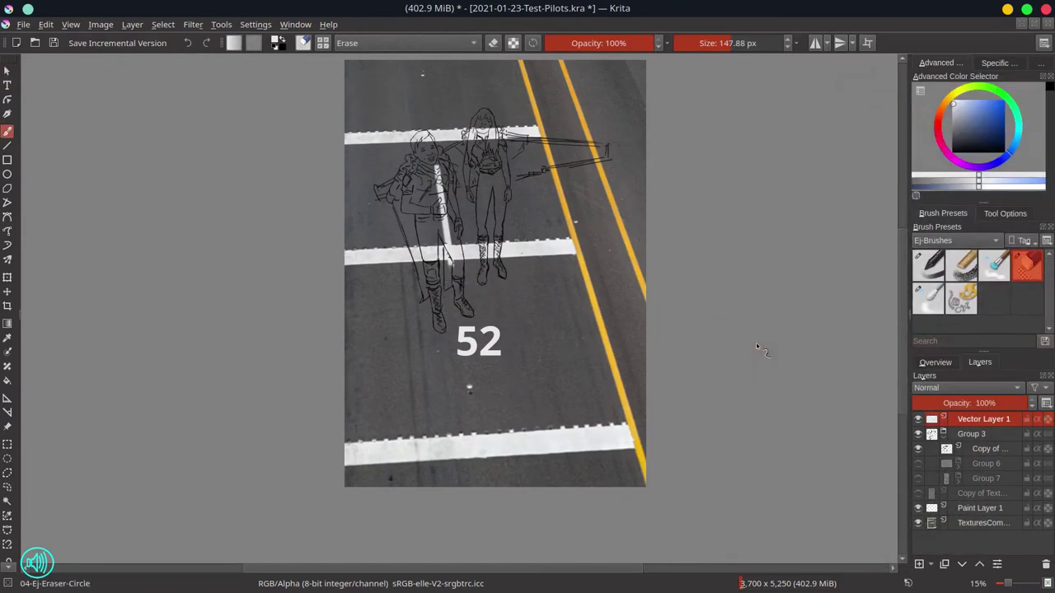
pyautogui.hotkey('ctrl', 's')
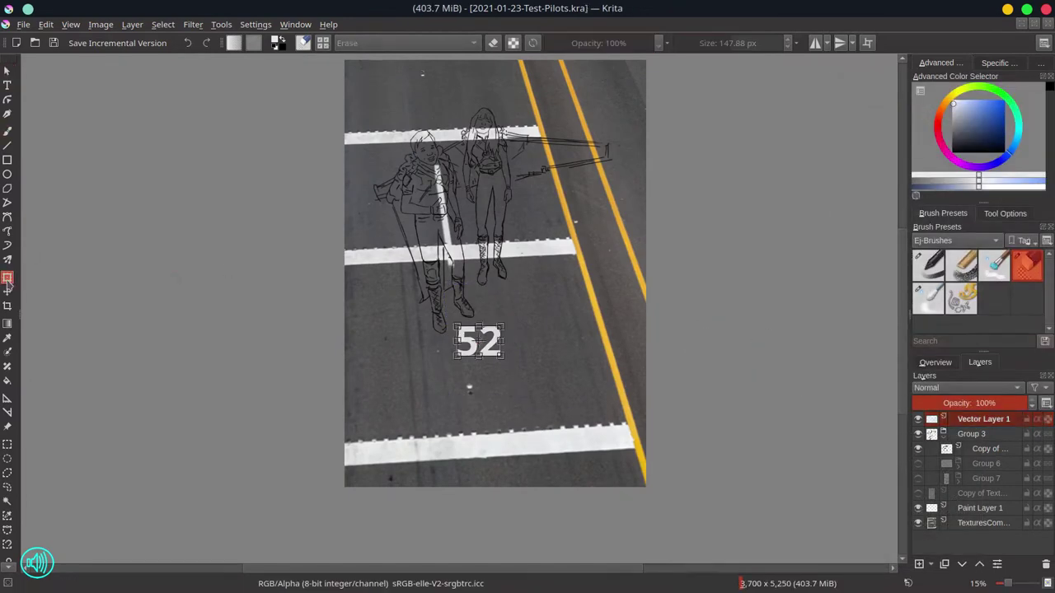
pyautogui.hotkey('ctrl', 't')
pyautogui.moveTo(500, 358); pyautogui.dragTo(489, 423)
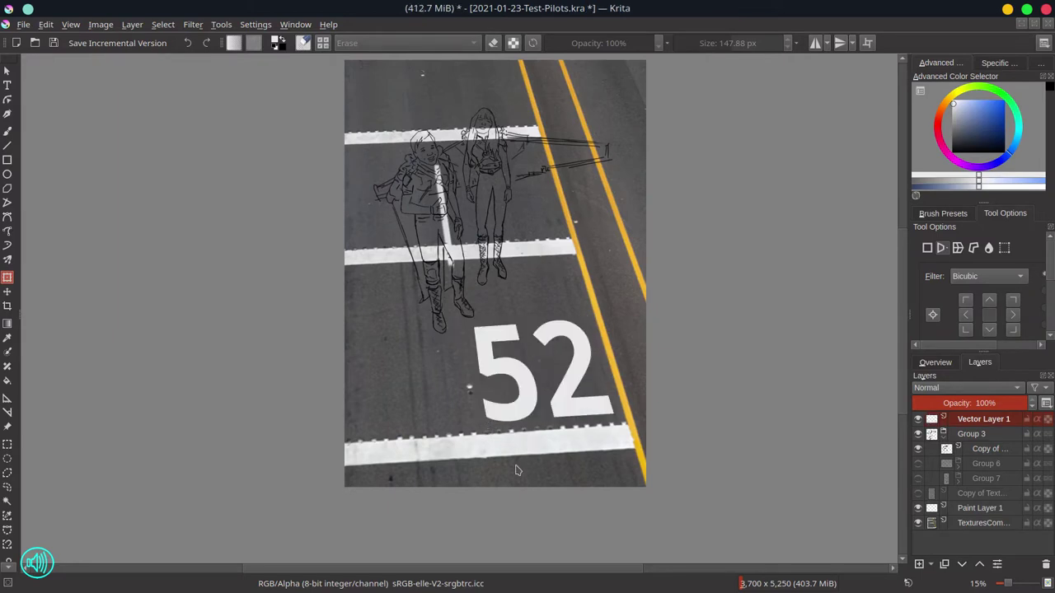
pyautogui.hotkey('ctrl', 'pagedown')
pyautogui.hotkey('ctrl', 'pagedown')
pyautogui.hotkey('ctrl', 'pagedown')
# - Duplicate the road texture above Paint Layer 1 and rename Group 3 to 'originals'
pyautogui.press('pagedown')
pyautogui.hotkey('ctrl', 'j')
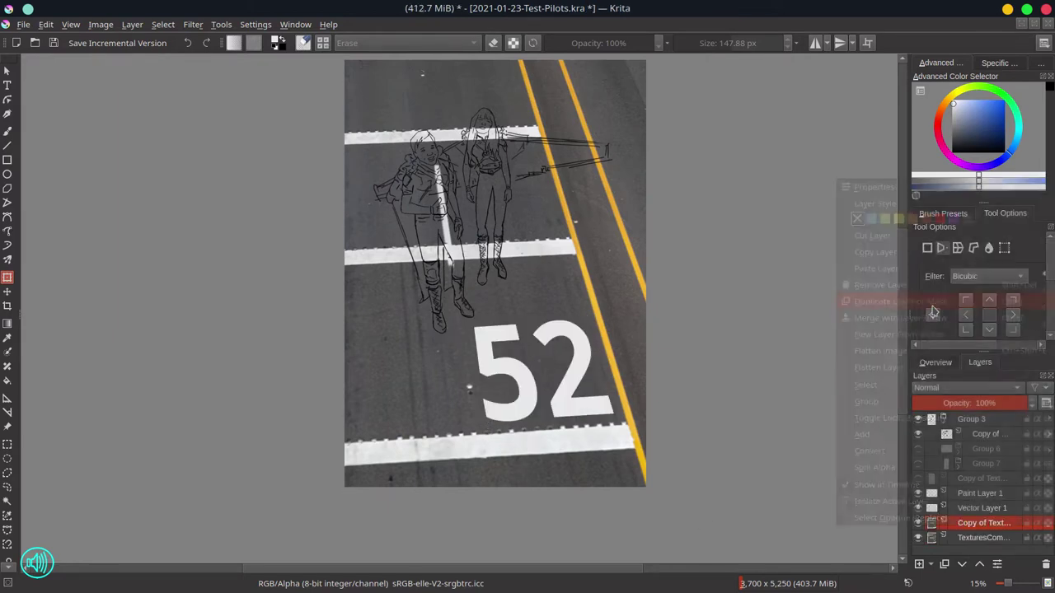
pyautogui.hotkey('ctrl', 'pageup')
pyautogui.hotkey('ctrl', 'pageup')
pyautogui.doubleClick(972, 419)
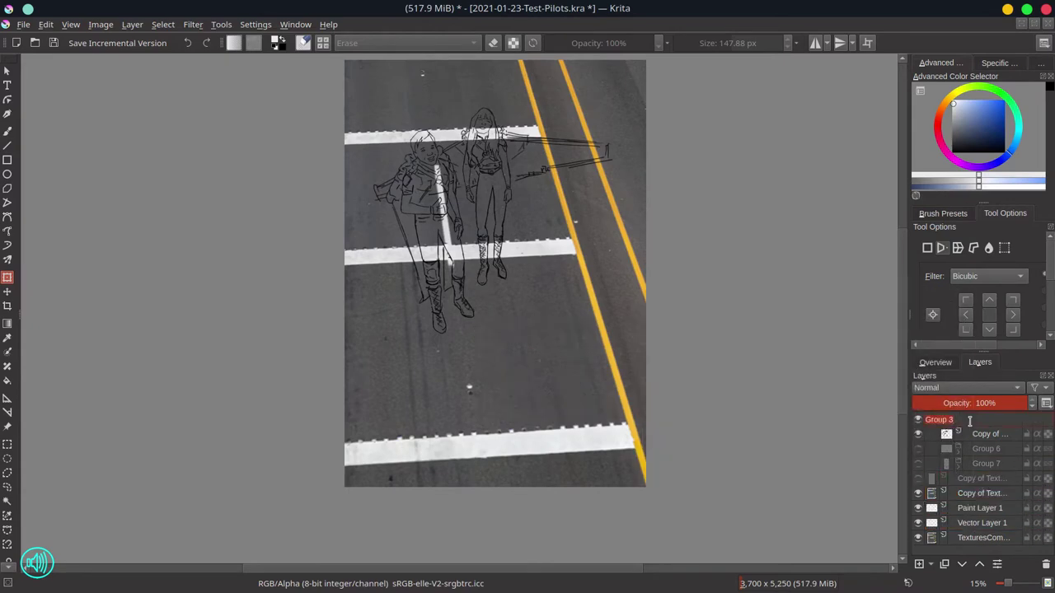
pyautogui.write('originals')
pyautogui.press('Return')
pyautogui.hotkey('shift', 'Down')
pyautogui.hotkey('shift', 'Down')
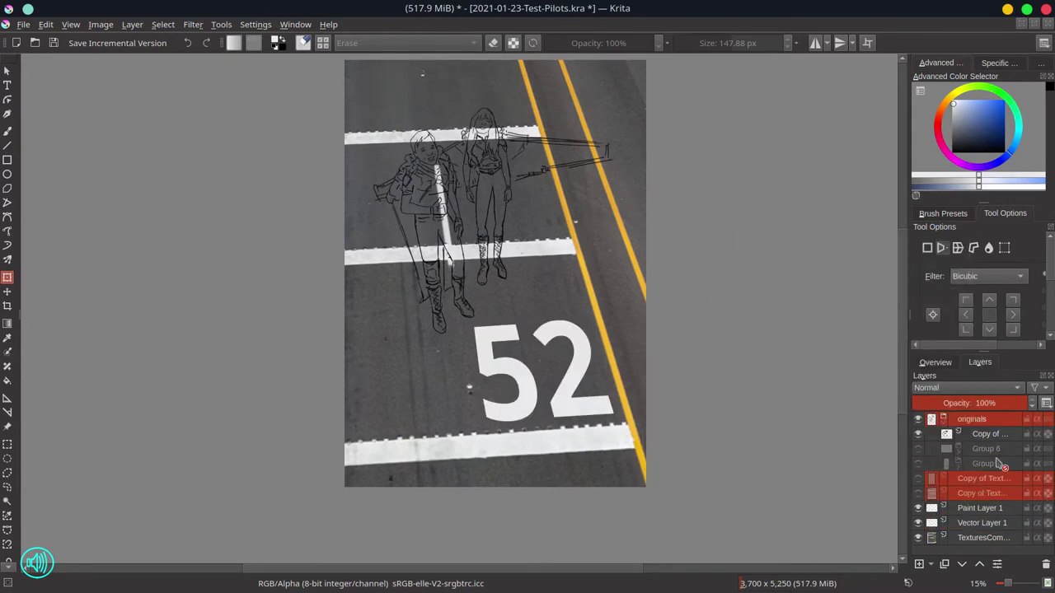
# - Merge the 52 layer into Paint Layer 1 and hide the road texture layer
pyautogui.rightClick(981, 522)
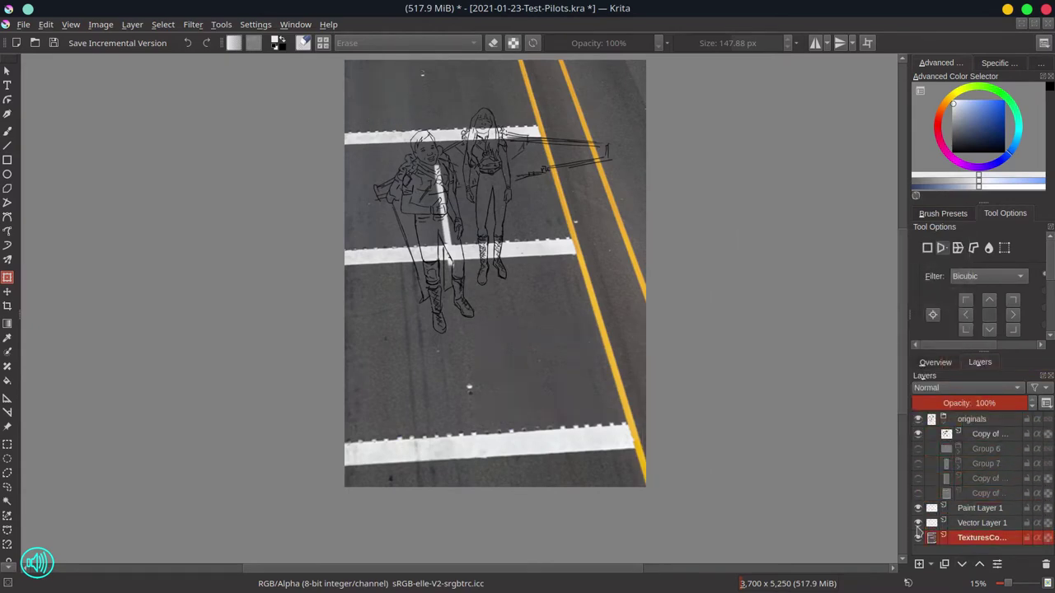
pyautogui.click(948, 316)
pyautogui.click(918, 523)
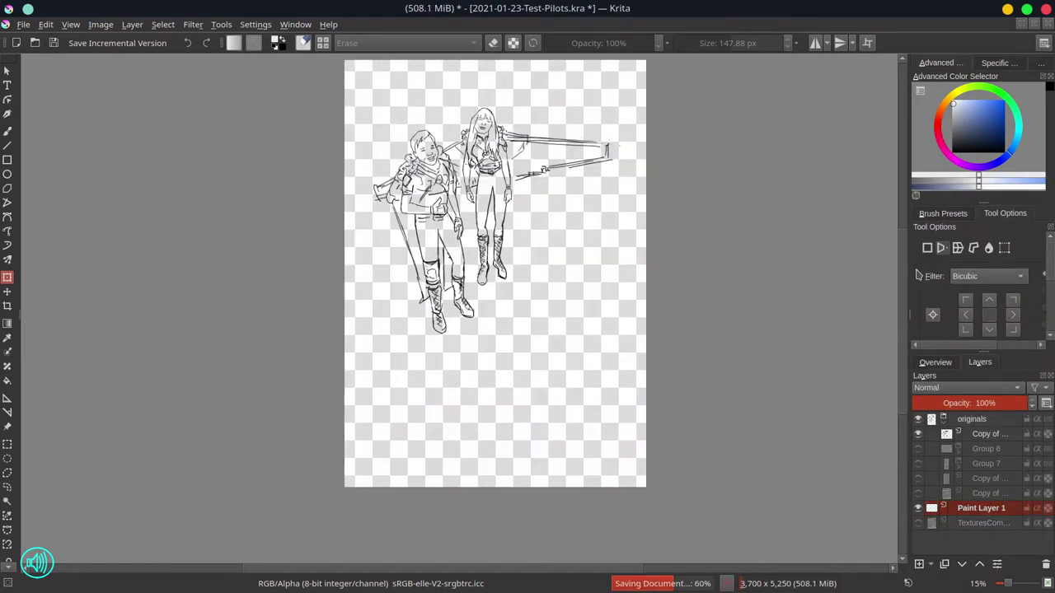
pyautogui.click(929, 194)
pyautogui.scroll(-3, 1020, 276)
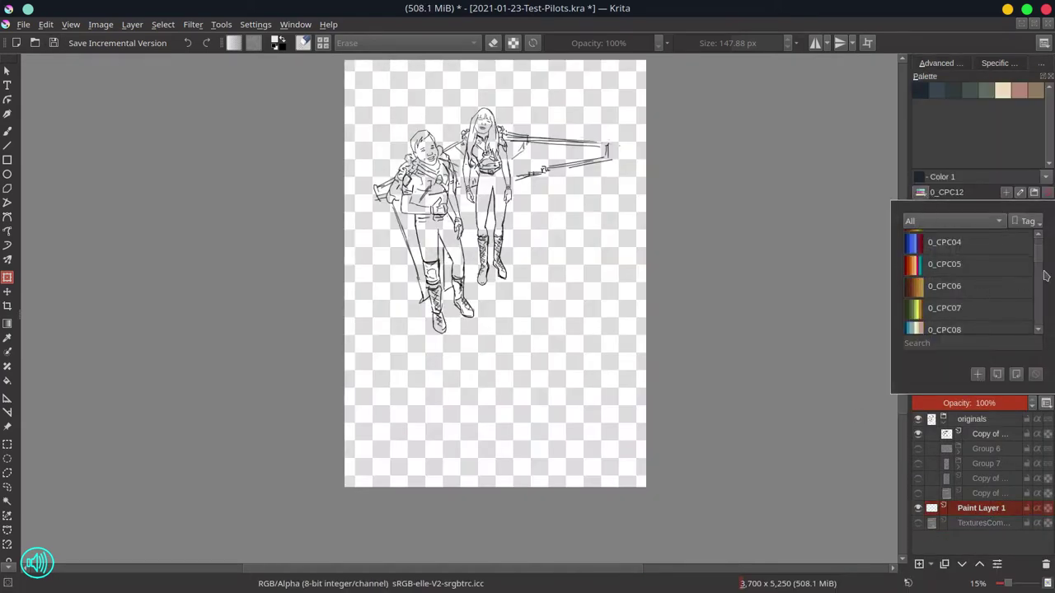
pyautogui.scroll(-4, 913, 276)
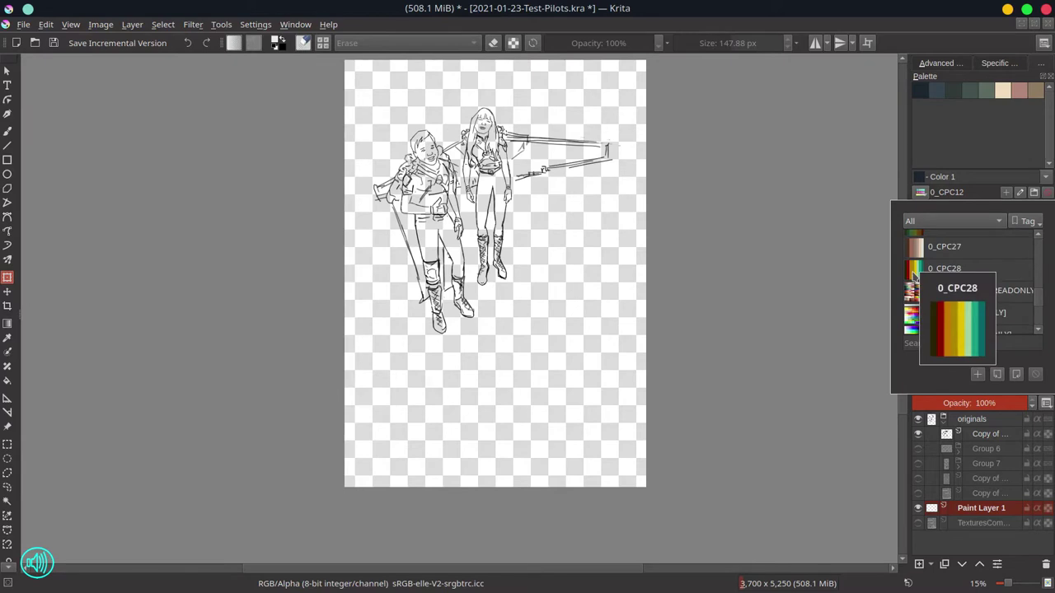
pyautogui.click(483, 343)
# - Rotate and shift the sketch copy inside 'originals' slightly, checking it in mirrored view
pyautogui.press('b')
pyautogui.press('m')
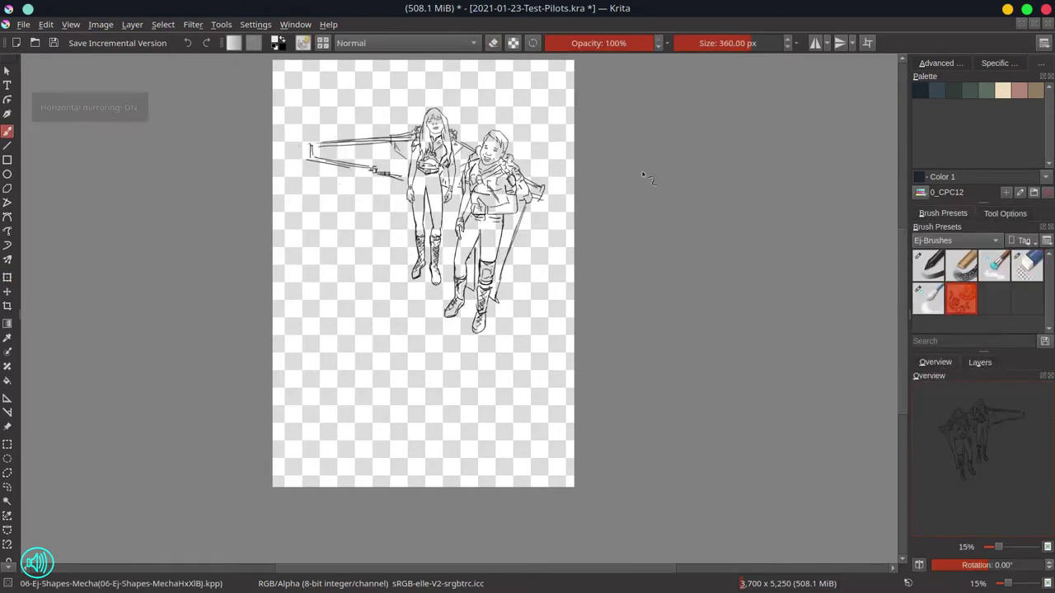
pyautogui.click(979, 362)
pyautogui.click(919, 523)
pyautogui.click(988, 435)
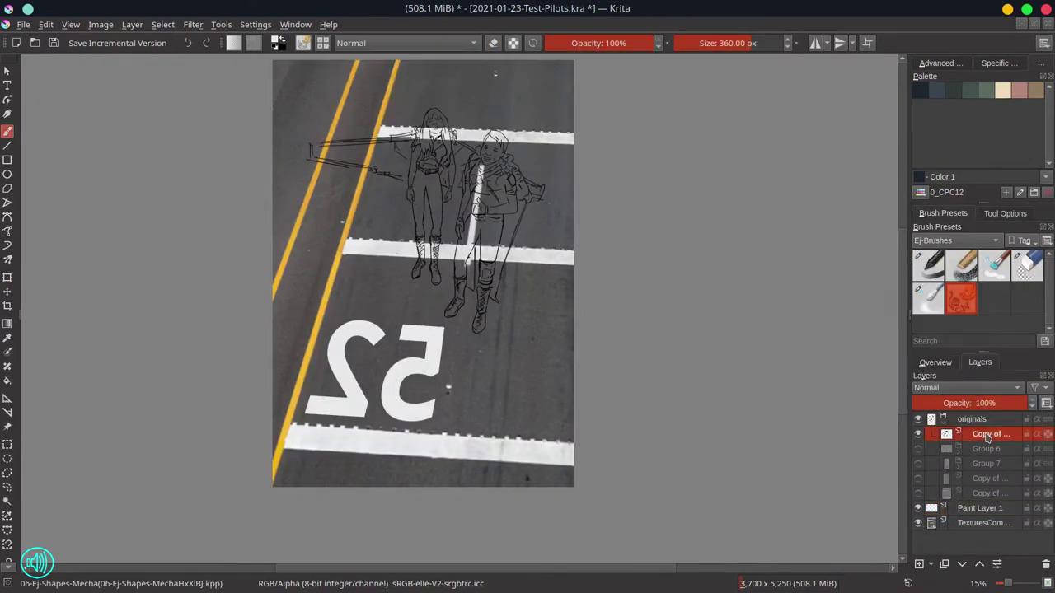
pyautogui.click(7, 278)
pyautogui.moveTo(589, 272); pyautogui.dragTo(656, 358)
pyautogui.click(935, 362)
pyautogui.press('m')
pyautogui.press('m')
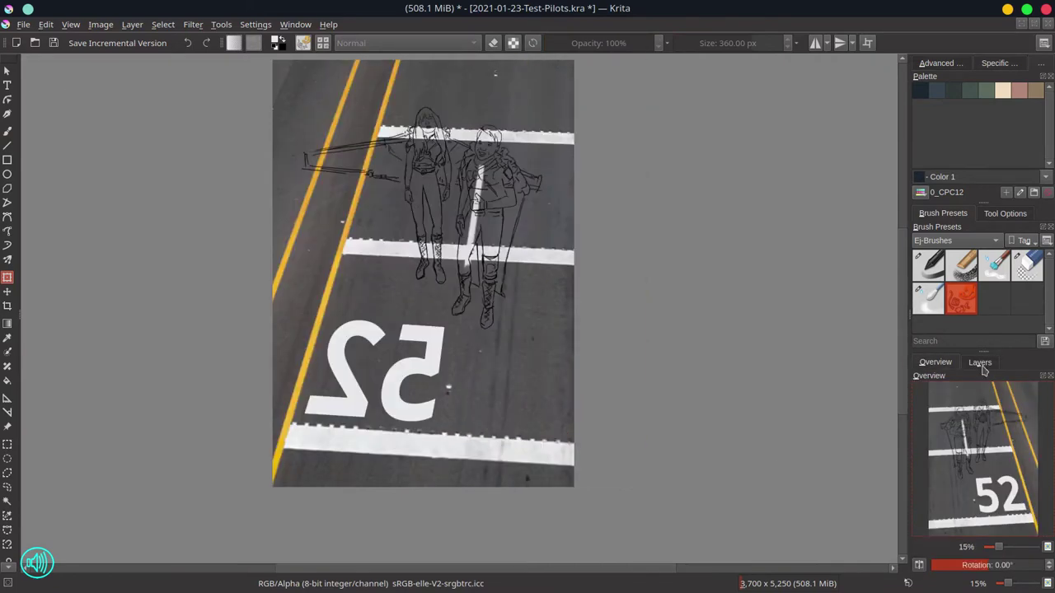
pyautogui.click(980, 362)
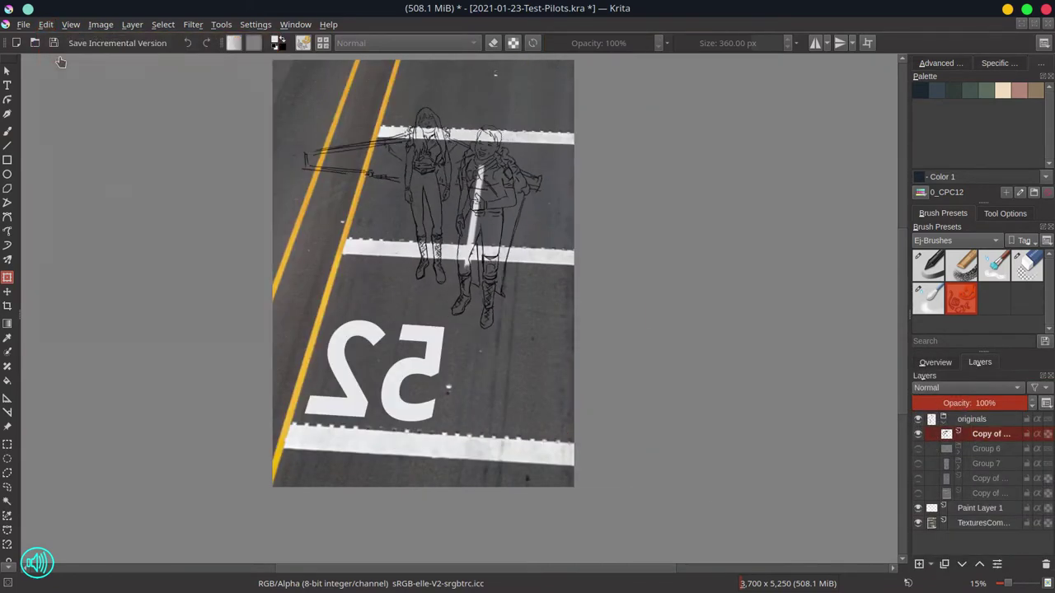
# - Duplicate the sketch copy out of 'originals', collapse the group, hide the road texture, and save
pyautogui.rightClick(980, 434)
pyautogui.click(906, 208)
pyautogui.click(962, 564)
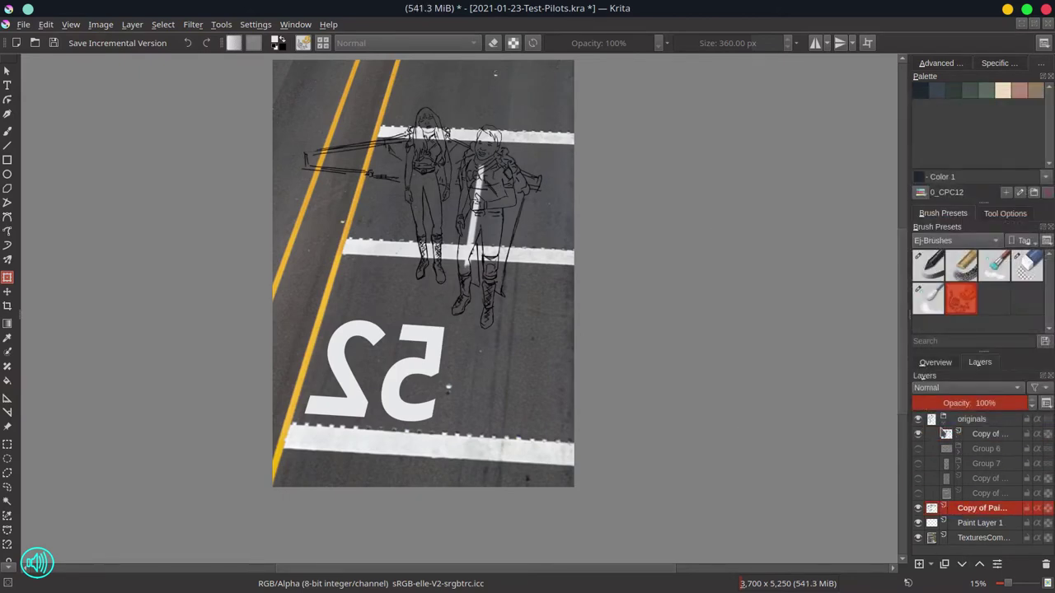
pyautogui.click(924, 418)
pyautogui.click(936, 362)
pyautogui.click(980, 362)
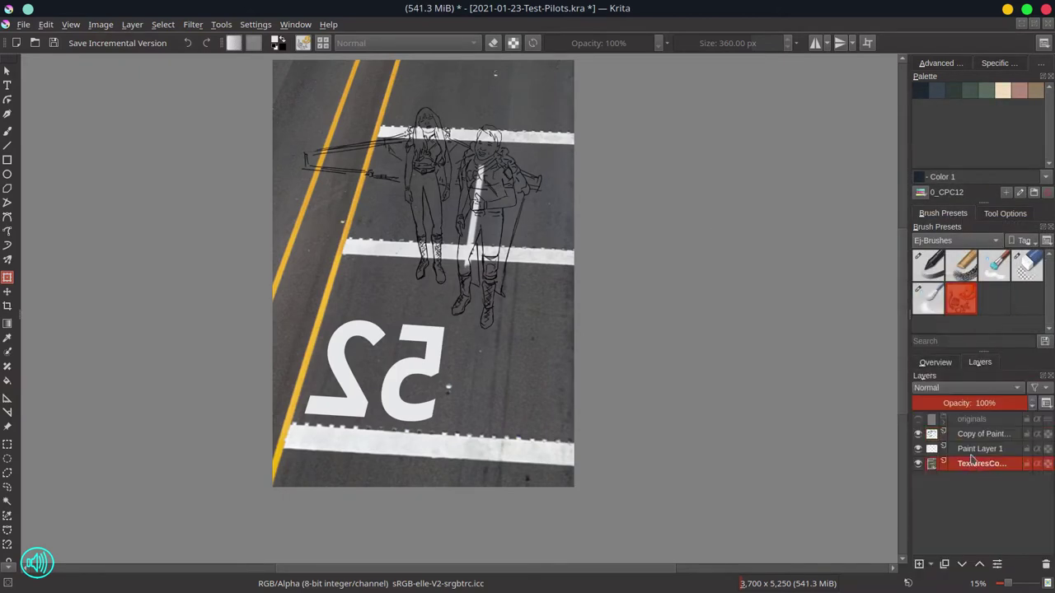
pyautogui.click(918, 463)
pyautogui.hotkey('ctrl', 's')
# - On Paint Layer 1, paint dark blue-grey texture over both figures' legs with the textured brush
pyautogui.click(921, 90)
pyautogui.click(980, 448)
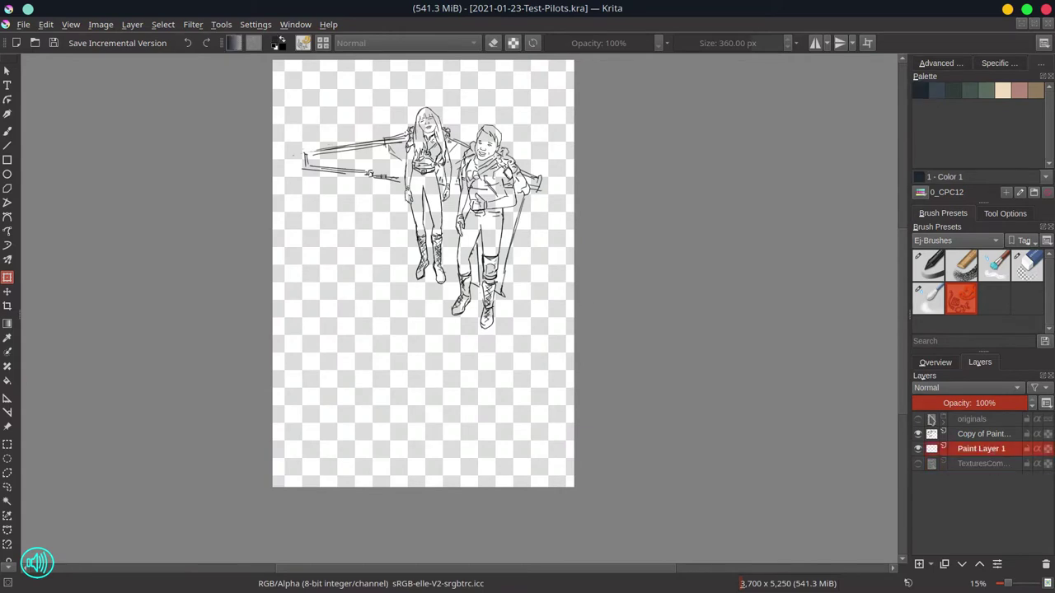
pyautogui.press('b')
pyautogui.moveTo(419, 171)
pyautogui.mouseDown()
pyautogui.moveTo(433, 224)
pyautogui.moveTo(487, 281)
pyautogui.mouseUp()
pyautogui.click(949, 92)
pyautogui.moveTo(486, 222)
pyautogui.mouseDown()
pyautogui.moveTo(495, 263)
pyautogui.moveTo(476, 321)
pyautogui.mouseUp()
pyautogui.moveTo(451, 229)
pyautogui.mouseDown()
pyautogui.moveTo(456, 247)
pyautogui.moveTo(414, 280)
pyautogui.mouseUp()
# - Paint green over the wing, then dark tones over both figures' torsos, chests and arms
pyautogui.click(986, 92)
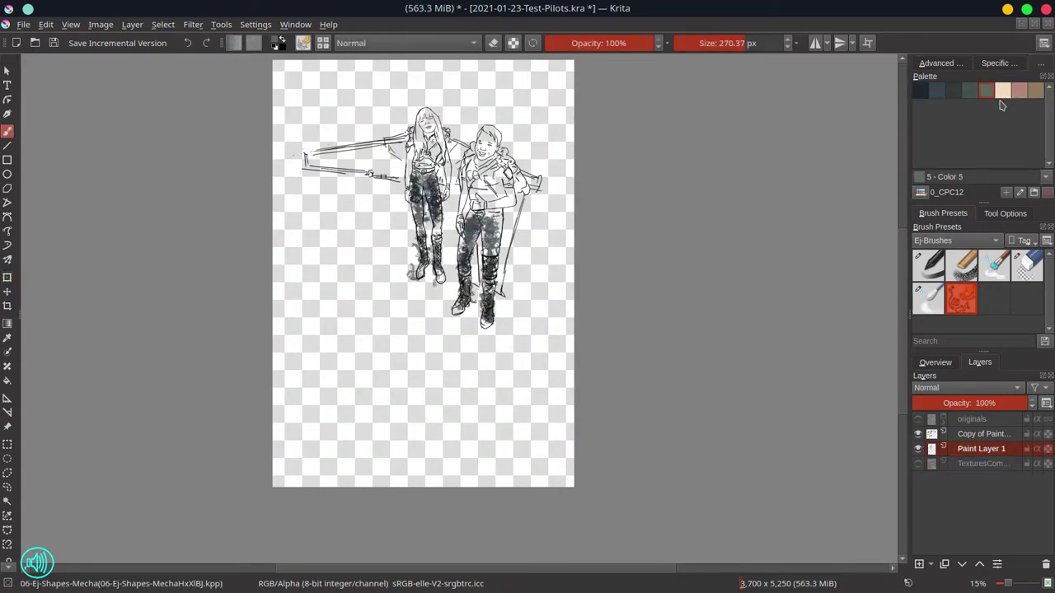
pyautogui.moveTo(314, 164)
pyautogui.mouseDown()
pyautogui.moveTo(404, 165)
pyautogui.moveTo(519, 272)
pyautogui.mouseUp()
pyautogui.click(920, 90)
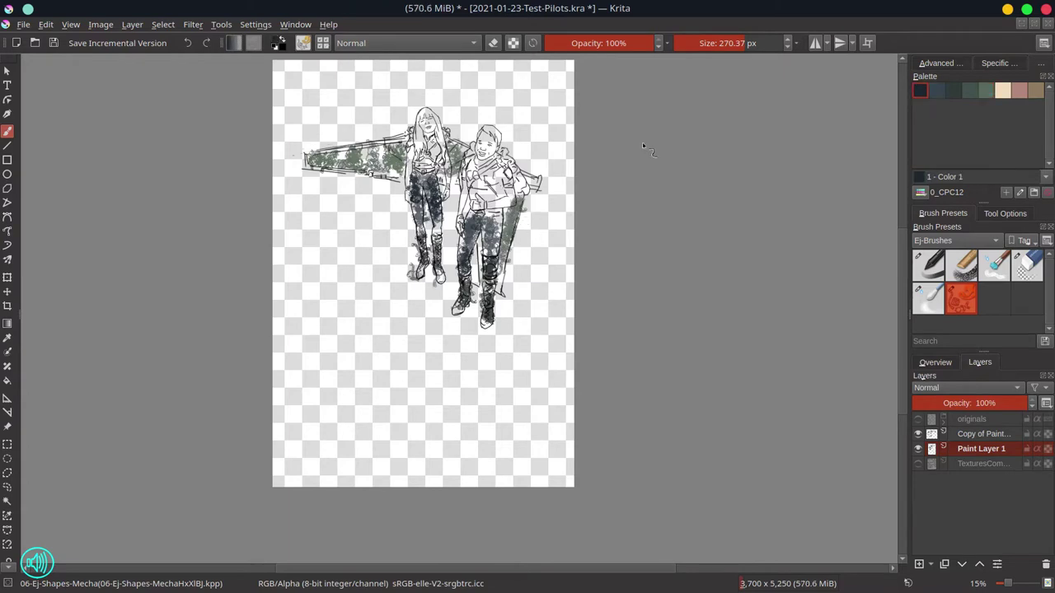
pyautogui.moveTo(474, 165); pyautogui.dragTo(493, 184)
pyautogui.moveTo(412, 141); pyautogui.dragTo(443, 164)
pyautogui.moveTo(498, 188); pyautogui.dragTo(519, 212)
pyautogui.moveTo(455, 182); pyautogui.dragTo(470, 226)
pyautogui.moveTo(411, 144); pyautogui.dragTo(416, 196)
pyautogui.moveTo(449, 148)
pyautogui.mouseDown()
pyautogui.moveTo(451, 205)
pyautogui.moveTo(503, 239)
pyautogui.mouseUp()
pyautogui.moveTo(534, 181); pyautogui.dragTo(537, 199)
# - Add Color 5 strokes on the right figure and pink Color 7 skin on both faces
pyautogui.click(986, 91)
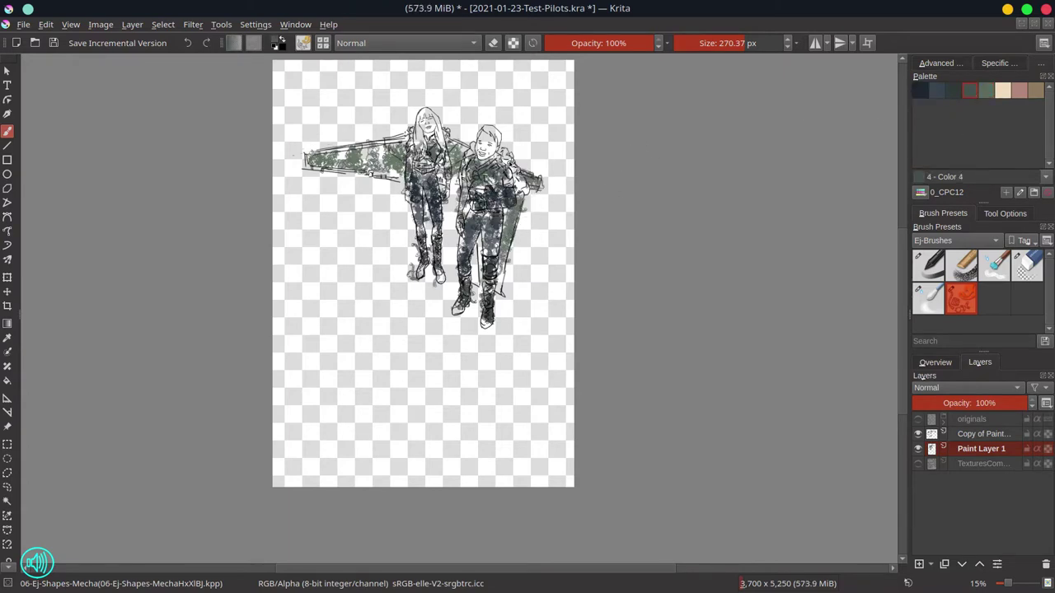
pyautogui.moveTo(519, 161); pyautogui.dragTo(543, 189)
pyautogui.moveTo(499, 157); pyautogui.dragTo(527, 205)
pyautogui.moveTo(461, 145)
pyautogui.mouseDown()
pyautogui.moveTo(472, 163)
pyautogui.moveTo(495, 165)
pyautogui.mouseUp()
pyautogui.click(1018, 90)
pyautogui.moveTo(422, 115)
pyautogui.mouseDown()
pyautogui.moveTo(435, 139)
pyautogui.moveTo(428, 153)
pyautogui.moveTo(445, 152)
pyautogui.mouseUp()
# - Shrink the brush and add a new layer above Paint Layer 1 set to Multiply
pyautogui.click(1035, 90)
pyautogui.press('[')
pyautogui.click(953, 91)
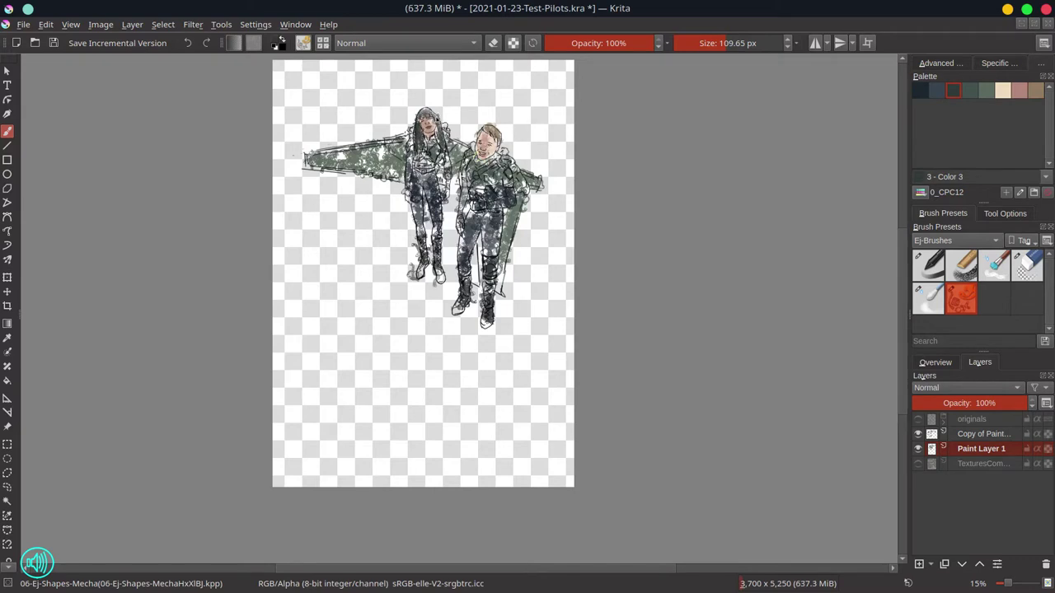
pyautogui.click(985, 91)
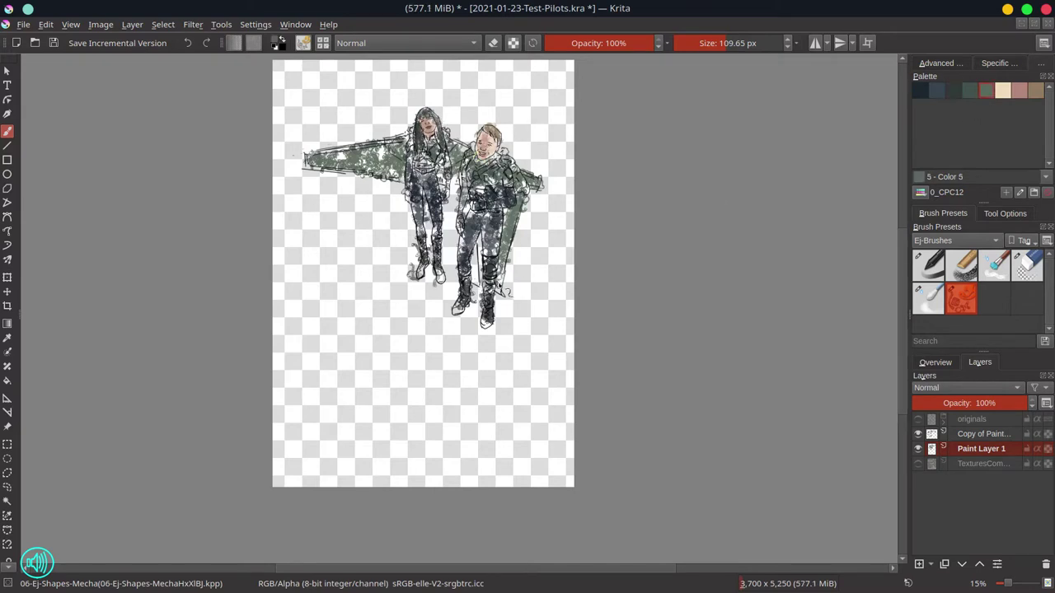
pyautogui.click(919, 563)
pyautogui.click(953, 385)
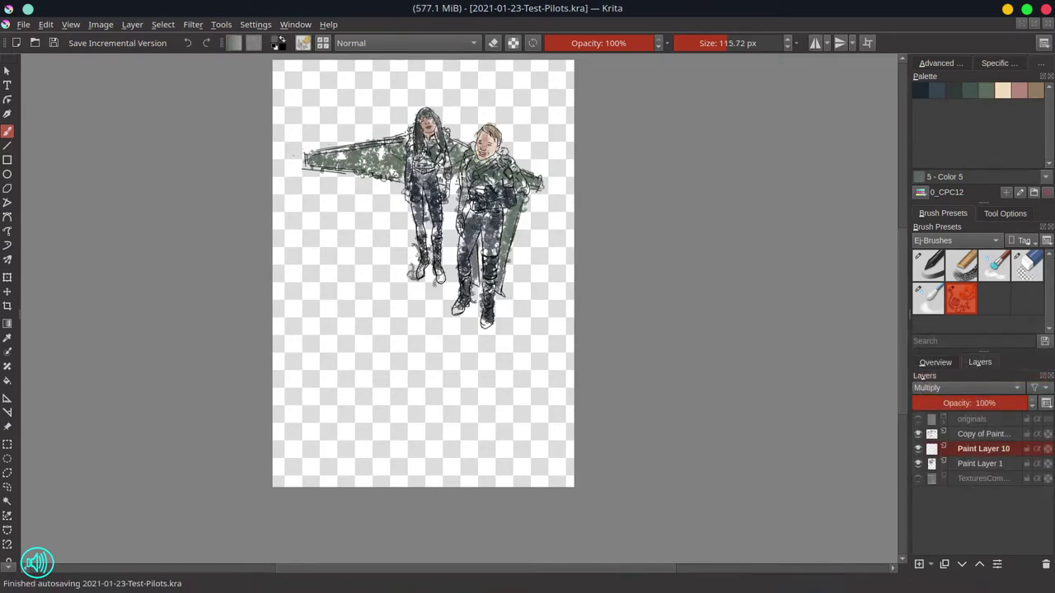
# - Shade the right and left figures darker with a slightly darker colour and larger brush
pyautogui.press('+')
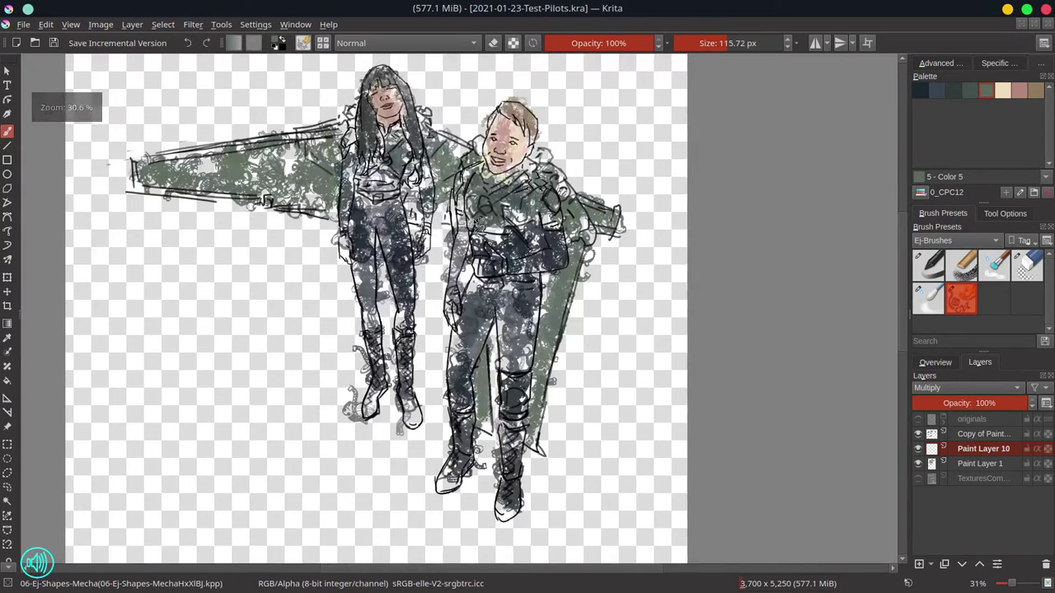
pyautogui.moveTo(462, 182)
pyautogui.mouseDown()
pyautogui.moveTo(486, 243)
pyautogui.moveTo(491, 300)
pyautogui.mouseUp()
pyautogui.click(964, 143)
pyautogui.moveTo(474, 157); pyautogui.dragTo(506, 222)
pyautogui.moveTo(482, 260); pyautogui.dragTo(465, 350)
pyautogui.press(']')
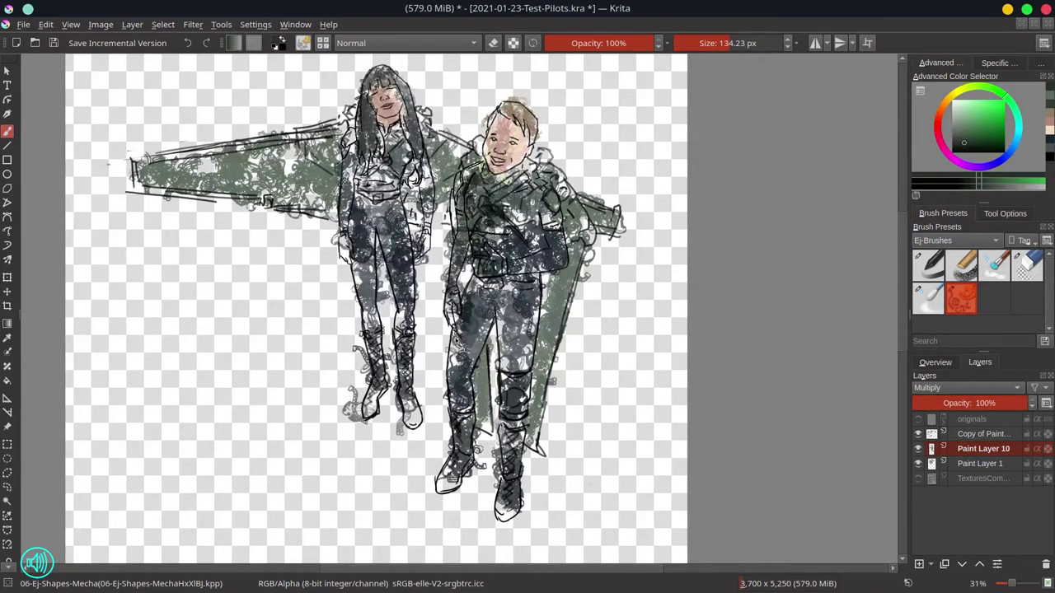
pyautogui.moveTo(478, 288); pyautogui.dragTo(445, 494)
pyautogui.moveTo(371, 165); pyautogui.dragTo(363, 264)
pyautogui.moveTo(387, 119); pyautogui.dragTo(346, 198)
pyautogui.moveTo(383, 165); pyautogui.dragTo(388, 218)
pyautogui.moveTo(371, 305); pyautogui.dragTo(367, 412)
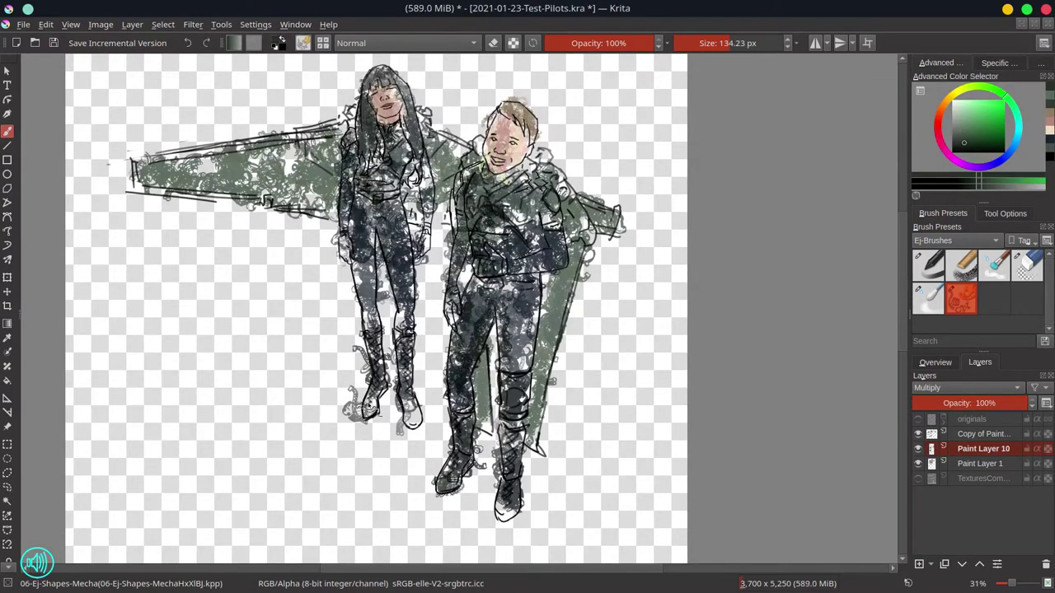
# - Show the road texture and paint dark strokes across the lower runway and wing
pyautogui.press('-')
pyautogui.press('-')
pyautogui.press(']')
pyautogui.press(']')
pyautogui.press(']')
pyautogui.press(']')
pyautogui.press(']')
pyautogui.press(']')
pyautogui.click(918, 477)
pyautogui.moveTo(469, 315)
pyautogui.mouseDown()
pyautogui.moveTo(341, 331)
pyautogui.moveTo(528, 359)
pyautogui.moveTo(364, 374)
pyautogui.mouseUp()
pyautogui.moveTo(387, 224); pyautogui.dragTo(505, 224)
# - Add a Color Dodge layer, brighten the man's face with dodge strokes, and save
pyautogui.press('Insert')
pyautogui.click(968, 387)
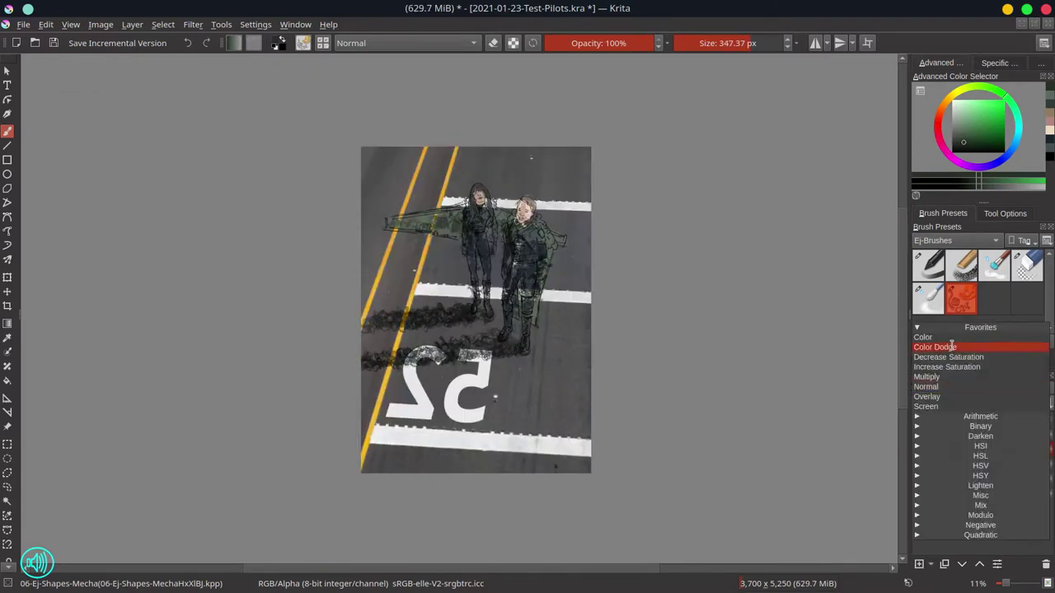
pyautogui.click(947, 344)
pyautogui.press('[')
pyautogui.press('x')
pyautogui.press('+')
pyautogui.press('+')
pyautogui.press('[')
pyautogui.press('[')
pyautogui.press('[')
pyautogui.press('[')
pyautogui.moveTo(521, 174); pyautogui.dragTo(544, 206)
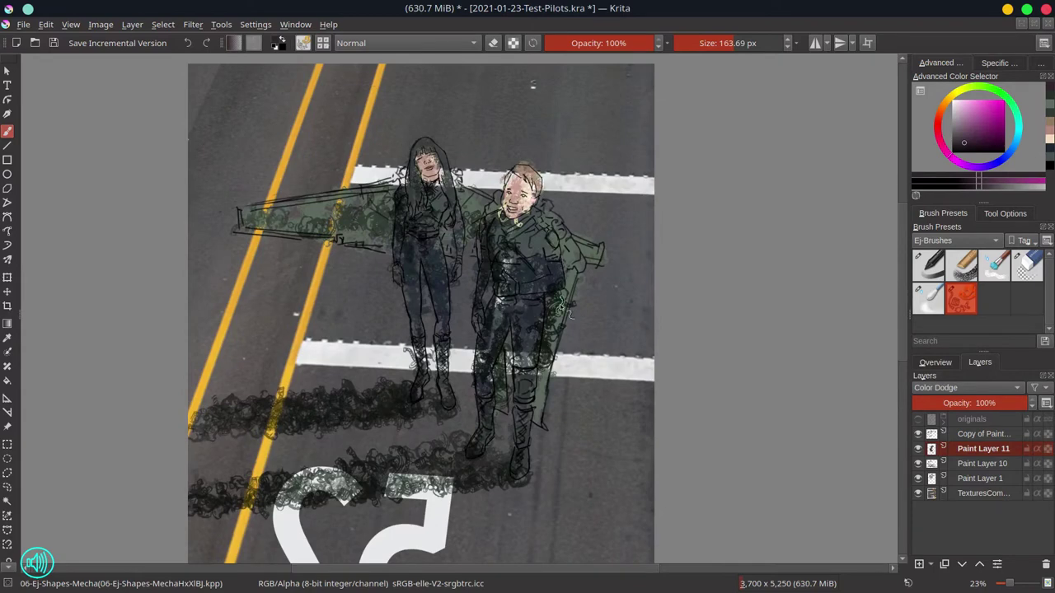
pyautogui.press('-')
pyautogui.press('-')
pyautogui.press('-')
pyautogui.hotkey('ctrl', 's')
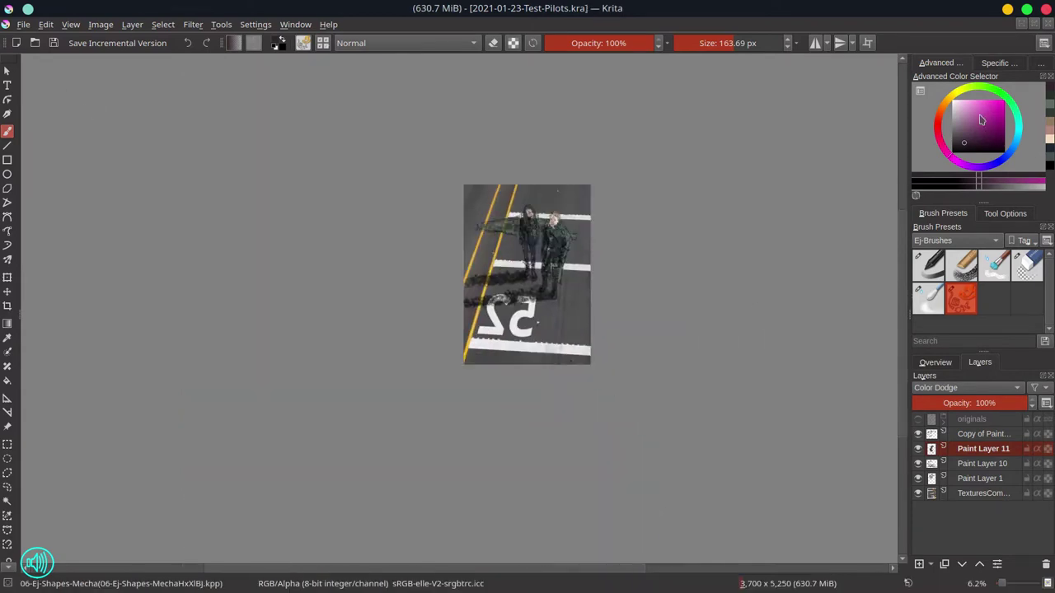
# - Duplicate the sketch copy layer, then merge the colour layers into one textures layer
pyautogui.press('l')
pyautogui.press('l')
pyautogui.press('l')
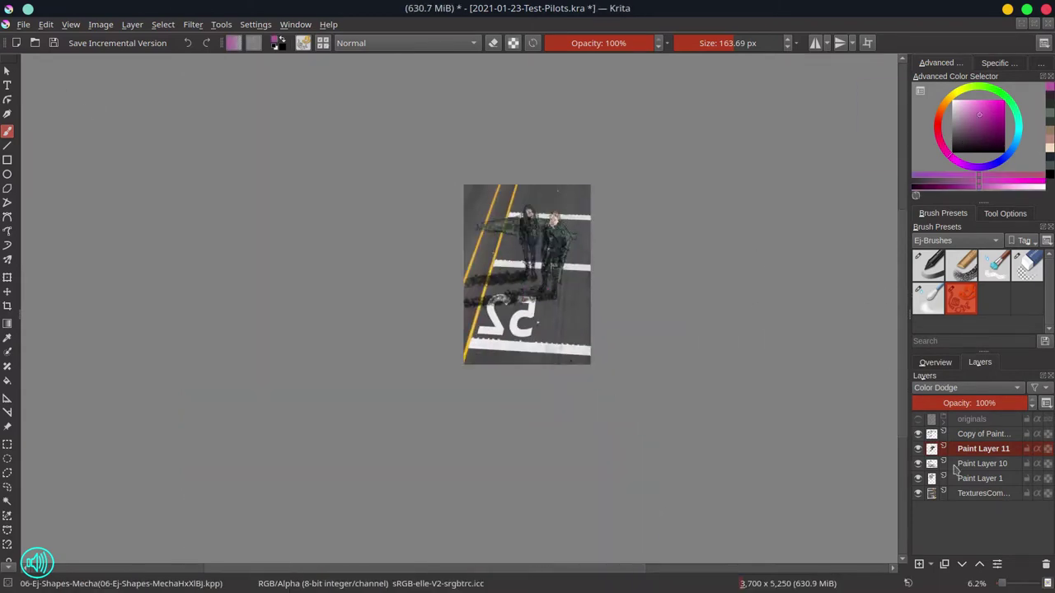
pyautogui.press('+')
pyautogui.press('+')
pyautogui.press('+')
pyautogui.hotkey('alt', 'shift', 'd')
pyautogui.click(988, 434)
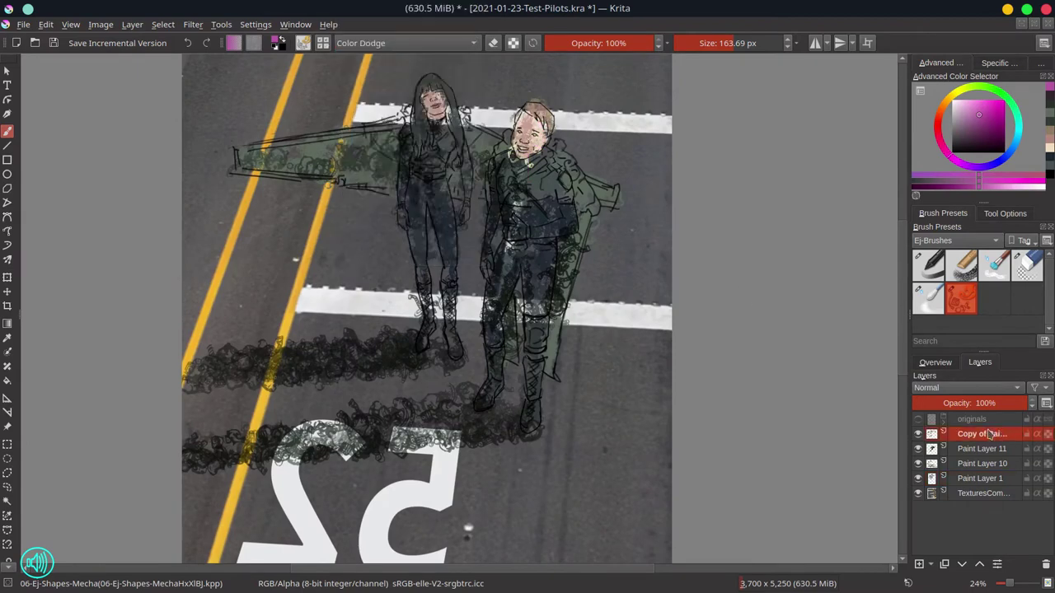
pyautogui.hotkey('ctrl', 'j')
pyautogui.hotkey('ctrl', 'j')
pyautogui.hotkey('ctrl', 'j')
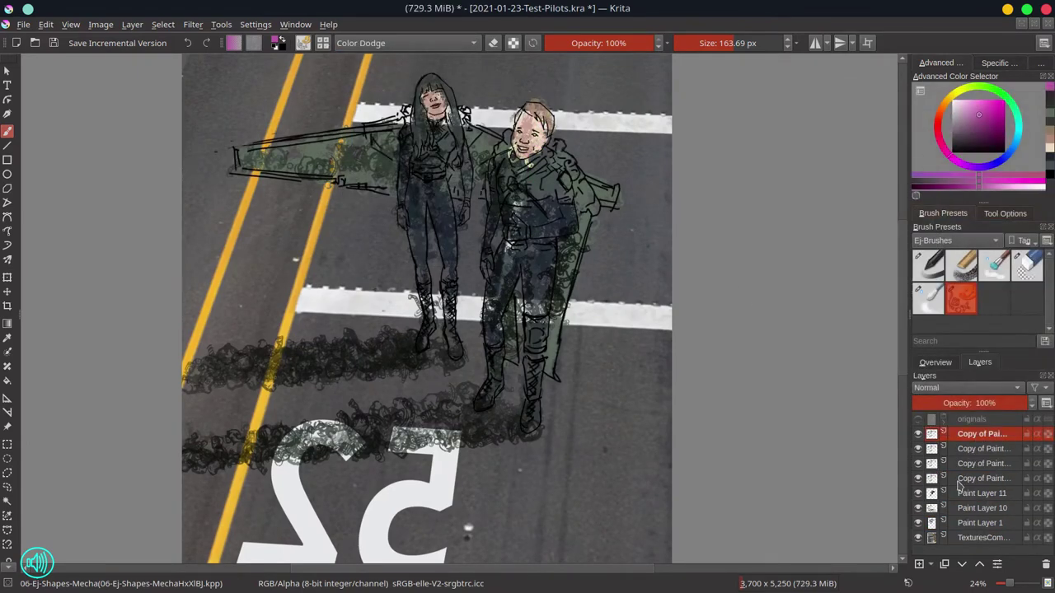
pyautogui.hotkey('shift', 'Delete')
pyautogui.hotkey('shift', 'Delete')
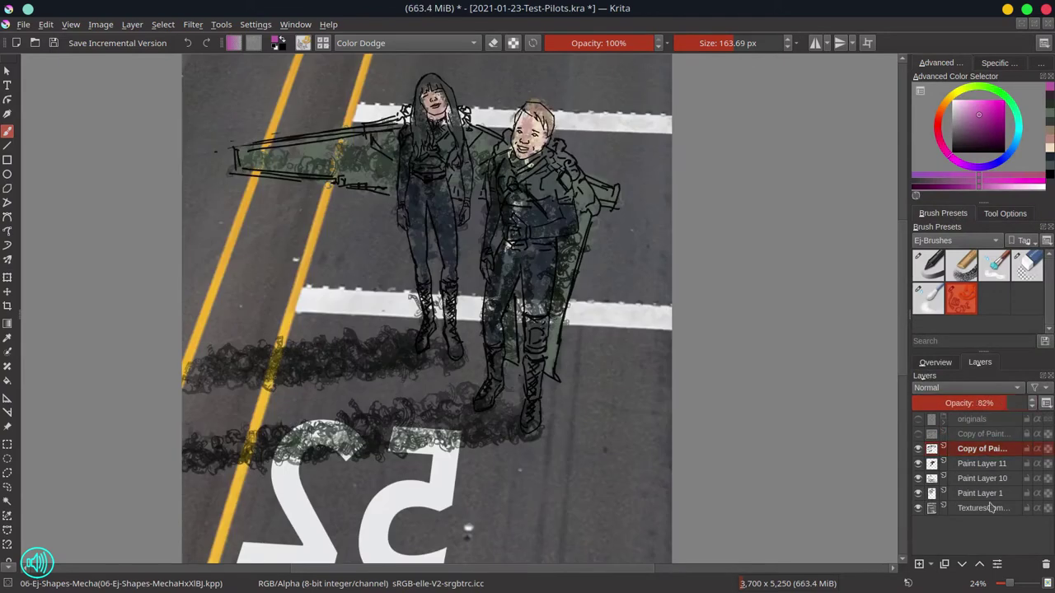
pyautogui.rightClick(1005, 464)
pyautogui.click(906, 462)
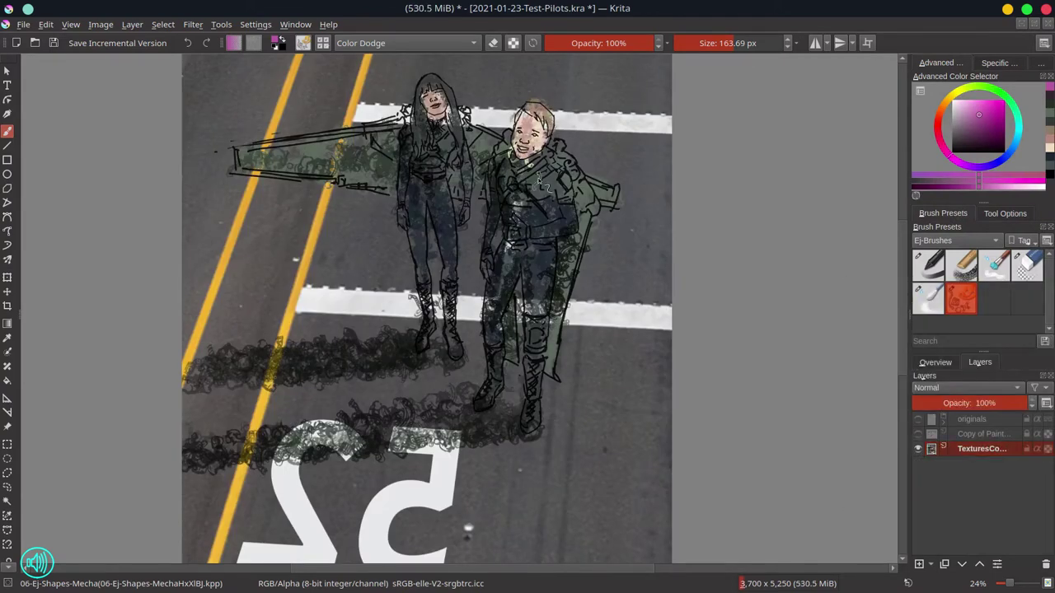
# - Try a magenta glow along the right pilot with the grainy chalk brush, then undo it
pyautogui.press('/')
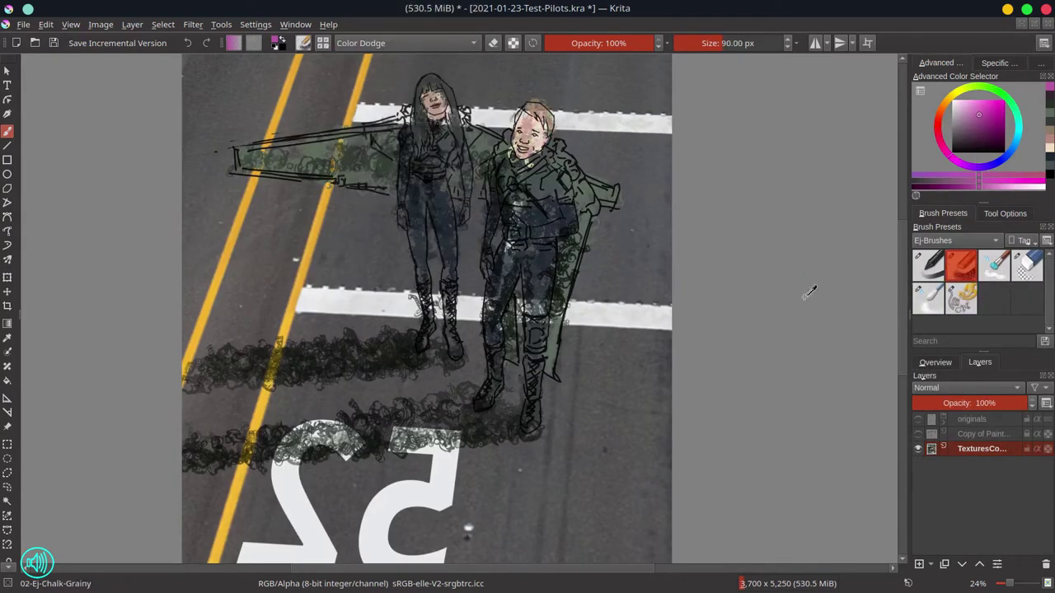
pyautogui.click(994, 134)
pyautogui.moveTo(536, 105)
pyautogui.mouseDown()
pyautogui.moveTo(581, 175)
pyautogui.moveTo(568, 321)
pyautogui.moveTo(449, 92)
pyautogui.mouseUp()
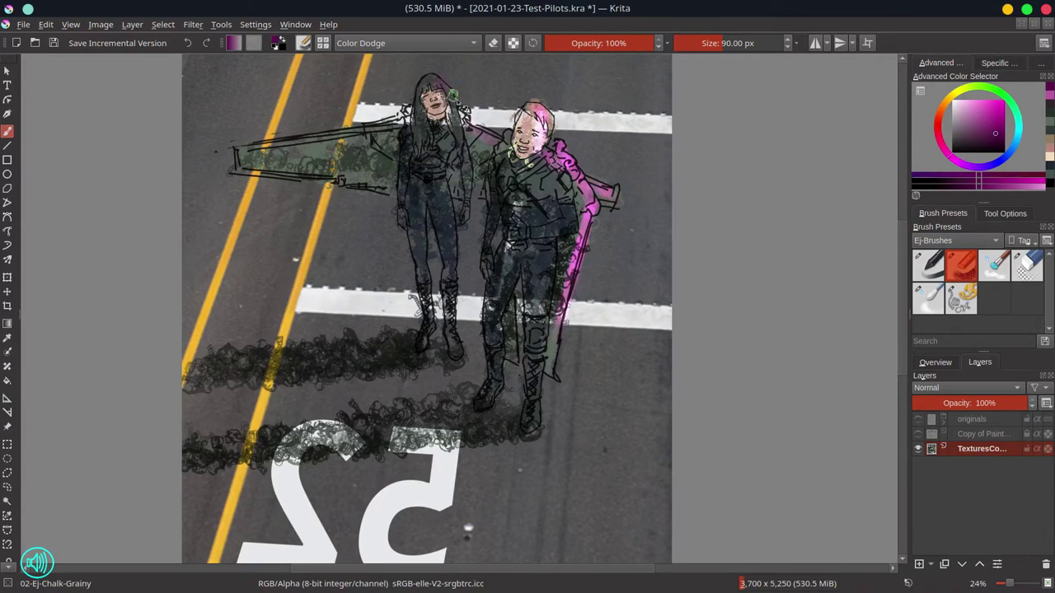
pyautogui.click(935, 362)
pyautogui.hotkey('ctrl', 'z')
pyautogui.hotkey('ctrl', 'z')
pyautogui.hotkey('ctrl', 'z')
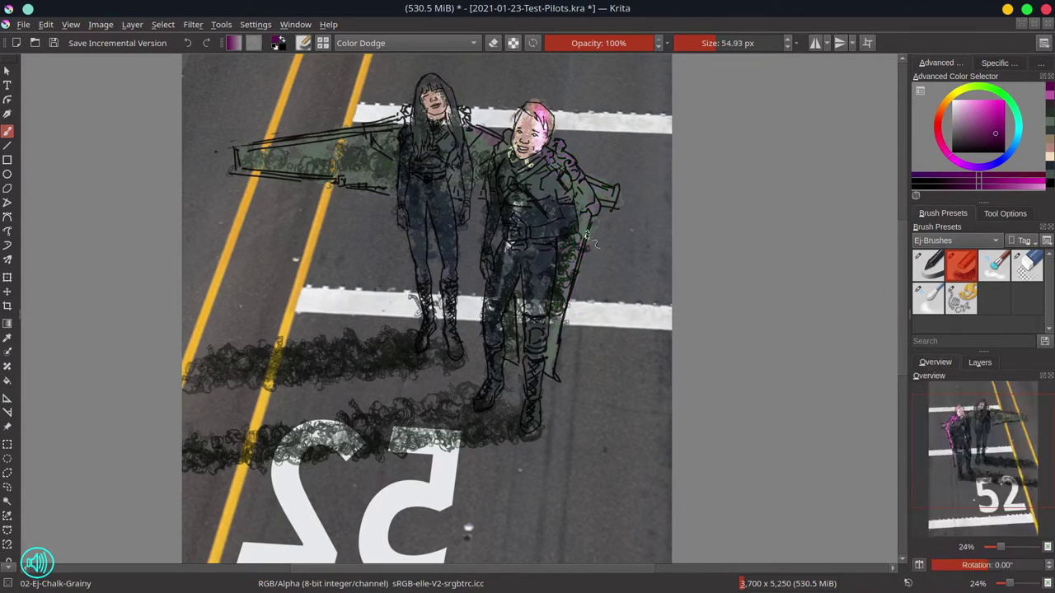
# - Paint red glow over the right pilot's head, cape edge and legs, and the left pilot's leg
pyautogui.click(951, 138)
pyautogui.moveTo(535, 107)
pyautogui.mouseDown()
pyautogui.moveTo(549, 170)
pyautogui.moveTo(592, 198)
pyautogui.moveTo(537, 416)
pyautogui.mouseUp()
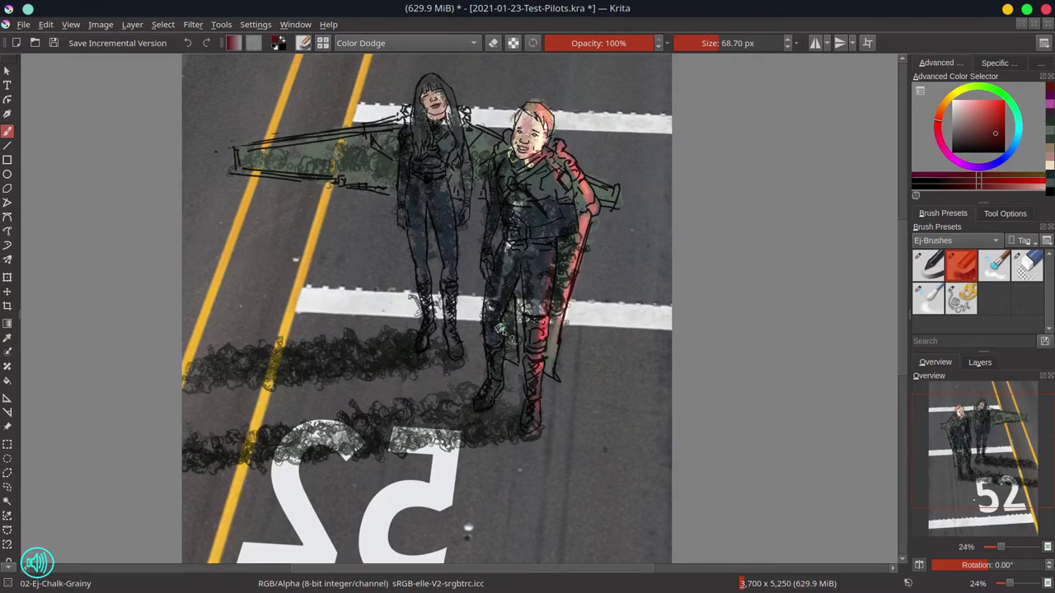
pyautogui.moveTo(516, 326); pyautogui.dragTo(514, 369)
pyautogui.moveTo(519, 301); pyautogui.dragTo(511, 359)
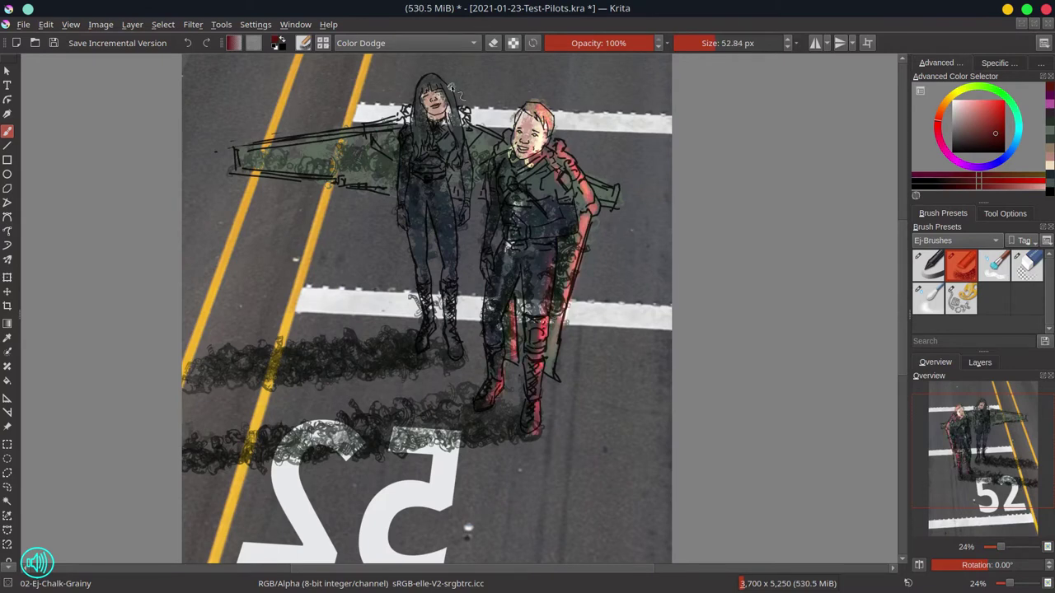
pyautogui.moveTo(455, 243); pyautogui.dragTo(432, 281)
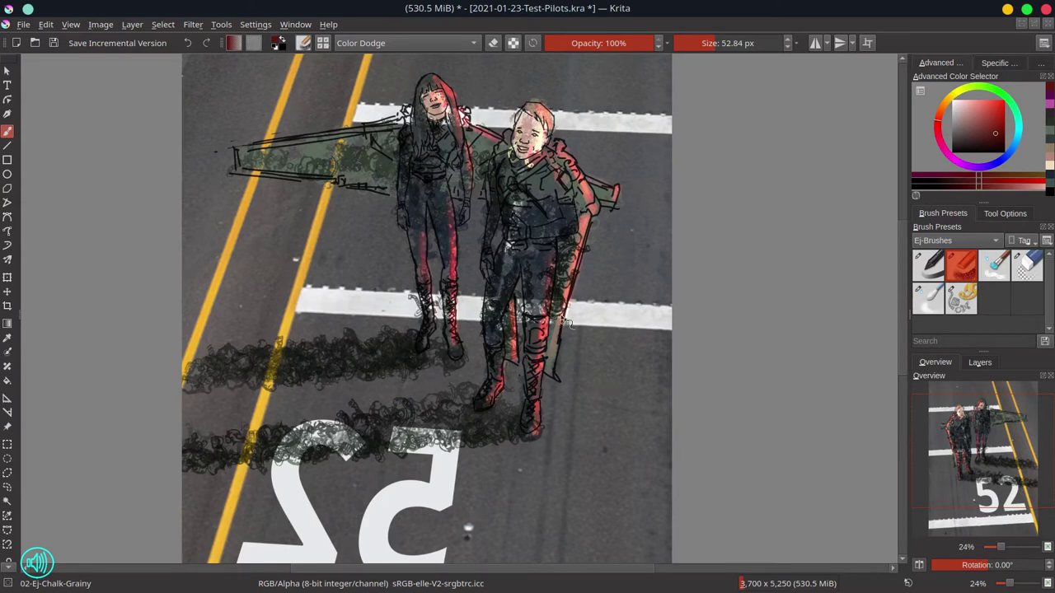
# - Wash red across the upper background and the image's right side, then save
pyautogui.moveTo(568, 324); pyautogui.dragTo(509, 258)
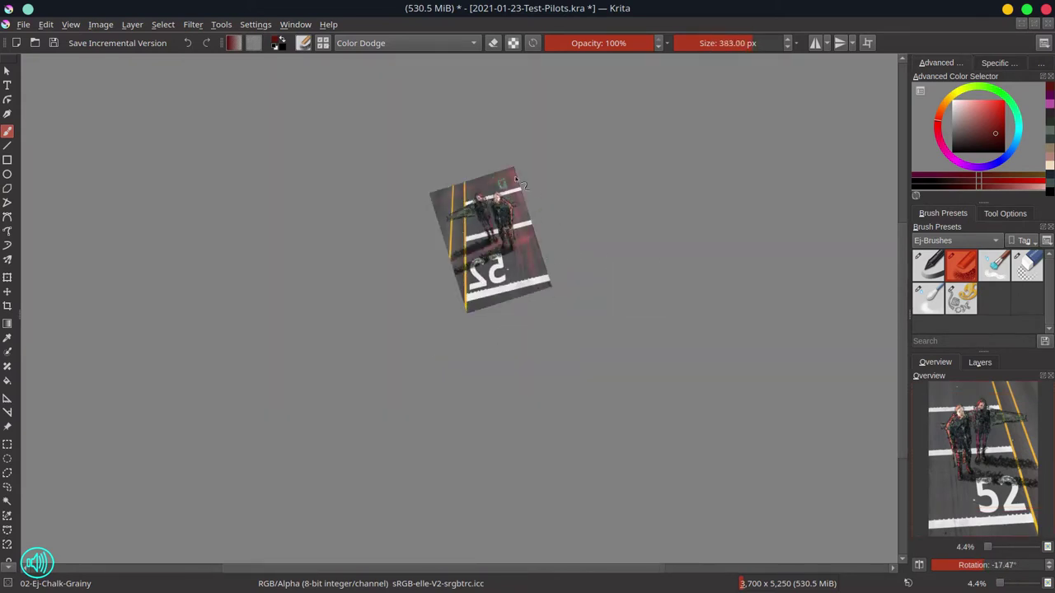
pyautogui.moveTo(520, 172); pyautogui.dragTo(546, 227)
pyautogui.moveTo(513, 171); pyautogui.dragTo(493, 237)
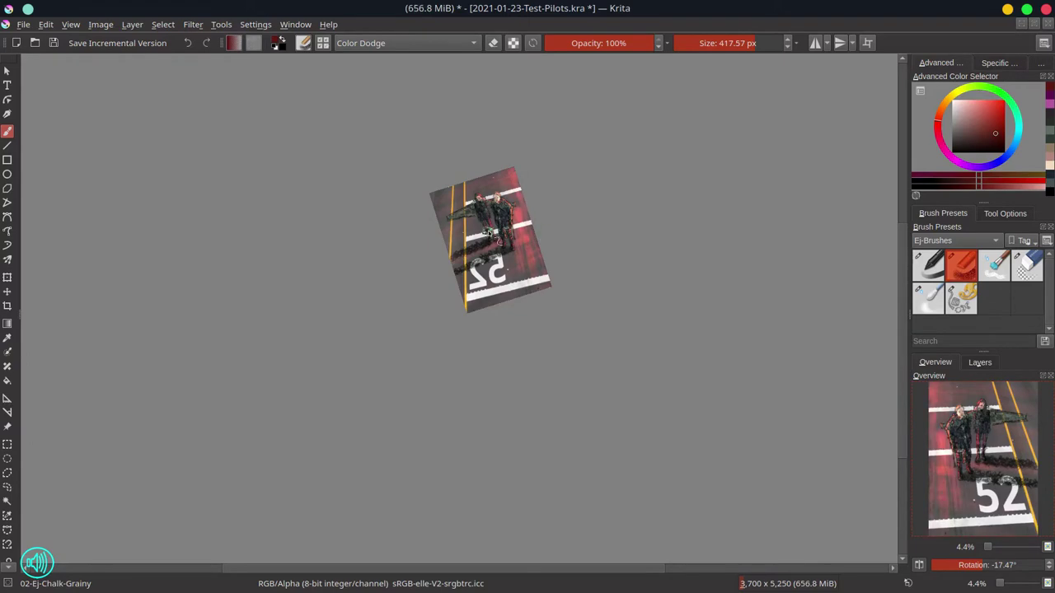
pyautogui.hotkey('ctrl', 's')
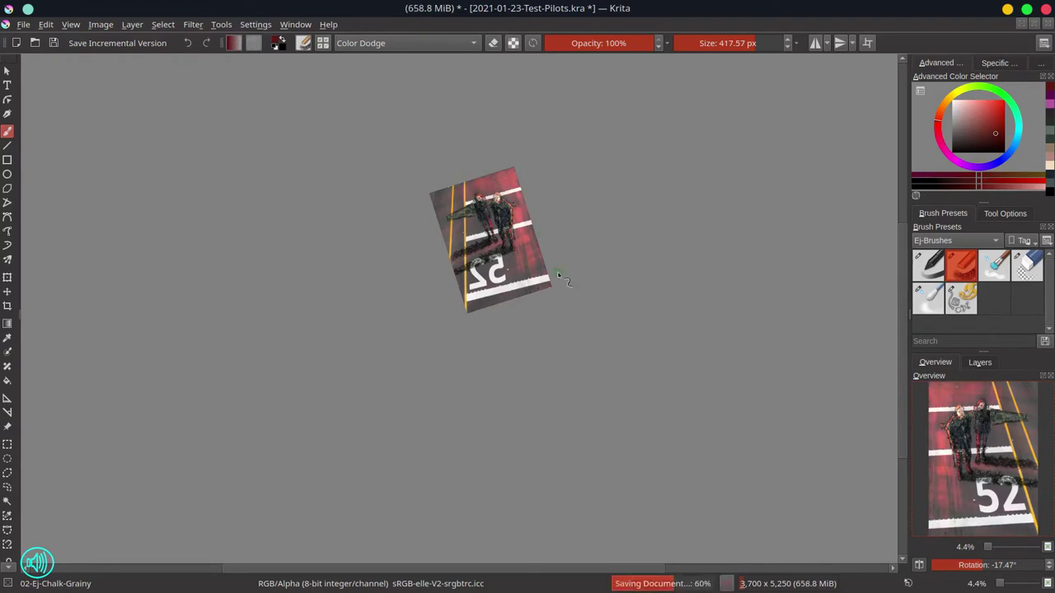
# - Darken the sword and left pilot with dark grey using the chalk brush in Multiply mode
pyautogui.press('/')
pyautogui.scroll(8, 424, 301)
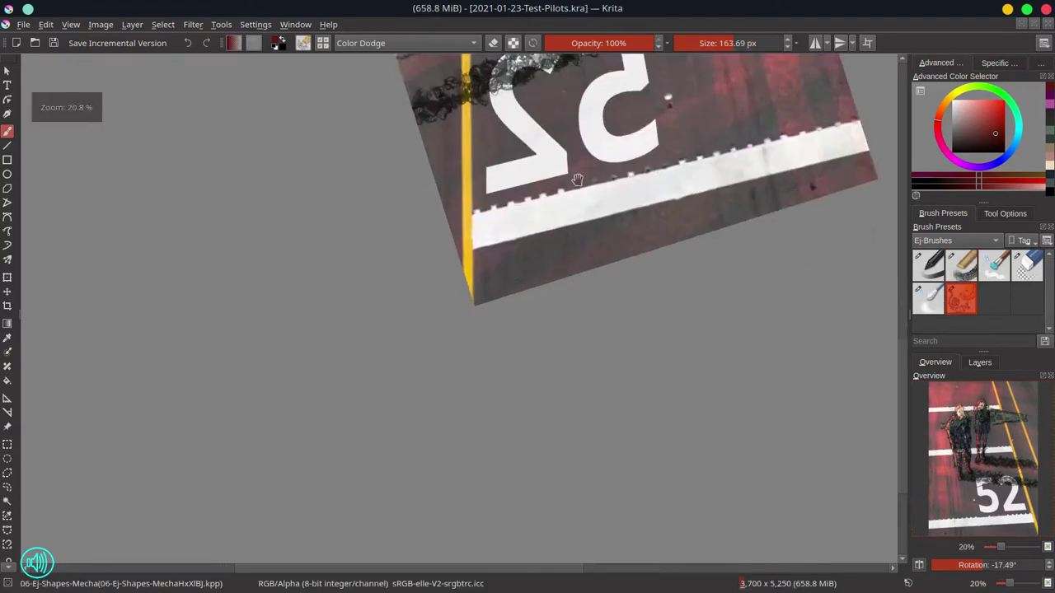
pyautogui.keyDown('ctrl'); pyautogui.click(422, 295); pyautogui.keyUp('ctrl')
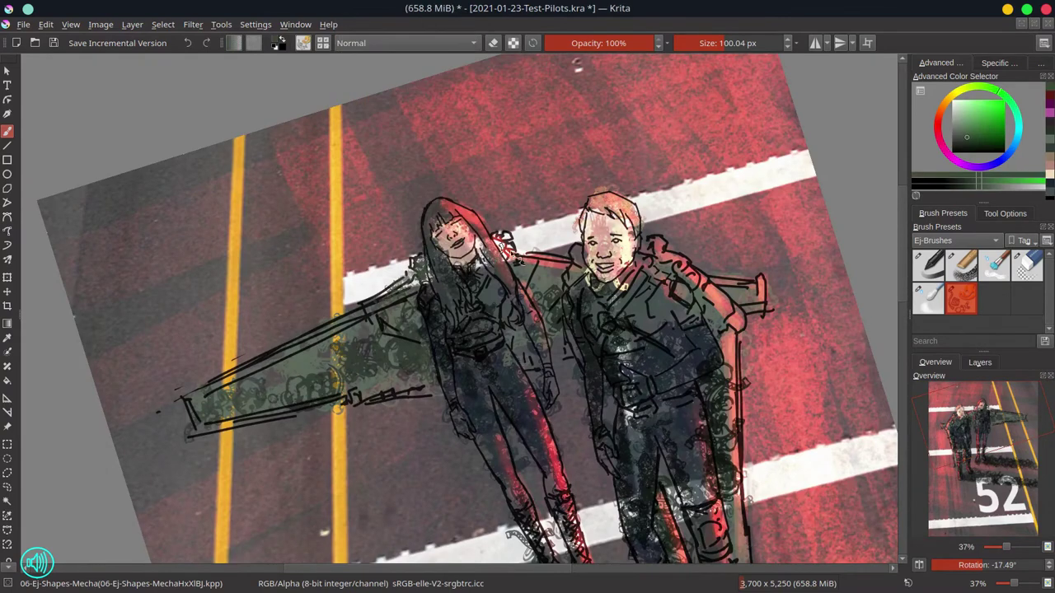
pyautogui.scroll(-3, 523, 261)
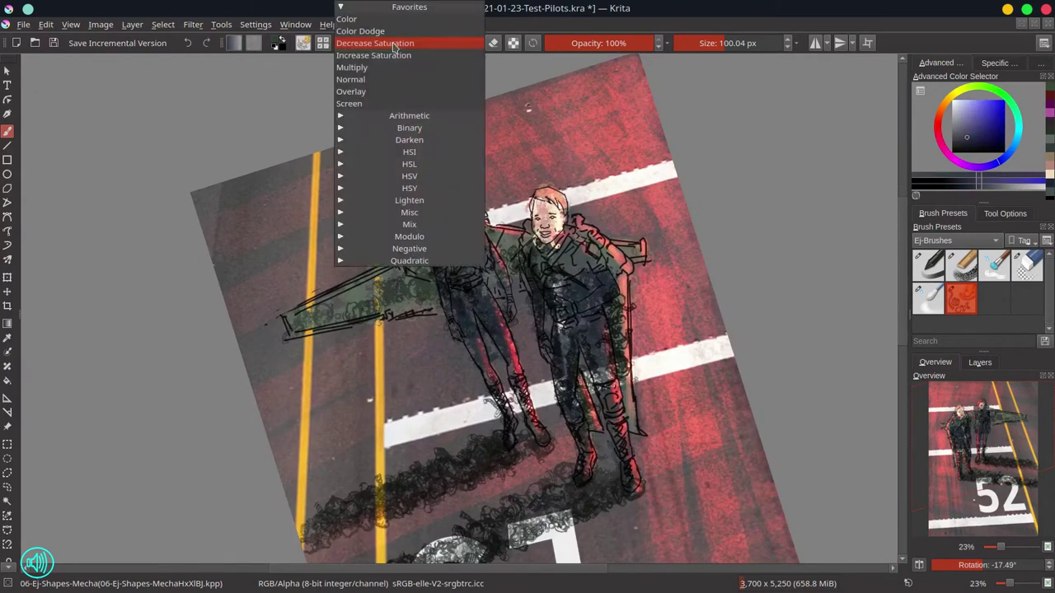
pyautogui.press('/')
pyautogui.hotkey('alt', 'shift', 'm')
pyautogui.press('[')
pyautogui.press('[')
pyautogui.press('[')
pyautogui.press('[')
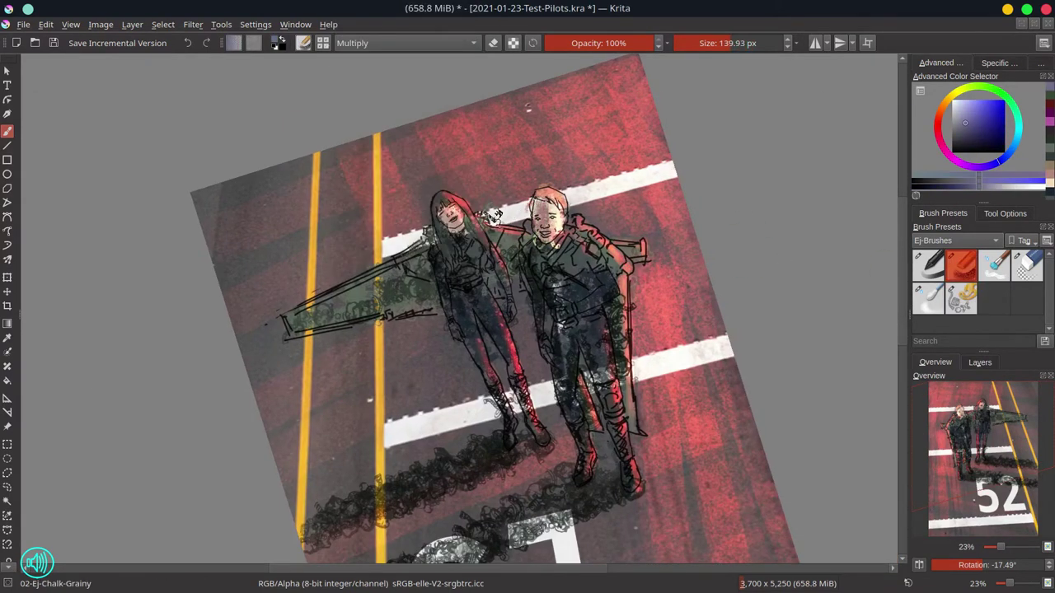
pyautogui.moveTo(292, 330); pyautogui.dragTo(494, 272)
pyautogui.hotkey('ctrl', 's')
pyautogui.press('-')
pyautogui.press('-')
pyautogui.press('-')
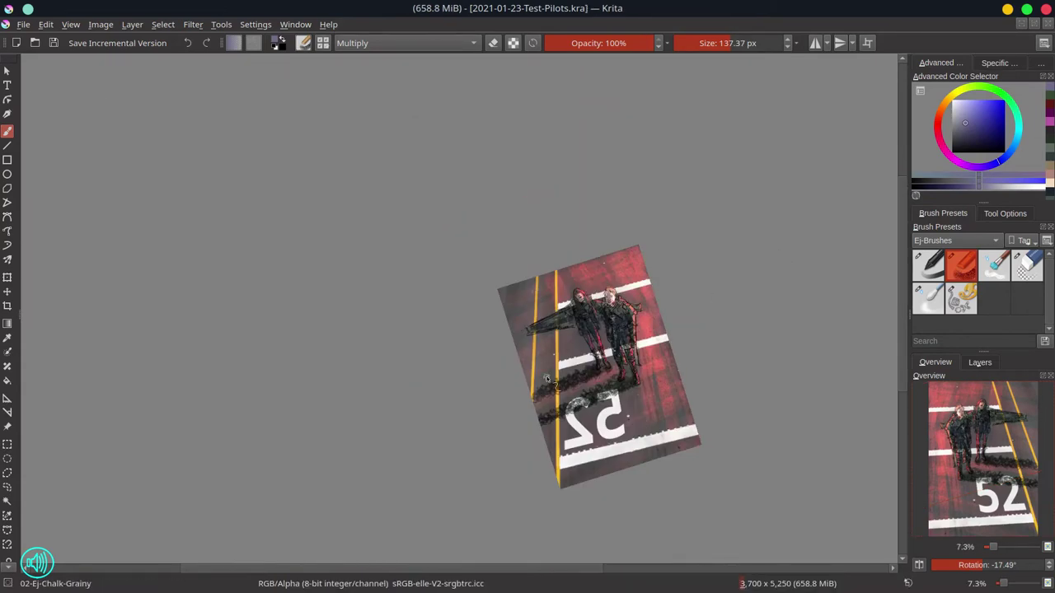
# - Freehand-select the yellow road lines and lower their saturation by -37 with HSV/HSL adjustment
pyautogui.moveTo(532, 333); pyautogui.dragTo(569, 482)
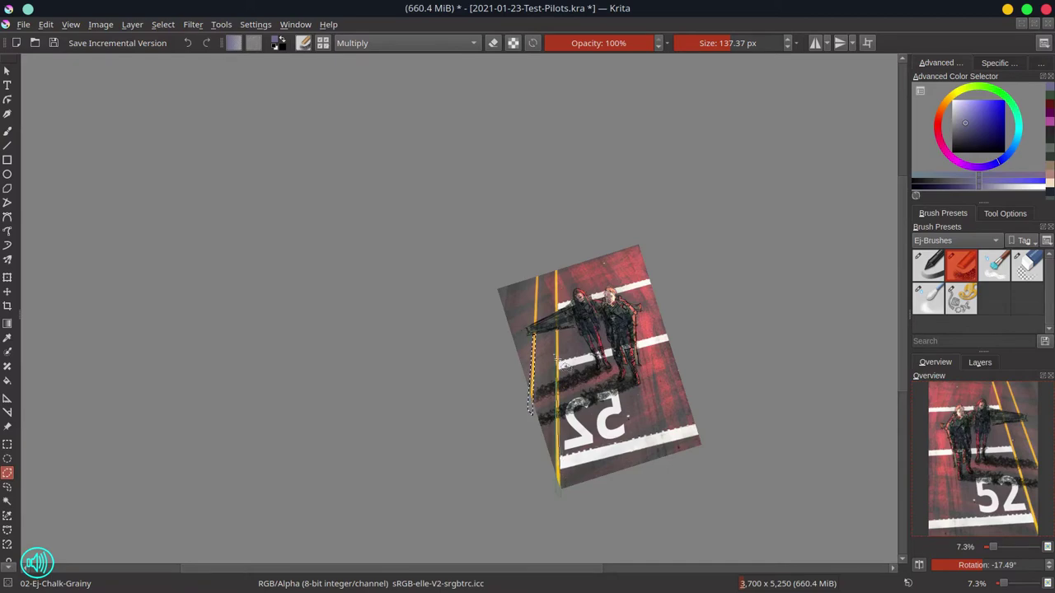
pyautogui.press('+')
pyautogui.press('+')
pyautogui.press('+')
pyautogui.press('+')
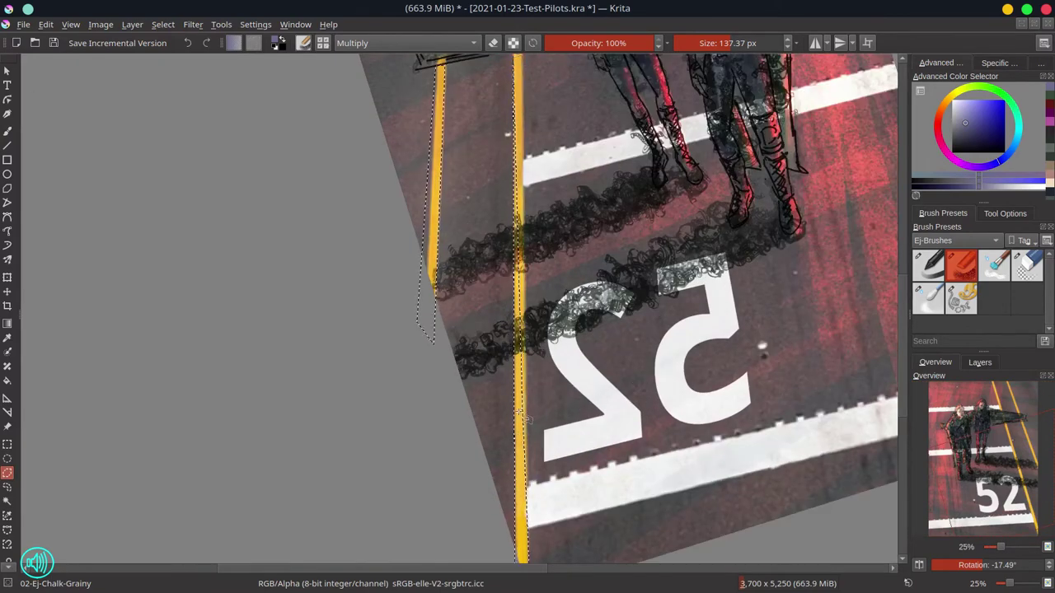
pyautogui.press('-')
pyautogui.press('-')
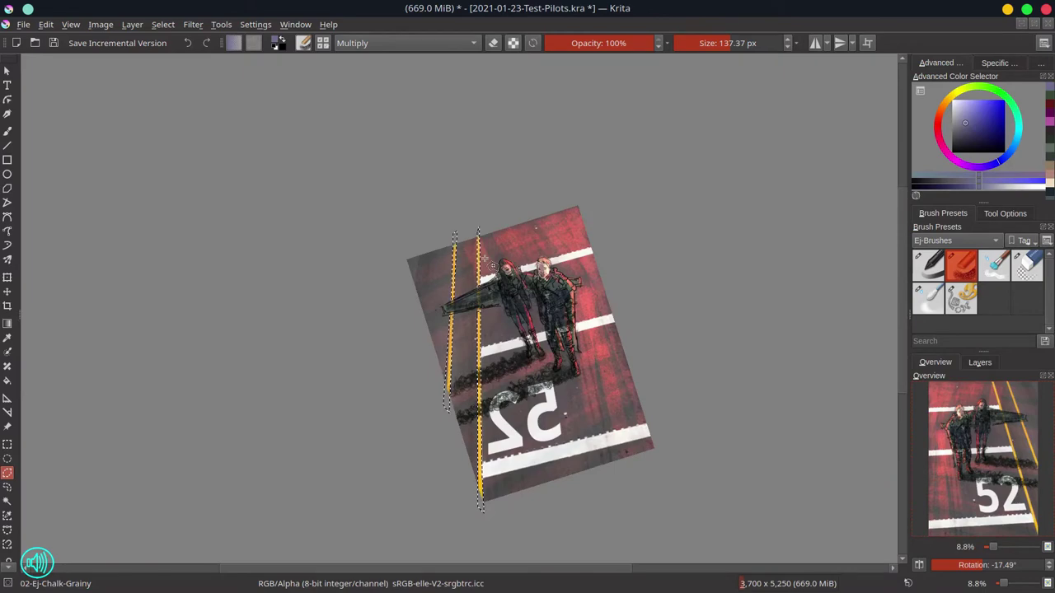
pyautogui.hotkey('ctrl', 's')
pyautogui.click(193, 24)
pyautogui.click(494, 190)
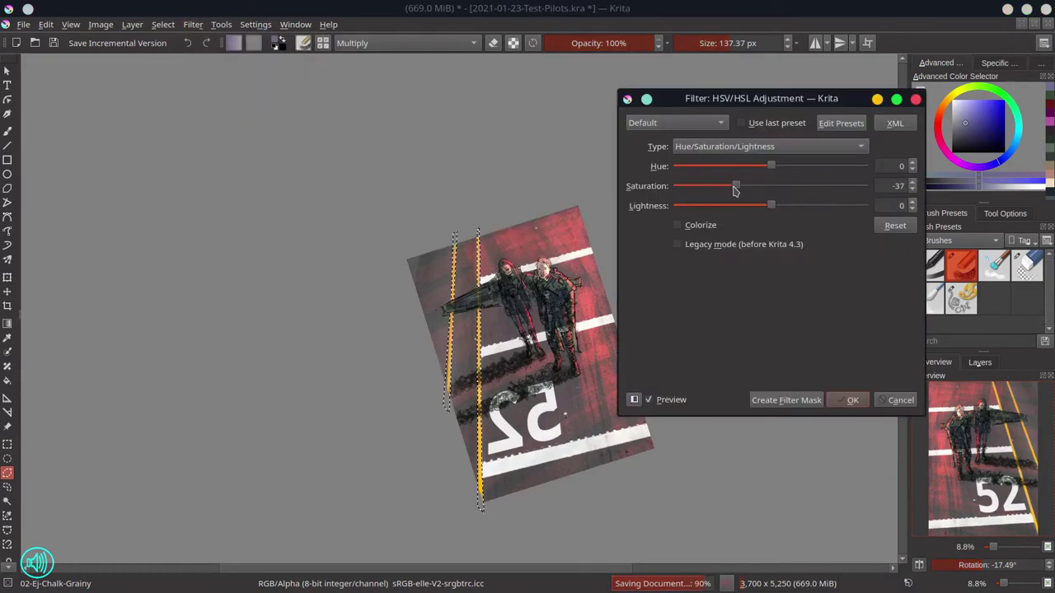
pyautogui.click(852, 400)
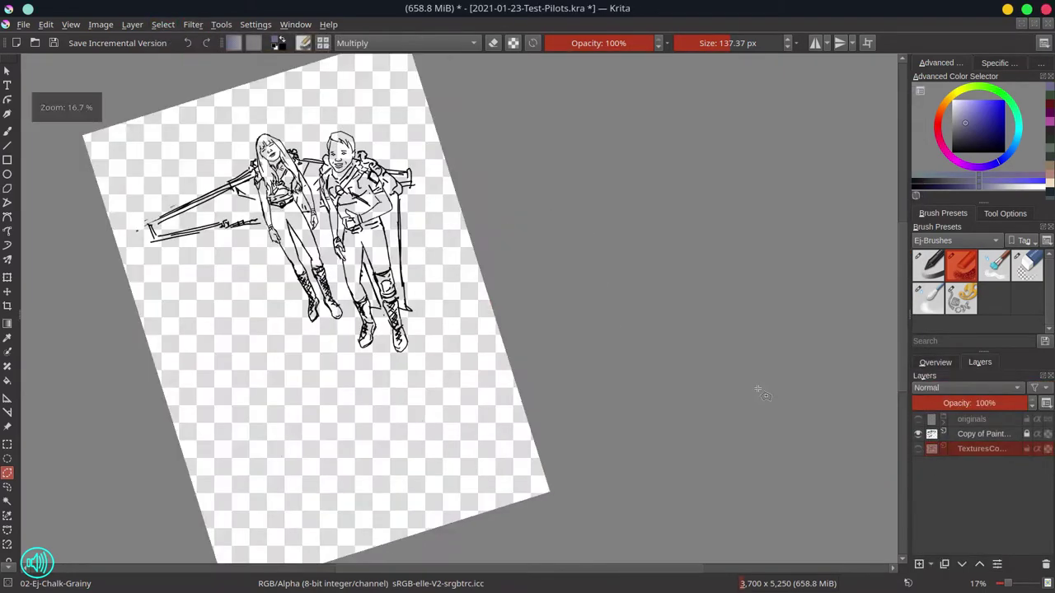
# - Reset the canvas rotation to upright, zoom in on the line art, and save
pyautogui.press('5')
pyautogui.press('+')
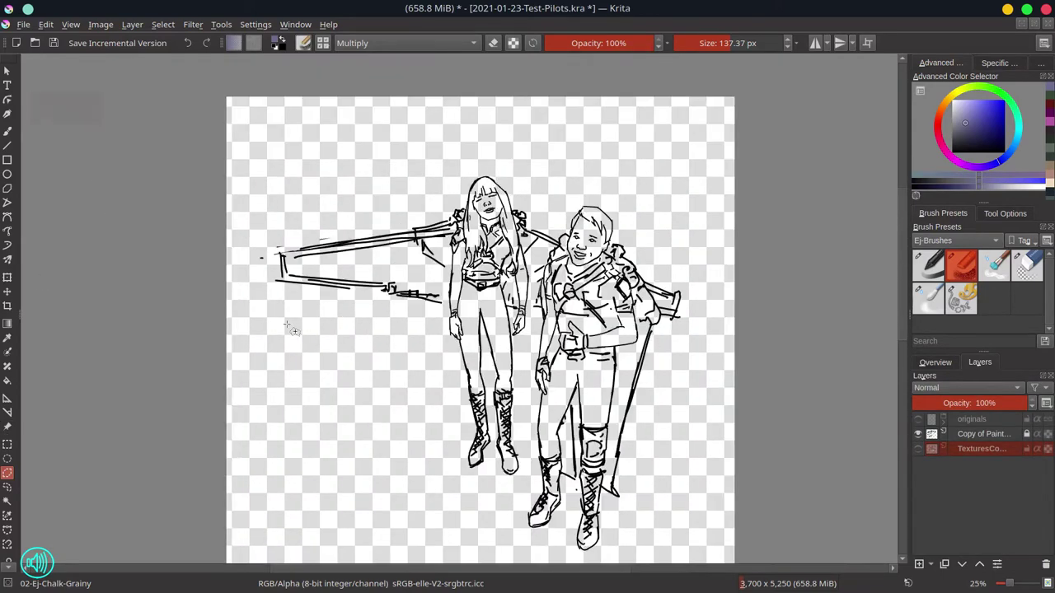
pyautogui.hotkey('ctrl', 's')
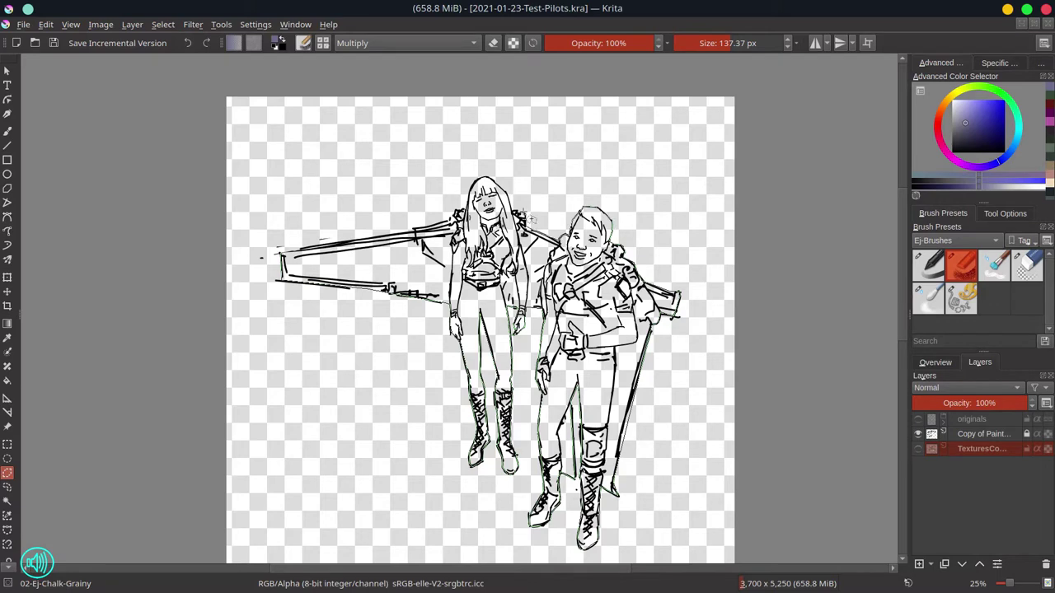
# - Close the selection around both pilots, fill it purple on a new layer, and duplicate that layer
pyautogui.doubleClick(422, 236)
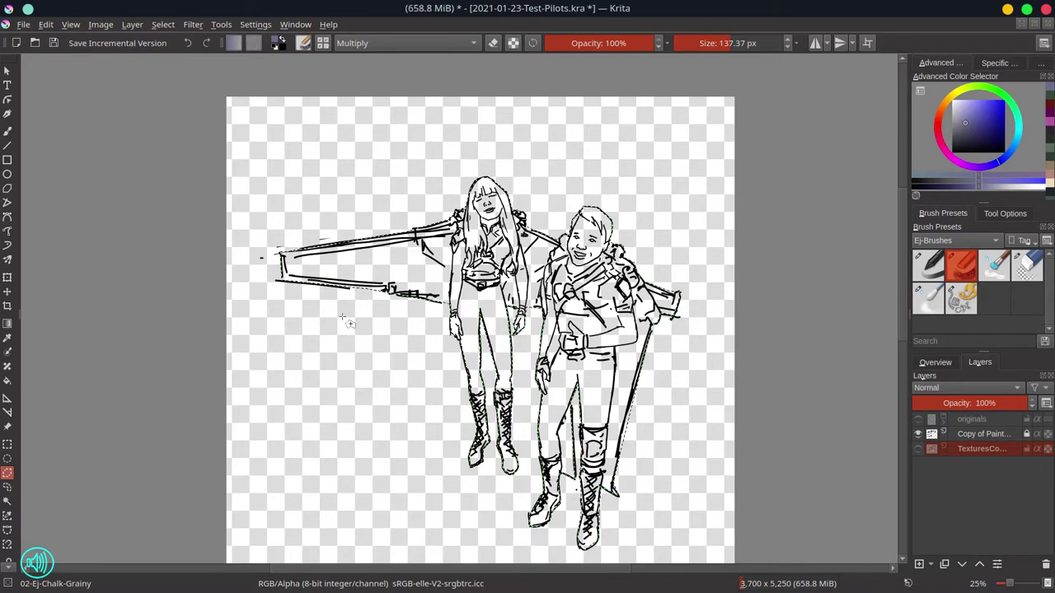
pyautogui.press('Insert')
pyautogui.press('f')
pyautogui.click(423, 236)
pyautogui.rightClick(973, 451)
pyautogui.click(900, 227)
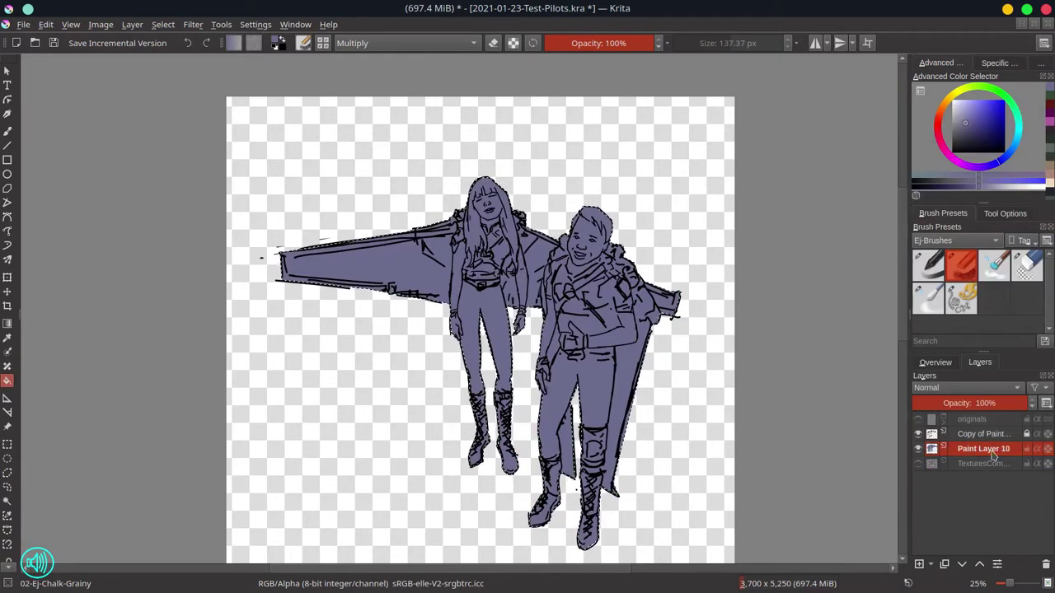
pyautogui.scroll(-2, 754, 463)
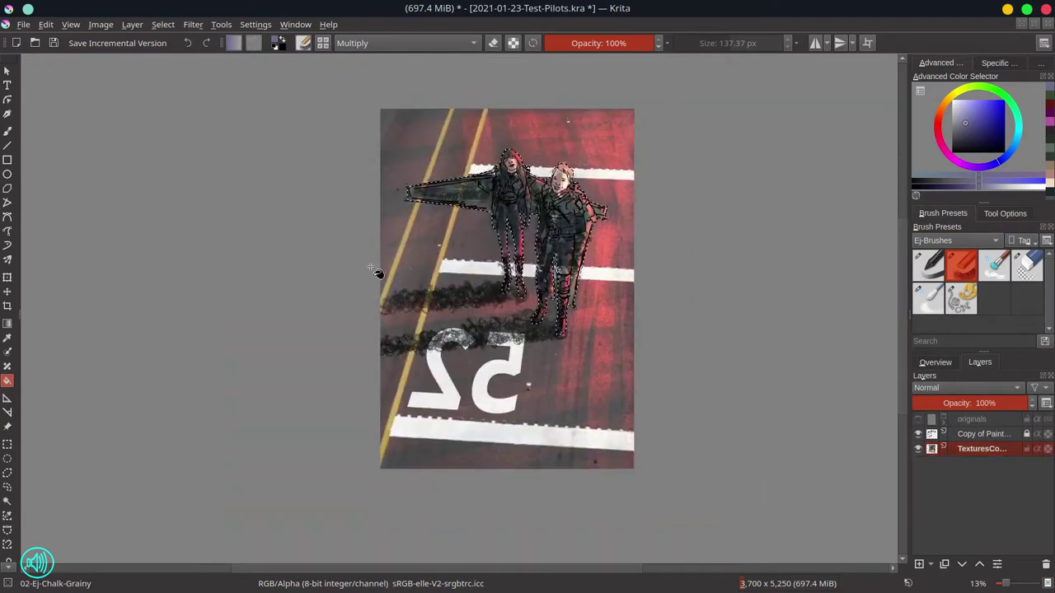
# - Apply a Color Adjustment curve on the Blue channel, raised in the midtones and upper range, to the pilots
pyautogui.click(193, 24)
pyautogui.moveTo(247, 75)
pyautogui.click(530, 239)
pyautogui.click(697, 149)
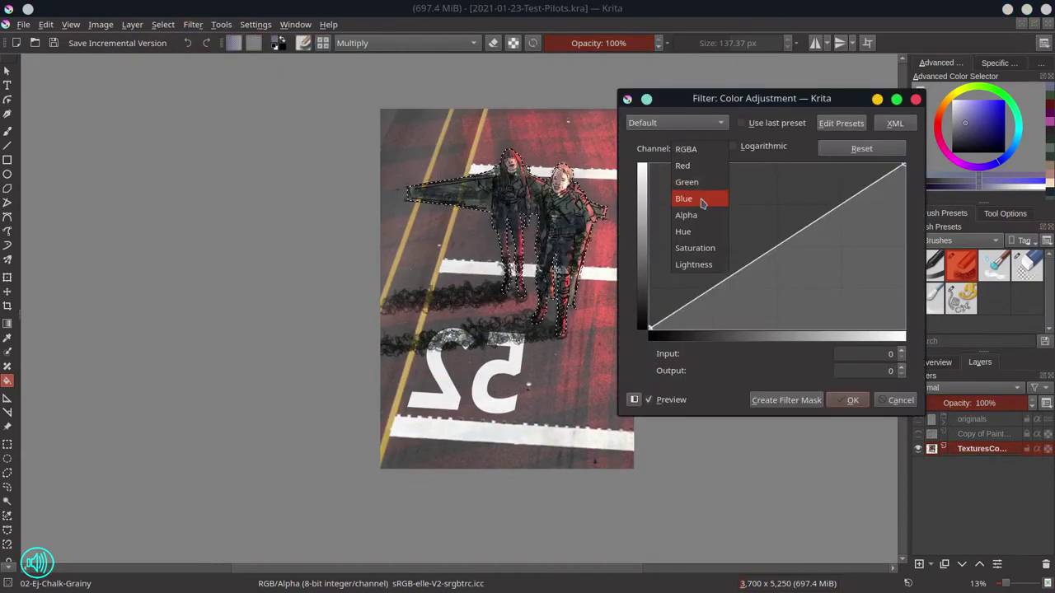
pyautogui.click(684, 200)
pyautogui.moveTo(798, 232); pyautogui.dragTo(798, 213)
pyautogui.click(693, 299)
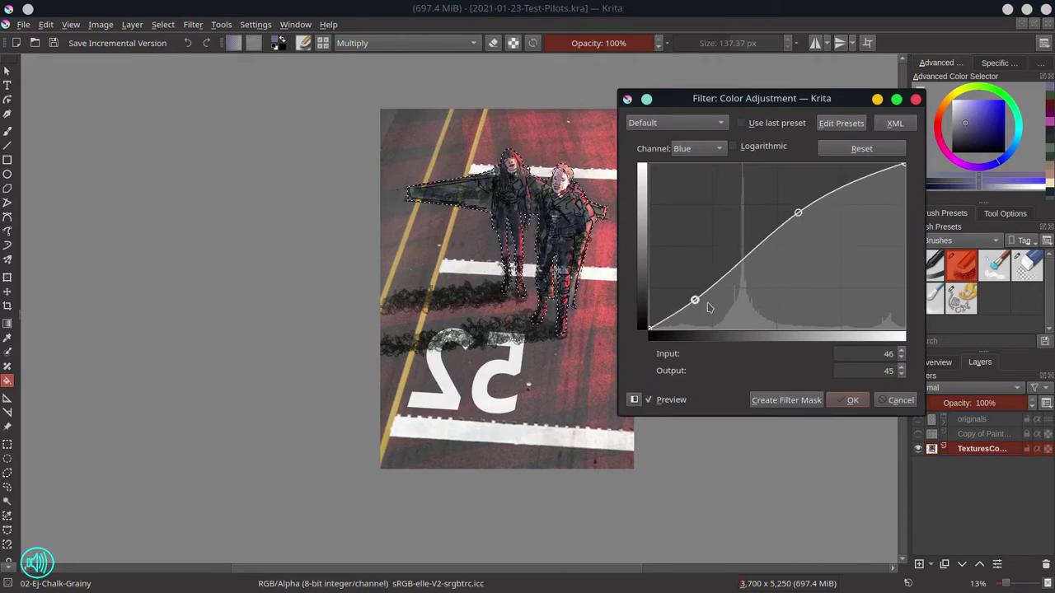
pyautogui.press('Delete')
pyautogui.click(851, 184)
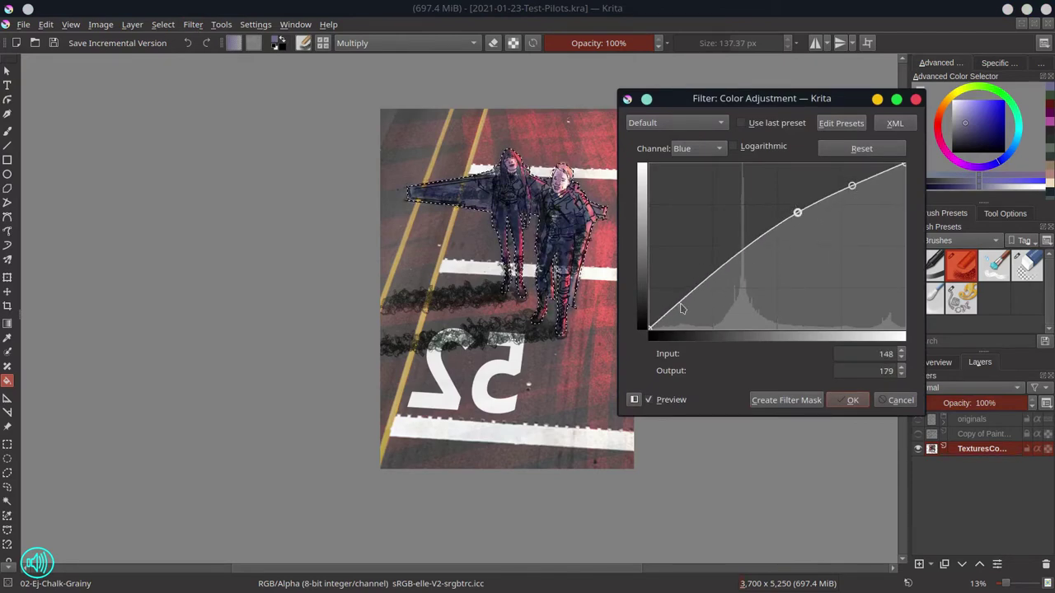
pyautogui.click(852, 400)
pyautogui.click(935, 362)
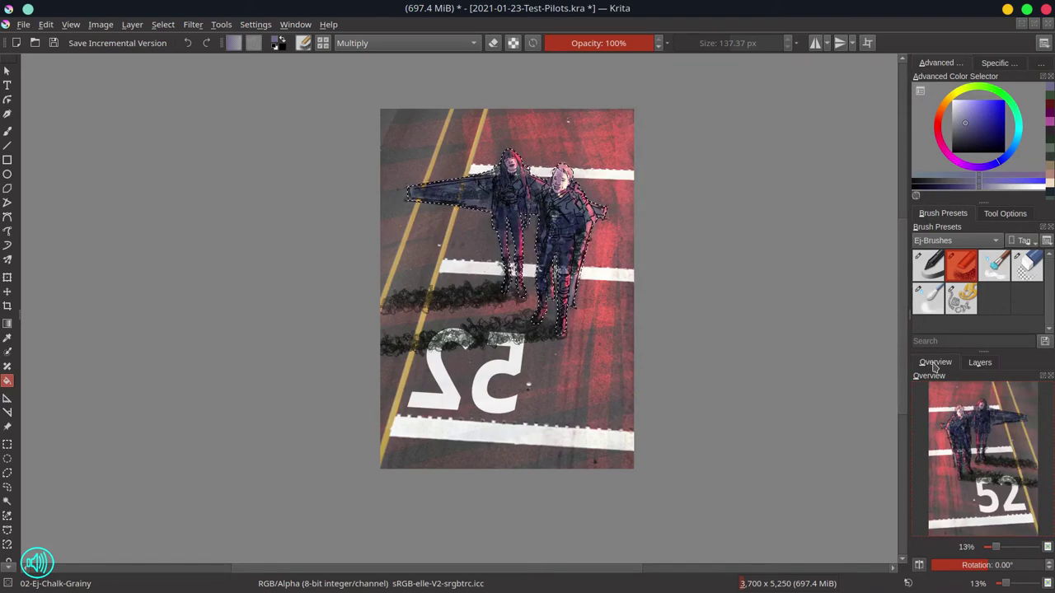
# - Undo the blue curves filter from the Edit menu
pyautogui.scroll(3, 495, 227)
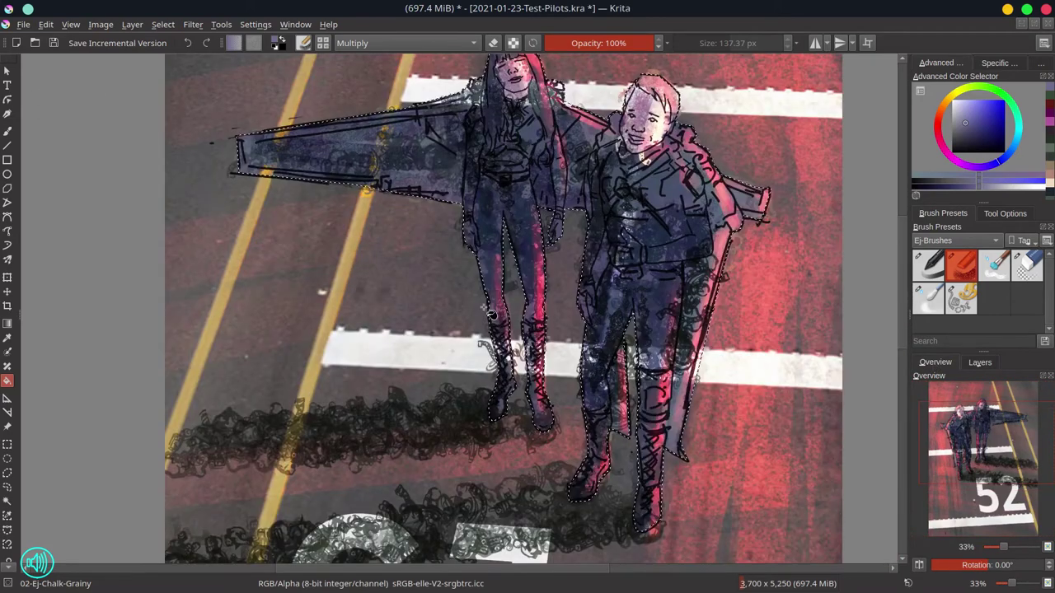
pyautogui.click(45, 24)
pyautogui.click(82, 41)
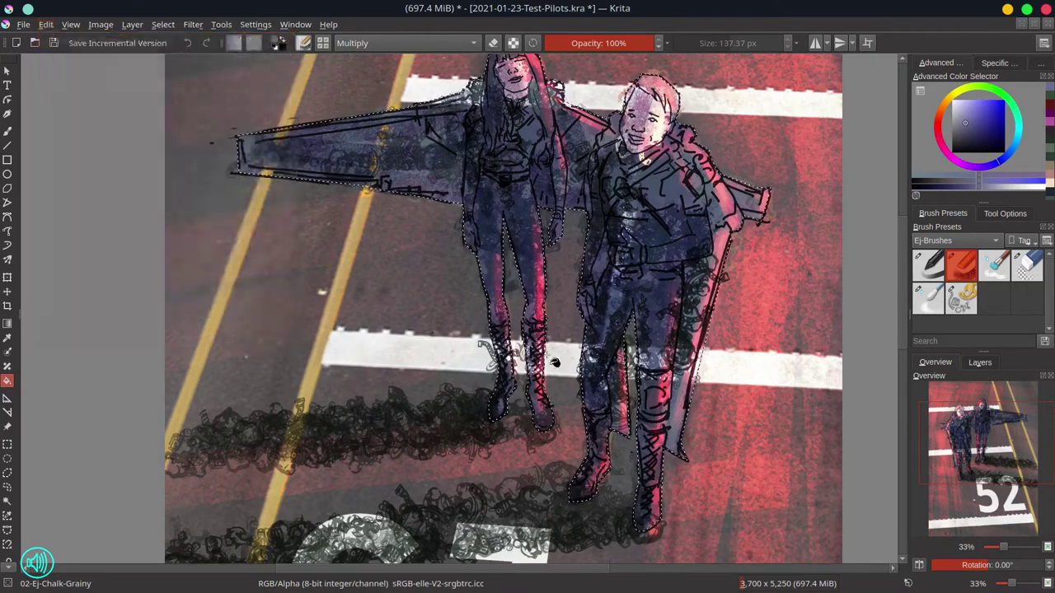
pyautogui.click(980, 363)
pyautogui.click(1004, 213)
pyautogui.click(8, 472)
# - Switch back to the brush, make it smaller, and save the painting
pyautogui.press('b')
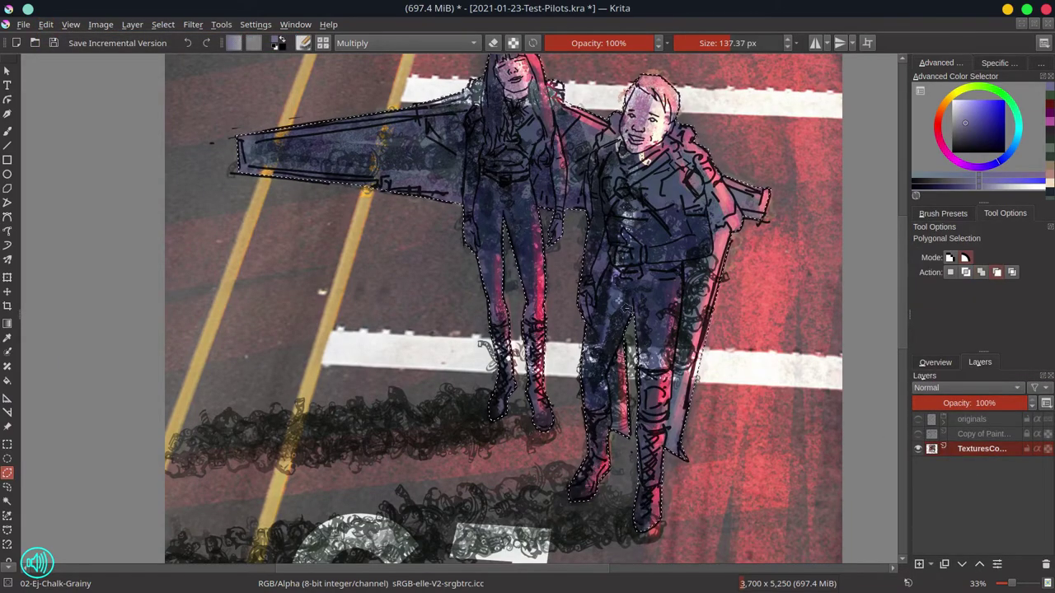
pyautogui.click(943, 213)
pyautogui.hotkey('ctrl', 's')
pyautogui.press('[')
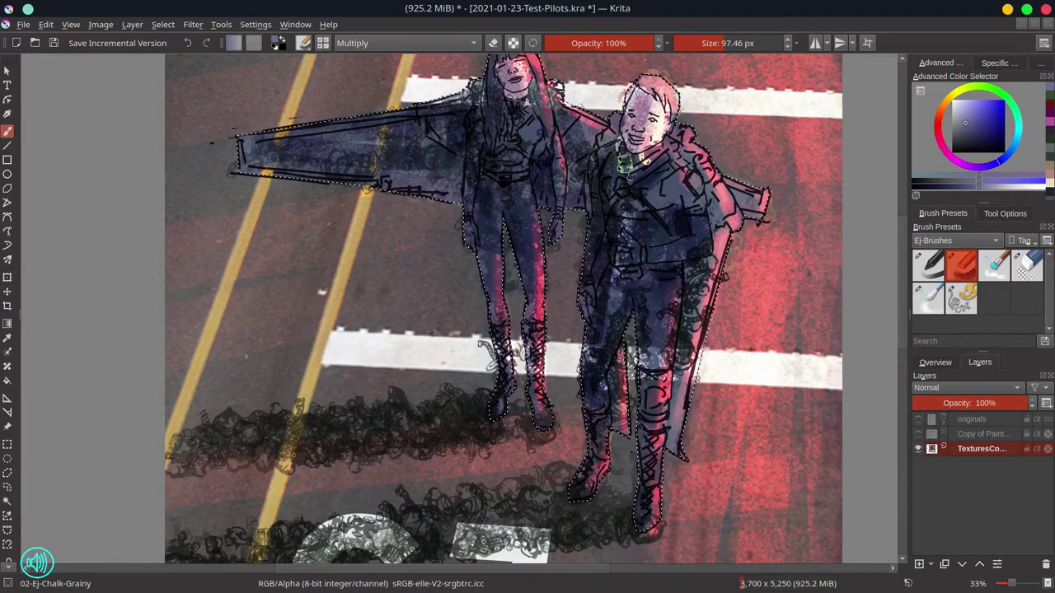
pyautogui.hotkey('ctrl', 's')
pyautogui.click(935, 363)
pyautogui.scroll(-2, 702, 367)
# - Invert the selection so the pilots are protected from painting
pyautogui.scroll(-1, 767, 390)
pyautogui.click(101, 24)
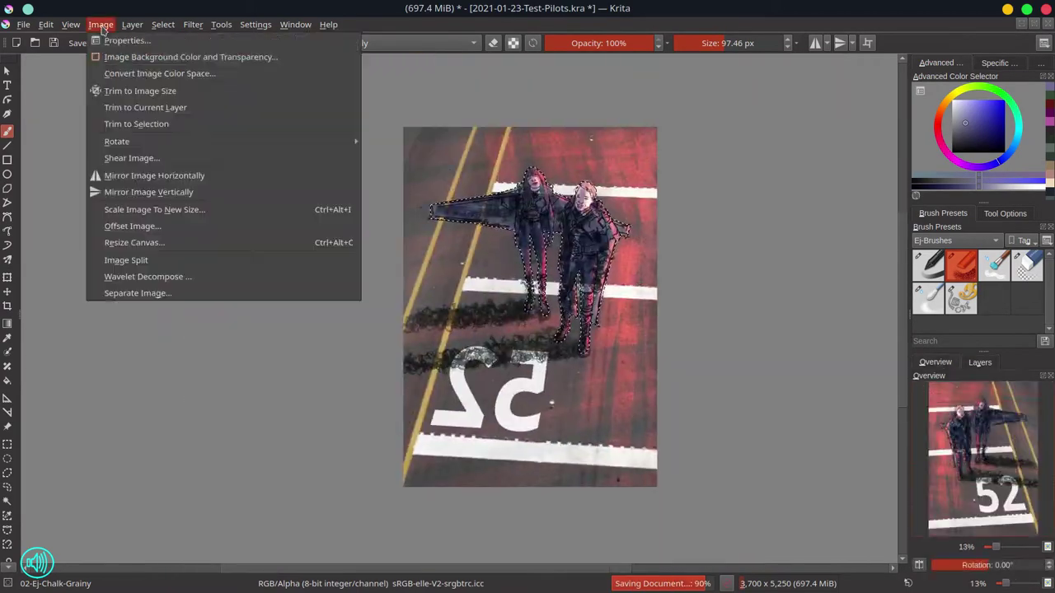
pyautogui.click(198, 91)
# - Size the Blender-Textured-Soft brush and paint red strokes around the right pilot's legs
pyautogui.press('.')
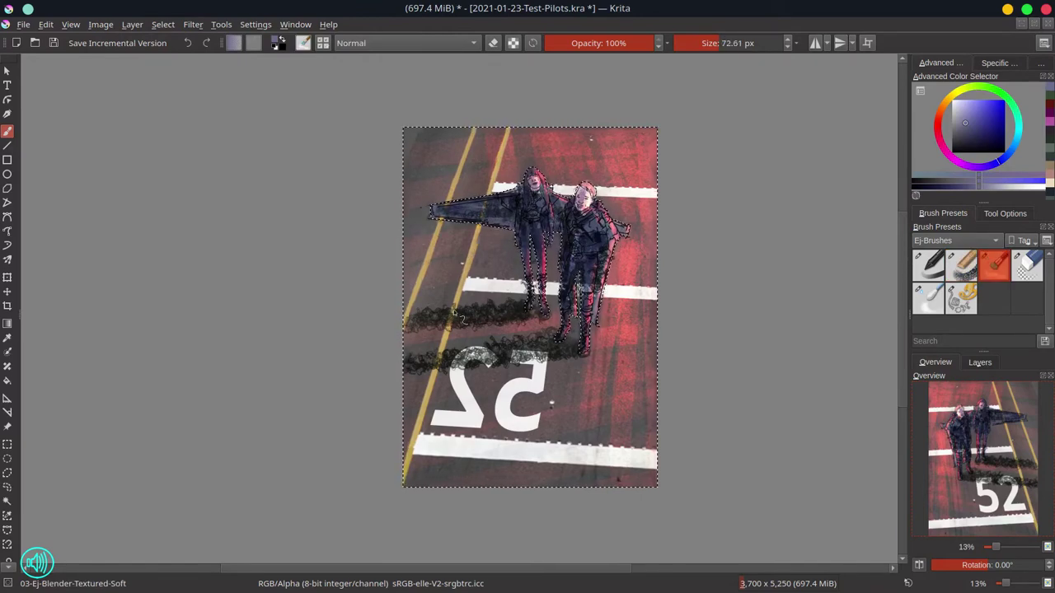
pyautogui.press(']')
pyautogui.press(']')
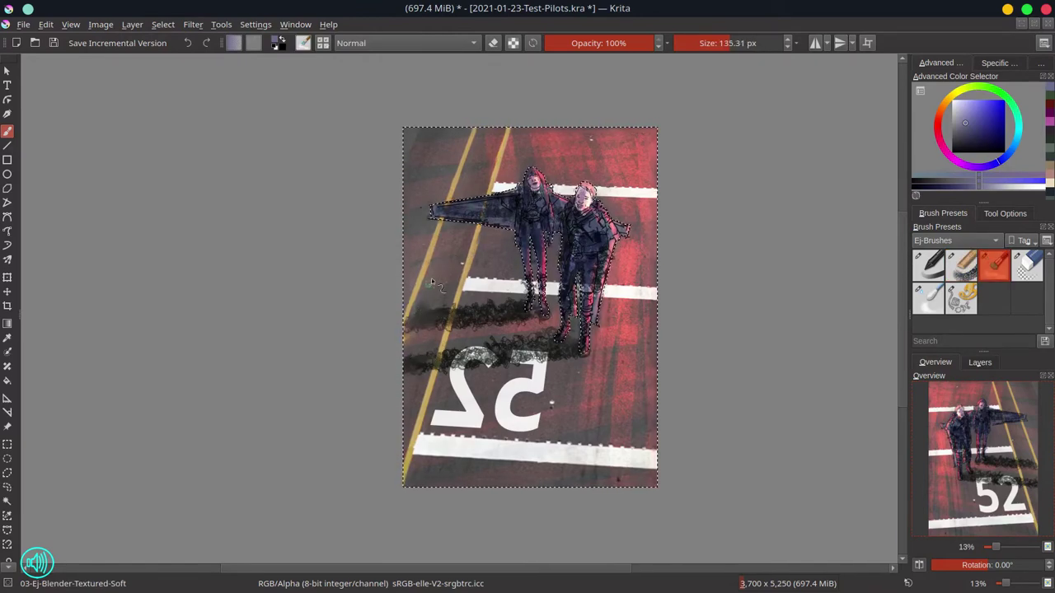
pyautogui.press(']')
pyautogui.press(']')
pyautogui.press(']')
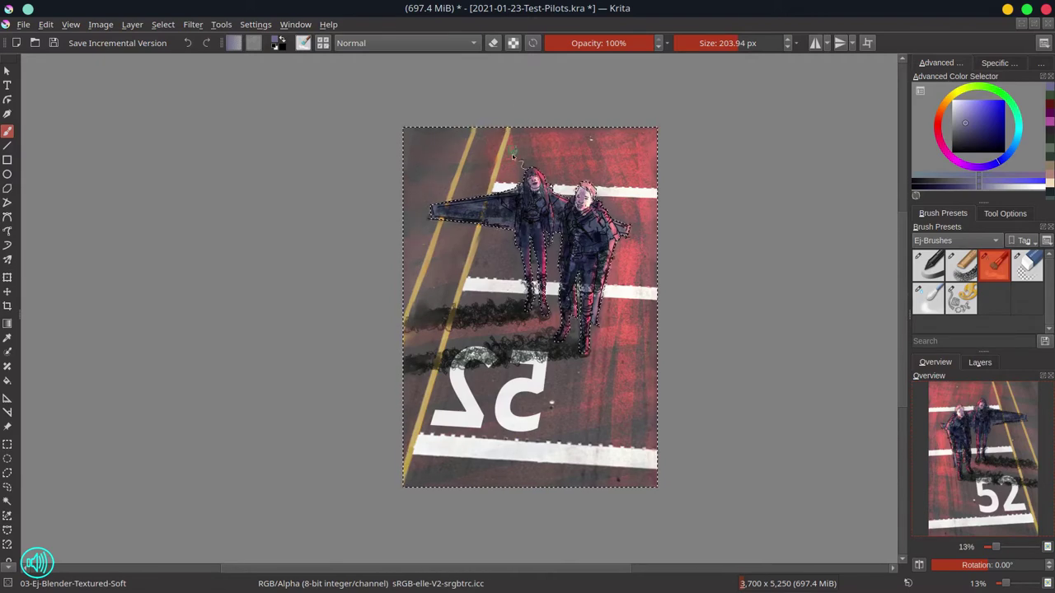
pyautogui.press('[')
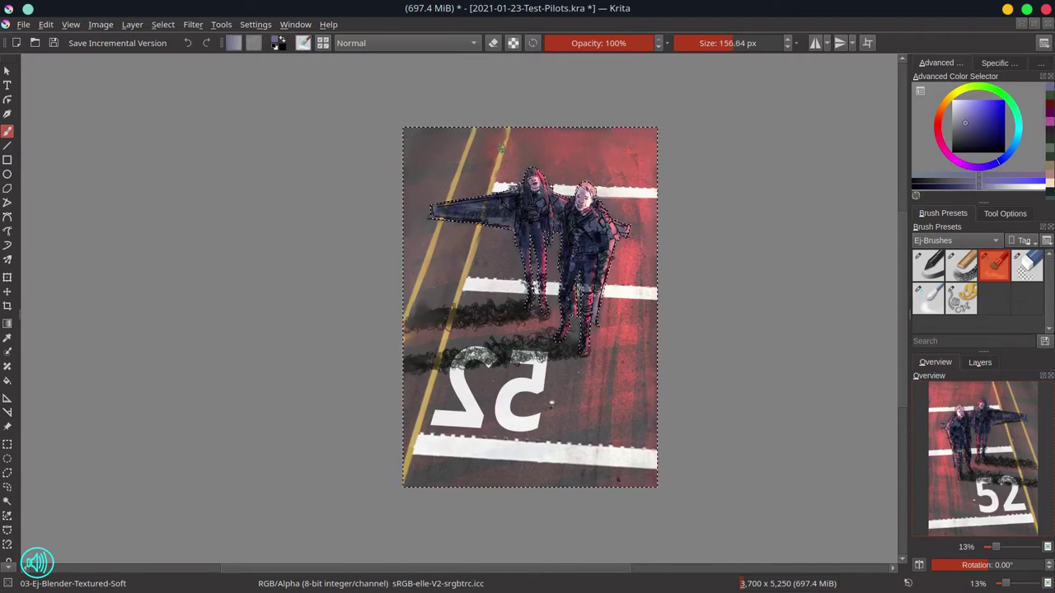
pyautogui.press(']')
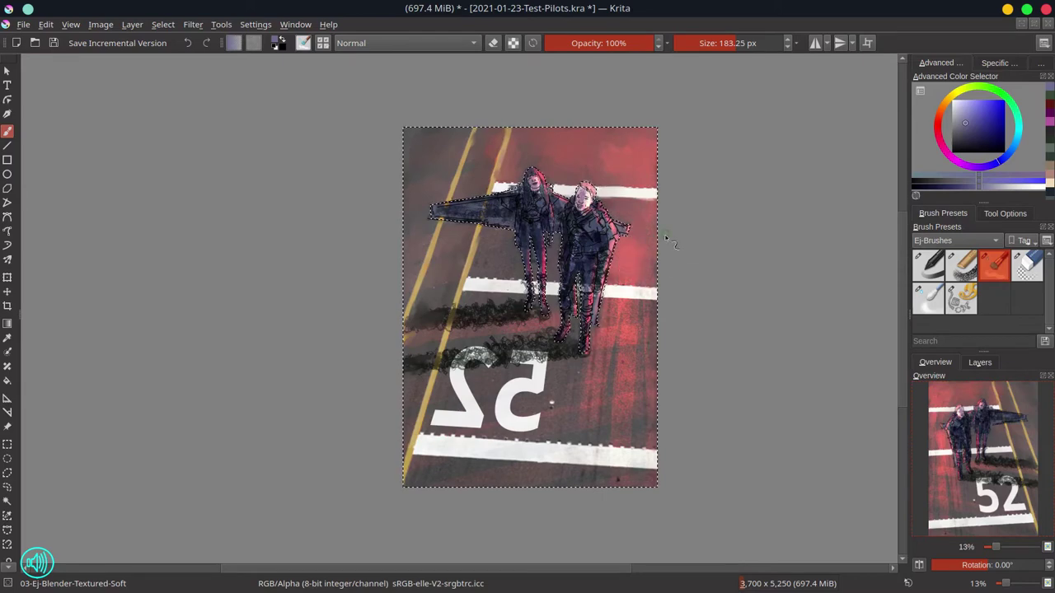
pyautogui.press('/')
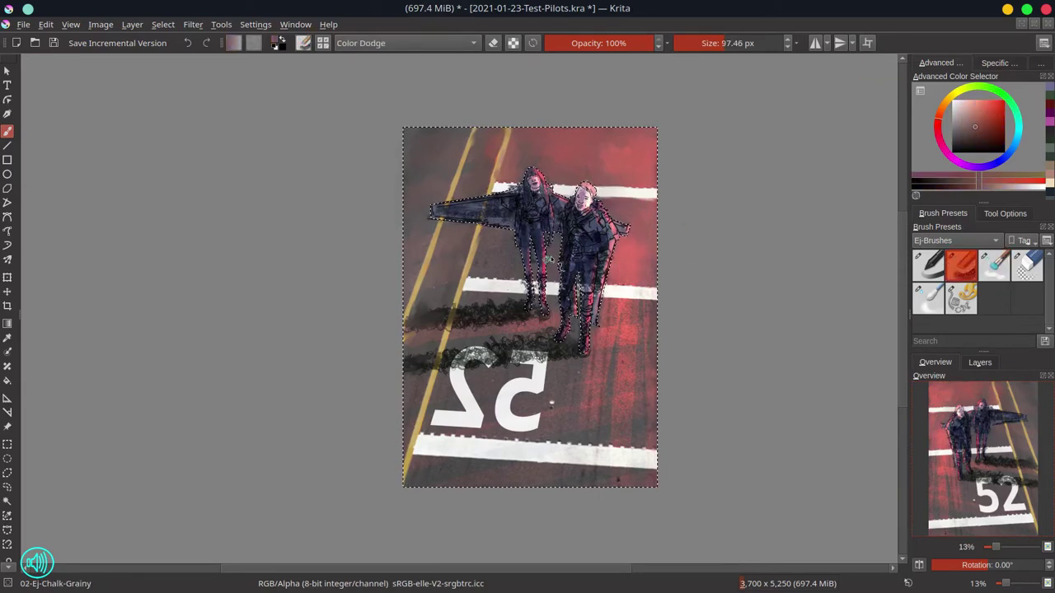
pyautogui.press('/')
pyautogui.press('[')
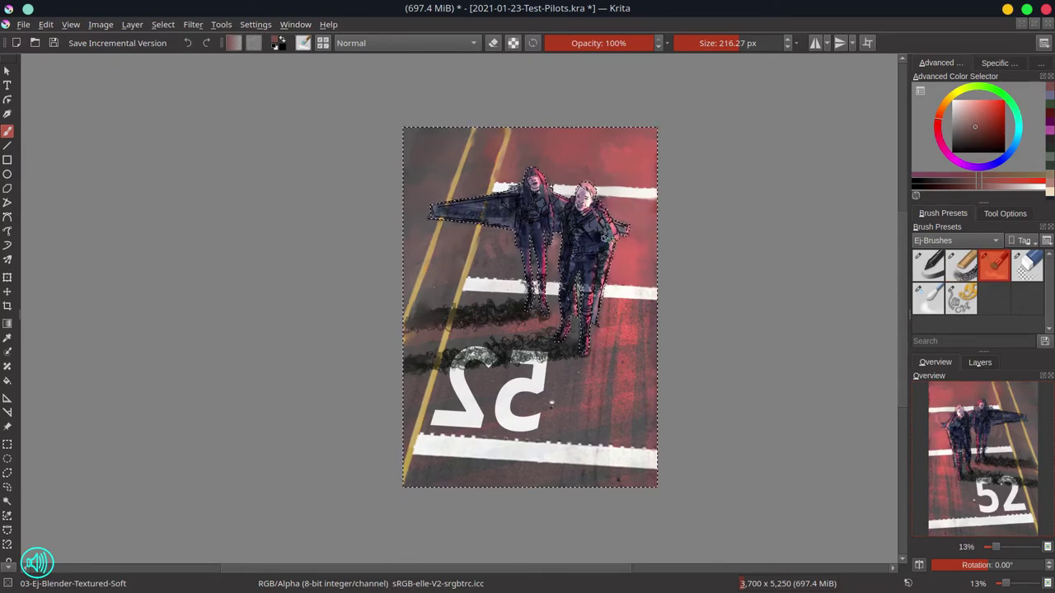
pyautogui.press('[')
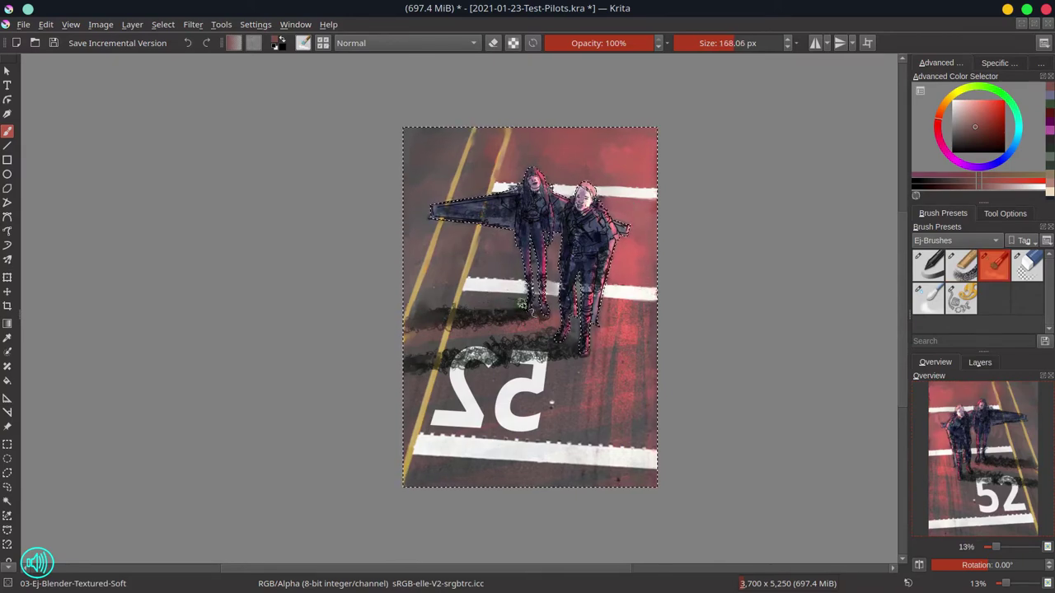
pyautogui.press(']')
pyautogui.press(']')
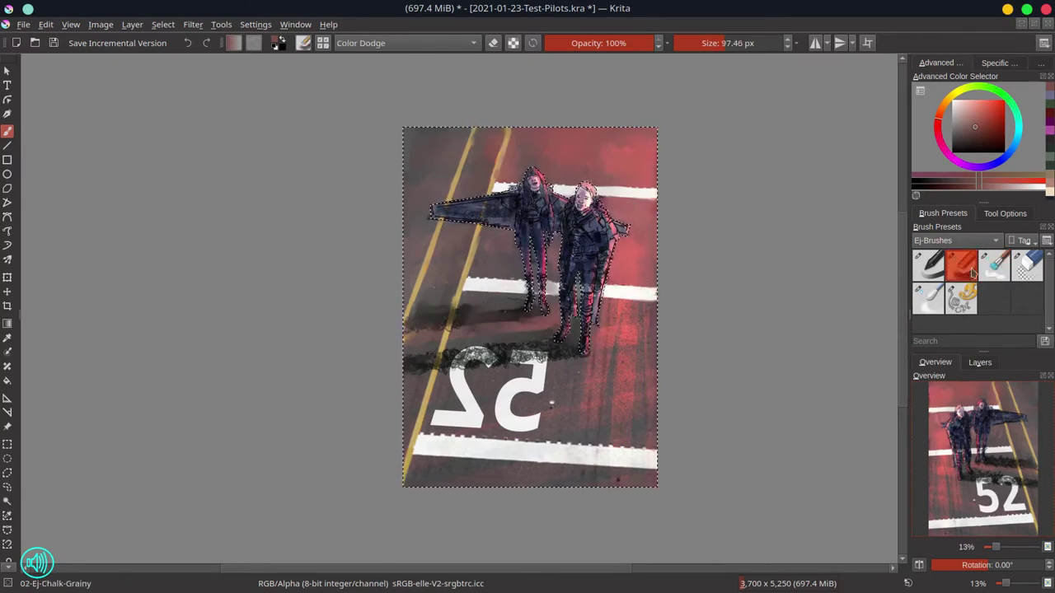
pyautogui.moveTo(577, 276)
pyautogui.mouseDown()
pyautogui.moveTo(586, 334)
pyautogui.moveTo(614, 338)
pyautogui.moveTo(626, 190)
pyautogui.moveTo(643, 330)
pyautogui.moveTo(626, 165)
pyautogui.moveTo(576, 313)
pyautogui.mouseUp()
# - Paint over the white 52 shadow in light grey
pyautogui.press('[')
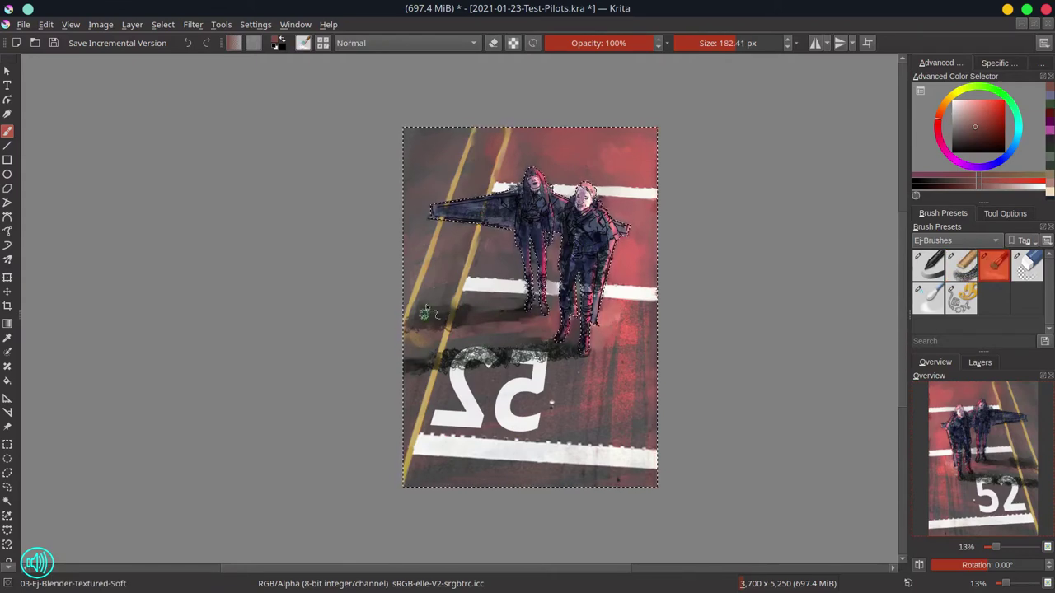
pyautogui.moveTo(438, 363)
pyautogui.mouseDown()
pyautogui.moveTo(499, 362)
pyautogui.moveTo(420, 362)
pyautogui.moveTo(428, 330)
pyautogui.mouseUp()
pyautogui.press(']')
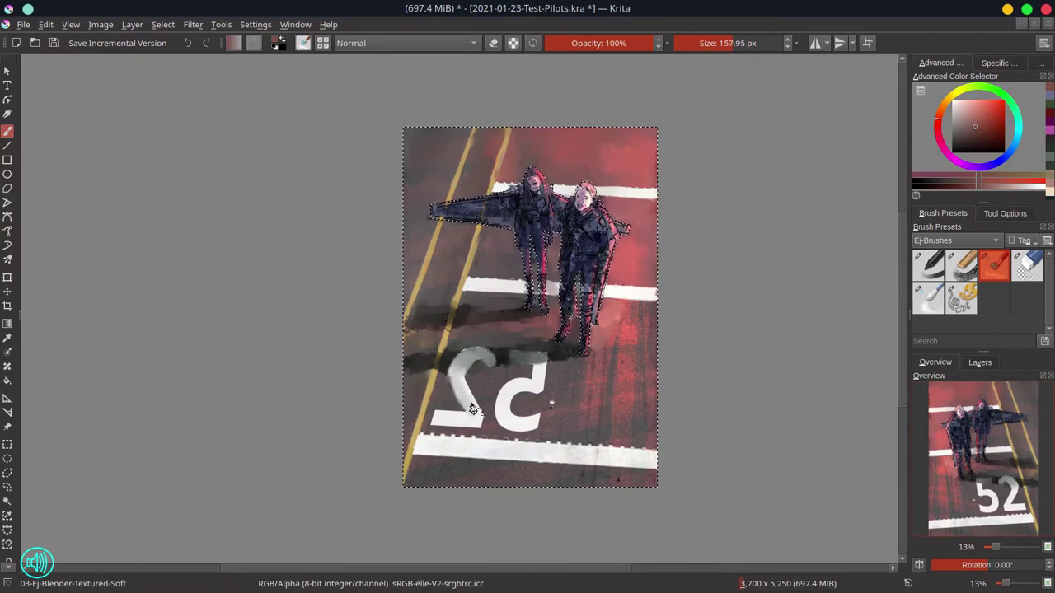
pyautogui.moveTo(461, 375)
pyautogui.mouseDown()
pyautogui.moveTo(474, 412)
pyautogui.moveTo(515, 395)
pyautogui.moveTo(578, 352)
pyautogui.moveTo(627, 281)
pyautogui.moveTo(527, 264)
pyautogui.moveTo(515, 248)
pyautogui.mouseUp()
# - Add pink chalk paint around both pilots' legs, blend it with a sampled colour, and save
pyautogui.press('/')
pyautogui.moveTo(610, 247)
pyautogui.mouseDown()
pyautogui.moveTo(580, 346)
pyautogui.moveTo(540, 305)
pyautogui.moveTo(537, 347)
pyautogui.moveTo(577, 284)
pyautogui.moveTo(614, 346)
pyautogui.mouseUp()
pyautogui.keyDown('ctrl'); pyautogui.click(564, 372); pyautogui.keyUp('ctrl')
pyautogui.press('/')
pyautogui.moveTo(569, 271)
pyautogui.mouseDown()
pyautogui.moveTo(634, 329)
pyautogui.moveTo(576, 313)
pyautogui.moveTo(655, 346)
pyautogui.moveTo(568, 296)
pyautogui.mouseUp()
pyautogui.hotkey('ctrl', 's')
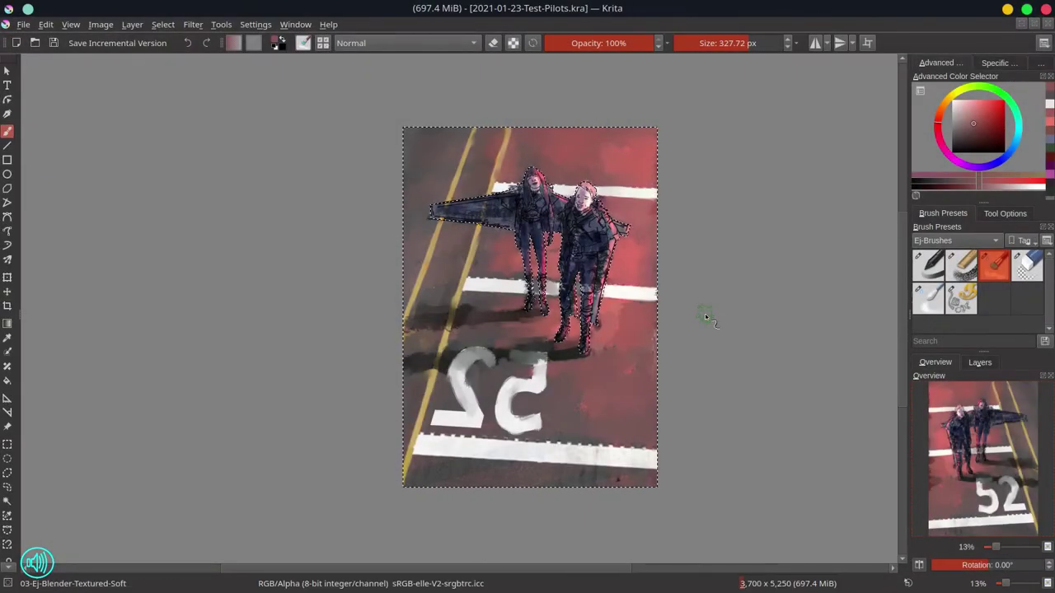
# - Blend near the lower-left of the 52, soften the lower white stripe's bottom edge, and save
pyautogui.press('[')
pyautogui.press('[')
pyautogui.press('[')
pyautogui.press('[')
pyautogui.press('[')
pyautogui.moveTo(499, 428)
pyautogui.mouseDown()
pyautogui.moveTo(482, 433)
pyautogui.moveTo(421, 402)
pyautogui.mouseUp()
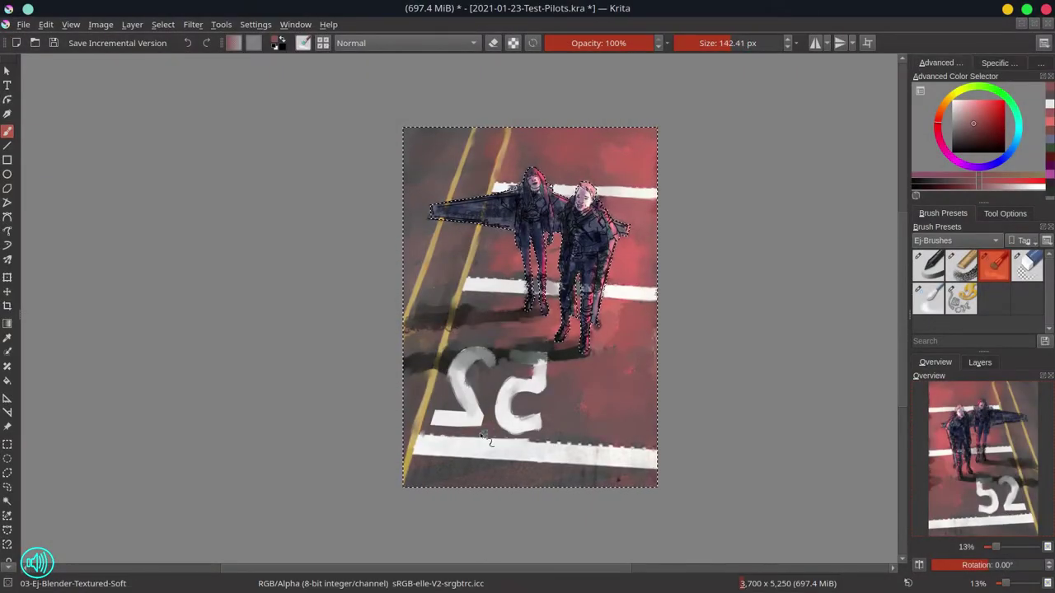
pyautogui.press(']')
pyautogui.press(']')
pyautogui.moveTo(555, 456)
pyautogui.mouseDown()
pyautogui.moveTo(512, 469)
pyautogui.moveTo(536, 478)
pyautogui.moveTo(481, 464)
pyautogui.mouseUp()
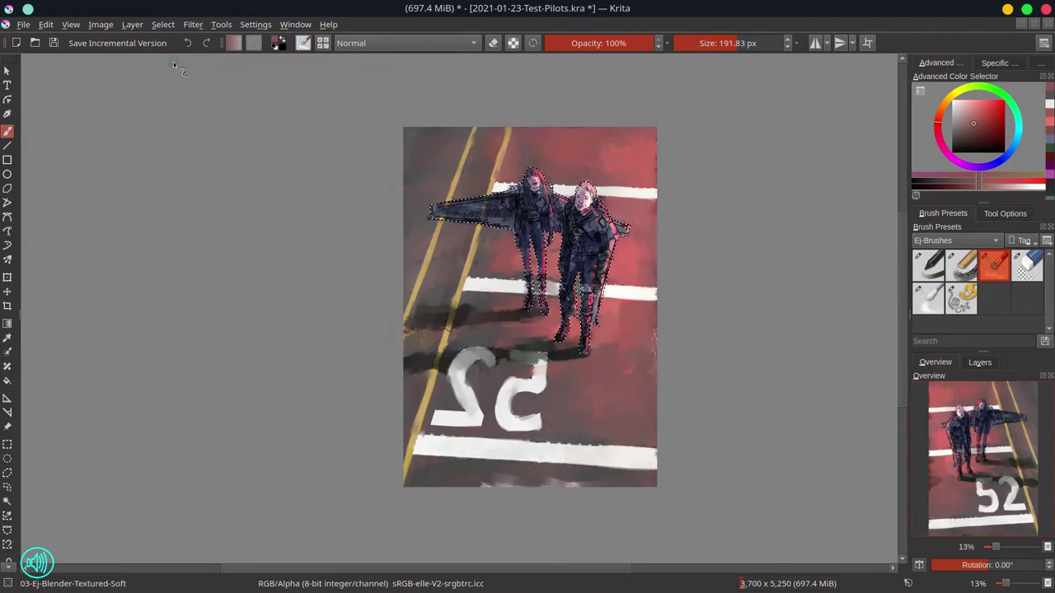
pyautogui.hotkey('ctrl', 's')
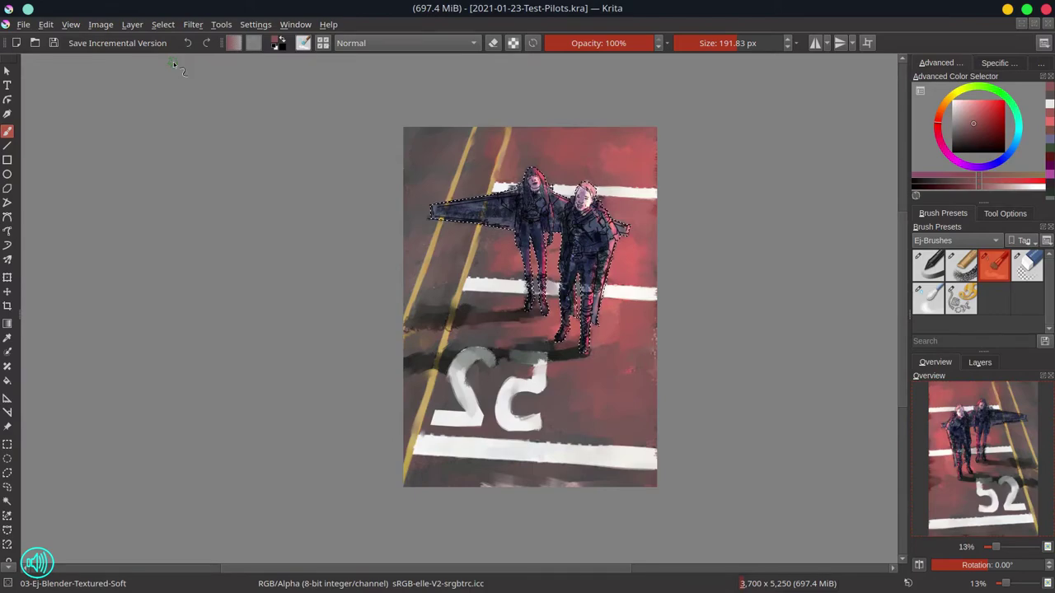
# - Zoom in and repaint the man's chest and the woman's arm with Chalk-Grainy paint
pyautogui.scroll(5, 570, 226)
pyautogui.press('/')
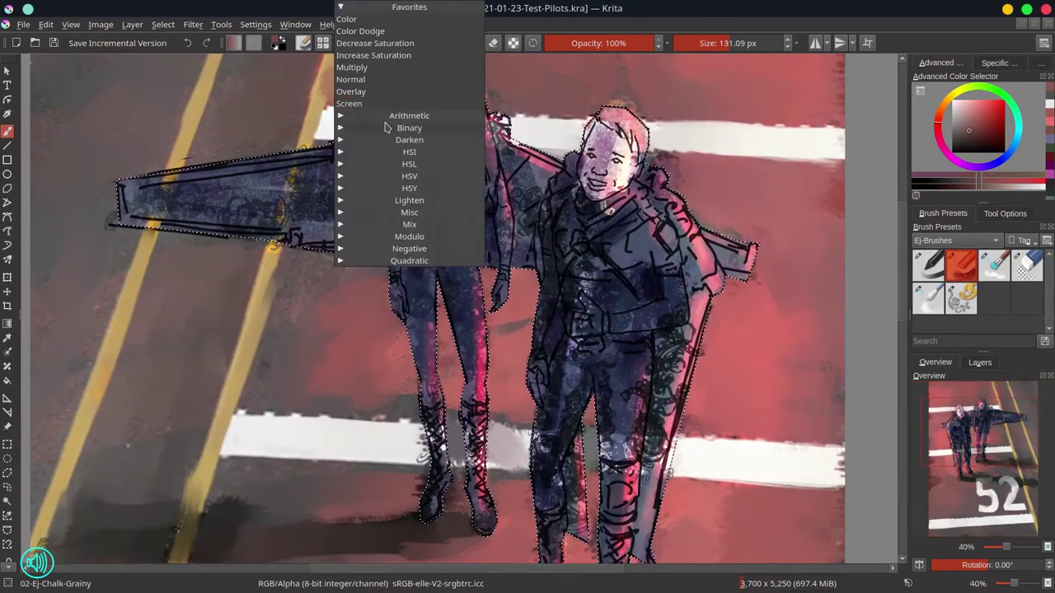
pyautogui.moveTo(585, 300)
pyautogui.mouseDown()
pyautogui.moveTo(621, 318)
pyautogui.moveTo(570, 218)
pyautogui.moveTo(730, 248)
pyautogui.moveTo(463, 173)
pyautogui.moveTo(437, 135)
pyautogui.moveTo(512, 217)
pyautogui.mouseUp()
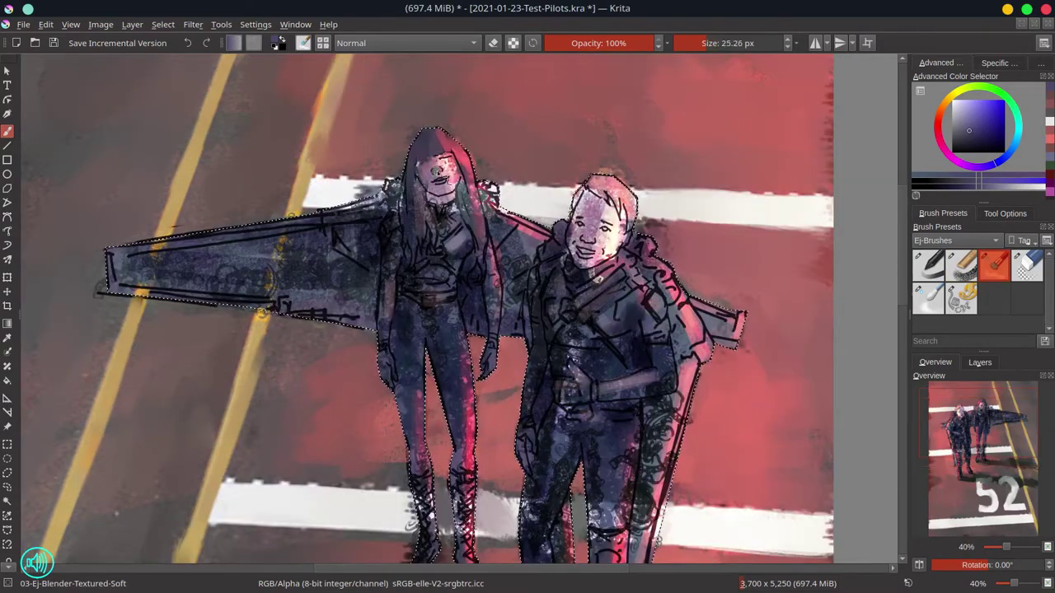
pyautogui.press('/')
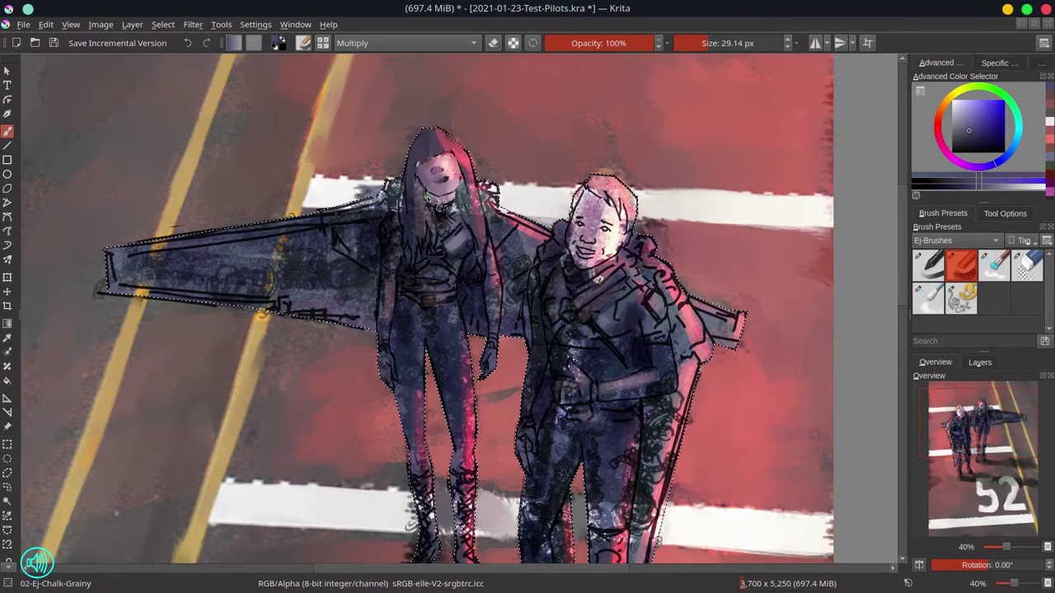
pyautogui.click(995, 264)
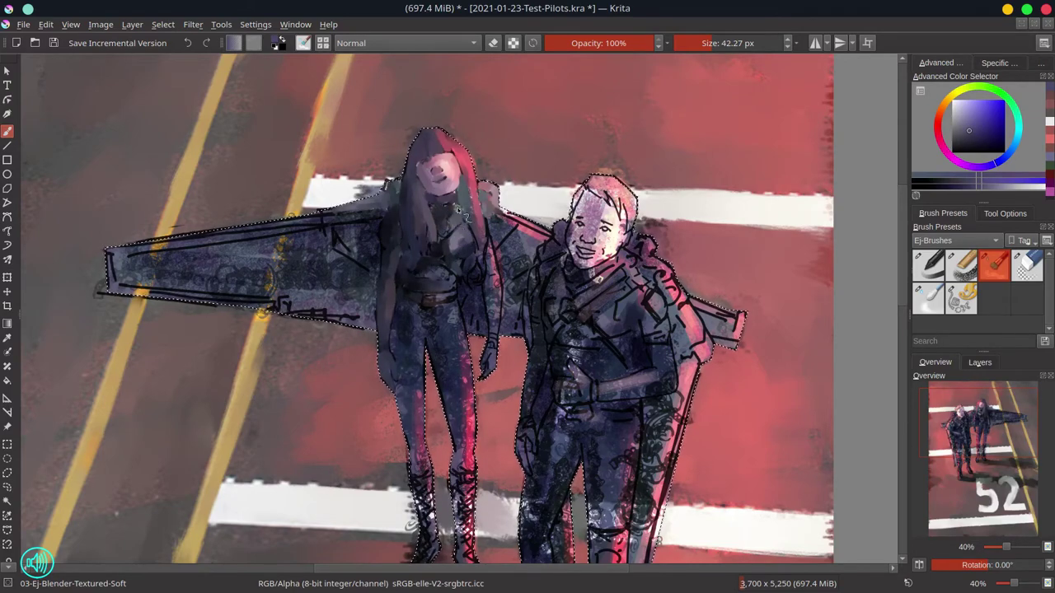
# - Alternate the chalk and soft blender brushes for glowing highlights and softer tones on the woman and wing
pyautogui.press('/')
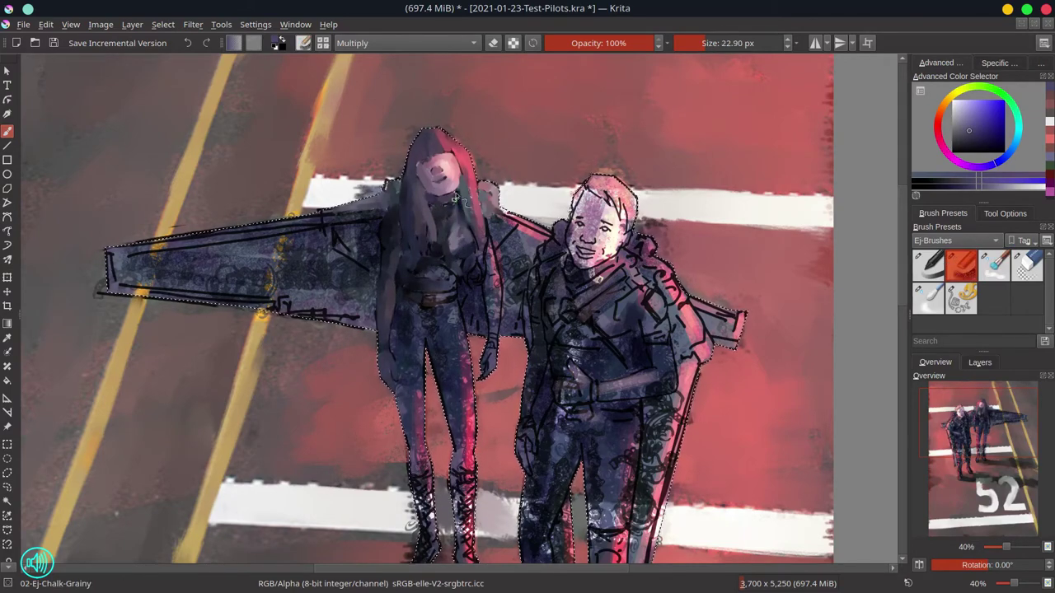
pyautogui.press('/')
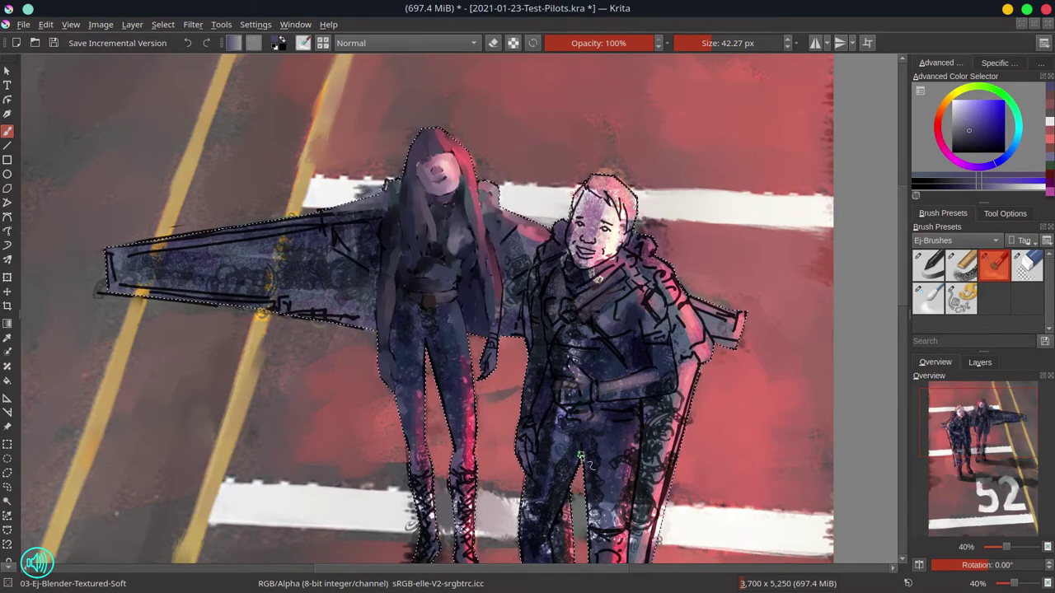
pyautogui.press('/')
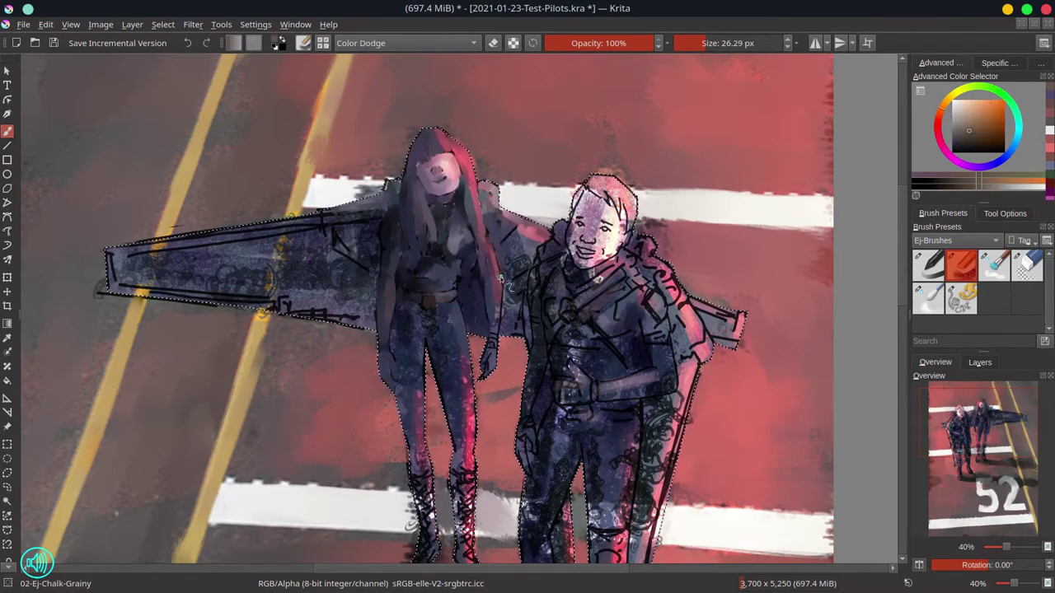
pyautogui.press('/')
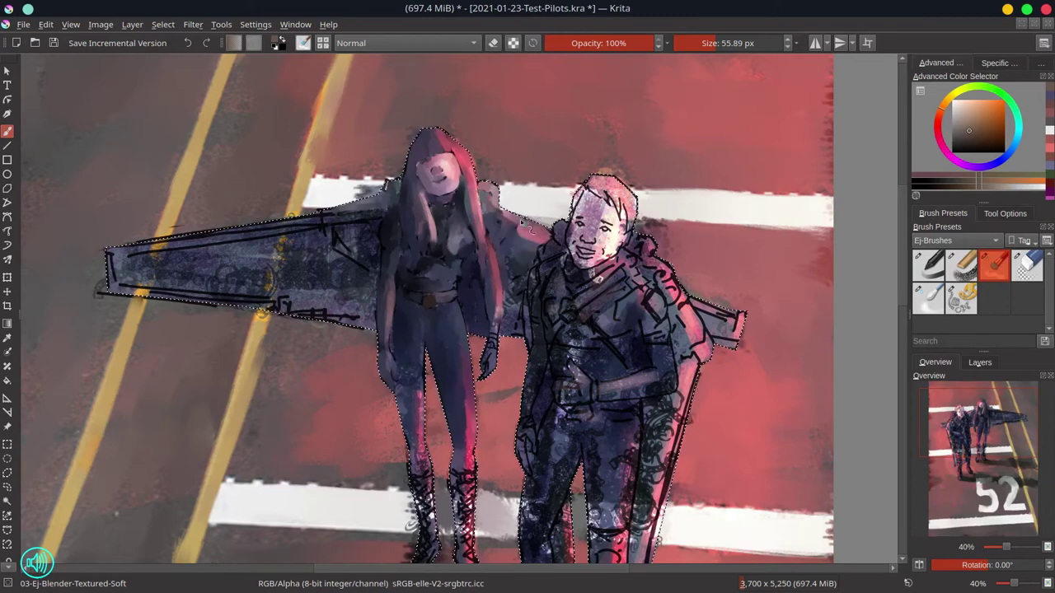
pyautogui.press('/')
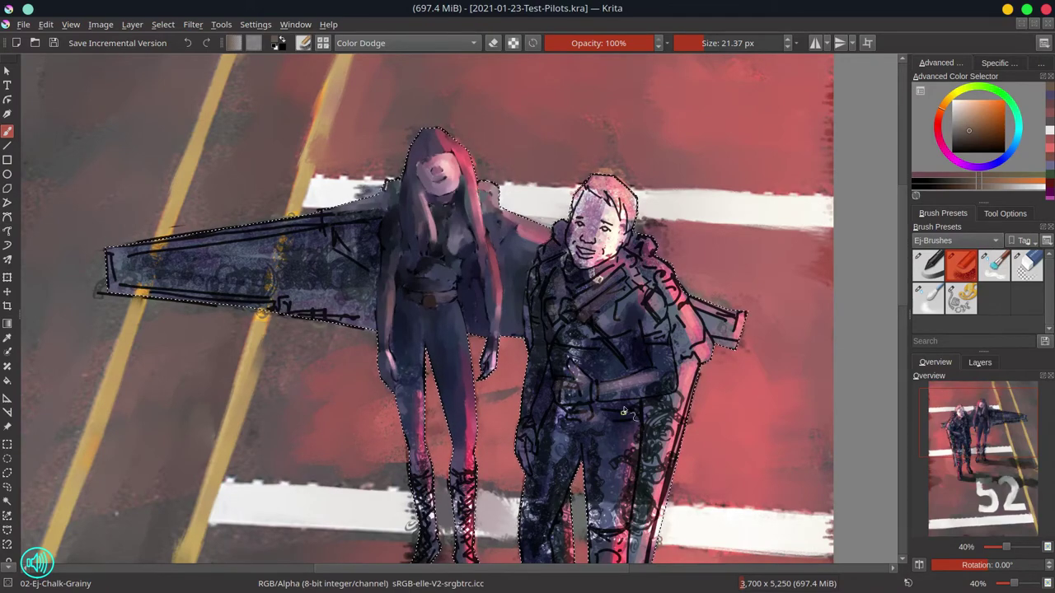
pyautogui.press('.')
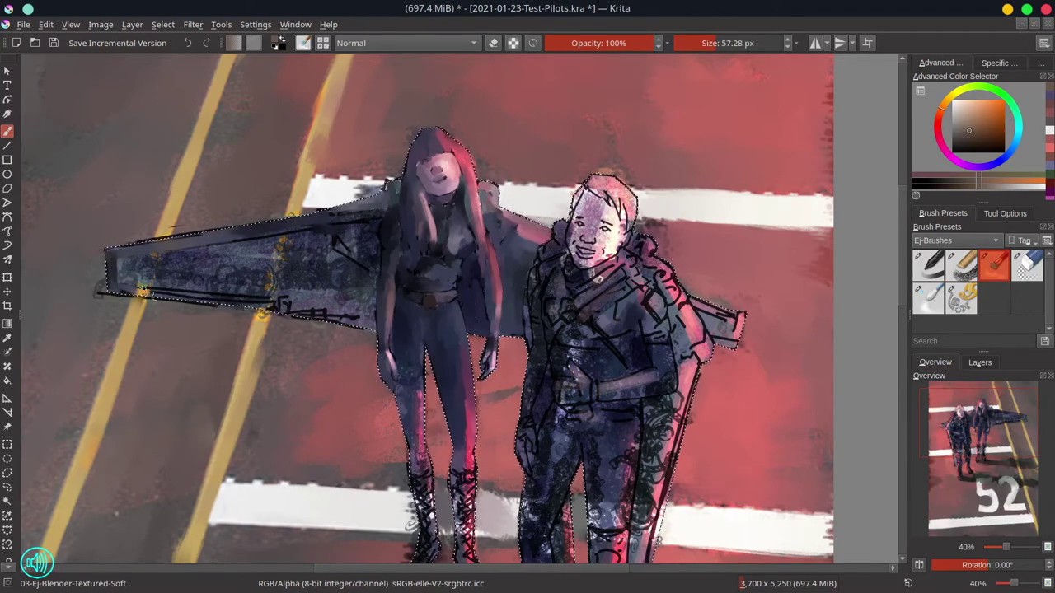
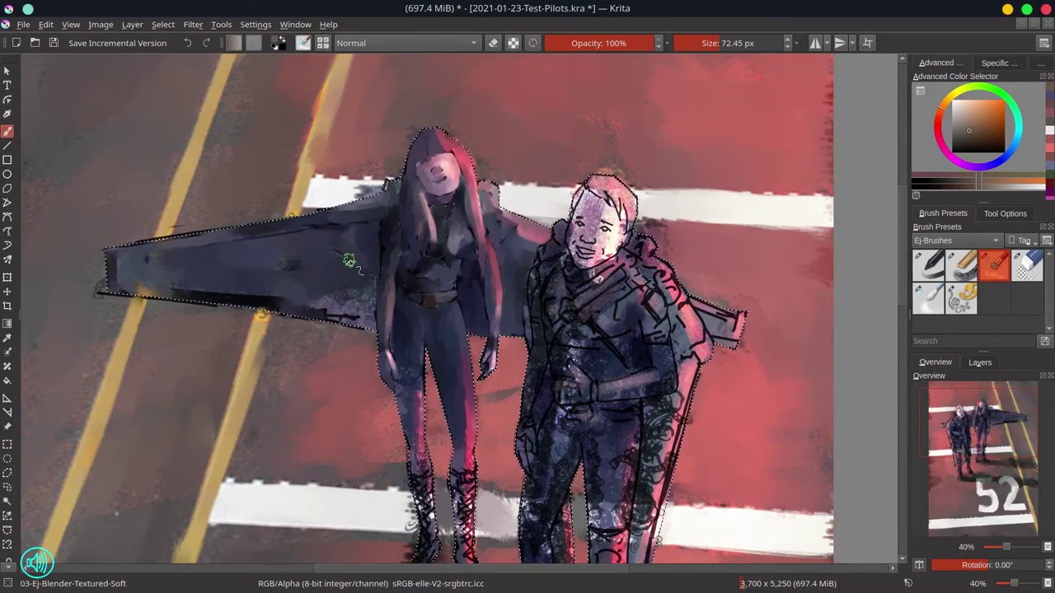
# - Repaint the man's hair orange-brown and darken his face shading with a ~45 px blender brush
pyautogui.press('[')
pyautogui.press('[')
pyautogui.moveTo(417, 378); pyautogui.dragTo(374, 267)
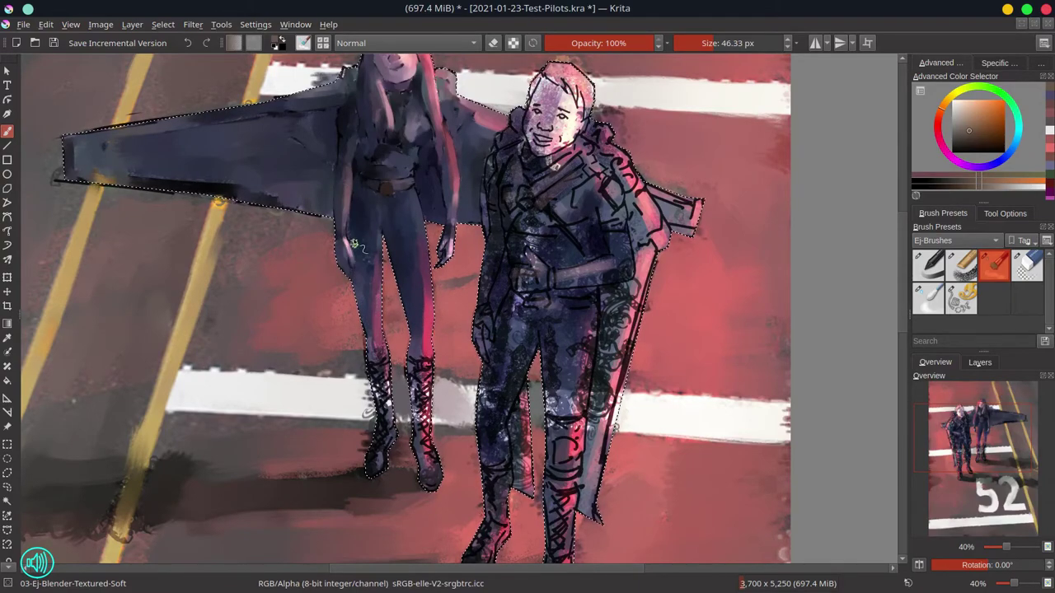
pyautogui.moveTo(373, 388); pyautogui.dragTo(365, 349)
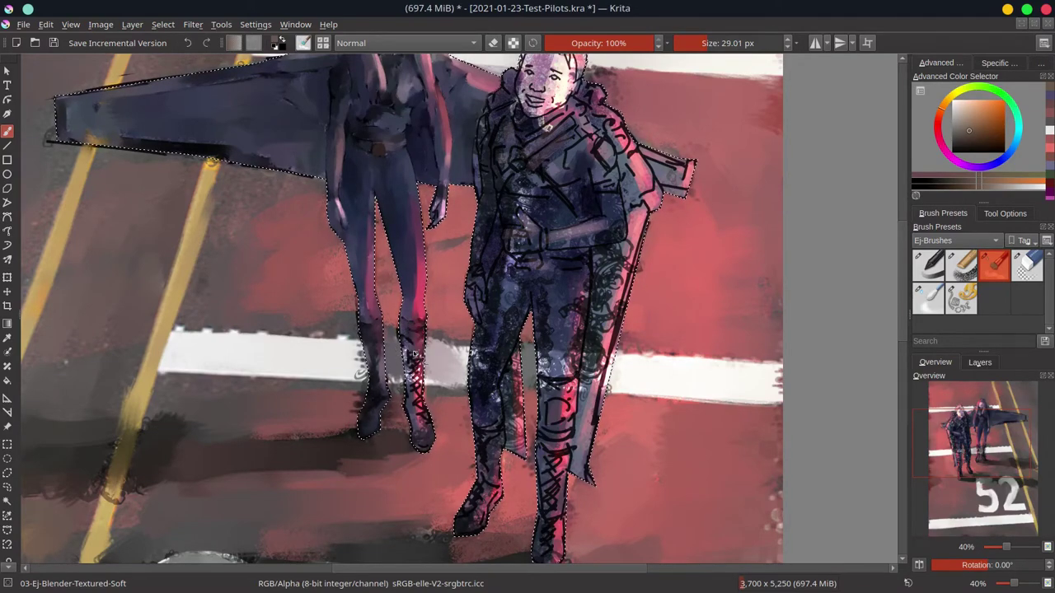
pyautogui.click(959, 265)
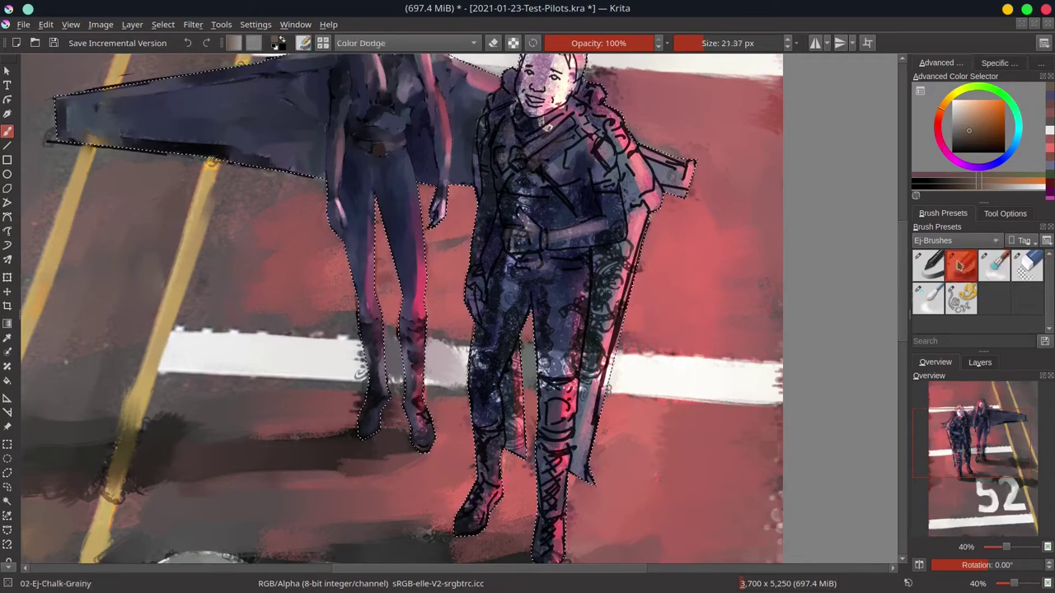
pyautogui.press('/')
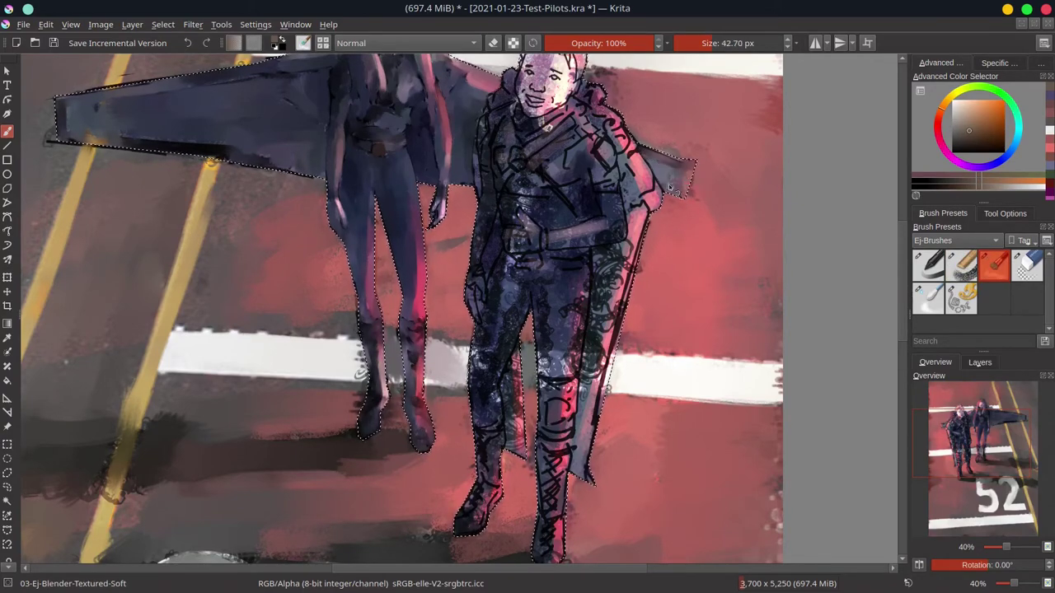
pyautogui.moveTo(576, 363); pyautogui.dragTo(474, 509)
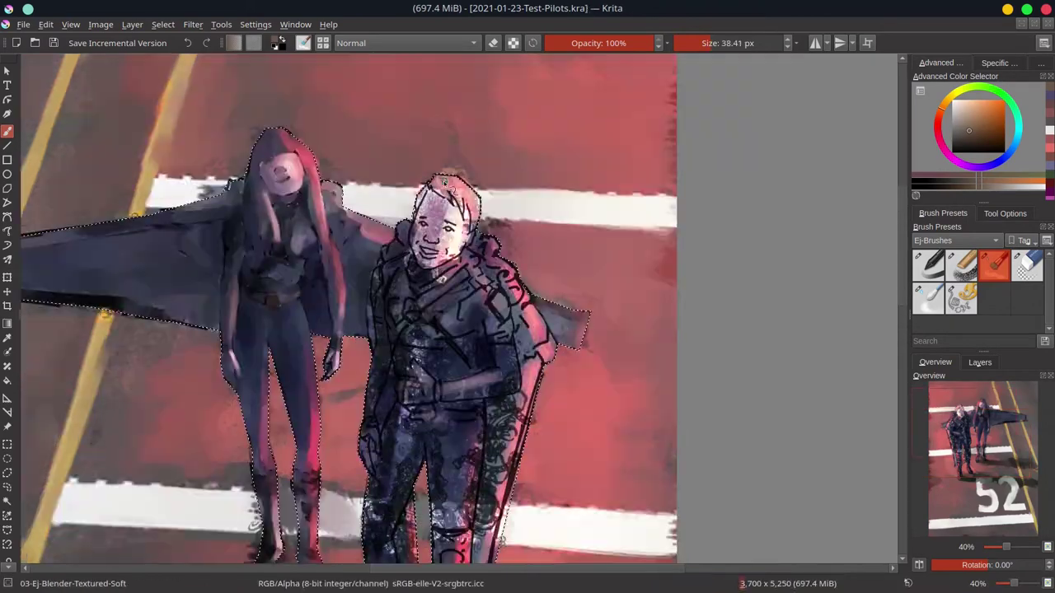
pyautogui.moveTo(429, 183); pyautogui.dragTo(476, 196)
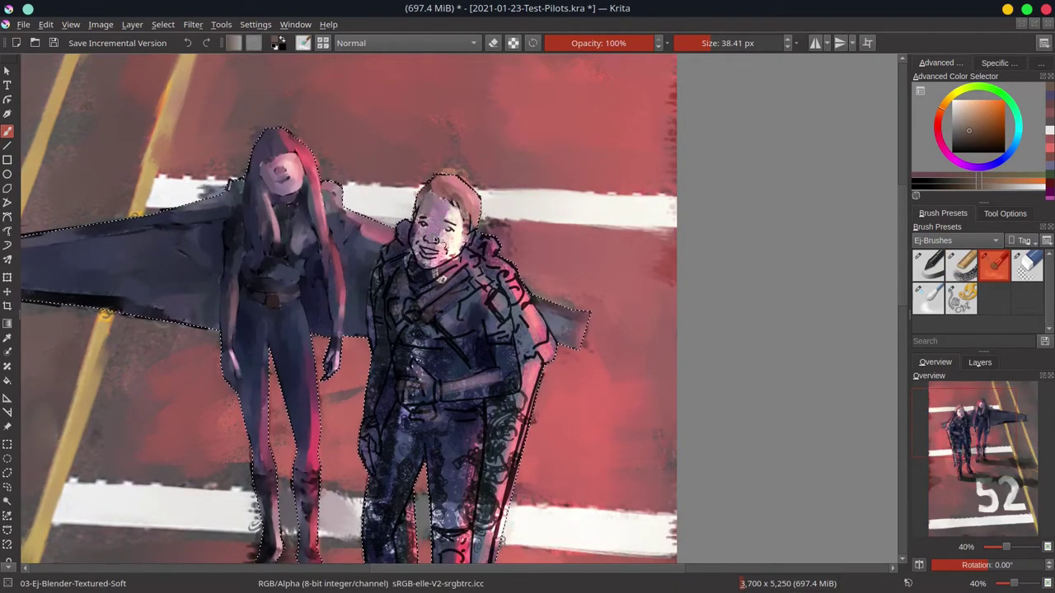
pyautogui.moveTo(412, 210)
pyautogui.mouseDown()
pyautogui.moveTo(454, 217)
pyautogui.moveTo(463, 240)
pyautogui.moveTo(443, 262)
pyautogui.moveTo(403, 233)
pyautogui.moveTo(406, 245)
pyautogui.moveTo(387, 248)
pyautogui.moveTo(499, 232)
pyautogui.mouseUp()
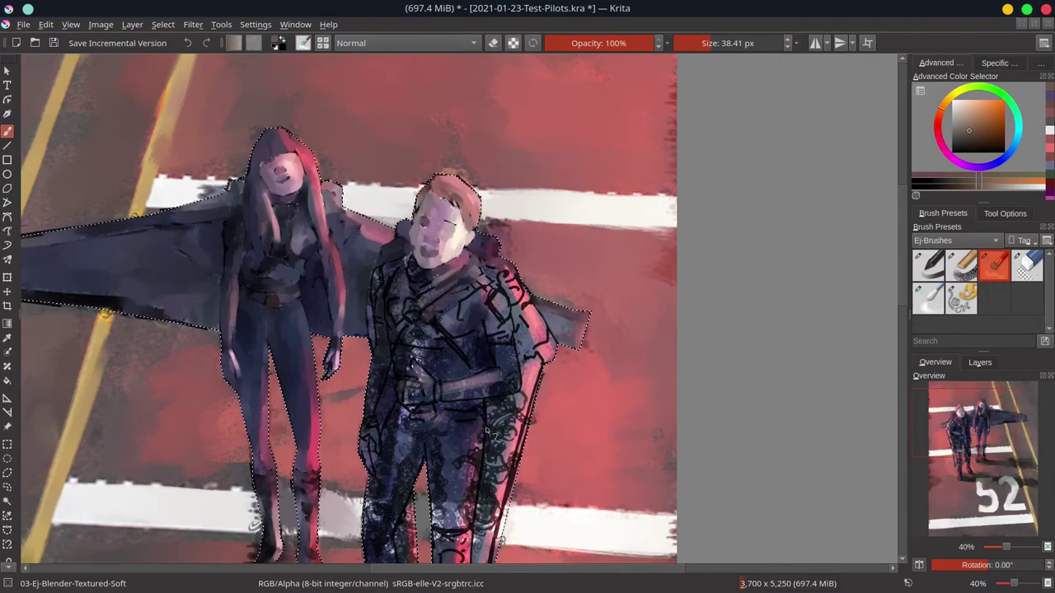
# - Save the painting, fit the whole page in view and turn off canvas mirroring
pyautogui.hotkey('ctrl', 's')
pyautogui.press('2')
pyautogui.press('m')
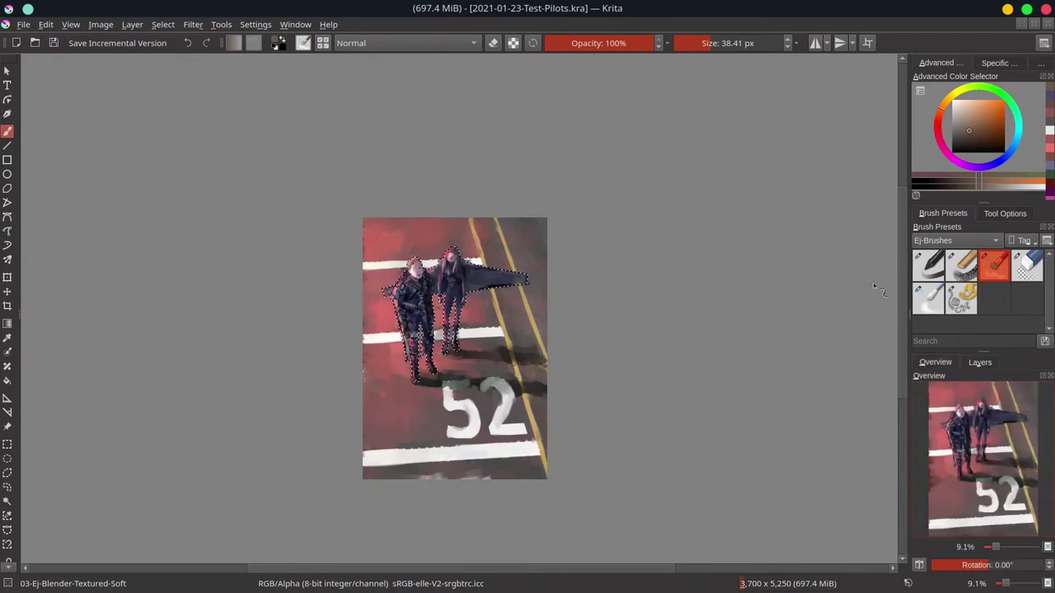
# - Brighten the man's chest, shoulder and arm using the grainy chalk brush in Color Dodge, then save
pyautogui.scroll(4, 416, 327)
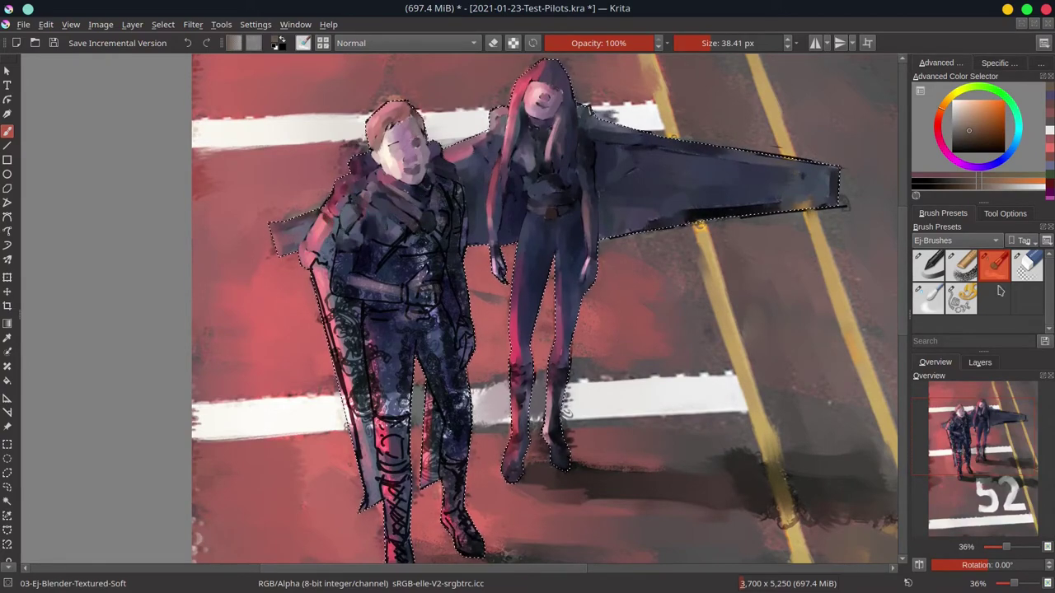
pyautogui.press('/')
pyautogui.hotkey('alt', 'shift', 'd')
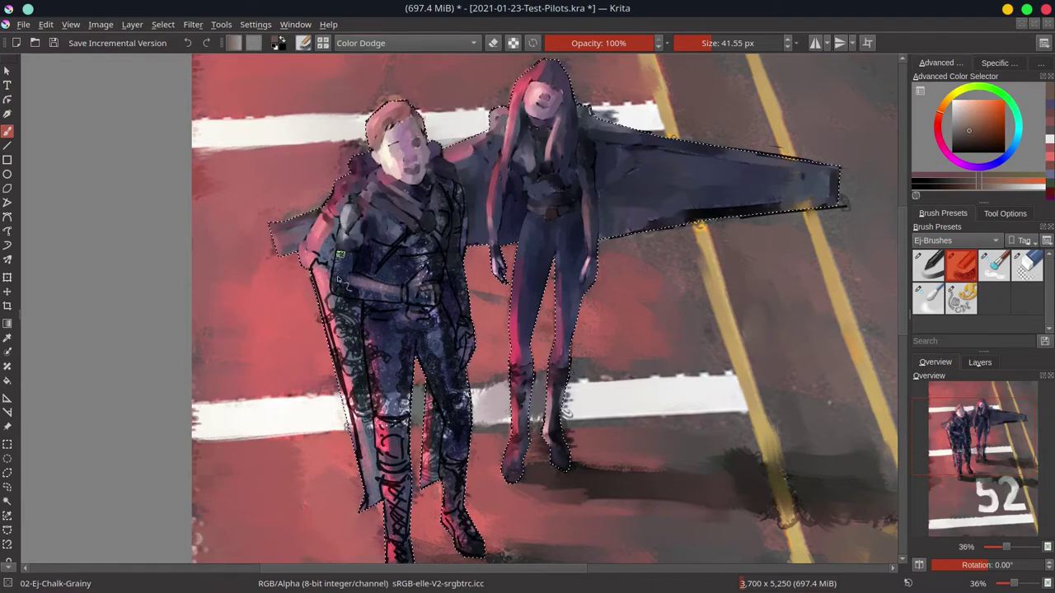
pyautogui.moveTo(370, 309)
pyautogui.mouseDown()
pyautogui.moveTo(300, 264)
pyautogui.moveTo(334, 186)
pyautogui.moveTo(289, 248)
pyautogui.moveTo(281, 325)
pyautogui.mouseUp()
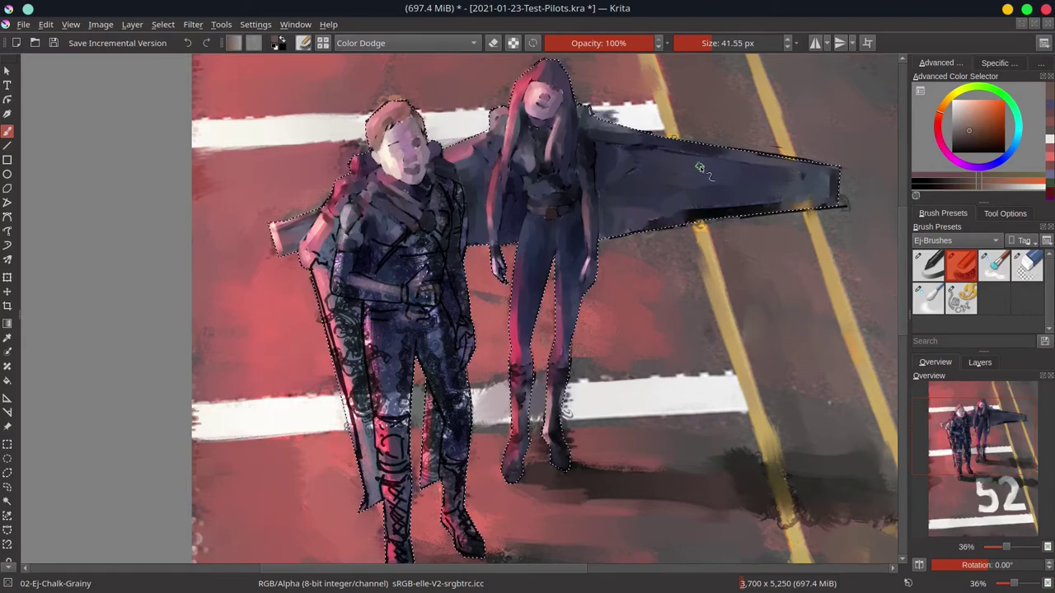
pyautogui.hotkey('ctrl', 's')
# - Return the chalk brush to Normal blending and switch back to the soft blender
pyautogui.press('/')
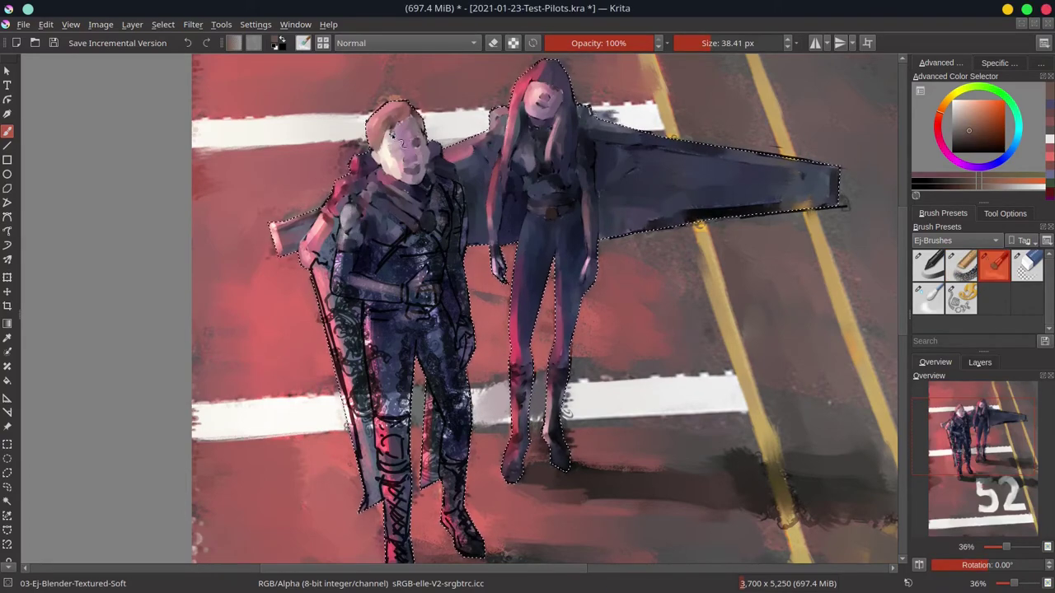
pyautogui.press('/')
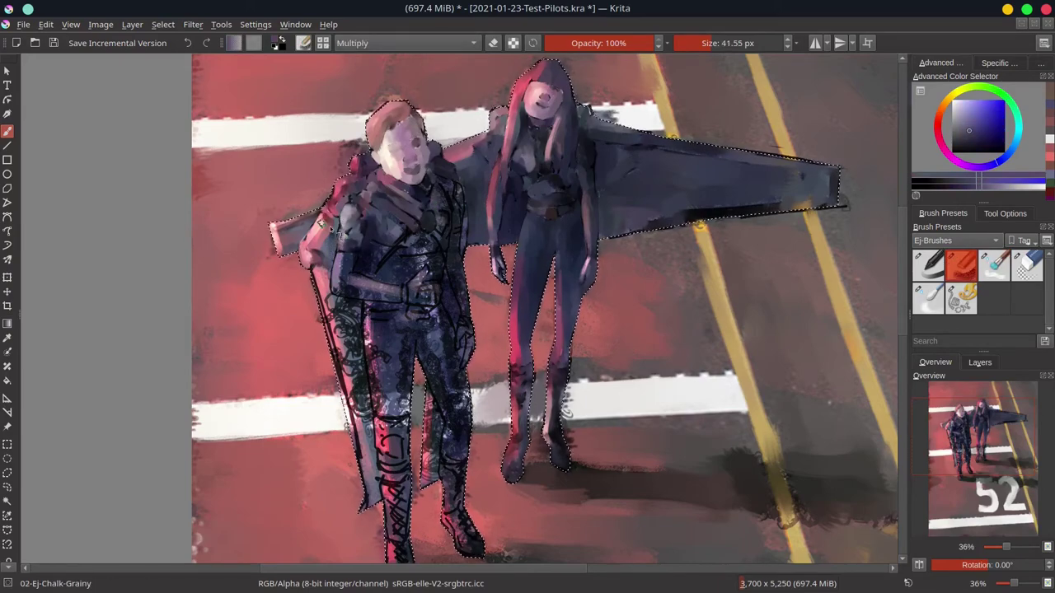
pyautogui.click(445, 42)
pyautogui.click(450, 86)
pyautogui.press('/')
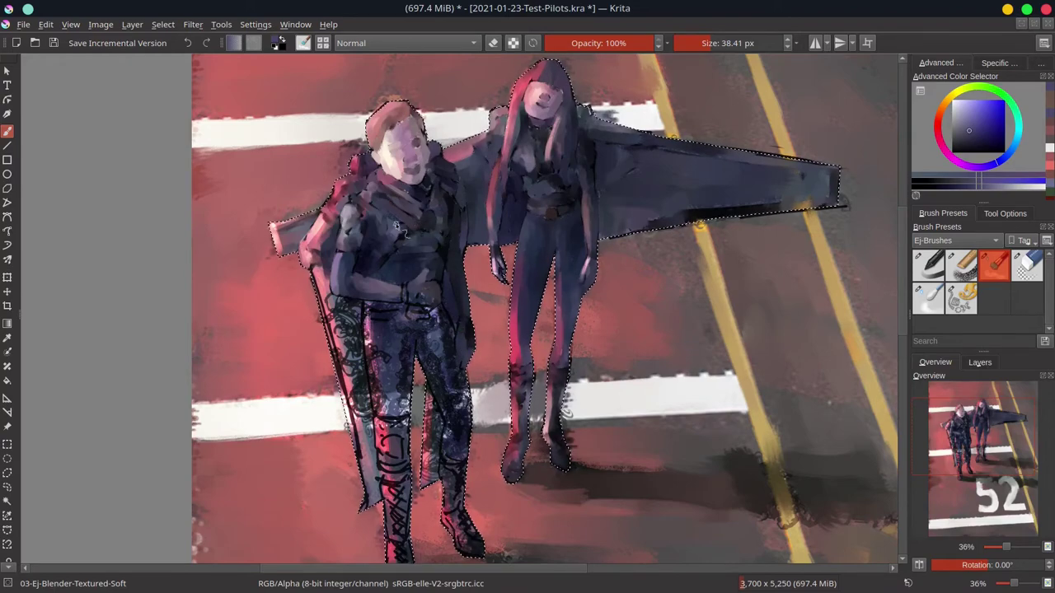
# - Save, then set the grainy chalk brush to Color Dodge blending for highlights
pyautogui.scroll(-4, 273, 315)
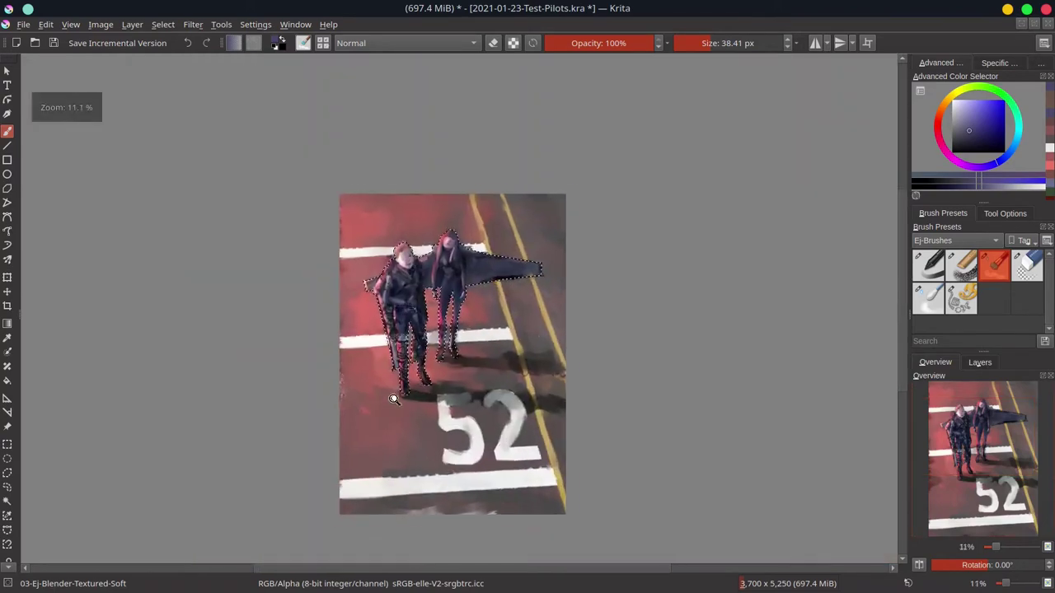
pyautogui.hotkey('ctrl', 's')
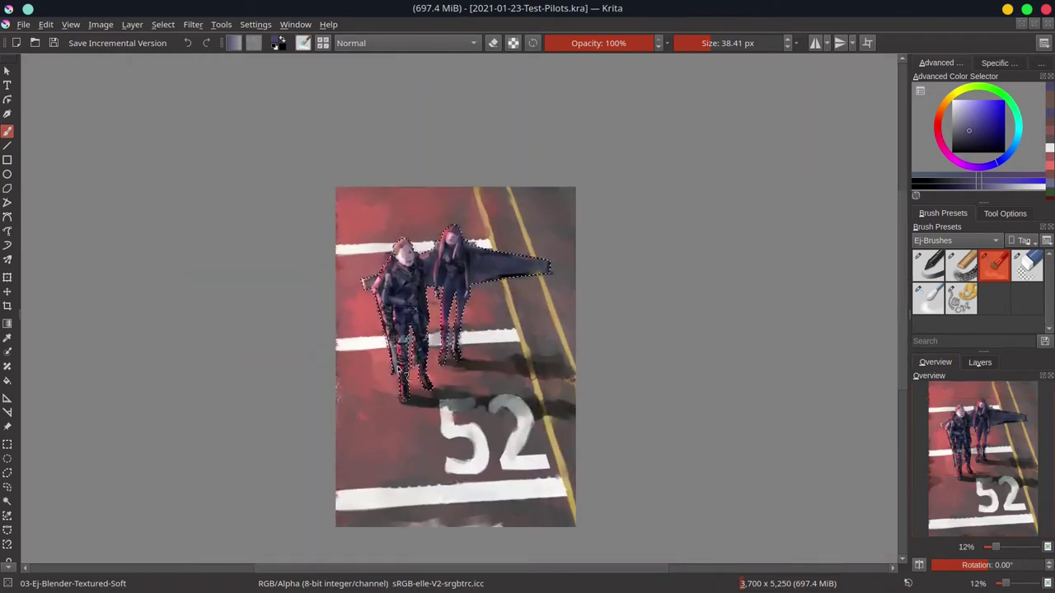
pyautogui.scroll(6, 274, 327)
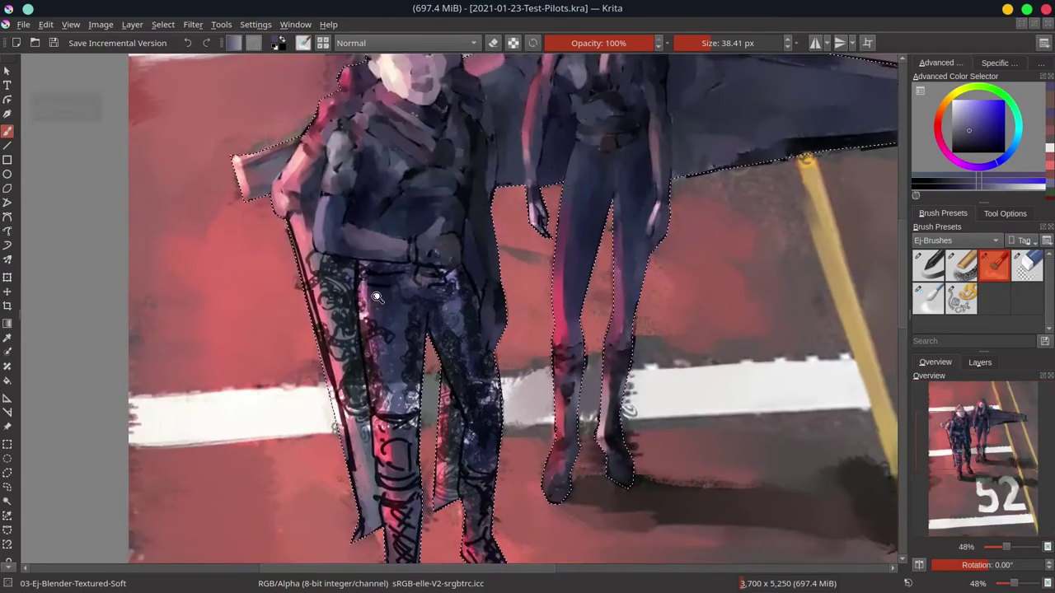
pyautogui.scroll(-3, 273, 327)
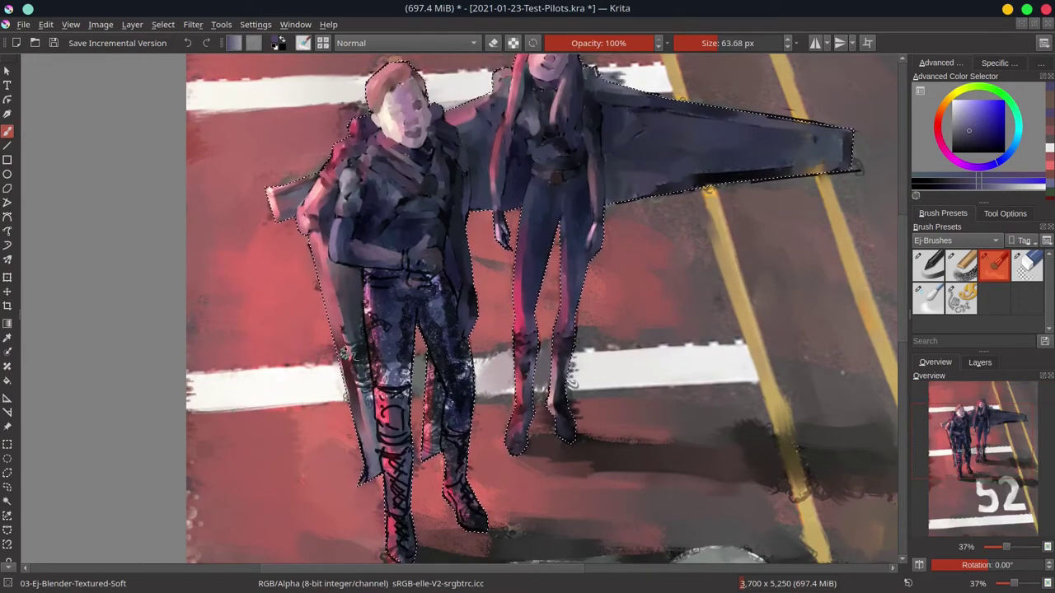
pyautogui.press('/')
pyautogui.click(404, 43)
pyautogui.click(387, 38)
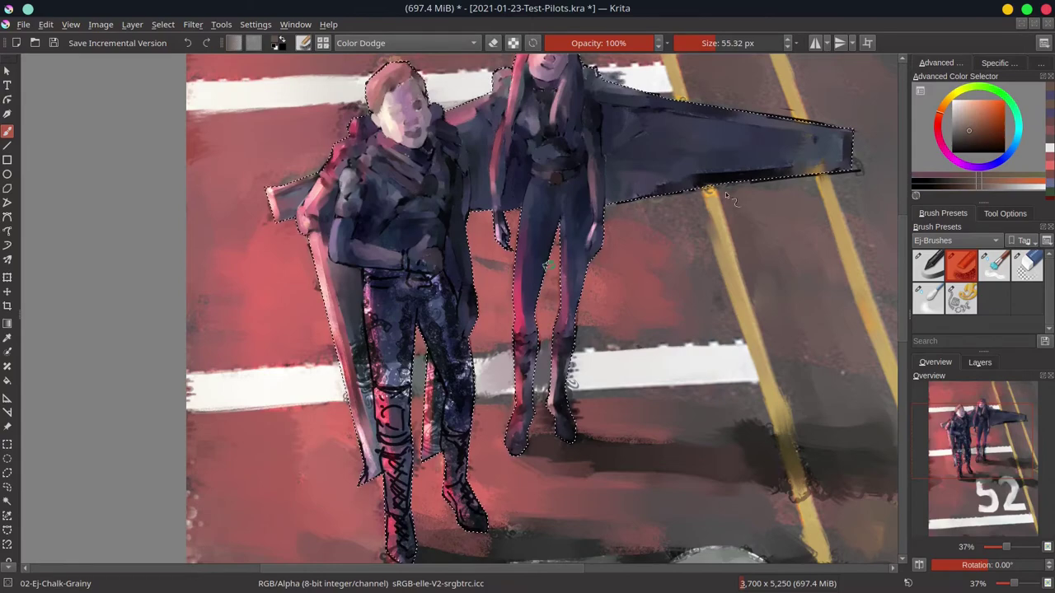
pyautogui.press('/')
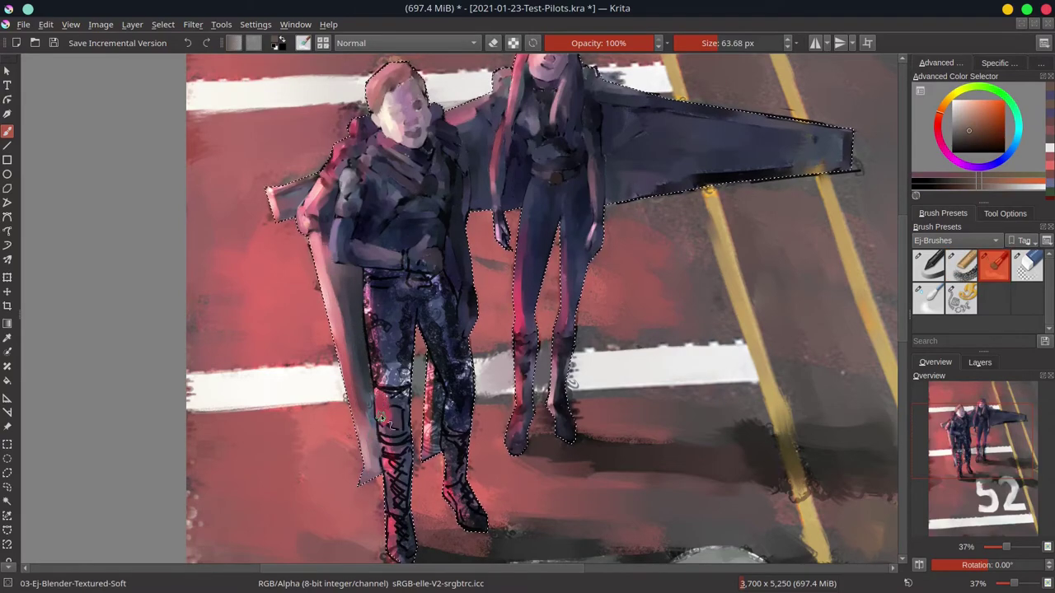
pyautogui.press('/')
pyautogui.press('/')
pyautogui.press('/')
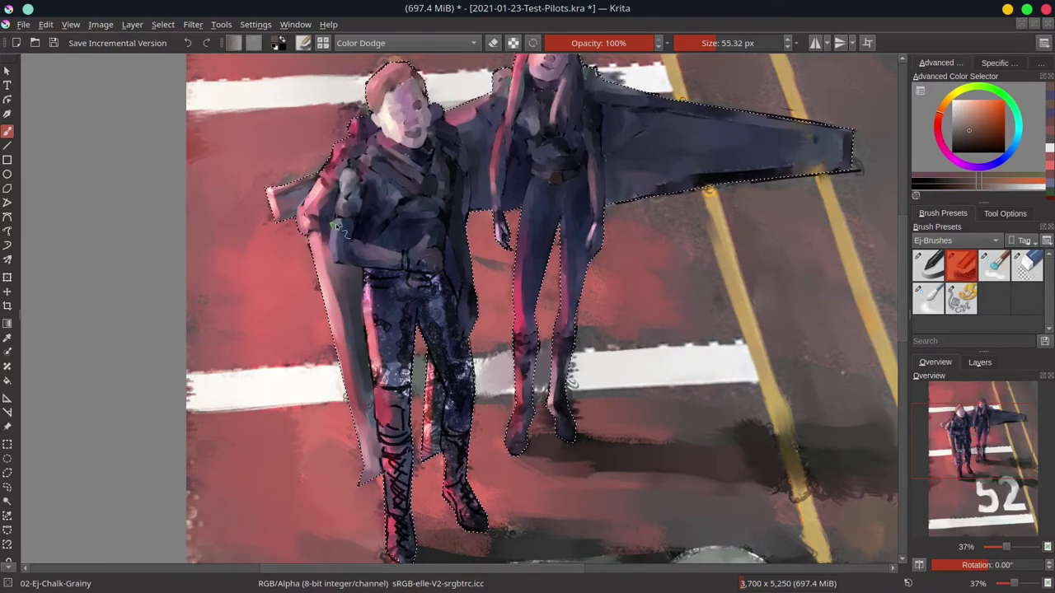
pyautogui.press('/')
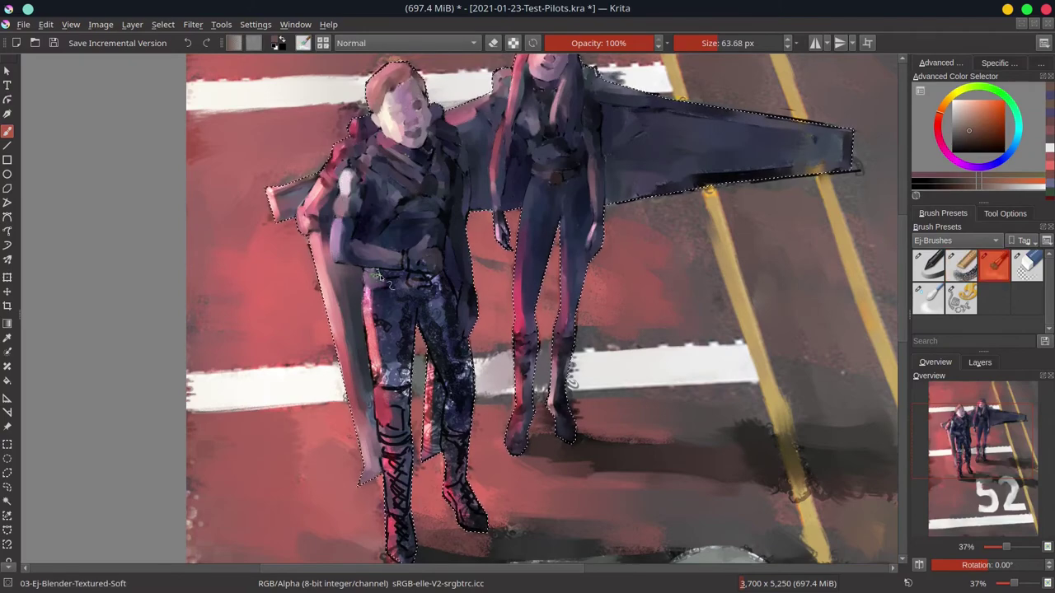
# - Smooth the man's trouser leg into darker purple, bring the boots into view, and save
pyautogui.moveTo(376, 276)
pyautogui.mouseDown()
pyautogui.moveTo(380, 324)
pyautogui.moveTo(411, 282)
pyautogui.mouseUp()
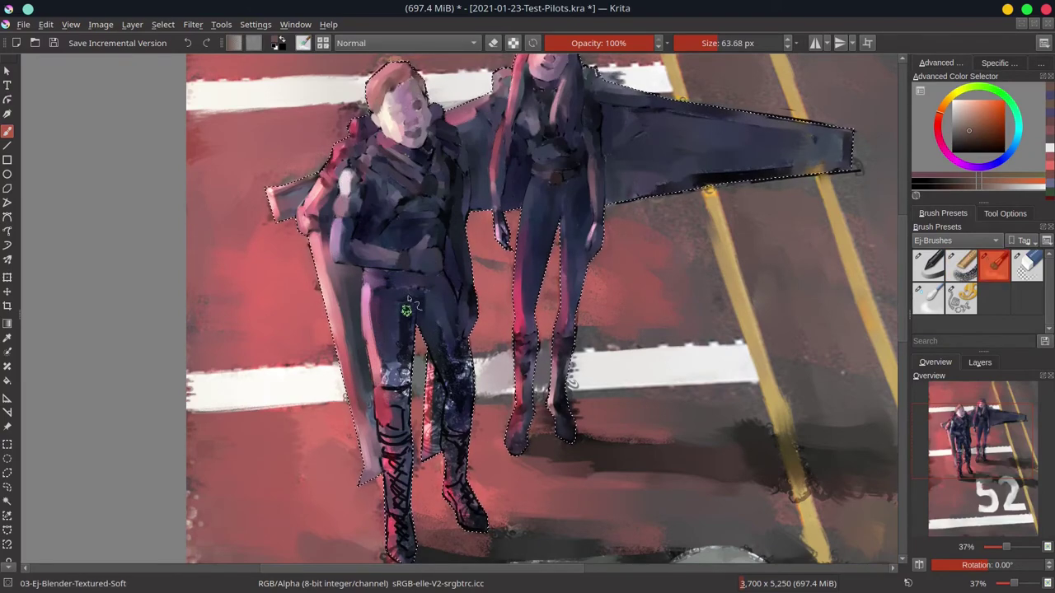
pyautogui.press('/')
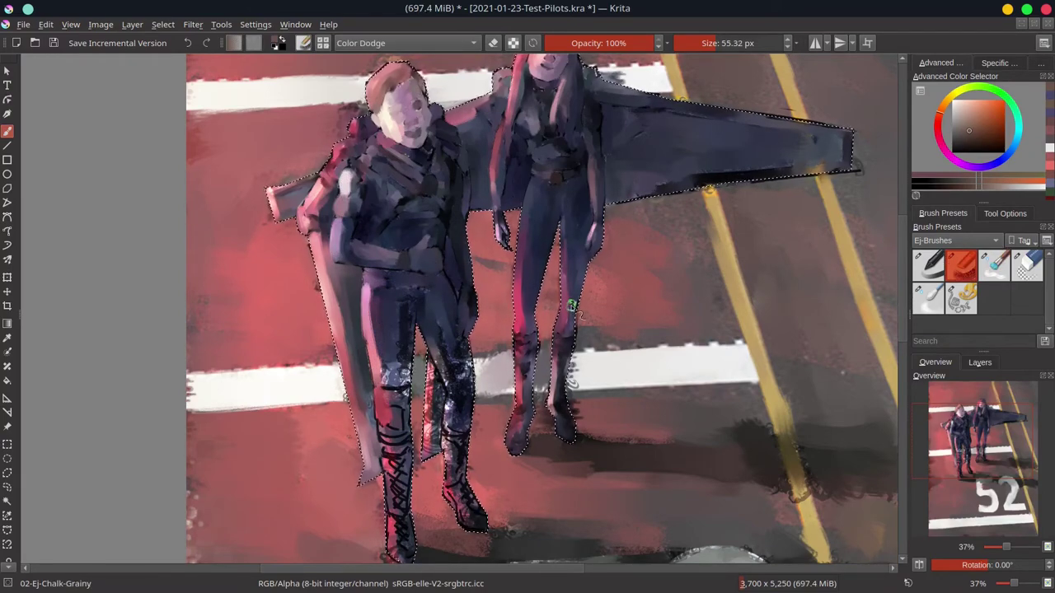
pyautogui.hotkey('ctrl', 's')
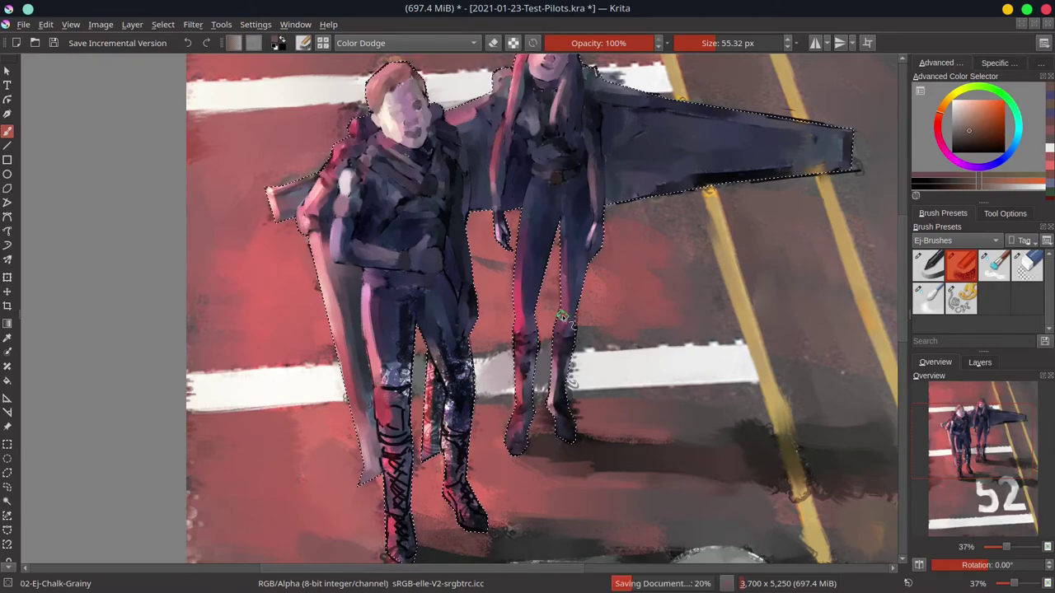
pyautogui.press('/')
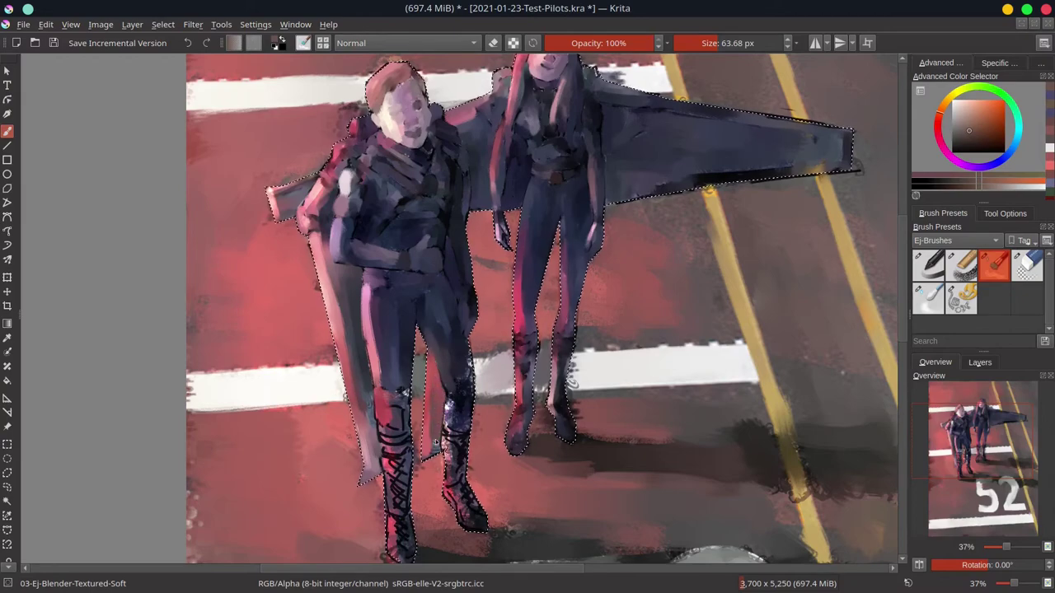
pyautogui.press('/')
pyautogui.press('/')
pyautogui.press('/')
pyautogui.press('/')
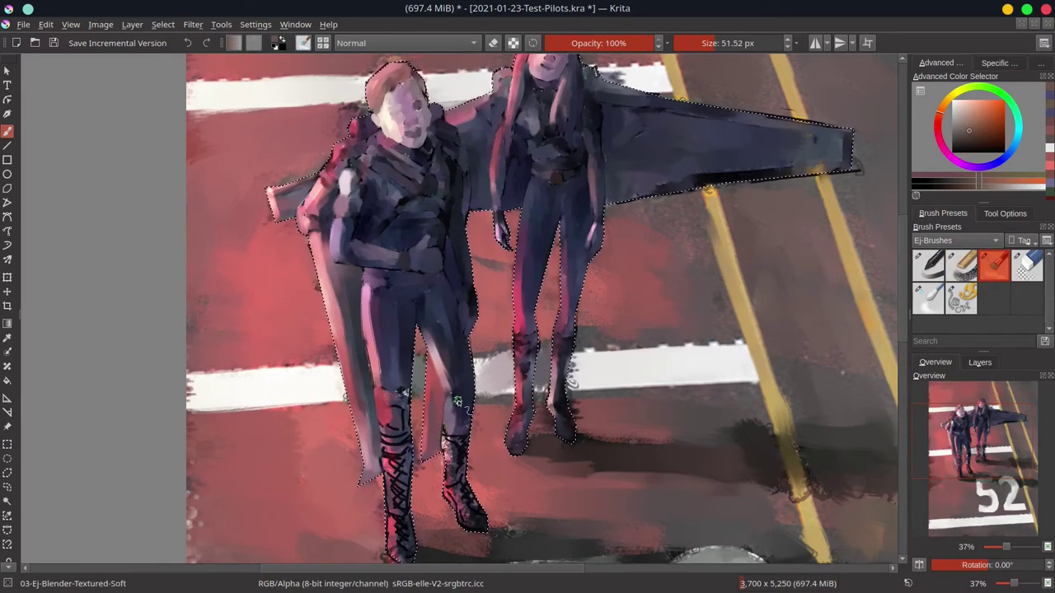
pyautogui.moveTo(405, 451); pyautogui.dragTo(394, 381)
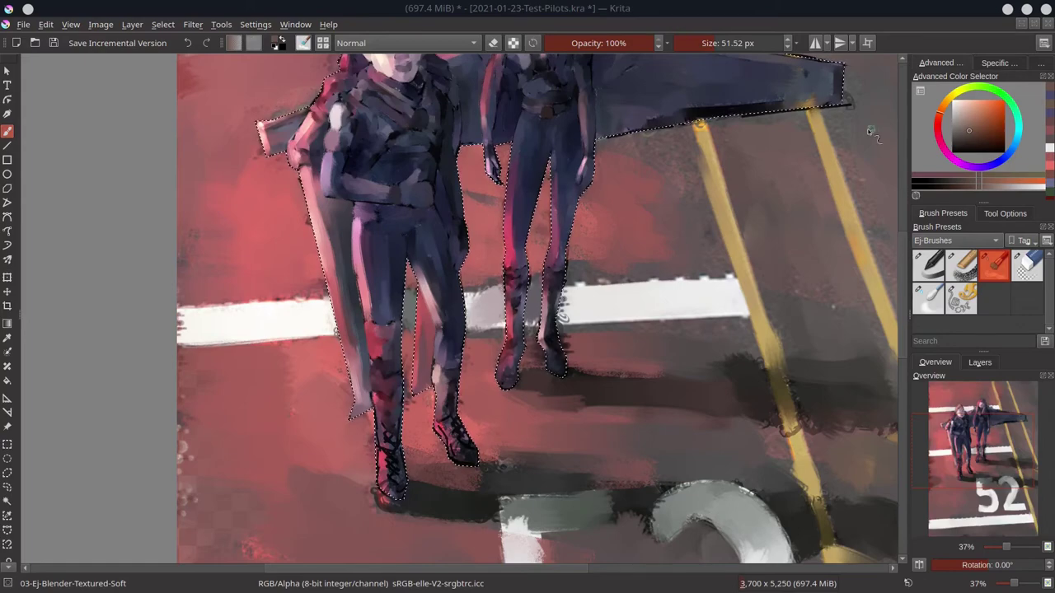
pyautogui.hotkey('ctrl', 's')
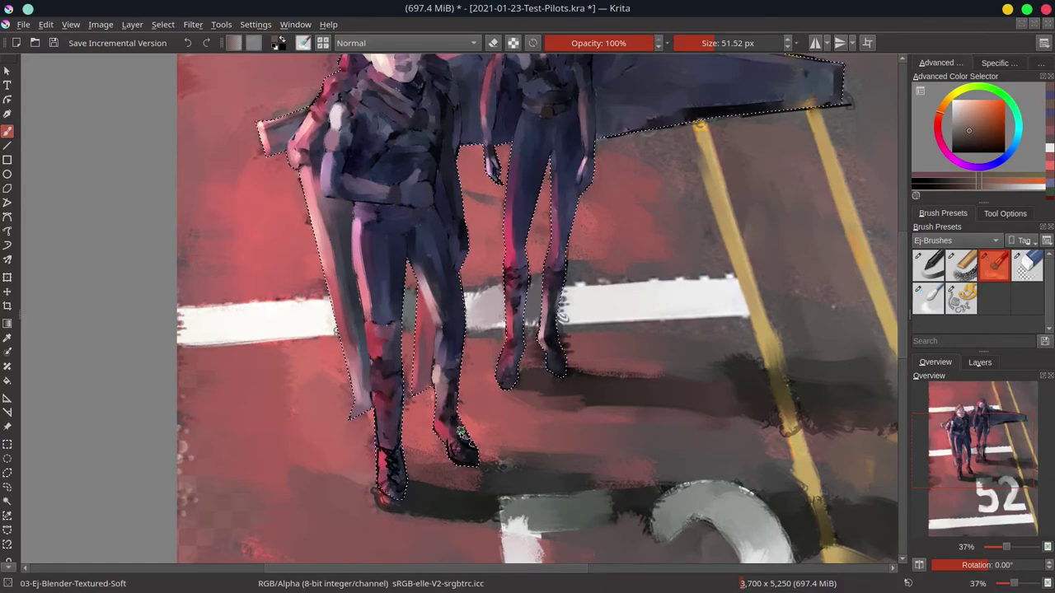
# - Check the copied paint layer, reselect the textures layer, save and mirror the view
pyautogui.scroll(-4, 259, 159)
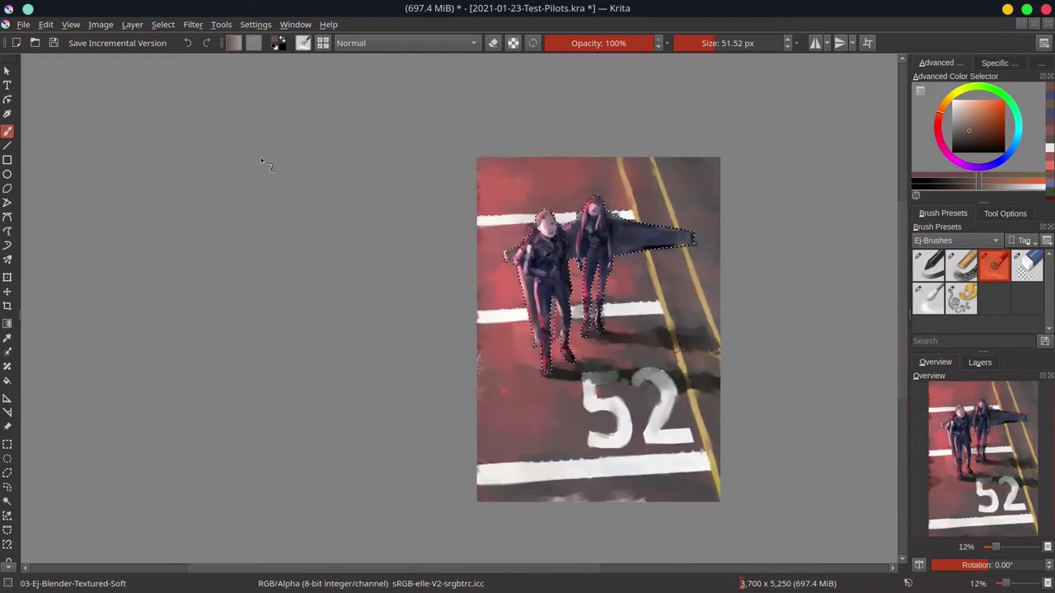
pyautogui.click(980, 362)
pyautogui.click(980, 433)
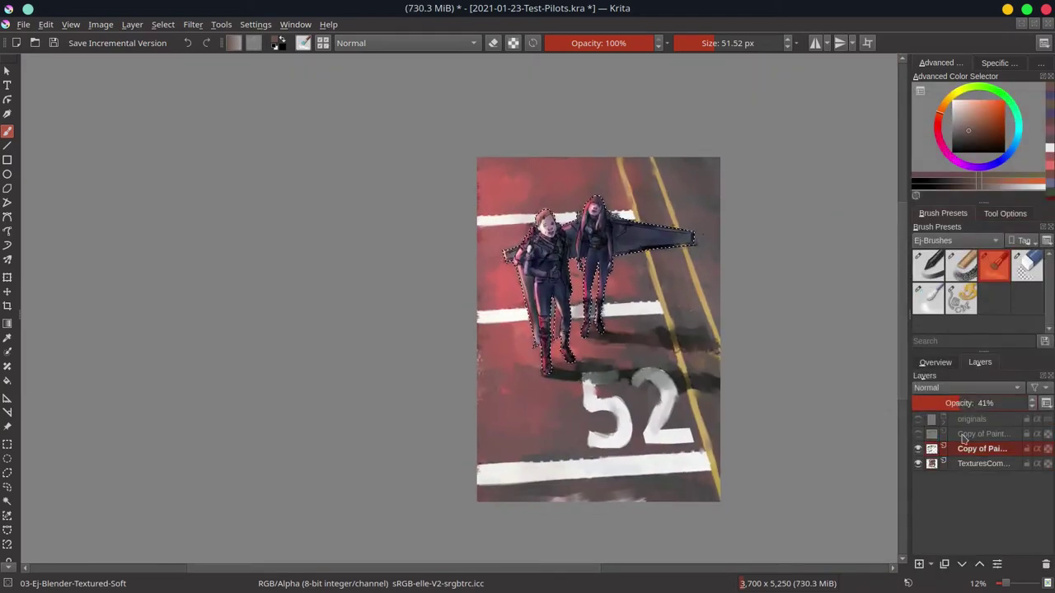
pyautogui.click(989, 448)
pyautogui.click(935, 362)
pyautogui.hotkey('ctrl', 's')
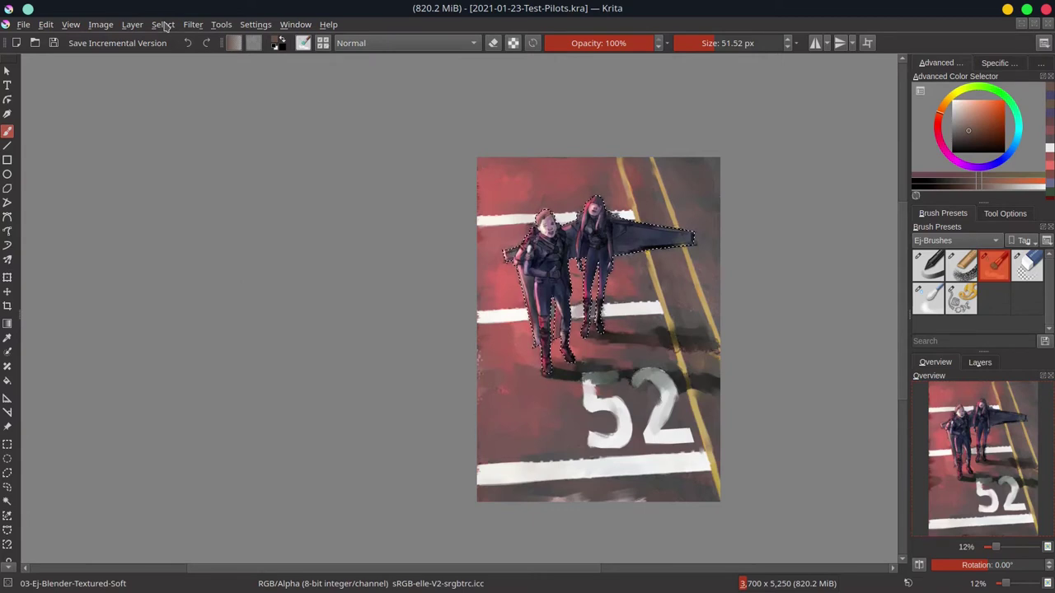
pyautogui.press('m')
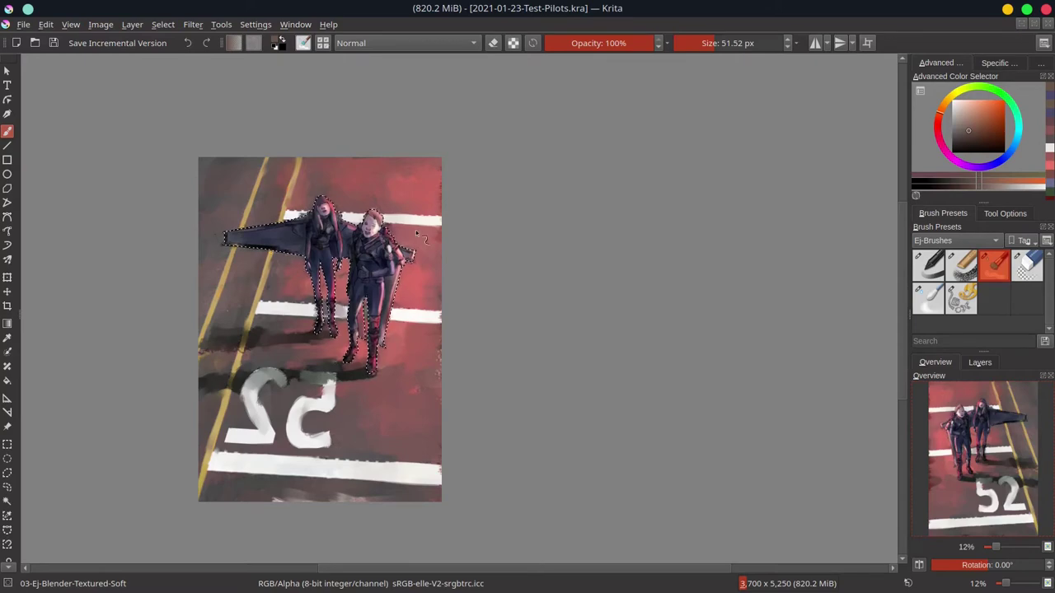
# - Invert the selection to protect the pilots, rotate the canvas, and keep the chalk brush at Normal
pyautogui.click(162, 24)
pyautogui.click(182, 95)
pyautogui.moveTo(183, 94); pyautogui.dragTo(247, 165)
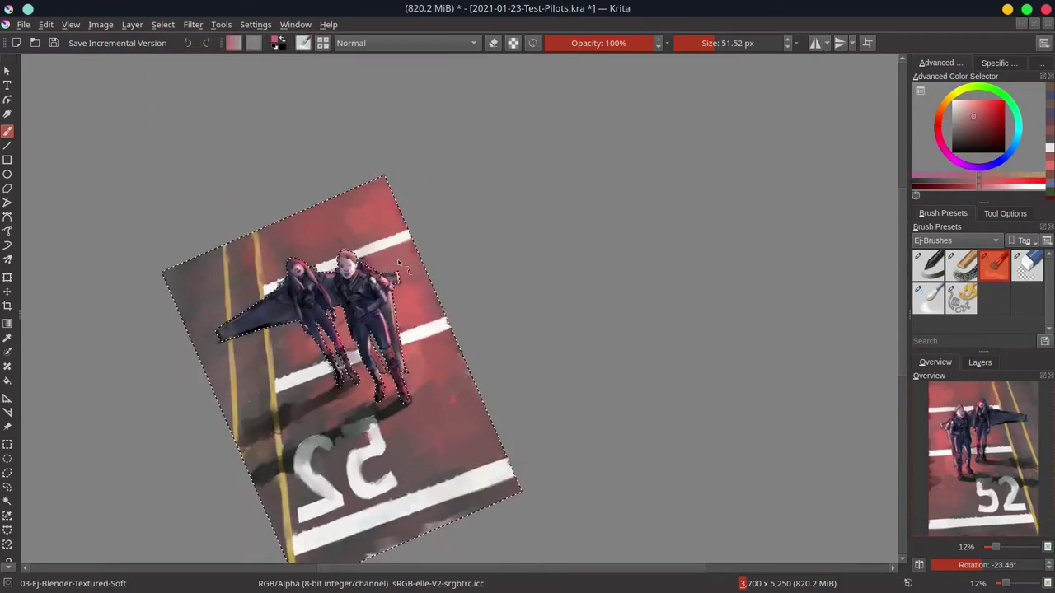
pyautogui.click(961, 264)
pyautogui.click(454, 42)
pyautogui.click(457, 89)
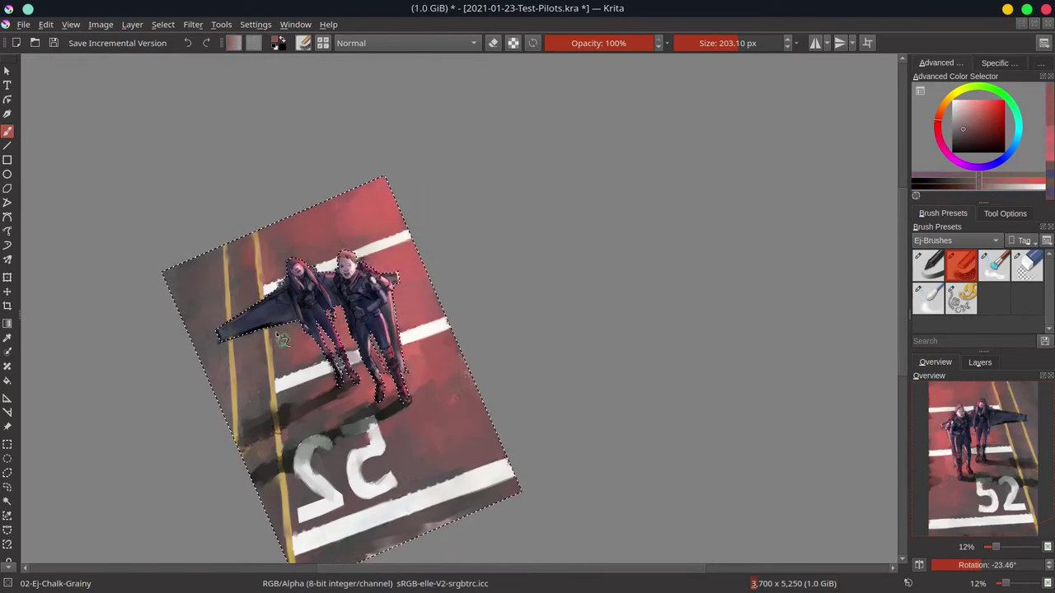
# - Sample dark and pinkish-red runway tones, resize the brush to about 140 px, and reset rotation
pyautogui.keyDown('ctrl'); pyautogui.click(322, 268); pyautogui.keyUp('ctrl')
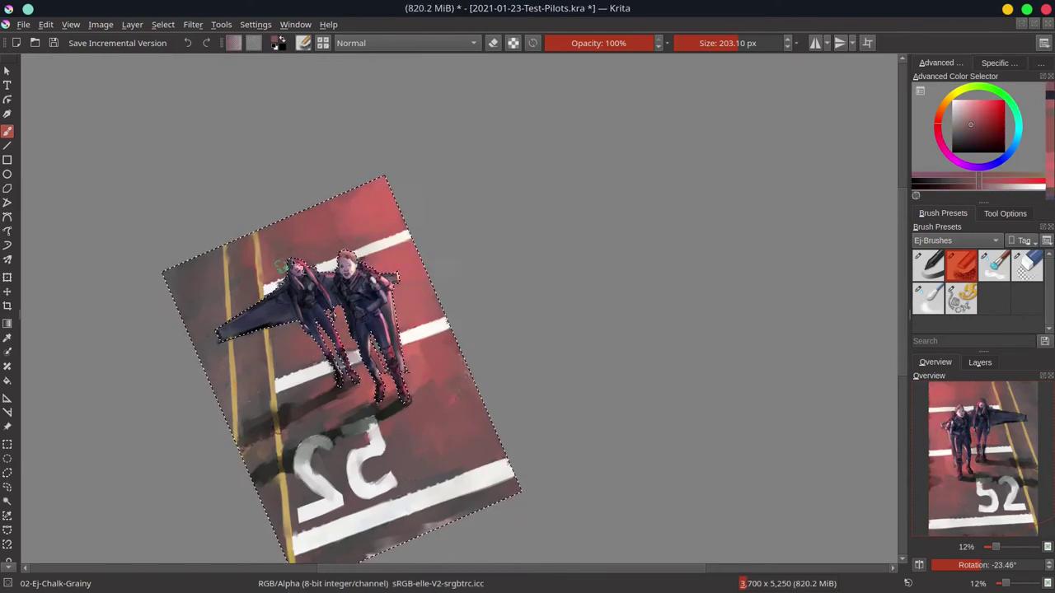
pyautogui.keyDown('ctrl'); pyautogui.click(375, 262); pyautogui.keyUp('ctrl')
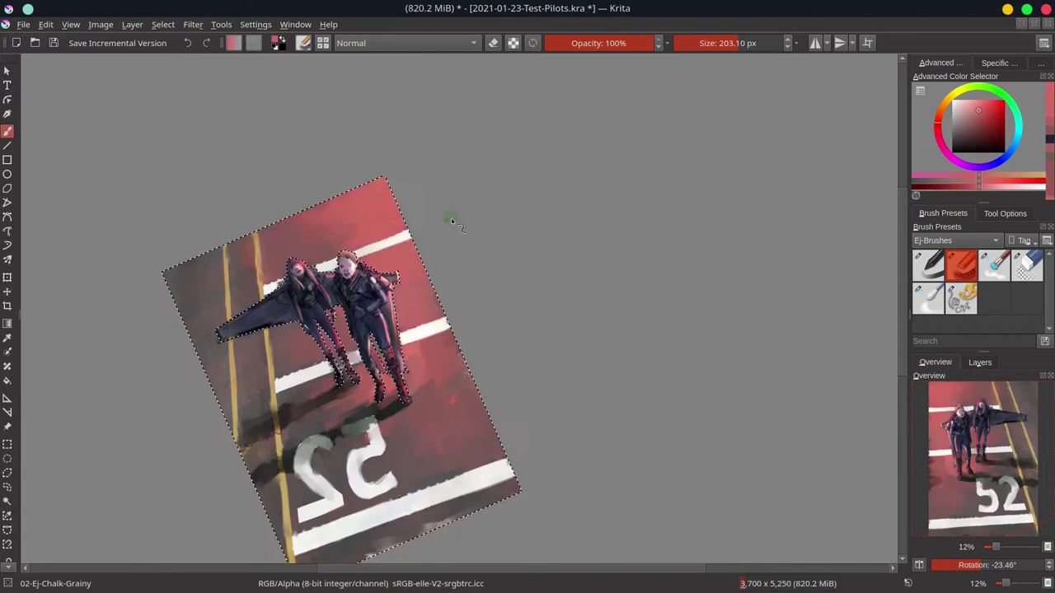
pyautogui.keyDown('ctrl'); pyautogui.click(239, 251); pyautogui.keyUp('ctrl')
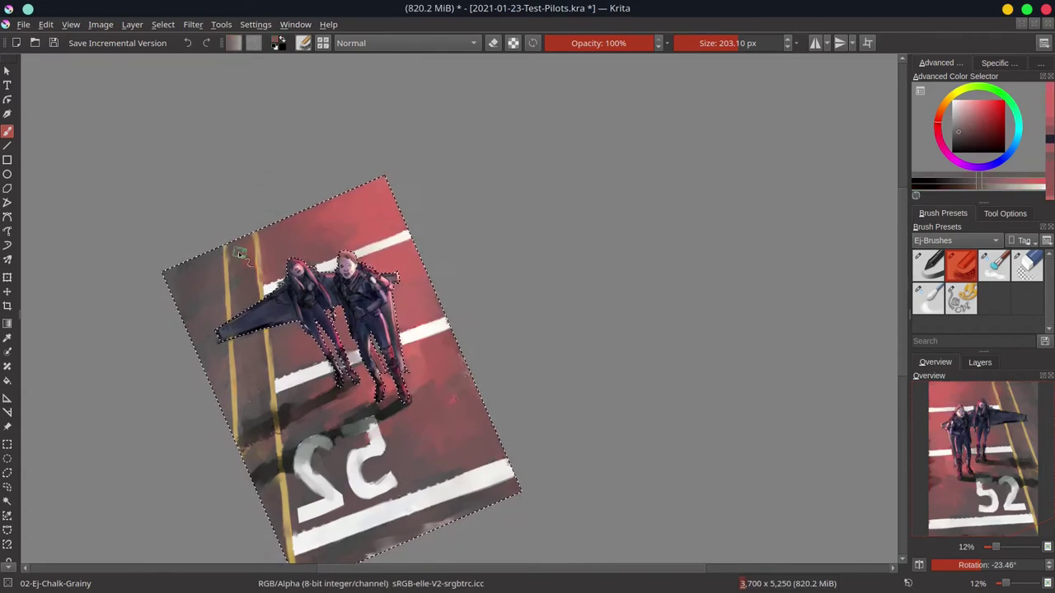
pyautogui.moveTo(238, 251); pyautogui.dragTo(265, 280)
pyautogui.keyDown('ctrl'); pyautogui.click(252, 278); pyautogui.keyUp('ctrl')
pyautogui.press('5')
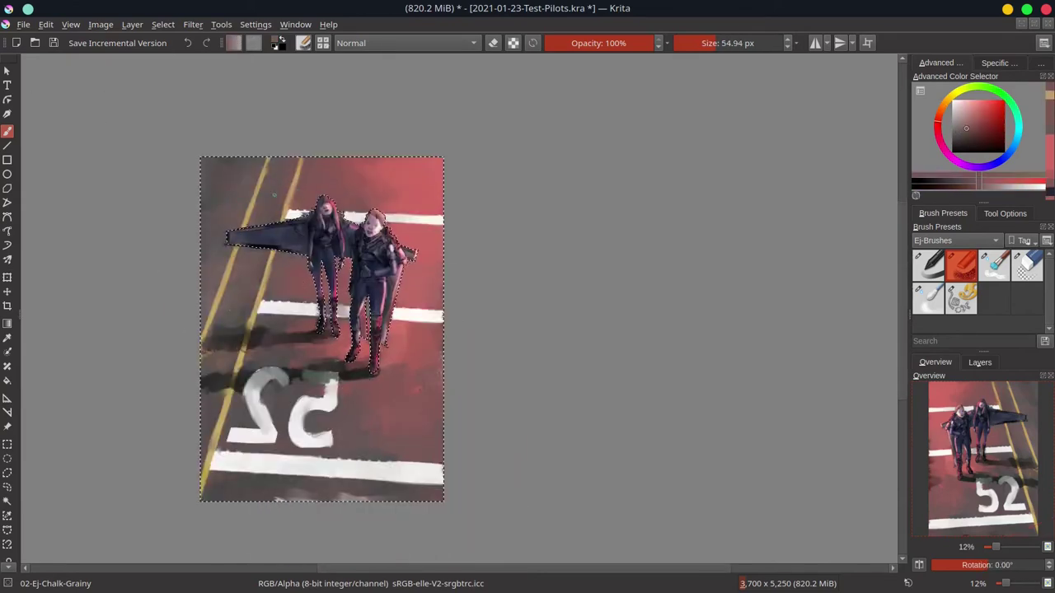
pyautogui.keyDown('ctrl'); pyautogui.click(270, 191); pyautogui.keyUp('ctrl')
pyautogui.moveTo(269, 191); pyautogui.dragTo(250, 216)
pyautogui.keyDown('ctrl'); pyautogui.click(252, 214); pyautogui.keyUp('ctrl')
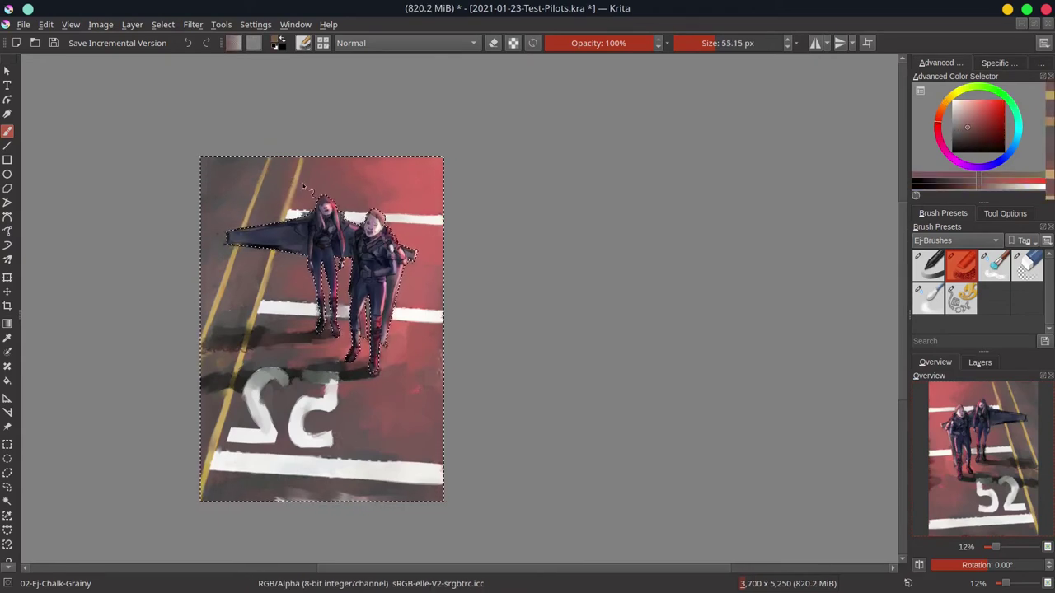
# - Try red over the left wing tip and undo it, then pick a lighter pink and save
pyautogui.keyDown('ctrl'); pyautogui.click(325, 239); pyautogui.keyUp('ctrl')
pyautogui.moveTo(325, 239); pyautogui.dragTo(329, 215)
pyautogui.moveTo(247, 239); pyautogui.dragTo(232, 242)
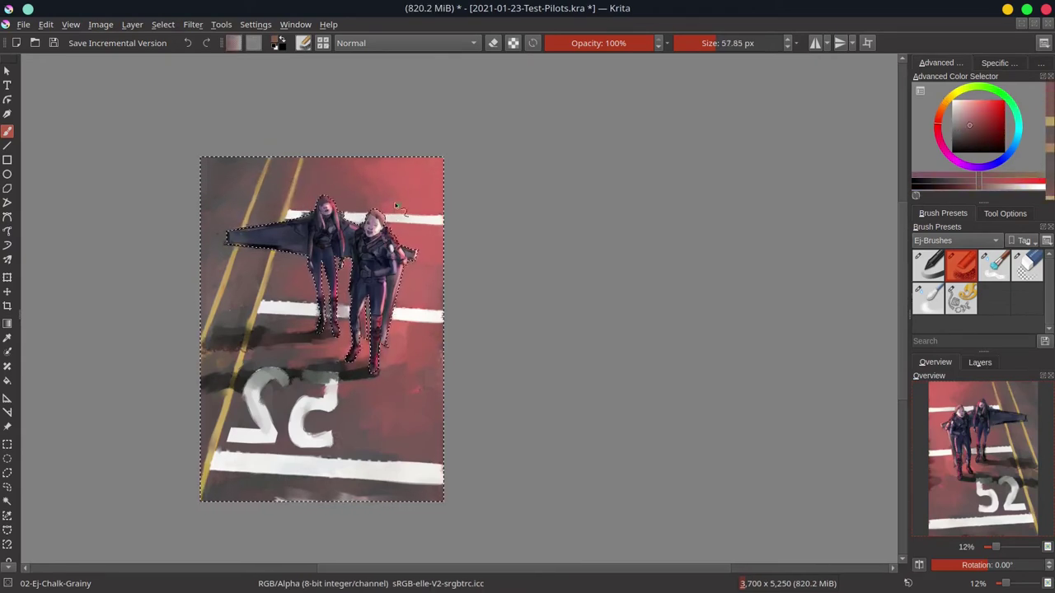
pyautogui.keyDown('ctrl'); pyautogui.click(275, 206); pyautogui.keyUp('ctrl')
pyautogui.hotkey('ctrl', 'z')
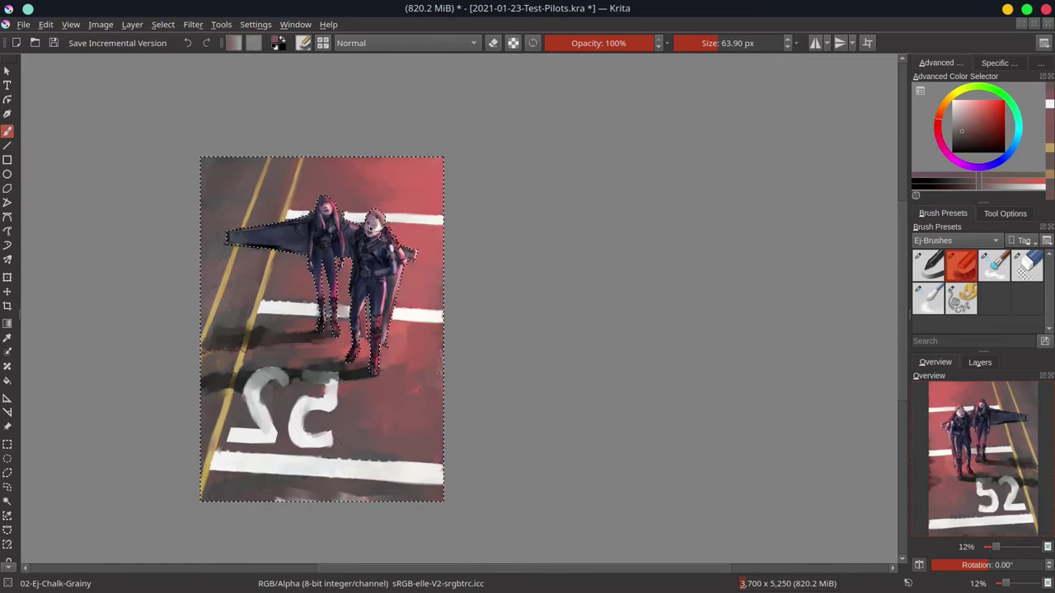
pyautogui.keyDown('ctrl'); pyautogui.click(414, 286); pyautogui.keyUp('ctrl')
pyautogui.press(']')
pyautogui.press(']')
pyautogui.press(']')
pyautogui.press(']')
pyautogui.press(']')
pyautogui.hotkey('ctrl', 's')
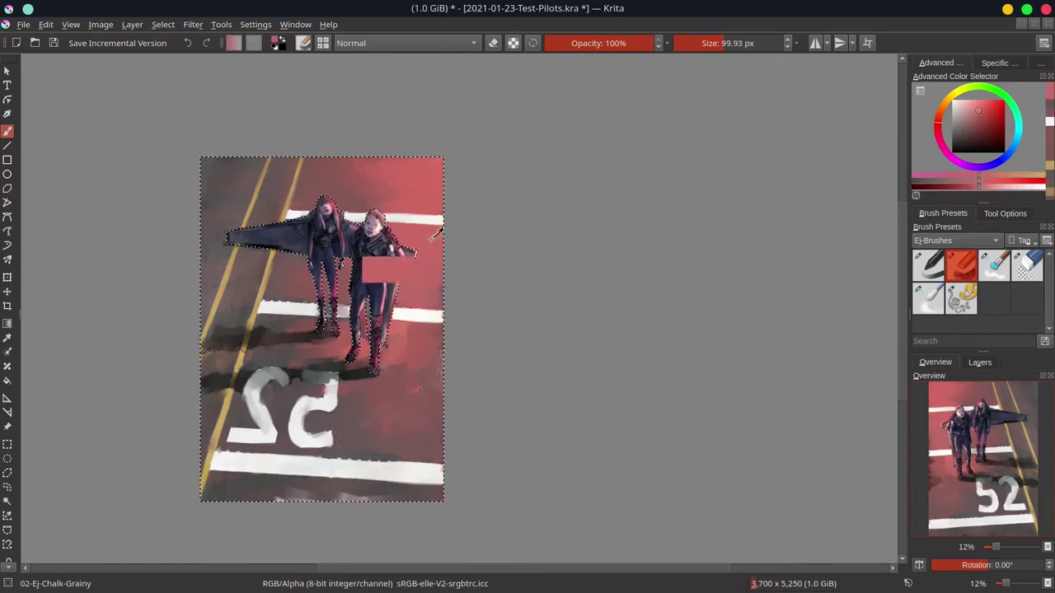
# - With sampled runway reds and a ~99 px brush, paint red rim light along the pilots' legs
pyautogui.keyDown('ctrl'); pyautogui.click(218, 244); pyautogui.keyUp('ctrl')
pyautogui.press(']')
pyautogui.press(']')
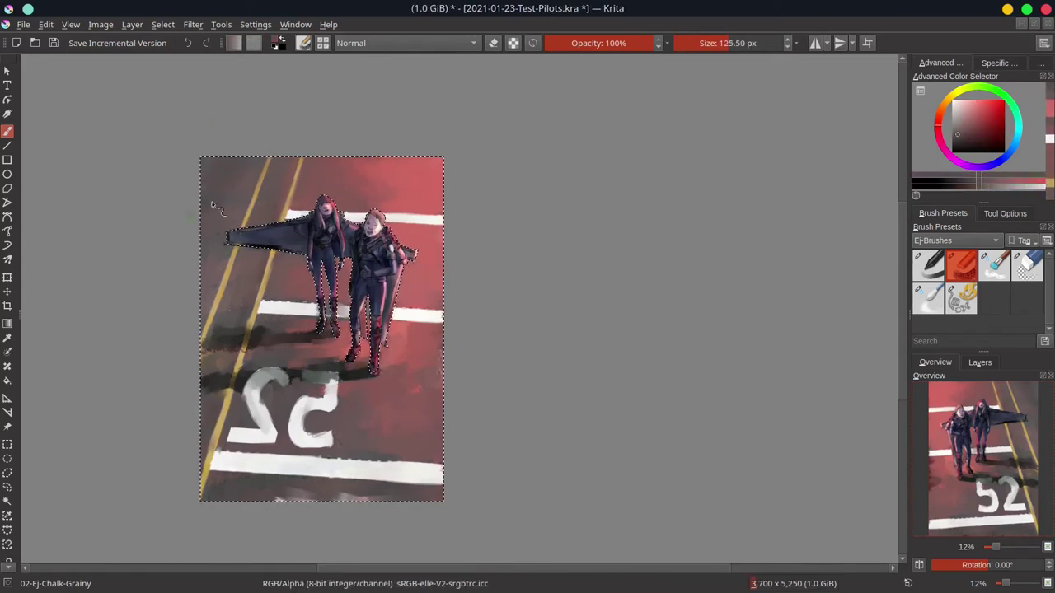
pyautogui.press('[')
pyautogui.press('[')
pyautogui.press('[')
pyautogui.press('[')
pyautogui.press('[')
pyautogui.press('[')
pyautogui.press('[')
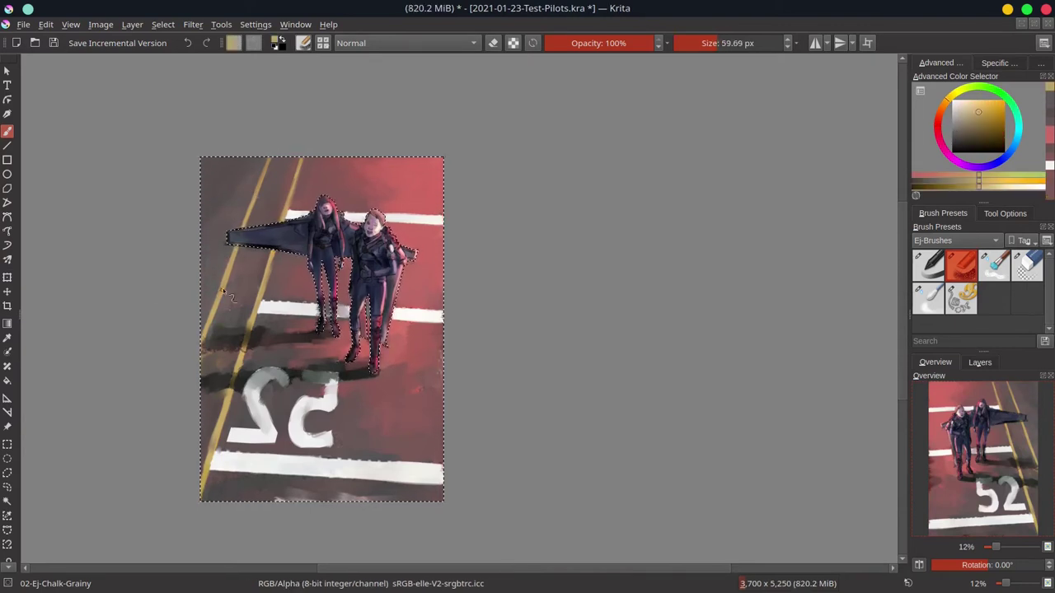
pyautogui.keyDown('ctrl'); pyautogui.click(257, 260); pyautogui.keyUp('ctrl')
pyautogui.press(']')
pyautogui.press(']')
pyautogui.press(']')
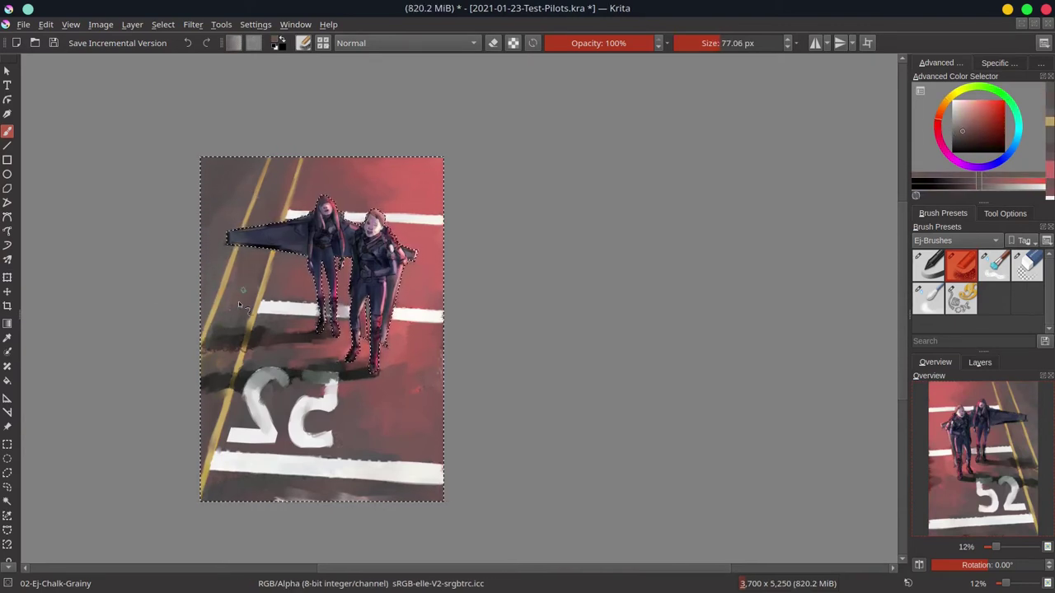
pyautogui.keyDown('ctrl'); pyautogui.click(250, 271); pyautogui.keyUp('ctrl')
pyautogui.press(']')
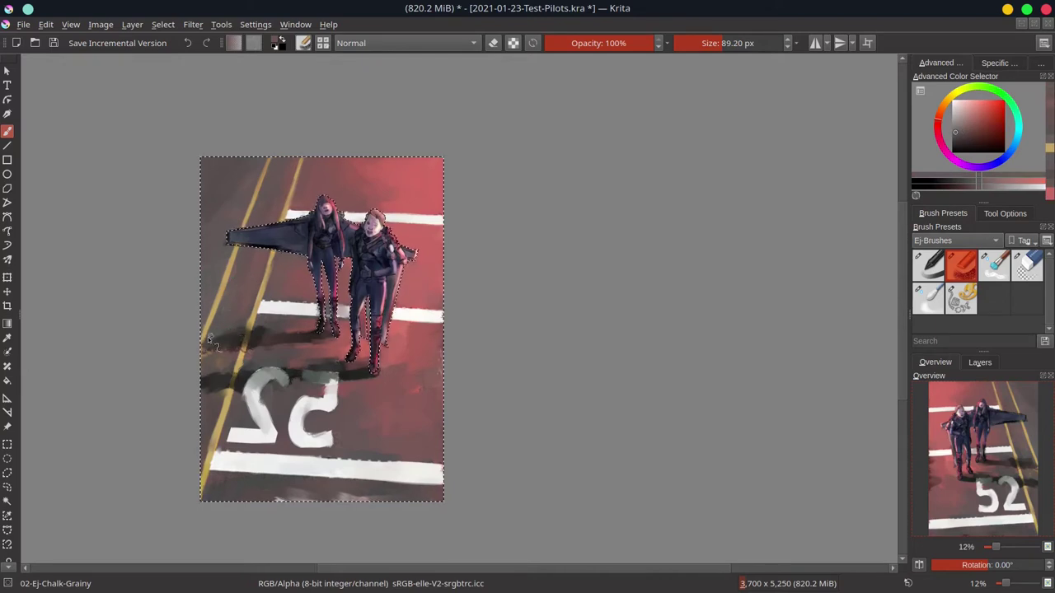
pyautogui.keyDown('ctrl'); pyautogui.click(299, 320); pyautogui.keyUp('ctrl')
pyautogui.moveTo(333, 288)
pyautogui.mouseDown()
pyautogui.moveTo(334, 306)
pyautogui.moveTo(381, 328)
pyautogui.mouseUp()
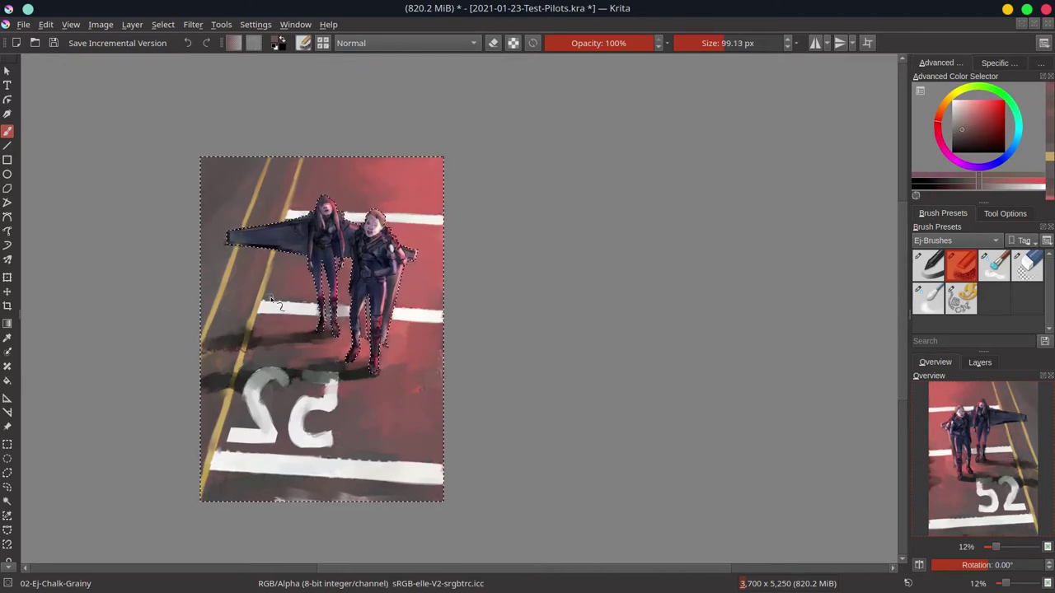
# - Pick lighter reds and reddish greys from the shadows by the feet, enlarging the brush
pyautogui.press(']')
pyautogui.keyDown('ctrl'); pyautogui.click(420, 281); pyautogui.keyUp('ctrl')
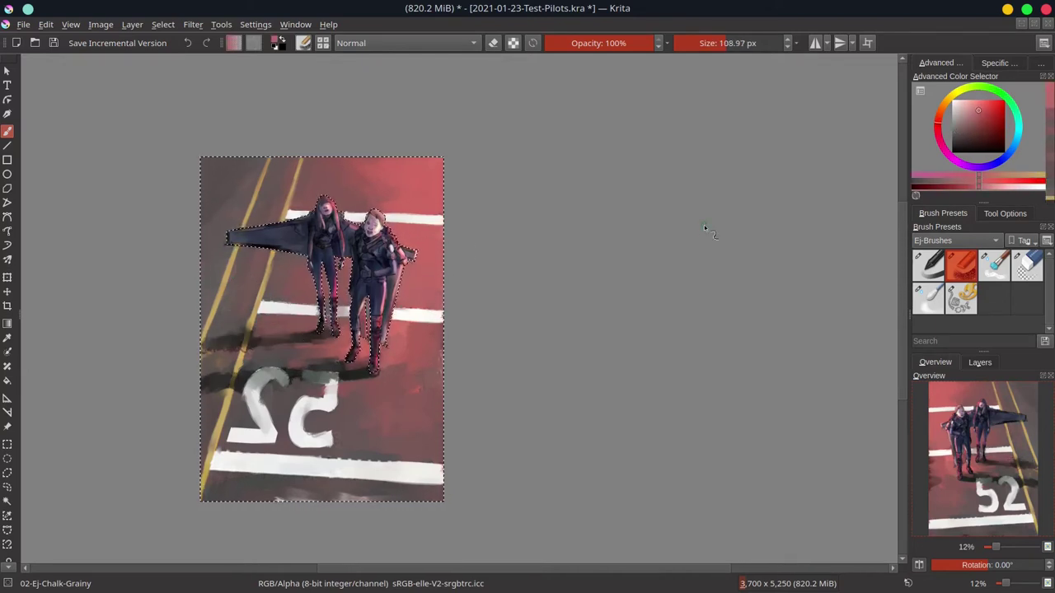
pyautogui.keyDown('ctrl'); pyautogui.click(279, 321); pyautogui.keyUp('ctrl')
pyautogui.keyDown('ctrl'); pyautogui.click(261, 363); pyautogui.keyUp('ctrl')
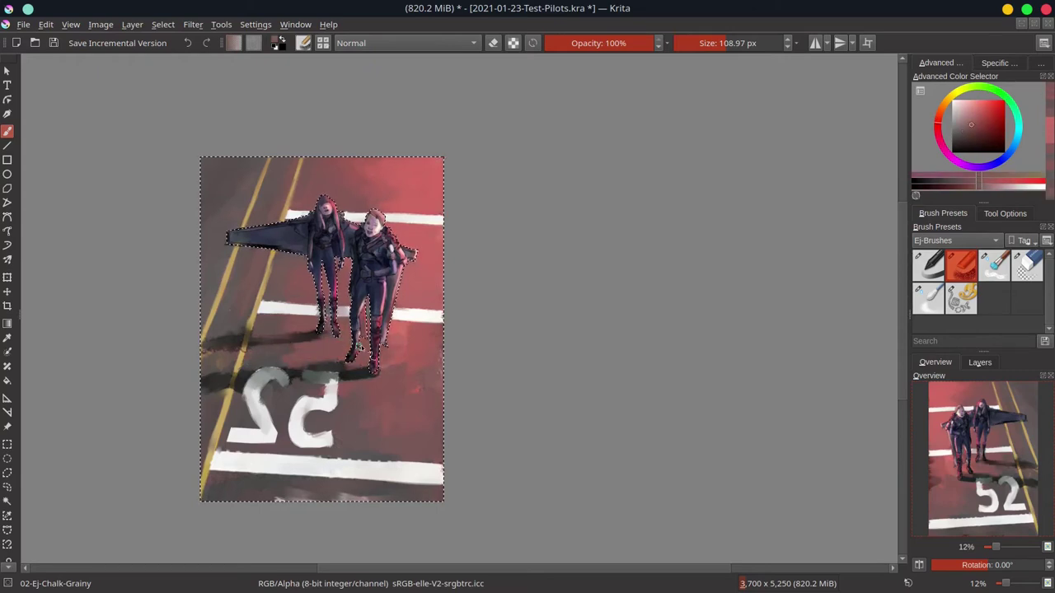
pyautogui.press(']')
pyautogui.keyDown('ctrl'); pyautogui.click(432, 333); pyautogui.keyUp('ctrl')
# - Zoom in on both pilots and save, then zoom out, reset rotation and set the brush to ~80 px
pyautogui.press('6')
pyautogui.press('6')
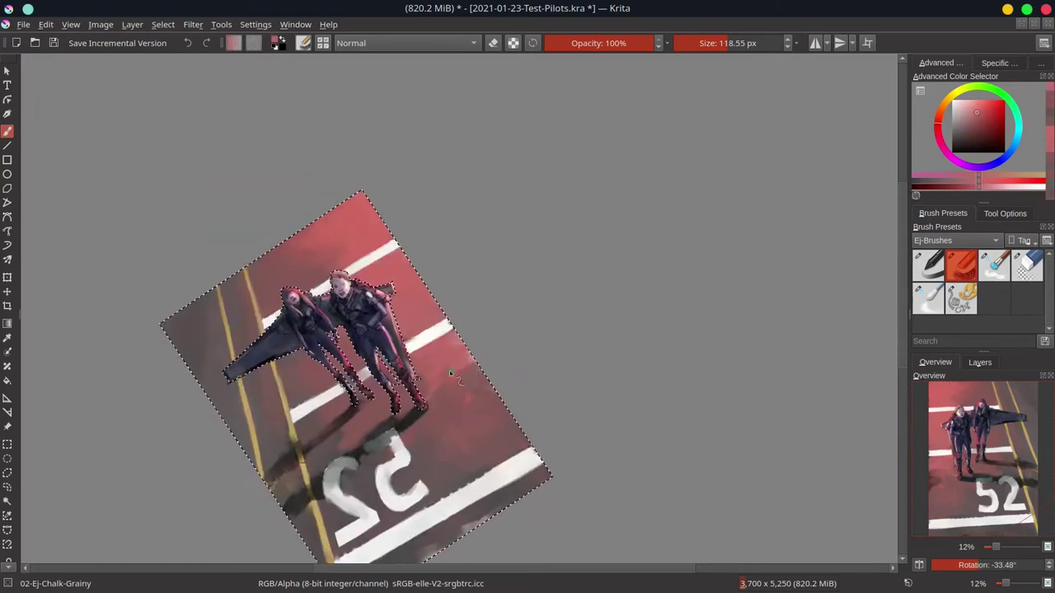
pyautogui.scroll(5, 558, 289)
pyautogui.press(']')
pyautogui.press(']')
pyautogui.press(']')
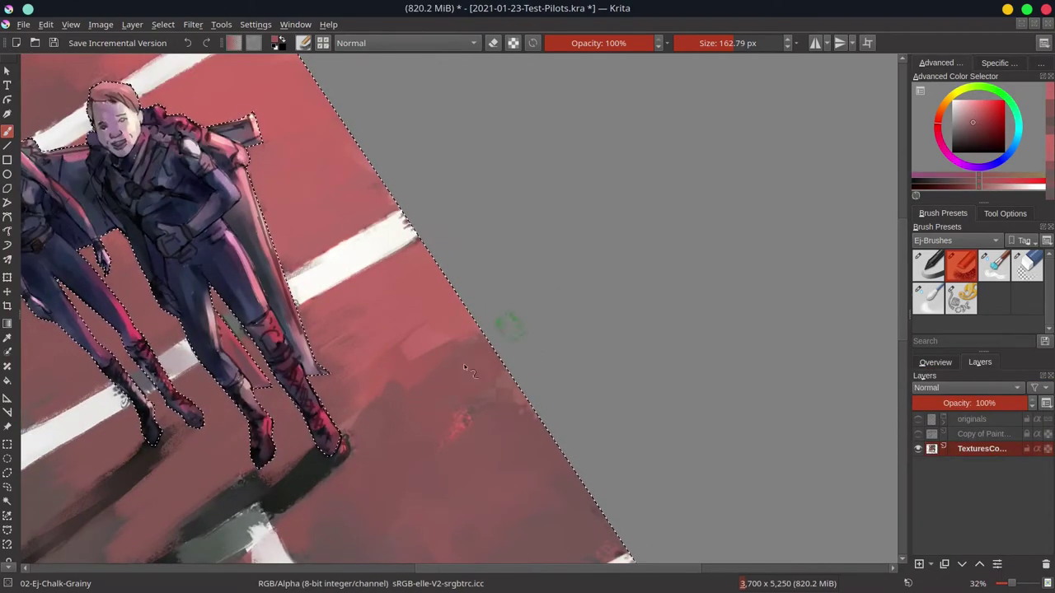
pyautogui.moveTo(345, 94); pyautogui.dragTo(453, 225)
pyautogui.click(934, 362)
pyautogui.hotkey('ctrl', 's')
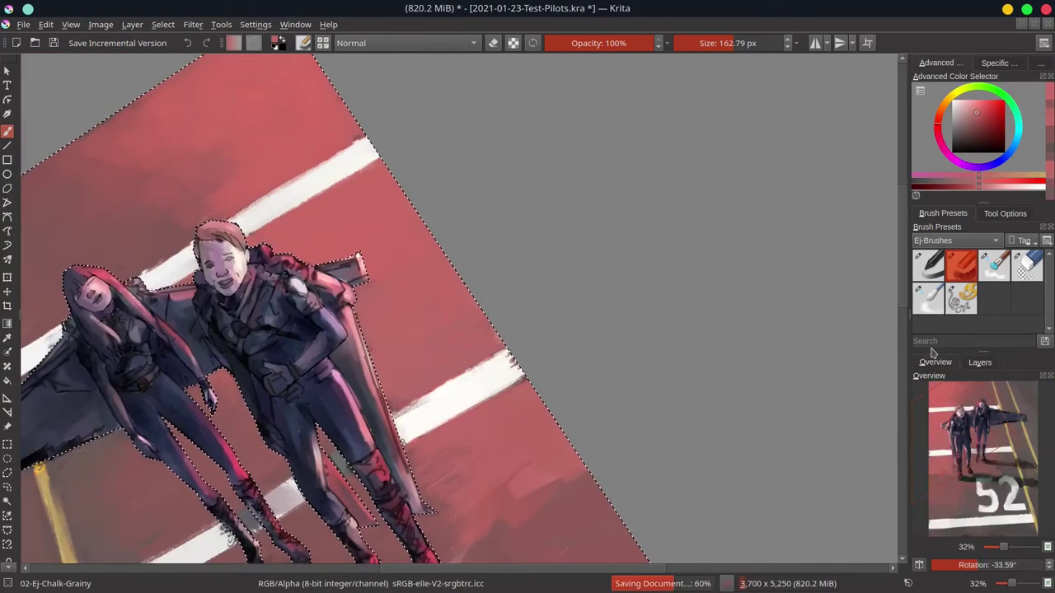
pyautogui.scroll(-6, 609, 237)
pyautogui.press('5')
pyautogui.press('[')
pyautogui.press('[')
pyautogui.press('[')
pyautogui.press('[')
pyautogui.press('[')
pyautogui.press('[')
pyautogui.press('[')
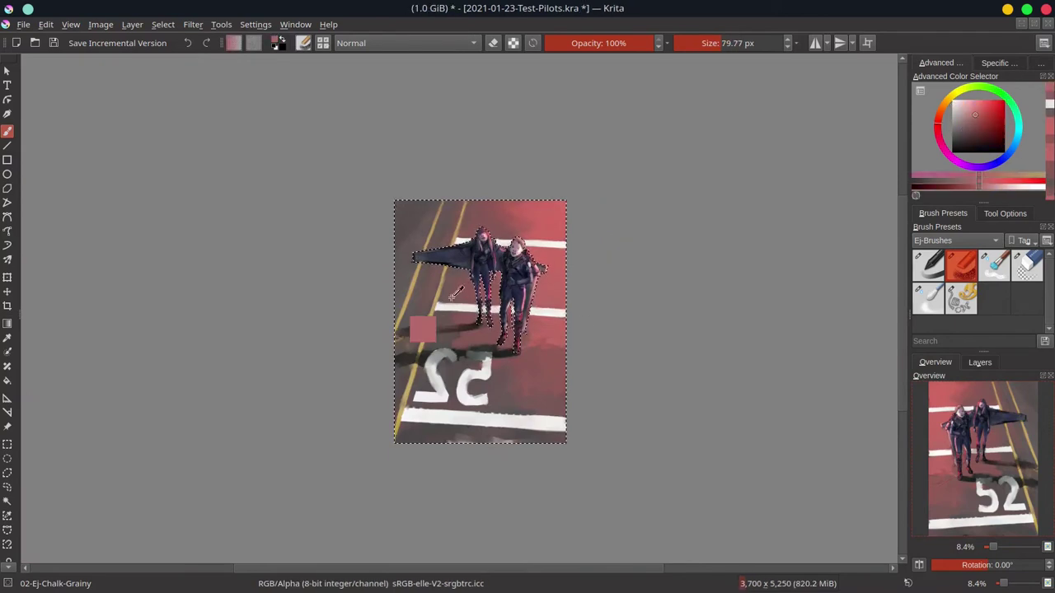
# - Sample a dark shadow grey and paint the runway shadow band out to the left edge
pyautogui.keyDown('ctrl'); pyautogui.click(480, 319); pyautogui.keyUp('ctrl')
pyautogui.scroll(2, 449, 333)
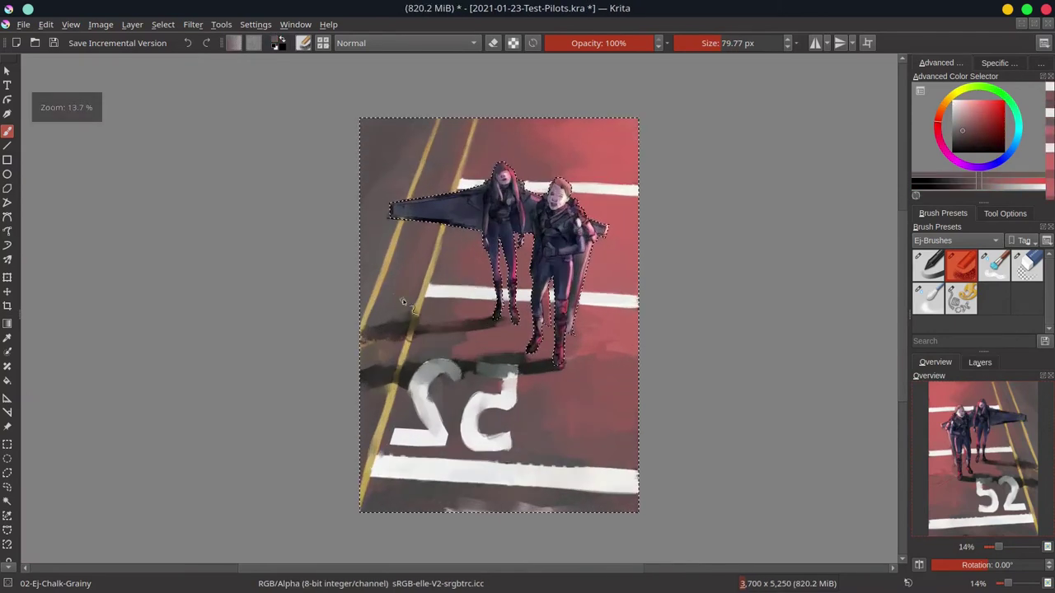
pyautogui.press('[')
pyautogui.press('[')
pyautogui.keyDown('ctrl'); pyautogui.click(453, 239); pyautogui.keyUp('ctrl')
pyautogui.keyDown('ctrl'); pyautogui.click(374, 387); pyautogui.keyUp('ctrl')
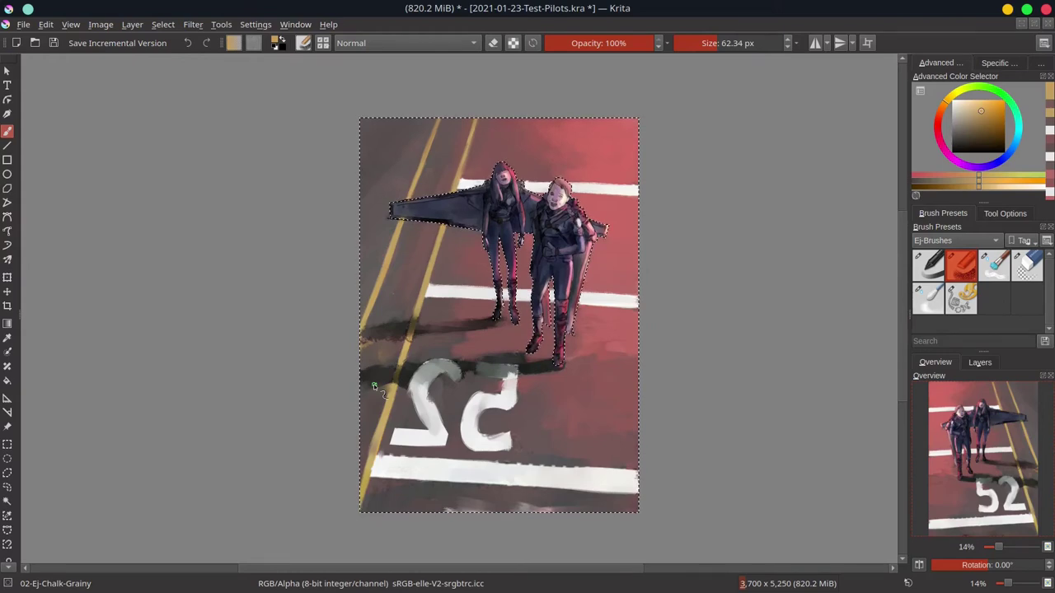
pyautogui.keyDown('ctrl'); pyautogui.click(373, 387); pyautogui.keyUp('ctrl')
pyautogui.keyDown('ctrl'); pyautogui.click(414, 301); pyautogui.keyUp('ctrl')
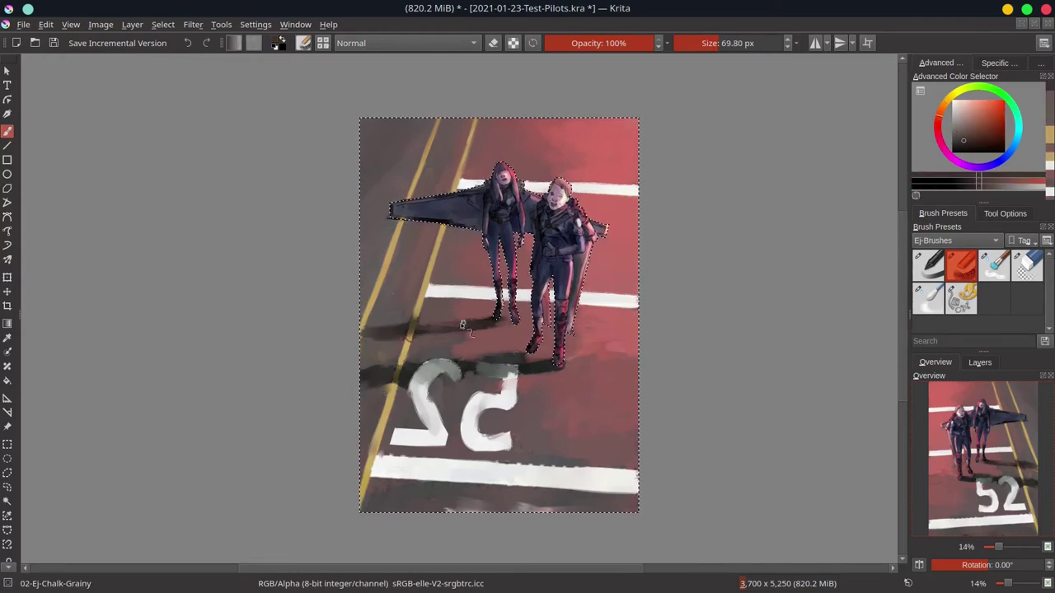
pyautogui.moveTo(371, 332); pyautogui.dragTo(478, 331)
# - Darken the shadow under the figures with sampled dark greys and reds, then save
pyautogui.scroll(3, 479, 350)
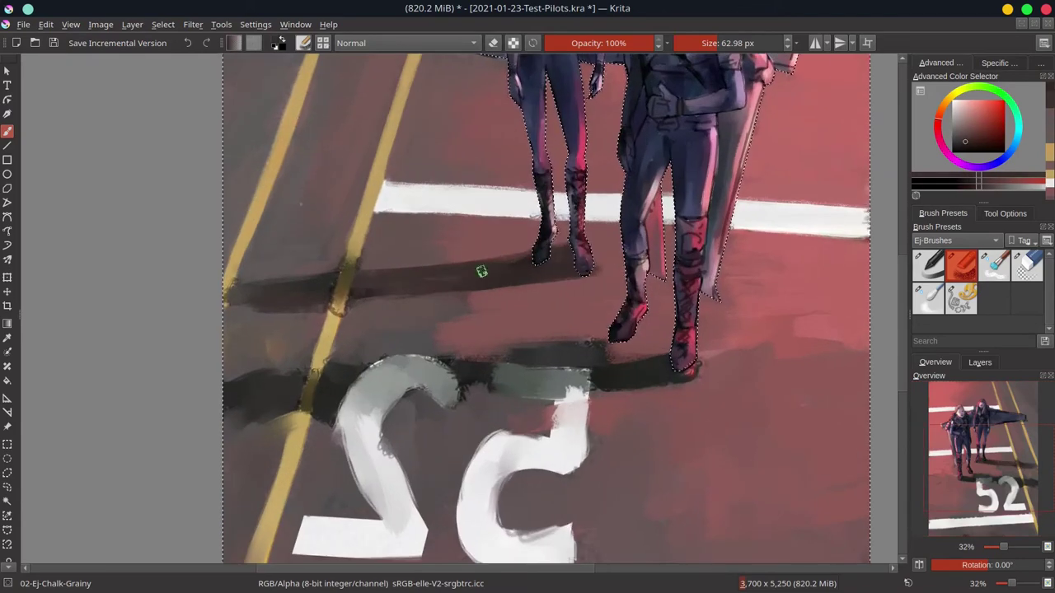
pyautogui.moveTo(482, 271)
pyautogui.mouseDown()
pyautogui.moveTo(524, 248)
pyautogui.moveTo(395, 273)
pyautogui.moveTo(544, 242)
pyautogui.moveTo(461, 268)
pyautogui.mouseUp()
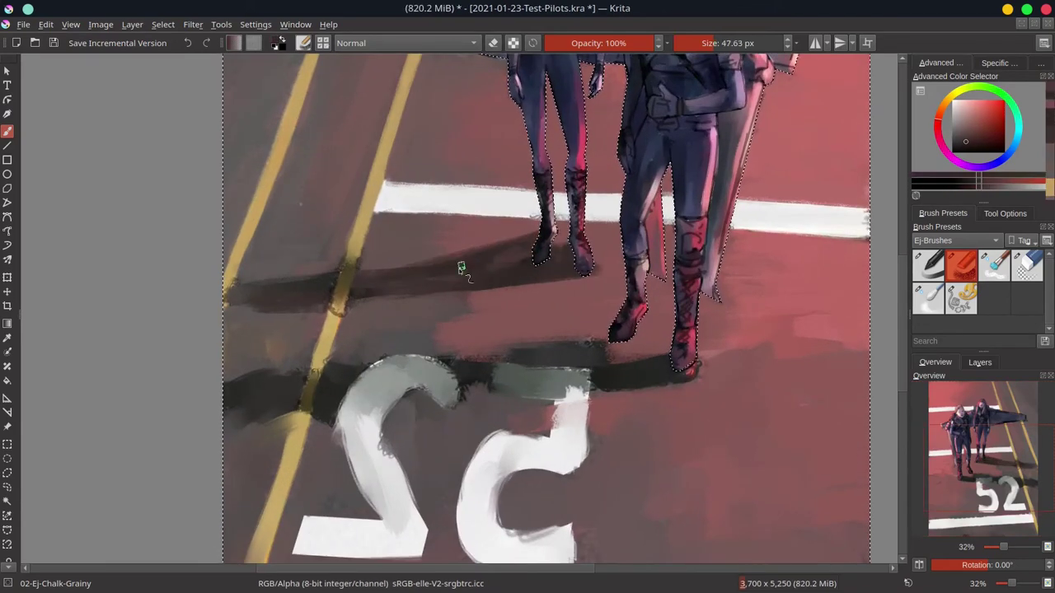
pyautogui.keyDown('ctrl'); pyautogui.click(330, 283); pyautogui.keyUp('ctrl')
pyautogui.keyDown('ctrl'); pyautogui.click(229, 304); pyautogui.keyUp('ctrl')
pyautogui.keyDown('ctrl'); pyautogui.moveTo(233, 307); pyautogui.dragTo(419, 285); pyautogui.keyUp('ctrl')
pyautogui.keyDown('ctrl'); pyautogui.moveTo(567, 253); pyautogui.dragTo(533, 272); pyautogui.keyUp('ctrl')
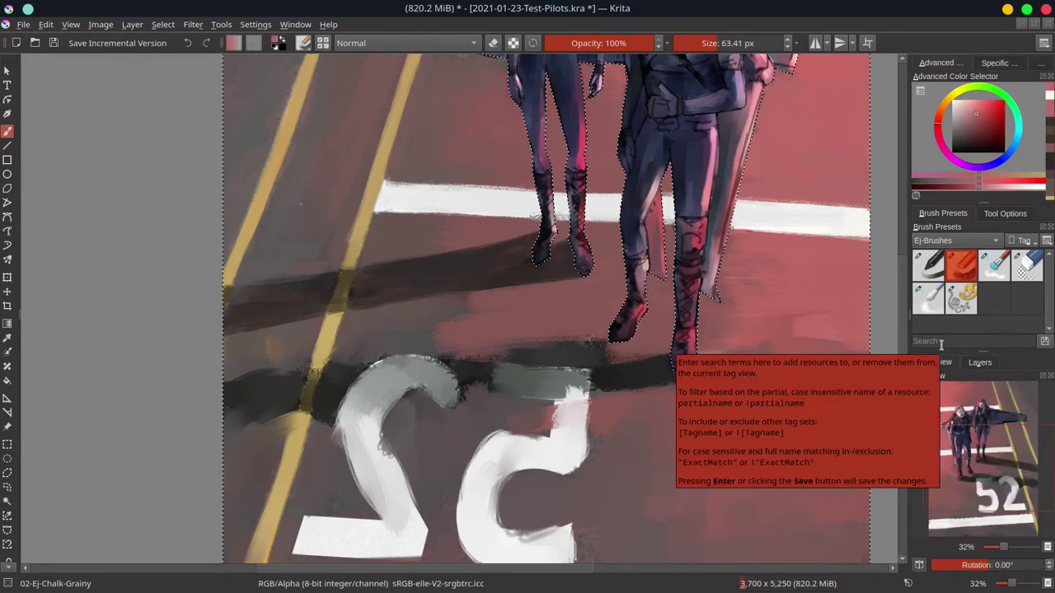
pyautogui.hotkey('ctrl', 's')
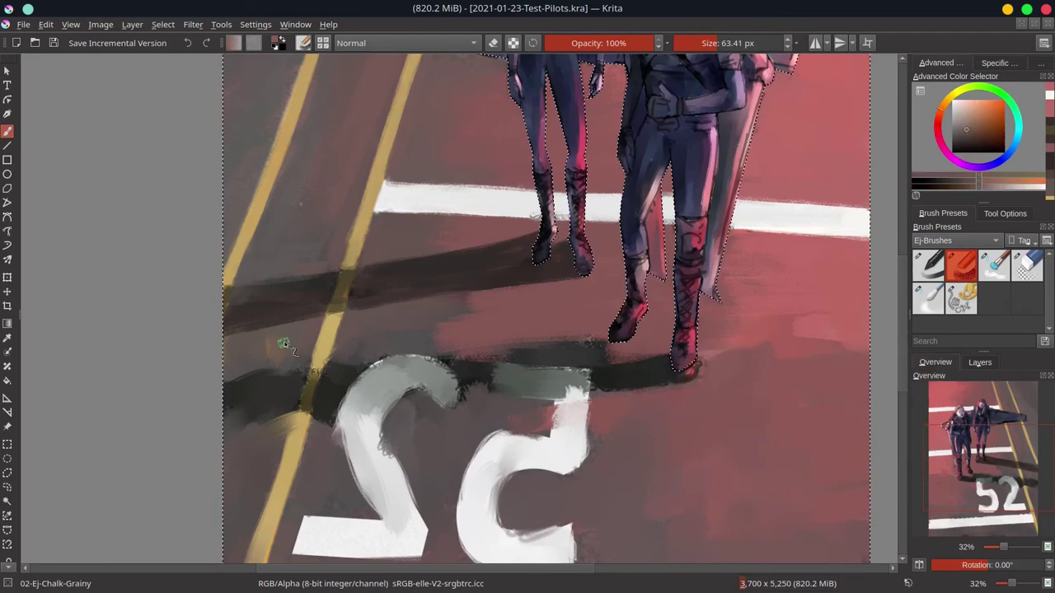
# - Paint dark shadow strokes beside the boots and trim part of them back with runway red
pyautogui.keyDown('ctrl'); pyautogui.click(553, 371); pyautogui.keyUp('ctrl')
pyautogui.moveTo(506, 363)
pyautogui.mouseDown()
pyautogui.moveTo(623, 314)
pyautogui.moveTo(568, 343)
pyautogui.moveTo(620, 334)
pyautogui.moveTo(667, 360)
pyautogui.moveTo(692, 362)
pyautogui.mouseUp()
pyautogui.keyDown('ctrl'); pyautogui.click(725, 318); pyautogui.keyUp('ctrl')
pyautogui.moveTo(626, 362)
pyautogui.mouseDown()
pyautogui.moveTo(701, 383)
pyautogui.moveTo(736, 340)
pyautogui.mouseUp()
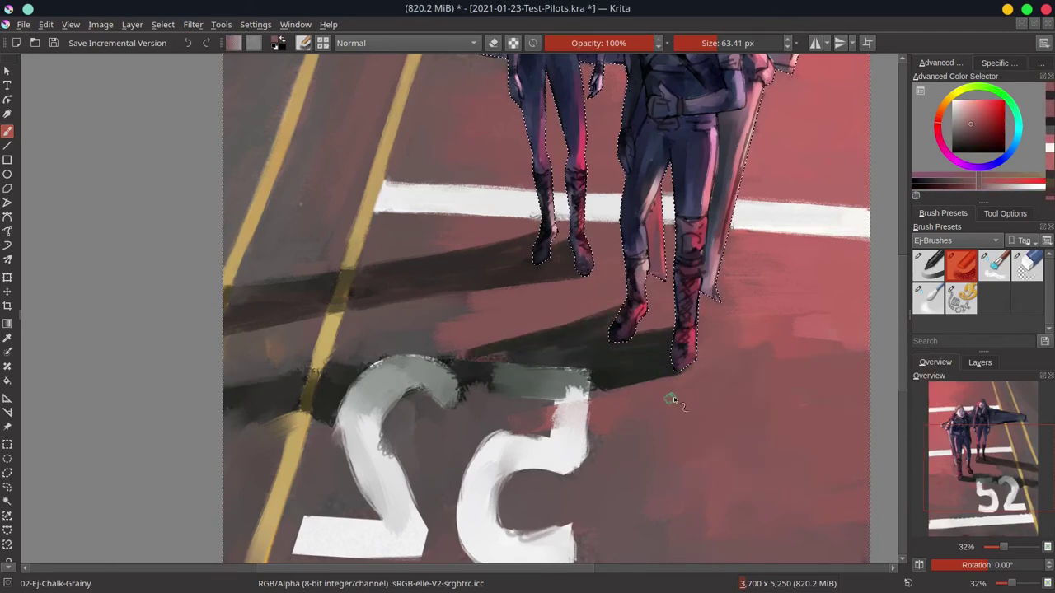
pyautogui.scroll(-2, 651, 329)
pyautogui.keyDown('ctrl'); pyautogui.click(562, 355); pyautogui.keyUp('ctrl')
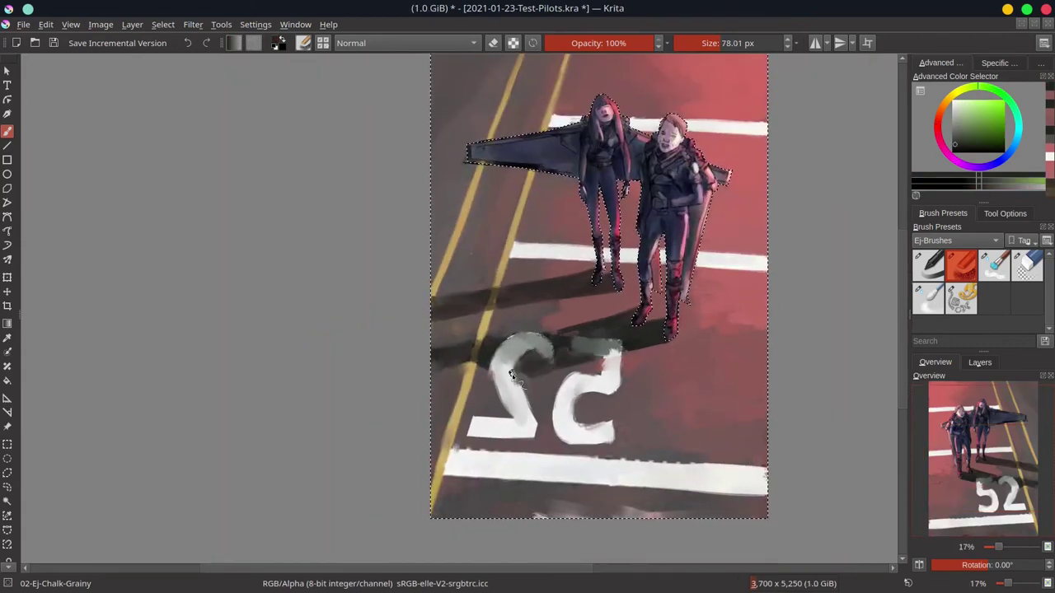
# - Paint grey over the top-left of the 52, zoom out to review, sample shades and save
pyautogui.moveTo(494, 367); pyautogui.dragTo(544, 344)
pyautogui.keyDown('ctrl'); pyautogui.click(582, 332); pyautogui.keyUp('ctrl')
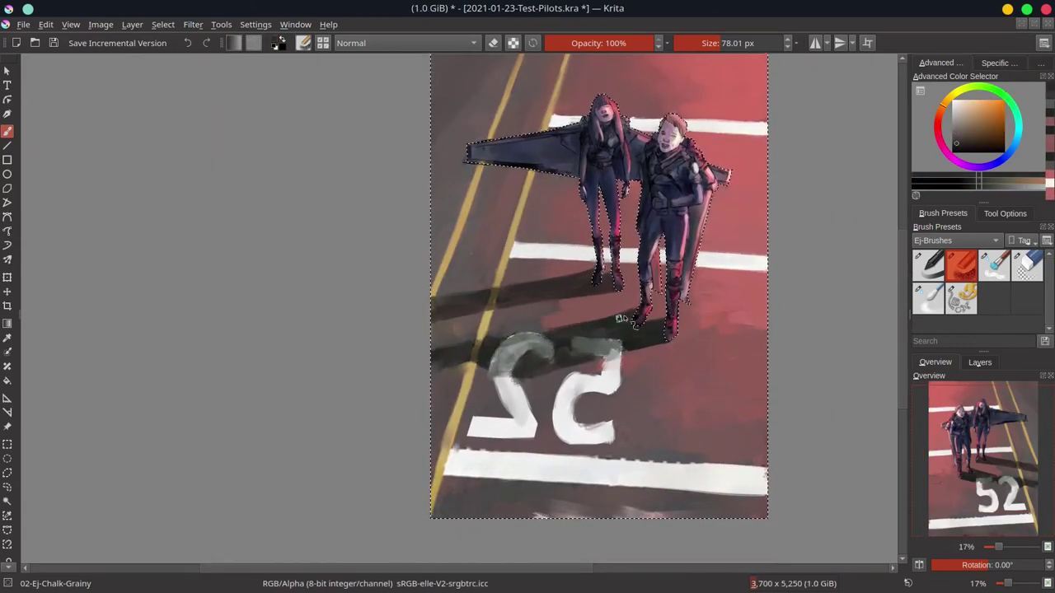
pyautogui.keyDown('ctrl'); pyautogui.click(461, 379); pyautogui.keyUp('ctrl')
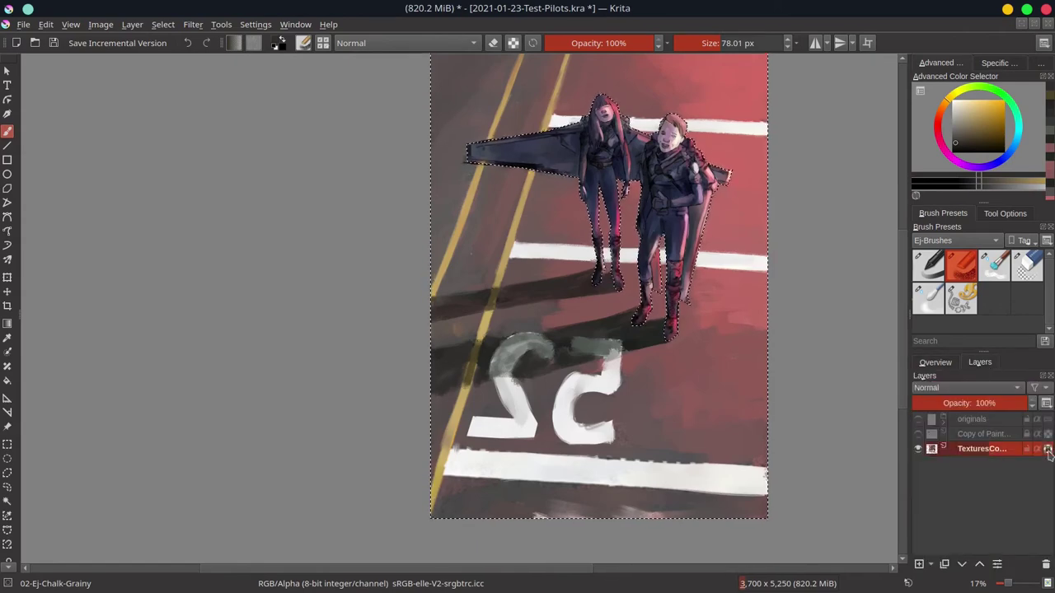
pyautogui.press('-')
pyautogui.press('-')
pyautogui.keyDown('ctrl'); pyautogui.click(624, 388); pyautogui.keyUp('ctrl')
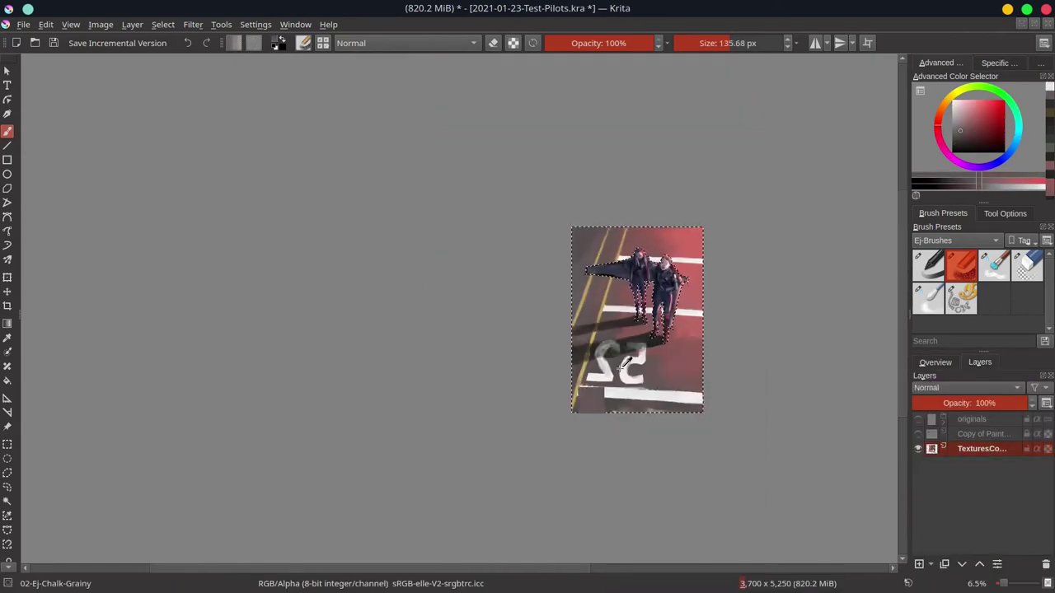
pyautogui.moveTo(624, 389)
pyautogui.mouseDown()
pyautogui.moveTo(740, 379)
pyautogui.moveTo(744, 393)
pyautogui.moveTo(597, 402)
pyautogui.moveTo(632, 404)
pyautogui.moveTo(649, 388)
pyautogui.moveTo(680, 404)
pyautogui.mouseUp()
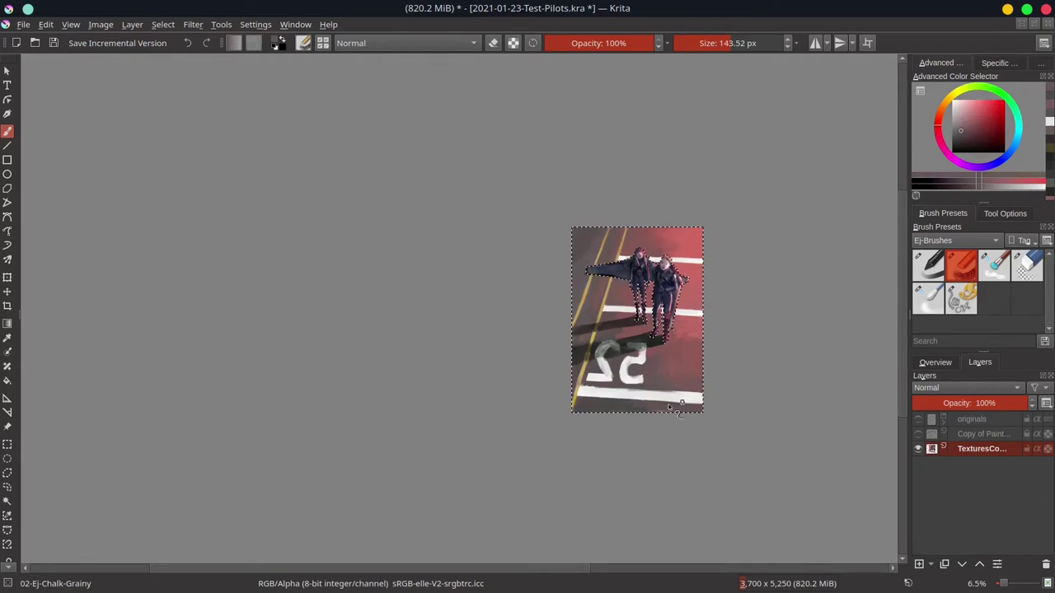
pyautogui.keyDown('ctrl'); pyautogui.click(686, 335); pyautogui.keyUp('ctrl')
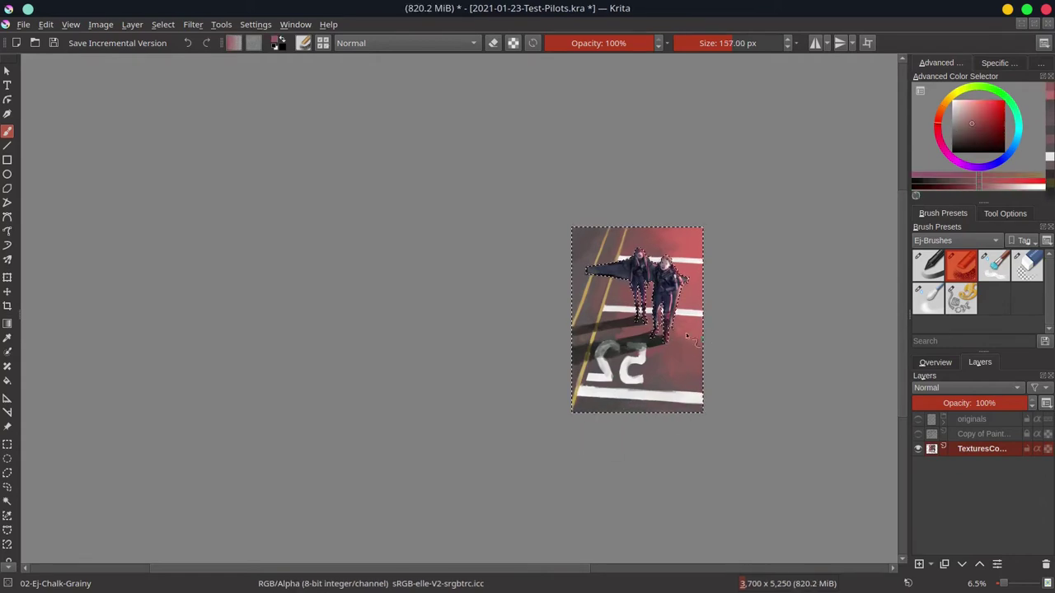
pyautogui.hotkey('ctrl', 's')
pyautogui.click(939, 365)
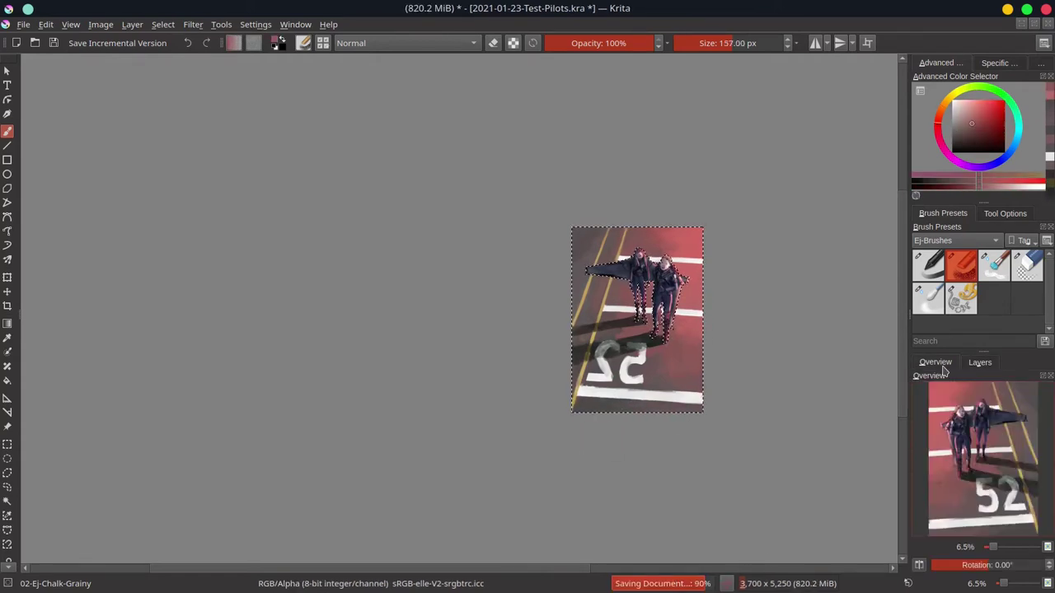
# - Brush near-white over the lower stripe and the 52, save, and zoom in on the marking
pyautogui.keyDown('ctrl'); pyautogui.click(632, 365); pyautogui.keyUp('ctrl')
pyautogui.moveTo(577, 395); pyautogui.dragTo(700, 397)
pyautogui.moveTo(593, 363); pyautogui.dragTo(631, 365)
pyautogui.press('[')
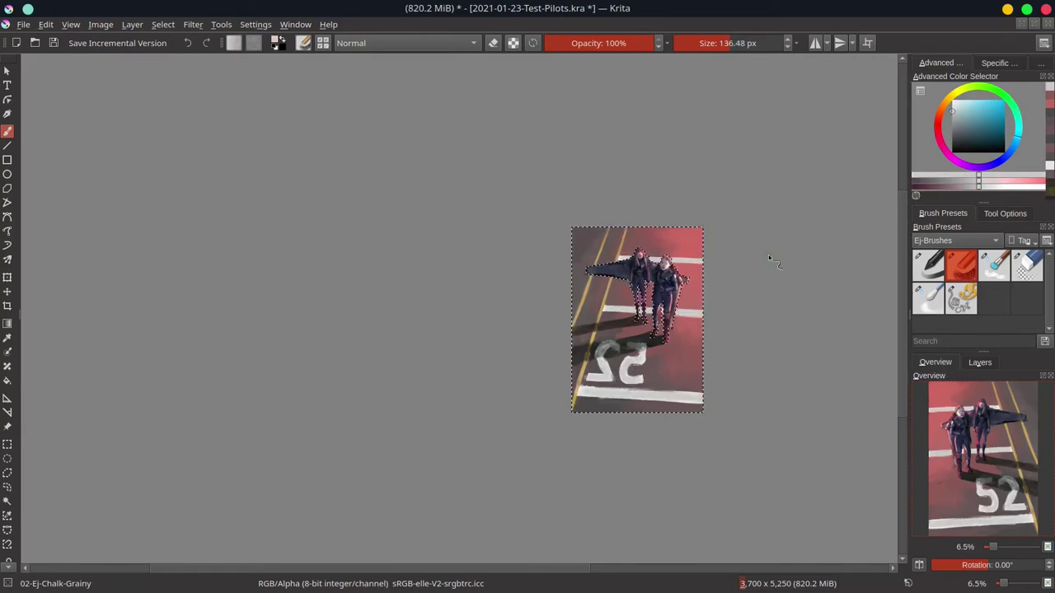
pyautogui.hotkey('ctrl', 's')
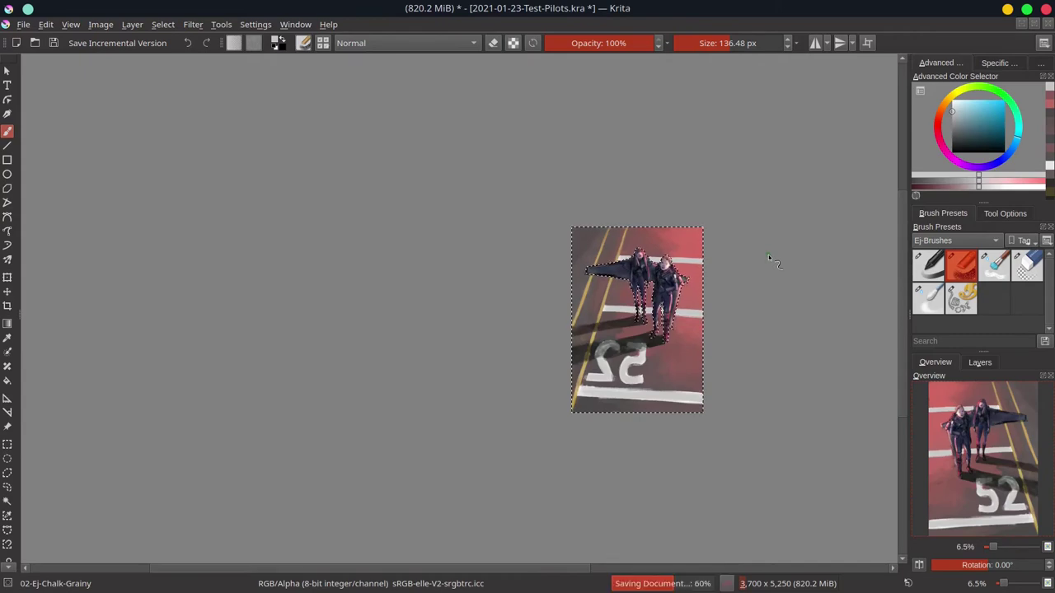
pyautogui.scroll(5, 684, 384)
pyautogui.press('[')
pyautogui.press('[')
pyautogui.press('[')
pyautogui.press('[')
pyautogui.press('[')
pyautogui.press('[')
pyautogui.press('[')
pyautogui.press('[')
pyautogui.press('[')
pyautogui.press('[')
pyautogui.press('[')
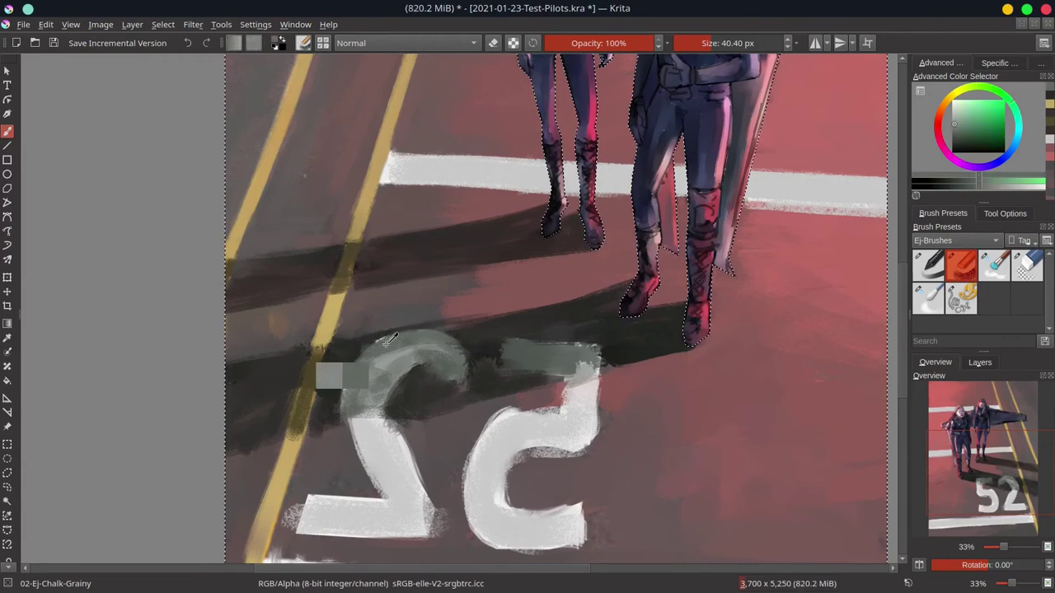
# - Reshape the top stroke of the 5 with the sampled runway pink
pyautogui.keyDown('ctrl'); pyautogui.click(463, 377); pyautogui.keyUp('ctrl')
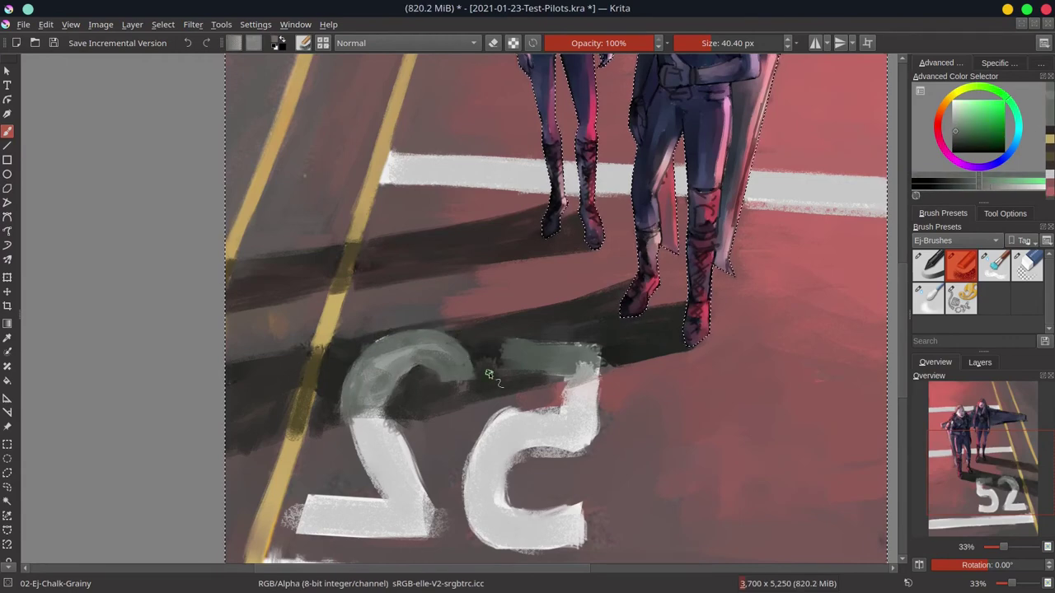
pyautogui.keyDown('ctrl'); pyautogui.click(474, 350); pyautogui.keyUp('ctrl')
pyautogui.keyDown('ctrl'); pyautogui.click(536, 343); pyautogui.keyUp('ctrl')
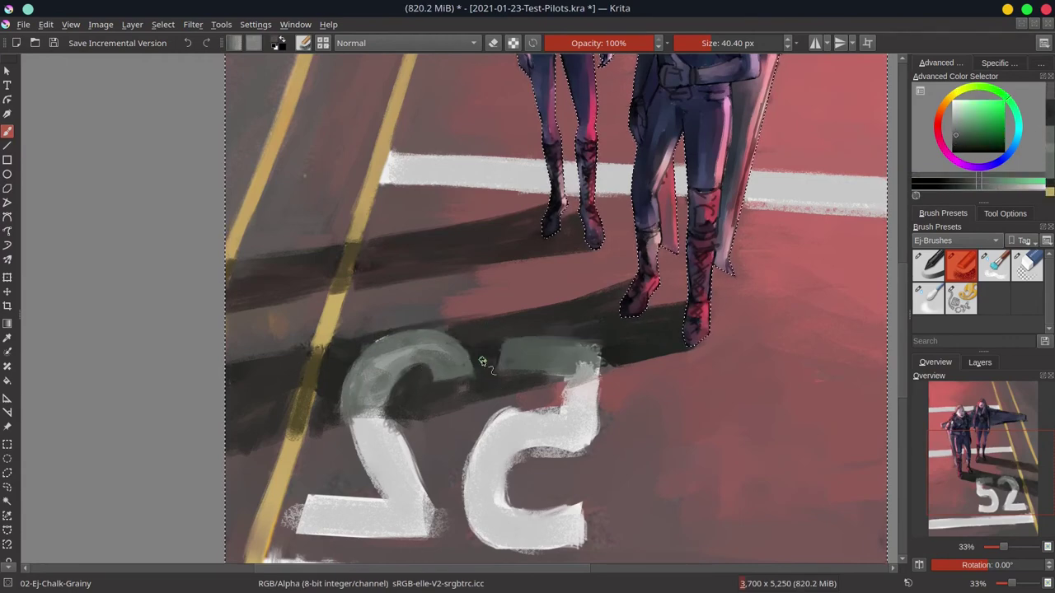
pyautogui.keyDown('ctrl'); pyautogui.click(540, 384); pyautogui.keyUp('ctrl')
pyautogui.moveTo(519, 400); pyautogui.dragTo(569, 394)
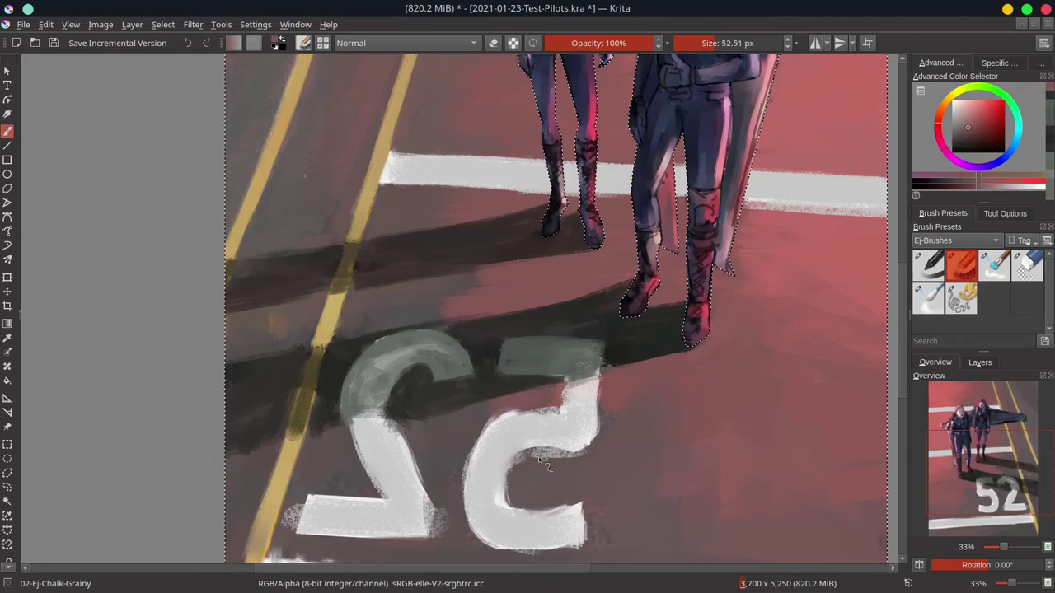
pyautogui.moveTo(593, 435); pyautogui.dragTo(599, 424)
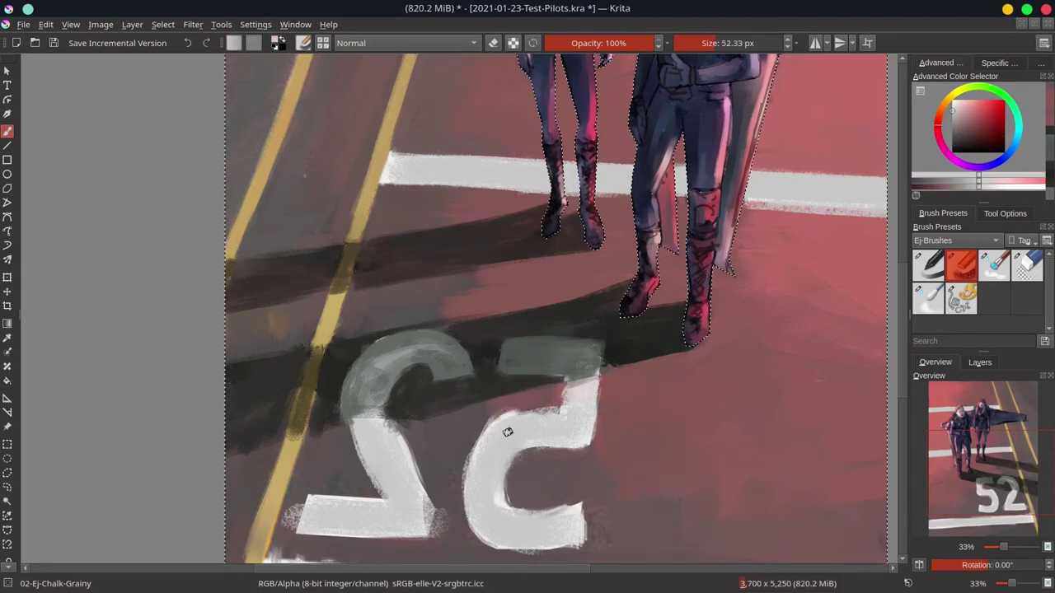
# - Tone down the yellow line beside the 52 with olive-yellow strokes
pyautogui.keyDown('ctrl'); pyautogui.click(577, 381); pyautogui.keyUp('ctrl')
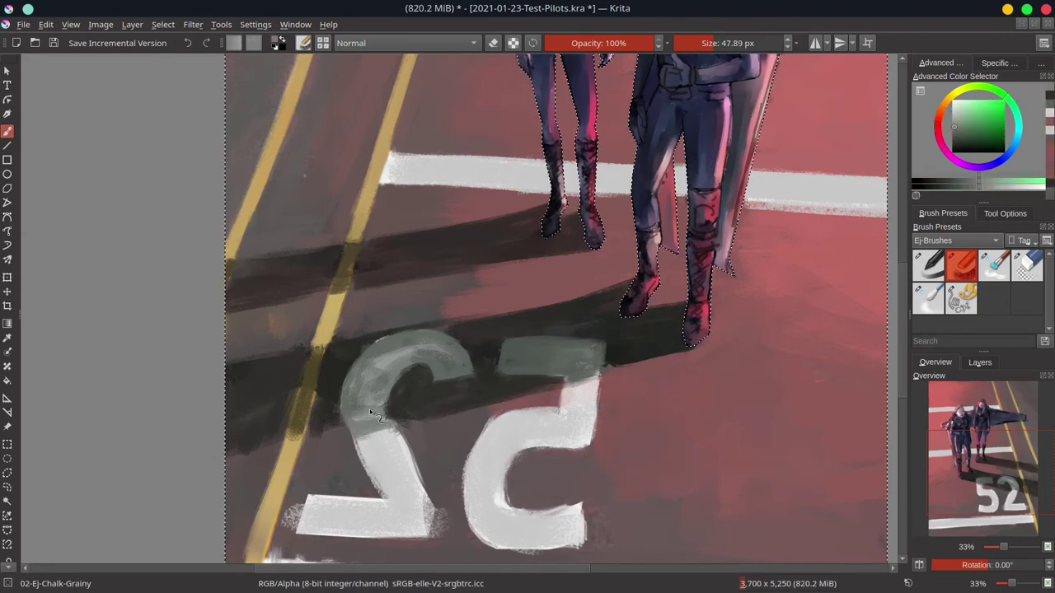
pyautogui.keyDown('ctrl'); pyautogui.click(320, 356); pyautogui.keyUp('ctrl')
pyautogui.moveTo(305, 402); pyautogui.dragTo(285, 458)
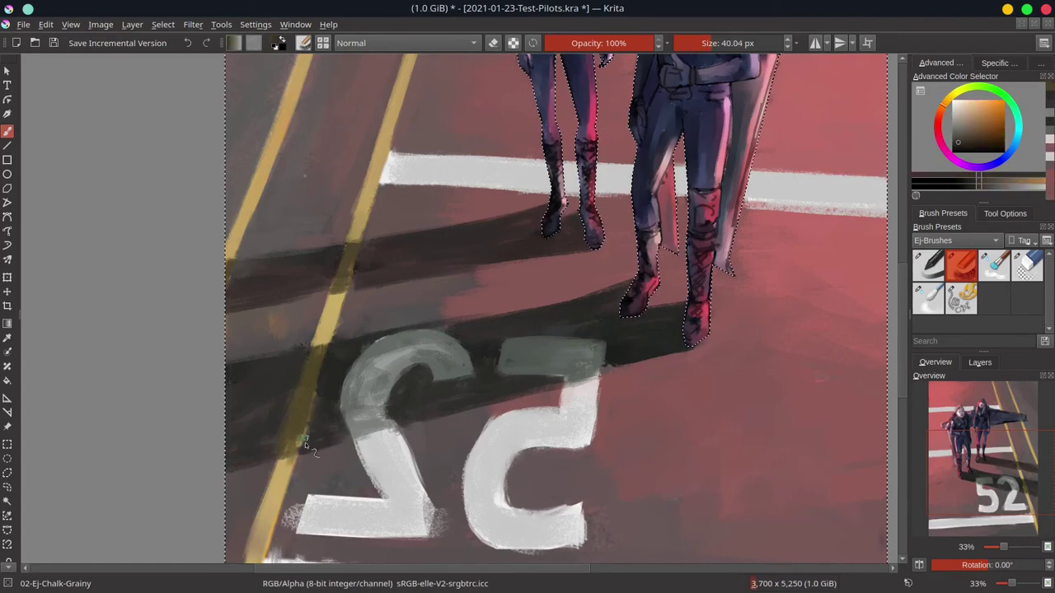
pyautogui.moveTo(247, 499); pyautogui.dragTo(264, 408)
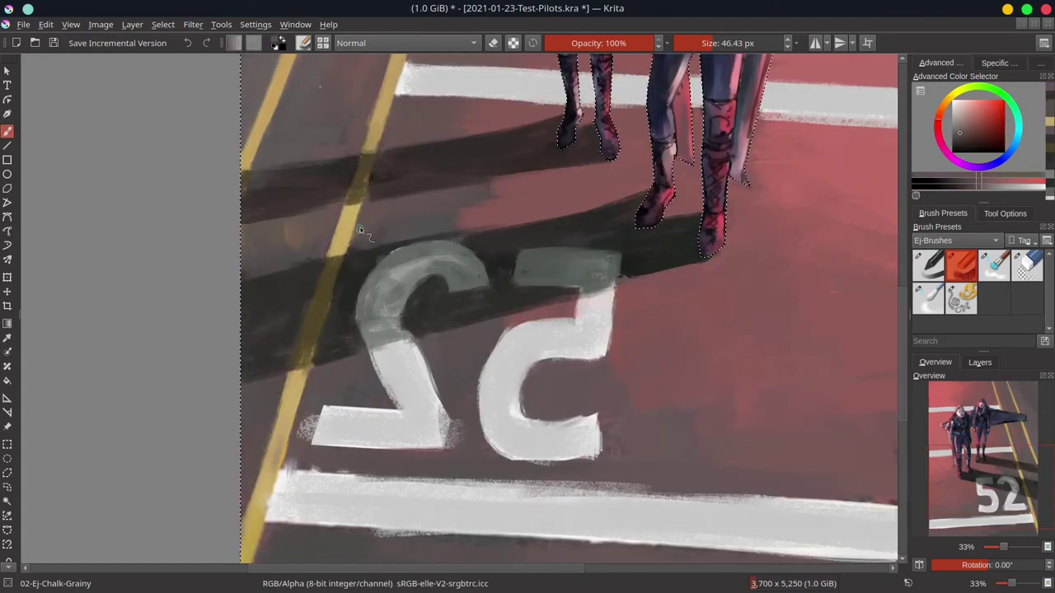
# - Sample tones around the 52 numerals and muted ochre near the yellow line, bringing the lower stripe into view
pyautogui.keyDown('ctrl'); pyautogui.click(265, 224); pyautogui.keyUp('ctrl')
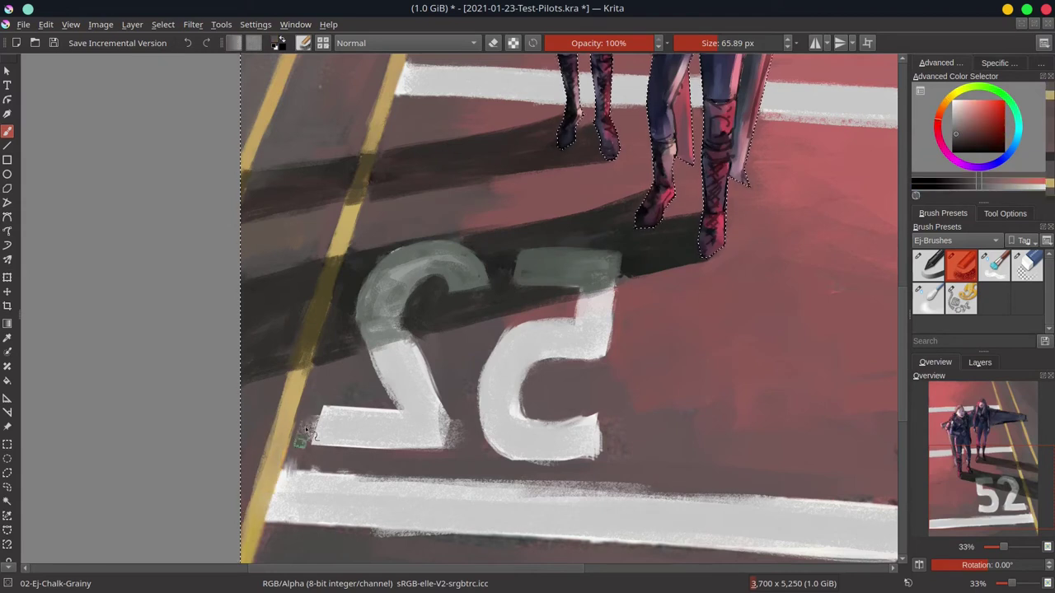
pyautogui.keyDown('ctrl'); pyautogui.click(417, 379); pyautogui.keyUp('ctrl')
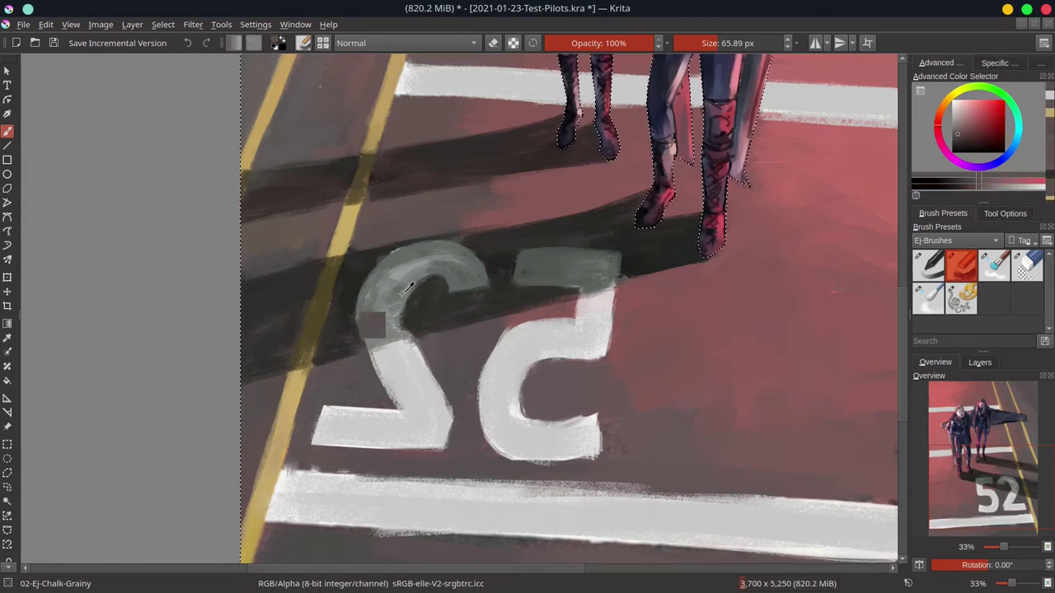
pyautogui.keyDown('ctrl'); pyautogui.click(375, 261); pyautogui.keyUp('ctrl')
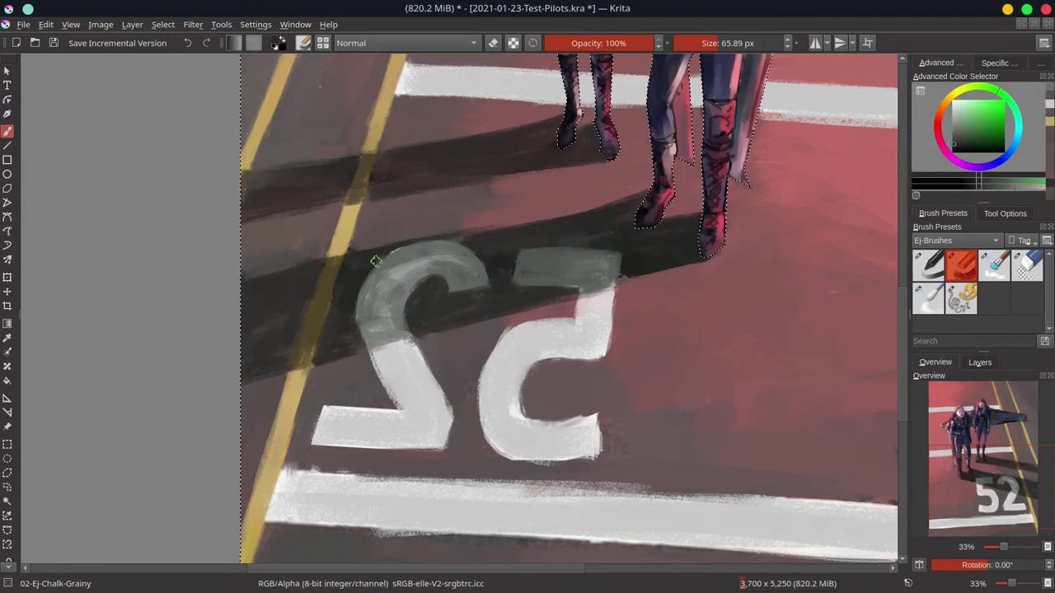
pyautogui.keyDown('ctrl'); pyautogui.click(371, 431); pyautogui.keyUp('ctrl')
pyautogui.keyDown('ctrl'); pyautogui.click(538, 363); pyautogui.keyUp('ctrl')
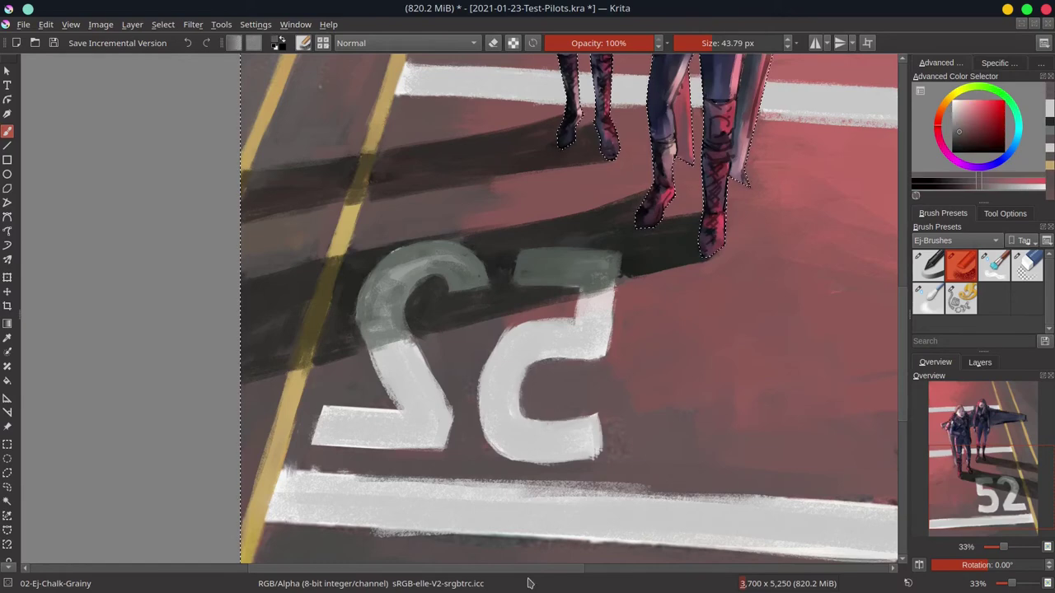
pyautogui.keyDown('ctrl'); pyautogui.click(301, 500); pyautogui.keyUp('ctrl')
pyautogui.moveTo(301, 500); pyautogui.dragTo(289, 454)
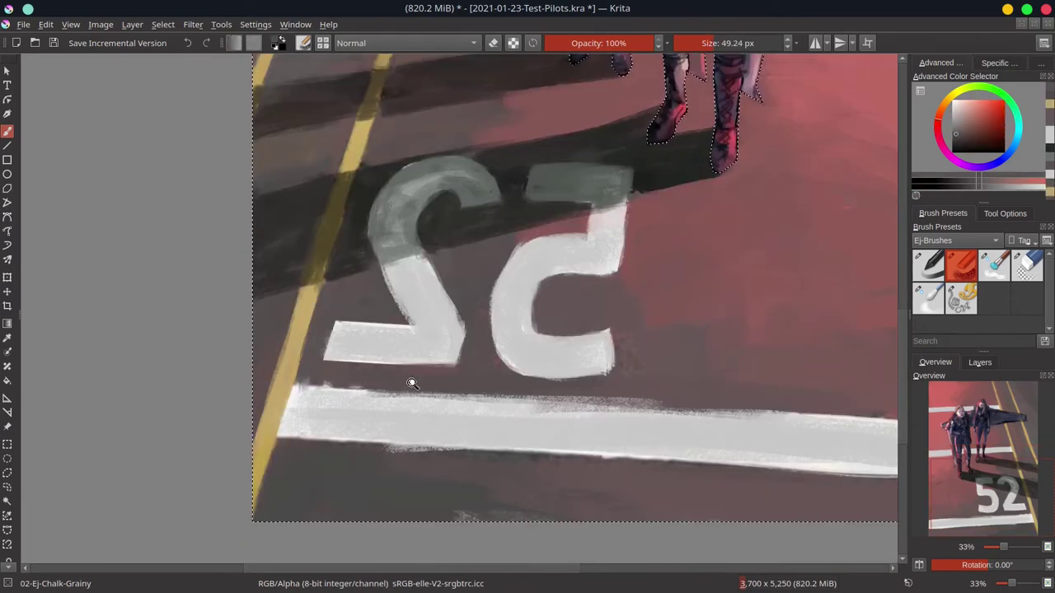
# - Rotate the view to about -19 degrees and sample light and dark tones from the white stripe
pyautogui.scroll(-3, 412, 381)
pyautogui.moveTo(412, 381)
pyautogui.mouseDown()
pyautogui.moveTo(426, 419)
pyautogui.moveTo(530, 350)
pyautogui.moveTo(529, 388)
pyautogui.mouseUp()
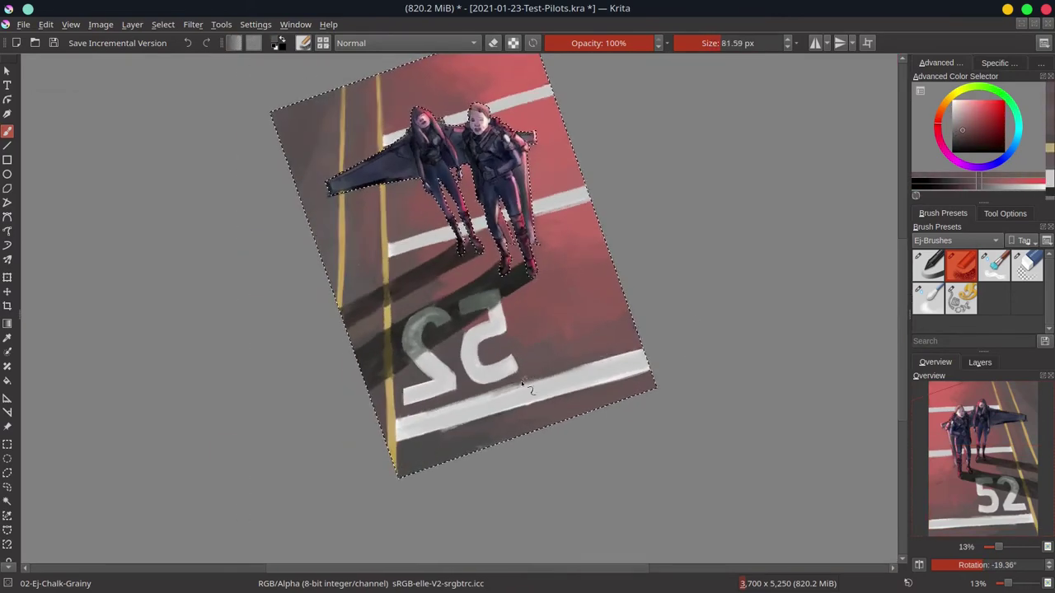
pyautogui.keyDown('ctrl'); pyautogui.click(430, 426); pyautogui.keyUp('ctrl')
pyautogui.keyDown('ctrl'); pyautogui.click(557, 419); pyautogui.keyUp('ctrl')
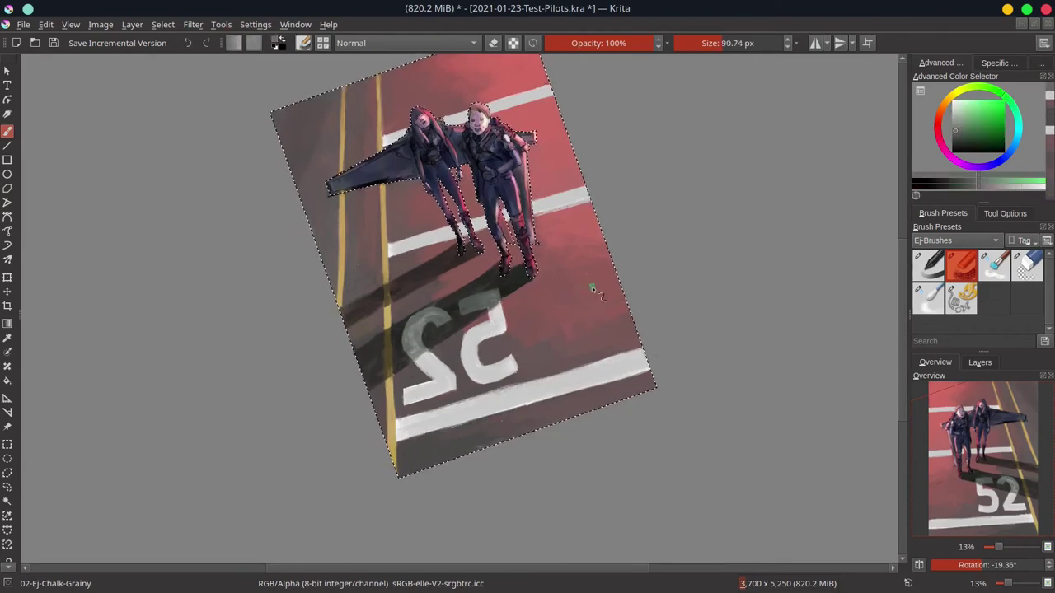
# - Save 2021-01-23-Test-Pilots.kra, reset the view upright and zoom out to the whole painting
pyautogui.hotkey('ctrl', 's')
pyautogui.press('5')
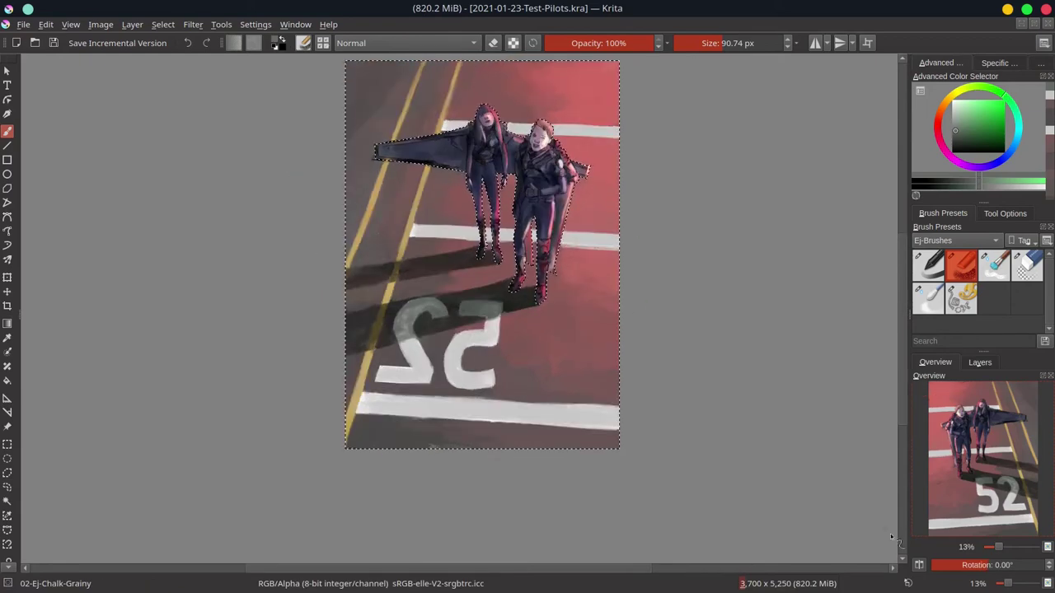
pyautogui.press('m')
pyautogui.keyDown('ctrl'); pyautogui.click(345, 319); pyautogui.keyUp('ctrl')
pyautogui.press('-')
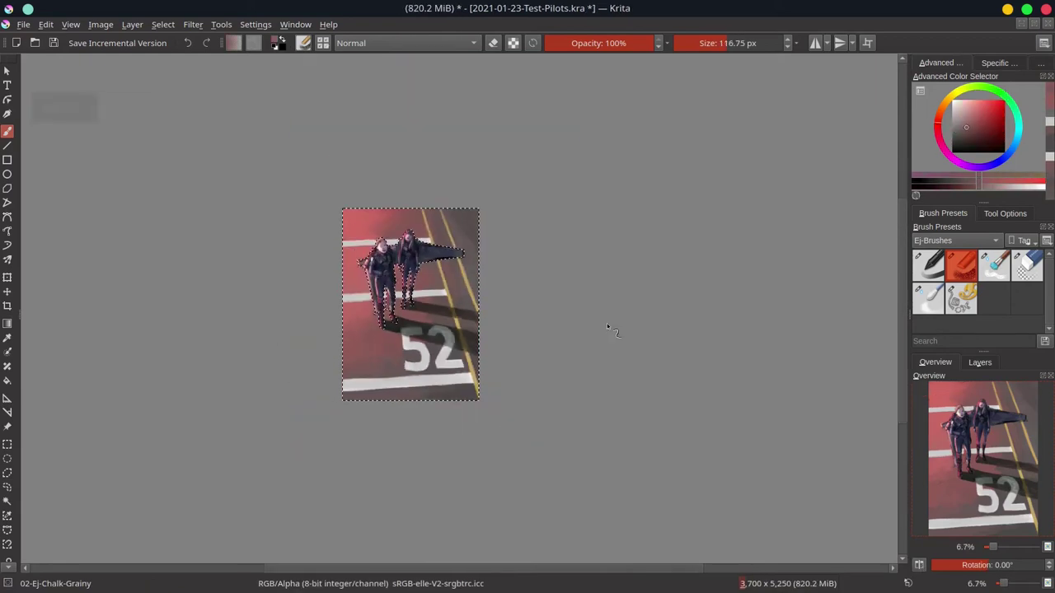
# - Remove the selection outline around the two pilots
pyautogui.keyDown('ctrl'); pyautogui.click(383, 377); pyautogui.keyUp('ctrl')
pyautogui.keyDown('ctrl'); pyautogui.click(384, 378); pyautogui.keyUp('ctrl')
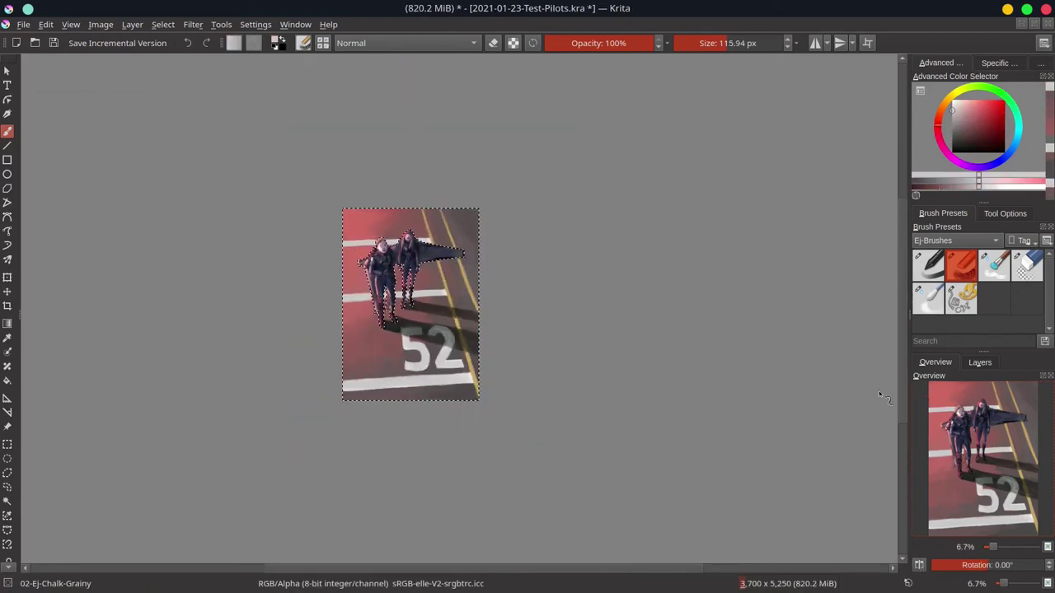
pyautogui.hotkey('ctrl', 'shift', 'a')
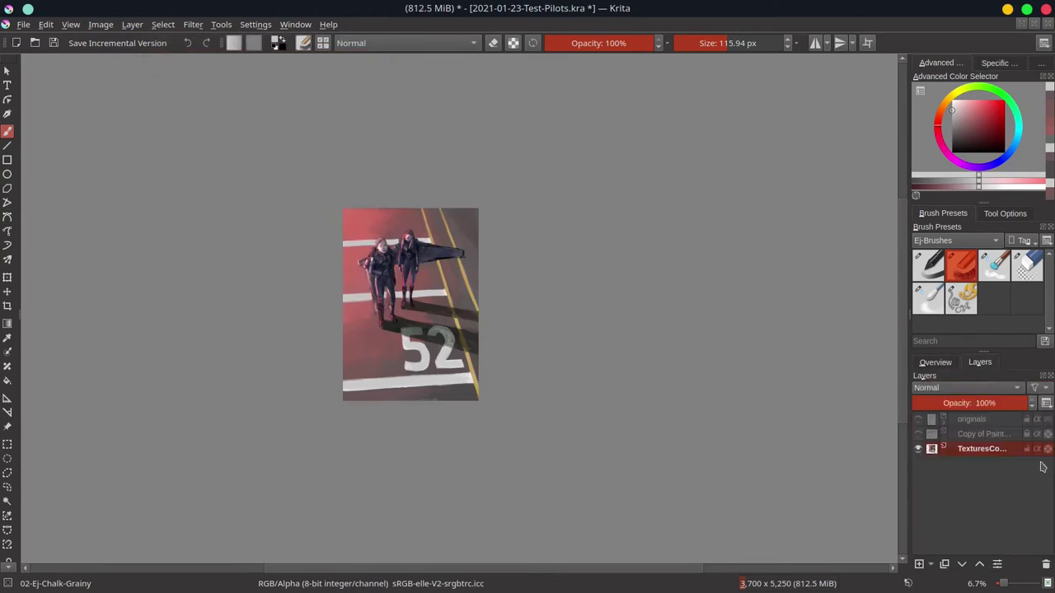
pyautogui.keyDown('ctrl'); pyautogui.click(452, 404); pyautogui.keyUp('ctrl')
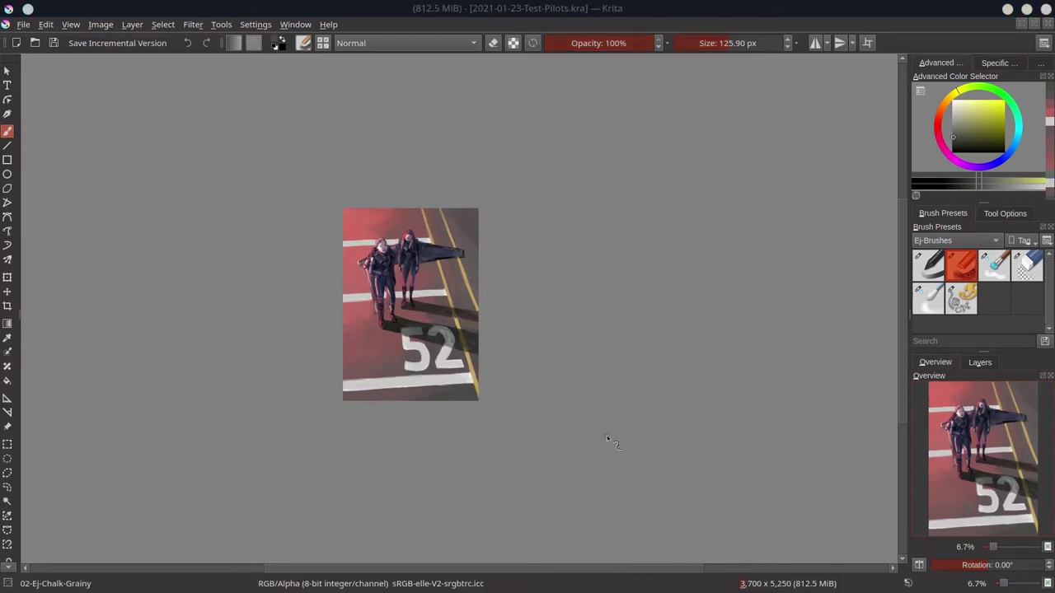
# - Zoom in on the woman's head and paint dark shading into her hair with a small brush
pyautogui.scroll(3, 414, 318)
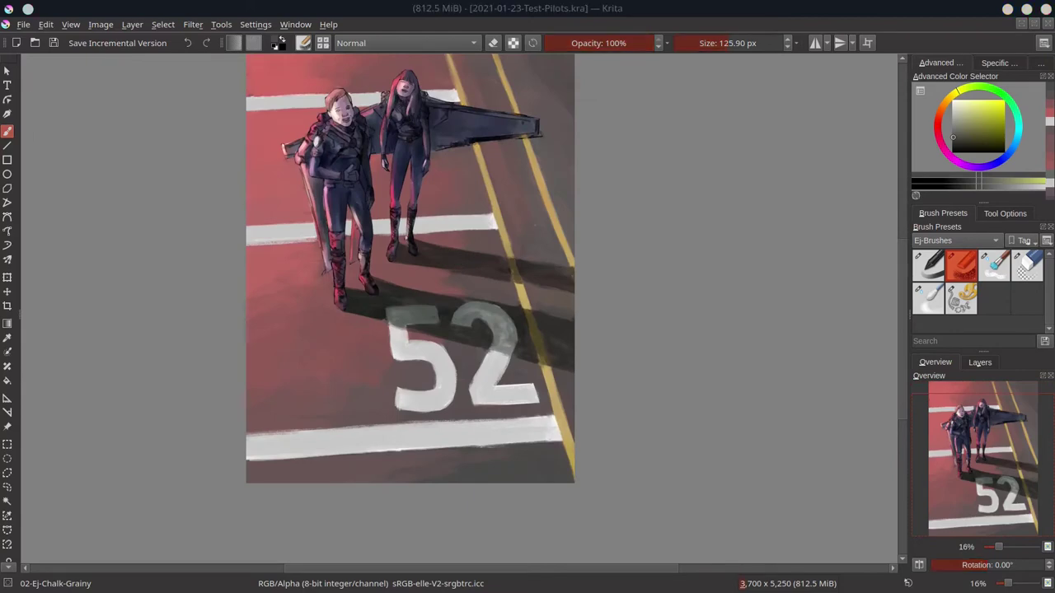
pyautogui.press('[')
pyautogui.press('[')
pyautogui.press('[')
pyautogui.press('[')
pyautogui.scroll(5, 437, 283)
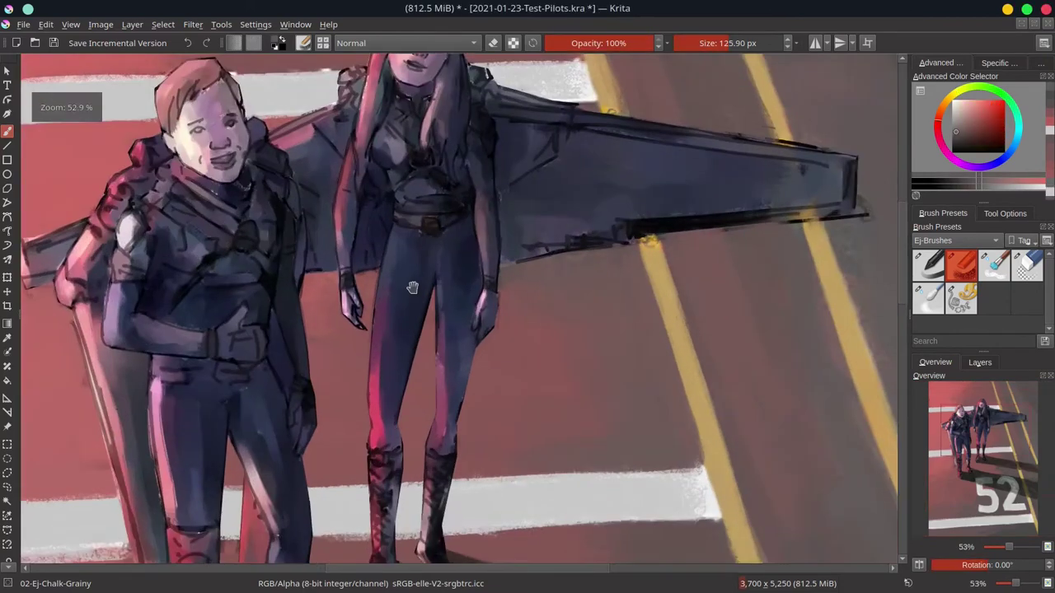
pyautogui.keyDown('ctrl'); pyautogui.click(432, 285); pyautogui.keyUp('ctrl')
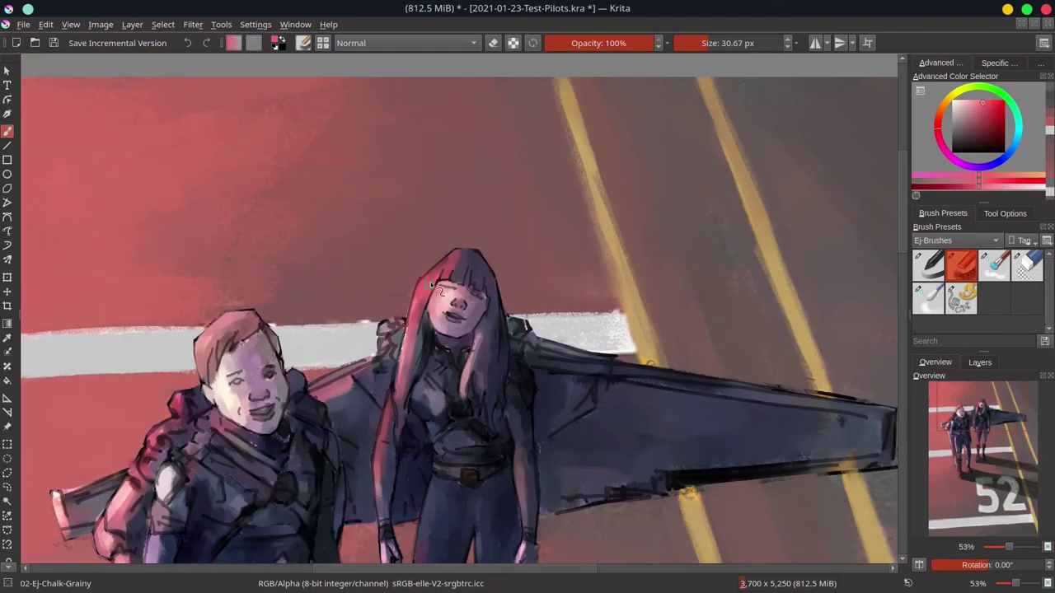
pyautogui.click(980, 100)
pyautogui.press('[')
pyautogui.press('[')
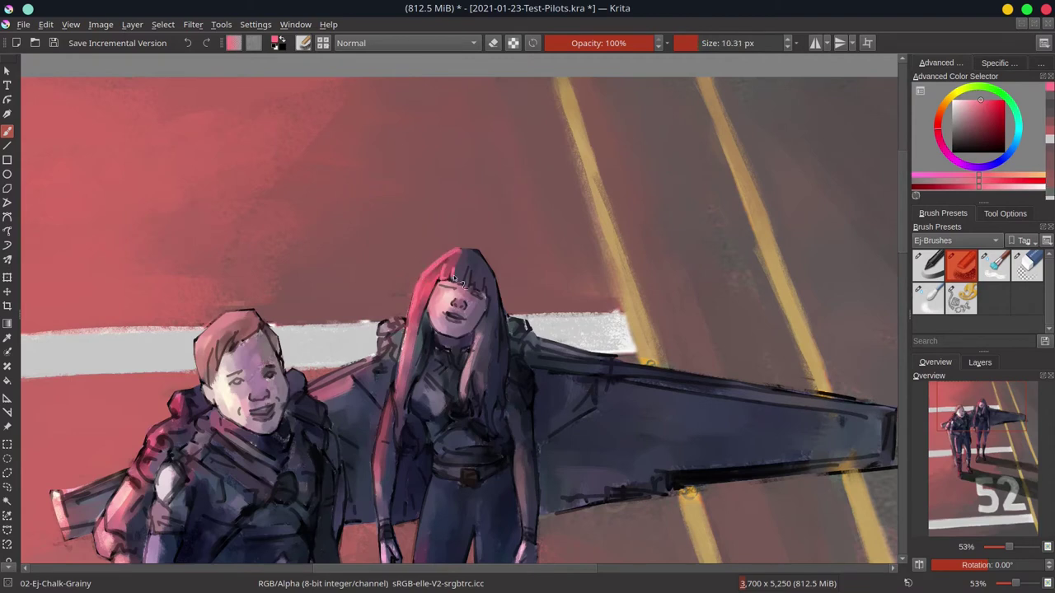
pyautogui.keyDown('ctrl'); pyautogui.click(429, 317); pyautogui.keyUp('ctrl')
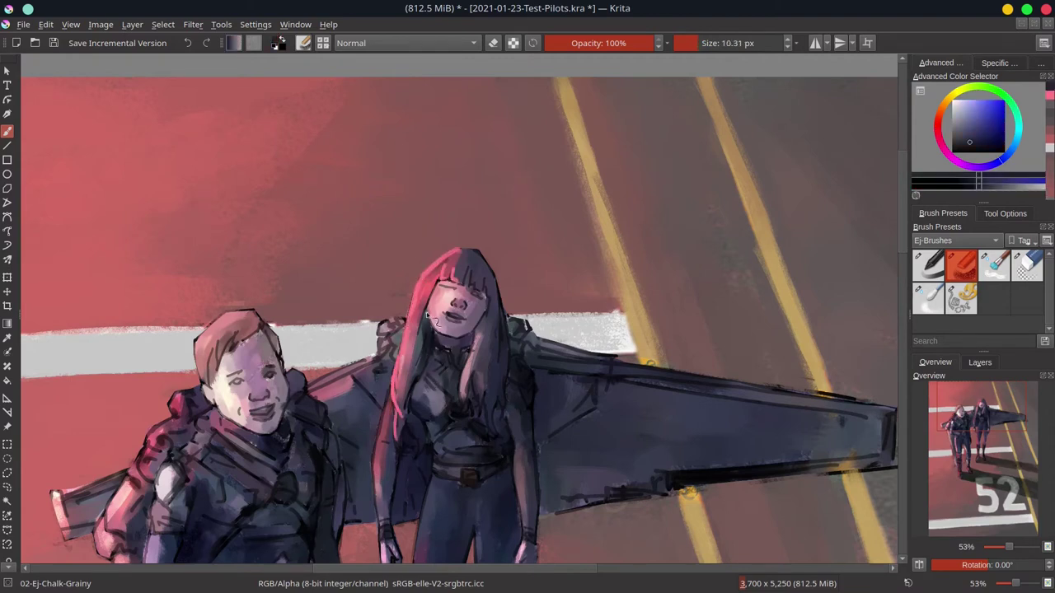
pyautogui.keyDown('ctrl'); pyautogui.click(428, 338); pyautogui.keyUp('ctrl')
pyautogui.keyDown('ctrl'); pyautogui.click(422, 305); pyautogui.keyUp('ctrl')
pyautogui.keyDown('ctrl'); pyautogui.click(449, 276); pyautogui.keyUp('ctrl')
pyautogui.press(']')
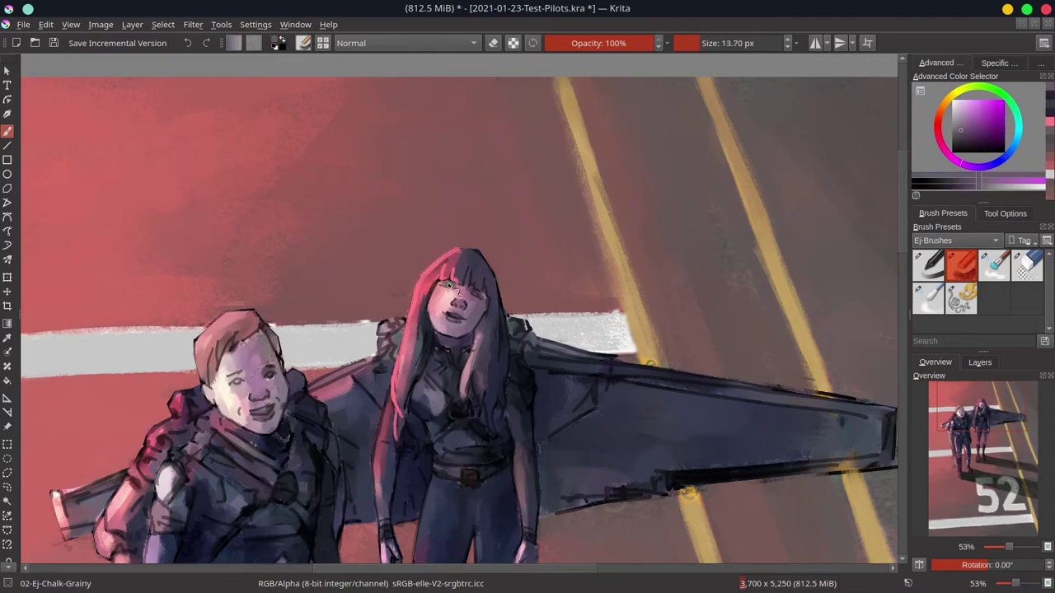
pyautogui.moveTo(449, 284); pyautogui.dragTo(466, 297)
# - Touch up her face with small red-pink, light pink, skin and purple strokes
pyautogui.click(980, 101)
pyautogui.keyDown('ctrl'); pyautogui.click(436, 292); pyautogui.keyUp('ctrl')
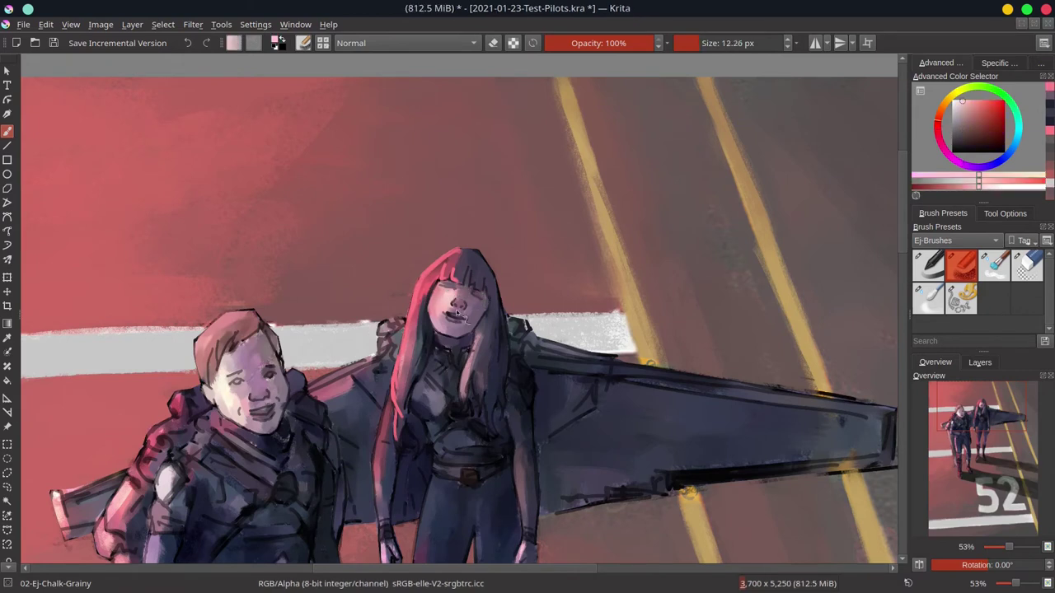
pyautogui.keyDown('ctrl'); pyautogui.click(462, 274); pyautogui.keyUp('ctrl')
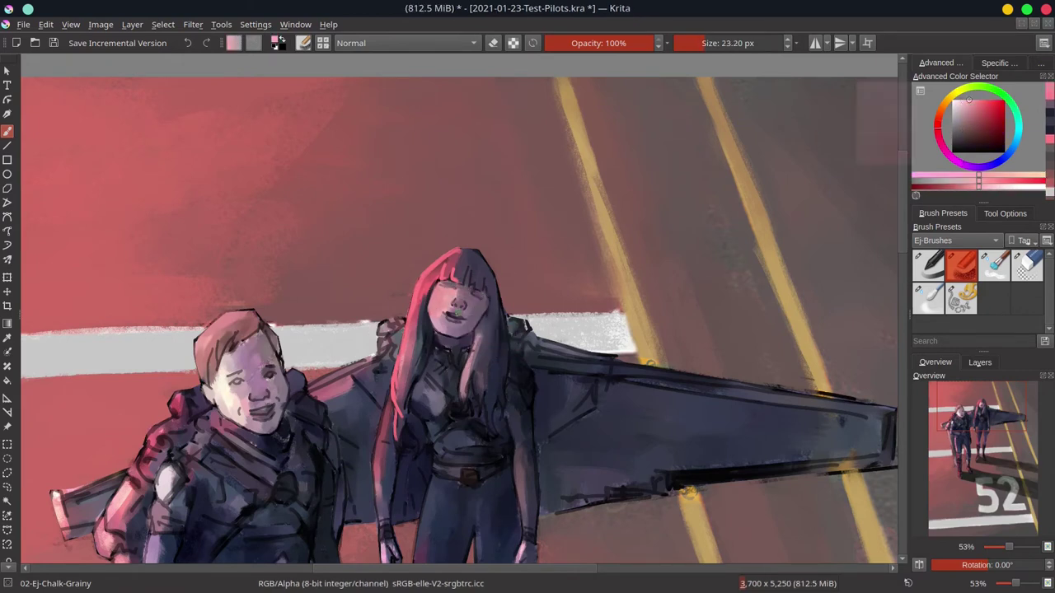
pyautogui.press('[')
pyautogui.press('[')
pyautogui.press('[')
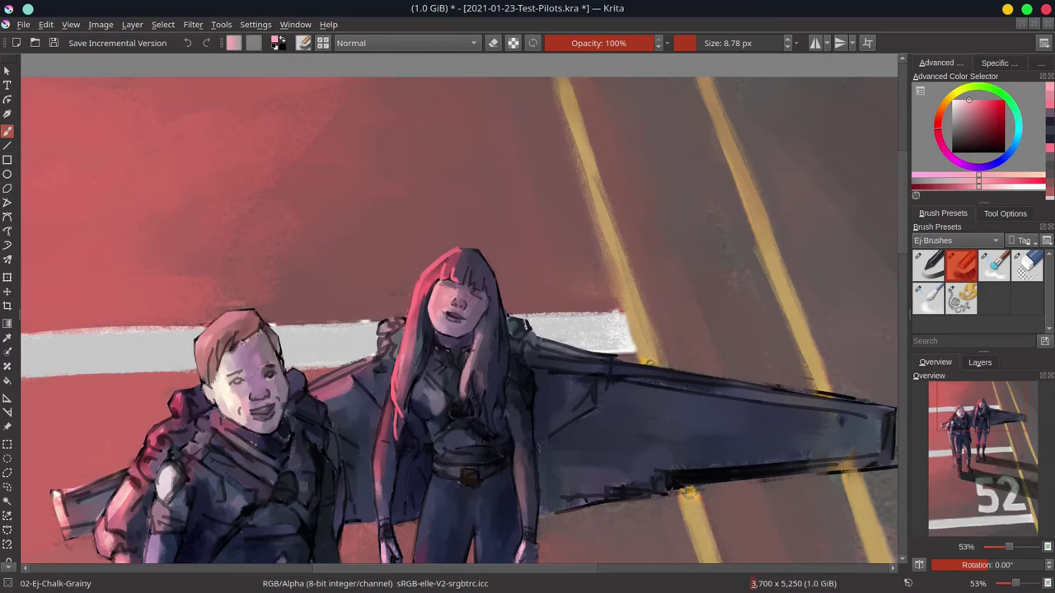
pyautogui.press(']')
pyautogui.press(']')
pyautogui.keyDown('ctrl'); pyautogui.click(452, 302); pyautogui.keyUp('ctrl')
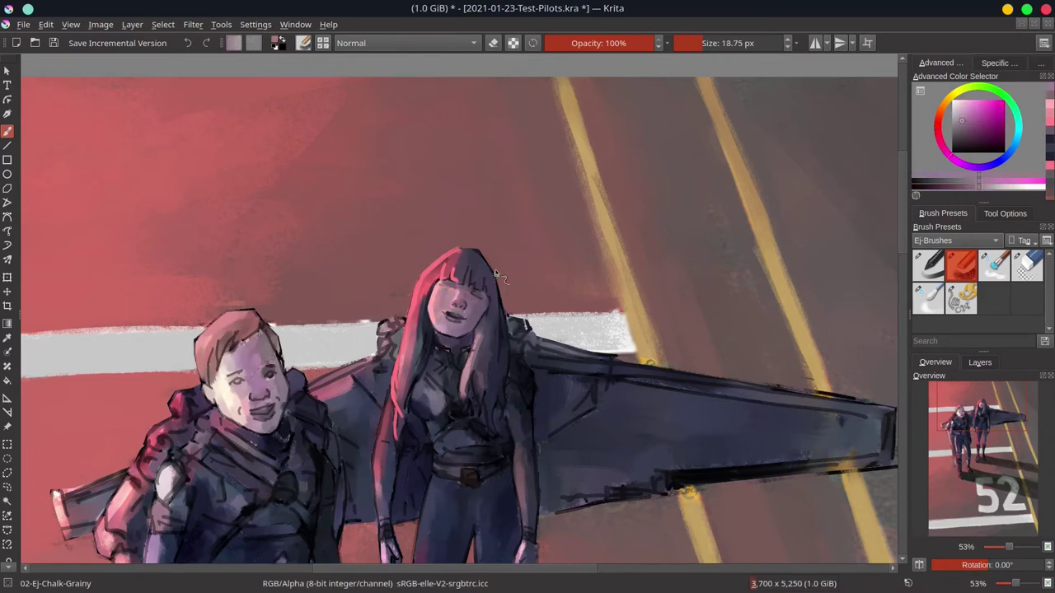
pyautogui.press('[')
pyautogui.press('[')
pyautogui.keyDown('ctrl'); pyautogui.click(466, 331); pyautogui.keyUp('ctrl')
pyautogui.keyDown('ctrl'); pyautogui.click(463, 289); pyautogui.keyUp('ctrl')
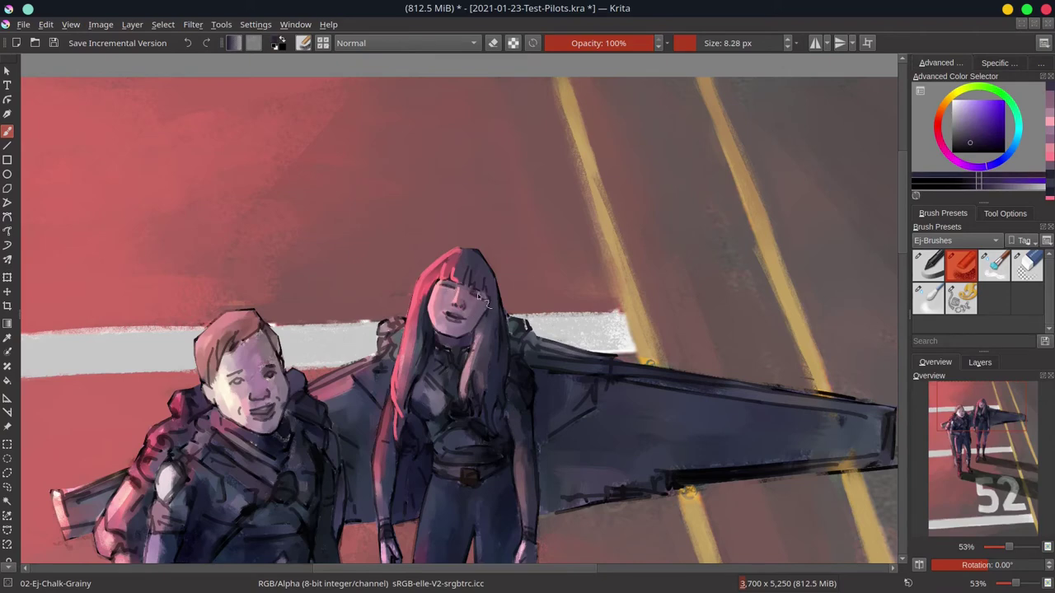
pyautogui.keyDown('ctrl'); pyautogui.click(457, 317); pyautogui.keyUp('ctrl')
pyautogui.press(']')
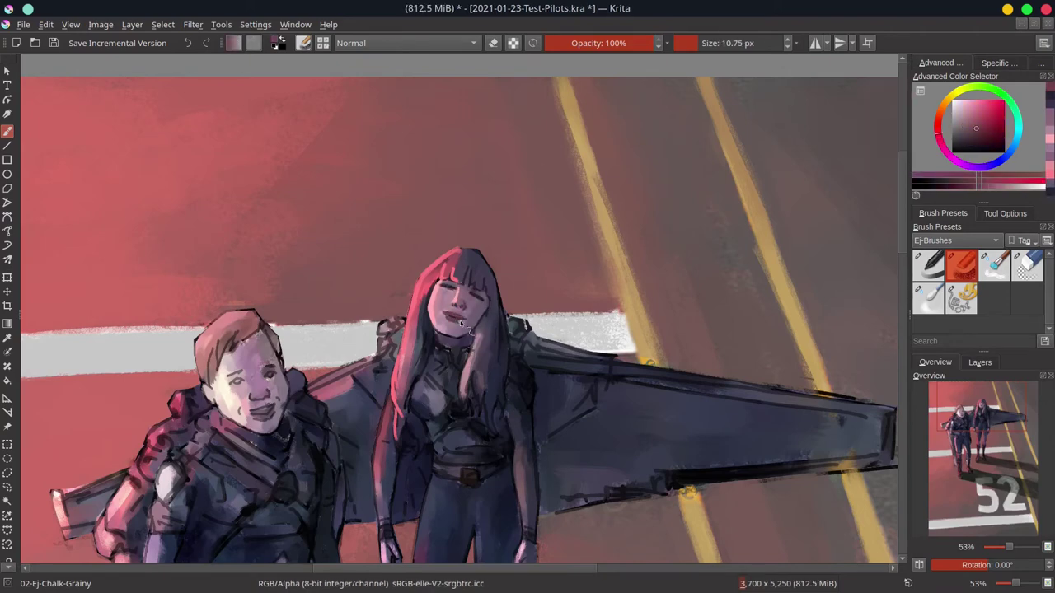
pyautogui.keyDown('ctrl'); pyautogui.click(462, 324); pyautogui.keyUp('ctrl')
# - Tilt the view and darken the lips with red, undoing a stray lavender stroke beside the hair
pyautogui.scroll(5, 462, 324)
pyautogui.moveTo(462, 324); pyautogui.dragTo(546, 258)
pyautogui.press('[')
pyautogui.press('[')
pyautogui.press('[')
pyautogui.press('[')
pyautogui.press('[')
pyautogui.press('[')
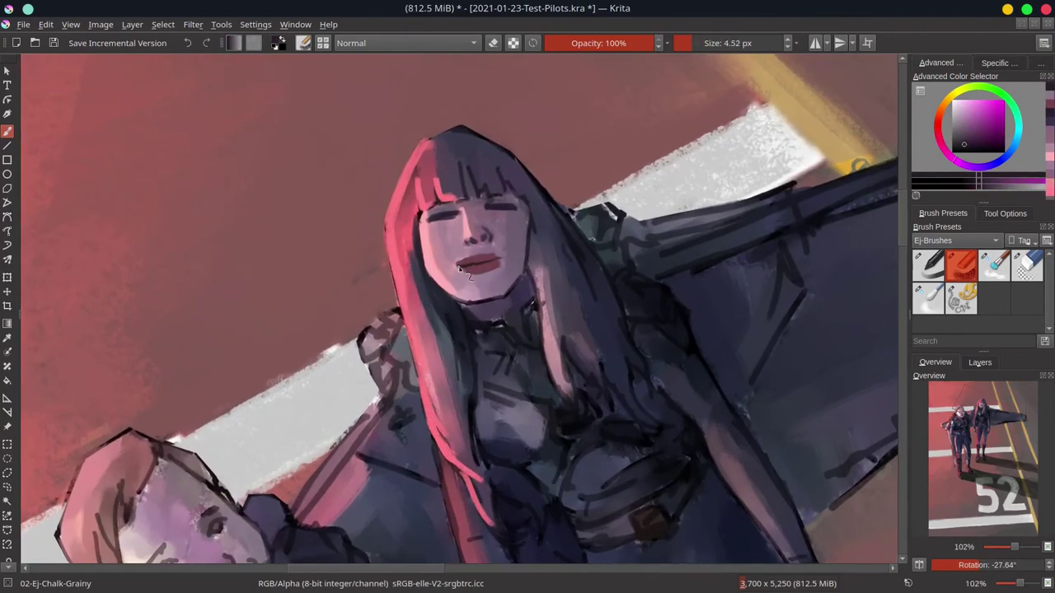
pyautogui.keyDown('ctrl'); pyautogui.click(461, 265); pyautogui.keyUp('ctrl')
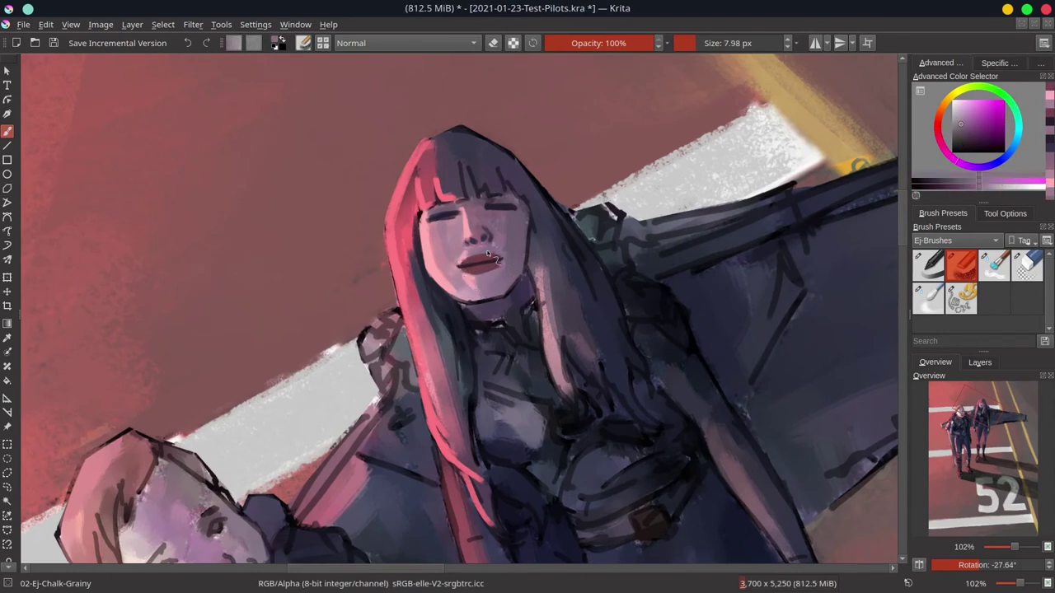
pyautogui.keyDown('ctrl'); pyautogui.click(555, 218); pyautogui.keyUp('ctrl')
pyautogui.moveTo(556, 219); pyautogui.dragTo(475, 238)
pyautogui.press('[')
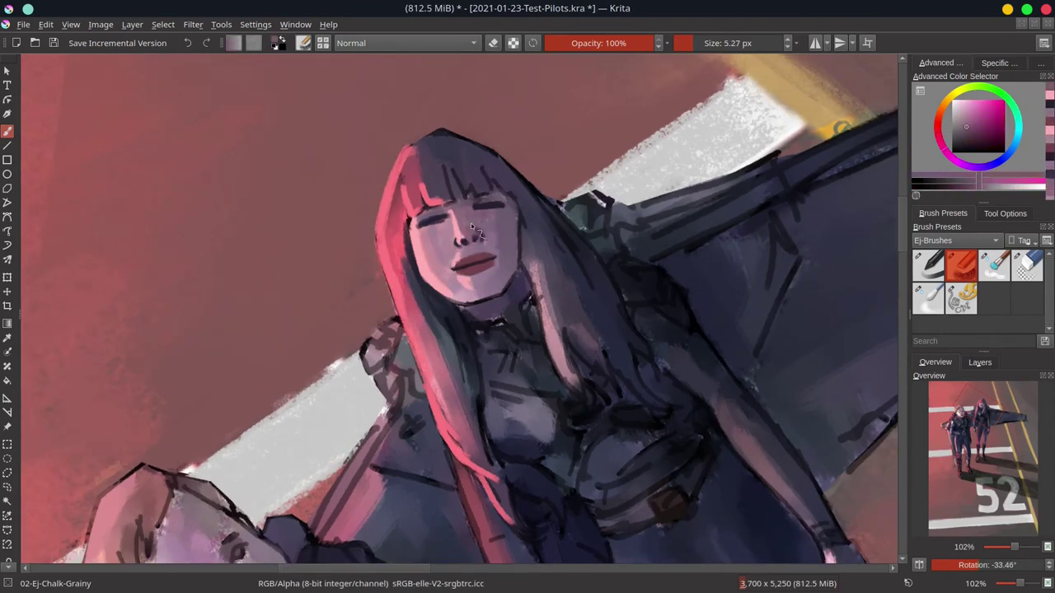
pyautogui.keyDown('ctrl'); pyautogui.click(480, 213); pyautogui.keyUp('ctrl')
pyautogui.press(']')
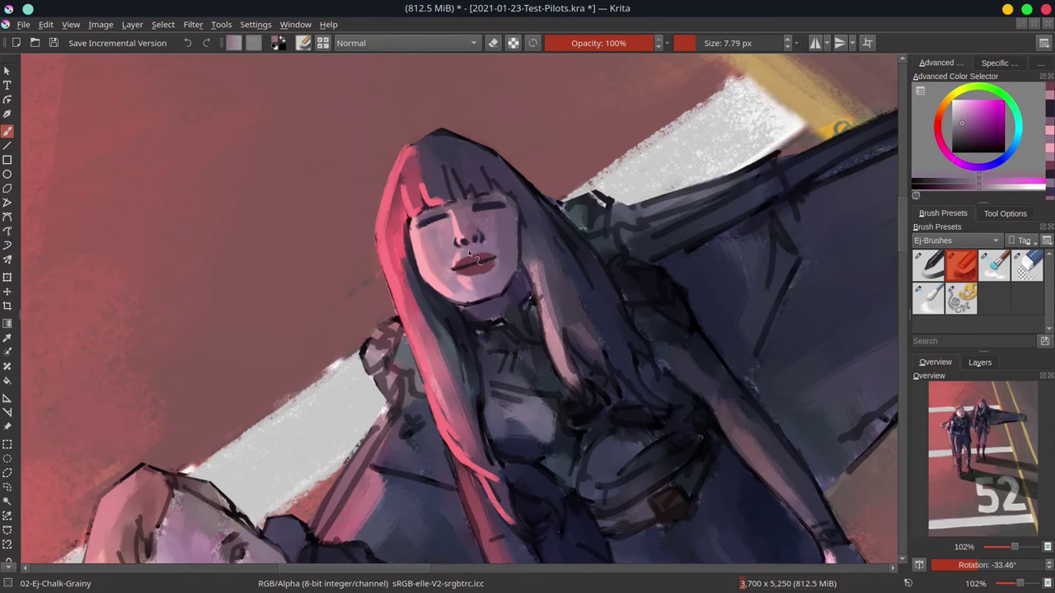
pyautogui.moveTo(551, 239); pyautogui.dragTo(587, 216)
pyautogui.hotkey('ctrl', 'z')
# - Refine shading around her nose and chin with bluish purple, pink skin and deep purple touches
pyautogui.press(']')
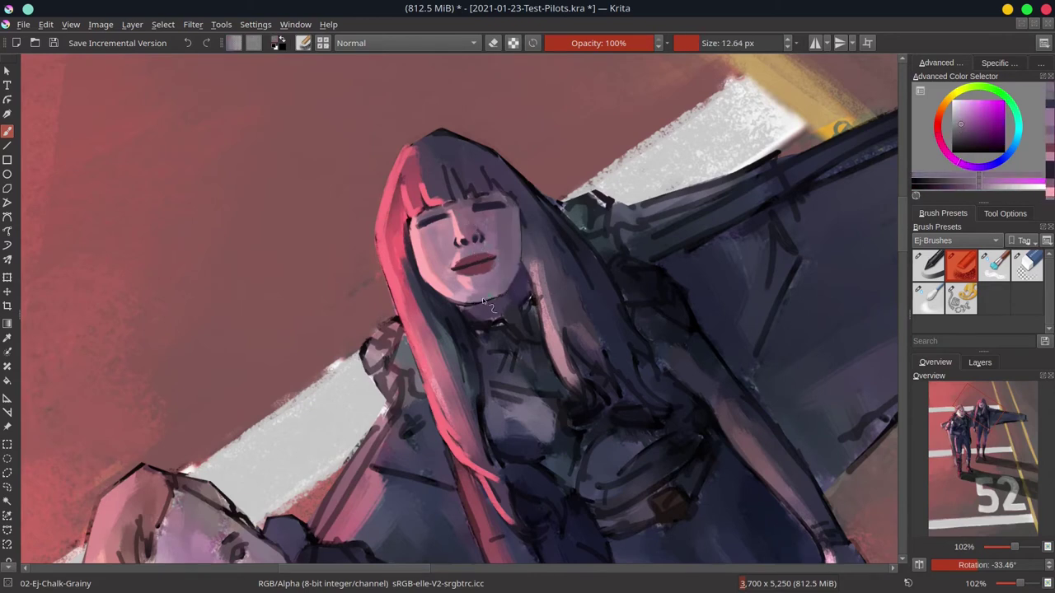
pyautogui.keyDown('ctrl'); pyautogui.click(490, 301); pyautogui.keyUp('ctrl')
pyautogui.keyDown('ctrl'); pyautogui.click(471, 241); pyautogui.keyUp('ctrl')
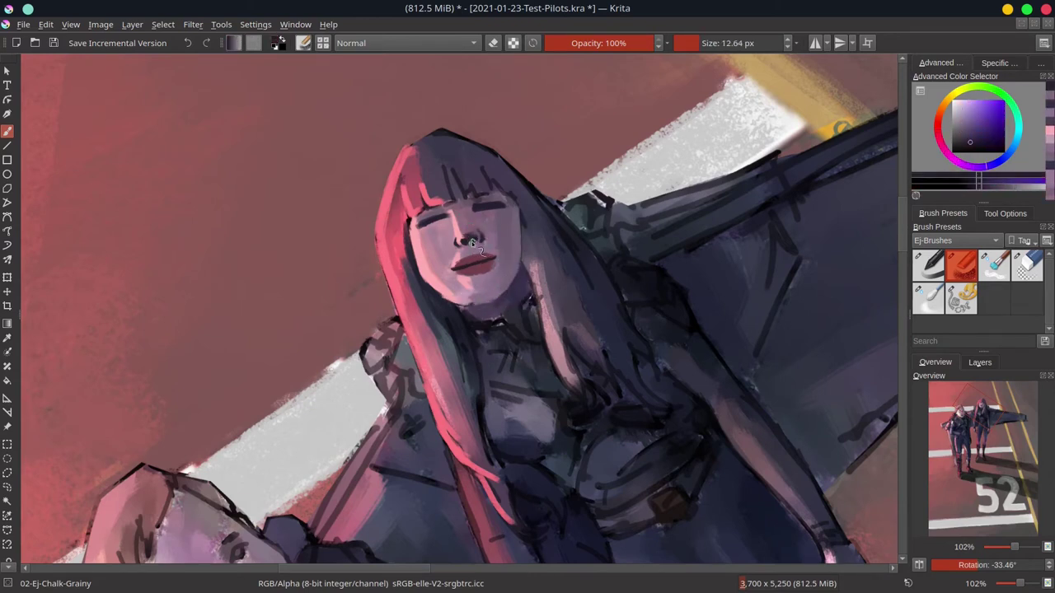
pyautogui.keyDown('ctrl'); pyautogui.click(459, 242); pyautogui.keyUp('ctrl')
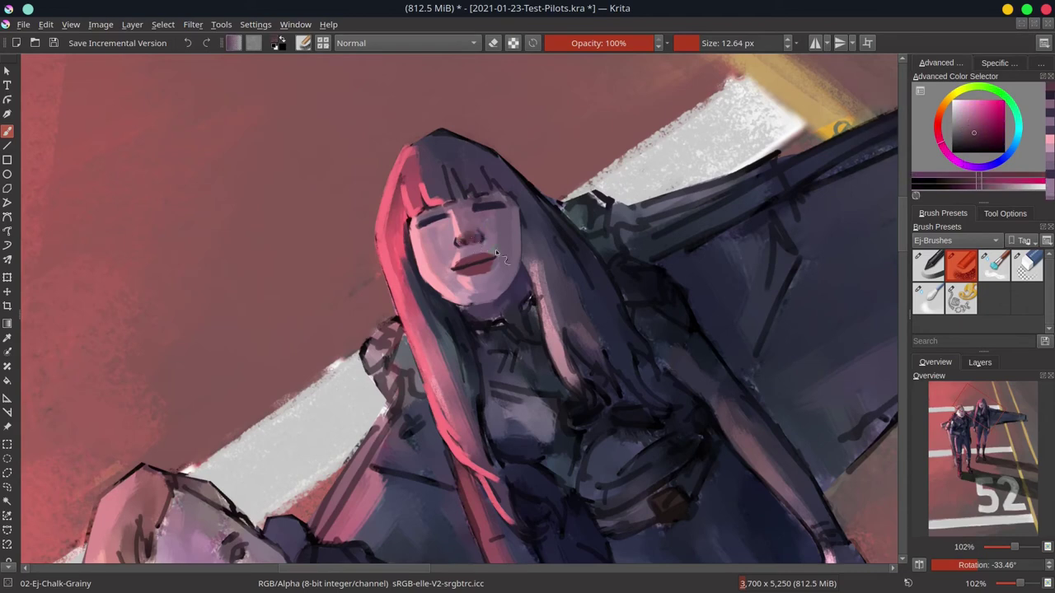
pyautogui.keyDown('ctrl'); pyautogui.click(506, 228); pyautogui.keyUp('ctrl')
pyautogui.press('[')
pyautogui.keyDown('ctrl'); pyautogui.click(474, 240); pyautogui.keyUp('ctrl')
pyautogui.keyDown('ctrl'); pyautogui.click(463, 243); pyautogui.keyUp('ctrl')
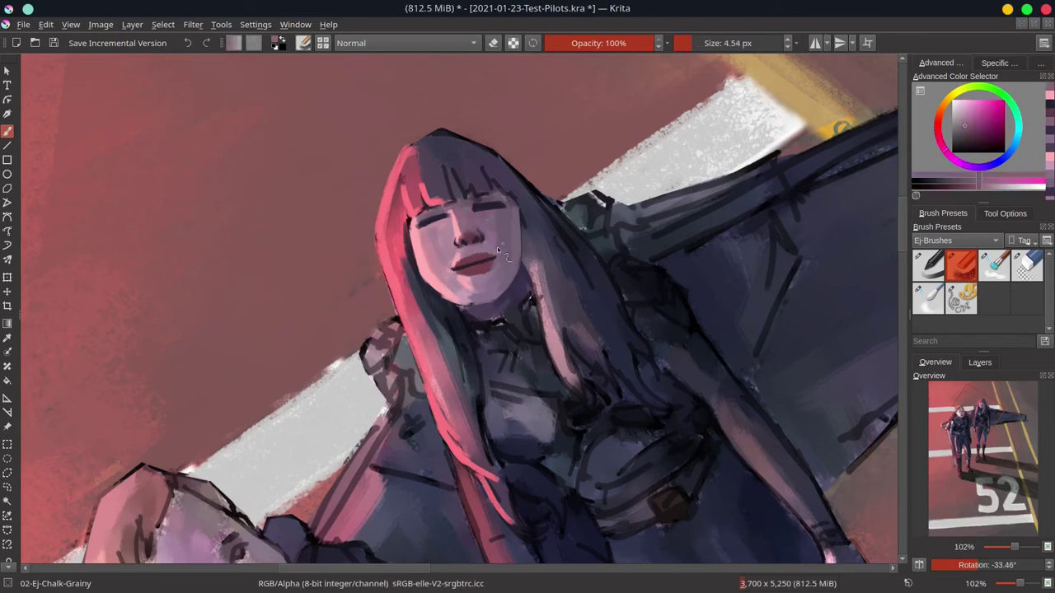
pyautogui.keyDown('ctrl'); pyautogui.click(456, 208); pyautogui.keyUp('ctrl')
pyautogui.press('[')
pyautogui.press('[')
pyautogui.press('[')
pyautogui.press('[')
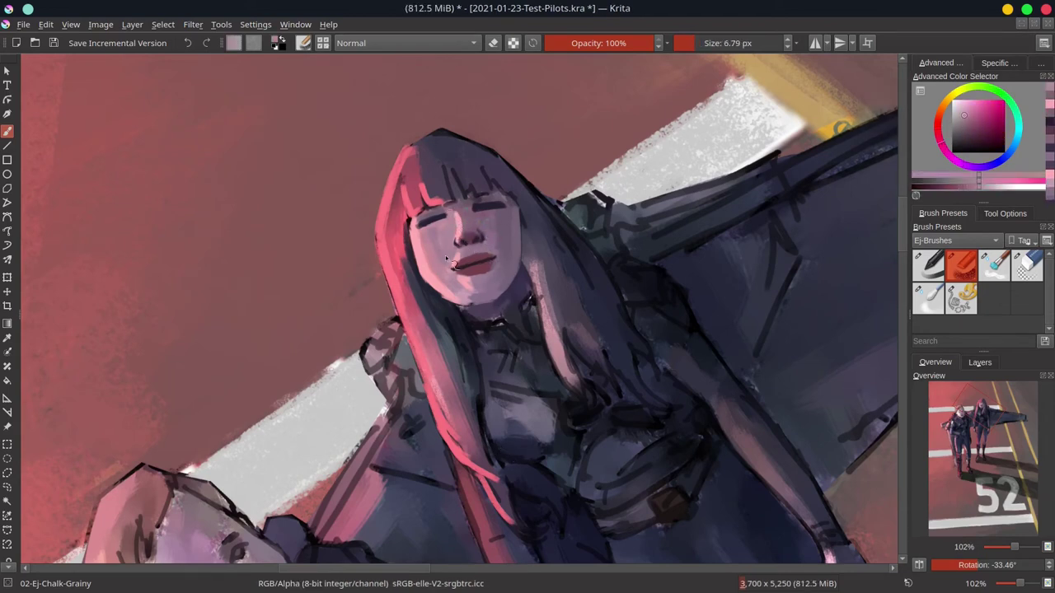
pyautogui.keyDown('ctrl'); pyautogui.click(533, 297); pyautogui.keyUp('ctrl')
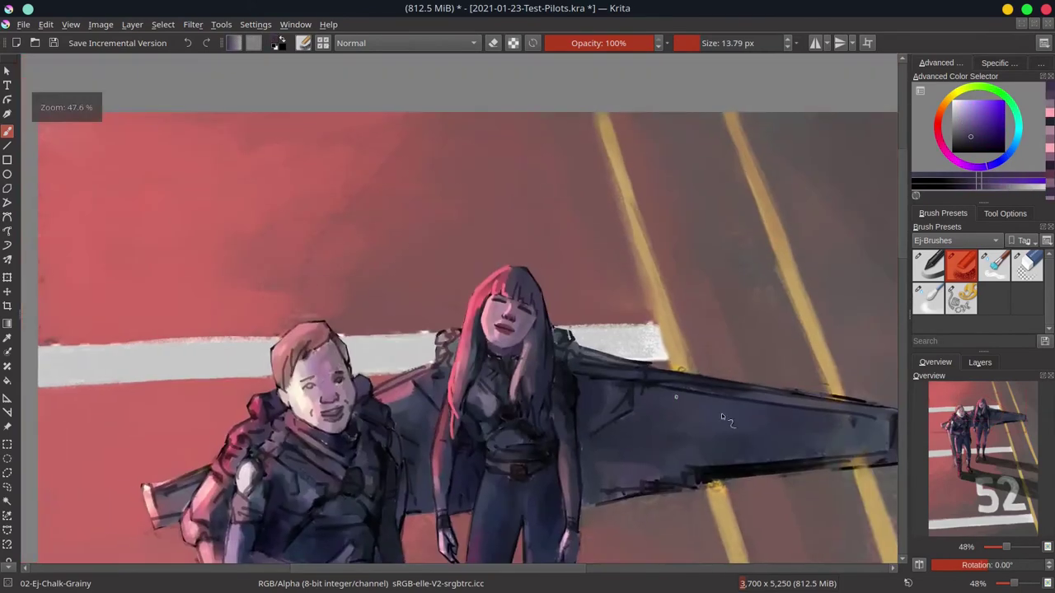
# - Straighten and zoom on the pilots, darken both jackets with dark purple-blue strokes, then zoom out
pyautogui.moveTo(721, 413); pyautogui.dragTo(569, 408)
pyautogui.press('5')
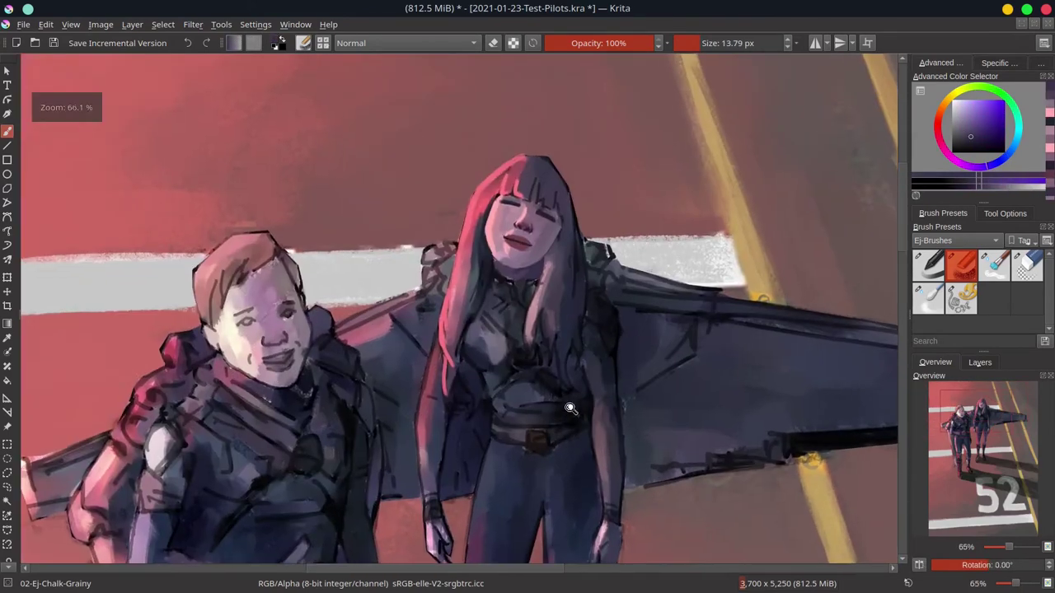
pyautogui.keyDown('ctrl'); pyautogui.click(516, 274); pyautogui.keyUp('ctrl')
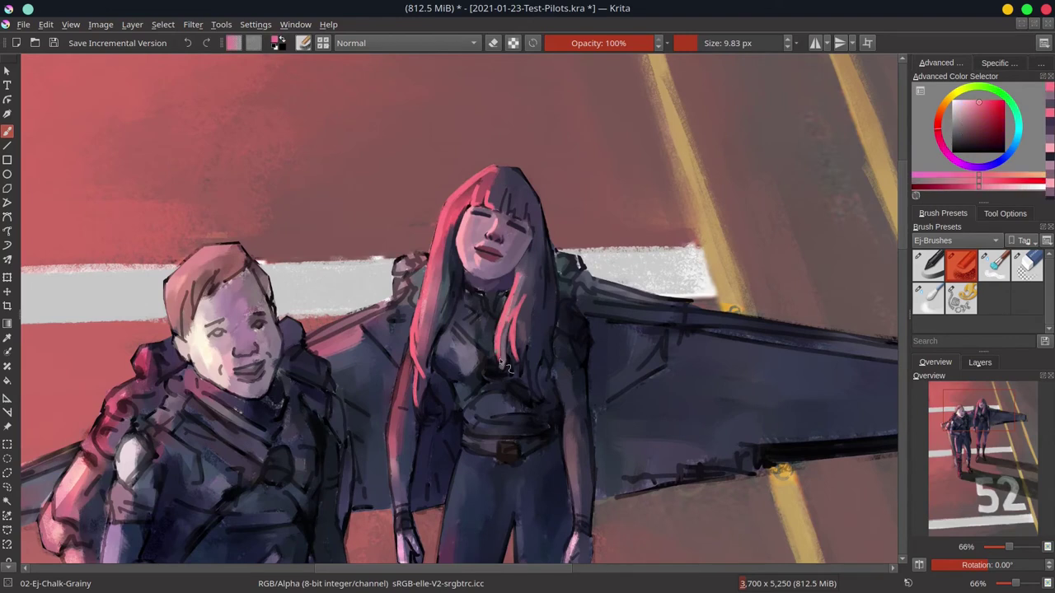
pyautogui.keyDown('ctrl'); pyautogui.click(511, 325); pyautogui.keyUp('ctrl')
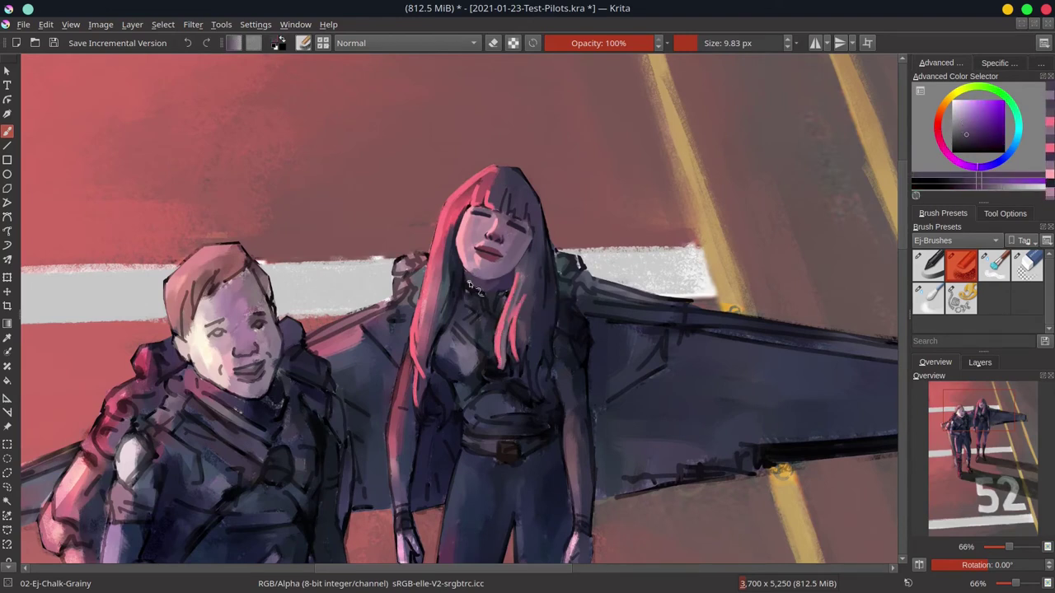
pyautogui.keyDown('ctrl'); pyautogui.click(525, 248); pyautogui.keyUp('ctrl')
pyautogui.keyDown('ctrl'); pyautogui.click(511, 216); pyautogui.keyUp('ctrl')
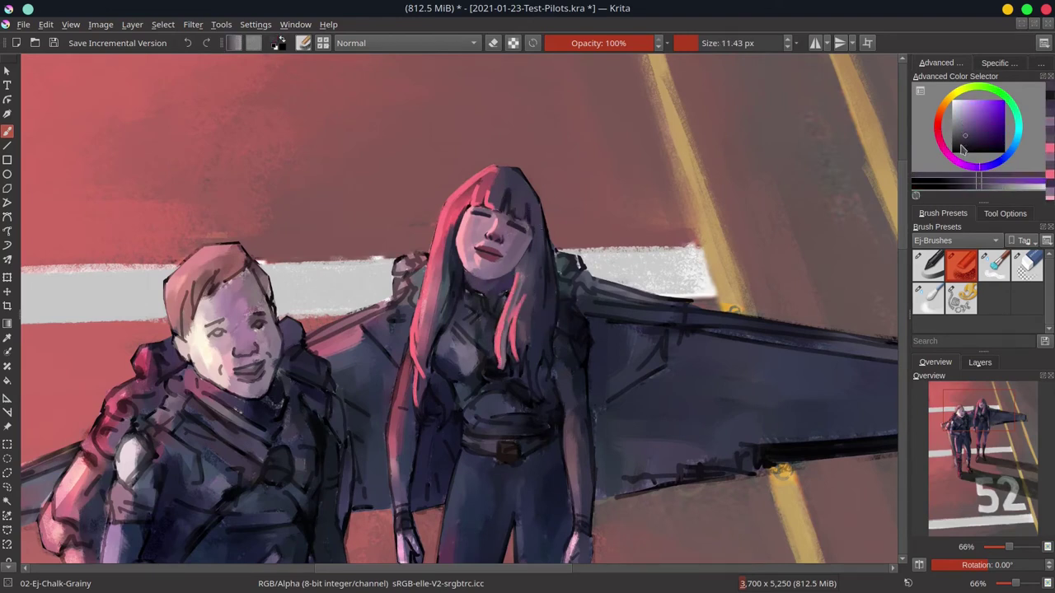
pyautogui.keyDown('ctrl'); pyautogui.click(525, 165); pyautogui.keyUp('ctrl')
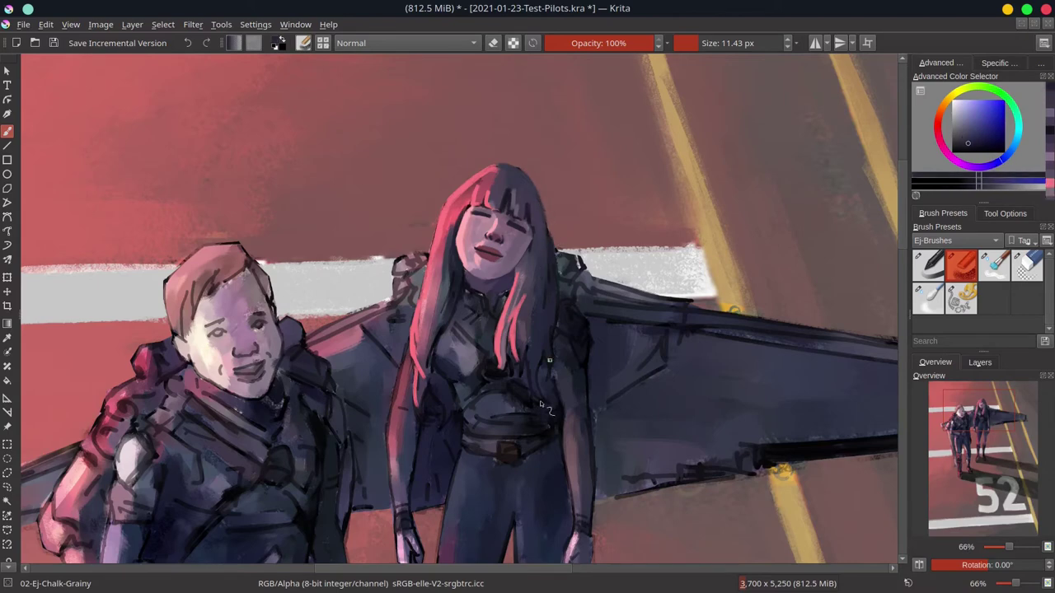
pyautogui.keyDown('ctrl'); pyautogui.click(427, 277); pyautogui.keyUp('ctrl')
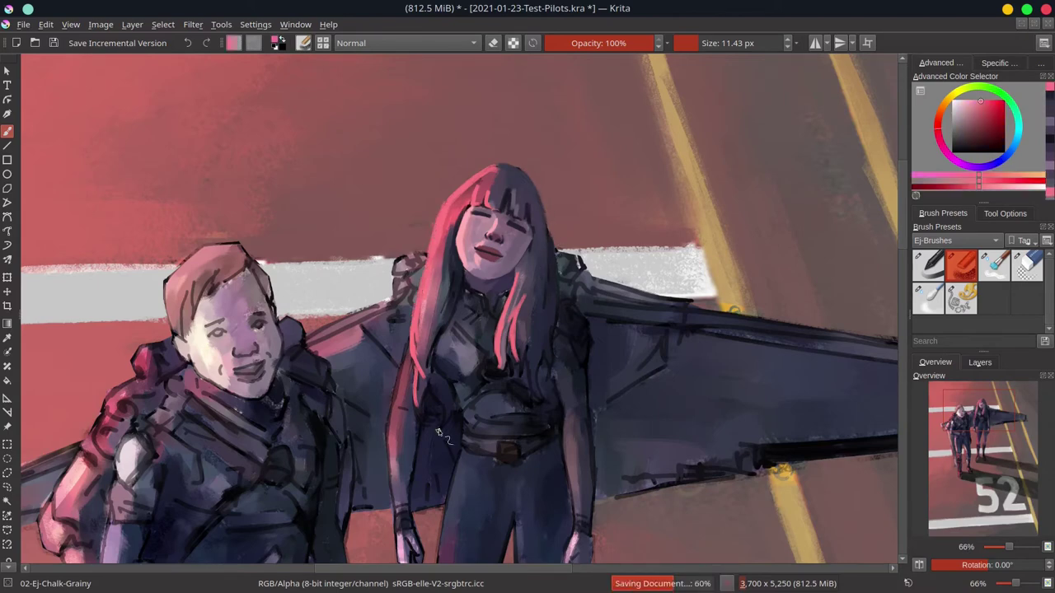
pyautogui.scroll(-4, 438, 433)
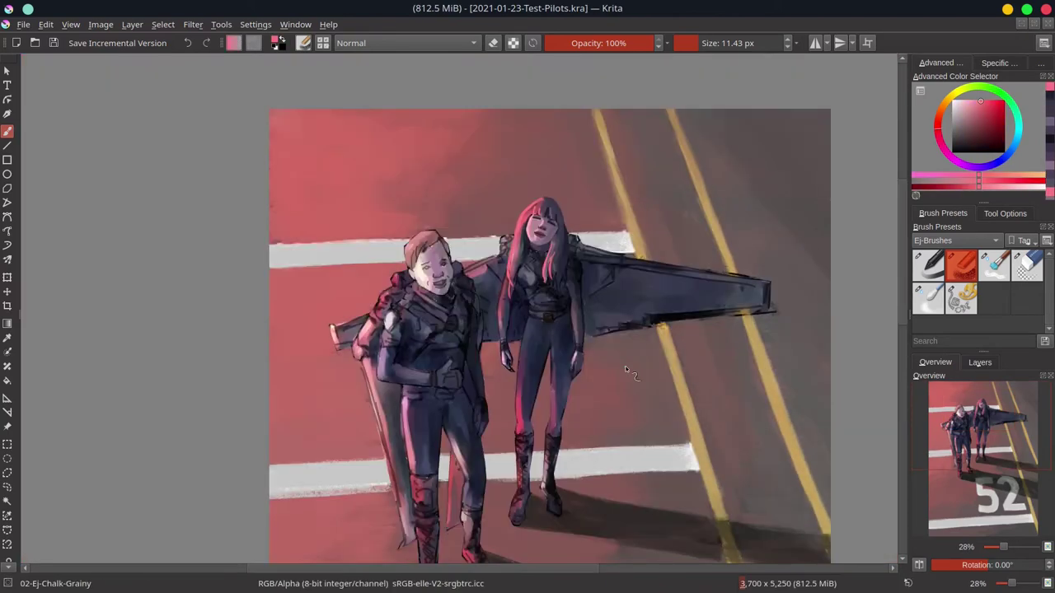
pyautogui.scroll(-3, 626, 371)
pyautogui.click(918, 565)
pyautogui.click(919, 565)
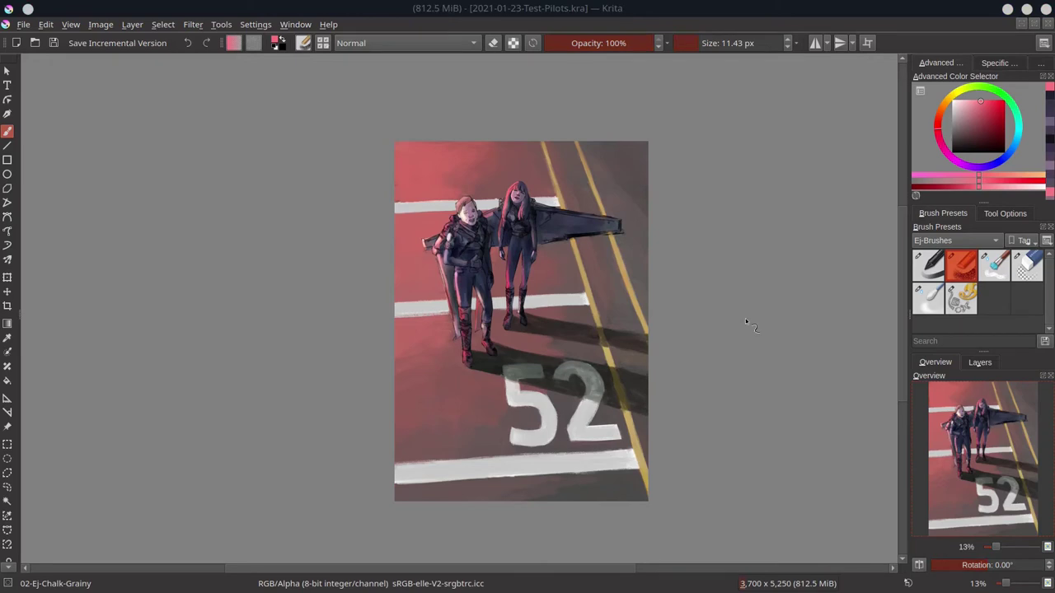
pyautogui.click(919, 565)
pyautogui.click(919, 566)
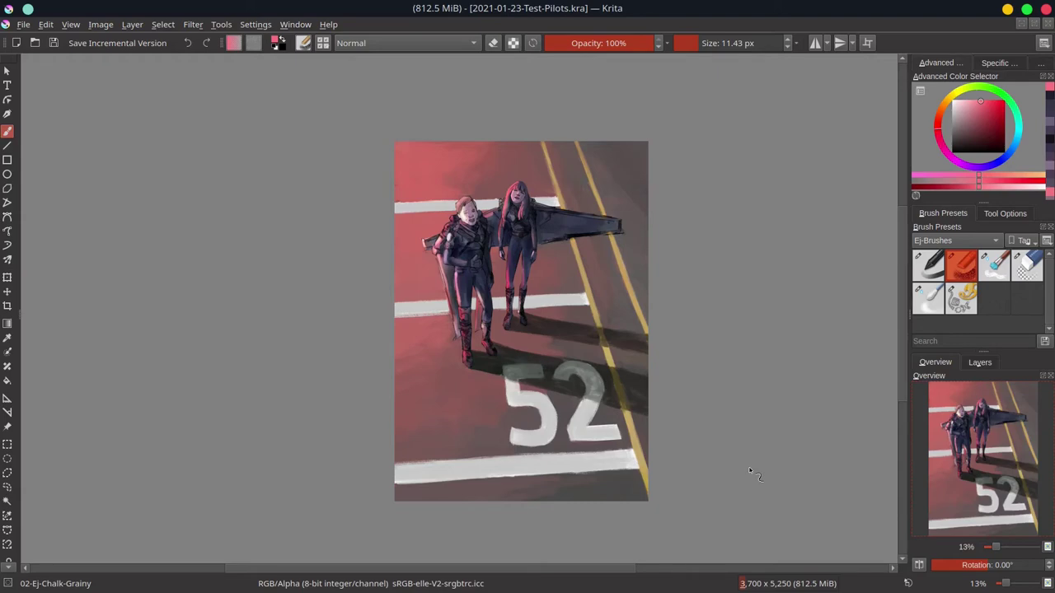
pyautogui.scroll(5, 646, 317)
# - Tilt the view and paint a light red wing-tip highlight, undoing a stray pink face patch
pyautogui.moveTo(756, 327)
pyautogui.mouseDown()
pyautogui.moveTo(824, 313)
pyautogui.moveTo(849, 287)
pyautogui.mouseUp()
pyautogui.keyDown('ctrl'); pyautogui.click(872, 272); pyautogui.keyUp('ctrl')
pyautogui.press(']')
pyautogui.press(']')
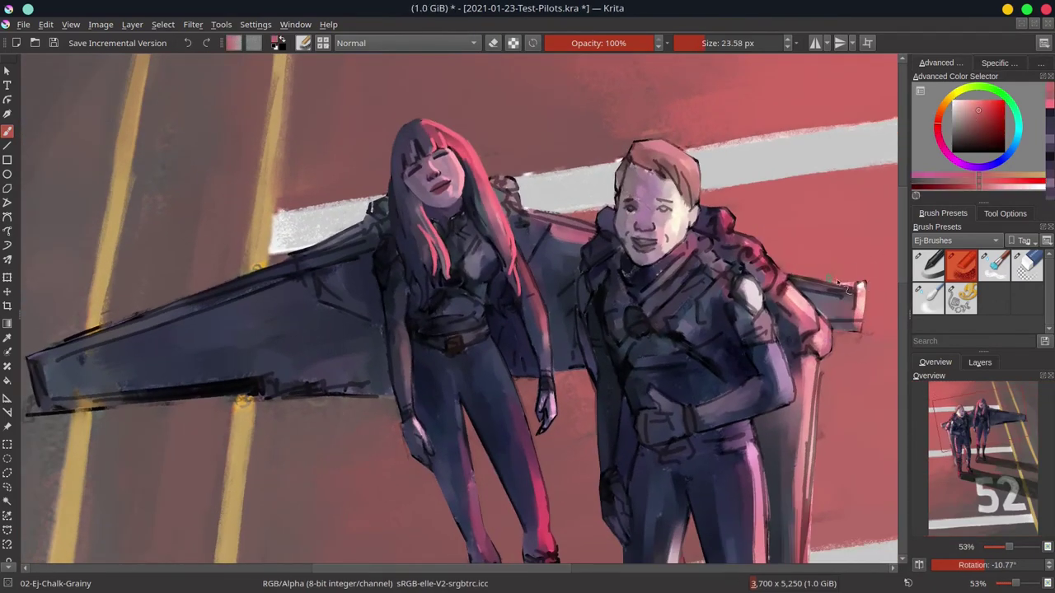
pyautogui.keyDown('ctrl'); pyautogui.click(576, 353); pyautogui.keyUp('ctrl')
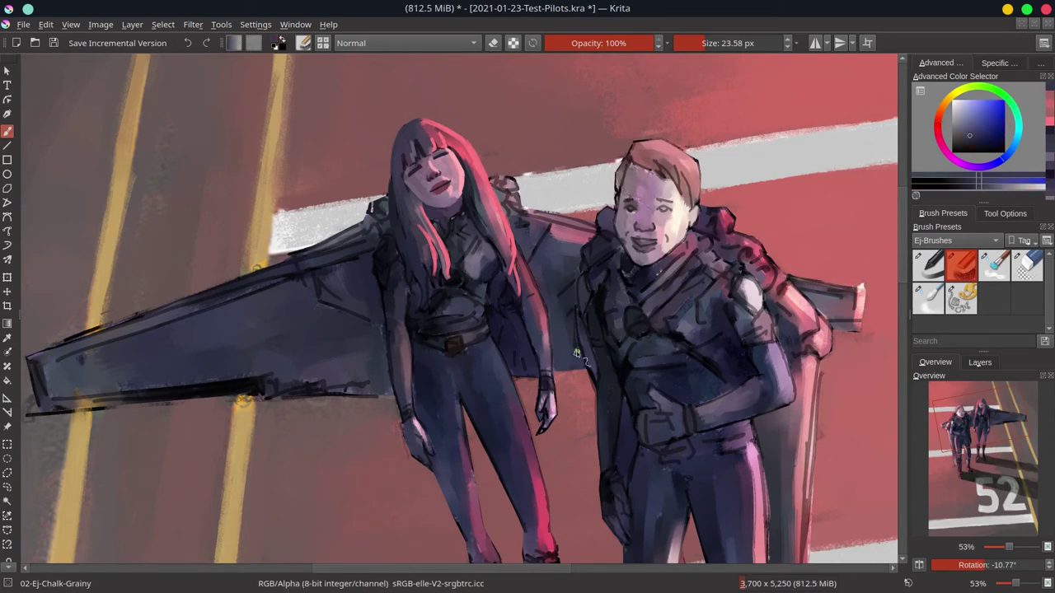
pyautogui.keyDown('ctrl'); pyautogui.click(844, 328); pyautogui.keyUp('ctrl')
pyautogui.press('[')
pyautogui.moveTo(435, 169); pyautogui.dragTo(454, 188)
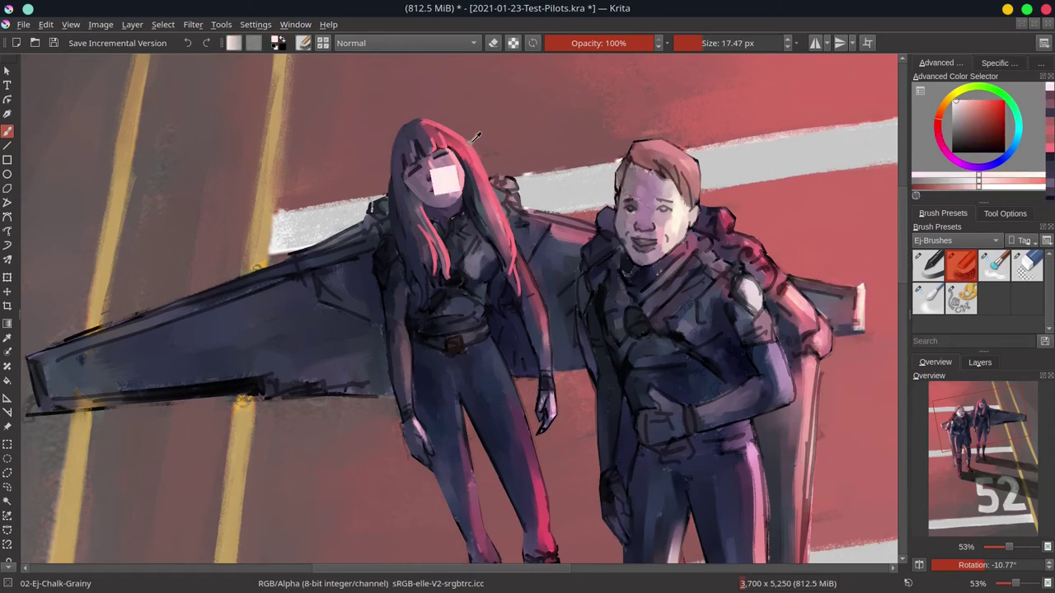
pyautogui.hotkey('ctrl', 'z')
# - With a smaller brush, add fine dark blue and pink touches, then level the view rotation
pyautogui.press('[')
pyautogui.keyDown('ctrl'); pyautogui.click(789, 280); pyautogui.keyUp('ctrl')
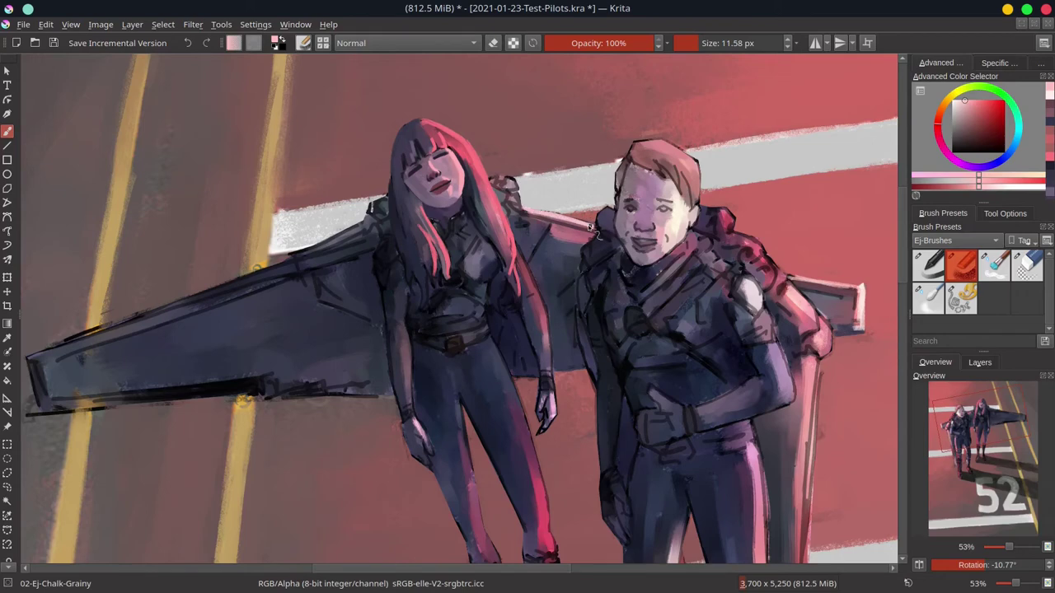
pyautogui.keyDown('ctrl'); pyautogui.click(566, 301); pyautogui.keyUp('ctrl')
pyautogui.keyDown('ctrl'); pyautogui.click(537, 198); pyautogui.keyUp('ctrl')
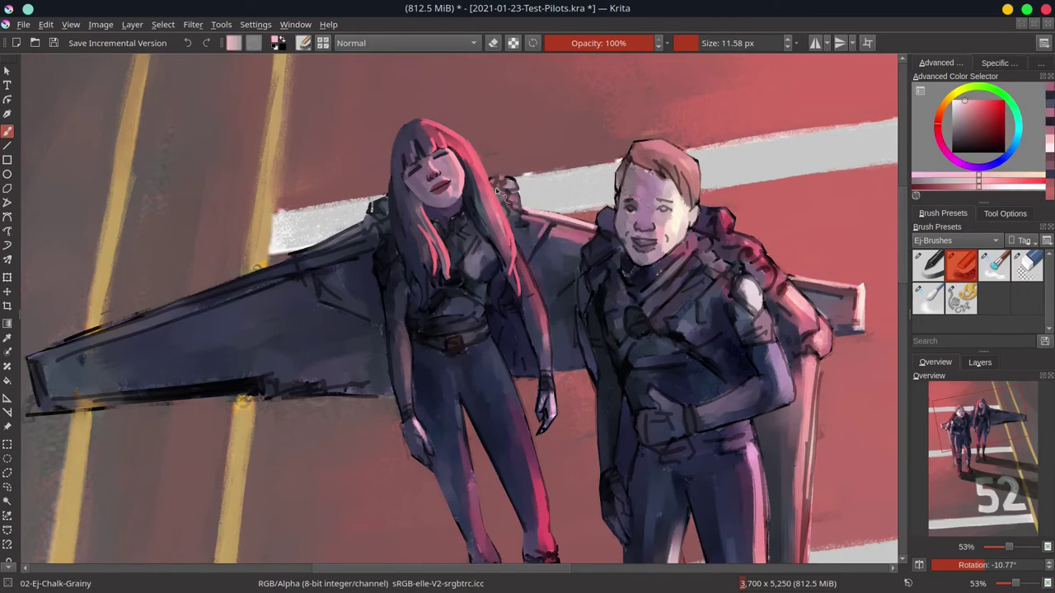
pyautogui.press('5')
pyautogui.keyDown('ctrl'); pyautogui.click(531, 191); pyautogui.keyUp('ctrl')
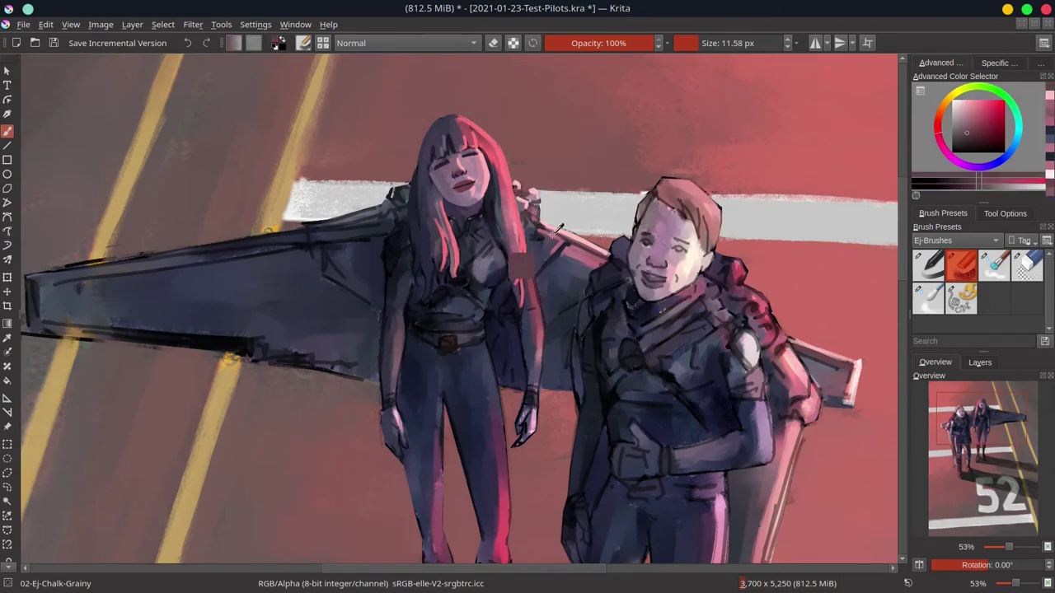
# - Sample dark teal and blues from the left wing and enlarge the brush slightly
pyautogui.keyDown('ctrl'); pyautogui.click(512, 268); pyautogui.keyUp('ctrl')
pyautogui.keyDown('ctrl'); pyautogui.click(452, 210); pyautogui.keyUp('ctrl')
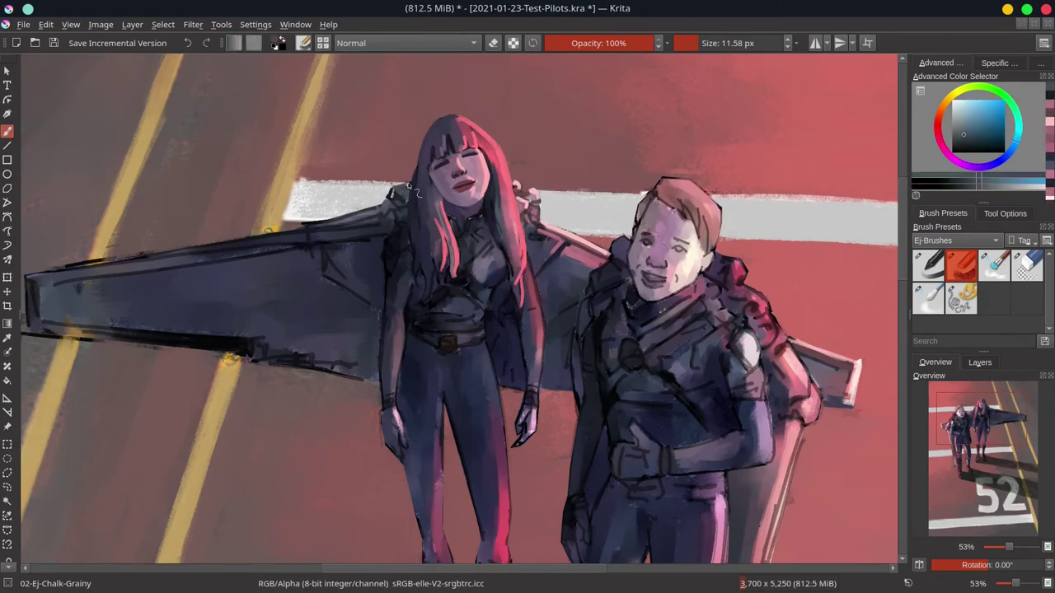
pyautogui.moveTo(286, 280); pyautogui.dragTo(389, 282)
pyautogui.keyDown('ctrl'); pyautogui.click(389, 282); pyautogui.keyUp('ctrl')
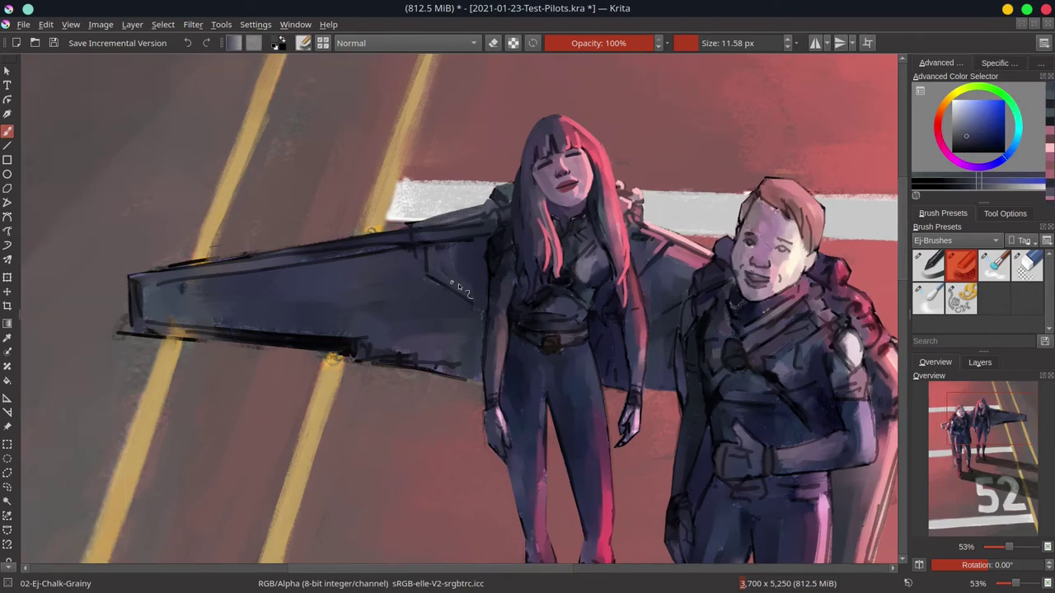
pyautogui.keyDown('ctrl'); pyautogui.click(466, 239); pyautogui.keyUp('ctrl')
pyautogui.moveTo(462, 240); pyautogui.dragTo(581, 247)
pyautogui.keyDown('ctrl'); pyautogui.click(699, 274); pyautogui.keyUp('ctrl')
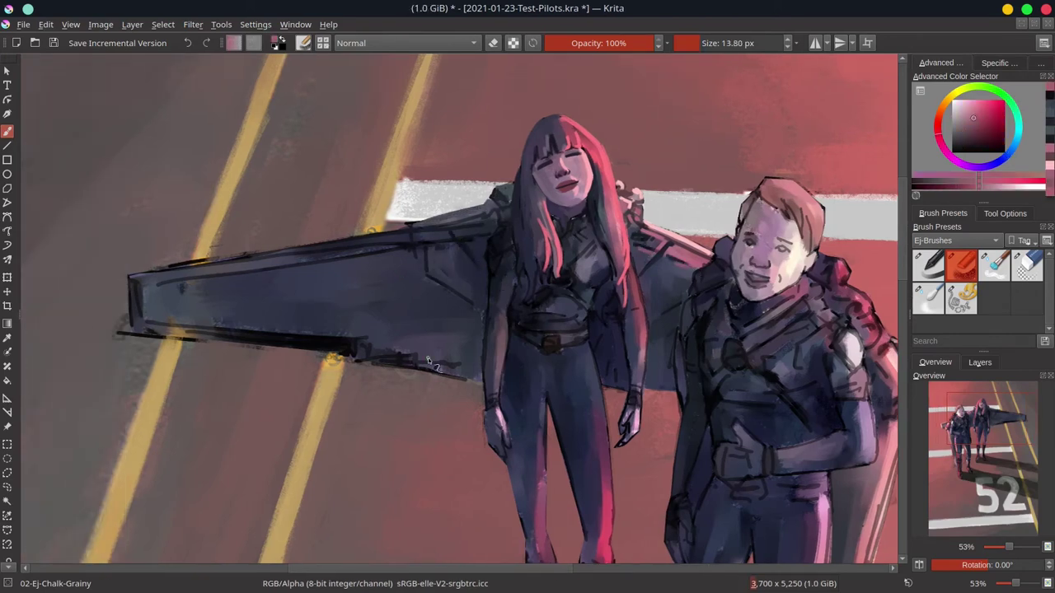
pyautogui.moveTo(143, 270)
pyautogui.mouseDown()
pyautogui.moveTo(59, 278)
pyautogui.moveTo(256, 243)
pyautogui.moveTo(189, 252)
pyautogui.mouseUp()
# - Pick darker blue-greys from the wing, enlarge the brush and save the painting
pyautogui.keyDown('ctrl'); pyautogui.click(266, 241); pyautogui.keyUp('ctrl')
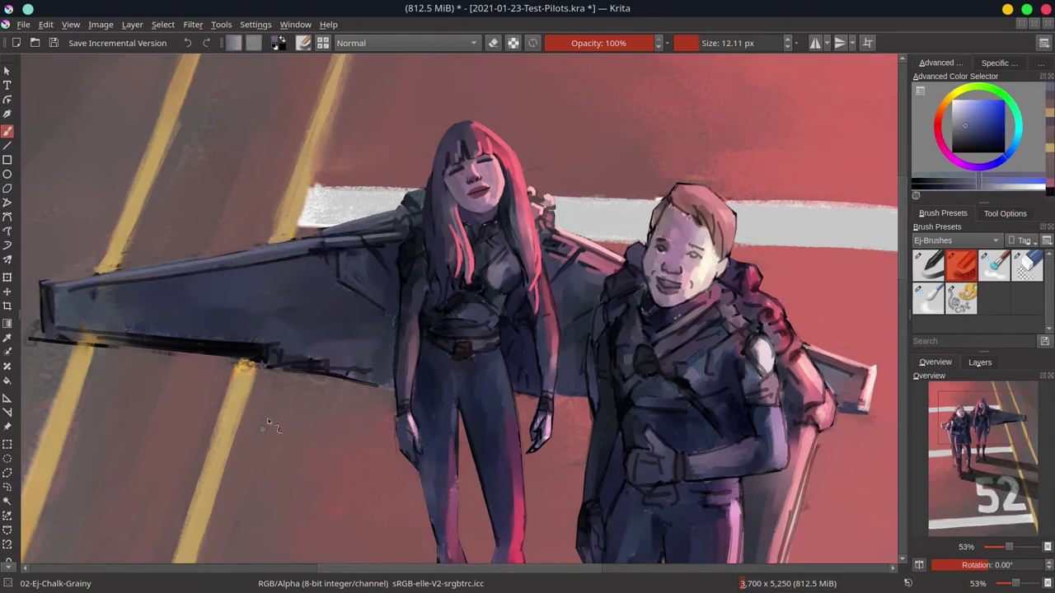
pyautogui.keyDown('ctrl'); pyautogui.click(276, 262); pyautogui.keyUp('ctrl')
pyautogui.moveTo(276, 262); pyautogui.dragTo(332, 260)
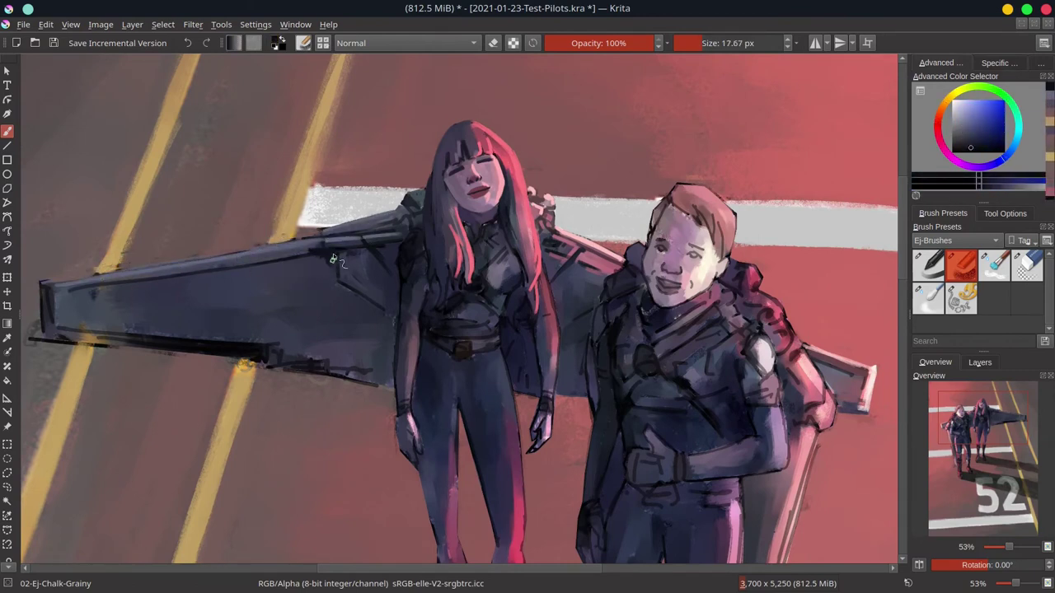
pyautogui.keyDown('ctrl'); pyautogui.click(522, 322); pyautogui.keyUp('ctrl')
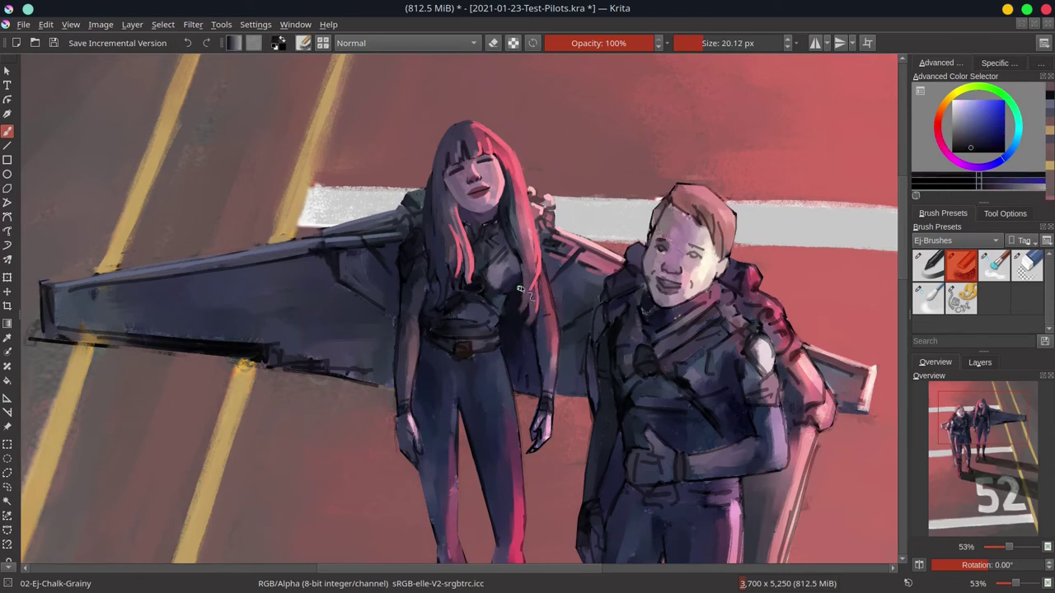
pyautogui.keyDown('ctrl'); pyautogui.click(540, 334); pyautogui.keyUp('ctrl')
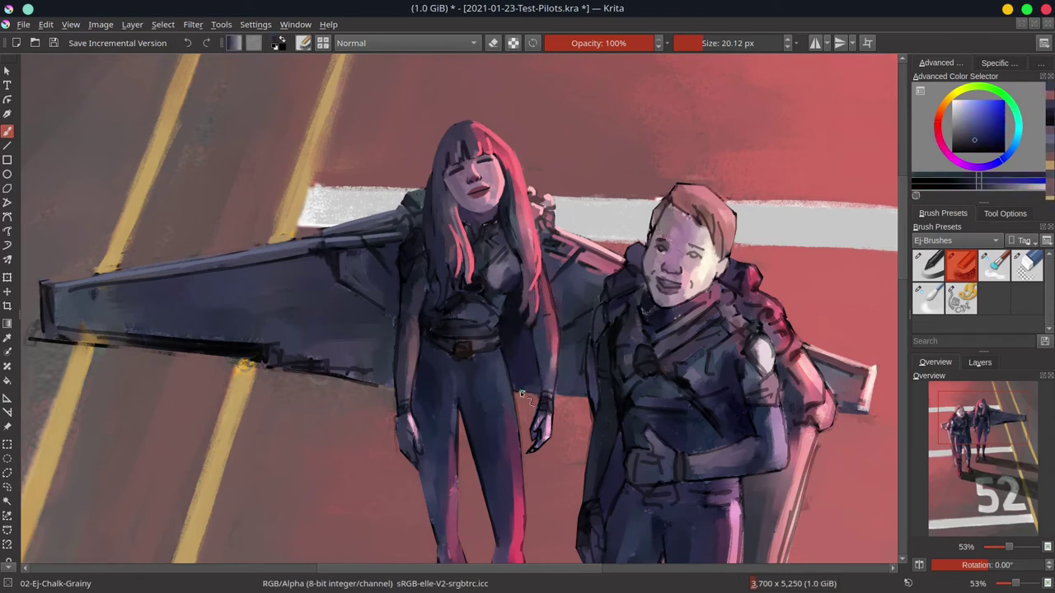
pyautogui.keyDown('ctrl'); pyautogui.click(563, 373); pyautogui.keyUp('ctrl')
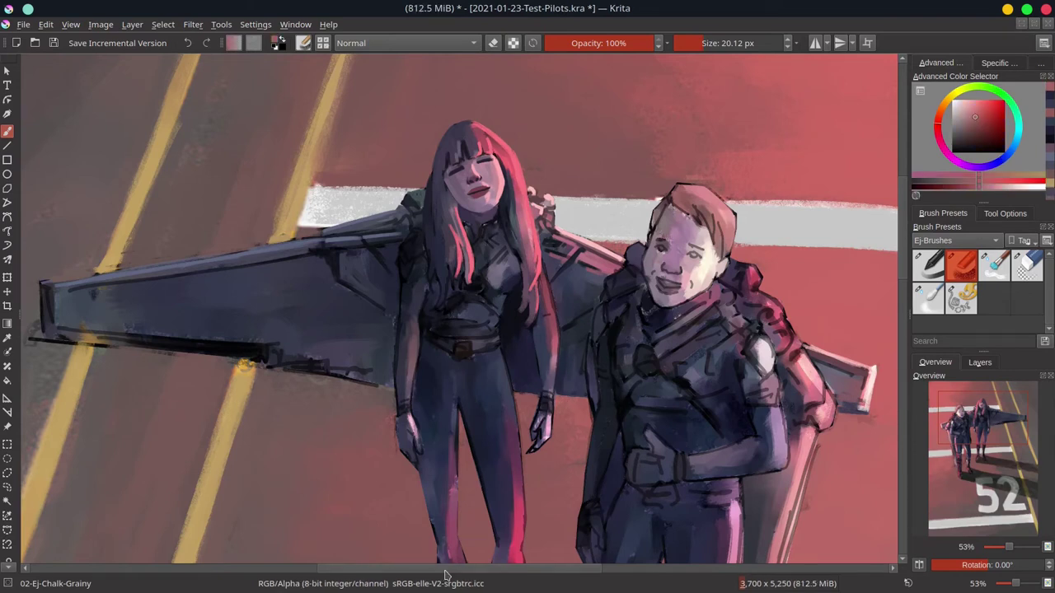
pyautogui.hotkey('ctrl', 's')
# - Paint a dark stroke along the left wing's lower edge and extend it along the underside
pyautogui.keyDown('ctrl'); pyautogui.click(50, 284); pyautogui.keyUp('ctrl')
pyautogui.keyDown('ctrl'); pyautogui.click(48, 304); pyautogui.keyUp('ctrl')
pyautogui.moveTo(47, 331); pyautogui.dragTo(257, 350)
pyautogui.press('[')
pyautogui.keyDown('ctrl'); pyautogui.click(321, 387); pyautogui.keyUp('ctrl')
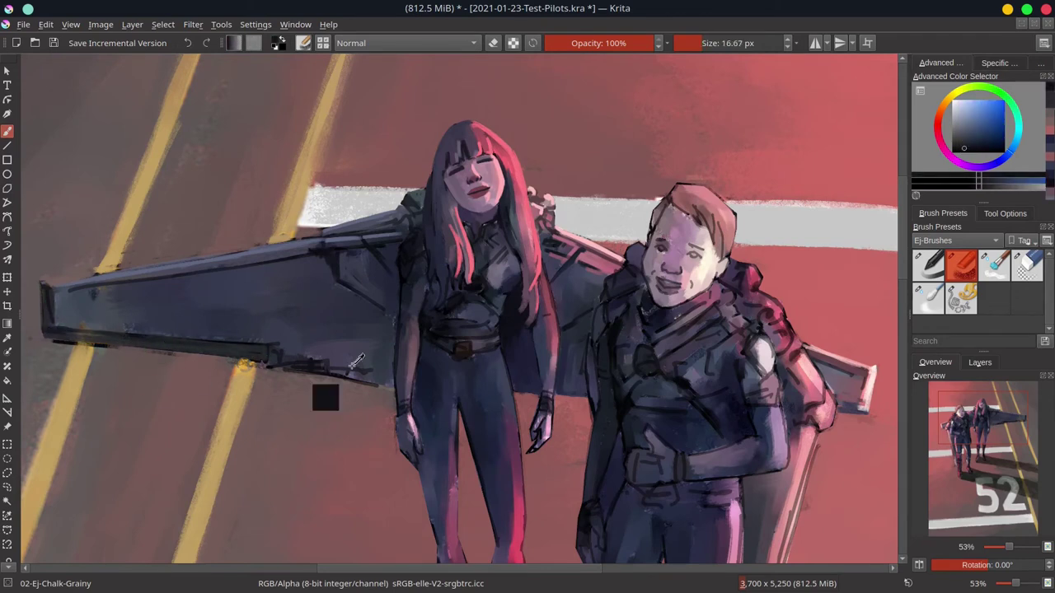
pyautogui.moveTo(299, 366); pyautogui.dragTo(363, 377)
pyautogui.keyDown('ctrl'); pyautogui.click(346, 380); pyautogui.keyUp('ctrl')
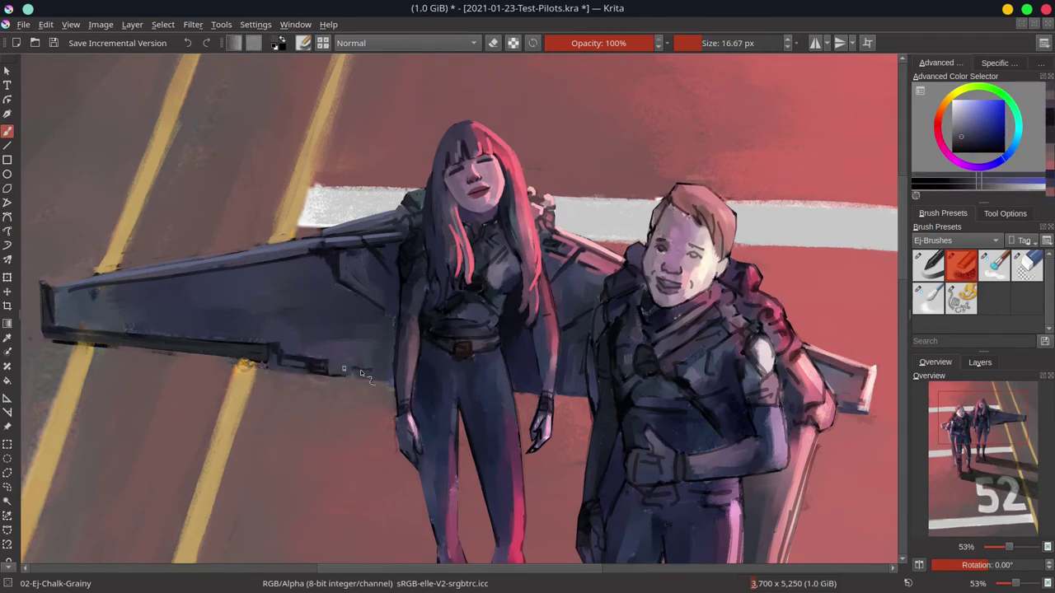
pyautogui.press(']')
pyautogui.press(']')
pyautogui.press(']')
pyautogui.press(']')
pyautogui.keyDown('ctrl'); pyautogui.click(389, 328); pyautogui.keyUp('ctrl')
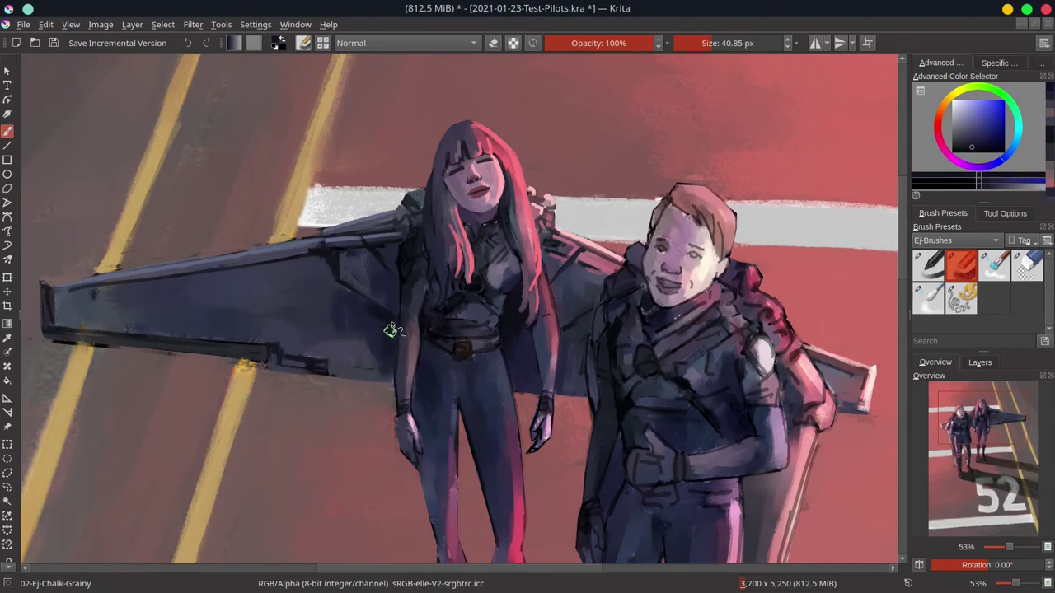
# - Shrink the brush and sample colours near the wing tip to keep refining the edge
pyautogui.scroll(-5, 380, 267)
pyautogui.scroll(6, 262, 299)
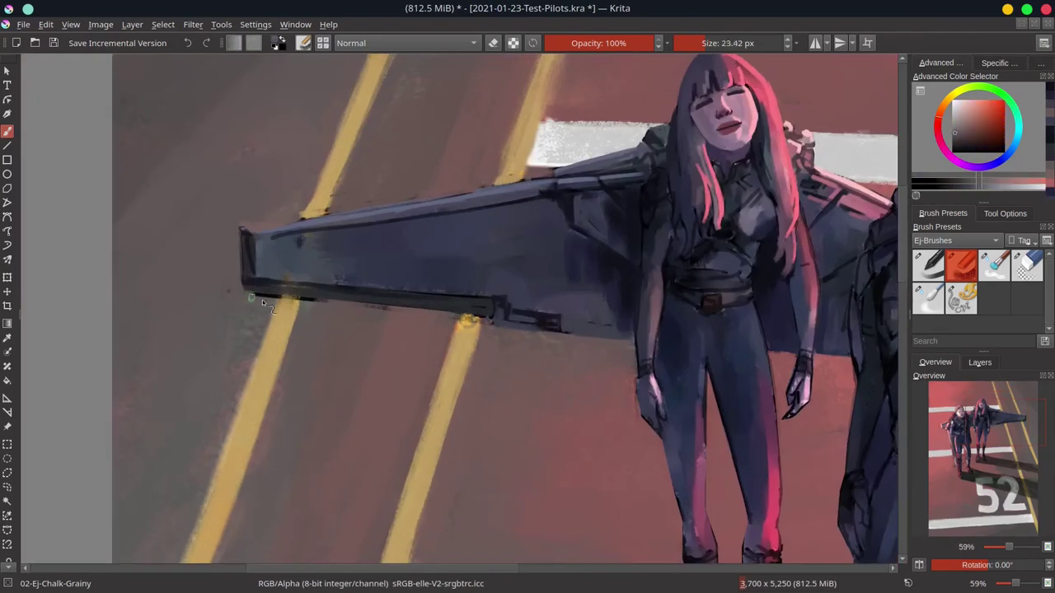
pyautogui.press('[')
pyautogui.press('[')
pyautogui.keyDown('ctrl'); pyautogui.click(226, 391); pyautogui.keyUp('ctrl')
pyautogui.keyDown('ctrl'); pyautogui.click(354, 338); pyautogui.keyUp('ctrl')
pyautogui.scroll(-4, 354, 337)
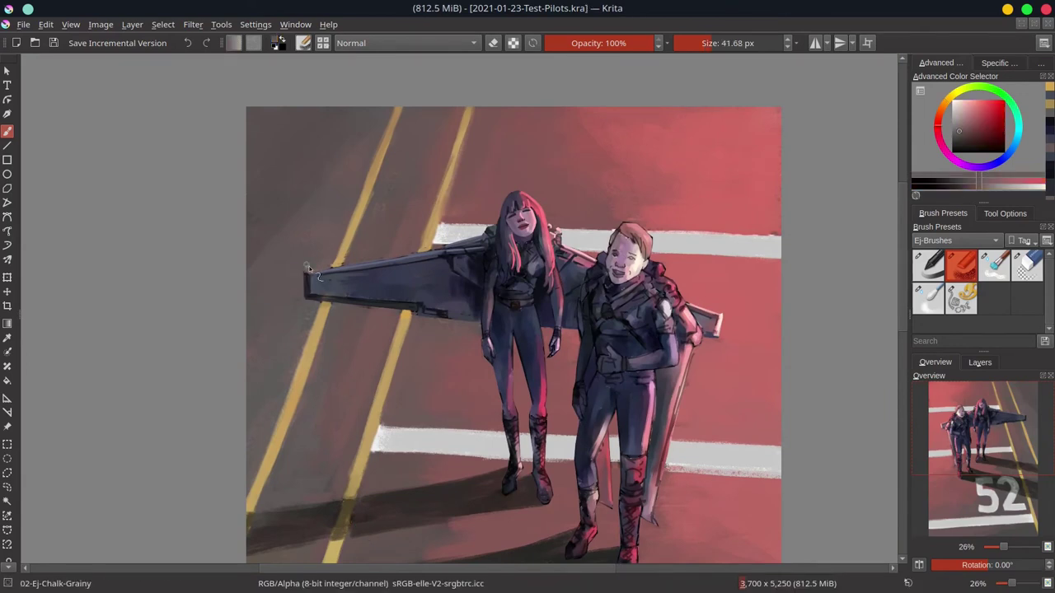
# - Mirror the view, paint the runway cast shadow in dark grey with a large brush, and save
pyautogui.press(']')
pyautogui.press(']')
pyautogui.scroll(-3, 354, 251)
pyautogui.keyDown('ctrl'); pyautogui.click(557, 189); pyautogui.keyUp('ctrl')
pyautogui.press('m')
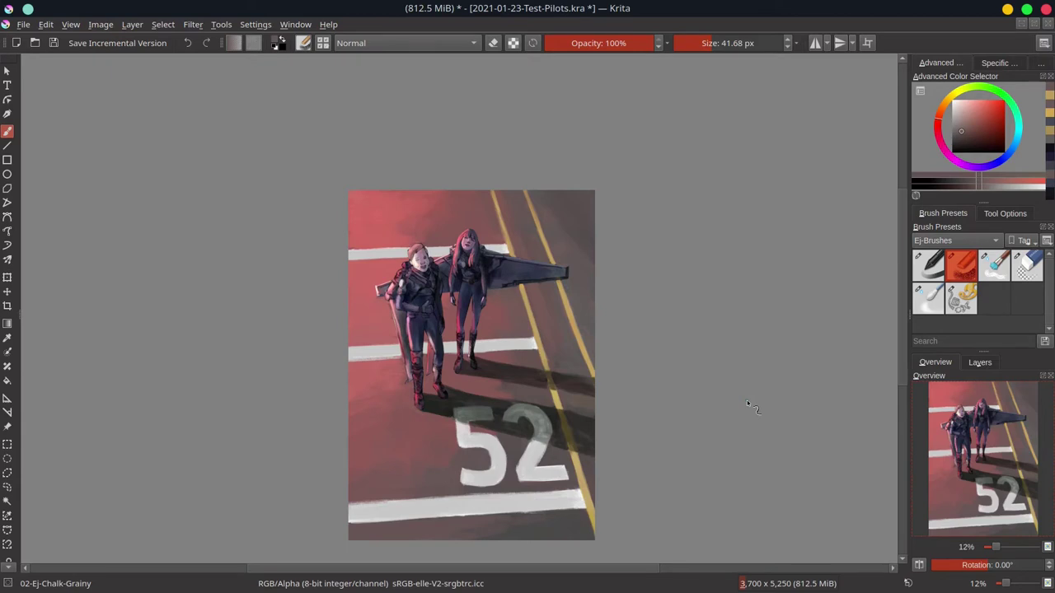
pyautogui.keyDown('ctrl'); pyautogui.click(363, 254); pyautogui.keyUp('ctrl')
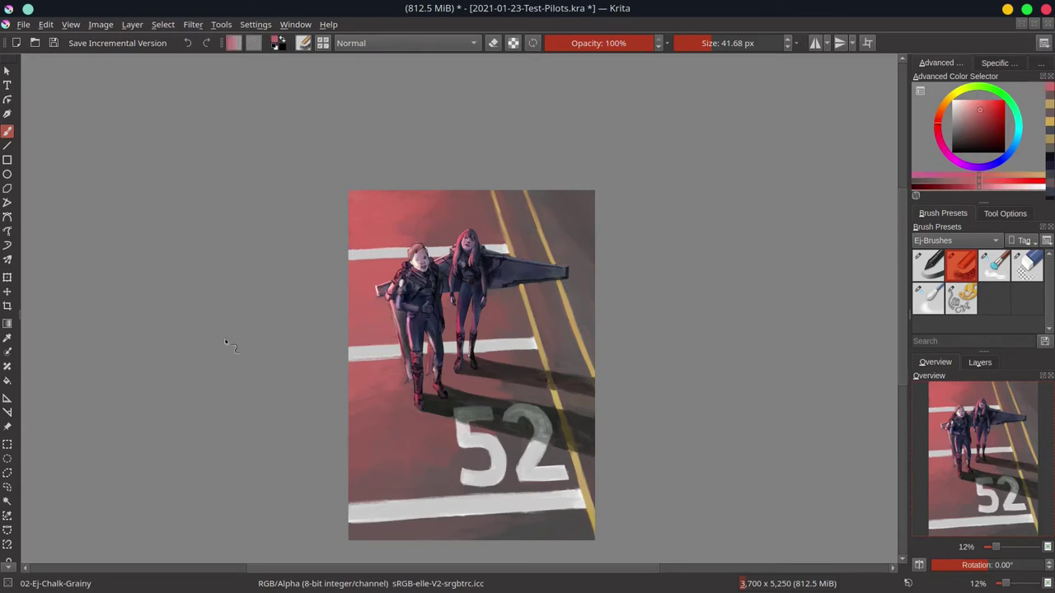
pyautogui.keyDown('ctrl'); pyautogui.click(498, 398); pyautogui.keyUp('ctrl')
pyautogui.press(']')
pyautogui.press(']')
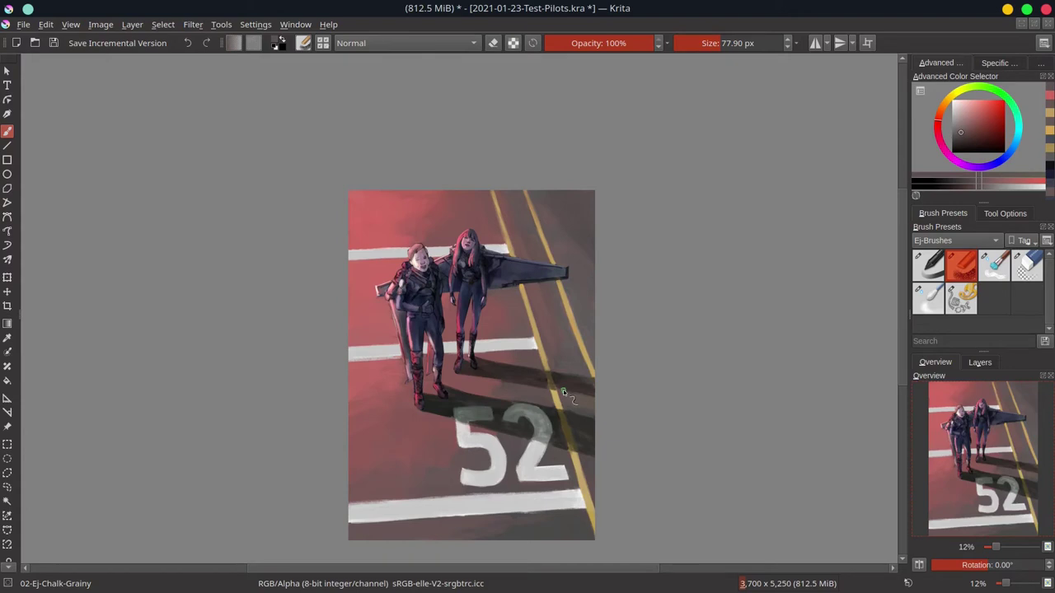
pyautogui.hotkey('ctrl', 's')
pyautogui.scroll(5, 495, 368)
pyautogui.press('[')
pyautogui.press('[')
pyautogui.press('[')
pyautogui.press('[')
pyautogui.press('[')
# - Paint pink rim light along the left edge of the red-haired pilot's hair with a finer brush
pyautogui.keyDown('ctrl'); pyautogui.click(418, 292); pyautogui.keyUp('ctrl')
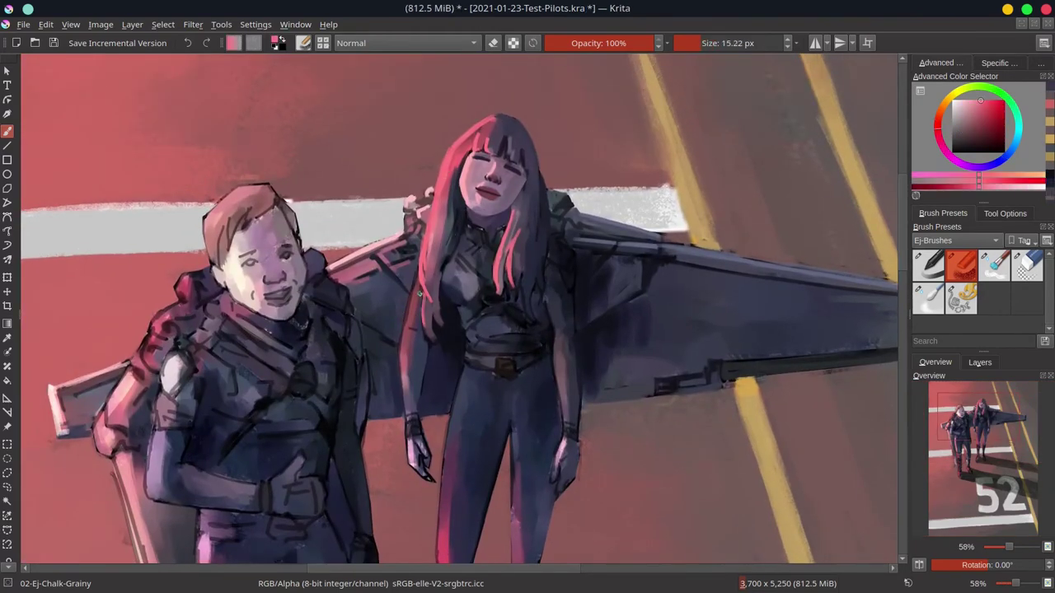
pyautogui.moveTo(416, 272); pyautogui.dragTo(404, 338)
pyautogui.press('[')
pyautogui.keyDown('ctrl'); pyautogui.click(411, 467); pyautogui.keyUp('ctrl')
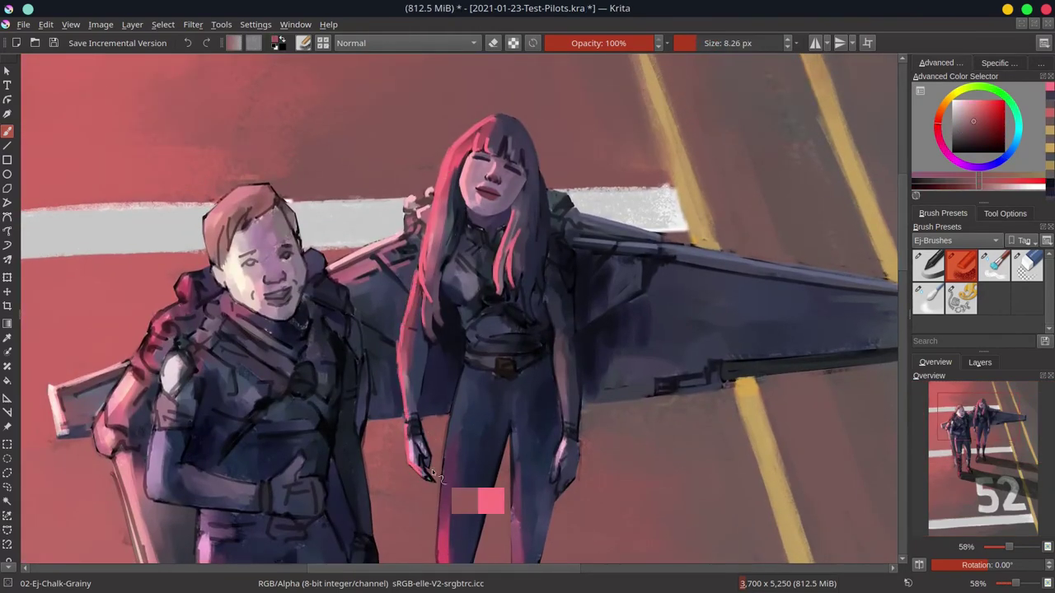
pyautogui.press(']')
pyautogui.press(']')
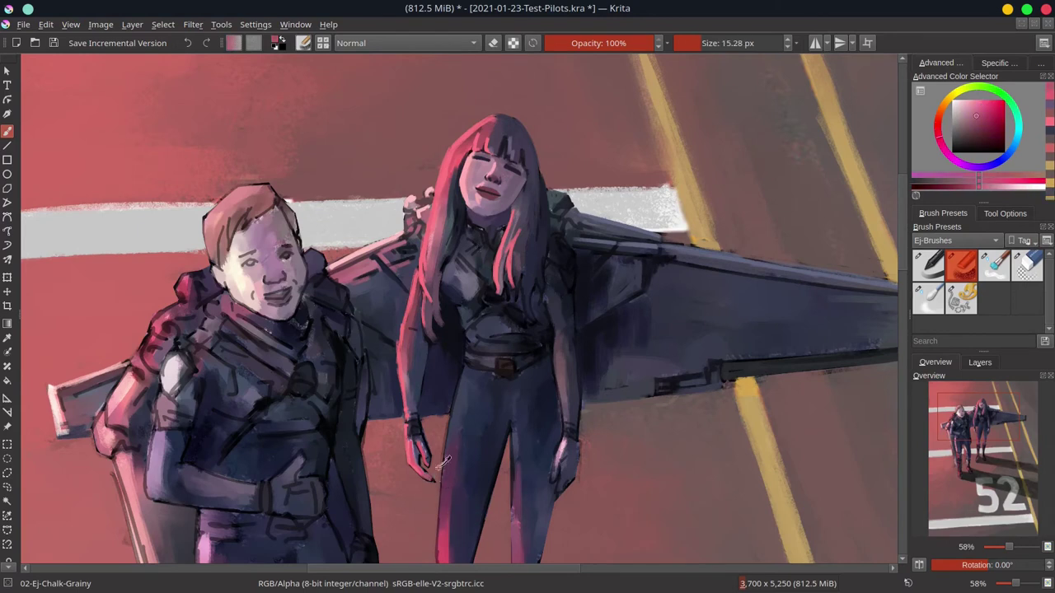
pyautogui.keyDown('ctrl'); pyautogui.click(422, 461); pyautogui.keyUp('ctrl')
pyautogui.press('[')
pyautogui.press('[')
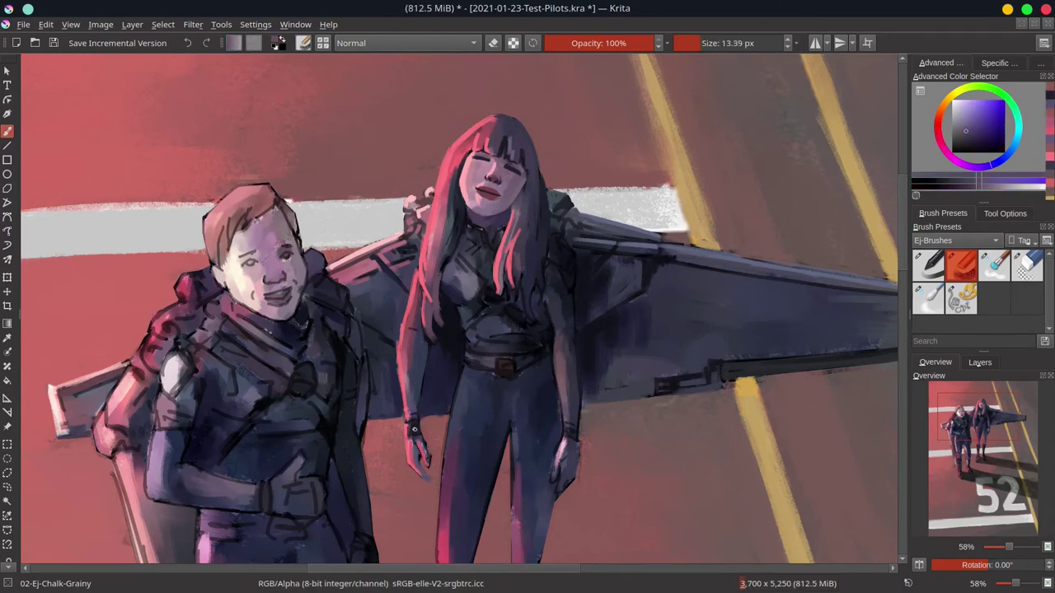
pyautogui.keyDown('ctrl'); pyautogui.click(403, 333); pyautogui.keyUp('ctrl')
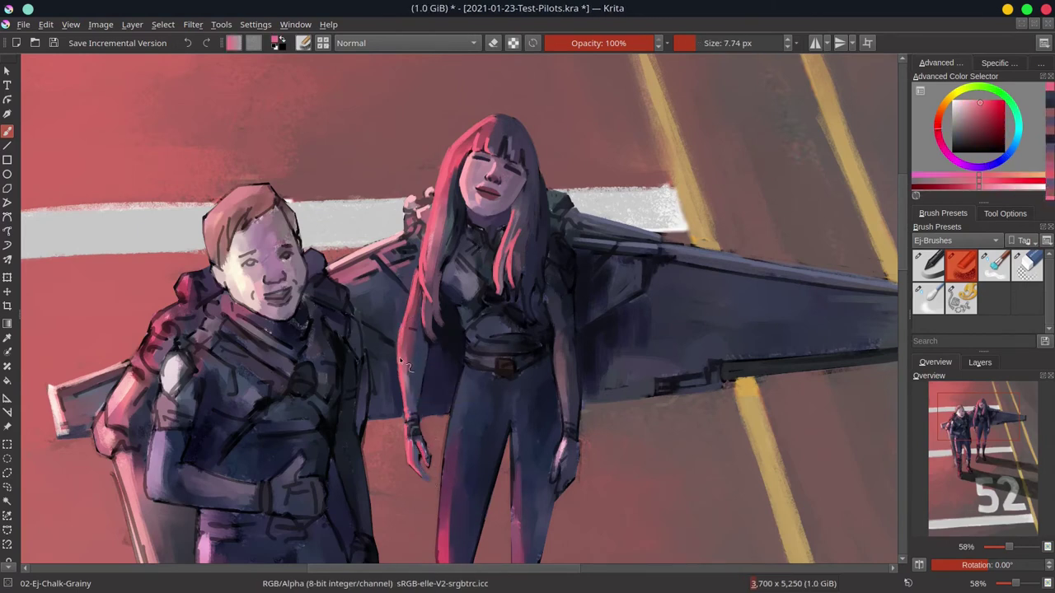
# - Touch up her hands and jacket with dark blue, blue-grey and purple sampled from the canvas
pyautogui.press(']')
pyautogui.press(']')
pyautogui.keyDown('ctrl'); pyautogui.click(458, 302); pyautogui.keyUp('ctrl')
pyautogui.press('[')
pyautogui.keyDown('ctrl'); pyautogui.click(470, 270); pyautogui.keyUp('ctrl')
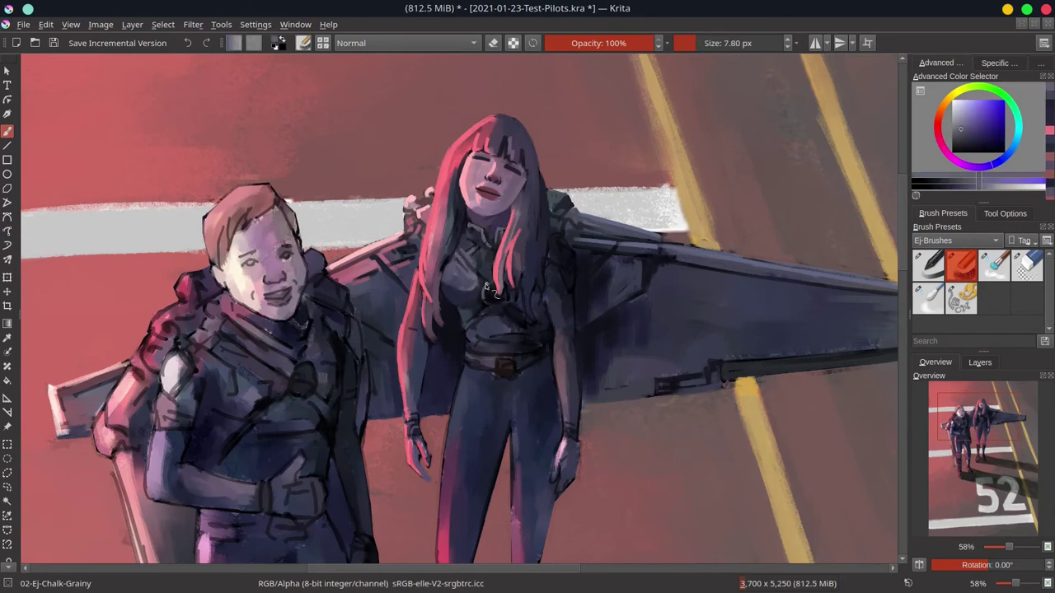
pyautogui.keyDown('ctrl'); pyautogui.click(486, 288); pyautogui.keyUp('ctrl')
pyautogui.press(']')
pyautogui.keyDown('ctrl'); pyautogui.click(494, 321); pyautogui.keyUp('ctrl')
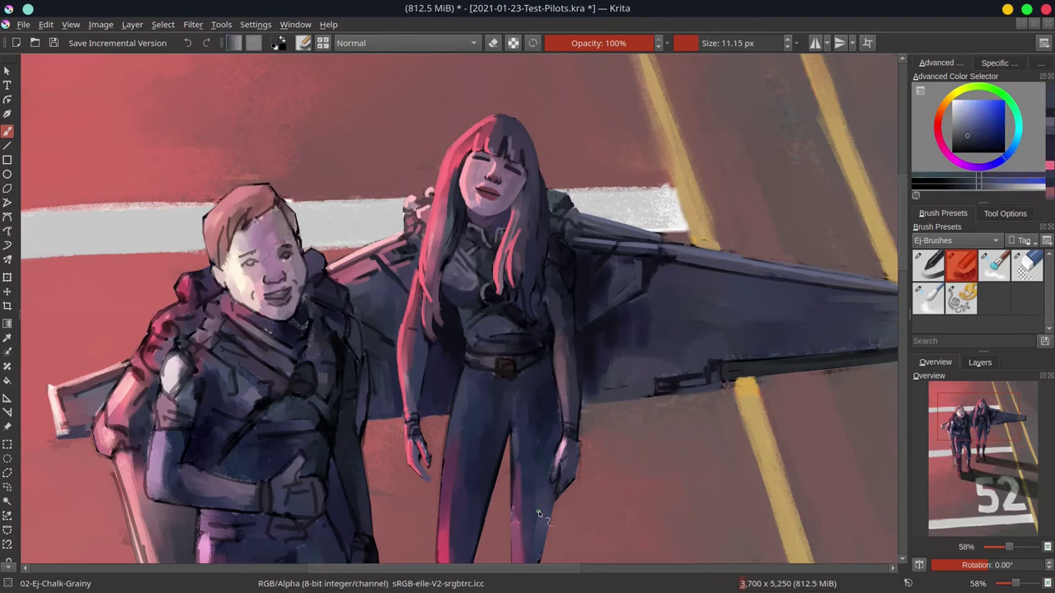
pyautogui.keyDown('ctrl'); pyautogui.click(505, 223); pyautogui.keyUp('ctrl')
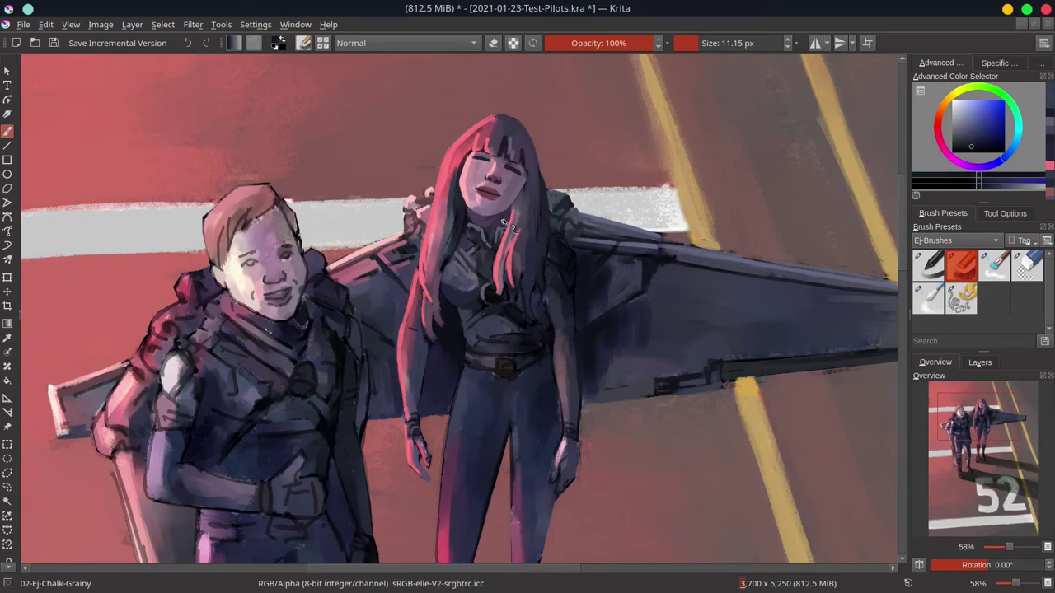
pyautogui.keyDown('ctrl'); pyautogui.click(519, 211); pyautogui.keyUp('ctrl')
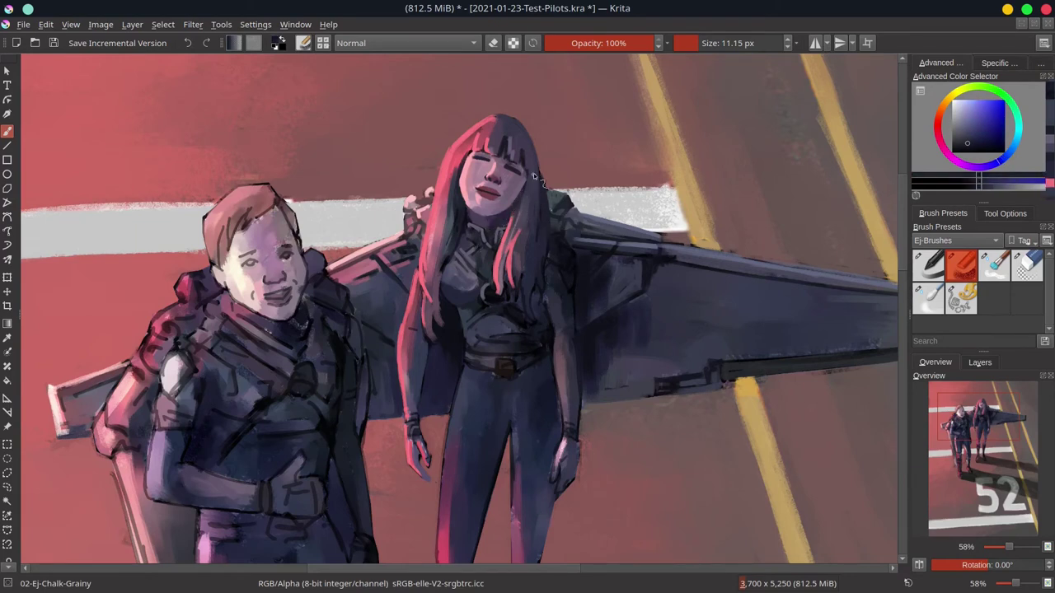
pyautogui.keyDown('ctrl'); pyautogui.click(507, 420); pyautogui.keyUp('ctrl')
# - Paint chest strap and shoulder details in dark blue-grey sampled from the jacket
pyautogui.scroll(-4, 498, 419)
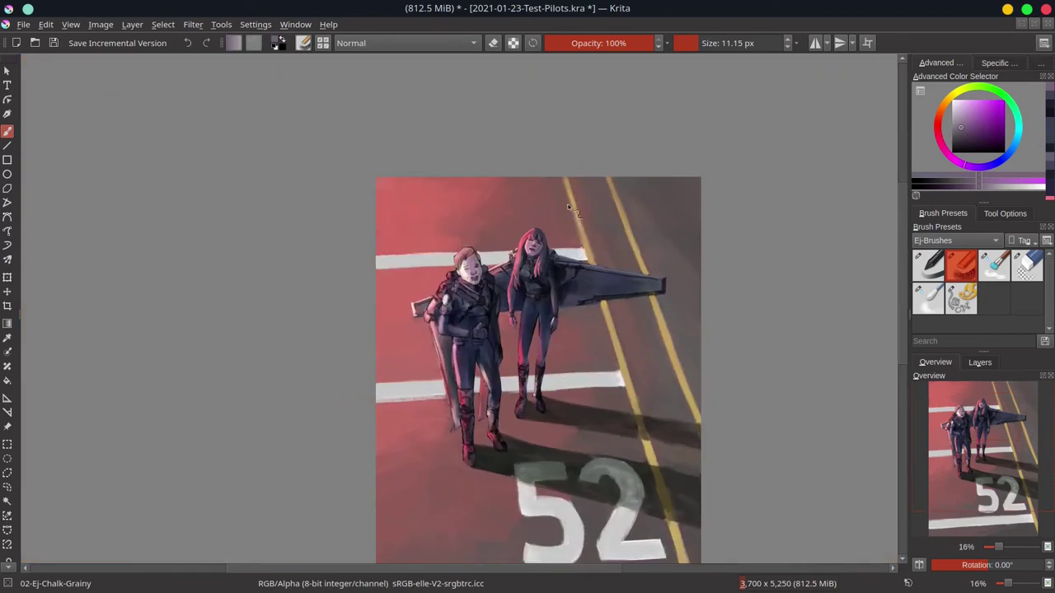
pyautogui.scroll(4, 576, 268)
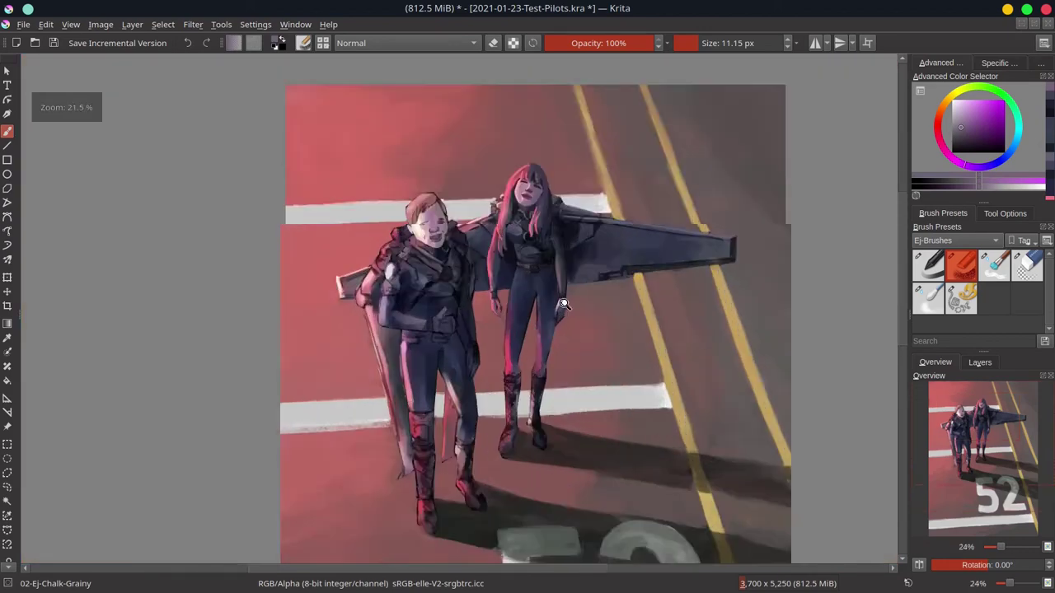
pyautogui.keyDown('ctrl'); pyautogui.click(574, 257); pyautogui.keyUp('ctrl')
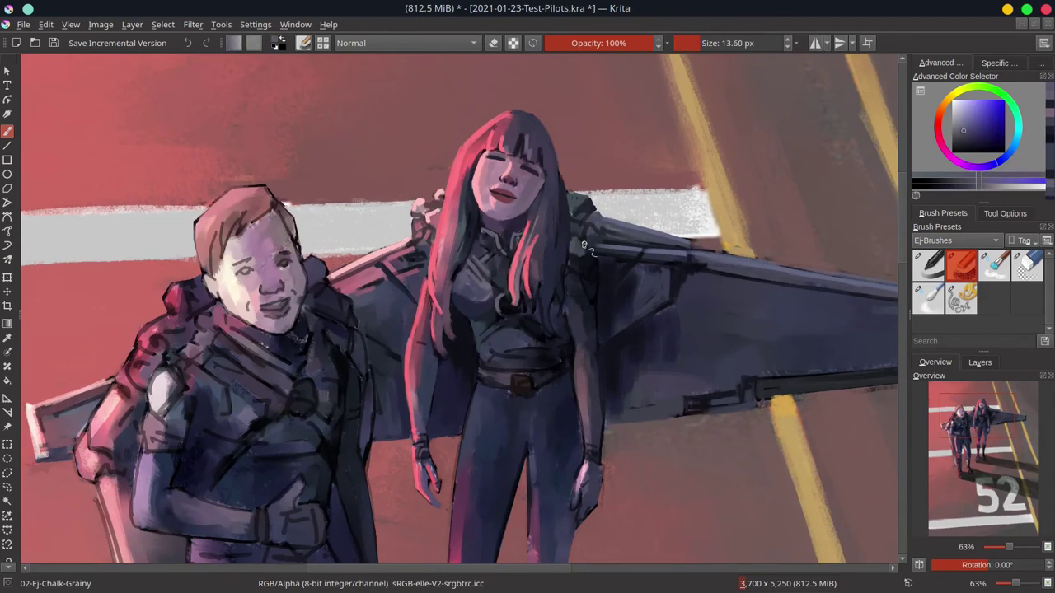
pyautogui.keyDown('ctrl'); pyautogui.click(590, 288); pyautogui.keyUp('ctrl')
pyautogui.moveTo(587, 290); pyautogui.dragTo(601, 290)
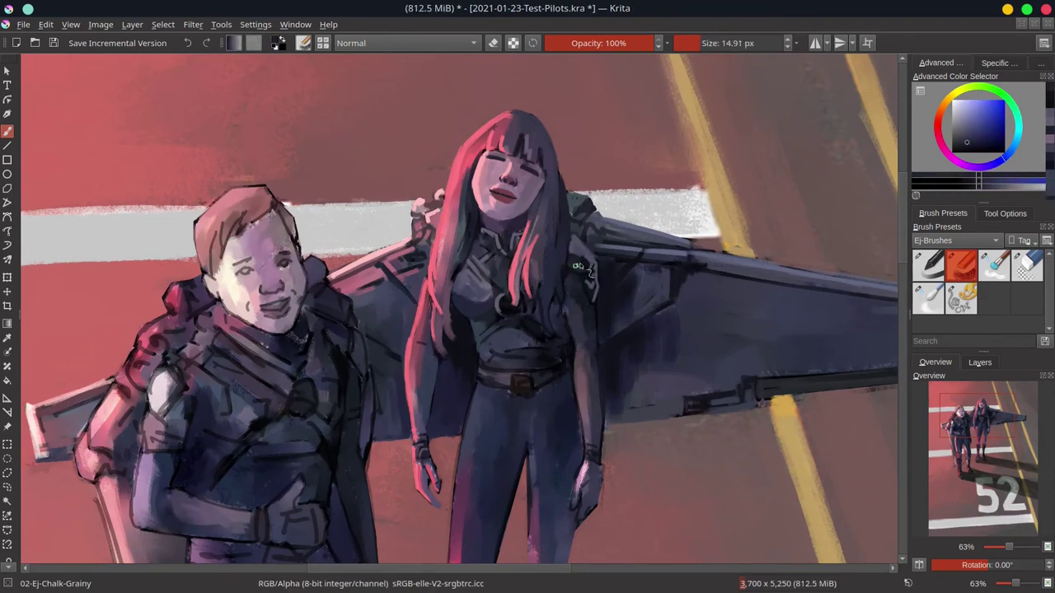
pyautogui.keyDown('ctrl'); pyautogui.click(573, 309); pyautogui.keyUp('ctrl')
pyautogui.keyDown('ctrl'); pyautogui.click(573, 309); pyautogui.keyUp('ctrl')
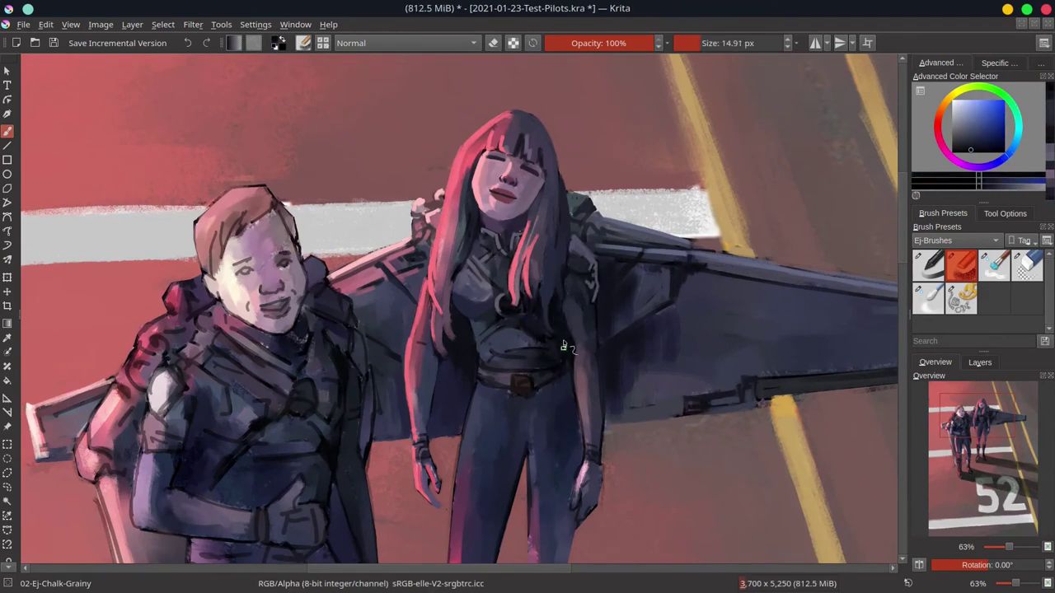
pyautogui.keyDown('ctrl'); pyautogui.click(542, 348); pyautogui.keyUp('ctrl')
pyautogui.keyDown('ctrl'); pyautogui.click(543, 347); pyautogui.keyUp('ctrl')
pyautogui.moveTo(536, 353)
pyautogui.mouseDown()
pyautogui.moveTo(504, 363)
pyautogui.moveTo(543, 338)
pyautogui.moveTo(577, 381)
pyautogui.mouseUp()
pyautogui.keyDown('ctrl'); pyautogui.click(541, 363); pyautogui.keyUp('ctrl')
# - Add pink-red and dark purple accents to the jacket around the waist
pyautogui.keyDown('ctrl'); pyautogui.click(576, 354); pyautogui.keyUp('ctrl')
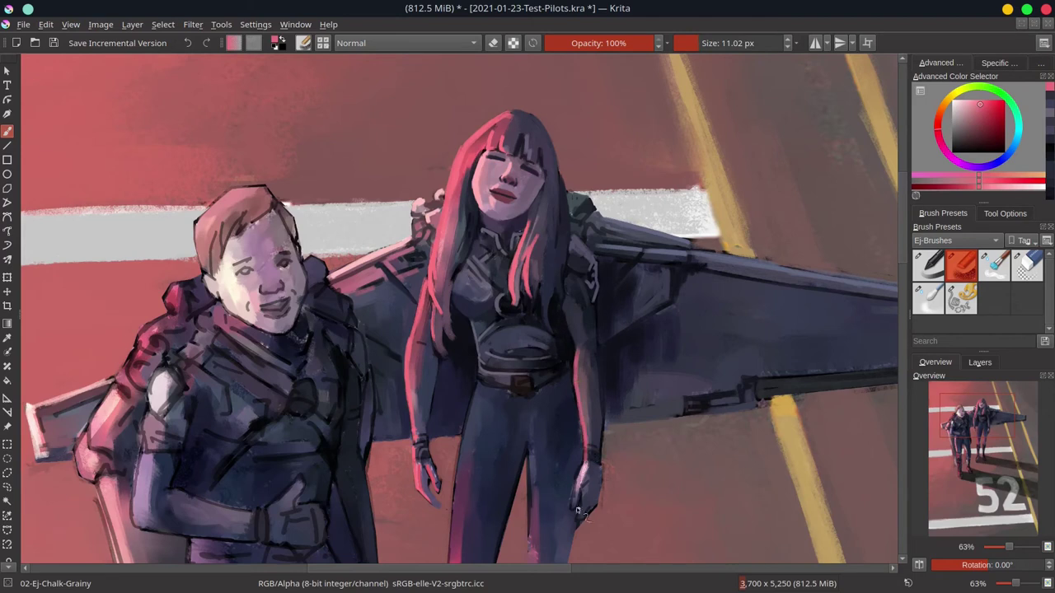
pyautogui.keyDown('ctrl'); pyautogui.click(626, 351); pyautogui.keyUp('ctrl')
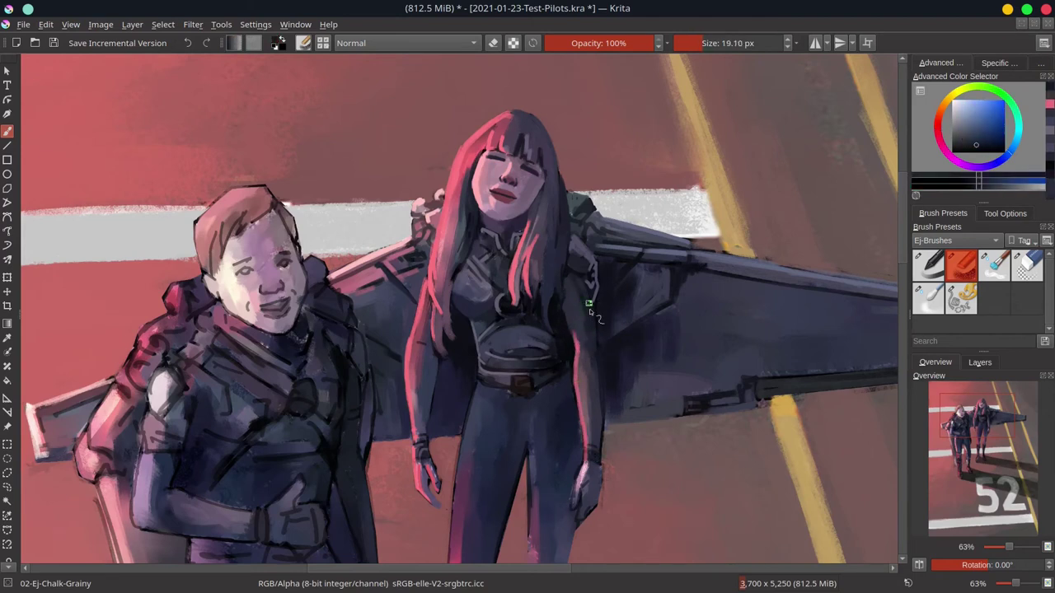
pyautogui.moveTo(609, 387); pyautogui.dragTo(600, 379)
pyautogui.keyDown('ctrl'); pyautogui.click(610, 392); pyautogui.keyUp('ctrl')
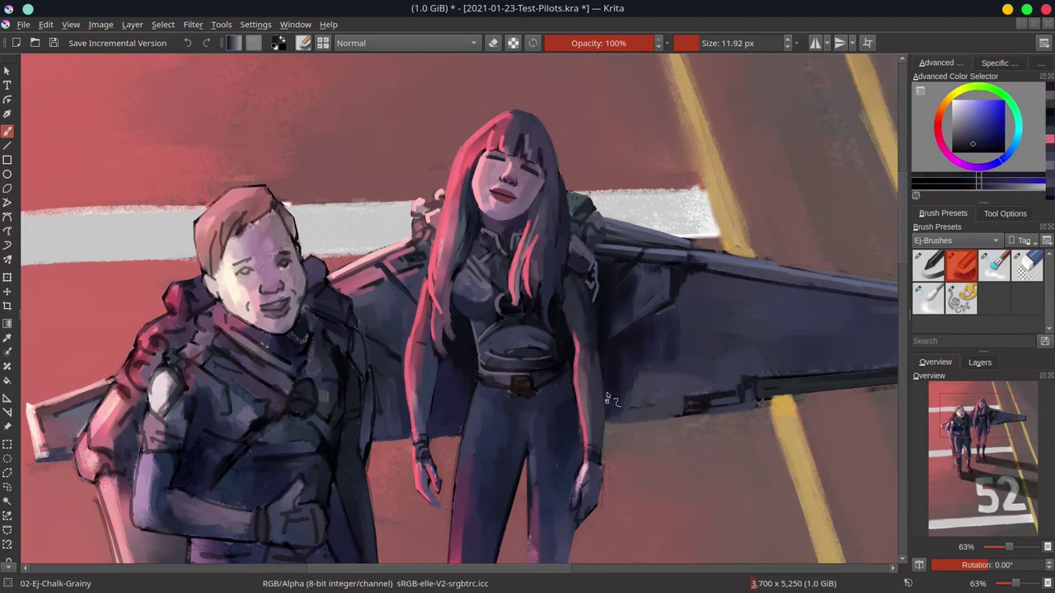
pyautogui.moveTo(676, 389); pyautogui.dragTo(666, 403)
pyautogui.keyDown('ctrl'); pyautogui.click(600, 438); pyautogui.keyUp('ctrl')
pyautogui.moveTo(600, 438); pyautogui.dragTo(587, 466)
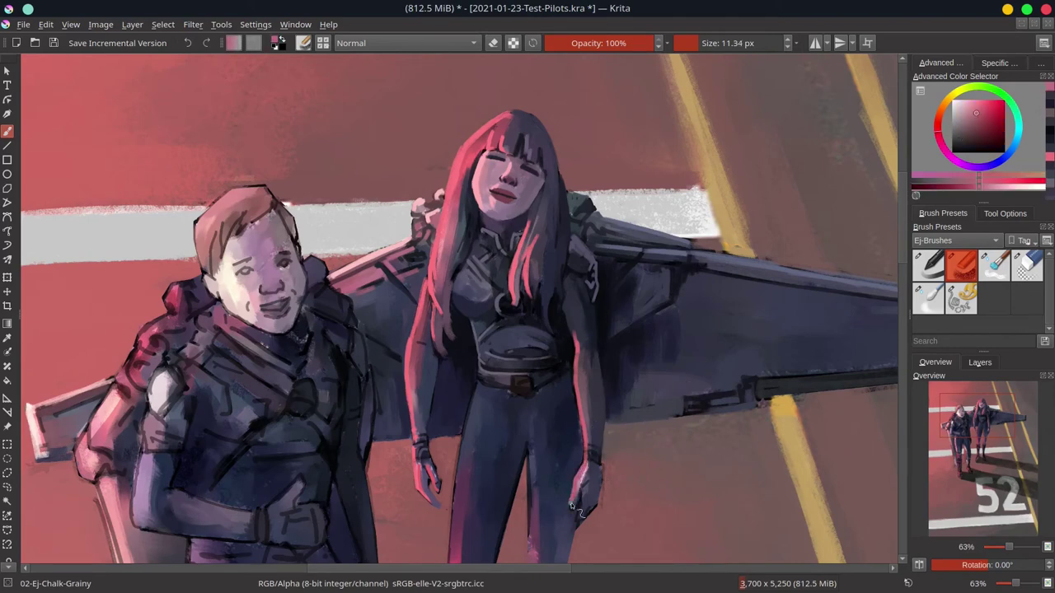
pyautogui.scroll(-1, 586, 461)
# - Paint the waist pouch in dark purples with a brush of about 30 px, then save
pyautogui.keyDown('ctrl'); pyautogui.click(591, 427); pyautogui.keyUp('ctrl')
pyautogui.keyDown('ctrl'); pyautogui.click(590, 426); pyautogui.keyUp('ctrl')
pyautogui.moveTo(591, 426)
pyautogui.mouseDown()
pyautogui.moveTo(594, 445)
pyautogui.moveTo(580, 400)
pyautogui.mouseUp()
pyautogui.keyDown('ctrl'); pyautogui.click(593, 446); pyautogui.keyUp('ctrl')
pyautogui.keyDown('ctrl'); pyautogui.click(593, 446); pyautogui.keyUp('ctrl')
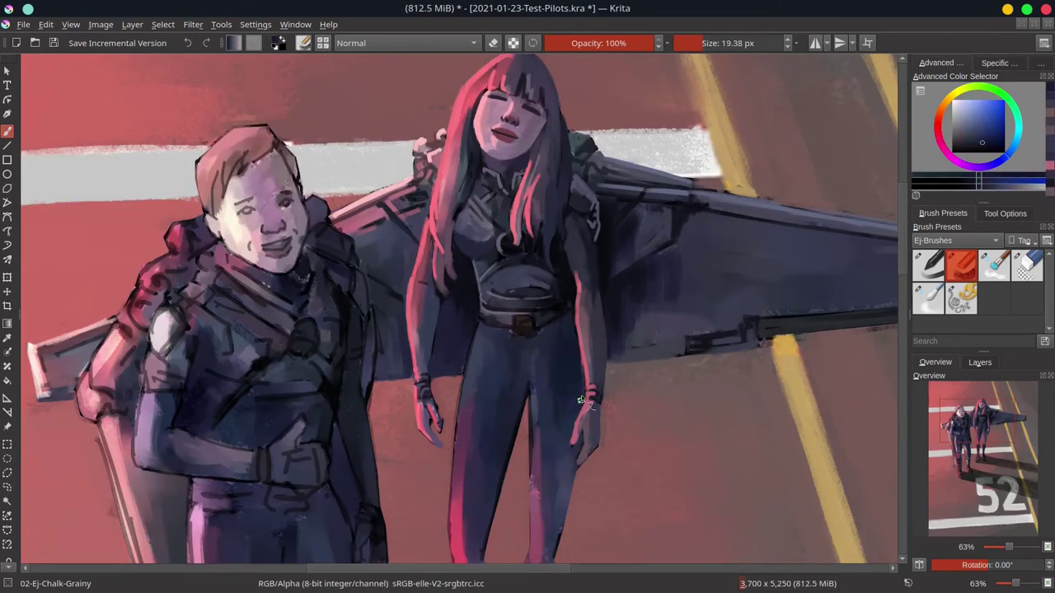
pyautogui.moveTo(568, 442); pyautogui.dragTo(553, 349)
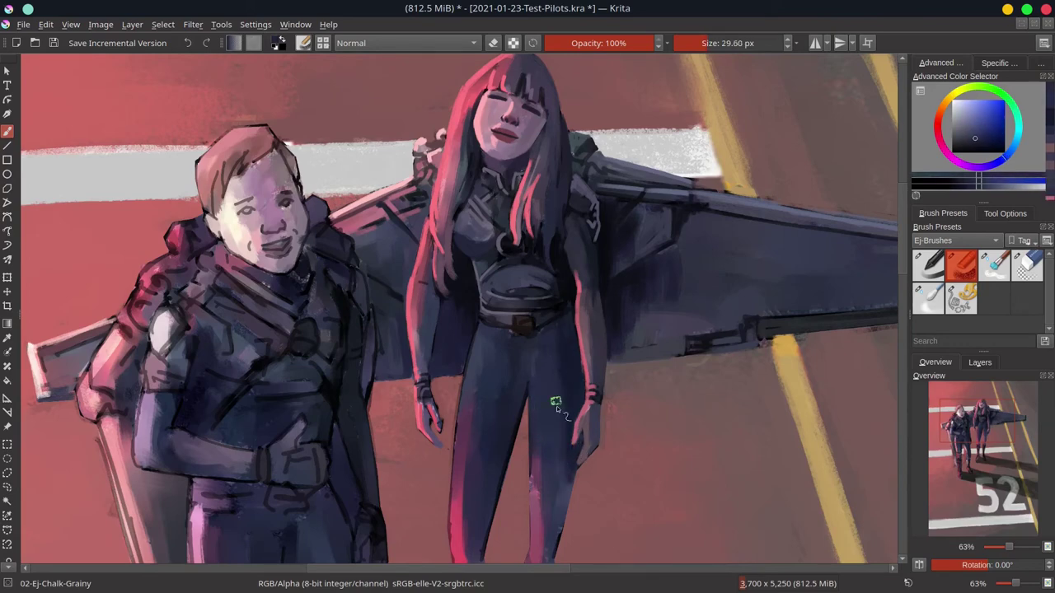
pyautogui.scroll(-3, 668, 382)
pyautogui.hotkey('ctrl', 's')
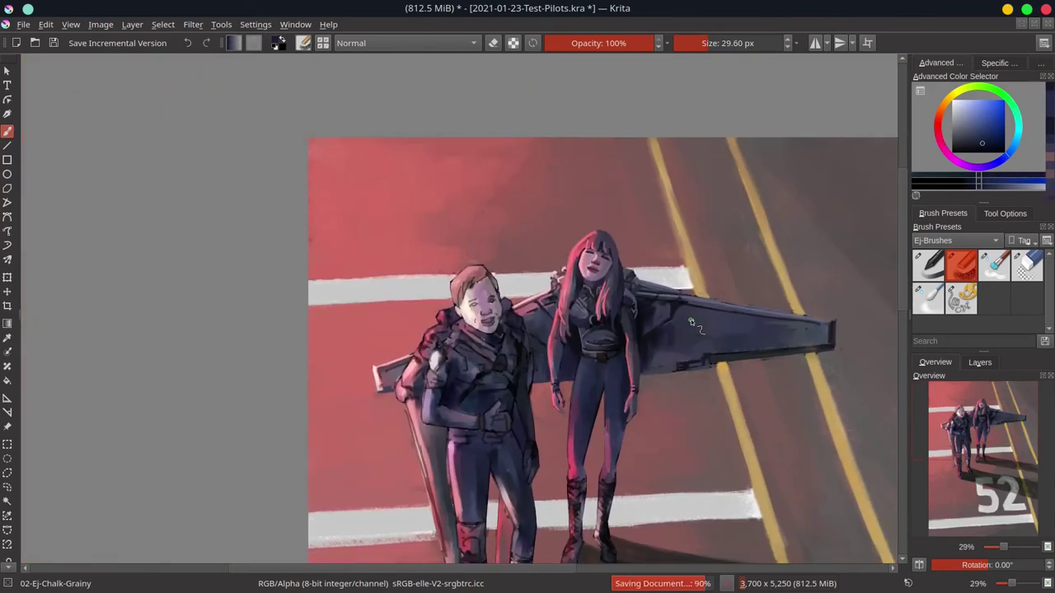
# - Copy the merged image inside a polygonal selection around the pilot's head
pyautogui.scroll(3, 690, 322)
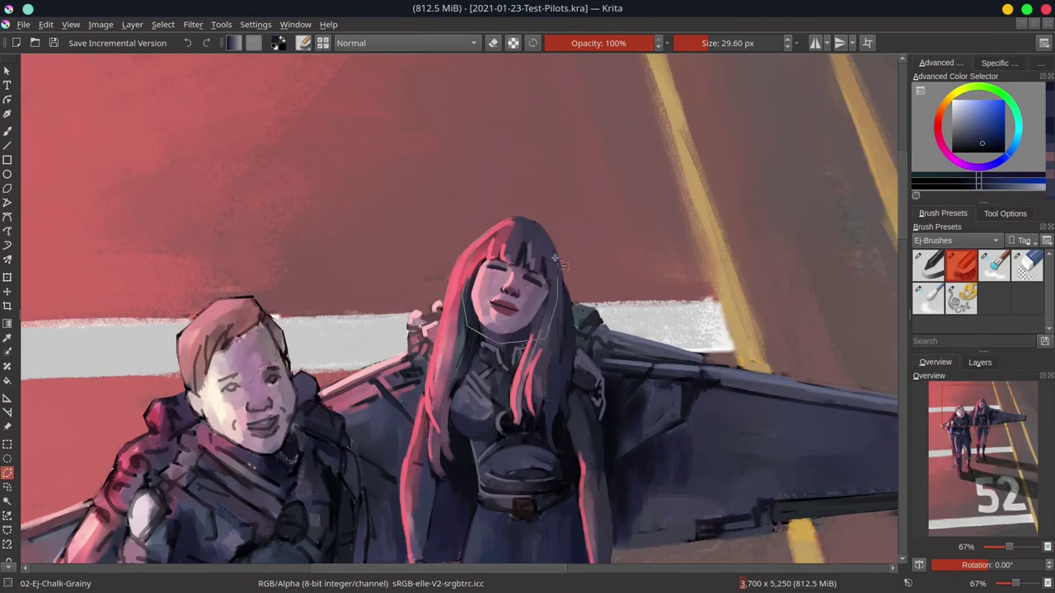
pyautogui.click(1005, 213)
pyautogui.scroll(-5, 474, 327)
pyautogui.click(45, 24)
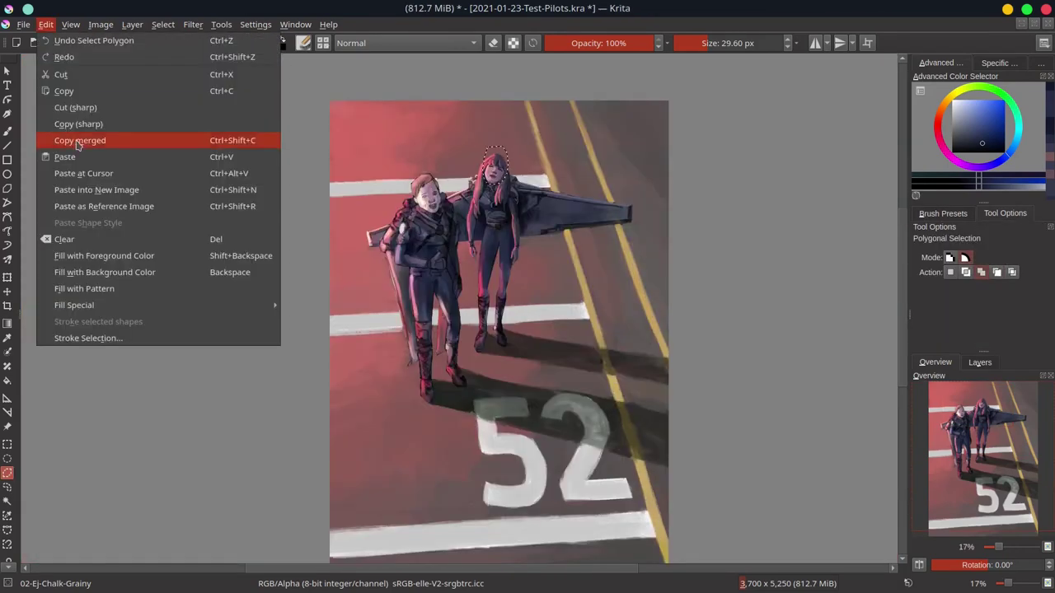
pyautogui.click(190, 52)
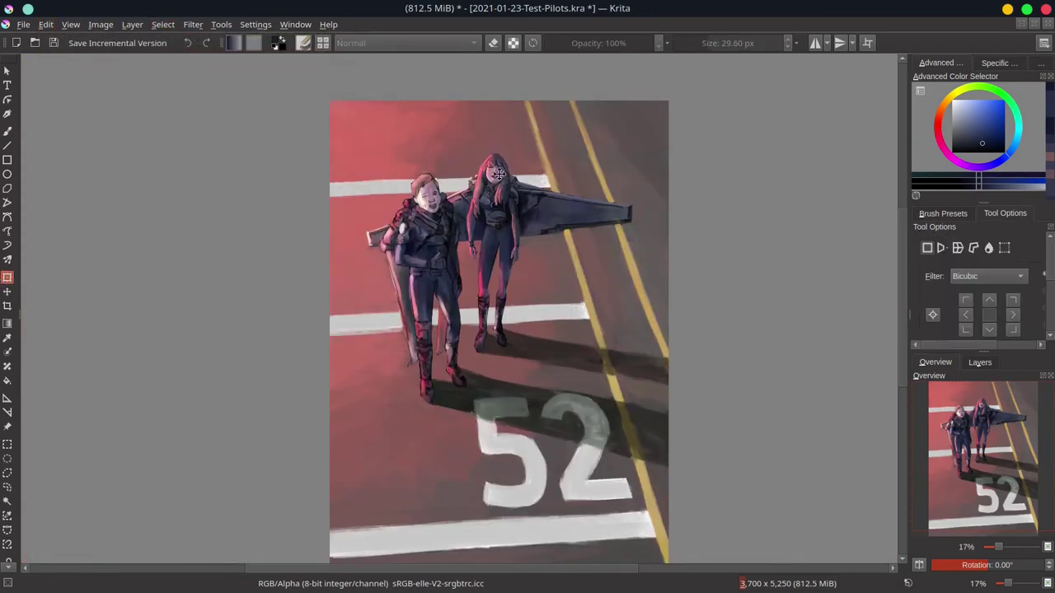
pyautogui.hotkey('ctrl', 'shift', 'a')
# - Move the copied head layer, clear the leftover selection, and merge it down into the painting
pyautogui.scroll(4, 508, 165)
pyautogui.press('t')
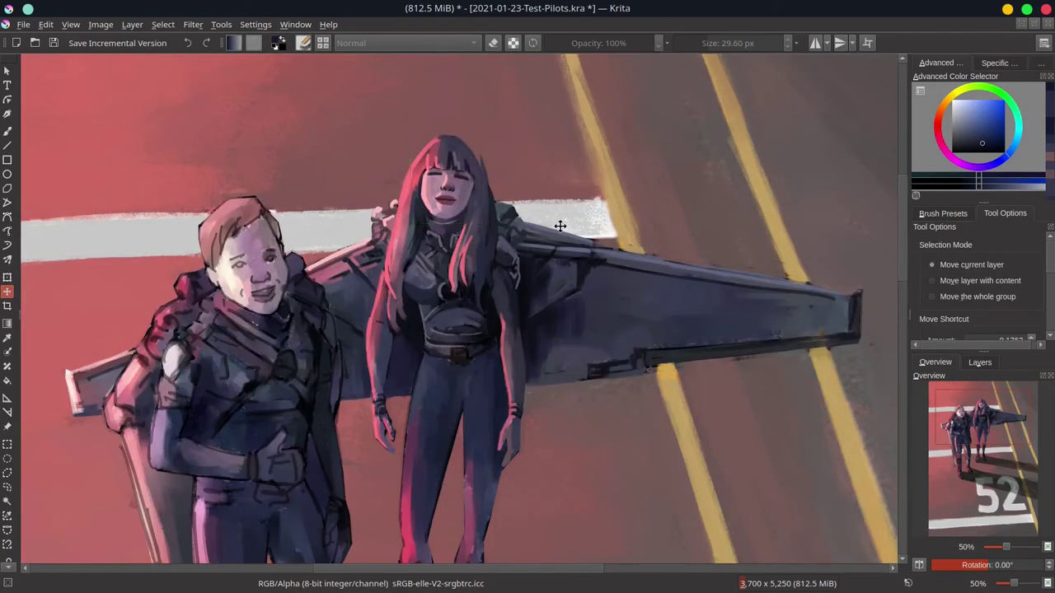
pyautogui.hotkey('ctrl', 'shift', 'p')
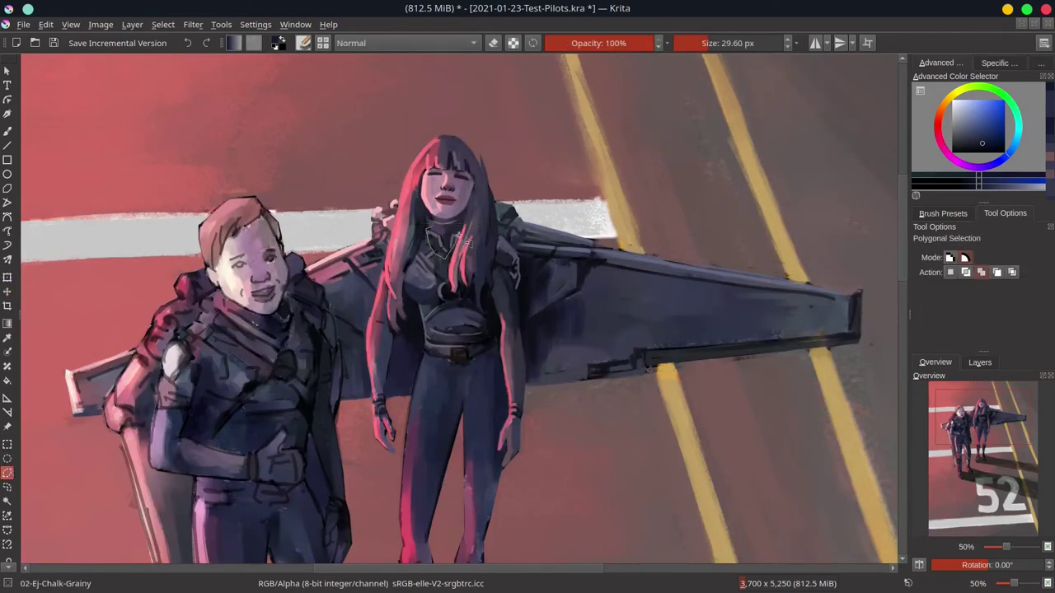
pyautogui.click(45, 24)
pyautogui.click(189, 54)
pyautogui.press('t')
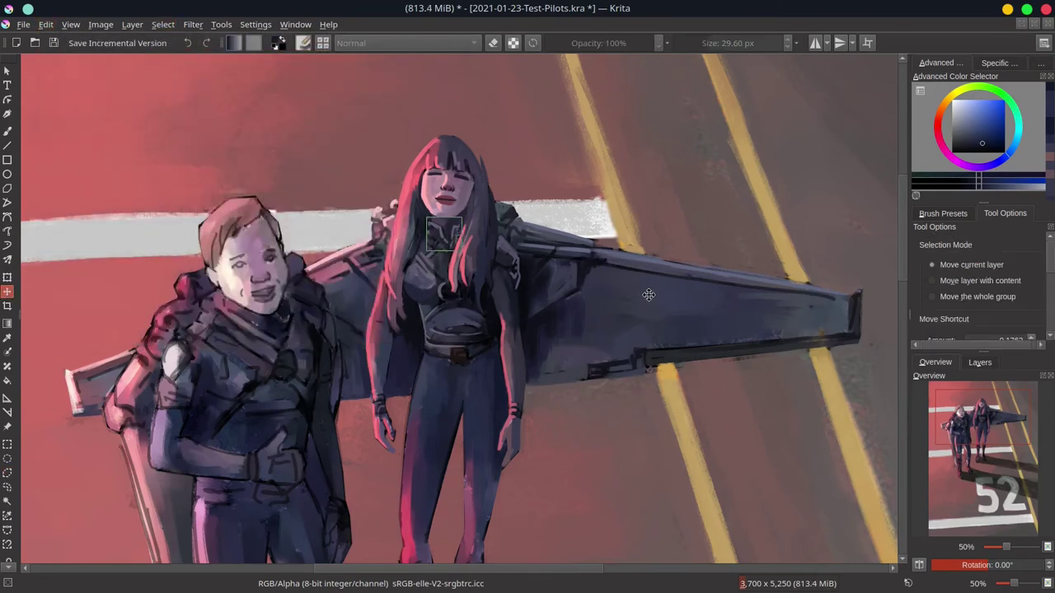
pyautogui.click(980, 361)
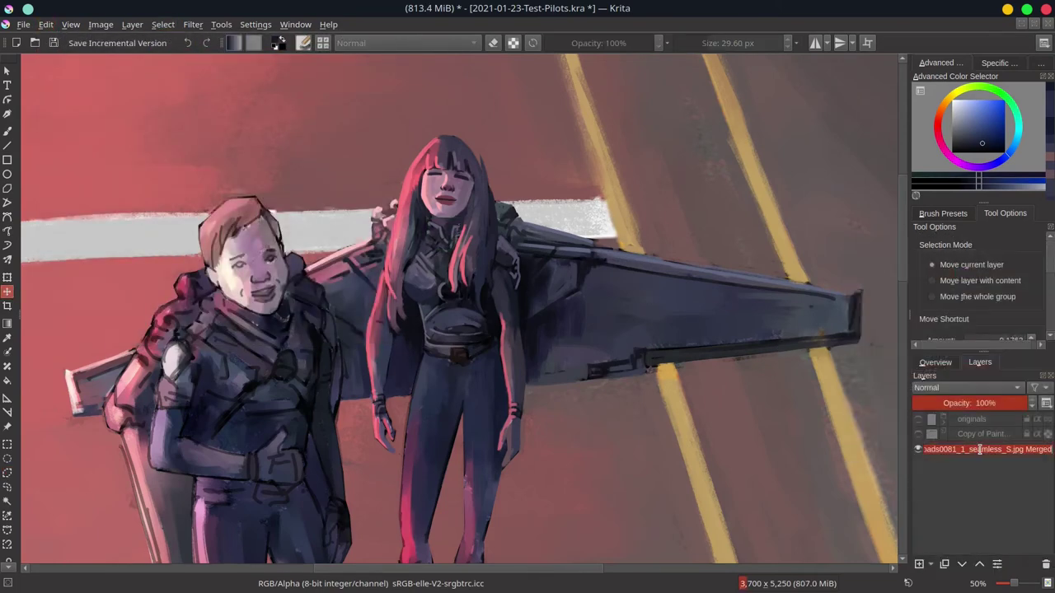
pyautogui.click(935, 362)
# - Paint the arm bent onto her hip in dark blue-grey sampled from the wing, using a larger brush
pyautogui.click(942, 207)
pyautogui.press('b')
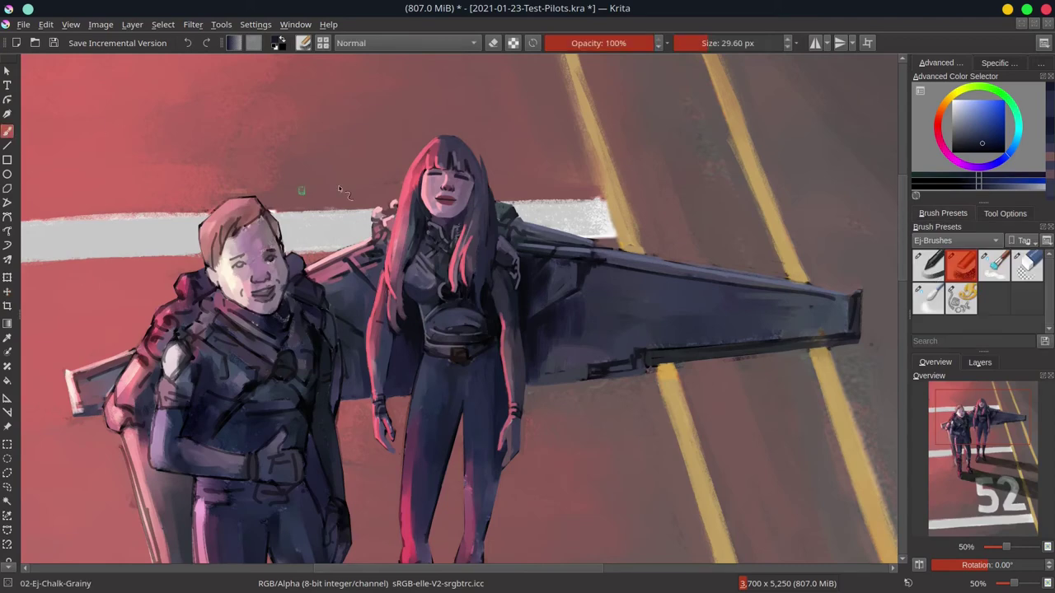
pyautogui.keyDown('ctrl'); pyautogui.click(478, 161); pyautogui.keyUp('ctrl')
pyautogui.press('m')
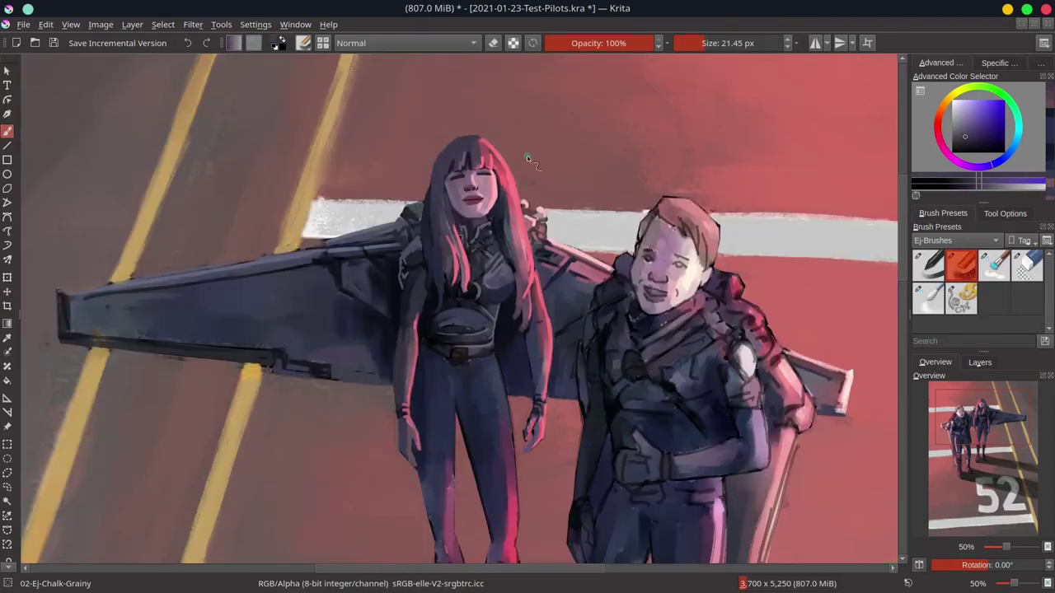
pyautogui.scroll(-5, 527, 155)
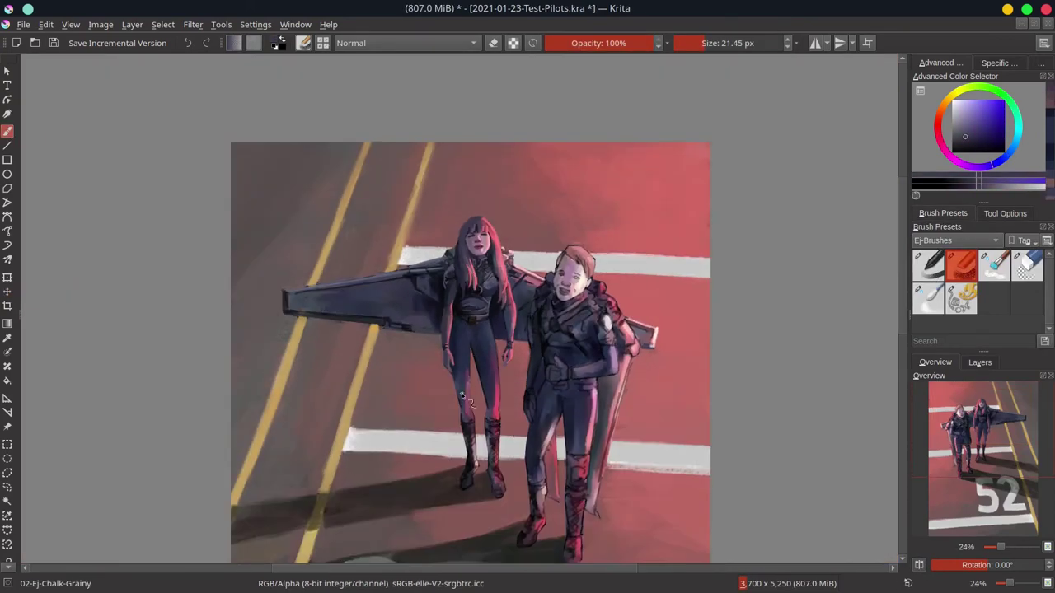
pyautogui.scroll(3, 445, 326)
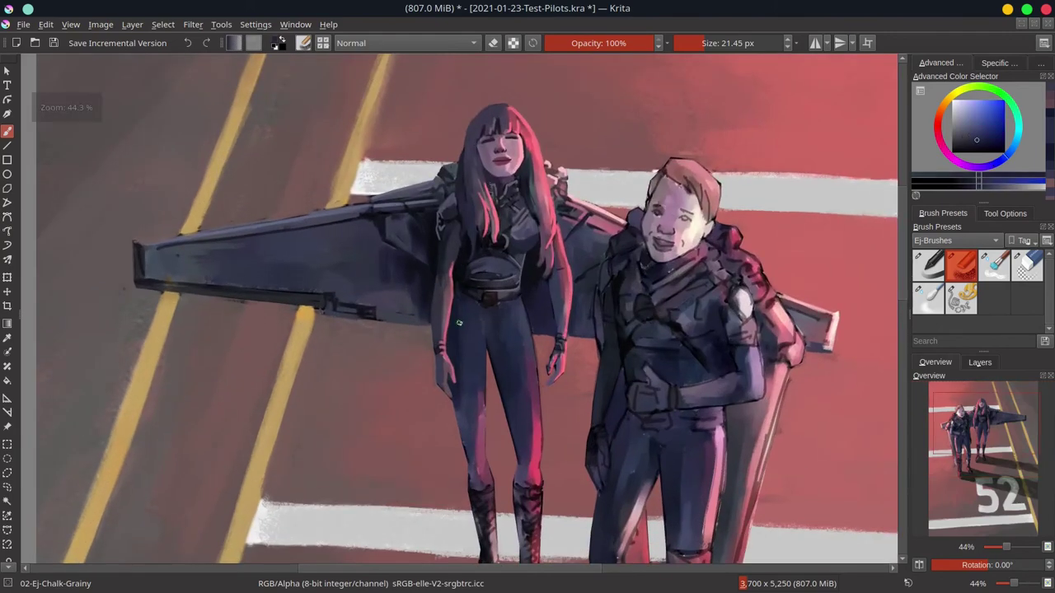
pyautogui.press(']')
pyautogui.press(']')
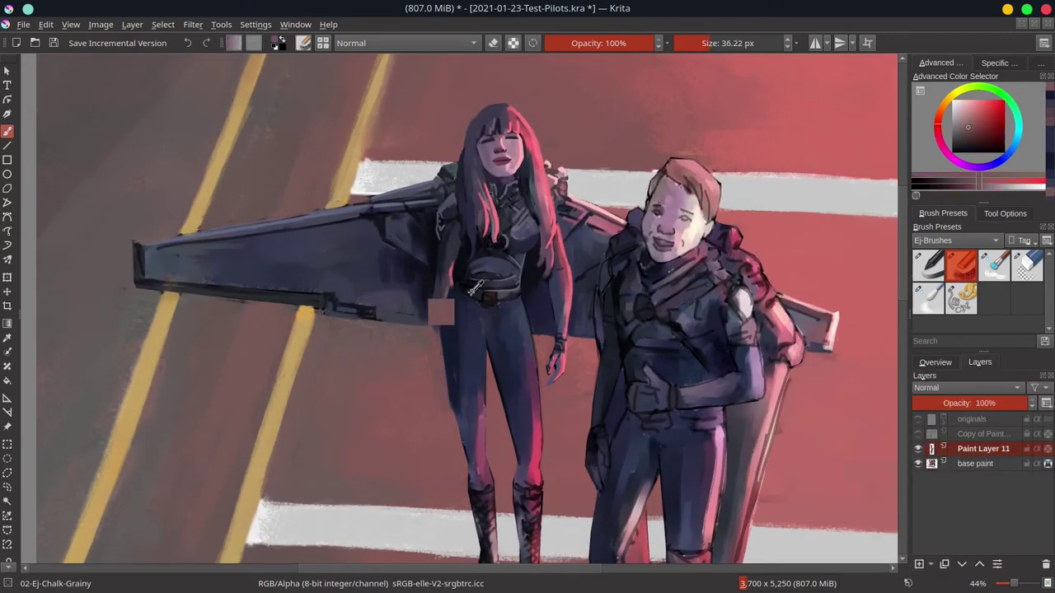
pyautogui.keyDown('ctrl'); pyautogui.click(399, 250); pyautogui.keyUp('ctrl')
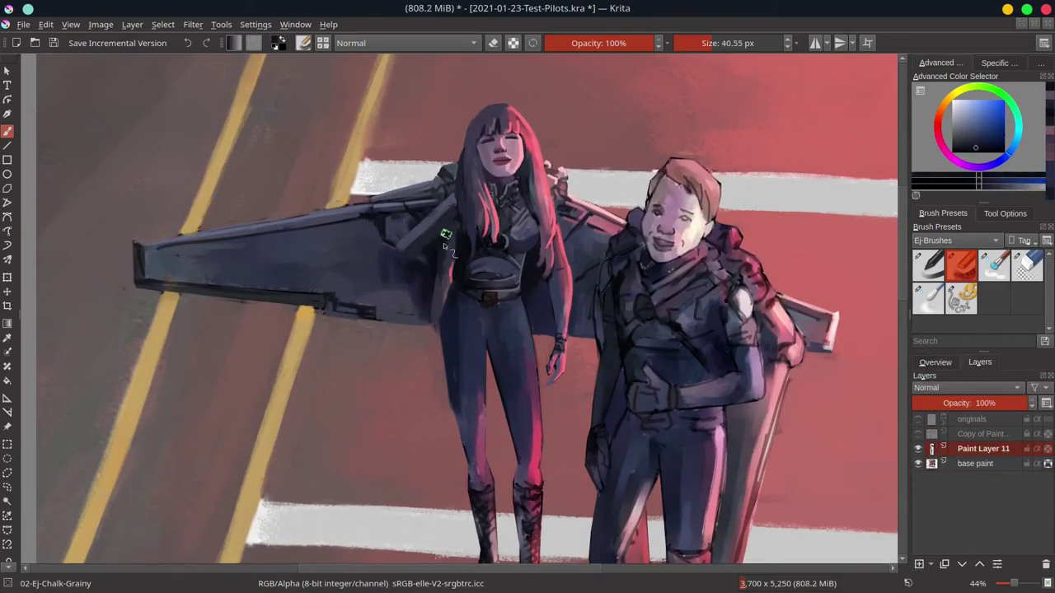
pyautogui.moveTo(462, 243); pyautogui.dragTo(428, 284)
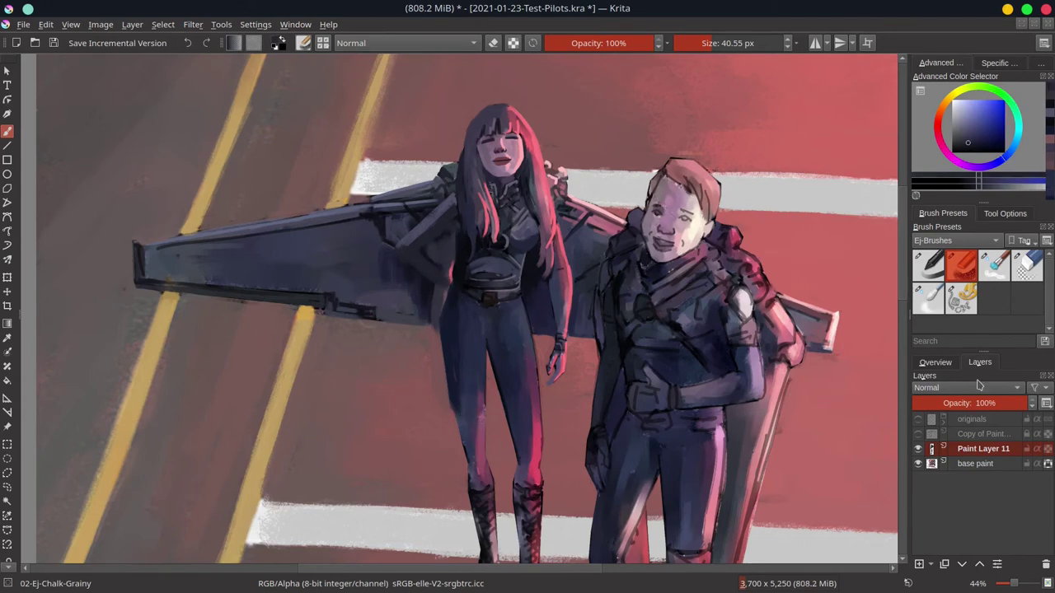
# - Add dark strokes on the woman's chest, undo the stray one near the belt, and save
pyautogui.click(934, 362)
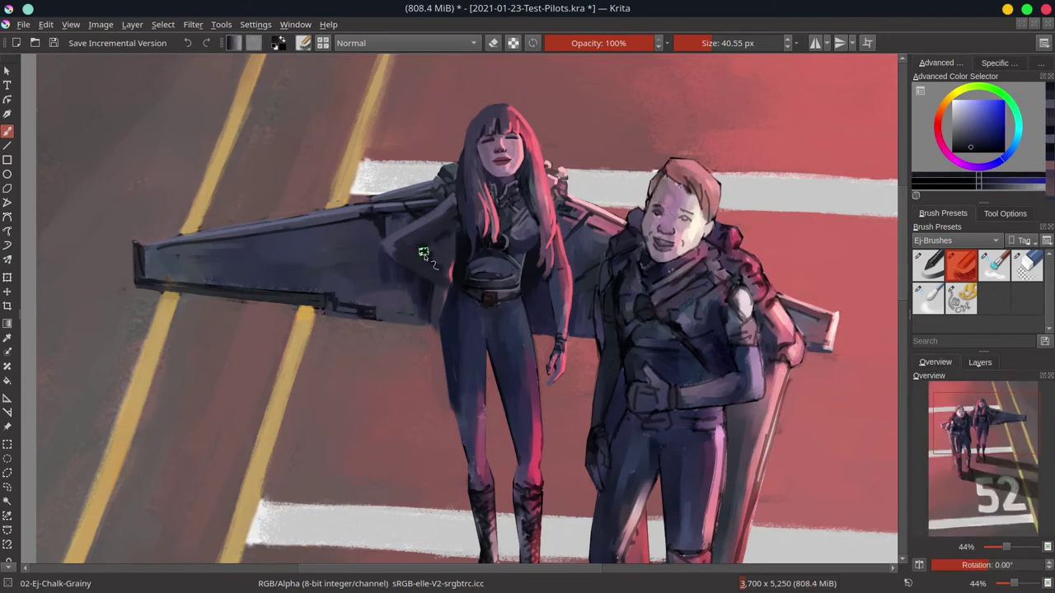
pyautogui.keyDown('ctrl'); pyautogui.click(452, 346); pyautogui.keyUp('ctrl')
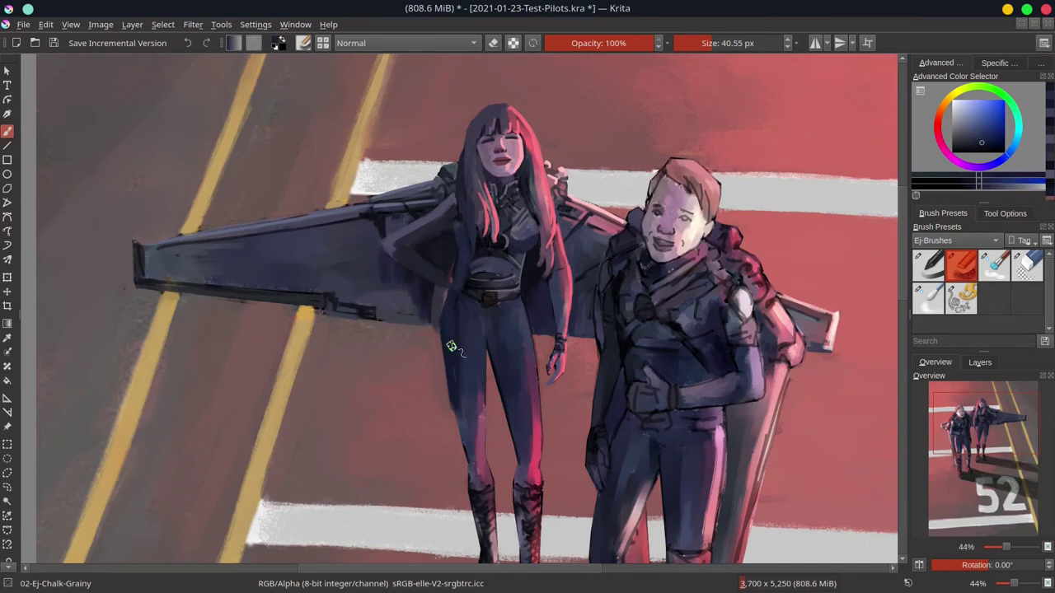
pyautogui.keyDown('ctrl'); pyautogui.click(398, 281); pyautogui.keyUp('ctrl')
pyautogui.moveTo(467, 230)
pyautogui.mouseDown()
pyautogui.moveTo(463, 258)
pyautogui.moveTo(450, 239)
pyautogui.moveTo(435, 261)
pyautogui.moveTo(499, 255)
pyautogui.mouseUp()
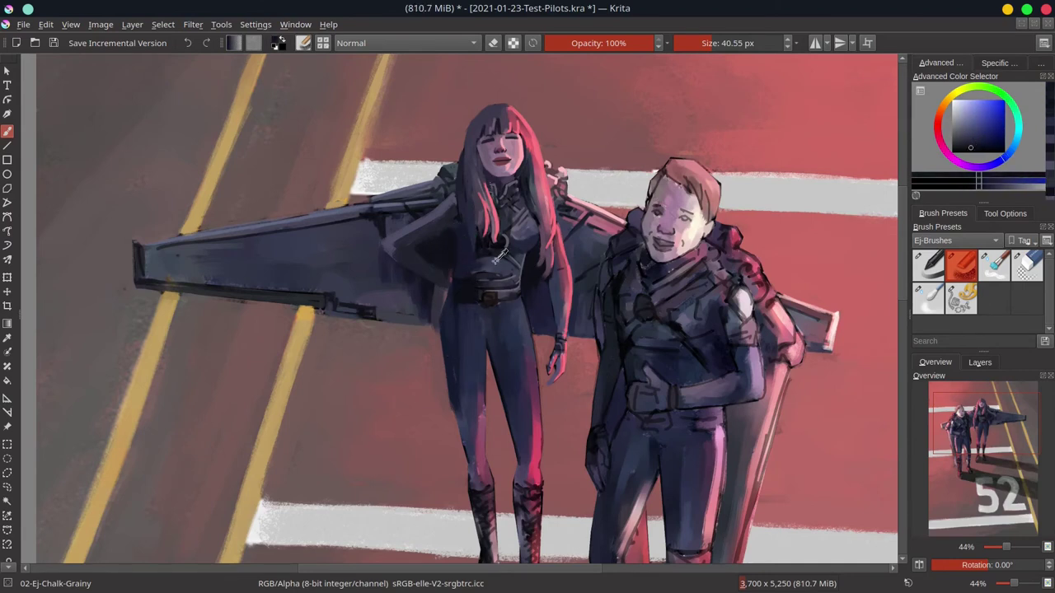
pyautogui.hotkey('ctrl', 'z')
pyautogui.click(53, 44)
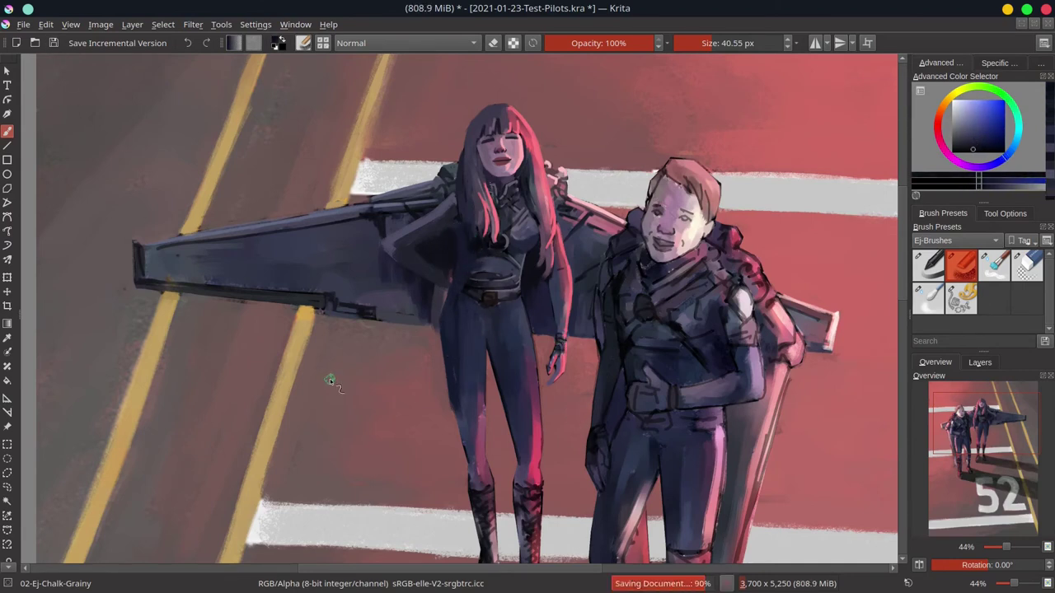
pyautogui.click(7, 471)
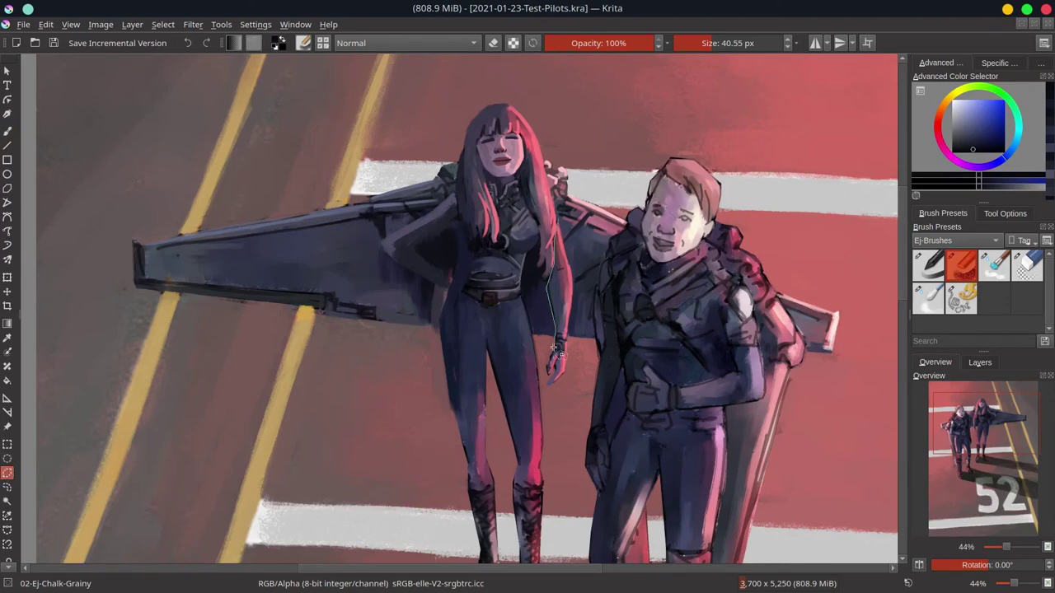
# - Copy the lassoed hanging arm and paste it as a new, transformed layer
pyautogui.moveTo(582, 306); pyautogui.dragTo(563, 230)
pyautogui.click(46, 23)
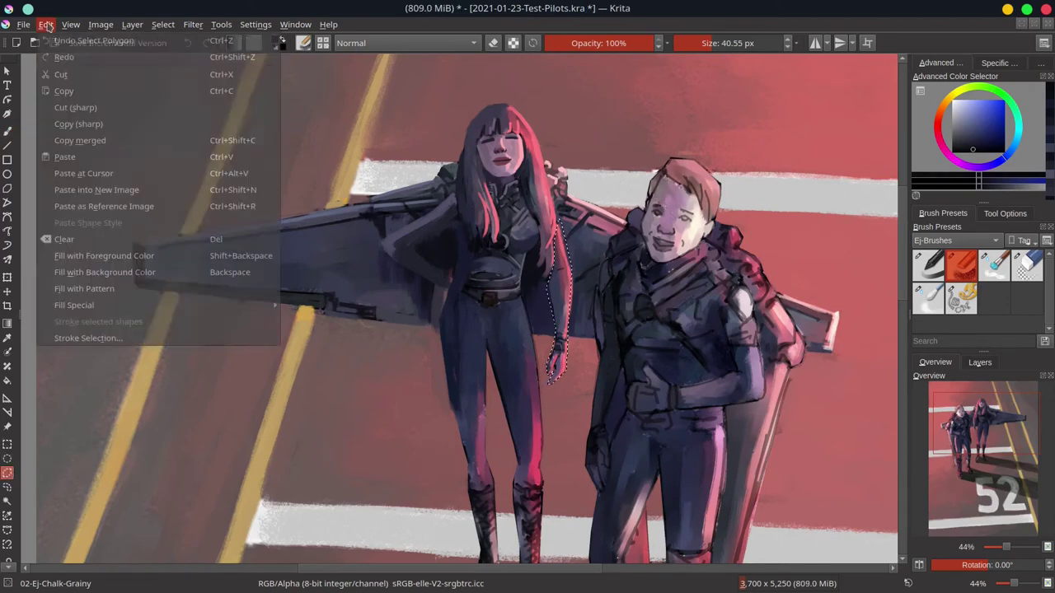
pyautogui.click(80, 143)
pyautogui.click(7, 292)
pyautogui.hotkey('ctrl', 't')
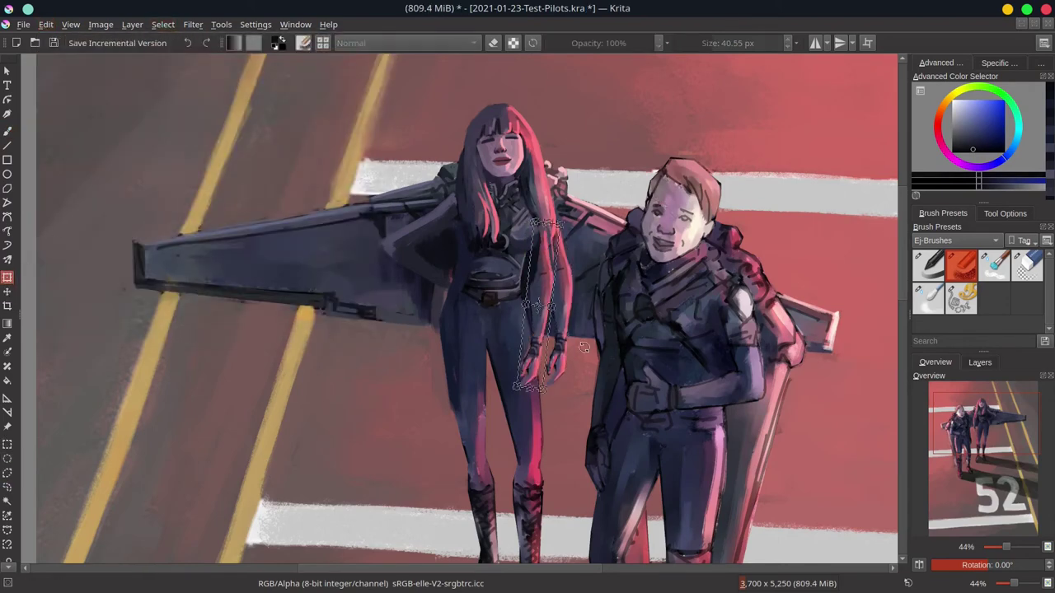
pyautogui.press('Return')
pyautogui.press('b')
# - Fade the pasted arm layer to 17% opacity
pyautogui.keyDown('ctrl'); pyautogui.click(567, 345); pyautogui.keyUp('ctrl')
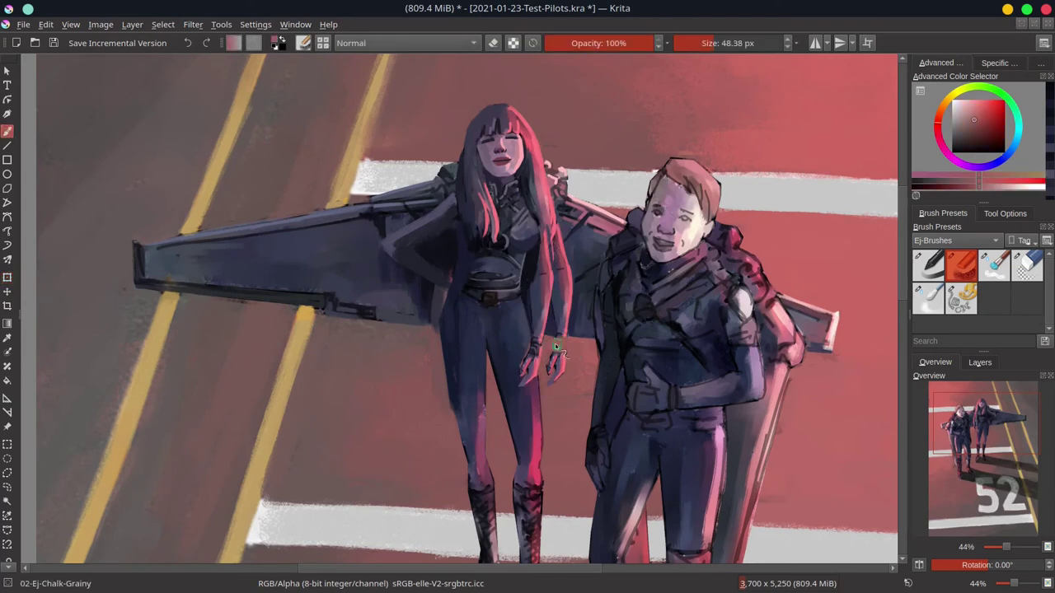
pyautogui.keyDown('ctrl'); pyautogui.click(583, 289); pyautogui.keyUp('ctrl')
pyautogui.click(980, 362)
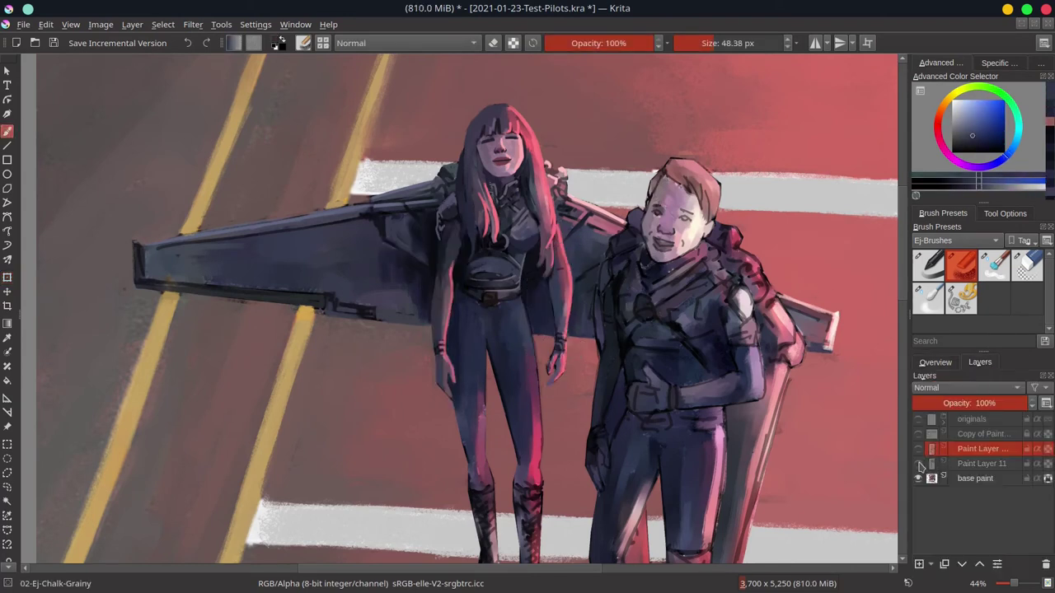
pyautogui.click(932, 403)
pyautogui.click(1026, 265)
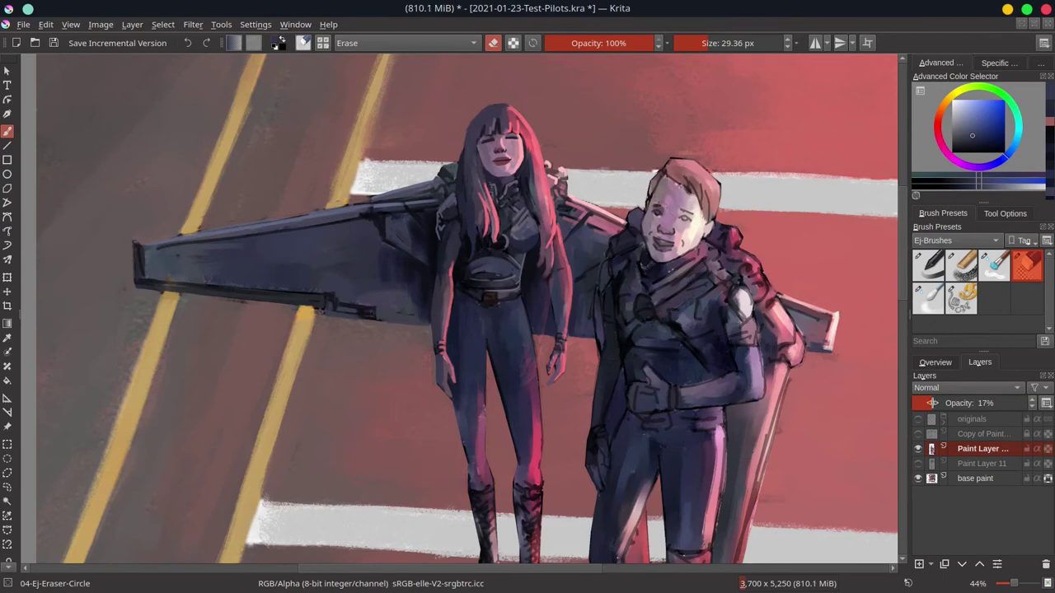
# - Restore the arm layer to full opacity, show Paint Layer 11, and fit the whole painting in view
pyautogui.hotkey('ctrl', 'z')
pyautogui.click(918, 463)
pyautogui.scroll(-4, 645, 455)
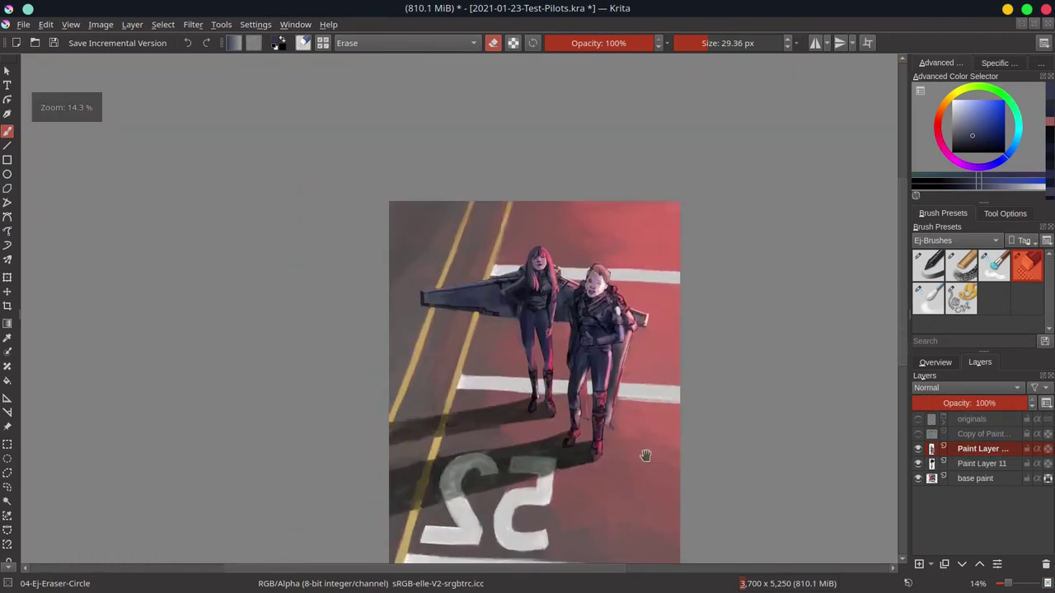
pyautogui.moveTo(645, 456); pyautogui.dragTo(640, 441)
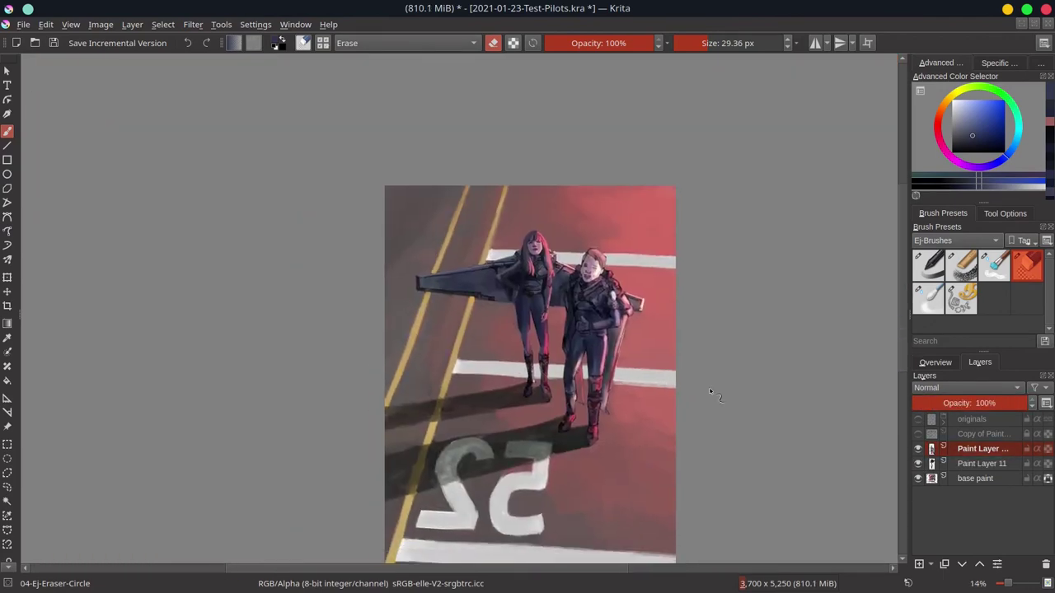
# - Save the incremental version 2021-01-23-Test-Pilots_001.kra and change an option in the layer's context menu
pyautogui.hotkey('ctrl', 's')
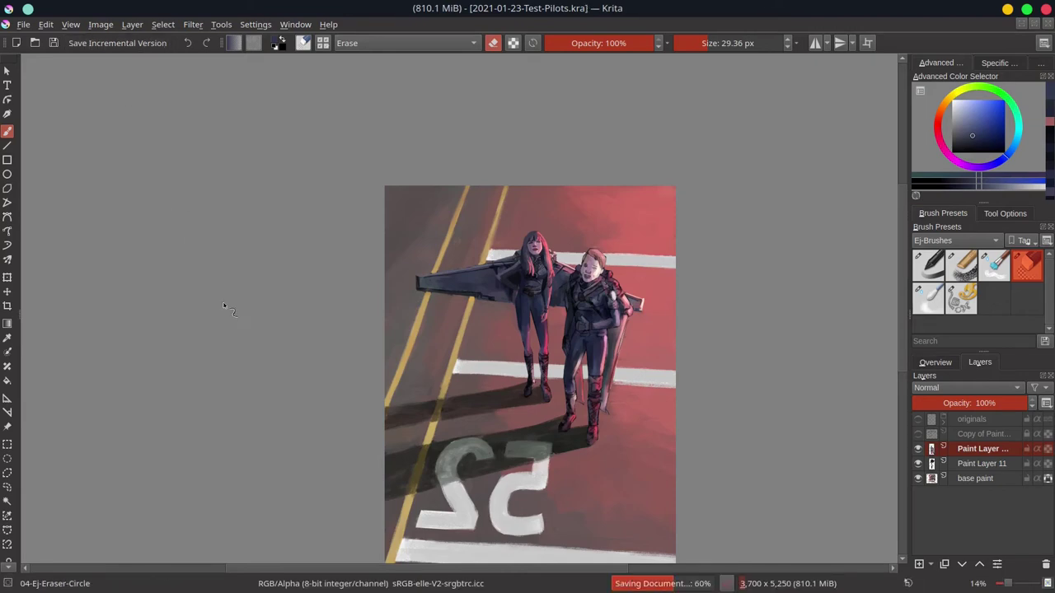
pyautogui.rightClick(963, 501)
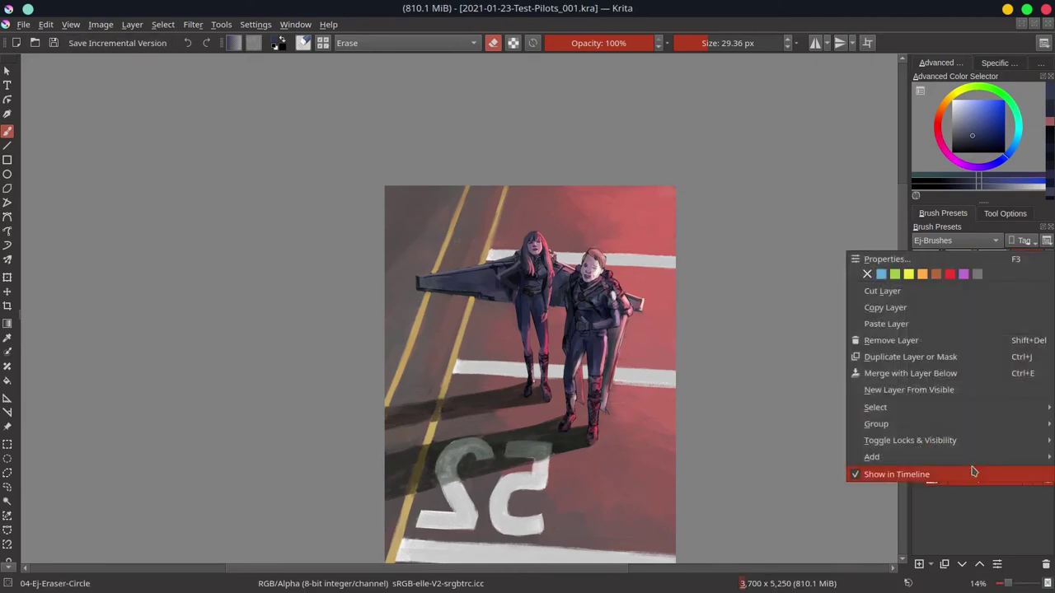
pyautogui.click(960, 472)
pyautogui.click(935, 362)
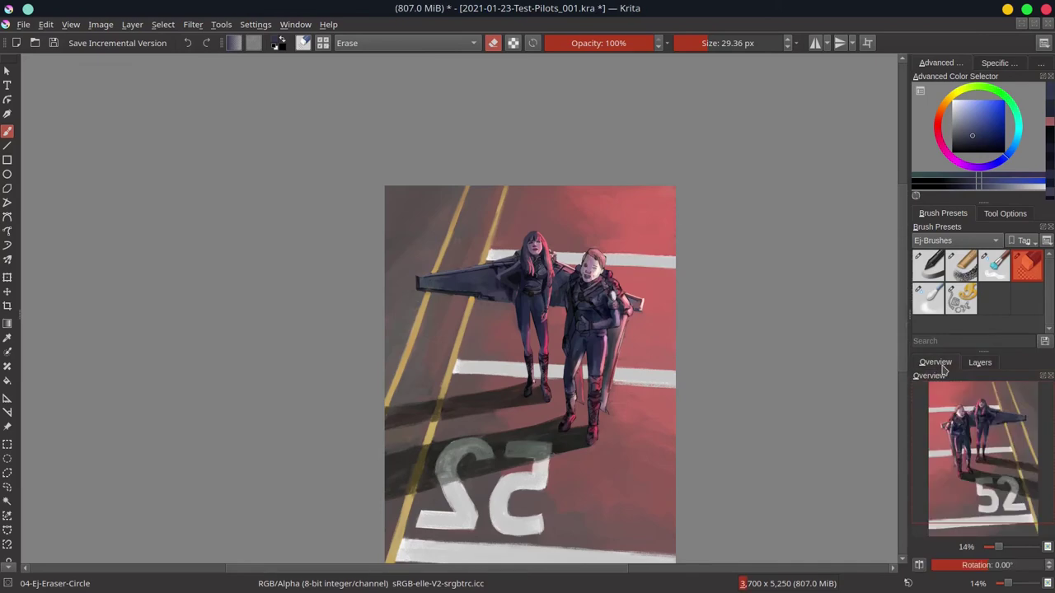
# - Shade the hip arm with darker blue-grey, hair pink and jacket blue using a ~15 px 02-Ej-Chalk-Grainy brush
pyautogui.click(961, 265)
pyautogui.moveTo(529, 275); pyautogui.dragTo(529, 239)
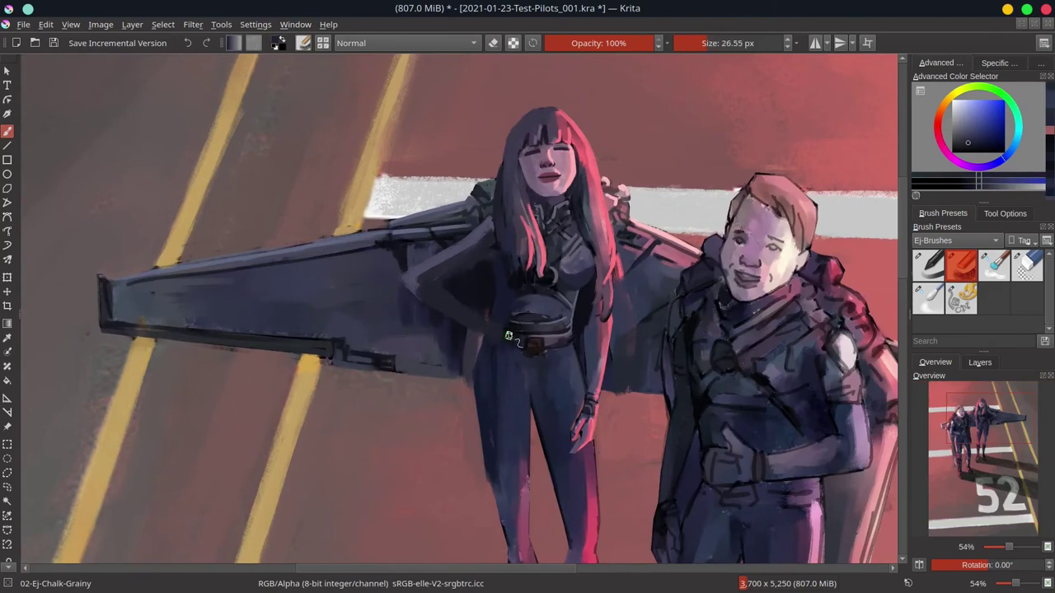
pyautogui.click(945, 153)
pyautogui.press('[')
pyautogui.press('[')
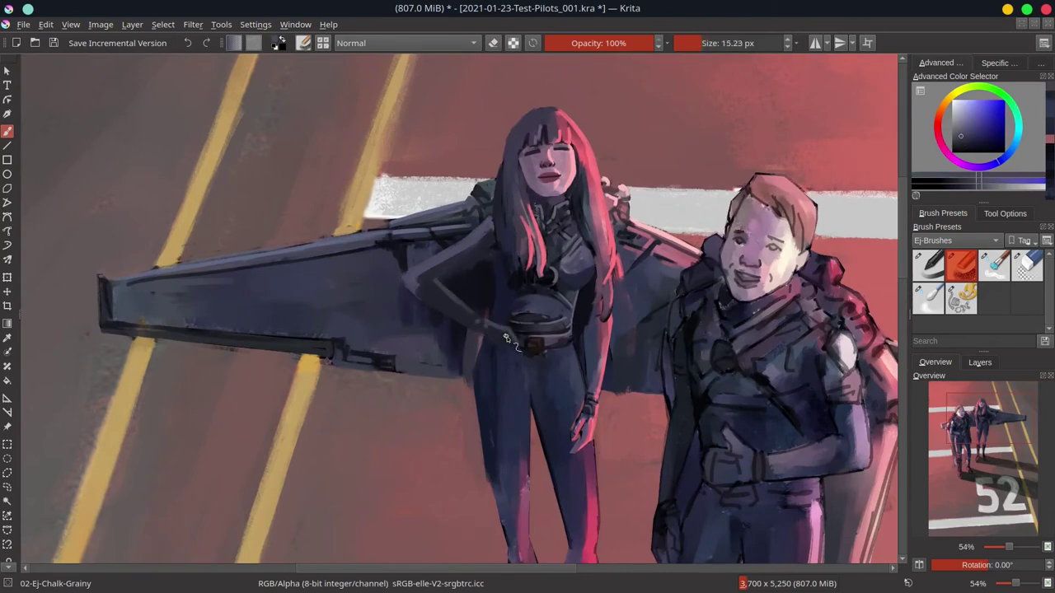
pyautogui.keyDown('ctrl'); pyautogui.click(506, 337); pyautogui.keyUp('ctrl')
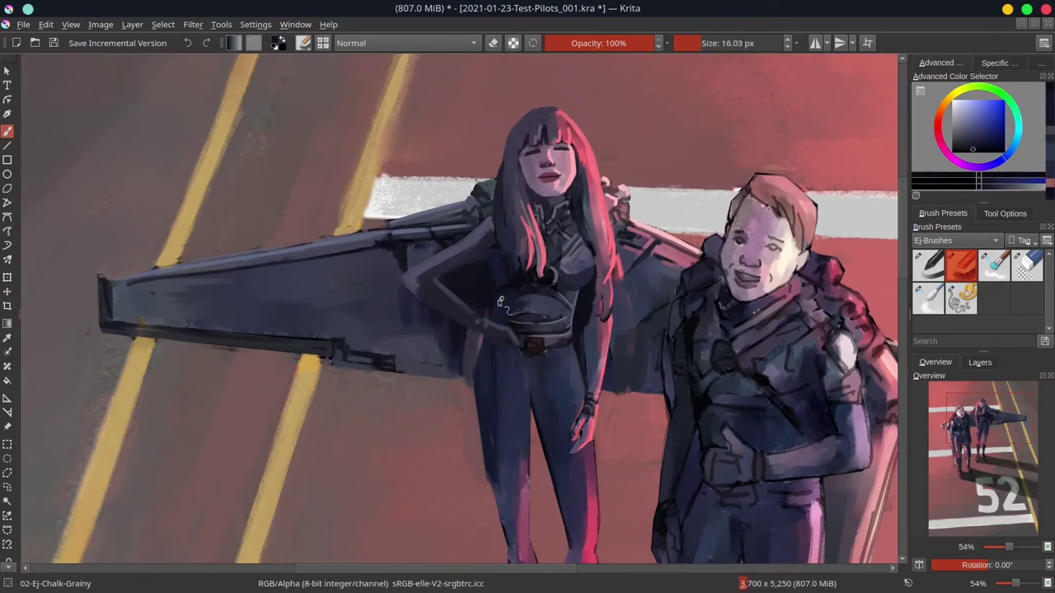
pyautogui.keyDown('ctrl'); pyautogui.click(606, 298); pyautogui.keyUp('ctrl')
pyautogui.keyDown('ctrl'); pyautogui.click(610, 309); pyautogui.keyUp('ctrl')
pyautogui.keyDown('ctrl'); pyautogui.click(627, 267); pyautogui.keyUp('ctrl')
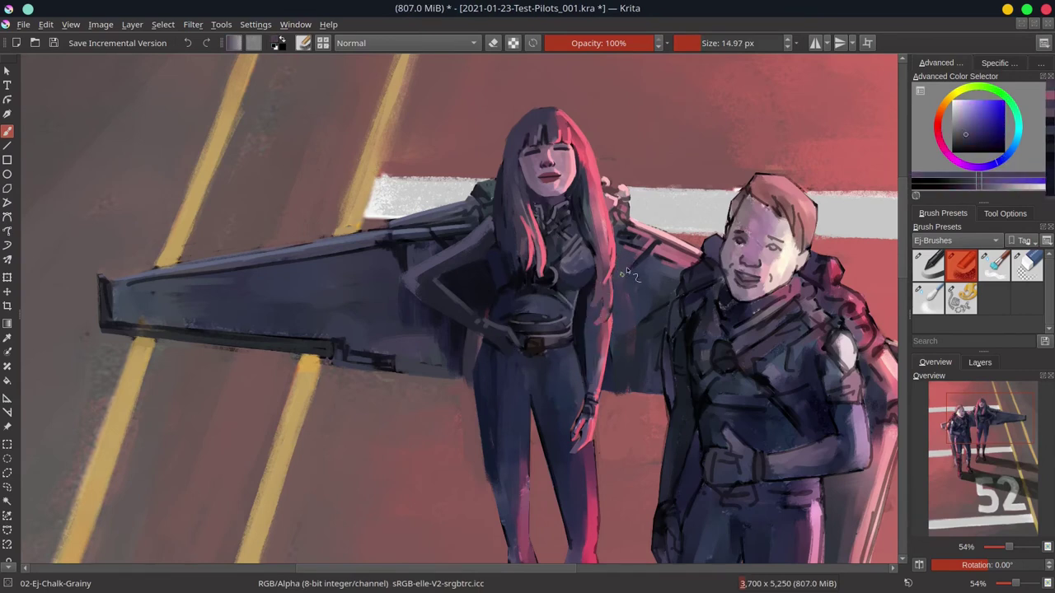
# - Repaint the arm's edge in lighter blue-grey with a brush of about 28 px
pyautogui.keyDown('ctrl'); pyautogui.click(418, 288); pyautogui.keyUp('ctrl')
pyautogui.keyDown('ctrl'); pyautogui.click(412, 282); pyautogui.keyUp('ctrl')
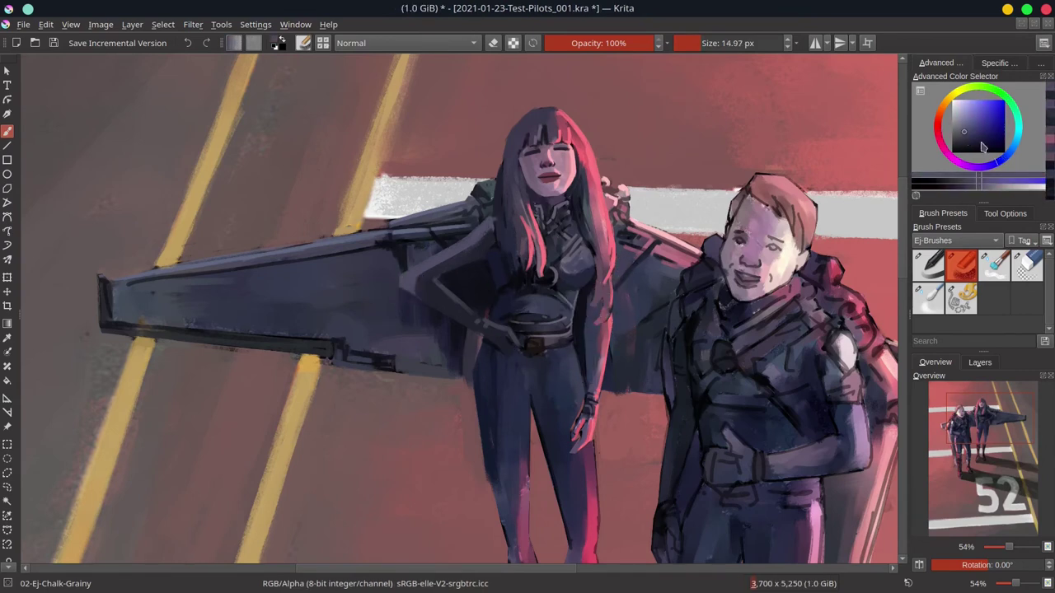
pyautogui.keyDown('ctrl'); pyautogui.click(405, 274); pyautogui.keyUp('ctrl')
pyautogui.press('[')
pyautogui.press(']')
pyautogui.press(']')
pyautogui.press(']')
pyautogui.press(']')
pyautogui.keyDown('ctrl'); pyautogui.click(477, 342); pyautogui.keyUp('ctrl')
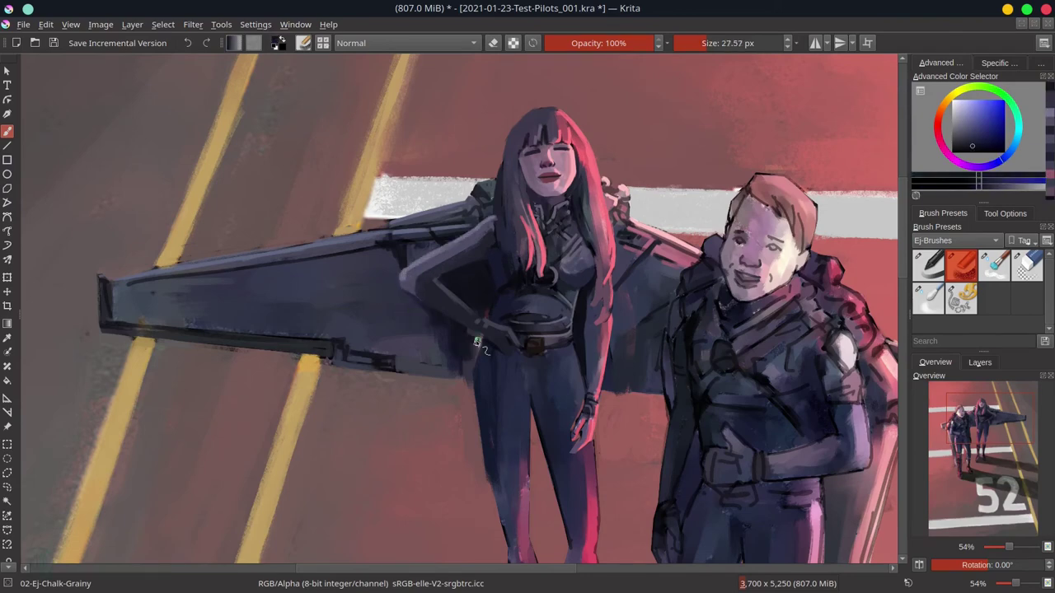
pyautogui.keyDown('ctrl'); pyautogui.click(476, 421); pyautogui.keyUp('ctrl')
pyautogui.press(']')
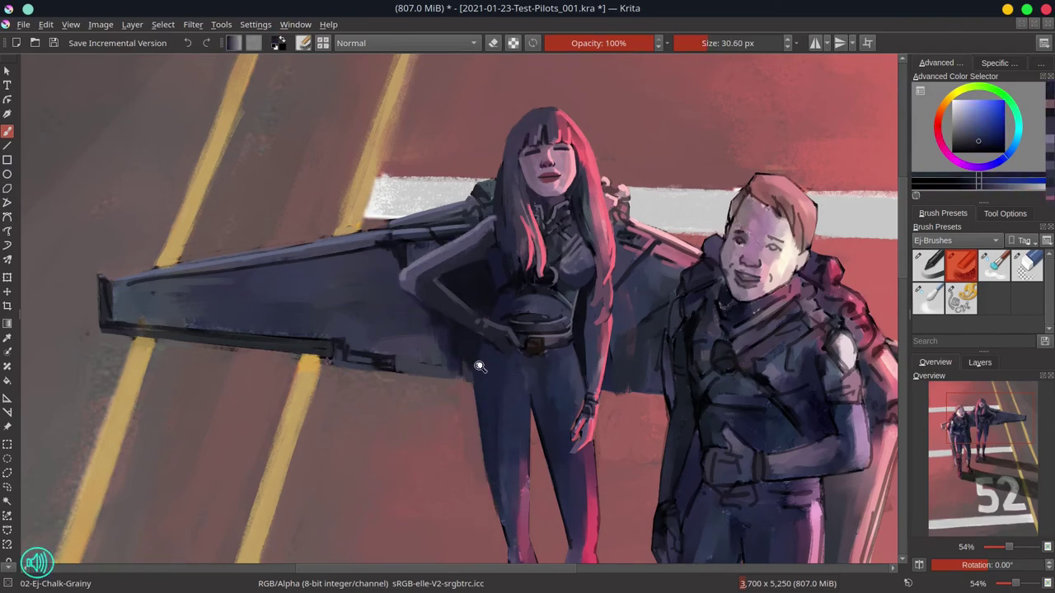
pyautogui.moveTo(479, 366)
pyautogui.mouseDown()
pyautogui.moveTo(486, 507)
pyautogui.moveTo(476, 317)
pyautogui.mouseUp()
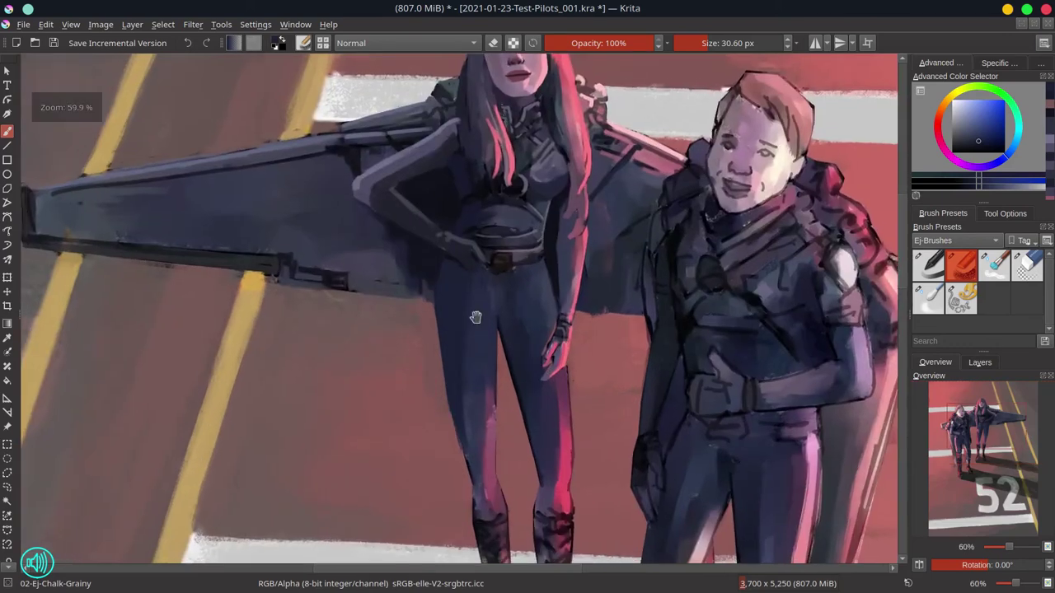
pyautogui.hotkey('ctrl', 'r')
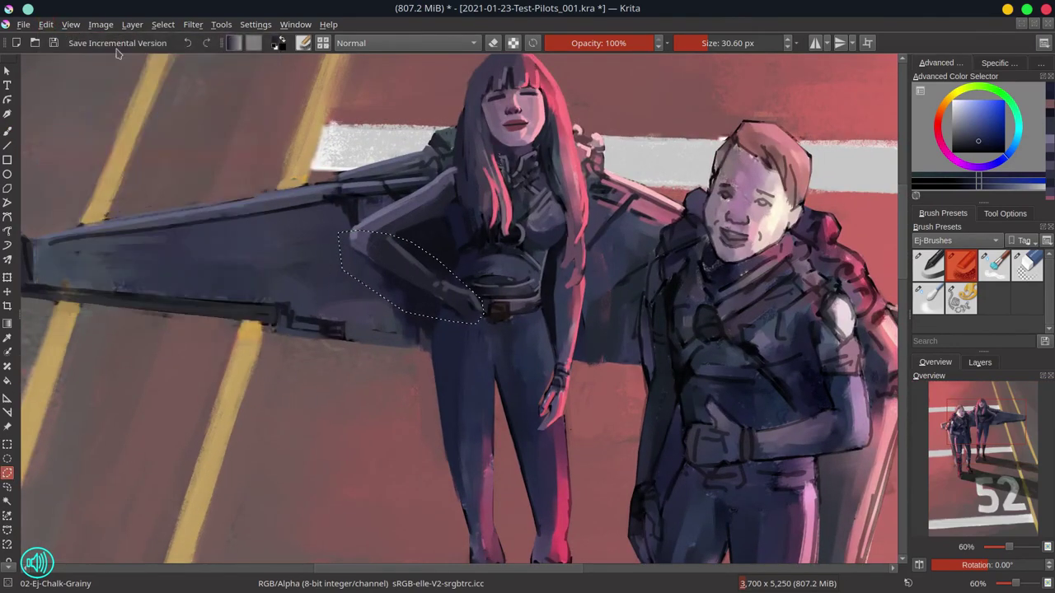
# - Deselect and repaint the long-haired pilot's arm on her hip in dark purple
pyautogui.hotkey('ctrl', 't')
pyautogui.press('b')
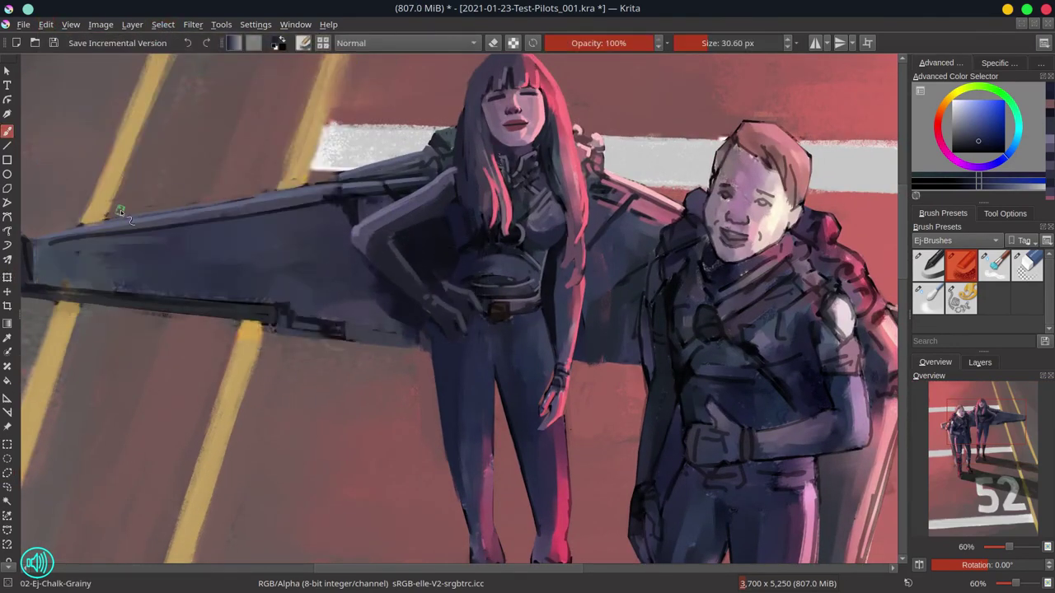
pyautogui.keyDown('ctrl'); pyautogui.click(475, 294); pyautogui.keyUp('ctrl')
pyautogui.moveTo(487, 302)
pyautogui.mouseDown()
pyautogui.moveTo(455, 286)
pyautogui.moveTo(384, 315)
pyautogui.mouseUp()
# - Refine the belt and jacket with sampled dark blue-grey tones, then save
pyautogui.keyDown('ctrl'); pyautogui.click(515, 243); pyautogui.keyUp('ctrl')
pyautogui.keyDown('ctrl'); pyautogui.click(416, 308); pyautogui.keyUp('ctrl')
pyautogui.keyDown('ctrl'); pyautogui.click(384, 315); pyautogui.keyUp('ctrl')
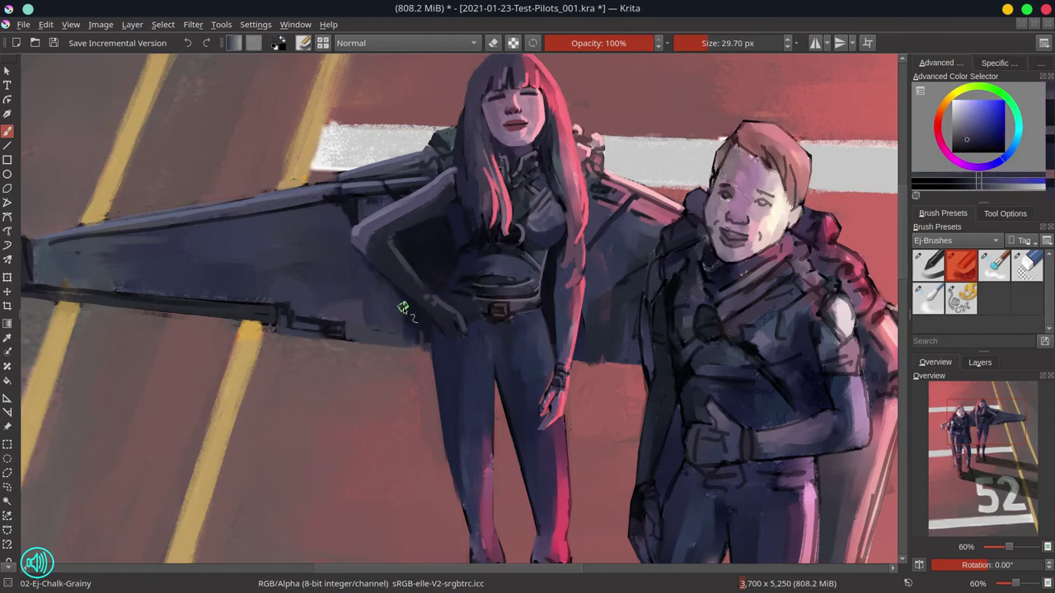
pyautogui.keyDown('ctrl'); pyautogui.click(426, 343); pyautogui.keyUp('ctrl')
pyautogui.keyDown('ctrl'); pyautogui.click(545, 379); pyautogui.keyUp('ctrl')
pyautogui.moveTo(544, 379); pyautogui.dragTo(543, 402)
pyautogui.keyDown('ctrl'); pyautogui.click(543, 402); pyautogui.keyUp('ctrl')
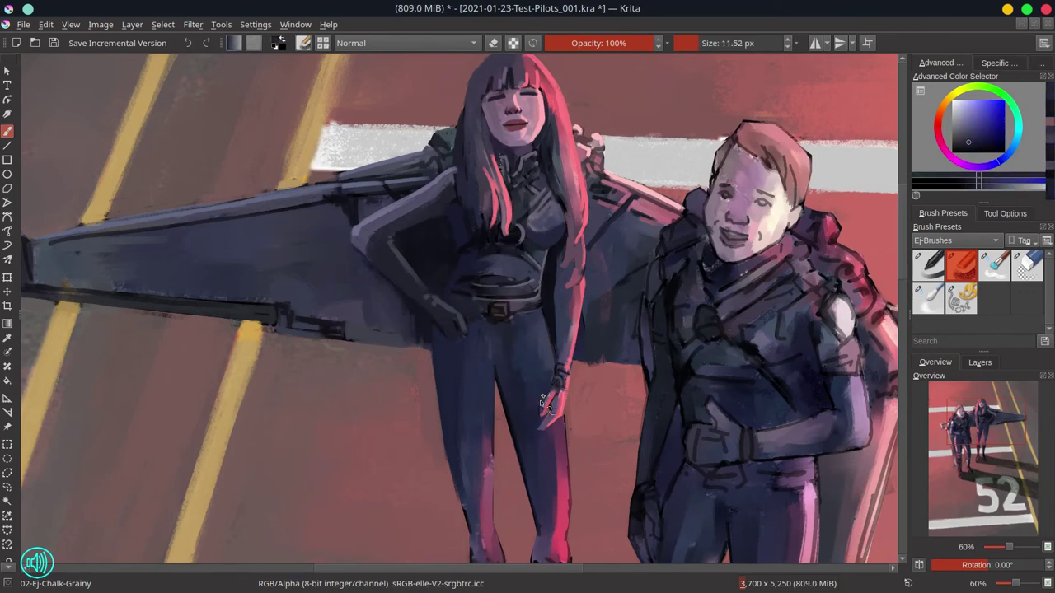
pyautogui.moveTo(566, 547); pyautogui.dragTo(554, 354)
pyautogui.keyDown('ctrl'); pyautogui.click(553, 339); pyautogui.keyUp('ctrl')
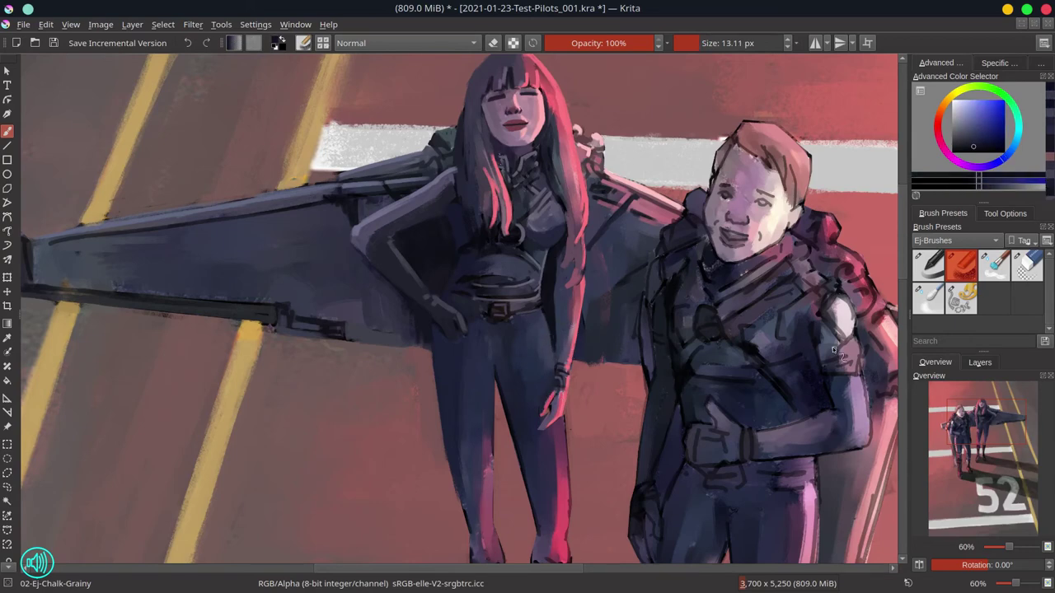
pyautogui.moveTo(834, 350); pyautogui.dragTo(545, 439)
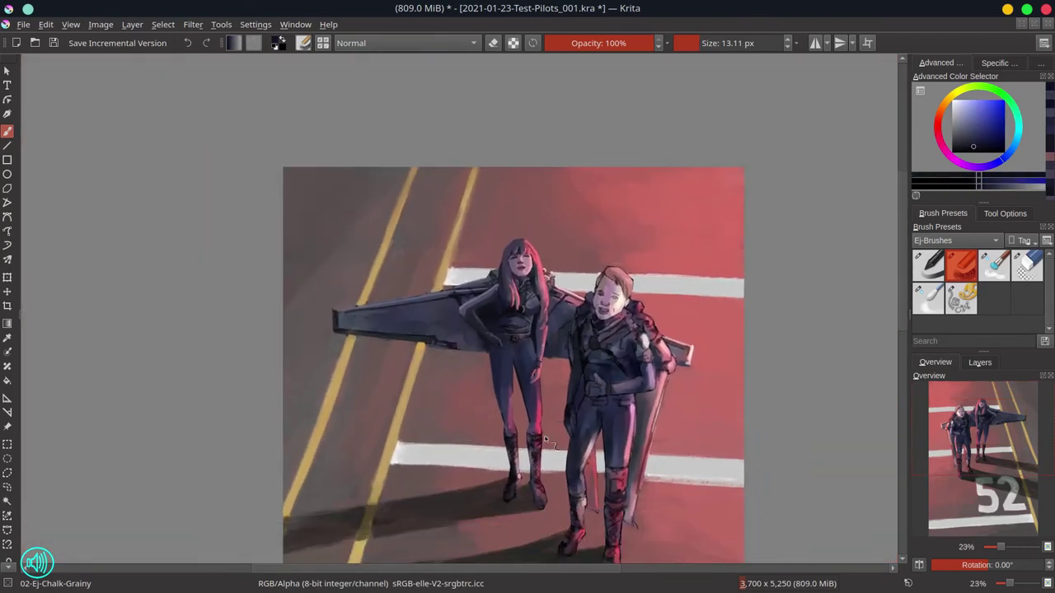
pyautogui.hotkey('ctrl', 's')
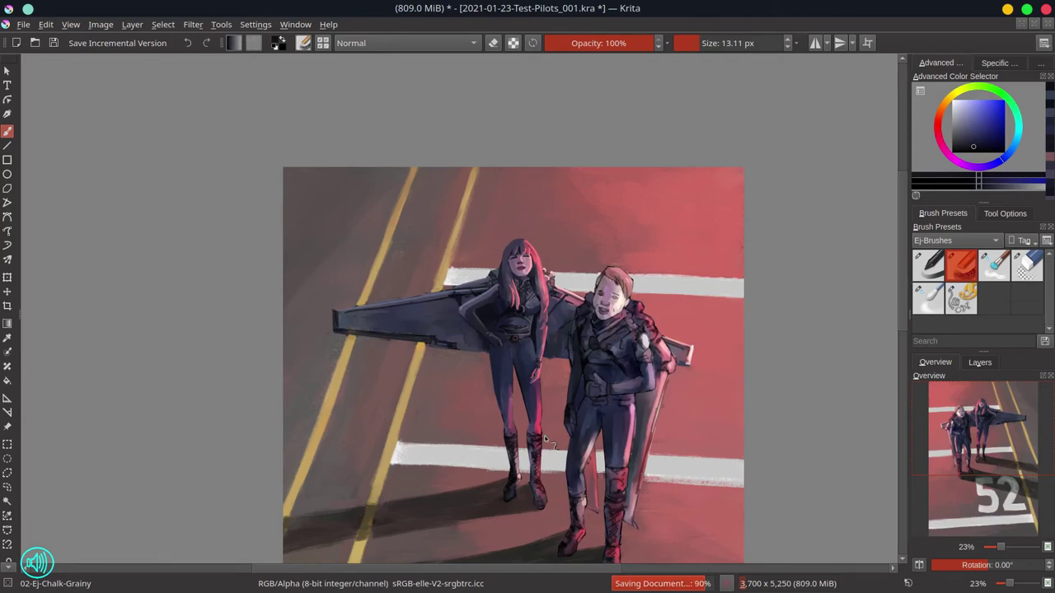
# - Paint pink rim light down the long-haired pilot's leg
pyautogui.moveTo(525, 370); pyautogui.dragTo(543, 338)
pyautogui.keyDown('ctrl'); pyautogui.click(462, 399); pyautogui.keyUp('ctrl')
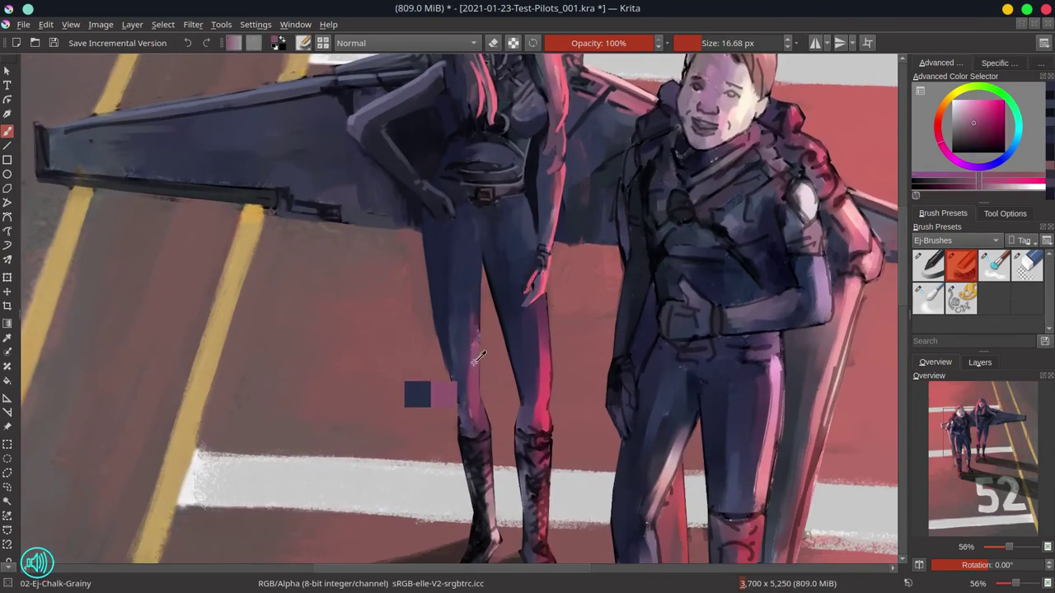
pyautogui.keyDown('ctrl'); pyautogui.click(536, 132); pyautogui.keyUp('ctrl')
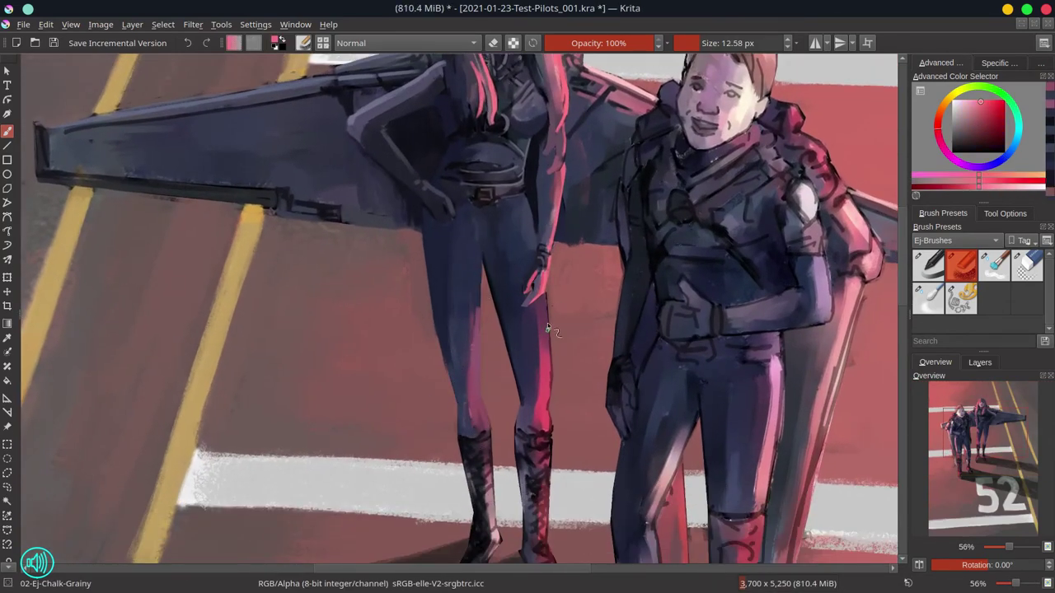
pyautogui.moveTo(547, 323); pyautogui.dragTo(548, 428)
pyautogui.keyDown('ctrl'); pyautogui.click(531, 412); pyautogui.keyUp('ctrl')
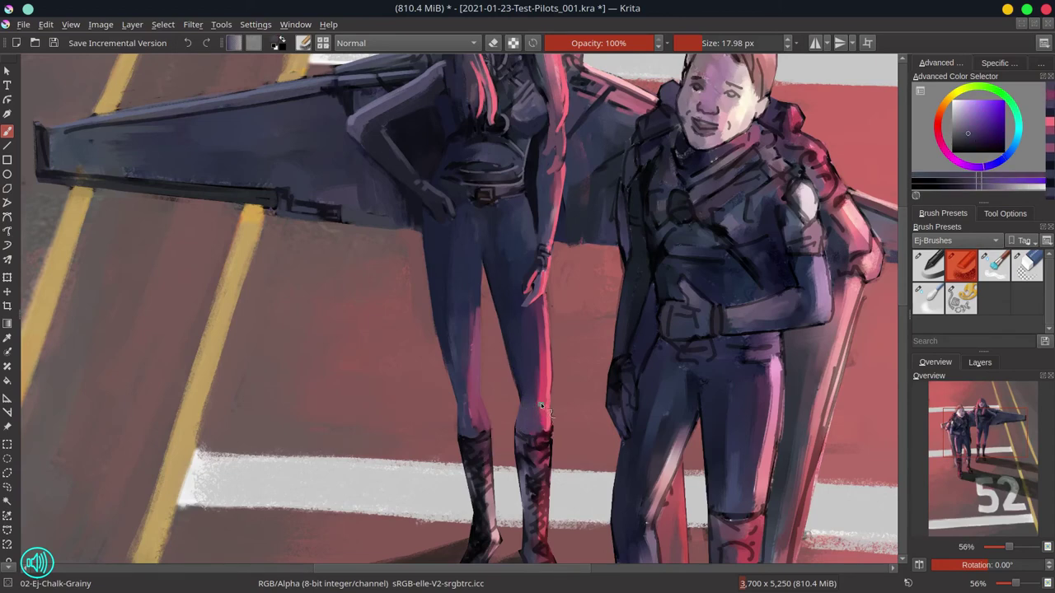
pyautogui.keyDown('ctrl'); pyautogui.click(491, 430); pyautogui.keyUp('ctrl')
# - Add darker blue-grey touches near the boot tip
pyautogui.moveTo(486, 427); pyautogui.dragTo(482, 378)
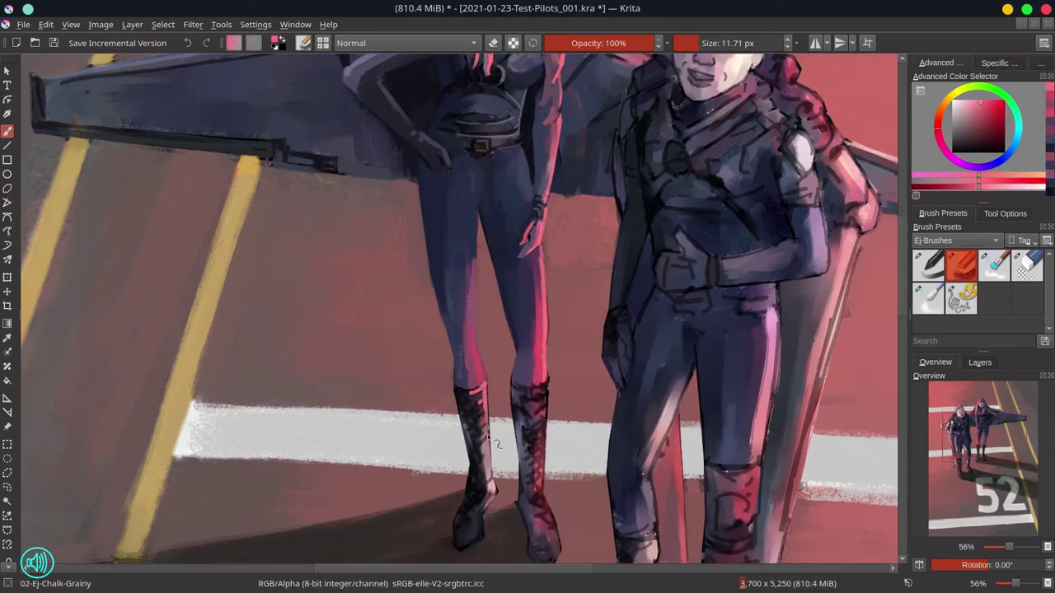
pyautogui.keyDown('ctrl'); pyautogui.click(465, 396); pyautogui.keyUp('ctrl')
pyautogui.scroll(2, 494, 426)
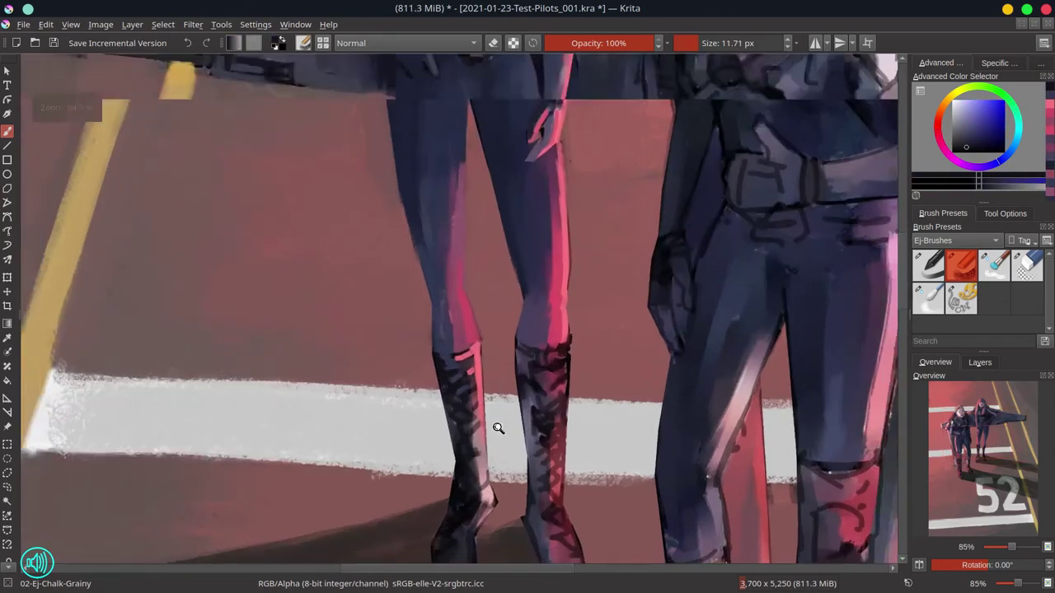
pyautogui.scroll(-3, 461, 383)
pyautogui.keyDown('ctrl'); pyautogui.click(482, 387); pyautogui.keyUp('ctrl')
pyautogui.keyDown('ctrl'); pyautogui.click(450, 420); pyautogui.keyUp('ctrl')
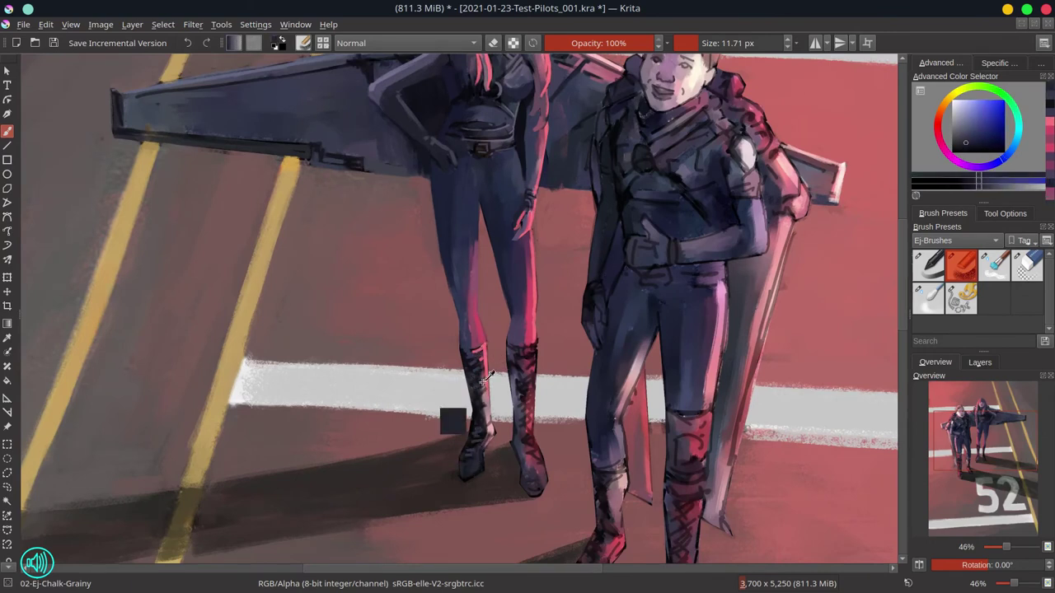
pyautogui.moveTo(461, 458); pyautogui.dragTo(483, 470)
pyautogui.keyDown('ctrl'); pyautogui.click(483, 471); pyautogui.keyUp('ctrl')
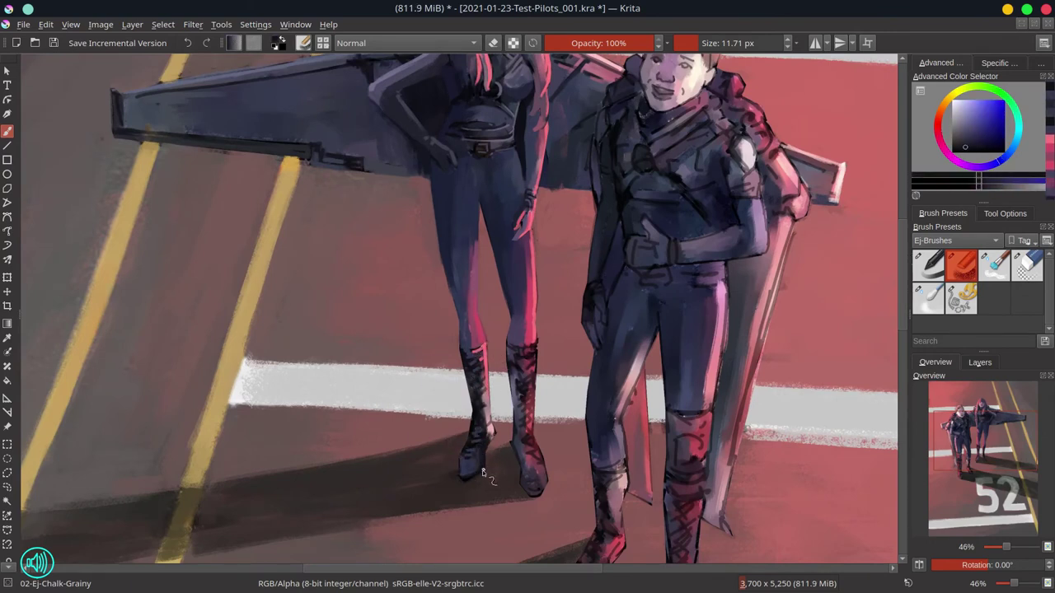
# - Darken the area around the boots with larger dark blue-grey strokes
pyautogui.keyDown('ctrl'); pyautogui.click(492, 428); pyautogui.keyUp('ctrl')
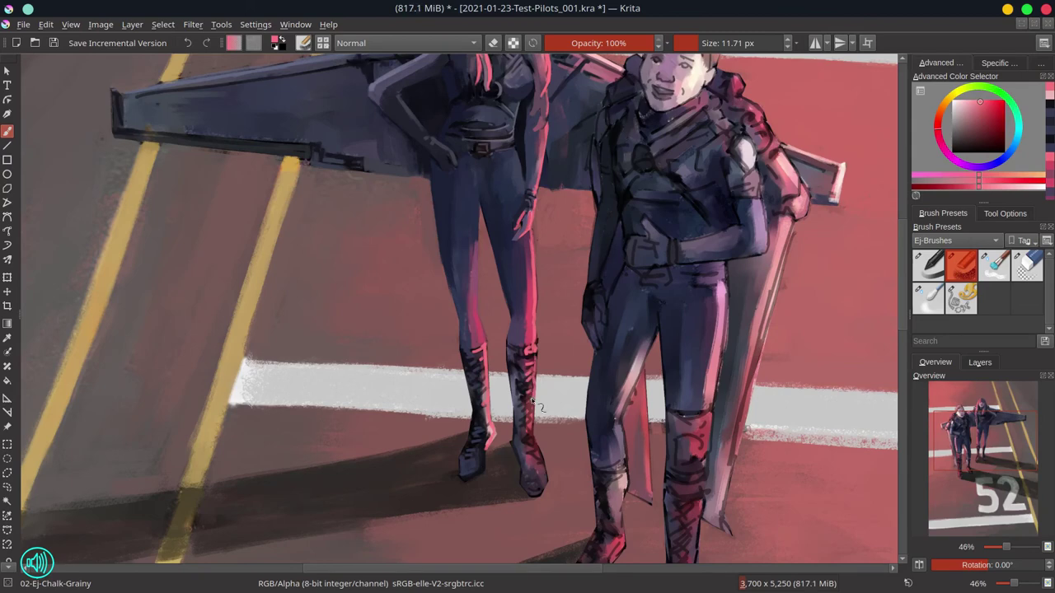
pyautogui.keyDown('ctrl'); pyautogui.click(518, 387); pyautogui.keyUp('ctrl')
pyautogui.press(']')
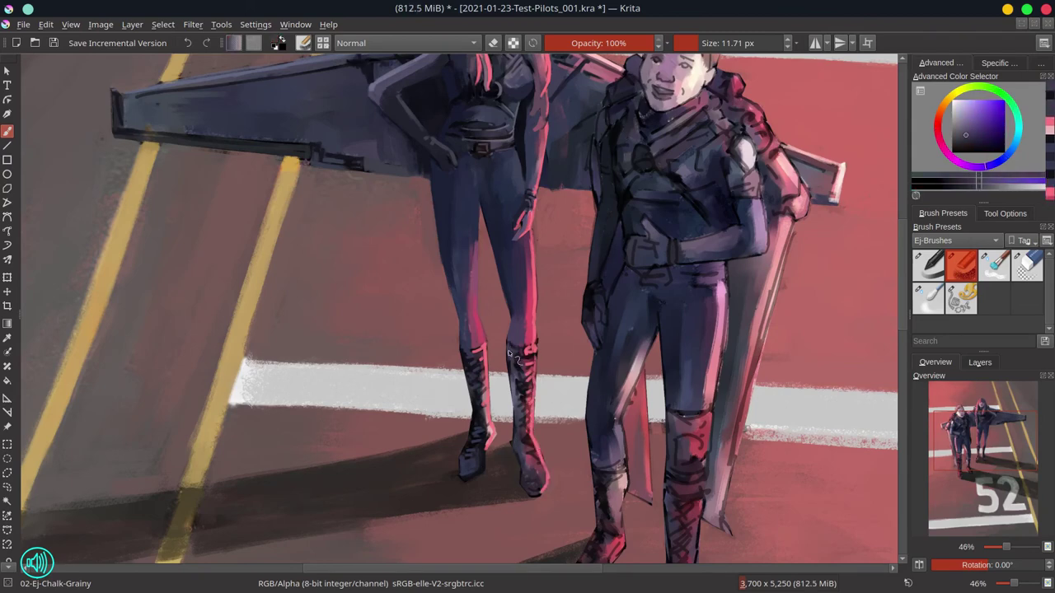
pyautogui.moveTo(517, 372); pyautogui.dragTo(527, 476)
pyautogui.moveTo(535, 401); pyautogui.dragTo(532, 476)
# - Save the painting with the rim-lit legs
pyautogui.scroll(-4, 518, 387)
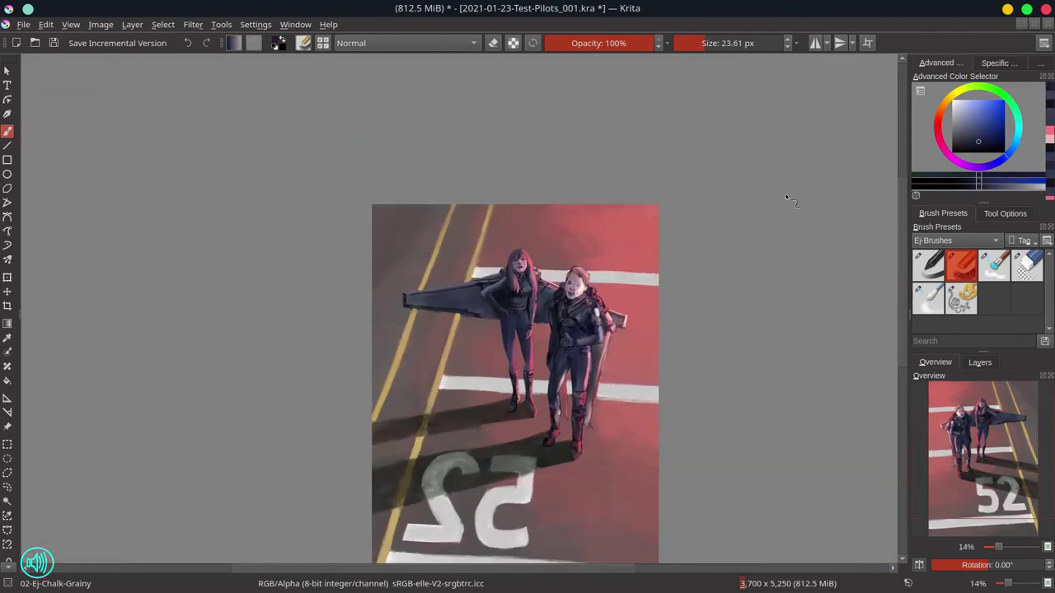
pyautogui.press(']')
pyautogui.hotkey('ctrl', 's')
# - Mirror the canvas to check the composition and sample runway reds near the 52
pyautogui.press('m')
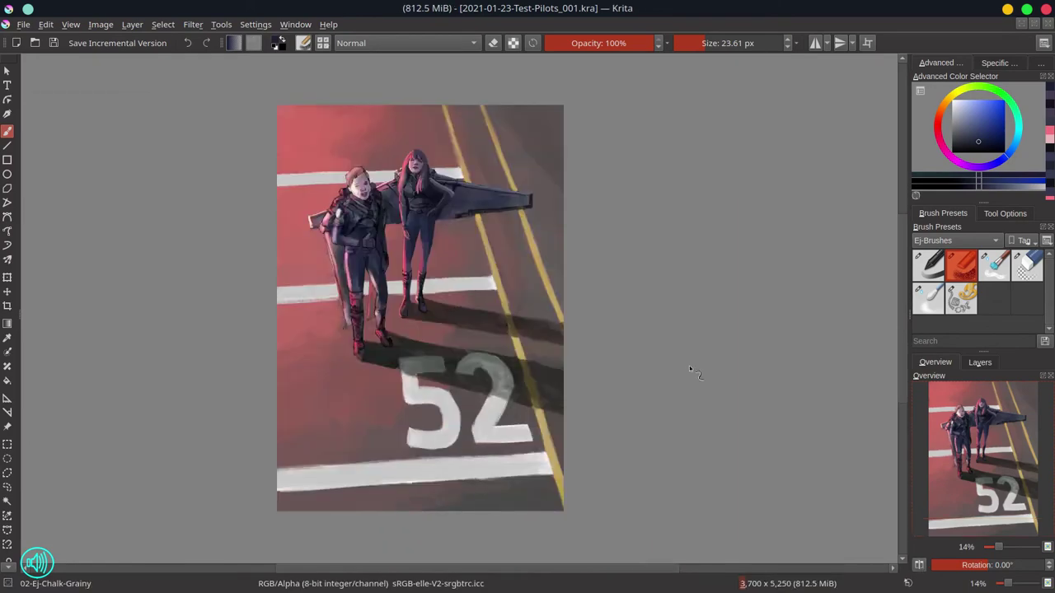
pyautogui.scroll(4, 424, 272)
pyautogui.press(']')
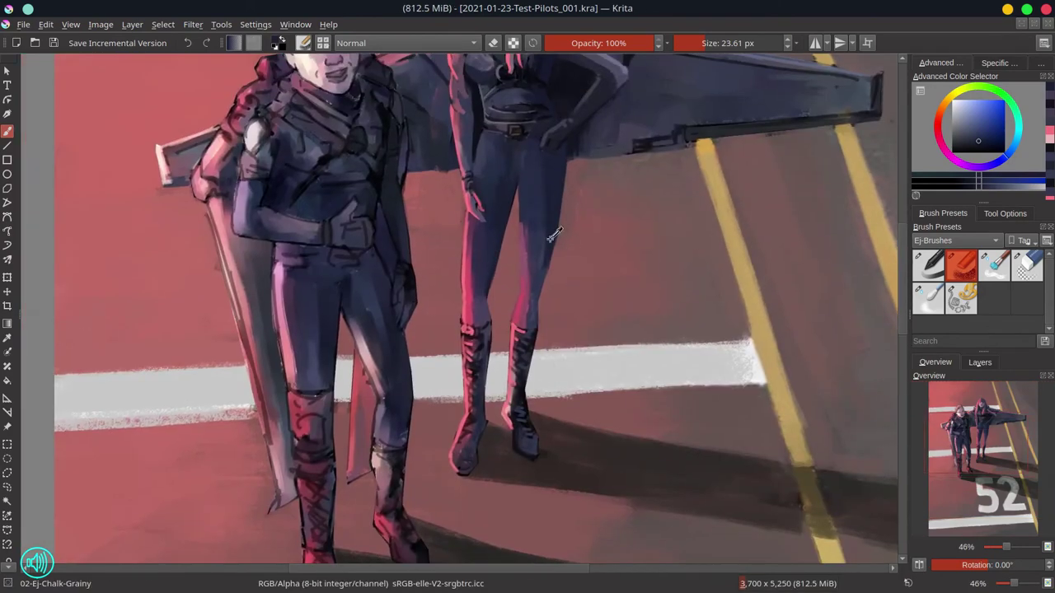
pyautogui.scroll(-4, 579, 250)
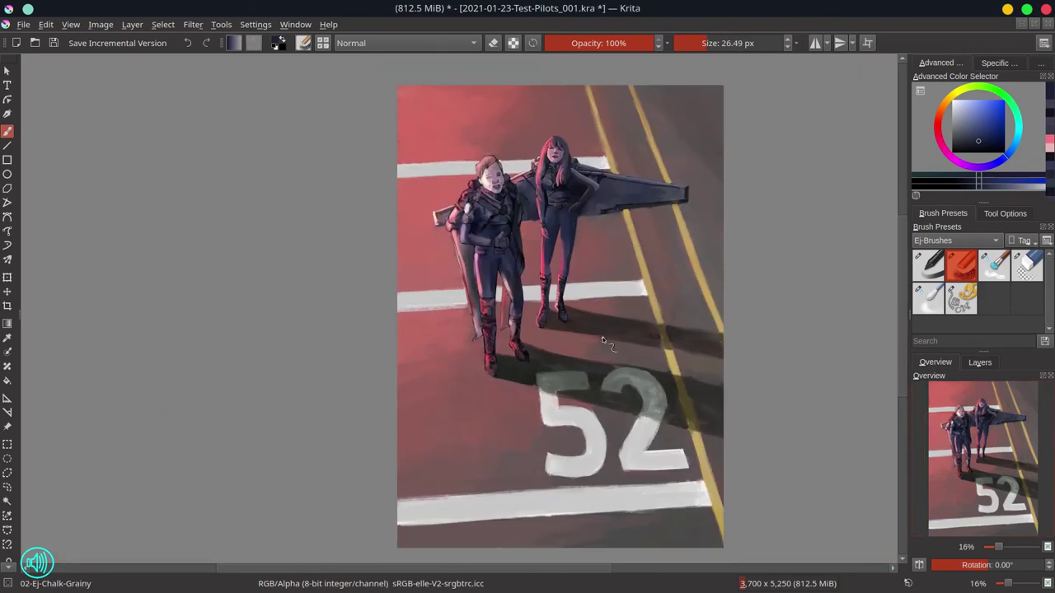
pyautogui.keyDown('ctrl'); pyautogui.click(593, 271); pyautogui.keyUp('ctrl')
pyautogui.keyDown('ctrl'); pyautogui.click(581, 221); pyautogui.keyUp('ctrl')
pyautogui.press(']')
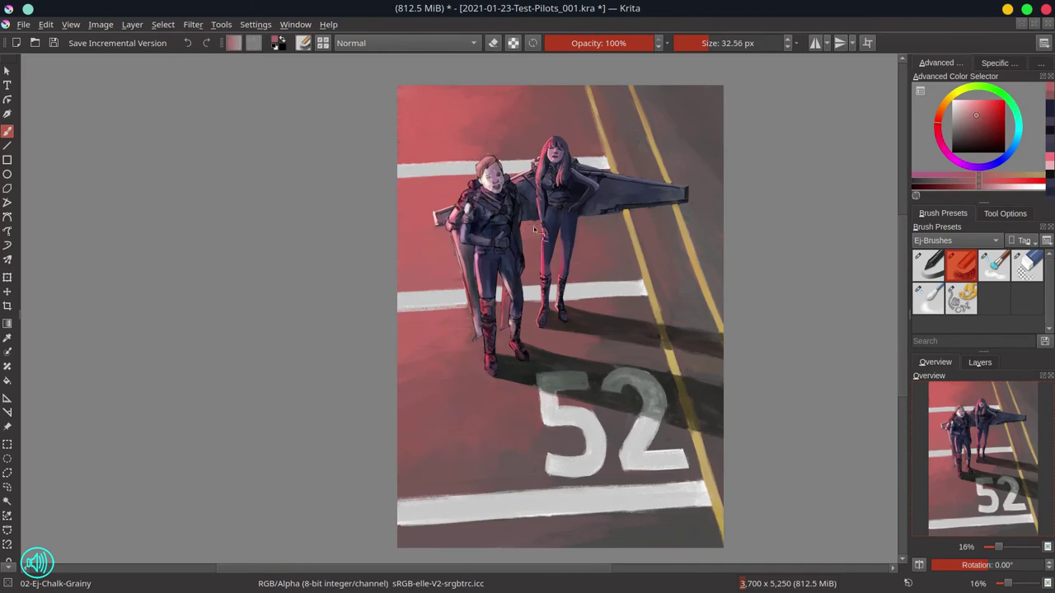
pyautogui.keyDown('ctrl'); pyautogui.click(581, 422); pyautogui.keyUp('ctrl')
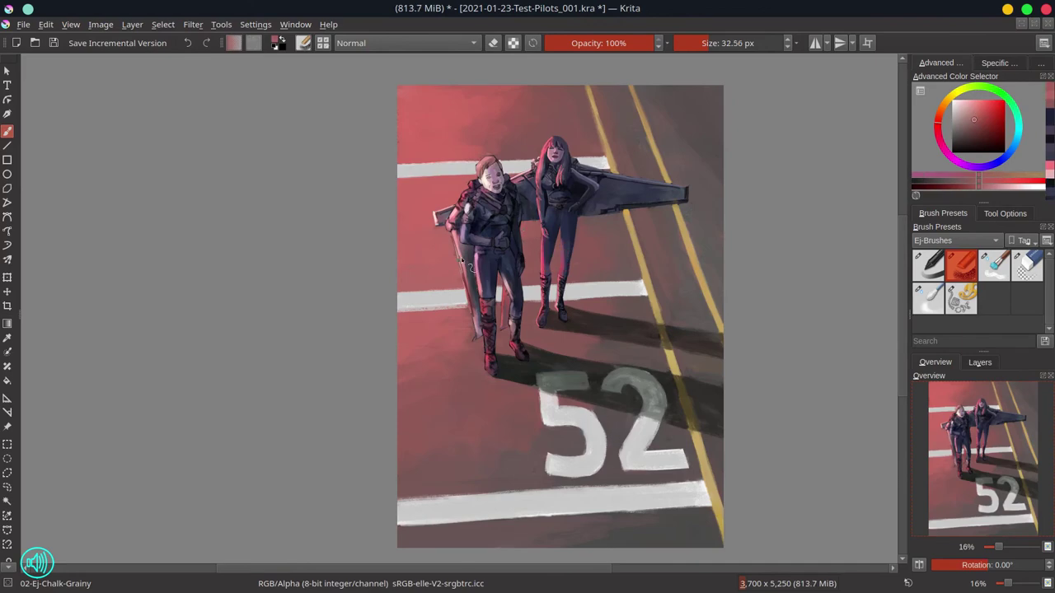
pyautogui.scroll(4, 462, 260)
# - Paint a dark mauve stroke over the left pilot's hair and forehead
pyautogui.scroll(5, 525, 184)
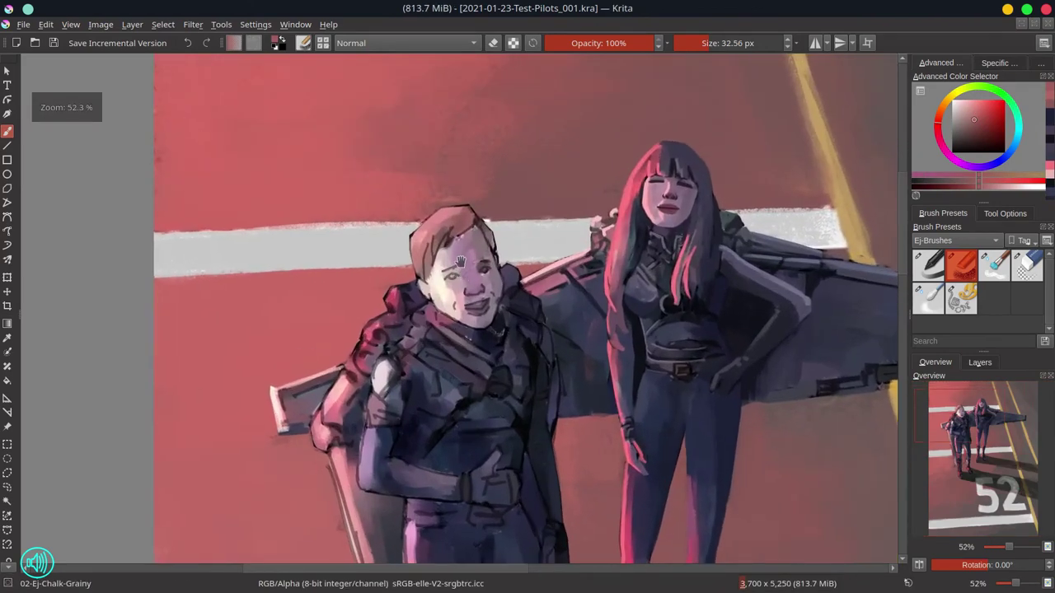
pyautogui.press('[')
pyautogui.press('[')
pyautogui.press('[')
pyautogui.press('[')
pyautogui.keyDown('ctrl'); pyautogui.click(420, 232); pyautogui.keyUp('ctrl')
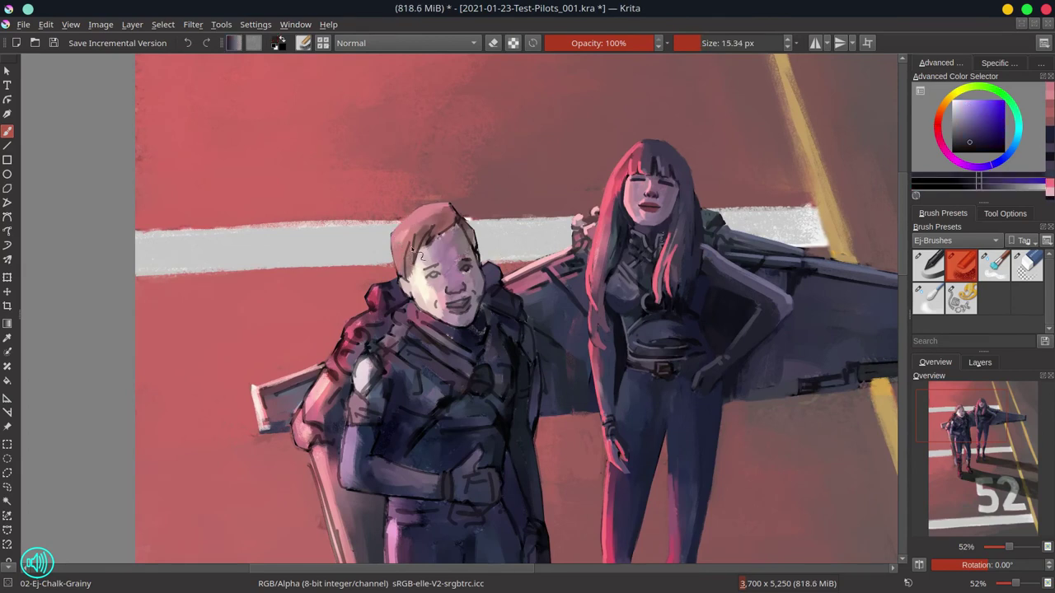
pyautogui.moveTo(412, 243)
pyautogui.mouseDown()
pyautogui.moveTo(452, 215)
pyautogui.moveTo(396, 237)
pyautogui.moveTo(406, 288)
pyautogui.moveTo(630, 191)
pyautogui.moveTo(412, 280)
pyautogui.moveTo(428, 304)
pyautogui.mouseUp()
pyautogui.keyDown('ctrl'); pyautogui.click(441, 276); pyautogui.keyUp('ctrl')
pyautogui.press(']')
pyautogui.press(']')
pyautogui.press(']')
pyautogui.press(']')
pyautogui.scroll(2, 432, 294)
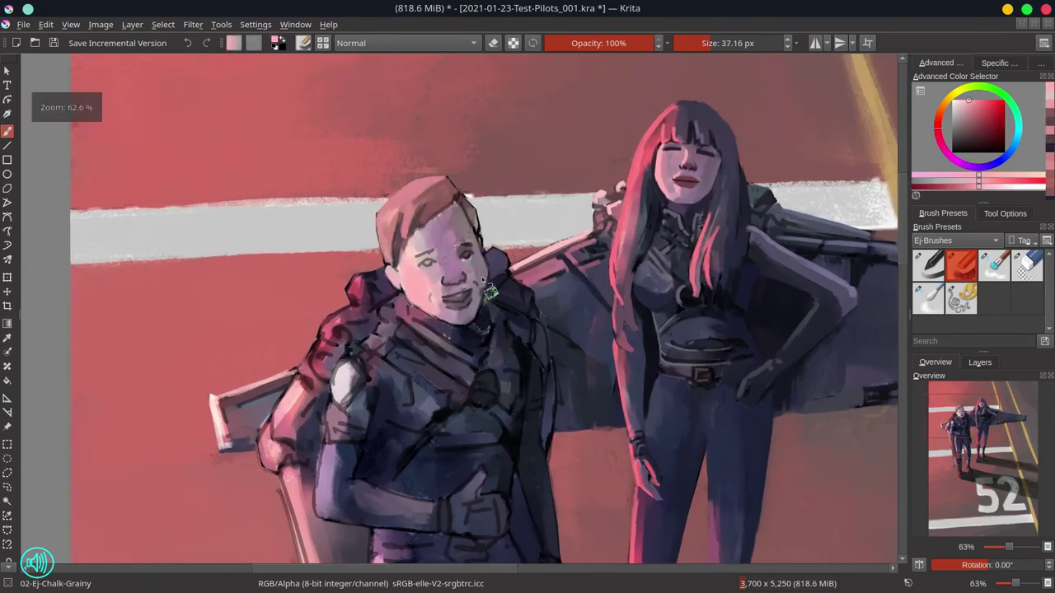
pyautogui.keyDown('ctrl'); pyautogui.click(426, 240); pyautogui.keyUp('ctrl')
pyautogui.press('[')
pyautogui.press('[')
pyautogui.scroll(2, 464, 253)
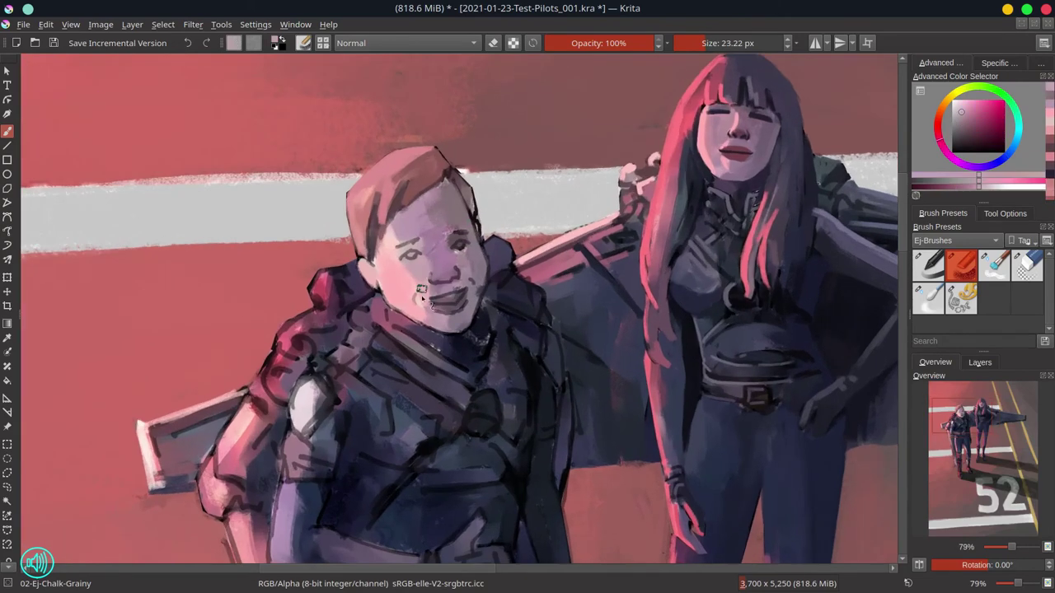
# - Repaint the pilot's mouth open with teeth using sampled pink and dark tones
pyautogui.keyDown('ctrl'); pyautogui.click(729, 153); pyautogui.keyUp('ctrl')
pyautogui.press('[')
pyautogui.press('[')
pyautogui.press('[')
pyautogui.press('[')
pyautogui.press('[')
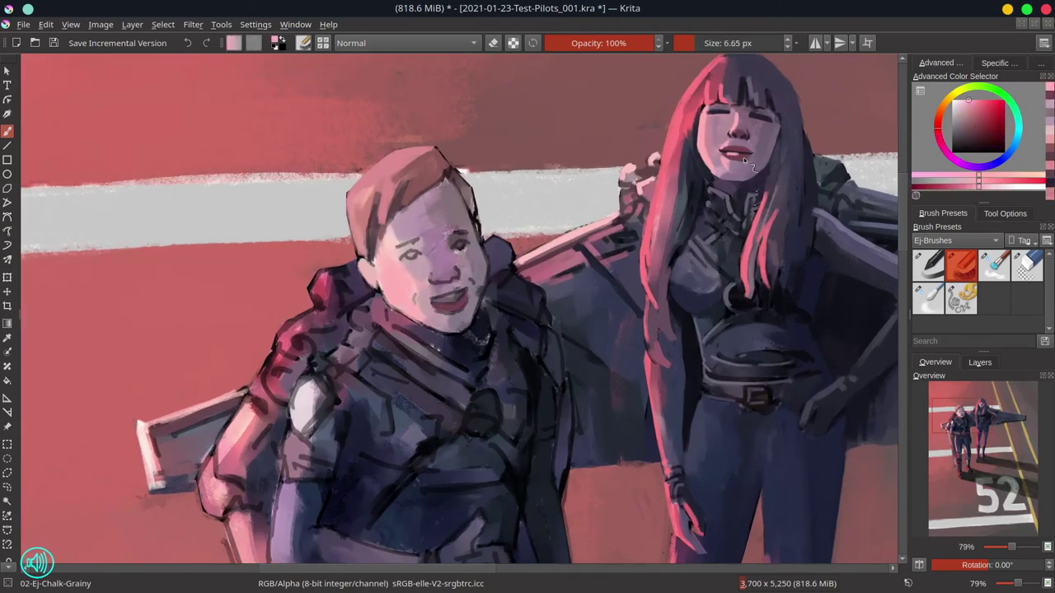
pyautogui.keyDown('ctrl'); pyautogui.click(434, 282); pyautogui.keyUp('ctrl')
pyautogui.press(']')
pyautogui.press(']')
pyautogui.moveTo(437, 298)
pyautogui.mouseDown()
pyautogui.moveTo(461, 305)
pyautogui.moveTo(435, 311)
pyautogui.mouseUp()
pyautogui.keyDown('ctrl'); pyautogui.click(449, 305); pyautogui.keyUp('ctrl')
pyautogui.keyDown('ctrl'); pyautogui.click(449, 303); pyautogui.keyUp('ctrl')
pyautogui.press(']')
pyautogui.keyDown('ctrl'); pyautogui.click(445, 307); pyautogui.keyUp('ctrl')
pyautogui.keyDown('ctrl'); pyautogui.click(428, 307); pyautogui.keyUp('ctrl')
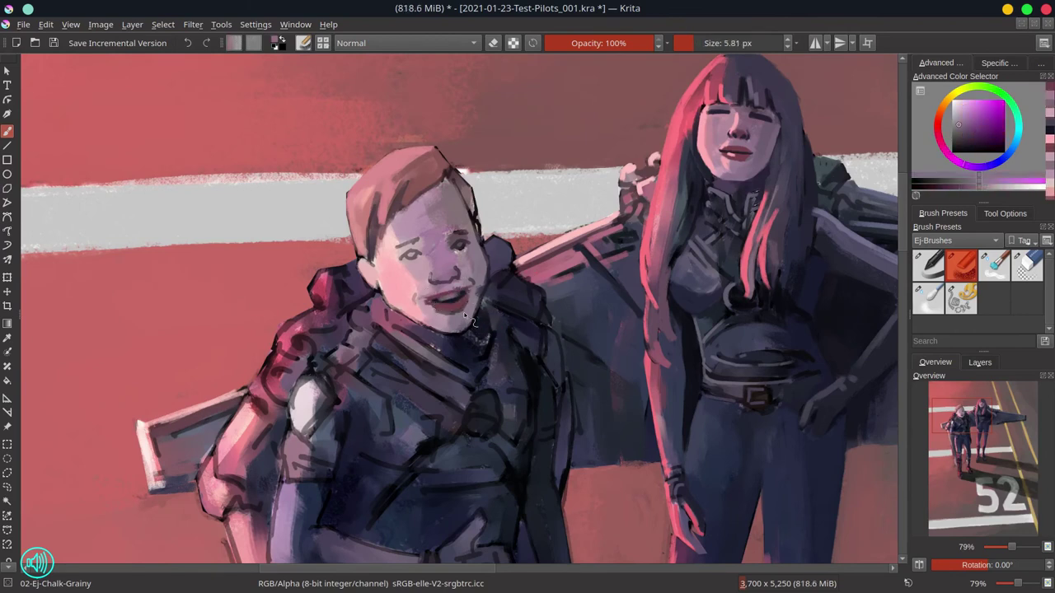
pyautogui.press(']')
pyautogui.keyDown('ctrl'); pyautogui.click(380, 279); pyautogui.keyUp('ctrl')
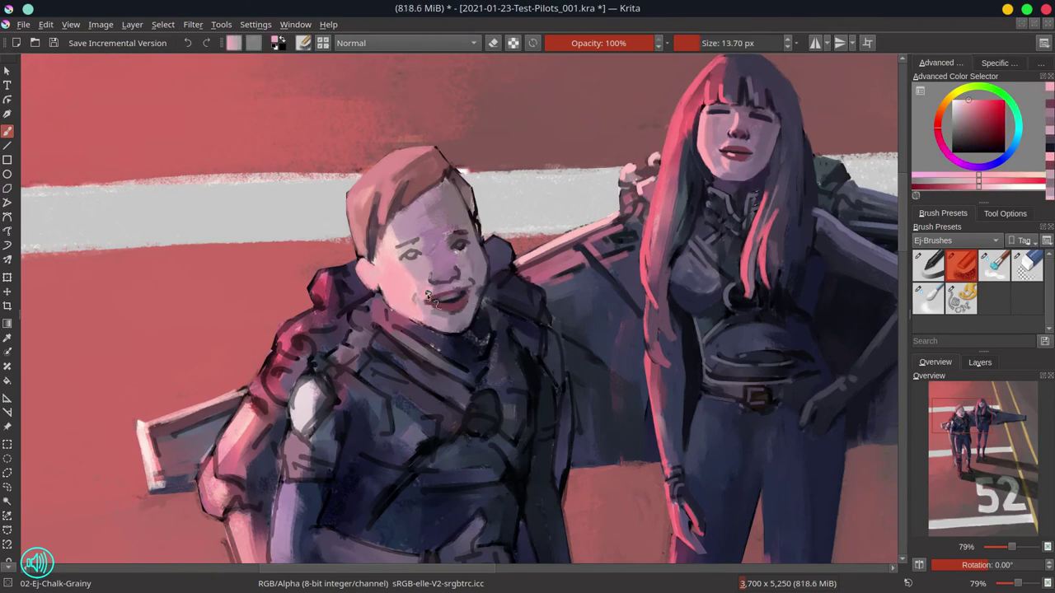
# - Paint both of the left pilot's eyes dark blue-grey
pyautogui.keyDown('ctrl'); pyautogui.click(412, 256); pyautogui.keyUp('ctrl')
pyautogui.press('[')
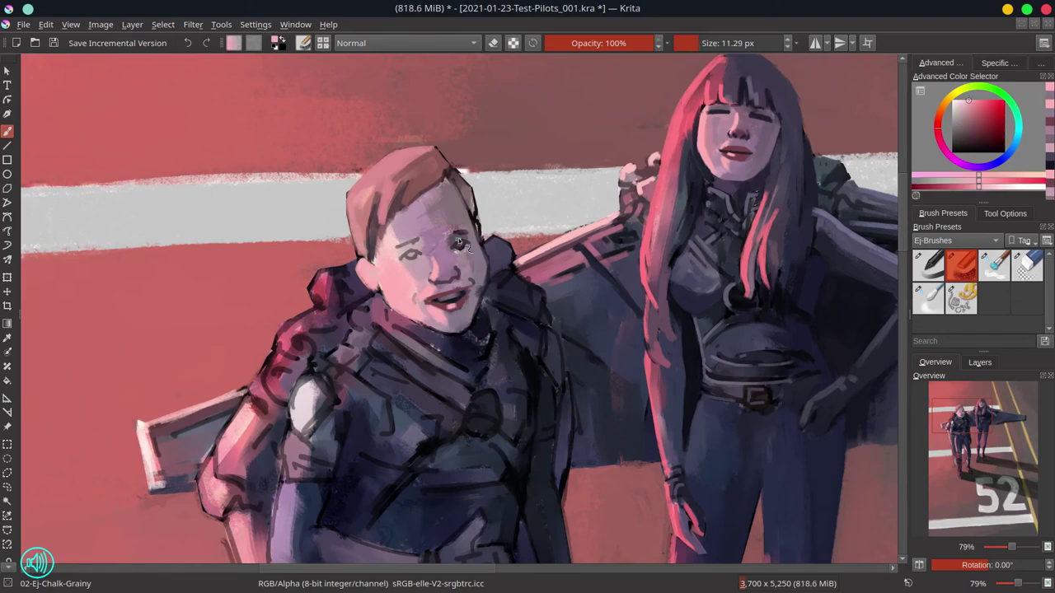
pyautogui.moveTo(405, 254); pyautogui.dragTo(467, 240)
pyautogui.keyDown('ctrl'); pyautogui.click(428, 240); pyautogui.keyUp('ctrl')
# - Lighten the pilot's forehead and face with pink skin tones at about 7 px
pyautogui.press(']')
pyautogui.press(']')
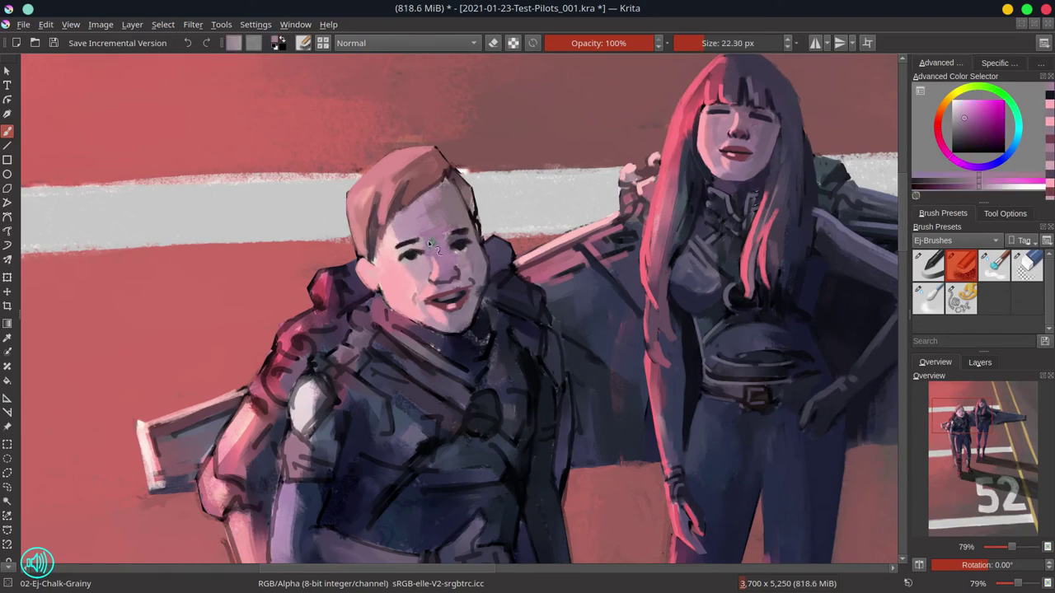
pyautogui.keyDown('ctrl'); pyautogui.click(475, 219); pyautogui.keyUp('ctrl')
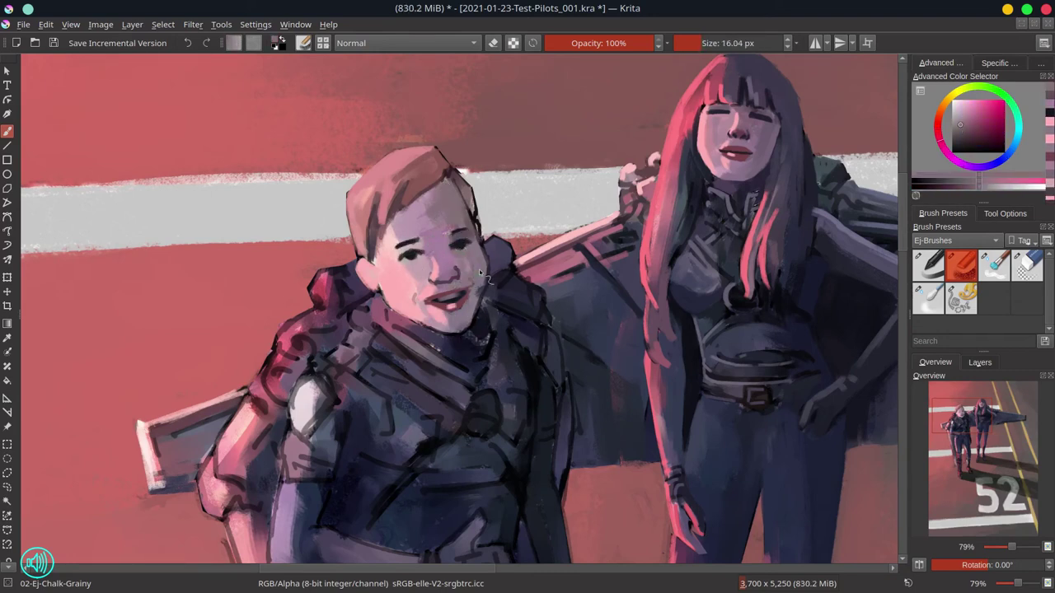
pyautogui.keyDown('ctrl'); pyautogui.click(488, 250); pyautogui.keyUp('ctrl')
pyautogui.keyDown('ctrl'); pyautogui.click(465, 334); pyautogui.keyUp('ctrl')
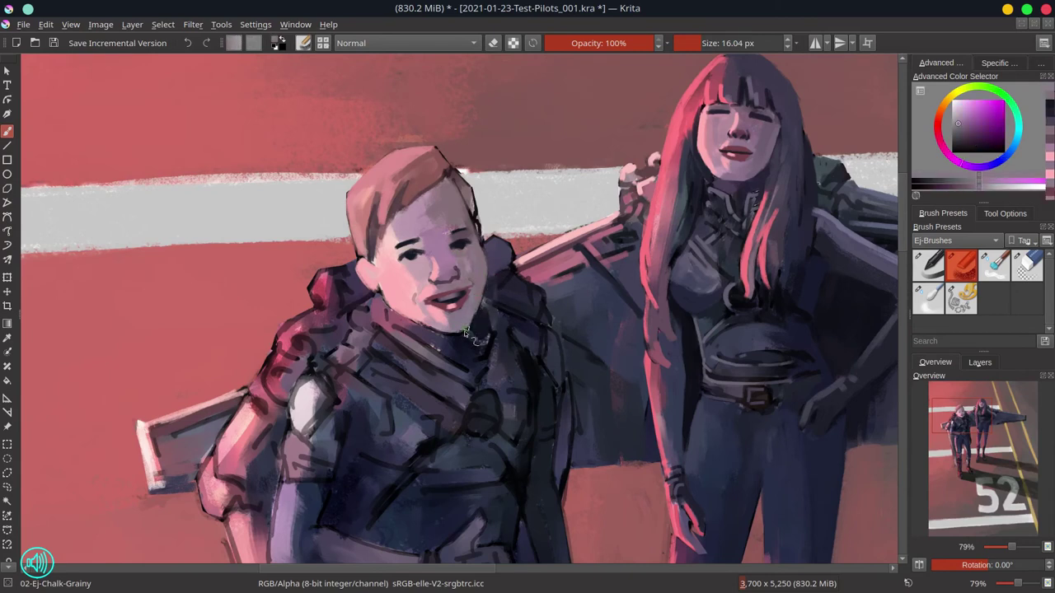
pyautogui.keyDown('ctrl'); pyautogui.click(466, 262); pyautogui.keyUp('ctrl')
pyautogui.press('[')
pyautogui.press('[')
pyautogui.press('[')
pyautogui.keyDown('ctrl'); pyautogui.click(429, 283); pyautogui.keyUp('ctrl')
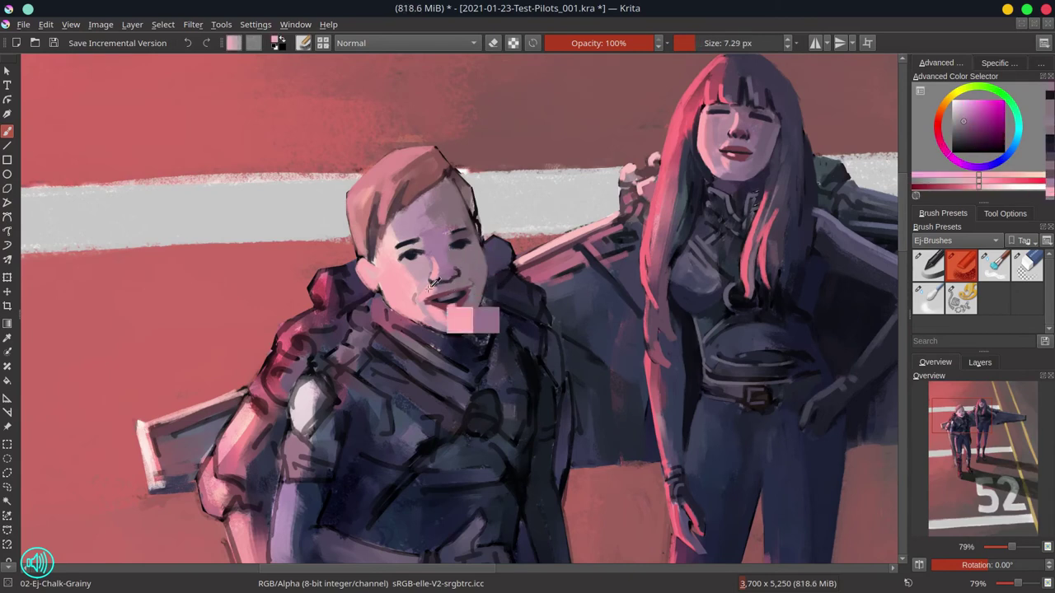
pyautogui.keyDown('ctrl'); pyautogui.click(473, 257); pyautogui.keyUp('ctrl')
pyautogui.keyDown('ctrl'); pyautogui.click(468, 272); pyautogui.keyUp('ctrl')
pyautogui.keyDown('ctrl'); pyautogui.click(449, 200); pyautogui.keyUp('ctrl')
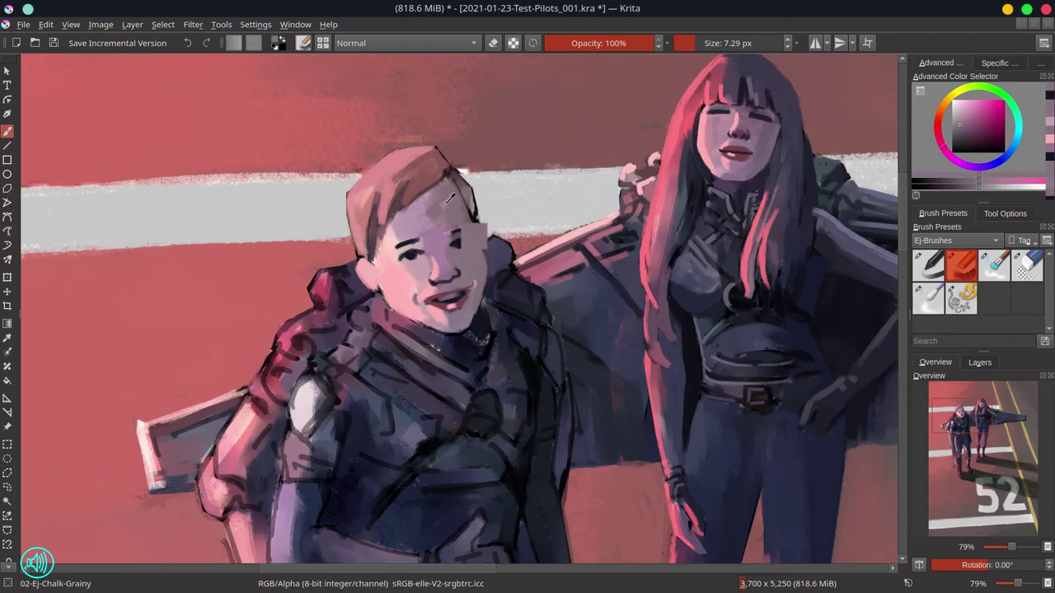
pyautogui.keyDown('ctrl'); pyautogui.click(429, 215); pyautogui.keyUp('ctrl')
pyautogui.press(']')
pyautogui.press(']')
pyautogui.press(']')
pyautogui.press(']')
pyautogui.press(']')
pyautogui.scroll(-10, 692, 326)
# - Save, then fill Color-mode Paint Layer 11 with black for a greyscale value check
pyautogui.hotkey('ctrl', 's')
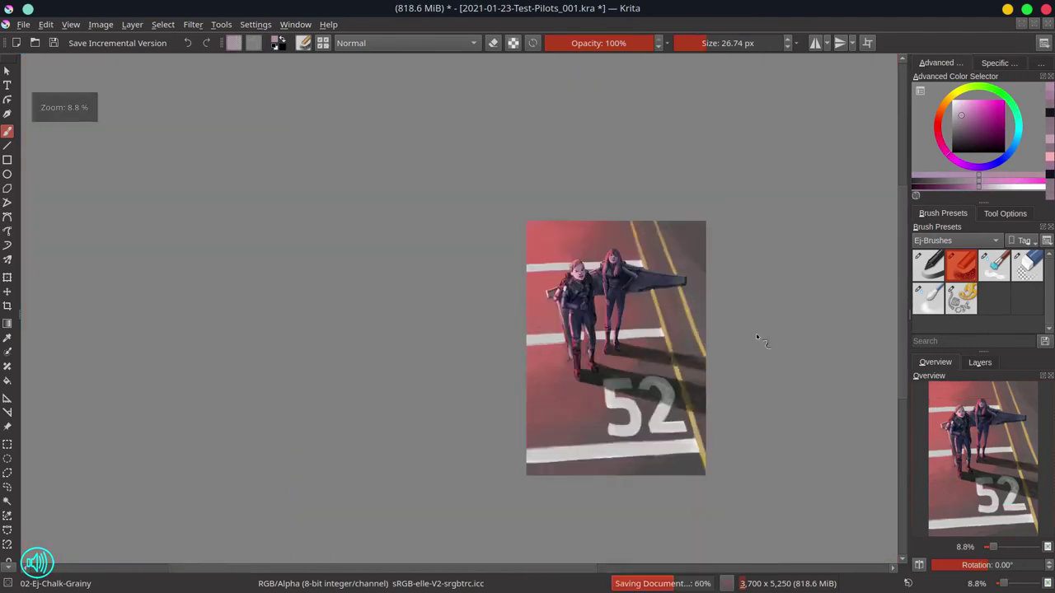
pyautogui.scroll(3, 710, 310)
pyautogui.click(980, 363)
pyautogui.click(950, 171)
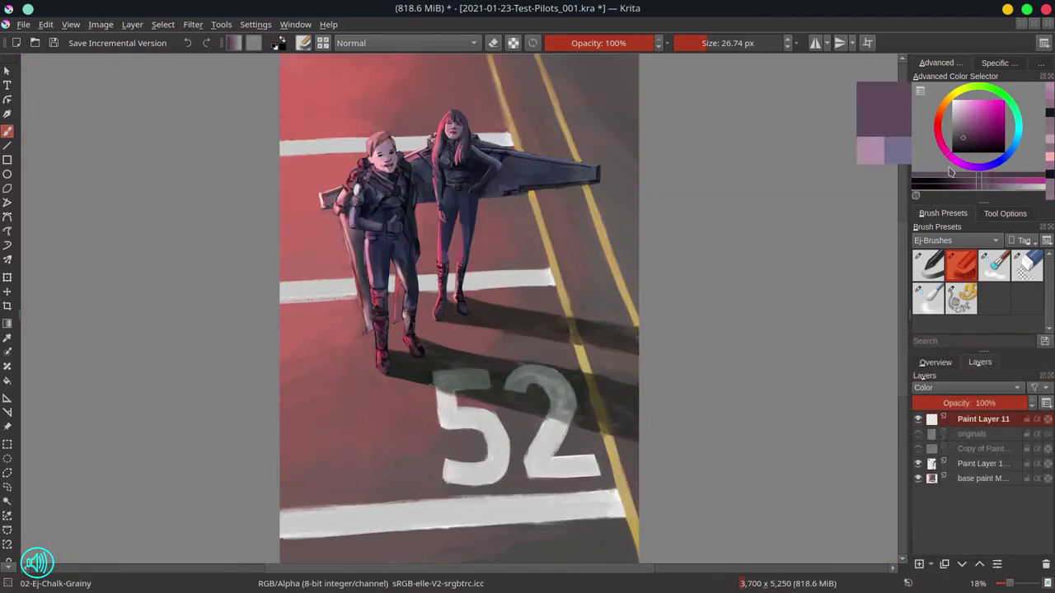
pyautogui.press('f')
pyautogui.hotkey('shift', 'BackSpace')
# - Hide the greyscale layer and merge the paint layer into the base paint layer
pyautogui.scroll(-1, 849, 330)
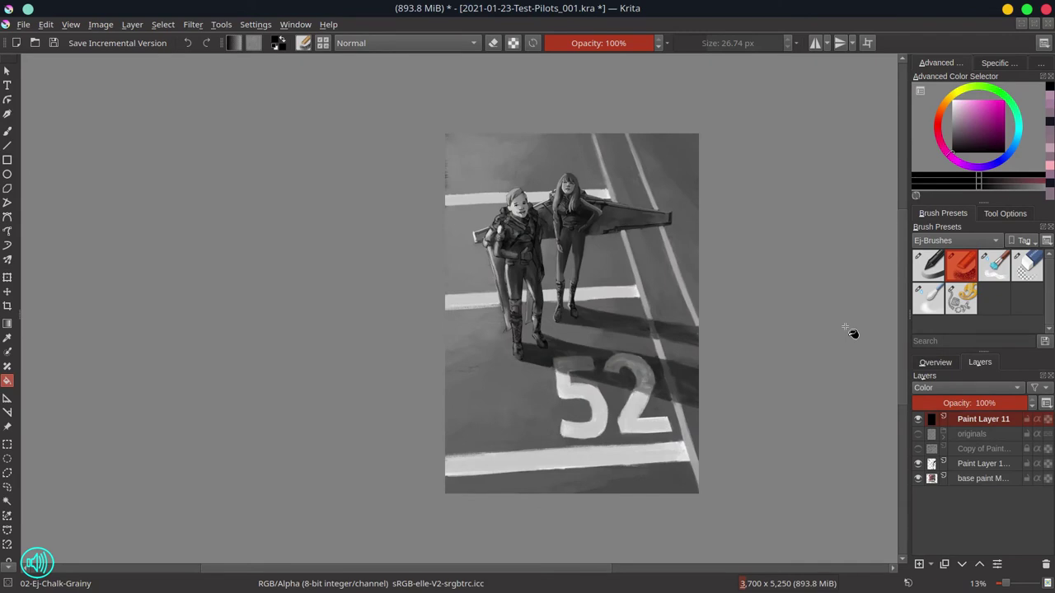
pyautogui.click(918, 419)
pyautogui.rightClick(1022, 464)
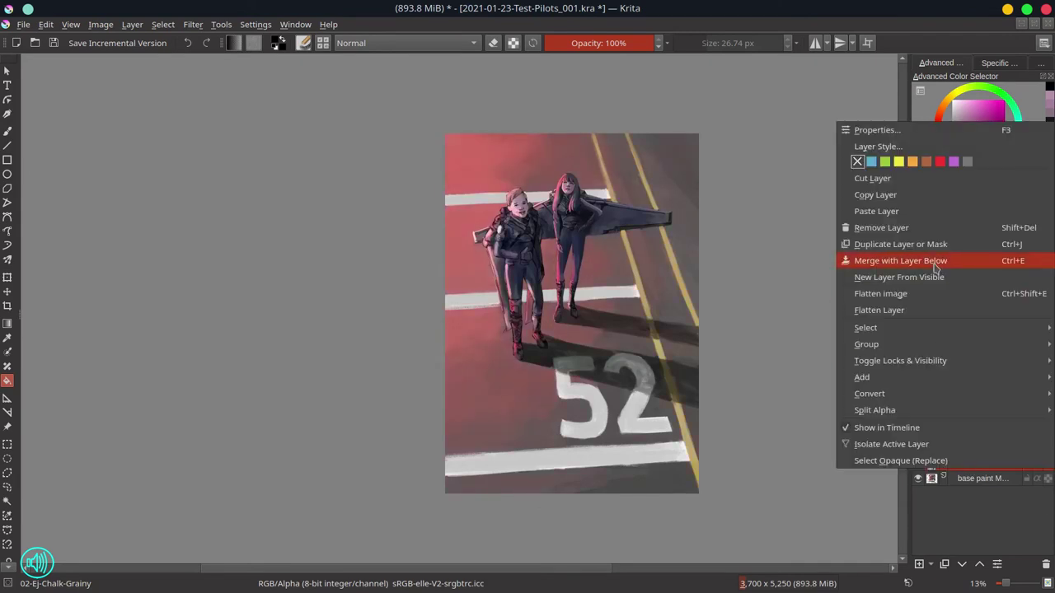
pyautogui.click(906, 260)
pyautogui.press('b')
# - Toggle the greyscale check layer on and off to compare values, then save
pyautogui.keyDown('ctrl'); pyautogui.click(448, 145); pyautogui.keyUp('ctrl')
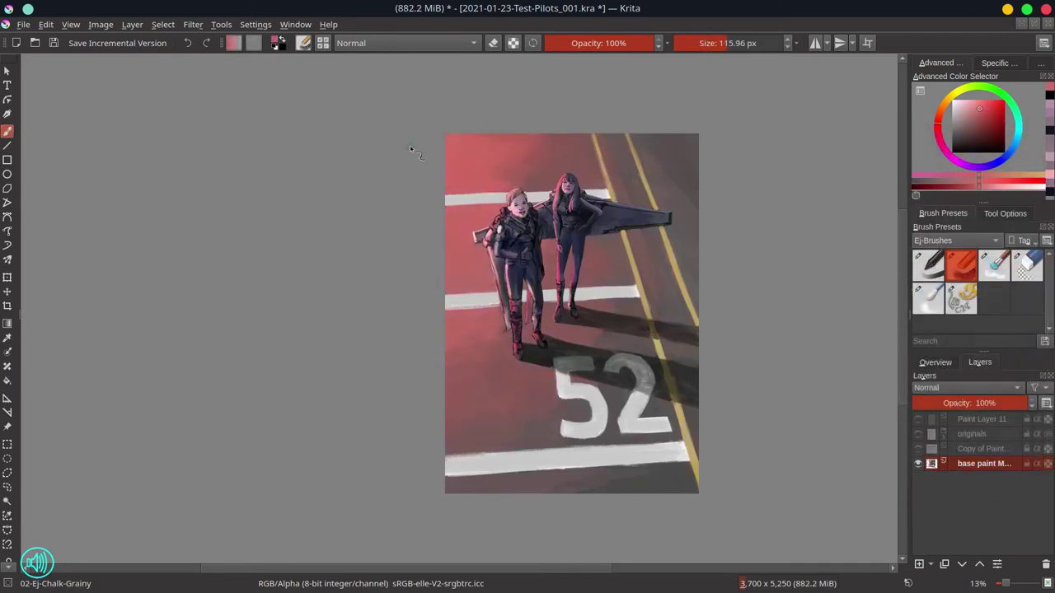
pyautogui.click(917, 420)
pyautogui.click(918, 420)
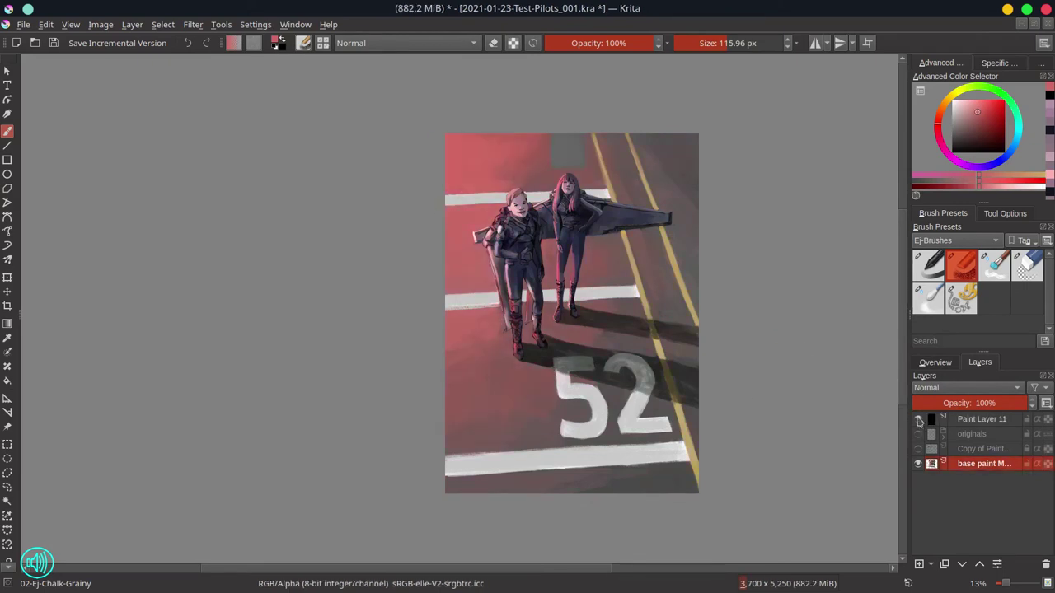
pyautogui.click(918, 421)
pyautogui.click(918, 422)
pyautogui.click(948, 364)
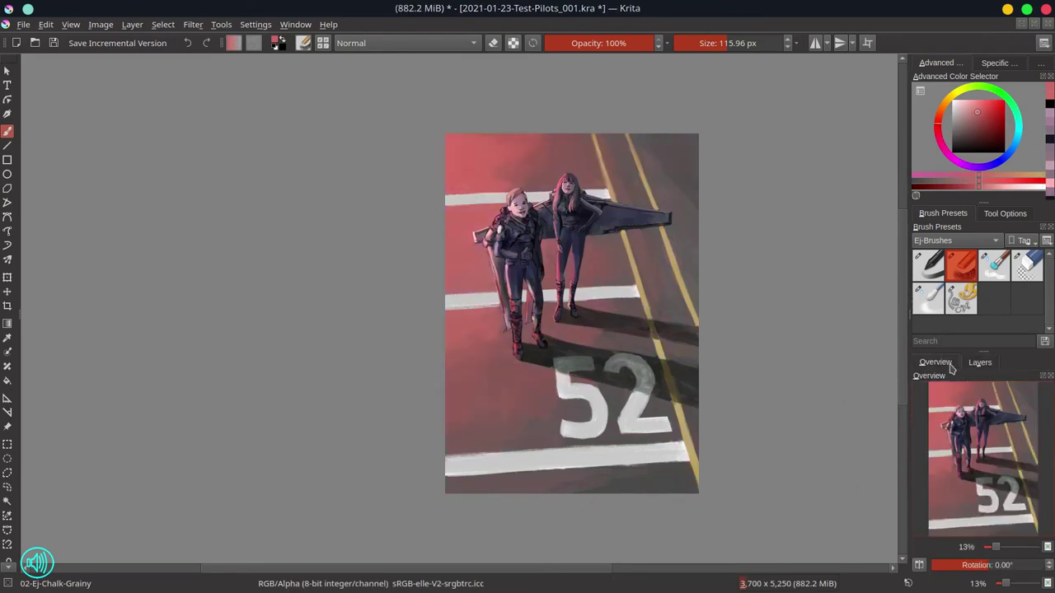
pyautogui.hotkey('ctrl', 's')
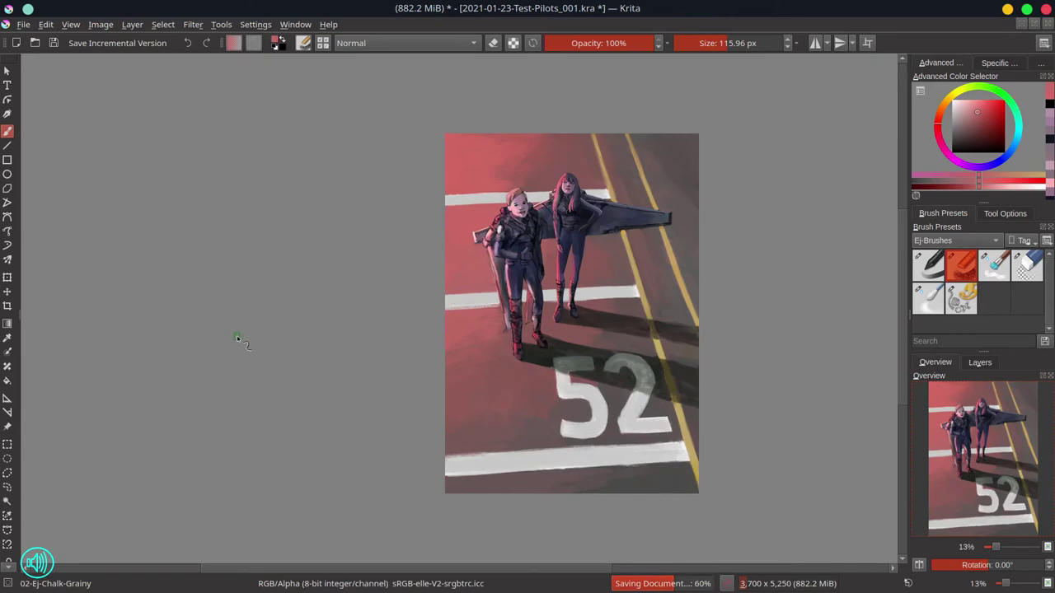
# - Try a 61 px Multiply shading stroke on the left pilot's face, then undo it
pyautogui.scroll(5, 366, 167)
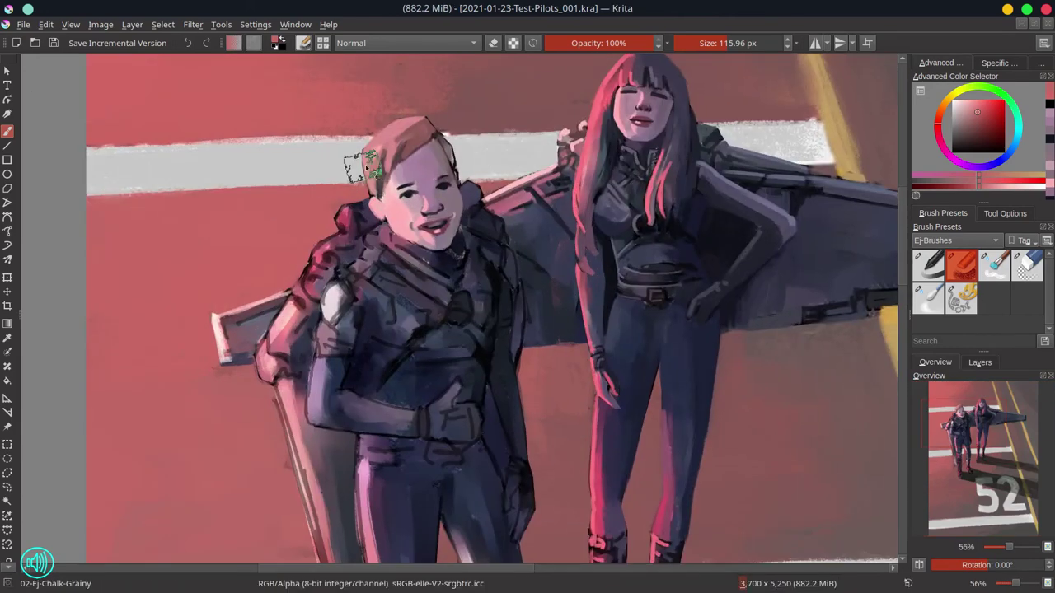
pyautogui.keyDown('ctrl'); pyautogui.click(365, 168); pyautogui.keyUp('ctrl')
pyautogui.hotkey('alt', 'shift', 'm')
pyautogui.press('[')
pyautogui.moveTo(376, 177)
pyautogui.mouseDown()
pyautogui.moveTo(435, 220)
pyautogui.moveTo(422, 240)
pyautogui.mouseUp()
pyautogui.hotkey('ctrl', 'z')
# - Reset the brush to Normal at full opacity and pick a 7 px dark grey-blue for the eyes
pyautogui.press('i')
pyautogui.press('i')
pyautogui.press('i')
pyautogui.press('i')
pyautogui.press('i')
pyautogui.press('i')
pyautogui.press('i')
pyautogui.press('i')
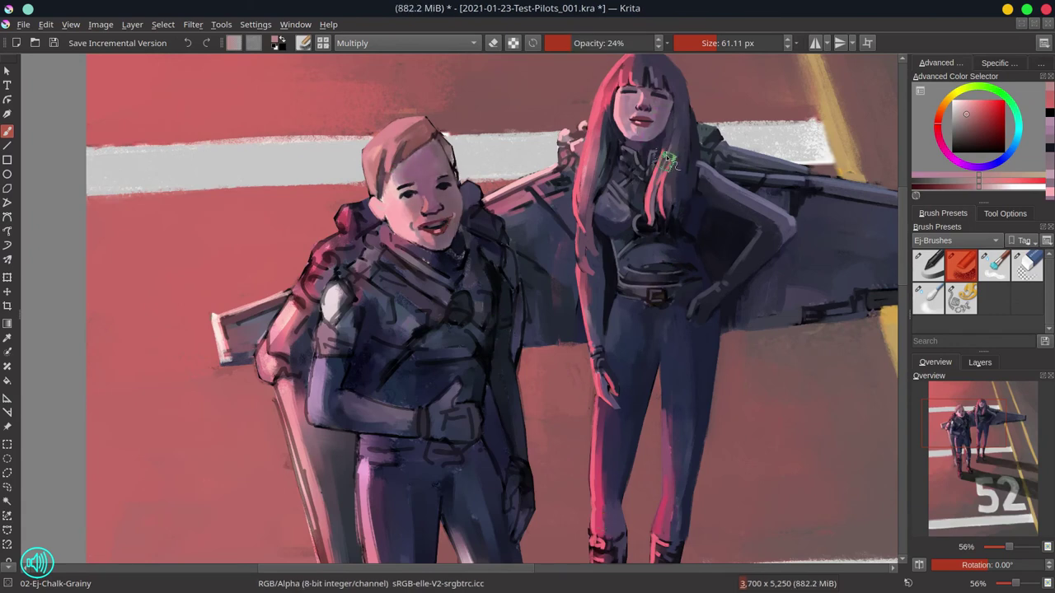
pyautogui.hotkey('alt', 'shift', 'n')
pyautogui.press('o')
pyautogui.press('o')
pyautogui.press('o')
pyautogui.press('o')
pyautogui.press('o')
pyautogui.press('o')
pyautogui.press('o')
pyautogui.press('o')
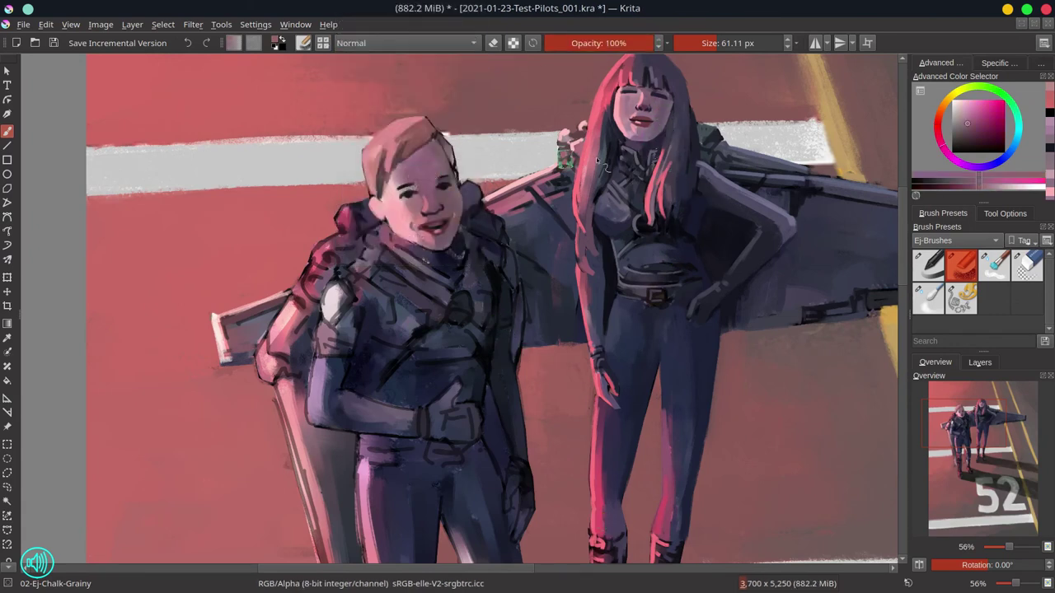
pyautogui.press('[')
pyautogui.press('[')
pyautogui.press('[')
pyautogui.press('[')
pyautogui.scroll(3, 422, 243)
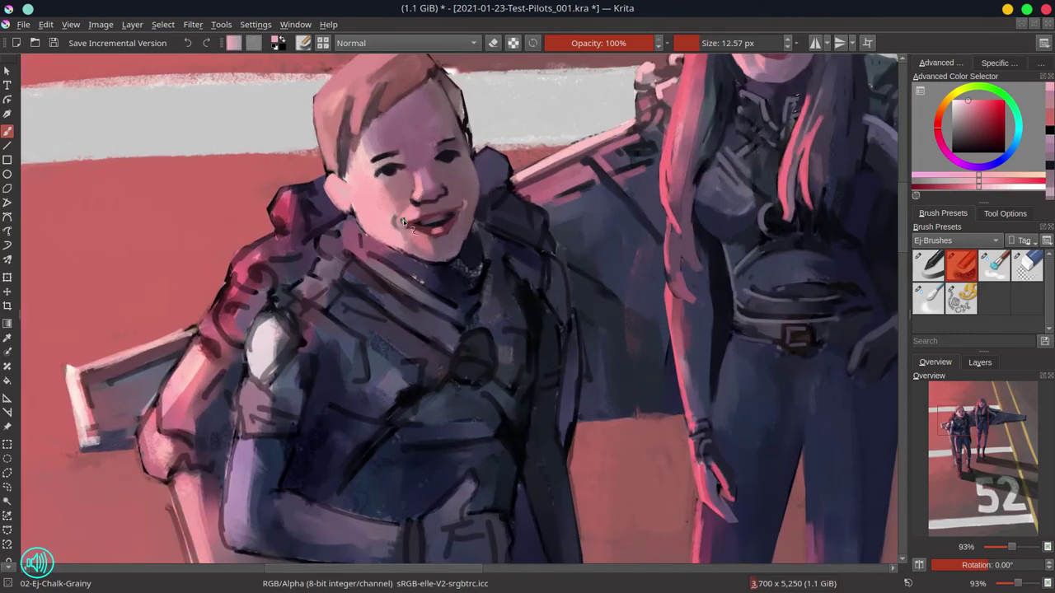
pyautogui.keyDown('ctrl'); pyautogui.click(449, 188); pyautogui.keyUp('ctrl')
pyautogui.press('[')
pyautogui.press('[')
pyautogui.scroll(-3, 446, 159)
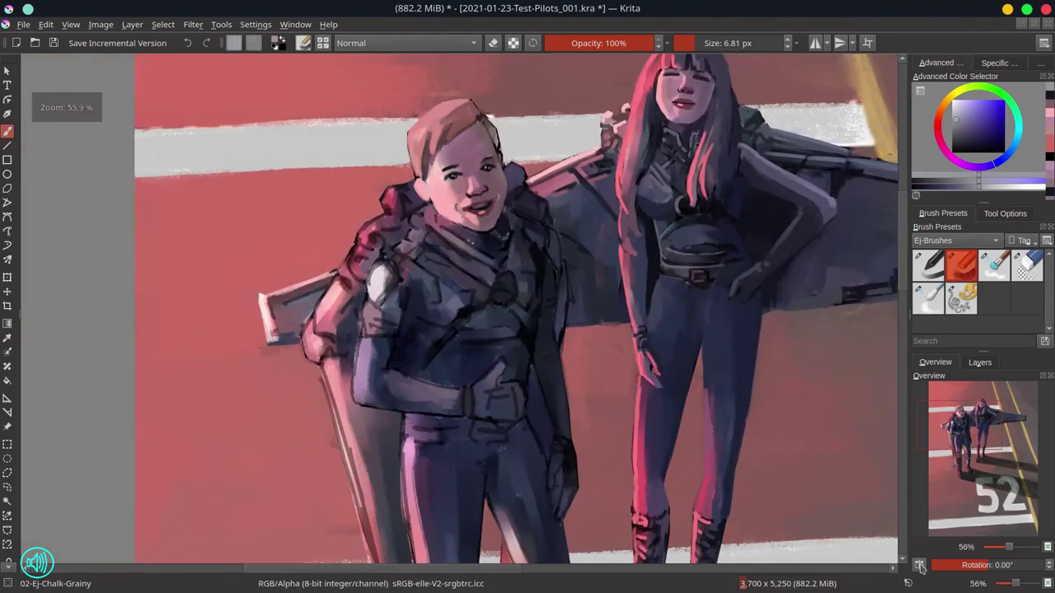
# - Mirror the canvas view and sample pink skin and runway tones at 18 px
pyautogui.press('m')
pyautogui.keyDown('ctrl'); pyautogui.click(438, 123); pyautogui.keyUp('ctrl')
pyautogui.press(']')
pyautogui.press(']')
pyautogui.press(']')
pyautogui.keyDown('ctrl'); pyautogui.click(428, 169); pyautogui.keyUp('ctrl')
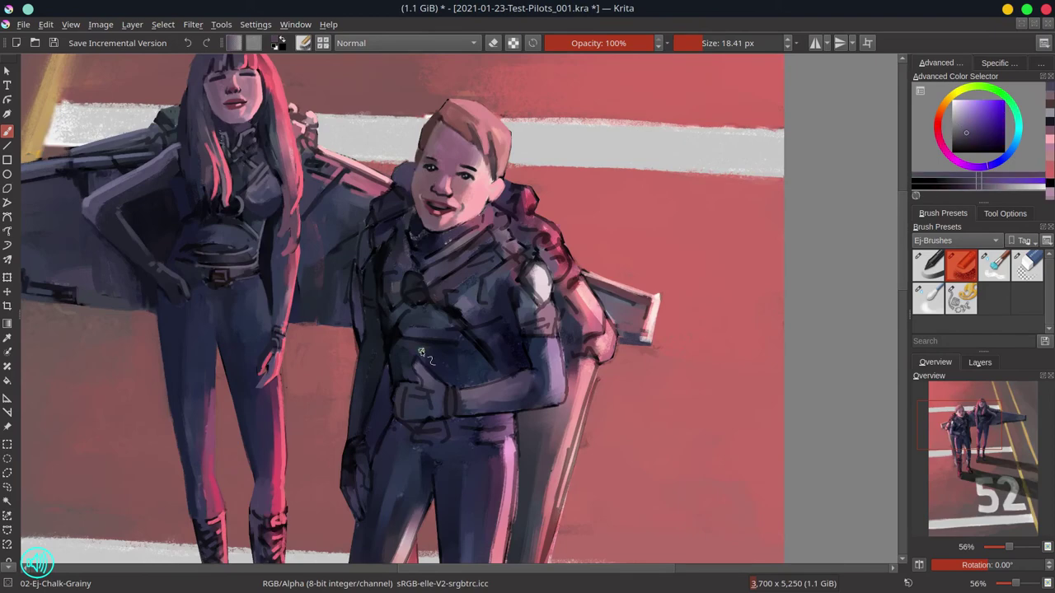
pyautogui.keyDown('ctrl'); pyautogui.click(546, 181); pyautogui.keyUp('ctrl')
pyautogui.scroll(-2, 544, 149)
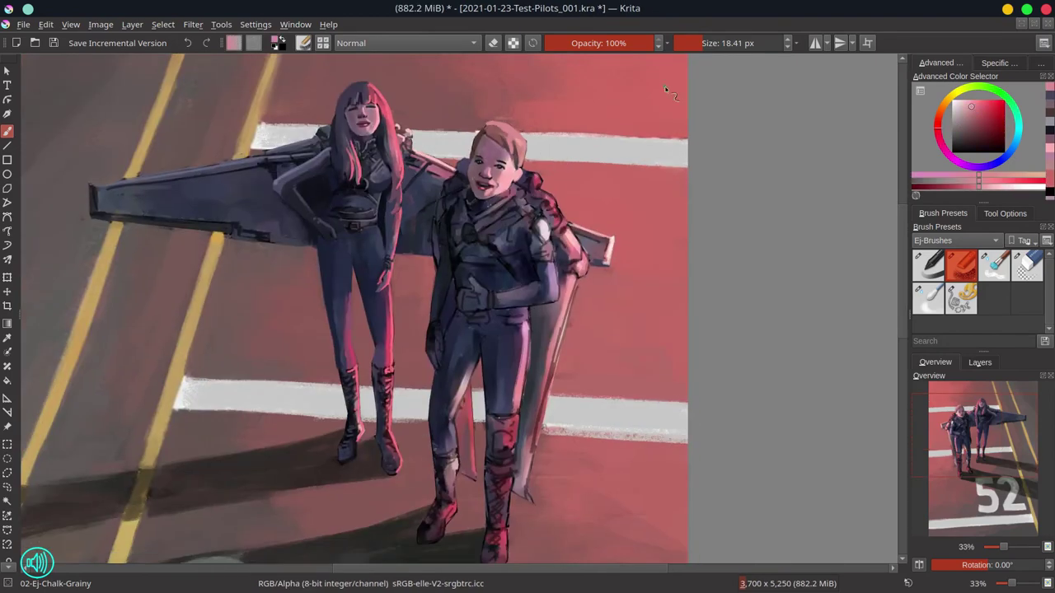
# - Save, flip the view back so 52 reads correctly, and insert a new paint layer
pyautogui.hotkey('ctrl', 's')
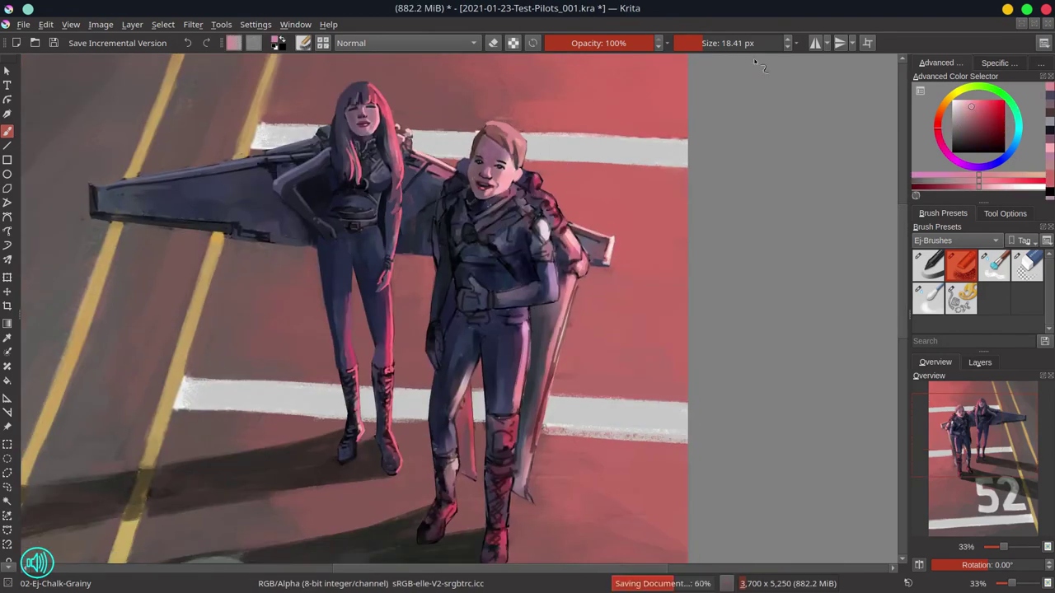
pyautogui.scroll(-3, 728, 151)
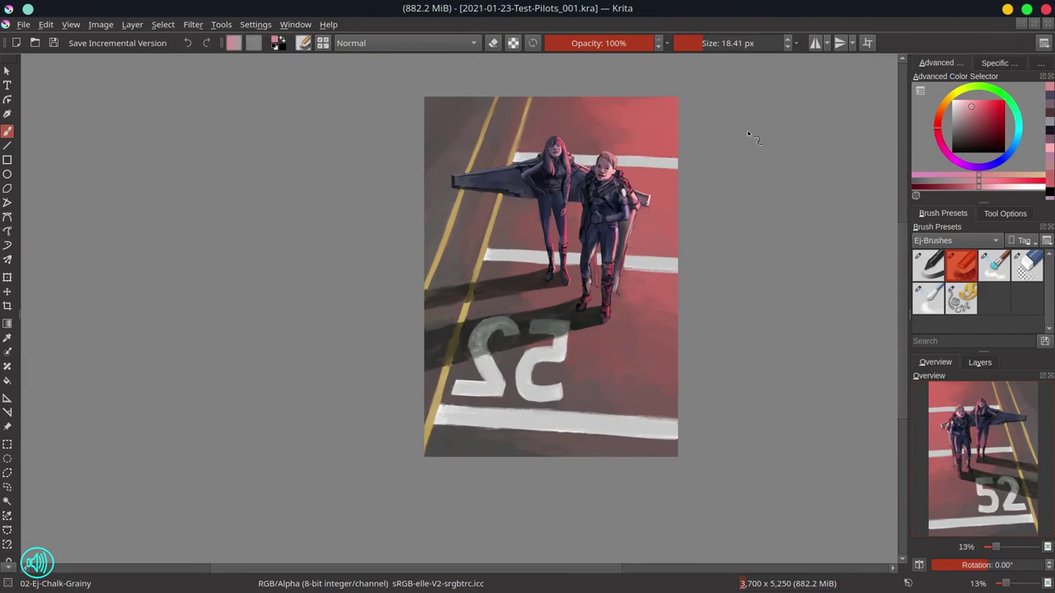
pyautogui.press('m')
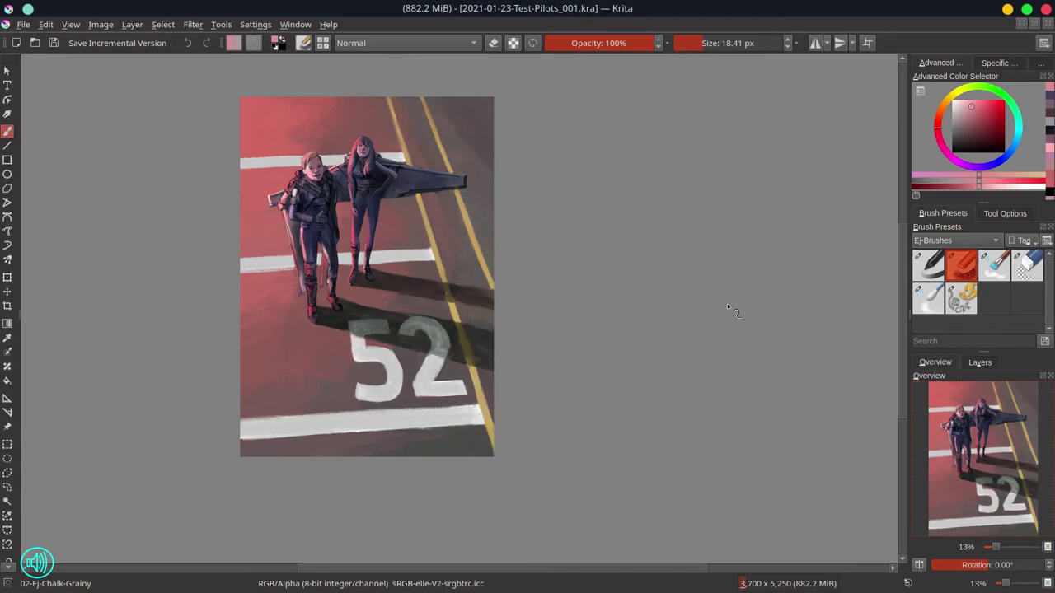
pyautogui.click(979, 362)
pyautogui.press('Insert')
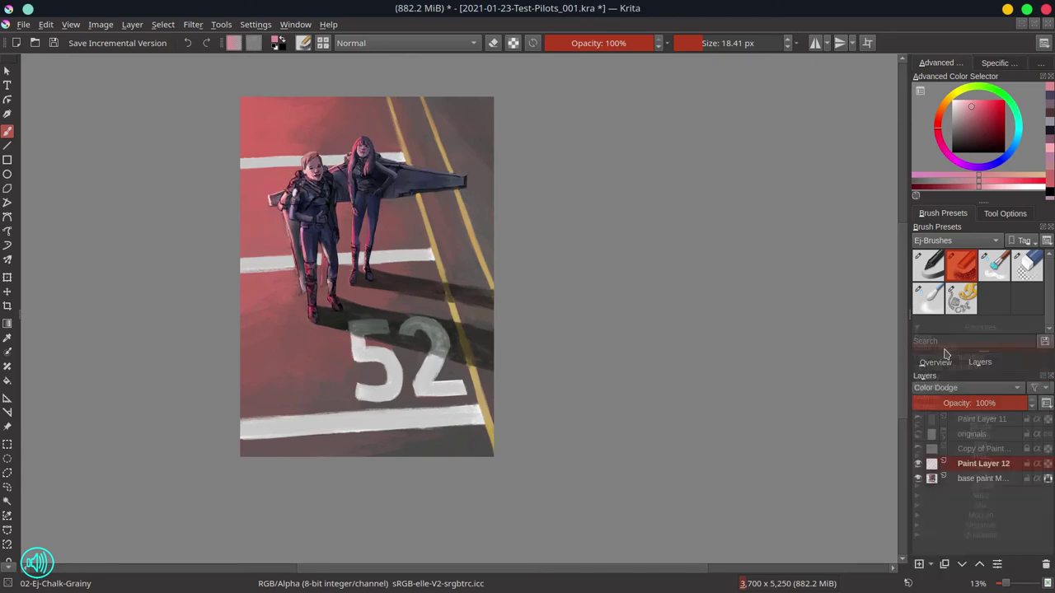
# - Set Paint Layer 12 to Color Dodge and pick a saturated red with a smaller brush
pyautogui.click(928, 265)
pyautogui.moveTo(988, 138); pyautogui.dragTo(1001, 101)
pyautogui.press('[')
pyautogui.press('[')
pyautogui.press('[')
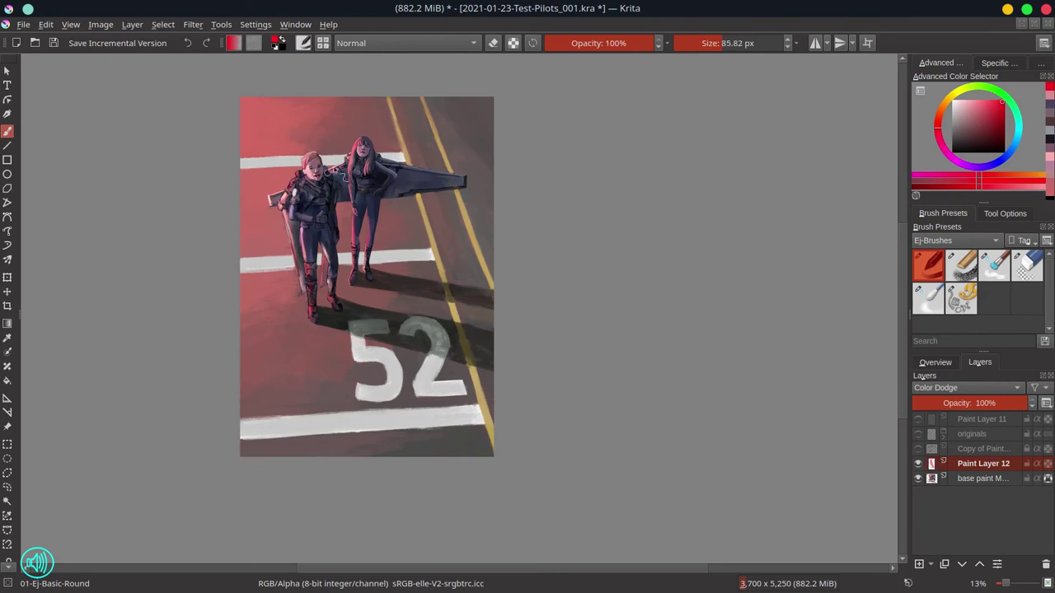
pyautogui.scroll(3, 312, 171)
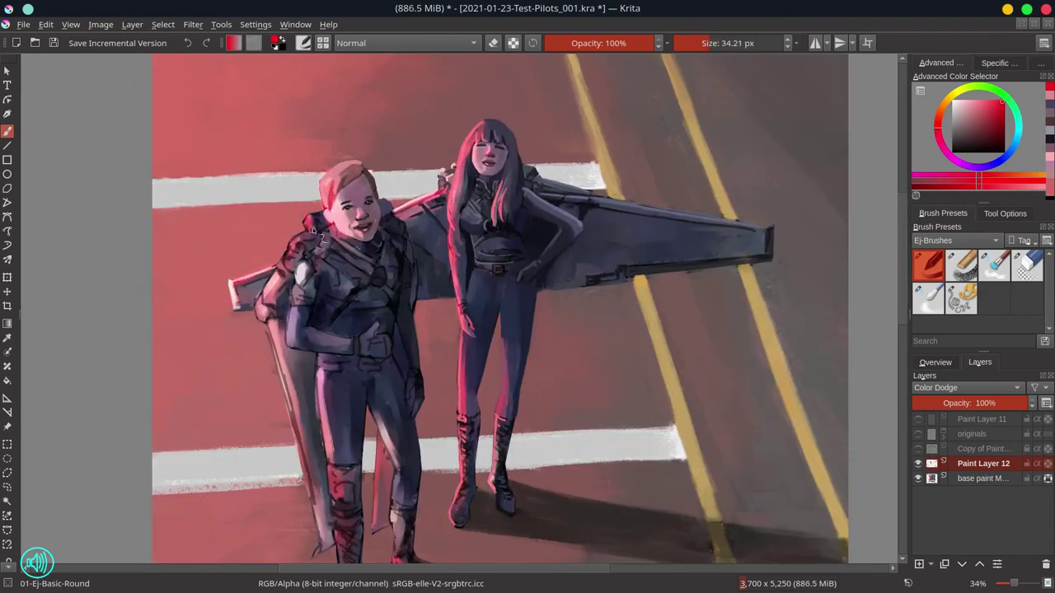
# - Bring the pilots' legs into view and open the HSV/HSL adjustment filter
pyautogui.click(935, 364)
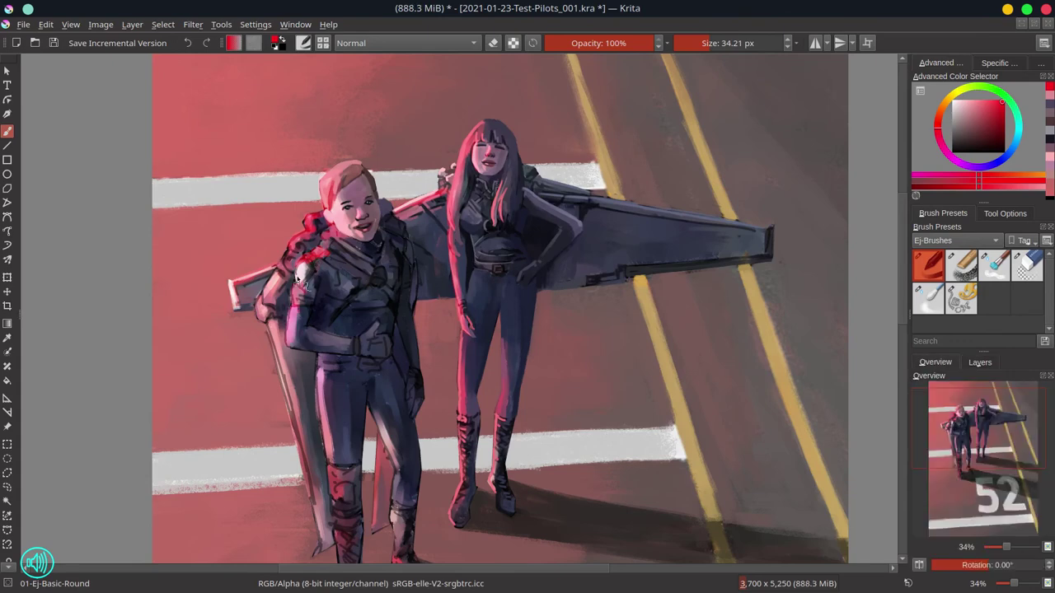
pyautogui.moveTo(301, 443); pyautogui.dragTo(310, 307)
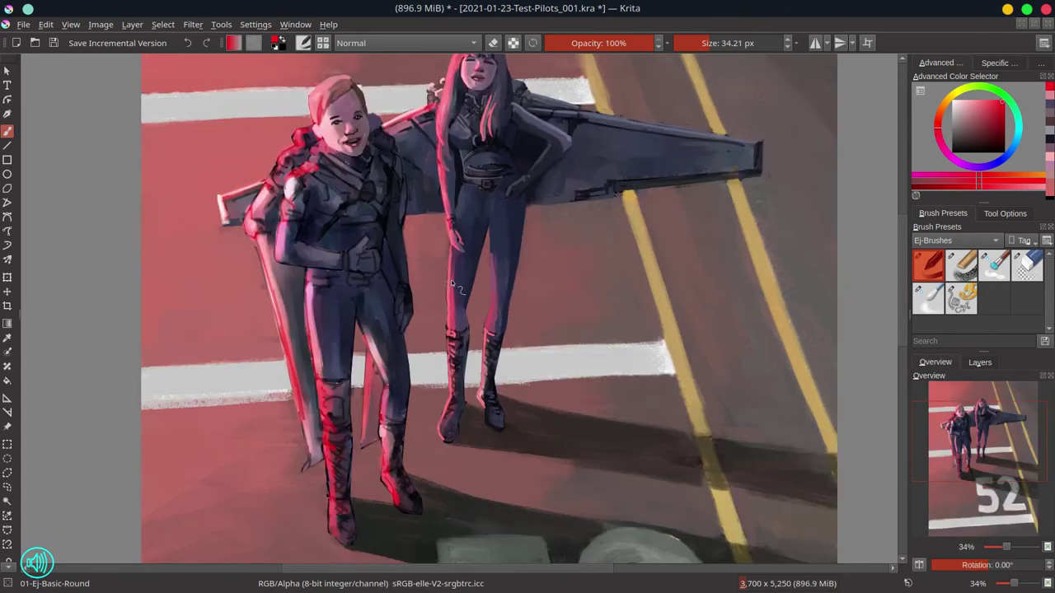
pyautogui.click(193, 24)
# - Warm the rim-light layer by setting Hue to 26 in HSV/HSL Adjustment
pyautogui.moveTo(236, 74)
pyautogui.click(502, 188)
pyautogui.moveTo(771, 166); pyautogui.dragTo(787, 165)
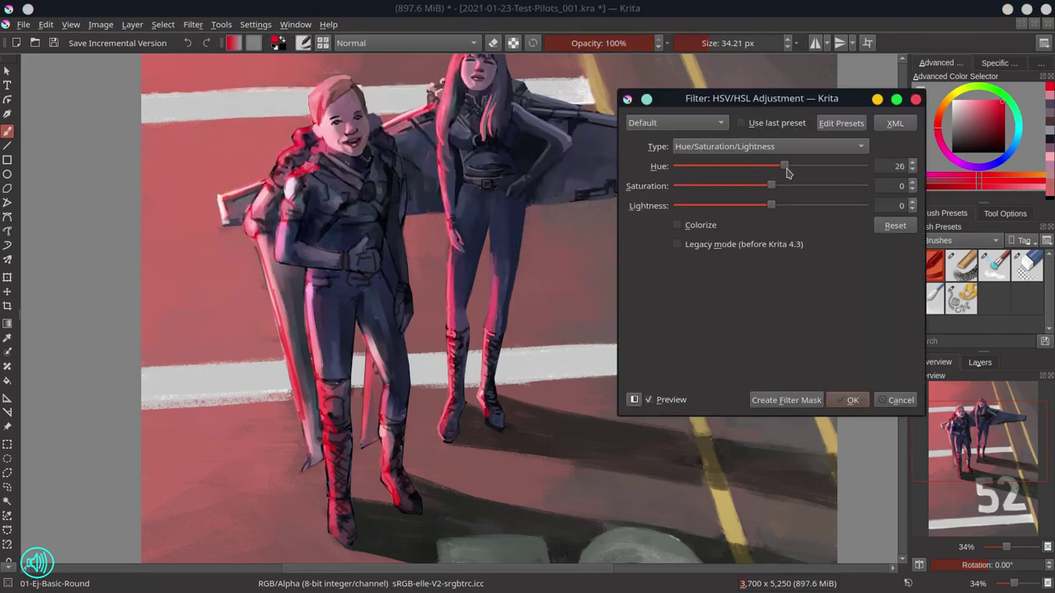
pyautogui.click(840, 402)
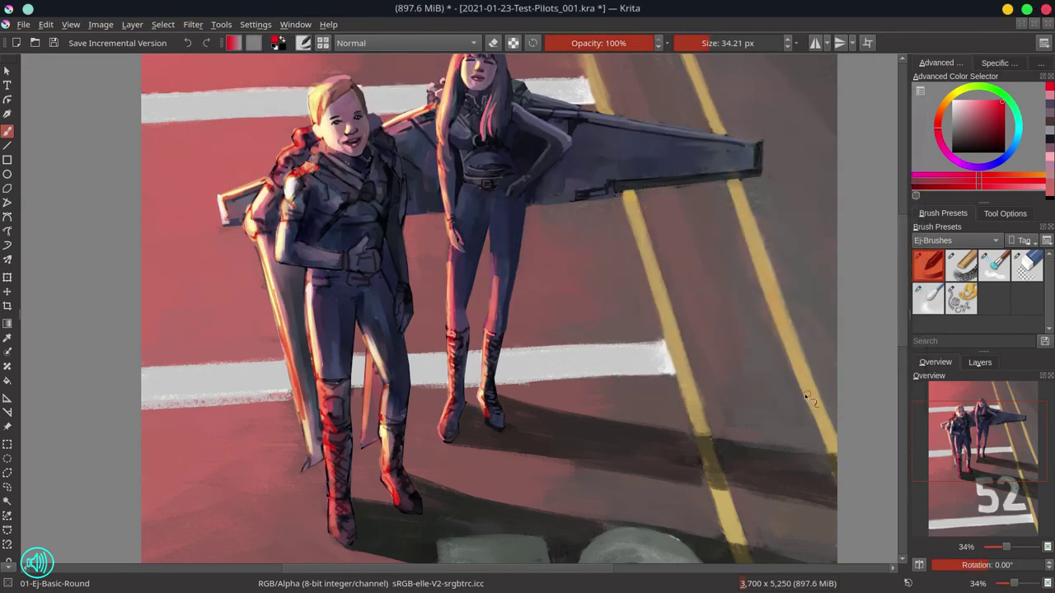
# - Soften the rim-light layer with a 17.95 px Gaussian Blur
pyautogui.click(926, 301)
pyautogui.click(193, 24)
pyautogui.click(388, 128)
pyautogui.moveTo(734, 147)
pyautogui.mouseDown()
pyautogui.moveTo(789, 147)
pyautogui.moveTo(753, 147)
pyautogui.mouseUp()
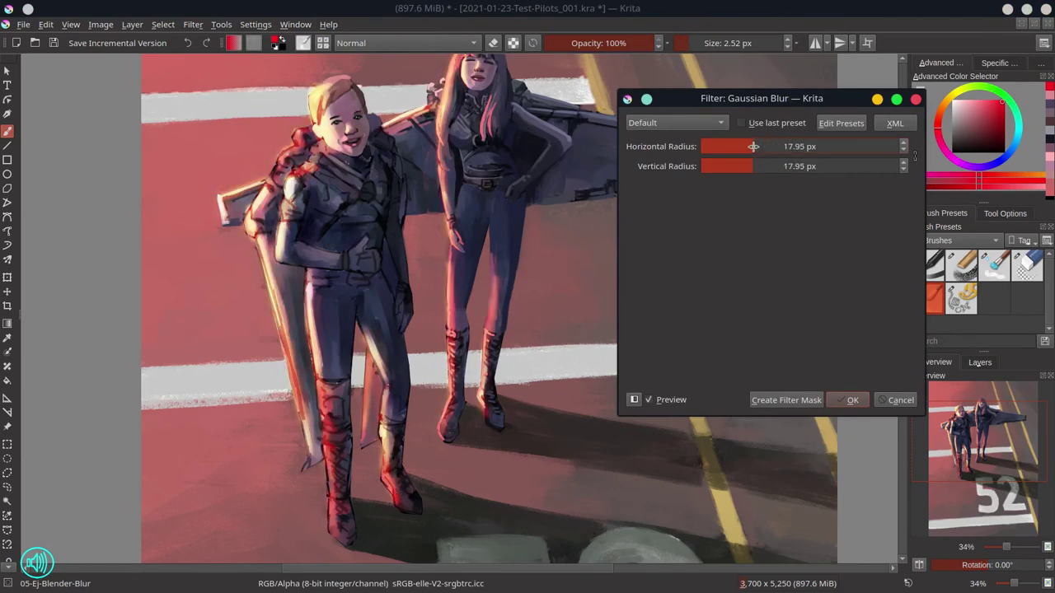
pyautogui.press('Return')
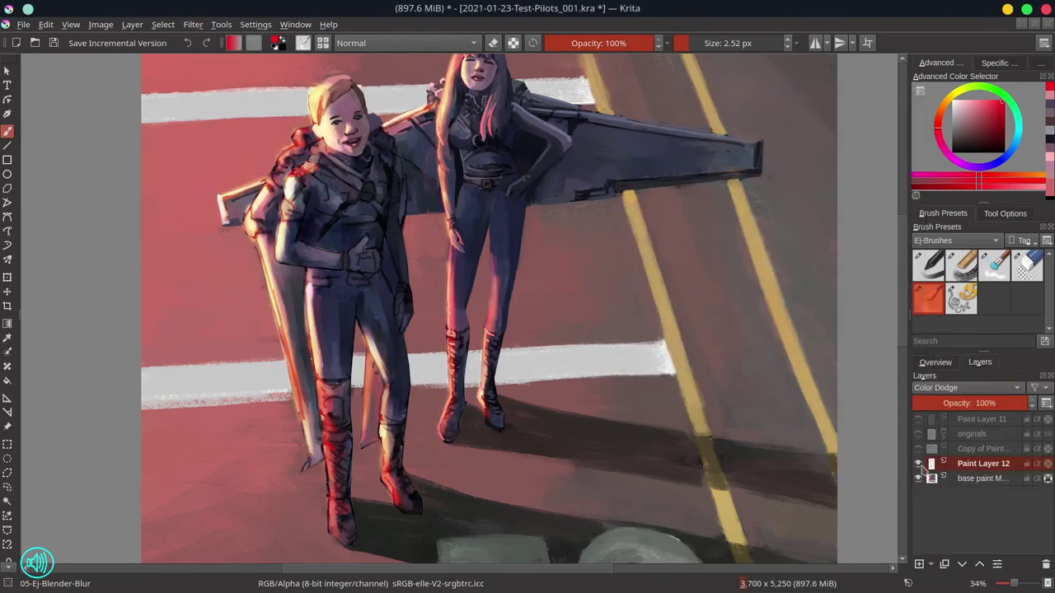
# - Zoom out to the whole painting and save 2021-01-23-Test-Pilots_001.kra
pyautogui.press('-')
pyautogui.press('-')
pyautogui.press('-')
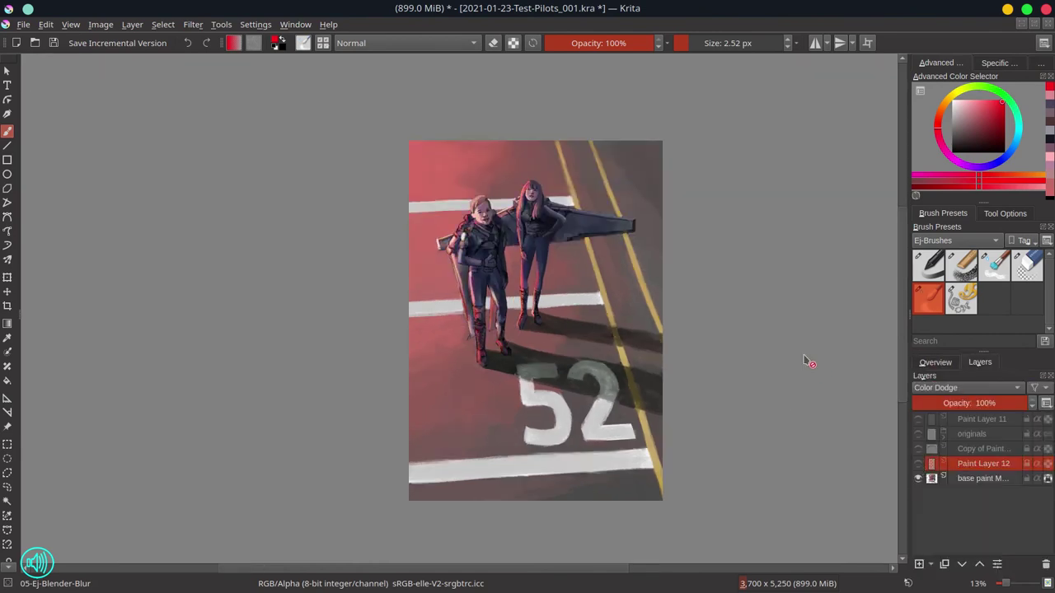
pyautogui.click(939, 364)
pyautogui.hotkey('ctrl', 's')
# - With the Chalk-Grainy brush, paint a light pink highlight on the left pilot's shoulder
pyautogui.press('/')
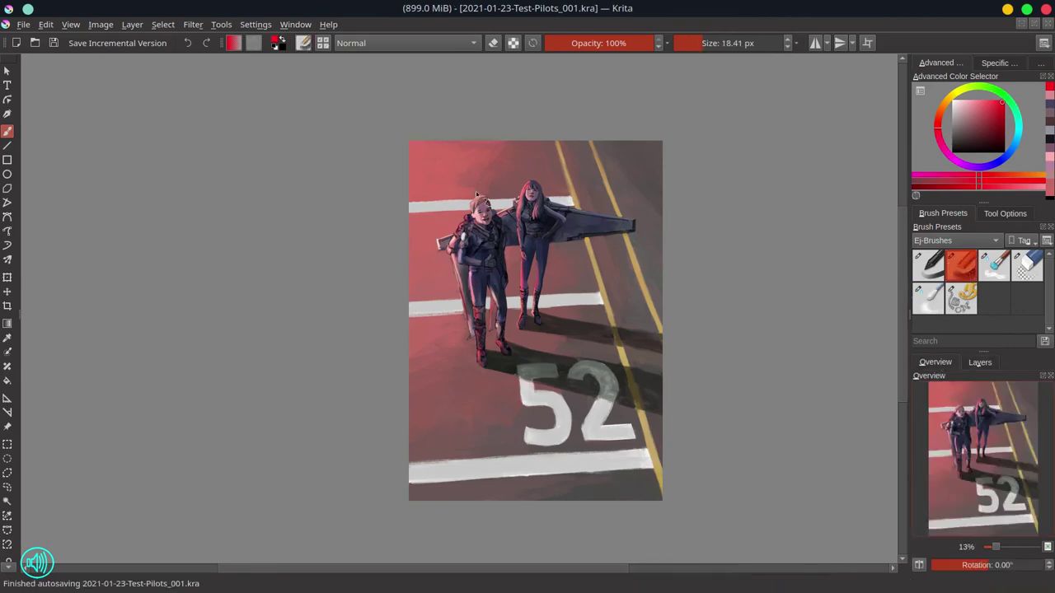
pyautogui.scroll(5, 495, 225)
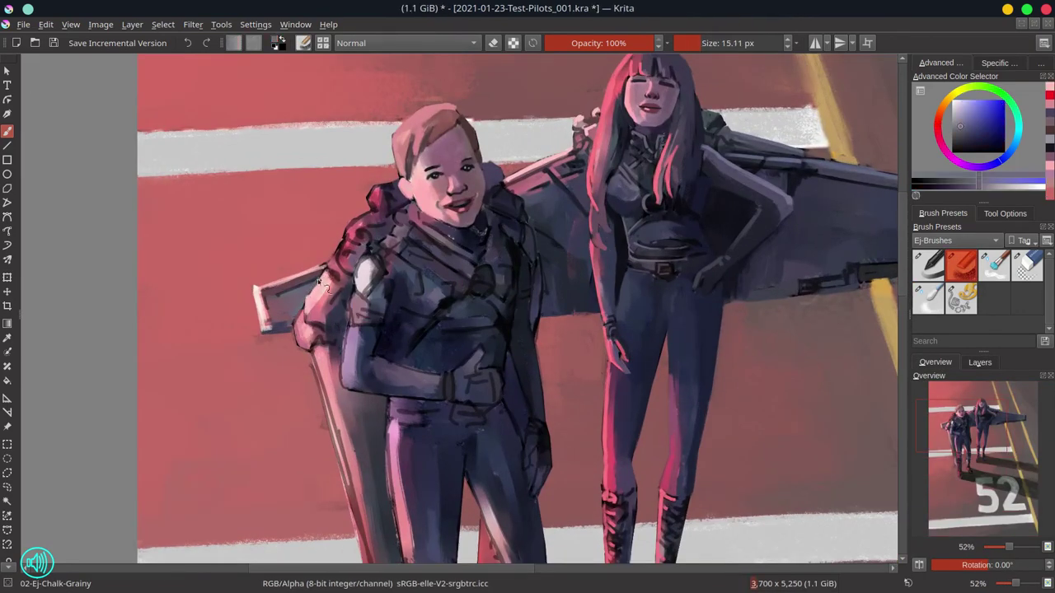
pyautogui.keyDown('ctrl'); pyautogui.click(342, 324); pyautogui.keyUp('ctrl')
pyautogui.keyDown('ctrl'); pyautogui.click(343, 323); pyautogui.keyUp('ctrl')
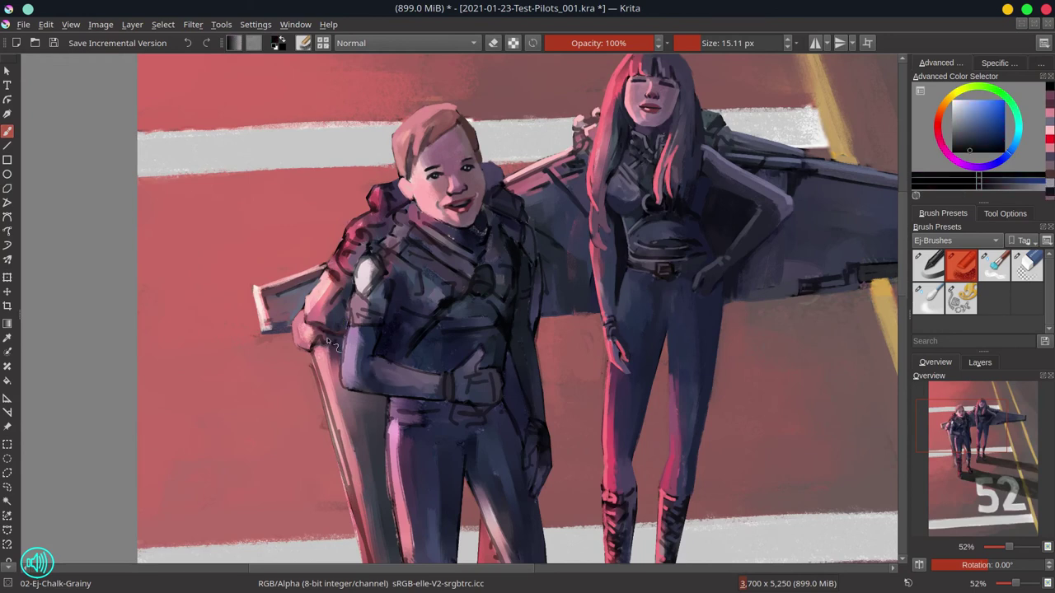
pyautogui.keyDown('ctrl'); pyautogui.click(334, 339); pyautogui.keyUp('ctrl')
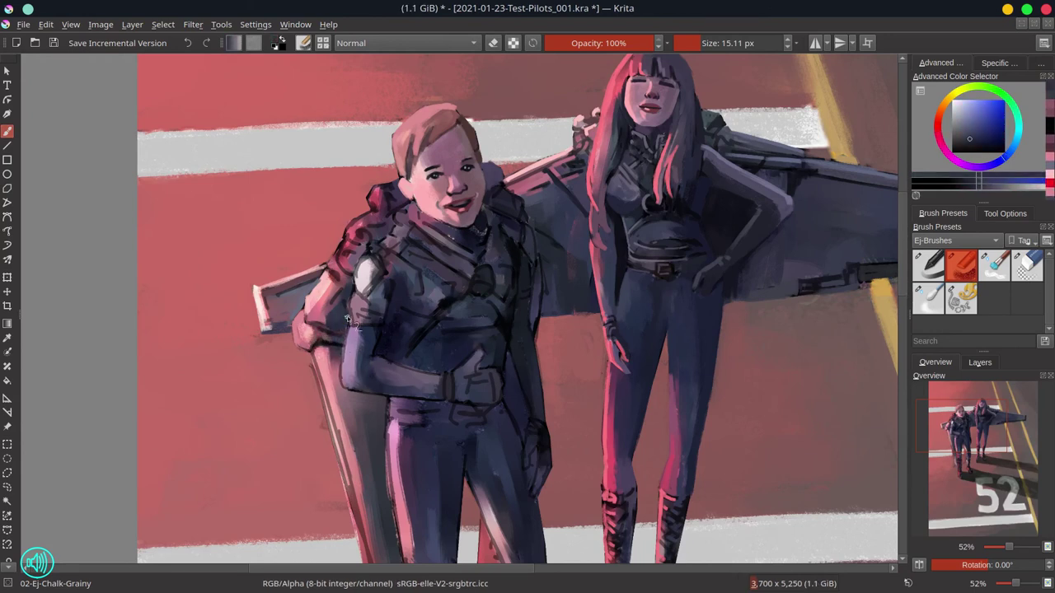
pyautogui.keyDown('ctrl'); pyautogui.click(311, 313); pyautogui.keyUp('ctrl')
pyautogui.keyDown('ctrl'); pyautogui.click(302, 285); pyautogui.keyUp('ctrl')
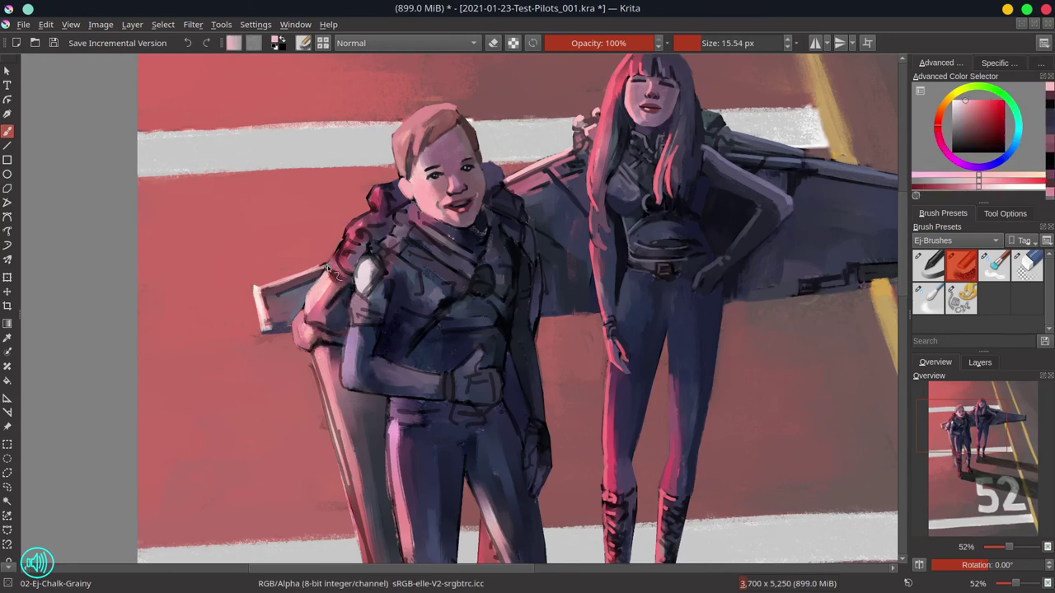
pyautogui.moveTo(358, 264); pyautogui.dragTo(345, 245)
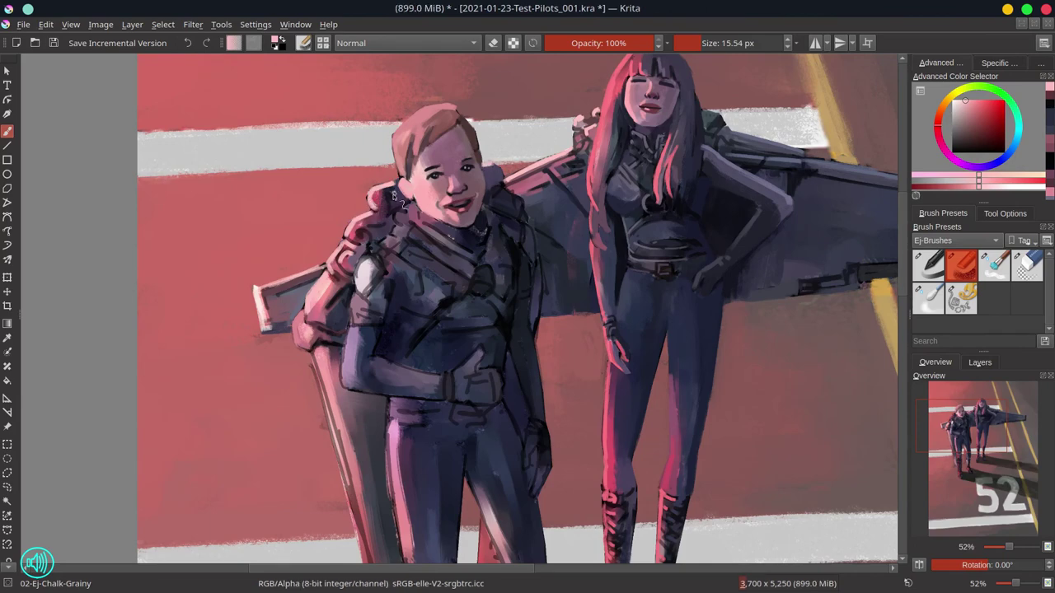
# - Sample pink, dark blue and violet tones from the jacket, shrinking the brush
pyautogui.keyDown('ctrl'); pyautogui.click(476, 263); pyautogui.keyUp('ctrl')
pyautogui.keyDown('ctrl'); pyautogui.click(402, 216); pyautogui.keyUp('ctrl')
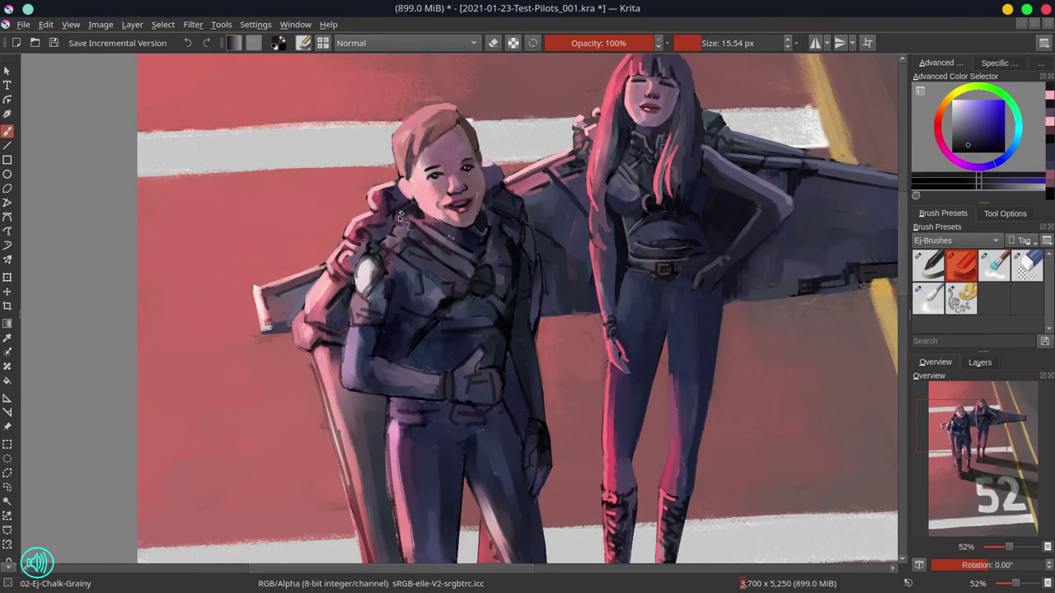
pyautogui.keyDown('ctrl'); pyautogui.click(367, 259); pyautogui.keyUp('ctrl')
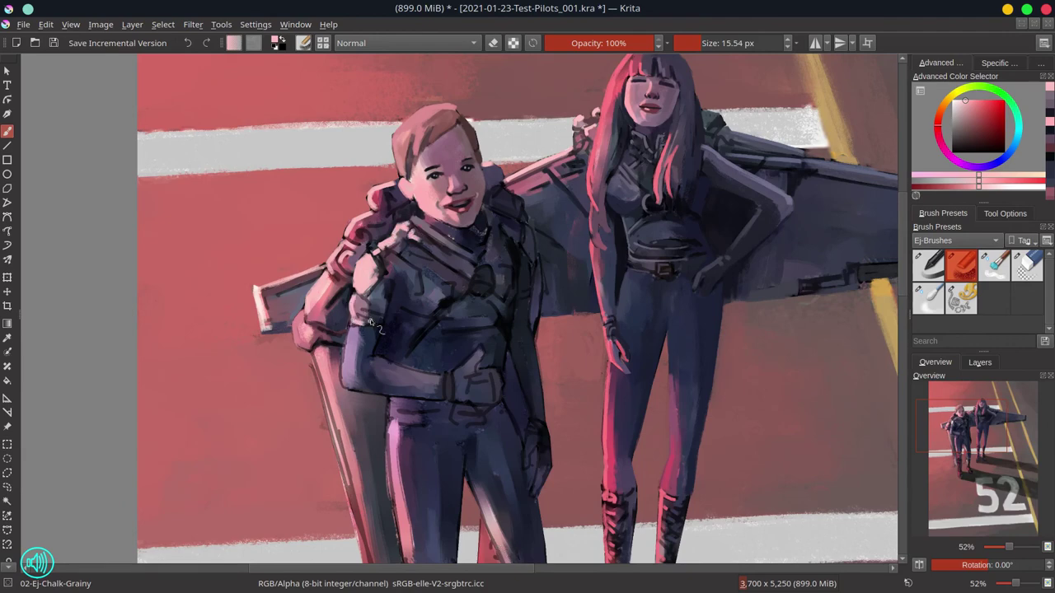
pyautogui.keyDown('ctrl'); pyautogui.click(400, 309); pyautogui.keyUp('ctrl')
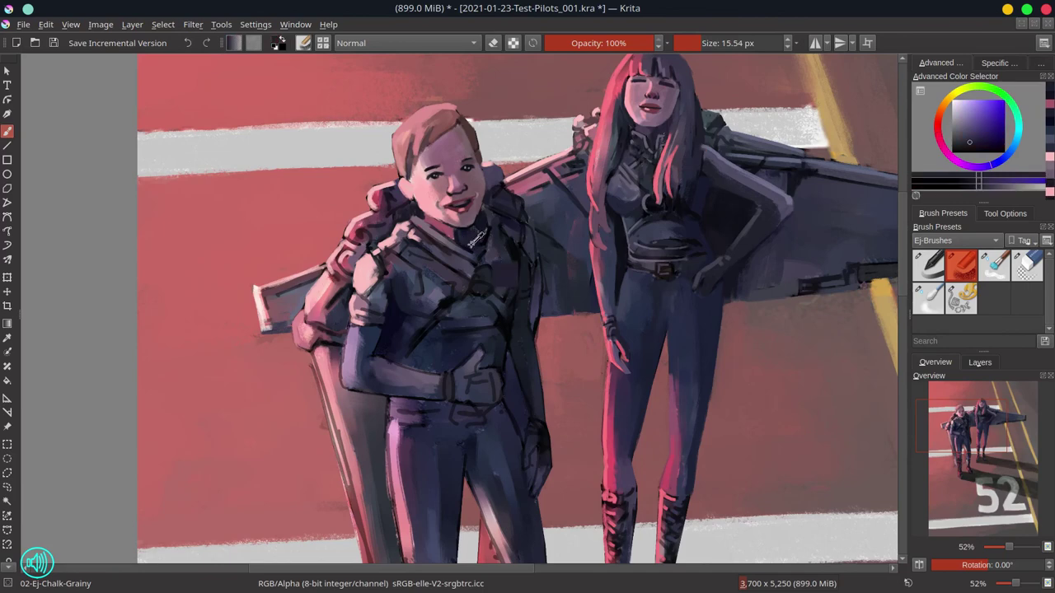
pyautogui.keyDown('ctrl'); pyautogui.click(480, 249); pyautogui.keyUp('ctrl')
pyautogui.keyDown('ctrl'); pyautogui.click(426, 250); pyautogui.keyUp('ctrl')
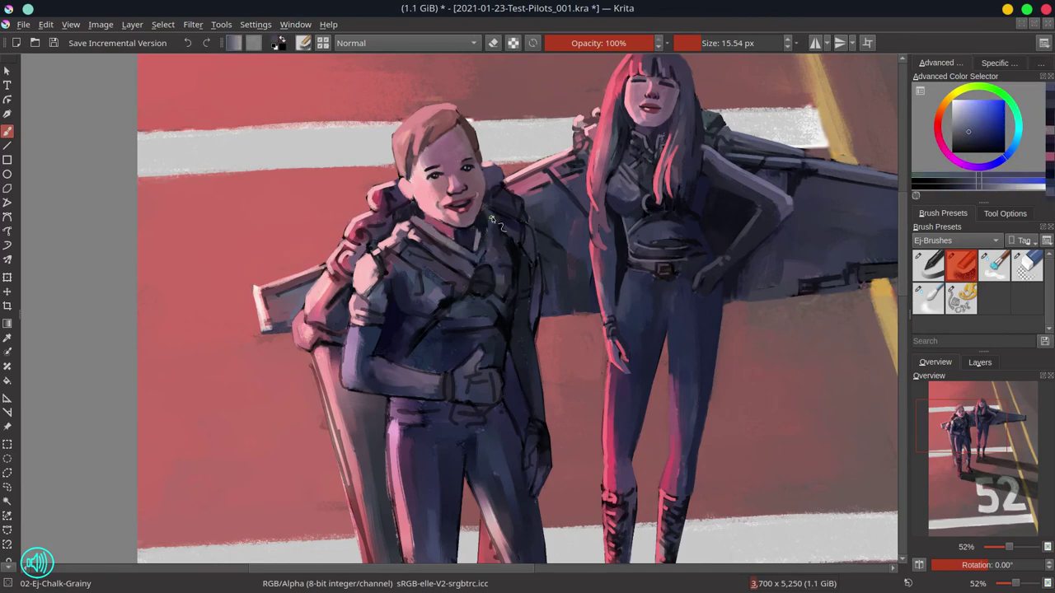
pyautogui.press('[')
pyautogui.keyDown('ctrl'); pyautogui.click(445, 254); pyautogui.keyUp('ctrl')
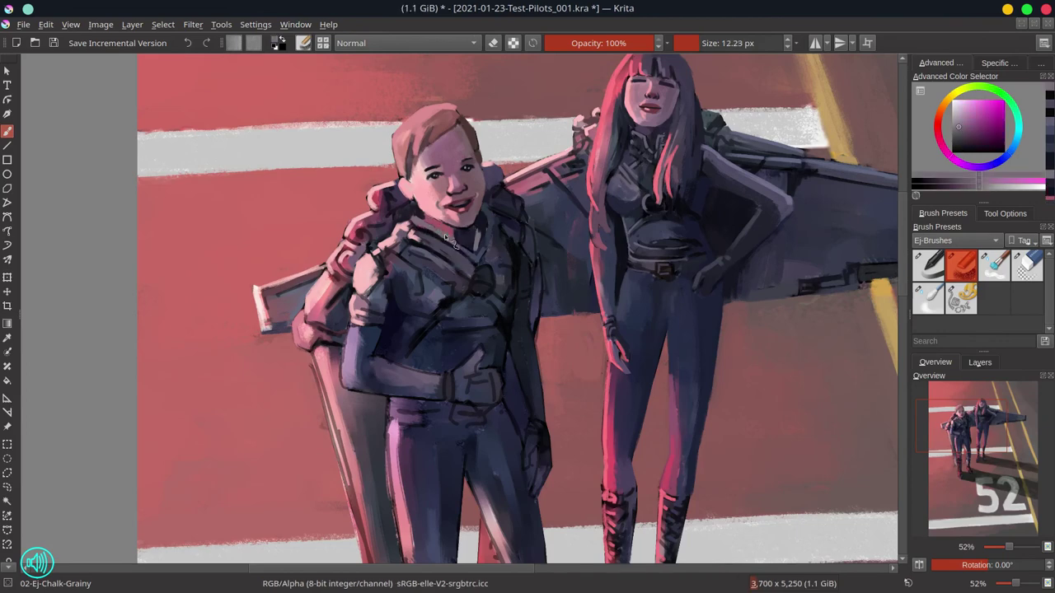
pyautogui.press('[')
pyautogui.keyDown('ctrl'); pyautogui.click(495, 280); pyautogui.keyUp('ctrl')
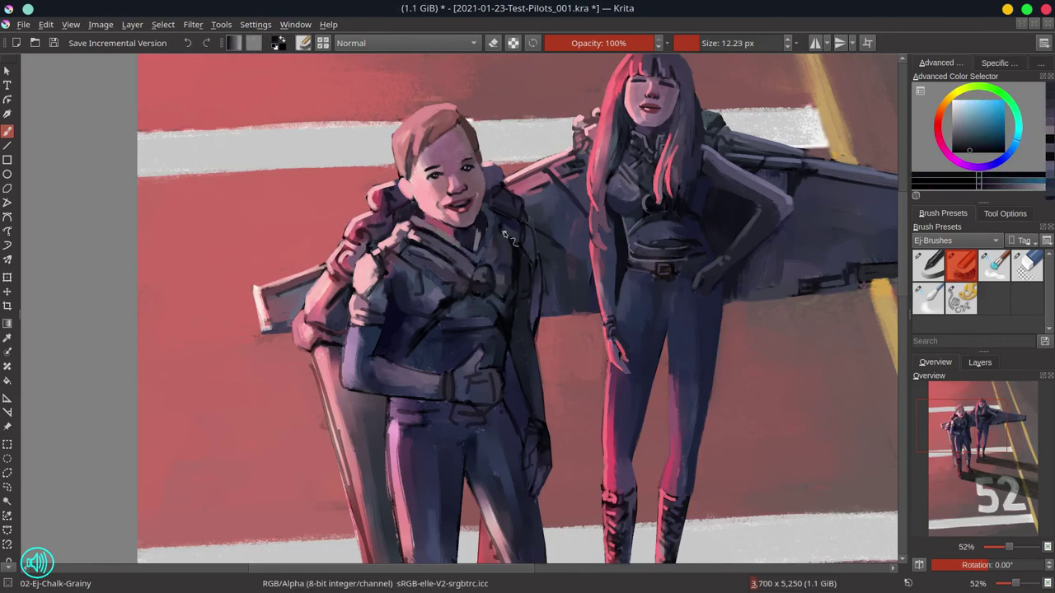
# - Sample more blue-grey and violet jacket colours while fine-tuning brush size
pyautogui.press(']')
pyautogui.press(']')
pyautogui.press(']')
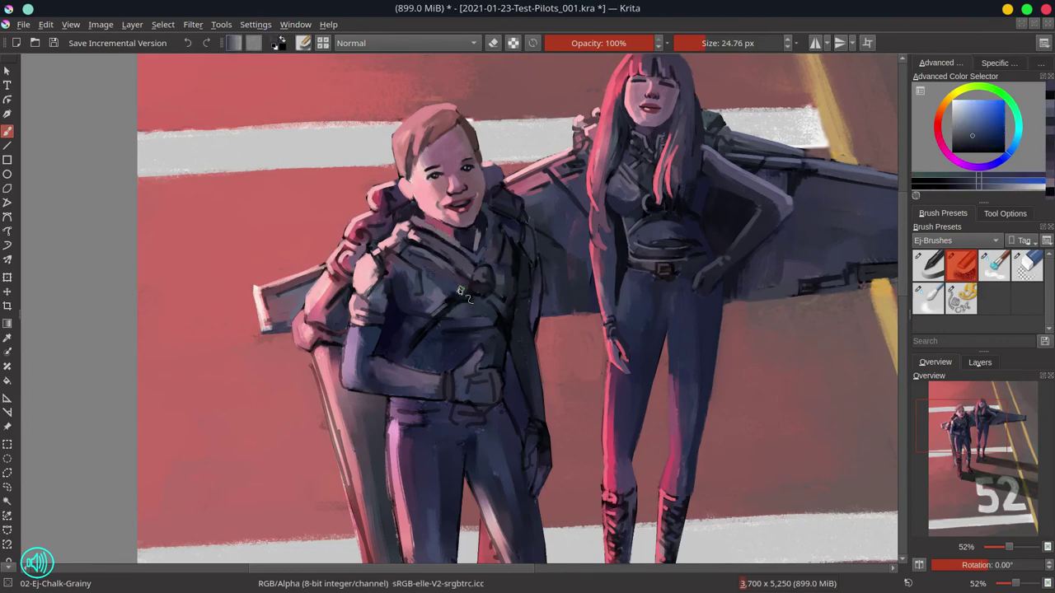
pyautogui.press('[')
pyautogui.press('[')
pyautogui.press('[')
pyautogui.keyDown('ctrl'); pyautogui.click(457, 324); pyautogui.keyUp('ctrl')
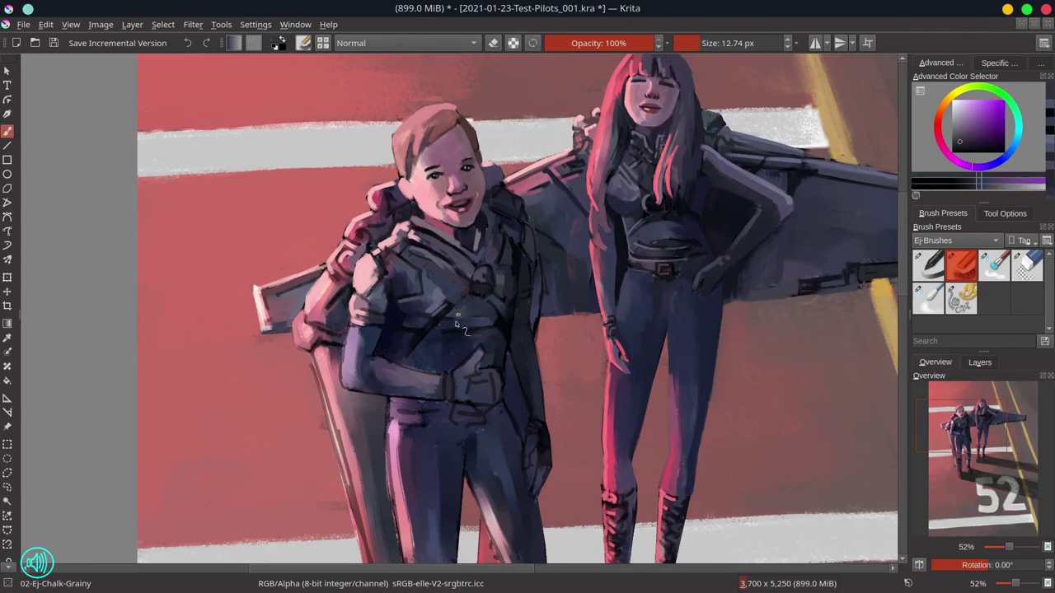
pyautogui.keyDown('ctrl'); pyautogui.click(451, 321); pyautogui.keyUp('ctrl')
pyautogui.press(']')
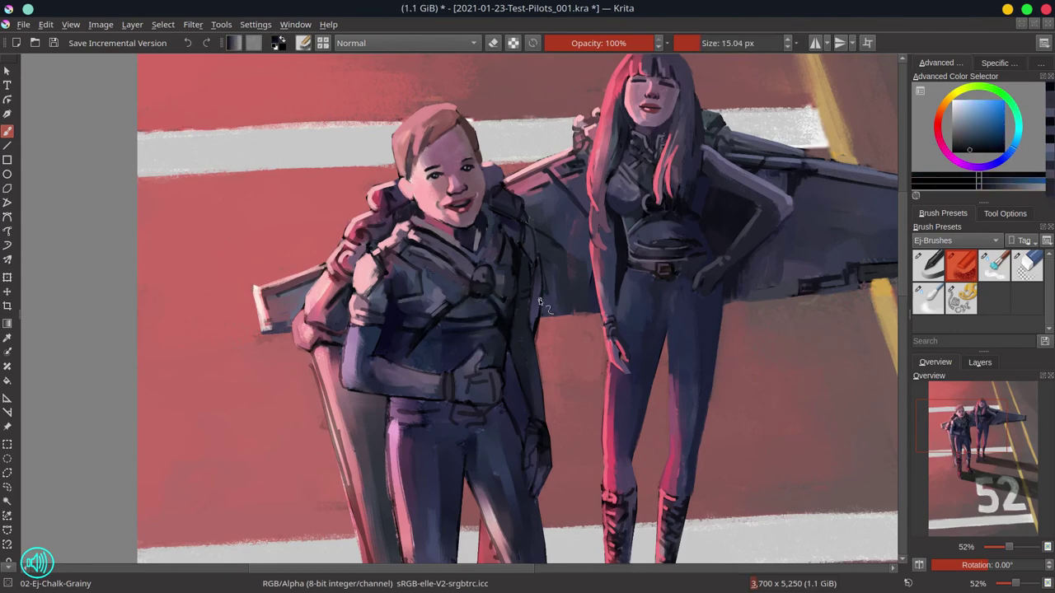
pyautogui.keyDown('ctrl'); pyautogui.click(494, 298); pyautogui.keyUp('ctrl')
pyautogui.keyDown('ctrl'); pyautogui.click(479, 288); pyautogui.keyUp('ctrl')
pyautogui.keyDown('ctrl'); pyautogui.click(530, 344); pyautogui.keyUp('ctrl')
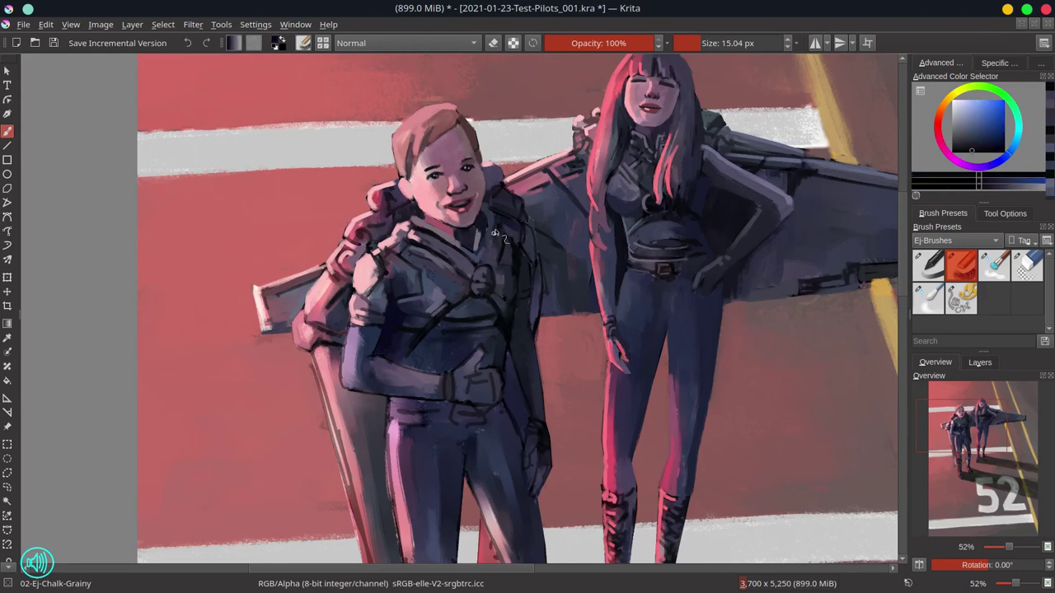
pyautogui.keyDown('ctrl'); pyautogui.click(536, 301); pyautogui.keyUp('ctrl')
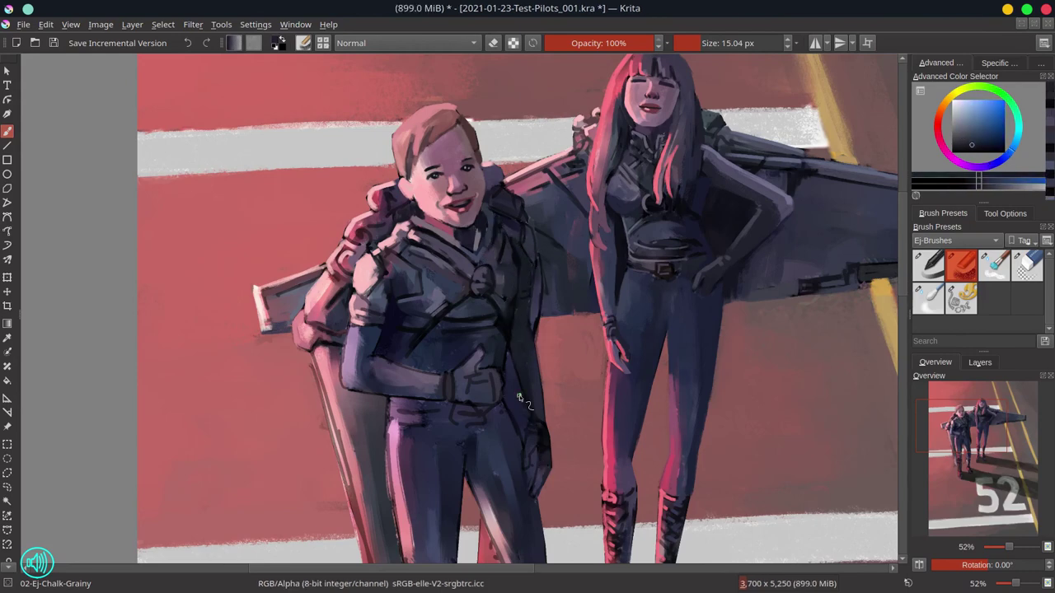
# - Paint a thin light blue-grey line along the jacket's right edge, then save
pyautogui.keyDown('ctrl'); pyautogui.click(494, 221); pyautogui.keyUp('ctrl')
pyautogui.press('[')
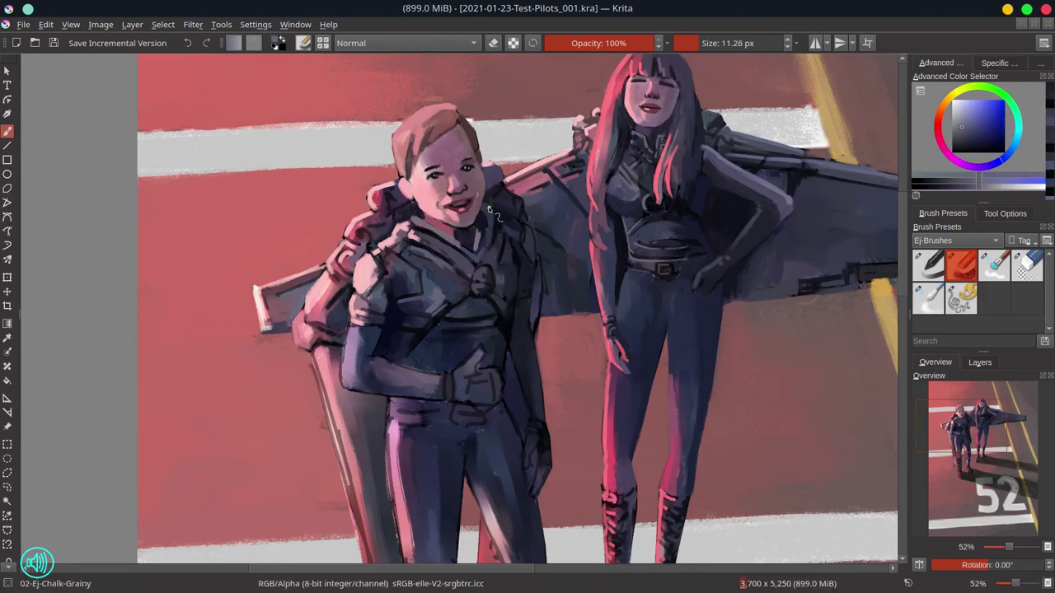
pyautogui.moveTo(527, 221); pyautogui.dragTo(536, 336)
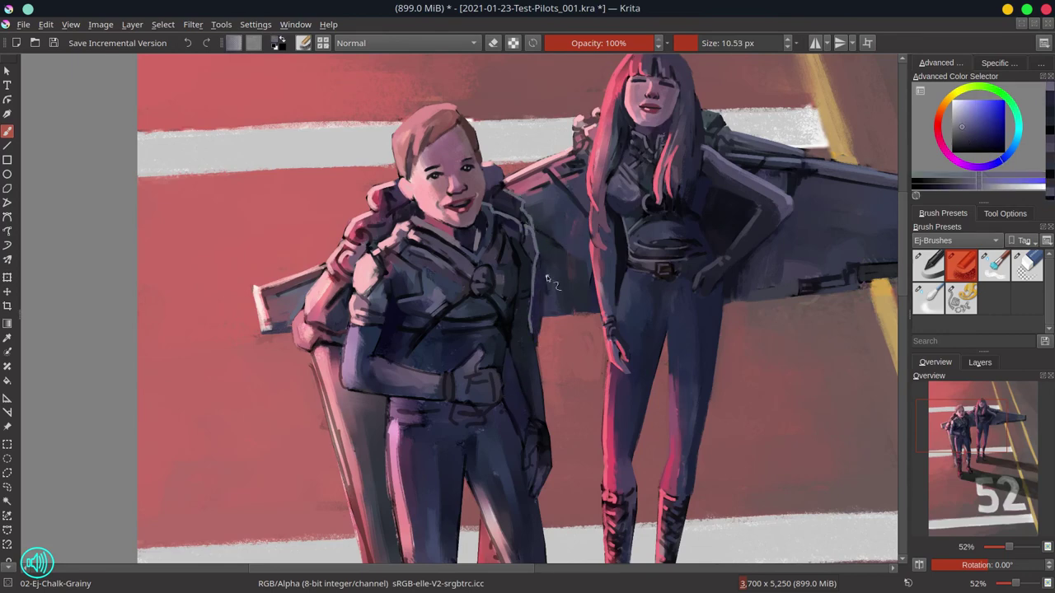
pyautogui.press(']')
pyautogui.keyDown('ctrl'); pyautogui.click(521, 344); pyautogui.keyUp('ctrl')
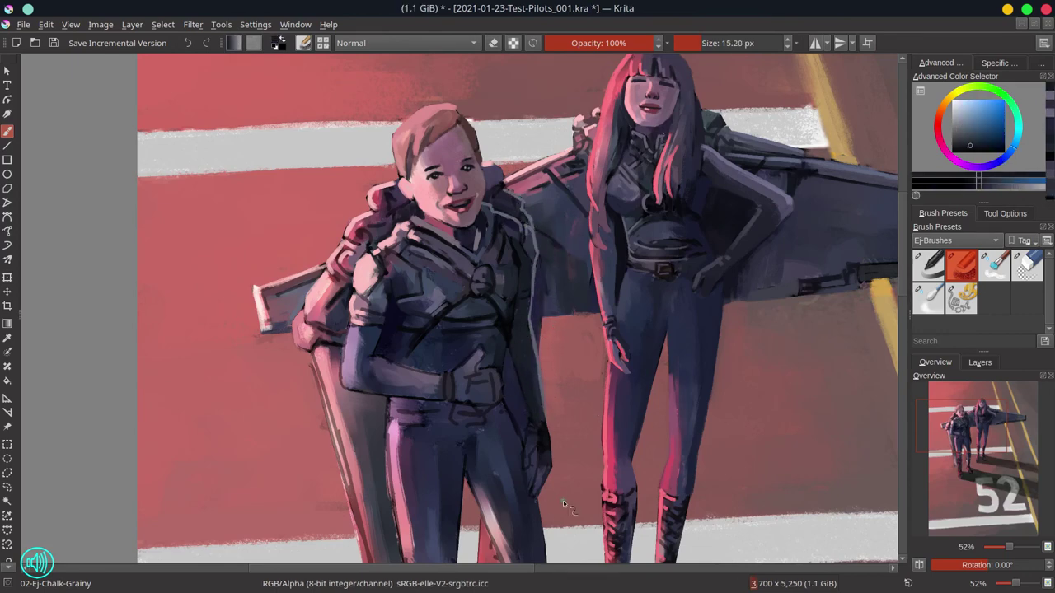
pyautogui.scroll(-6, 563, 500)
pyautogui.hotkey('ctrl', 's')
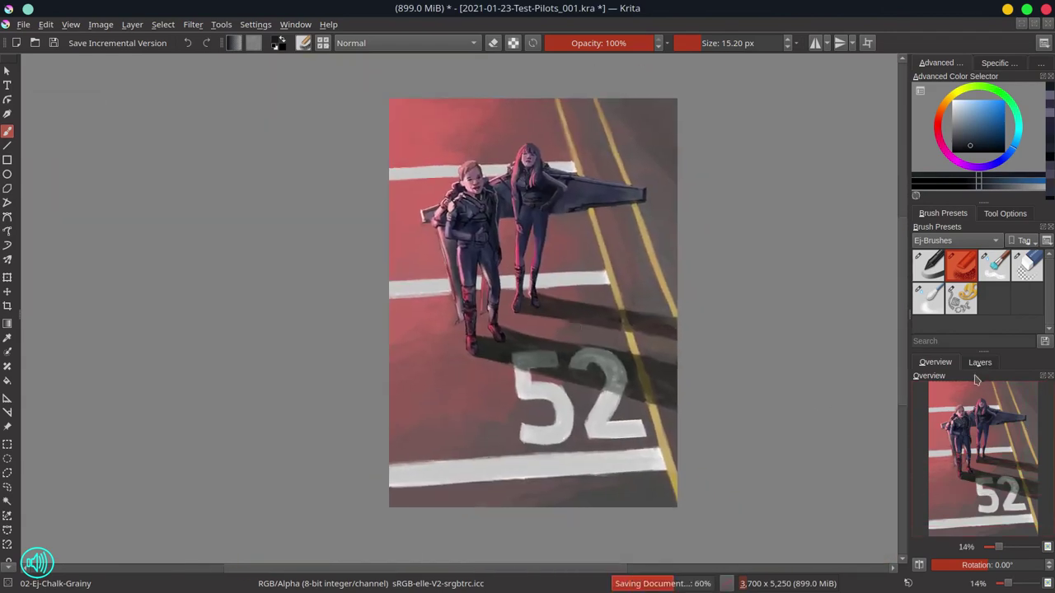
# - Mirror the view to check the composition, then flip it back to normal
pyautogui.click(919, 567)
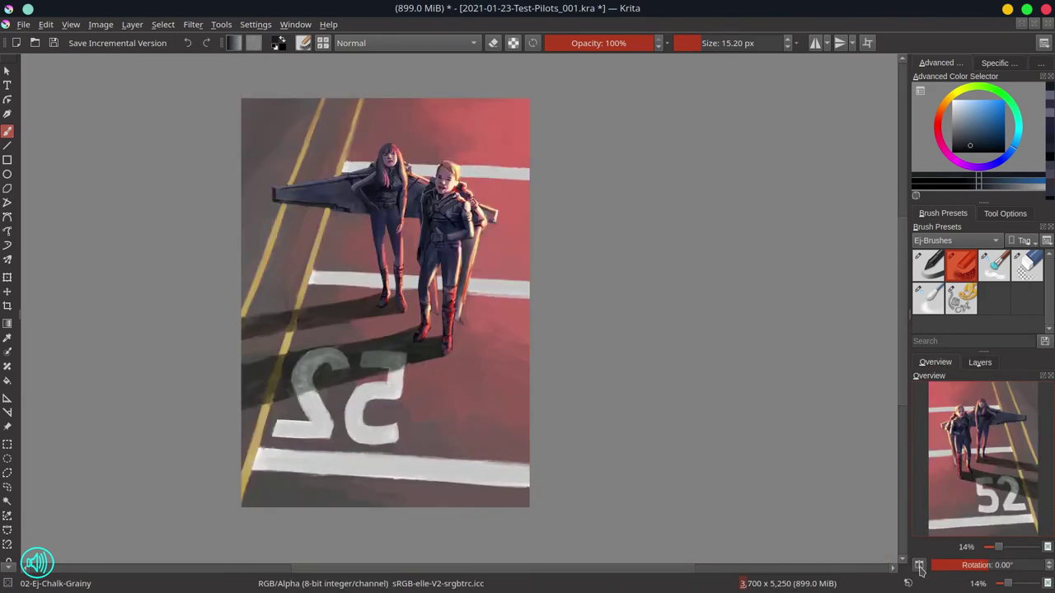
pyautogui.click(919, 566)
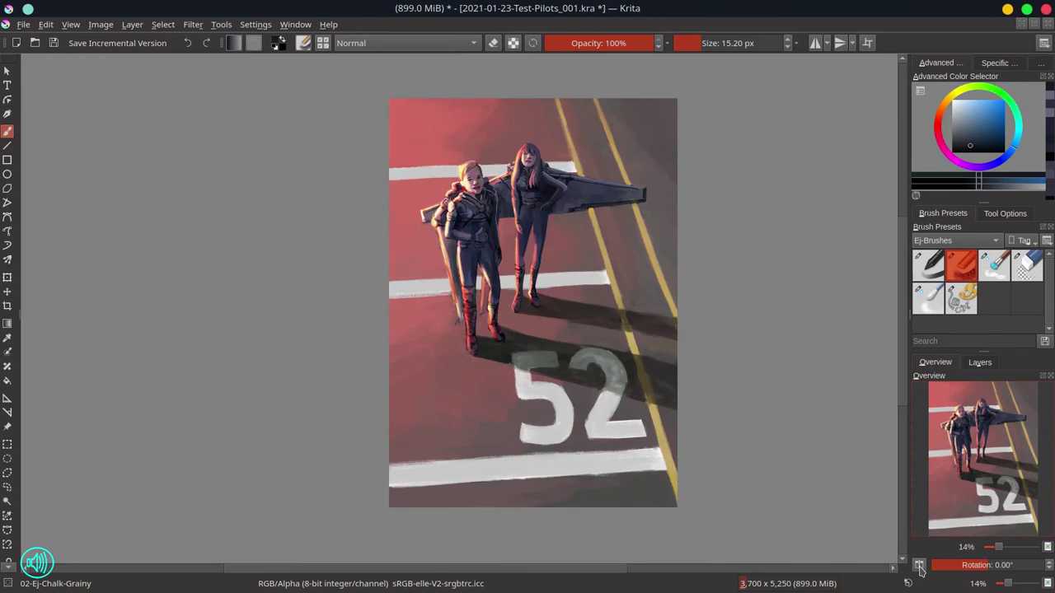
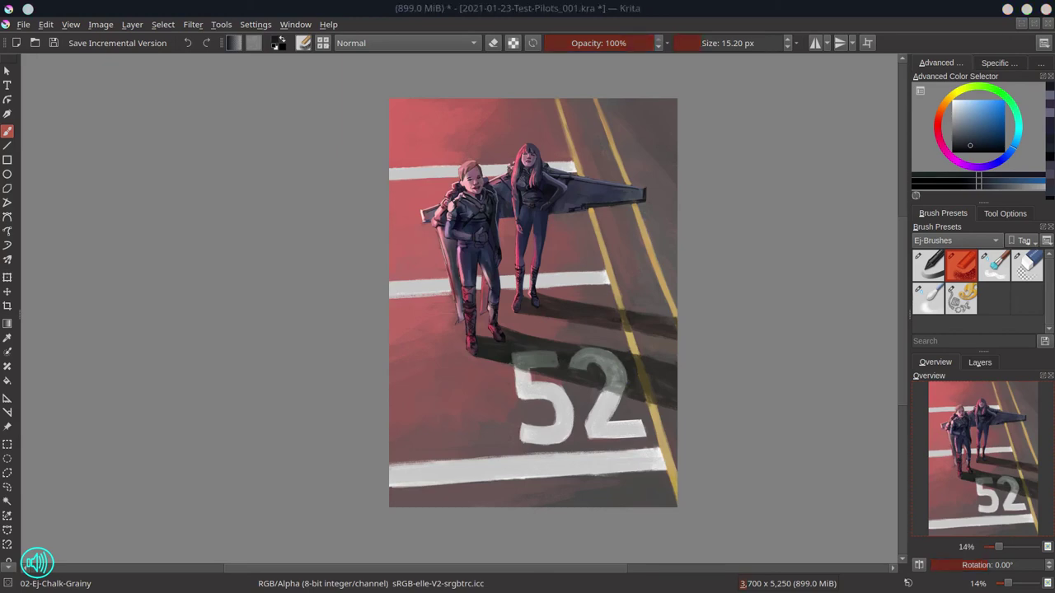
# - Toggle Paint Layer 12 in the Layers panel to compare the left pilot
pyautogui.click(980, 363)
pyautogui.click(918, 464)
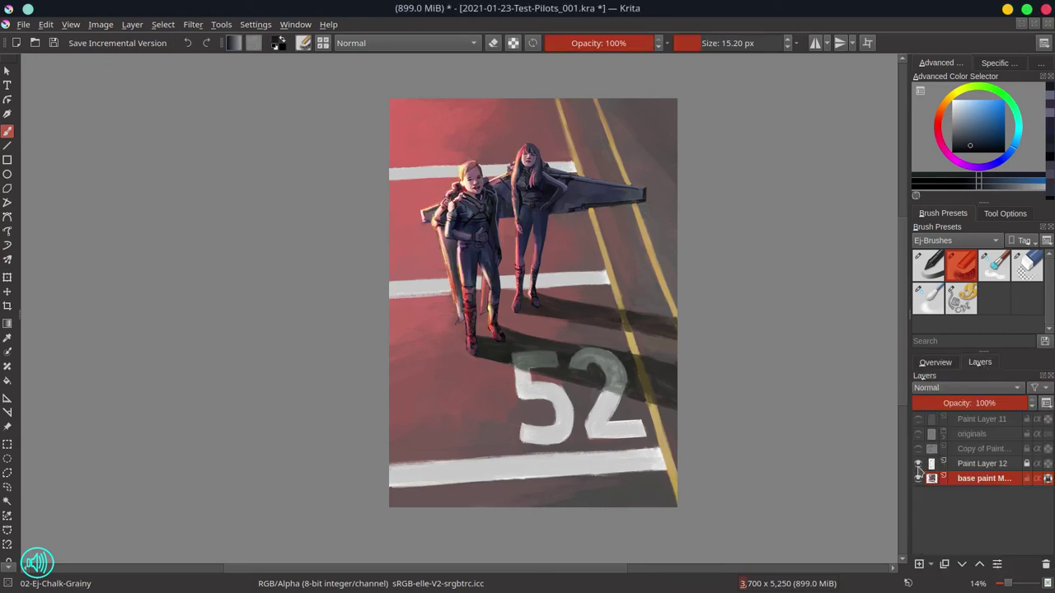
pyautogui.click(937, 362)
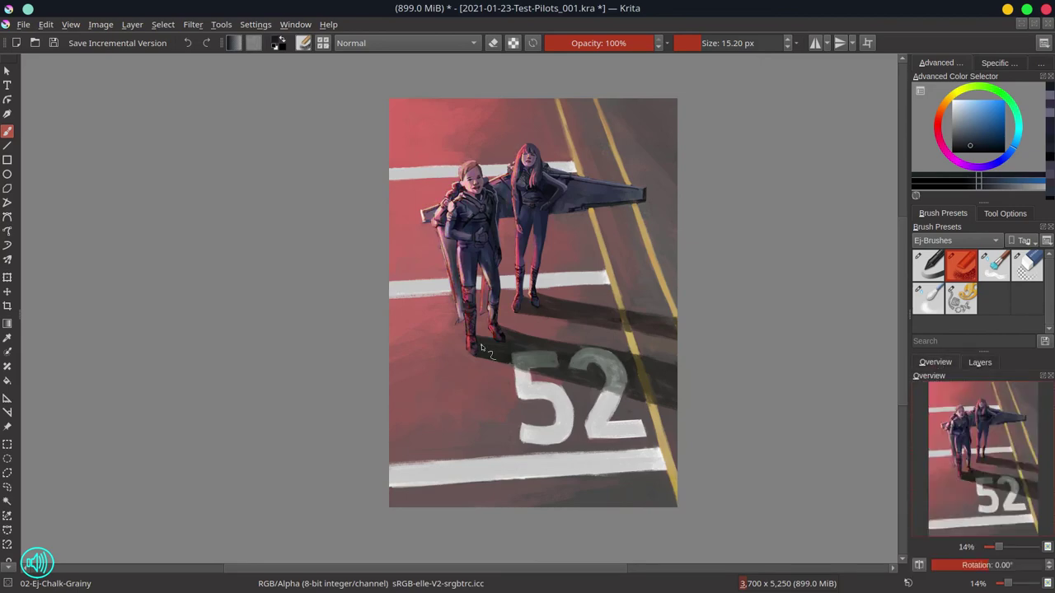
# - Zoom in and paint sampled light and dark strokes over the left pilot's torso and hand
pyautogui.scroll(5, 532, 188)
pyautogui.keyDown('ctrl'); pyautogui.click(434, 272); pyautogui.keyUp('ctrl')
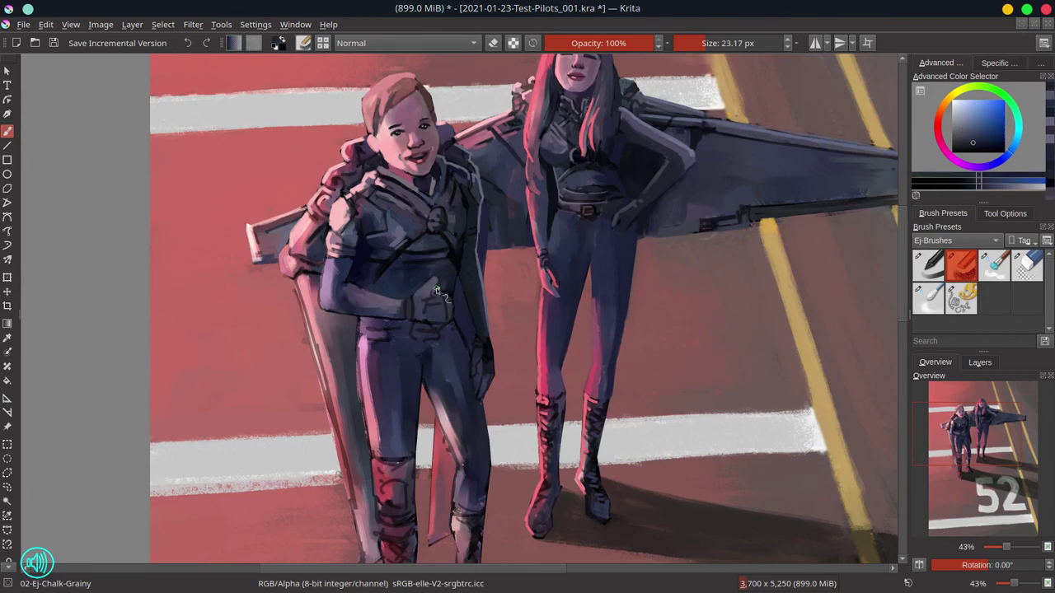
pyautogui.moveTo(452, 277)
pyautogui.mouseDown()
pyautogui.moveTo(435, 304)
pyautogui.moveTo(482, 336)
pyautogui.mouseUp()
pyautogui.keyDown('ctrl'); pyautogui.click(458, 288); pyautogui.keyUp('ctrl')
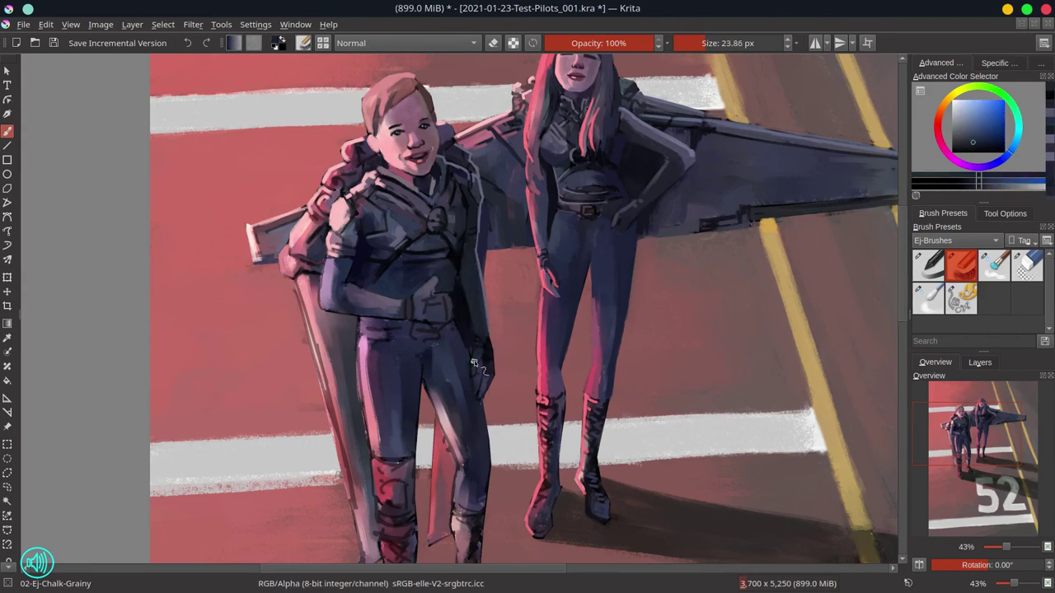
pyautogui.keyDown('ctrl'); pyautogui.click(486, 354); pyautogui.keyUp('ctrl')
pyautogui.press('[')
pyautogui.press('[')
pyautogui.press('[')
pyautogui.keyDown('ctrl'); pyautogui.click(493, 378); pyautogui.keyUp('ctrl')
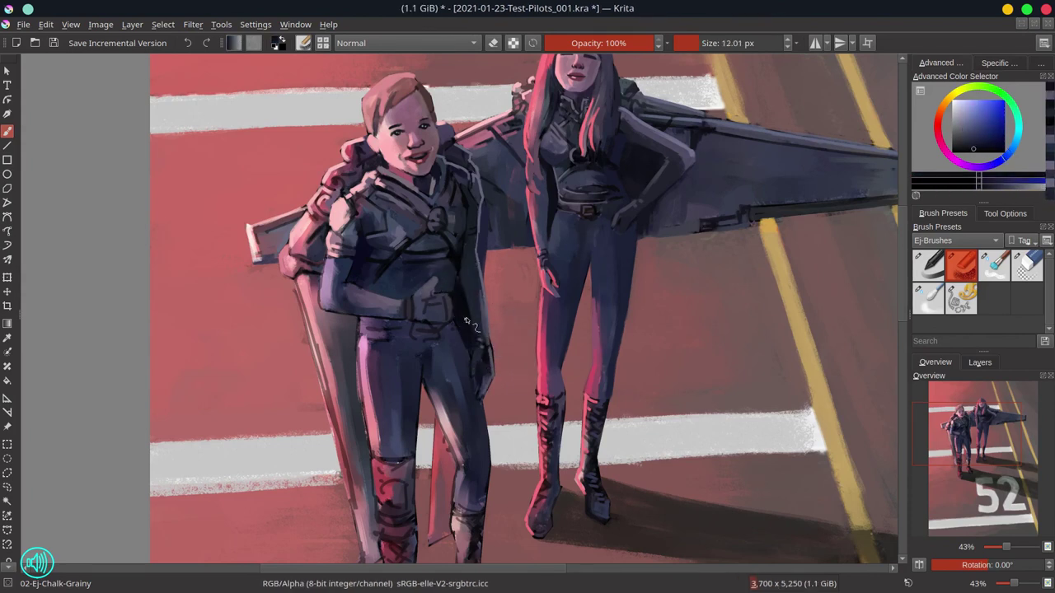
pyautogui.keyDown('ctrl'); pyautogui.click(472, 326); pyautogui.keyUp('ctrl')
pyautogui.keyDown('ctrl'); pyautogui.click(464, 359); pyautogui.keyUp('ctrl')
pyautogui.press(']')
pyautogui.press(']')
pyautogui.press(']')
pyautogui.keyDown('ctrl'); pyautogui.click(464, 359); pyautogui.keyUp('ctrl')
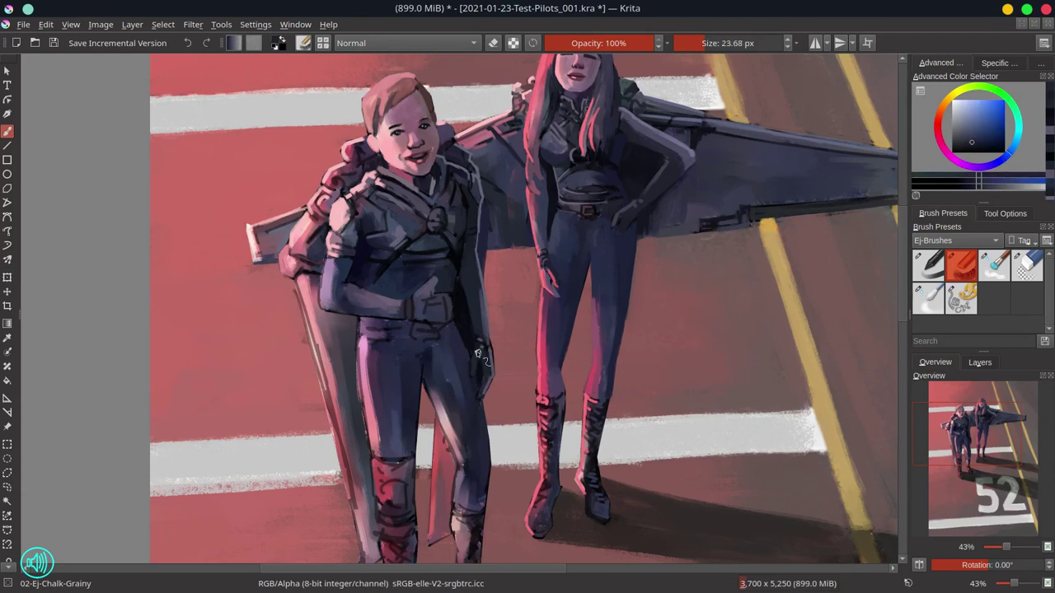
# - Repaint the left pilot's leg and add light pink strokes along the cape edge
pyautogui.moveTo(470, 371); pyautogui.dragTo(492, 466)
pyautogui.keyDown('ctrl'); pyautogui.click(484, 420); pyautogui.keyUp('ctrl')
pyautogui.keyDown('ctrl'); pyautogui.click(492, 466); pyautogui.keyUp('ctrl')
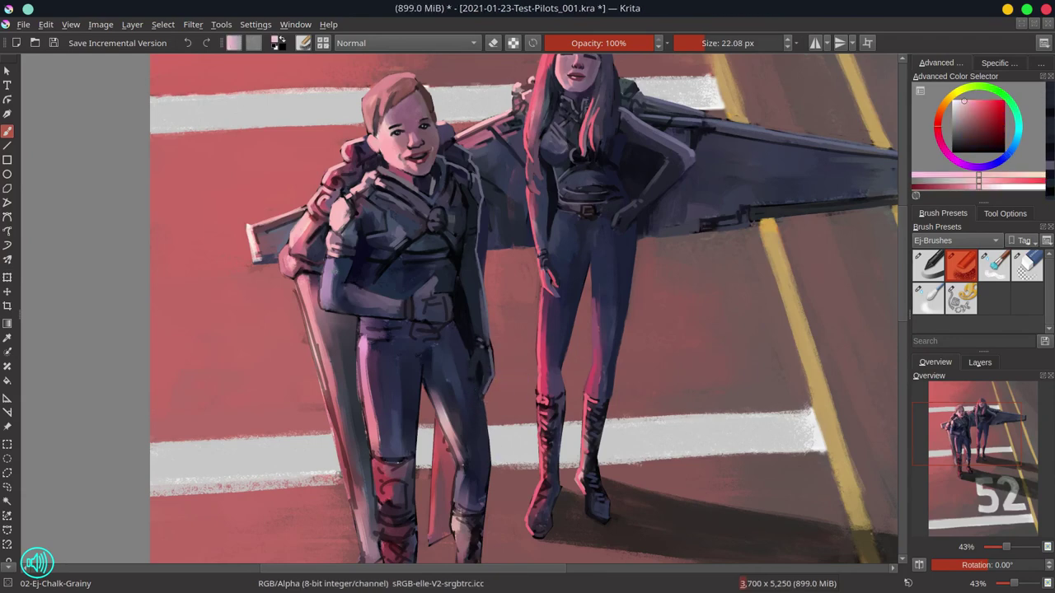
pyautogui.press('[')
pyautogui.moveTo(302, 302)
pyautogui.mouseDown()
pyautogui.moveTo(322, 239)
pyautogui.moveTo(304, 241)
pyautogui.moveTo(338, 350)
pyautogui.mouseUp()
pyautogui.moveTo(338, 349)
pyautogui.mouseDown()
pyautogui.moveTo(333, 292)
pyautogui.moveTo(356, 386)
pyautogui.mouseUp()
pyautogui.press(']')
pyautogui.press(']')
pyautogui.press(']')
pyautogui.press(']')
pyautogui.moveTo(297, 173); pyautogui.dragTo(359, 402)
# - Shade the belt area in dark purple and add a light stroke on the hand
pyautogui.keyDown('ctrl'); pyautogui.click(316, 173); pyautogui.keyUp('ctrl')
pyautogui.moveTo(325, 194); pyautogui.dragTo(366, 215)
pyautogui.press('[')
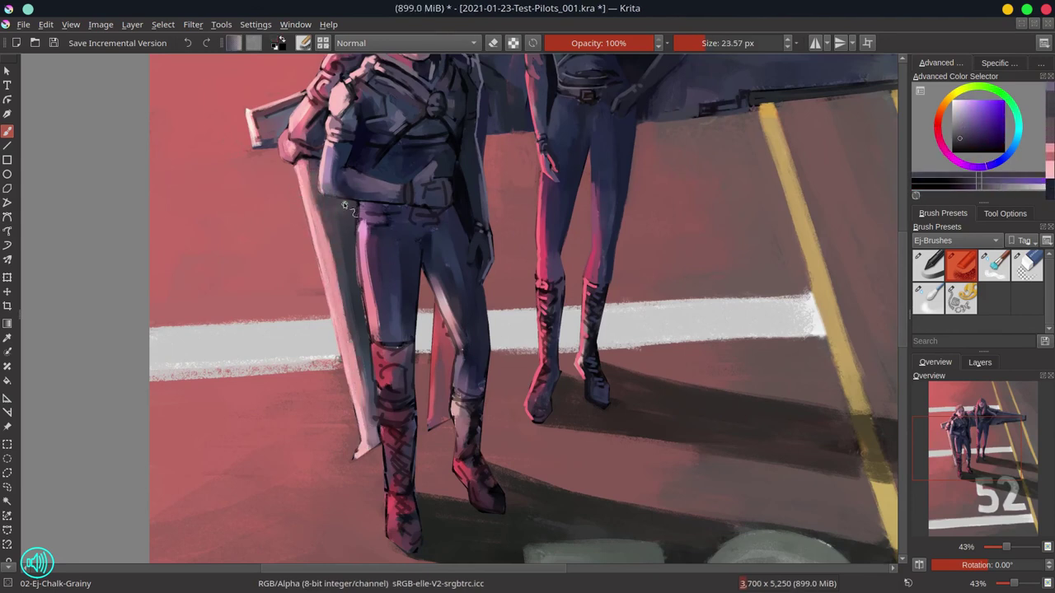
pyautogui.keyDown('ctrl'); pyautogui.click(351, 188); pyautogui.keyUp('ctrl')
pyautogui.press('[')
pyautogui.press('[')
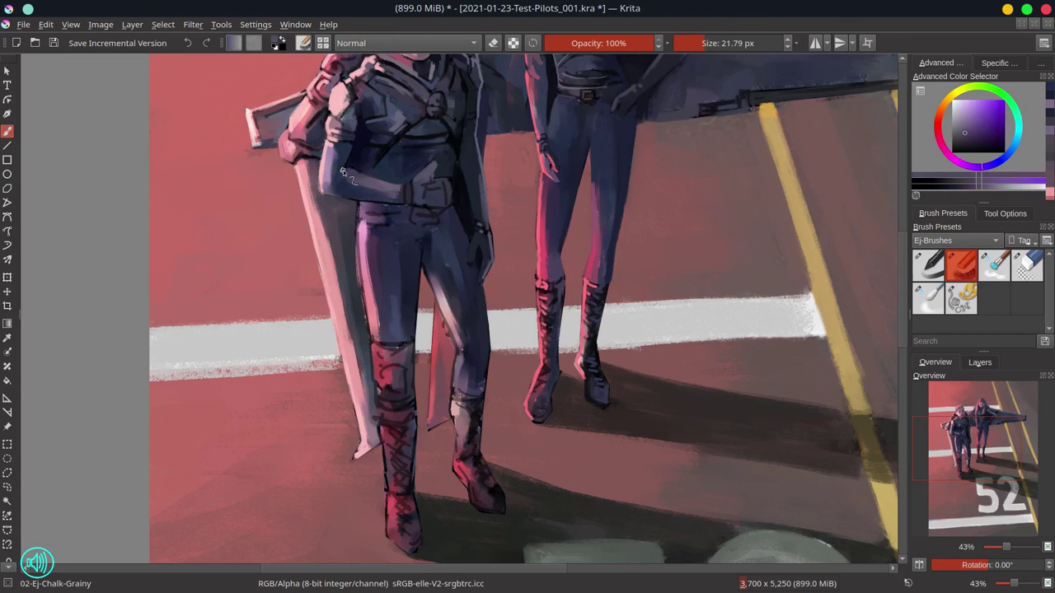
pyautogui.keyDown('ctrl'); pyautogui.click(416, 197); pyautogui.keyUp('ctrl')
pyautogui.moveTo(439, 182); pyautogui.dragTo(449, 190)
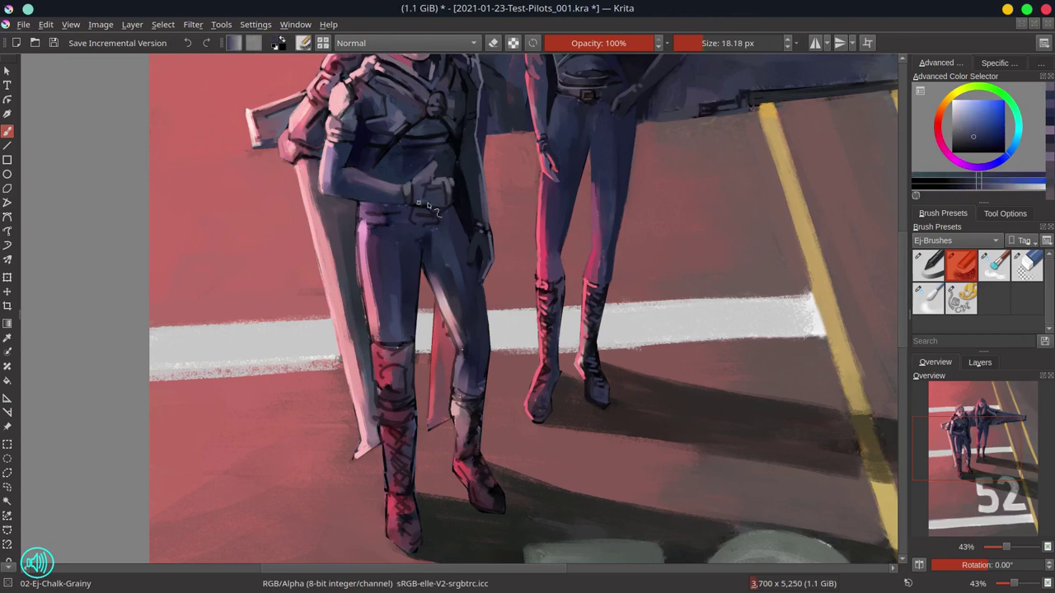
# - Paint pink rim light along the left and right edges of the left pilot's legs
pyautogui.keyDown('ctrl'); pyautogui.click(361, 248); pyautogui.keyUp('ctrl')
pyautogui.press('[')
pyautogui.moveTo(363, 322); pyautogui.dragTo(358, 259)
pyautogui.keyDown('ctrl'); pyautogui.click(380, 289); pyautogui.keyUp('ctrl')
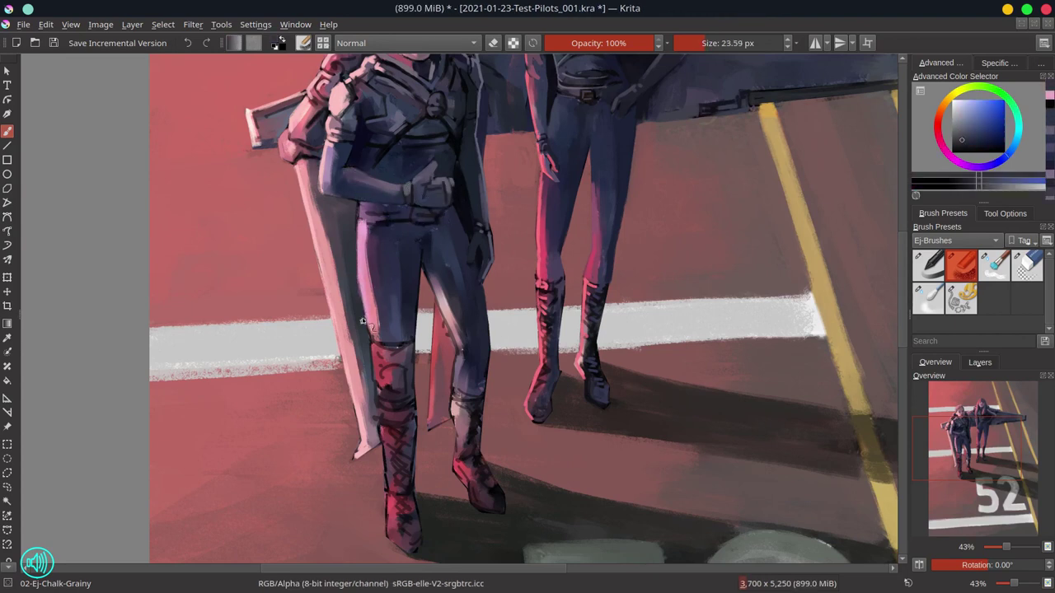
pyautogui.press(']')
pyautogui.press(']')
pyautogui.keyDown('ctrl'); pyautogui.click(412, 344); pyautogui.keyUp('ctrl')
pyautogui.press('[')
pyautogui.press('[')
pyautogui.moveTo(360, 232); pyautogui.dragTo(357, 205)
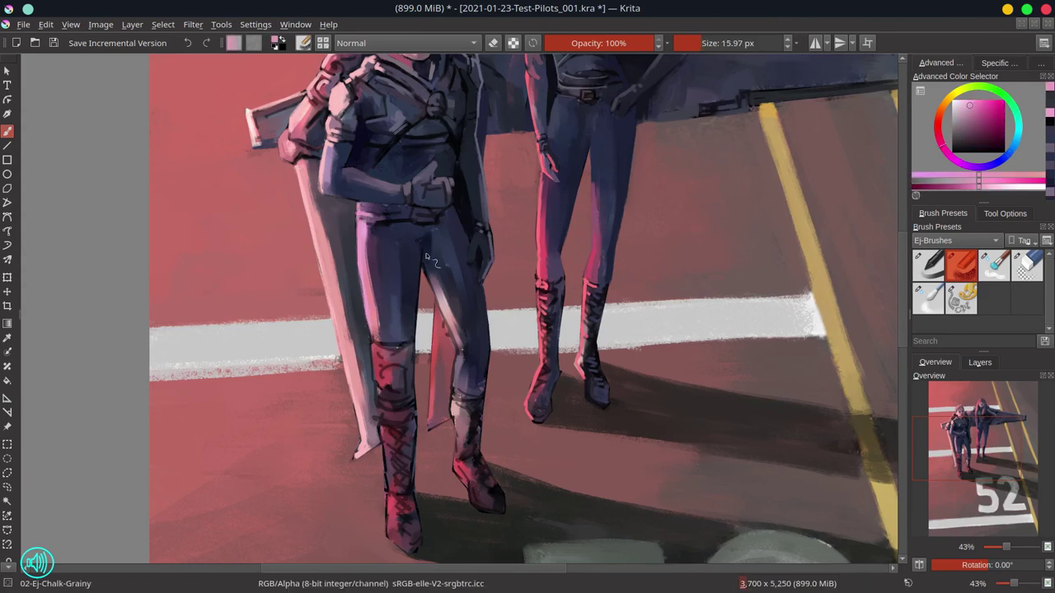
pyautogui.keyDown('ctrl'); pyautogui.click(427, 254); pyautogui.keyUp('ctrl')
pyautogui.moveTo(451, 280)
pyautogui.mouseDown()
pyautogui.moveTo(474, 317)
pyautogui.moveTo(476, 367)
pyautogui.mouseUp()
pyautogui.keyDown('ctrl'); pyautogui.click(434, 348); pyautogui.keyUp('ctrl')
pyautogui.press('[')
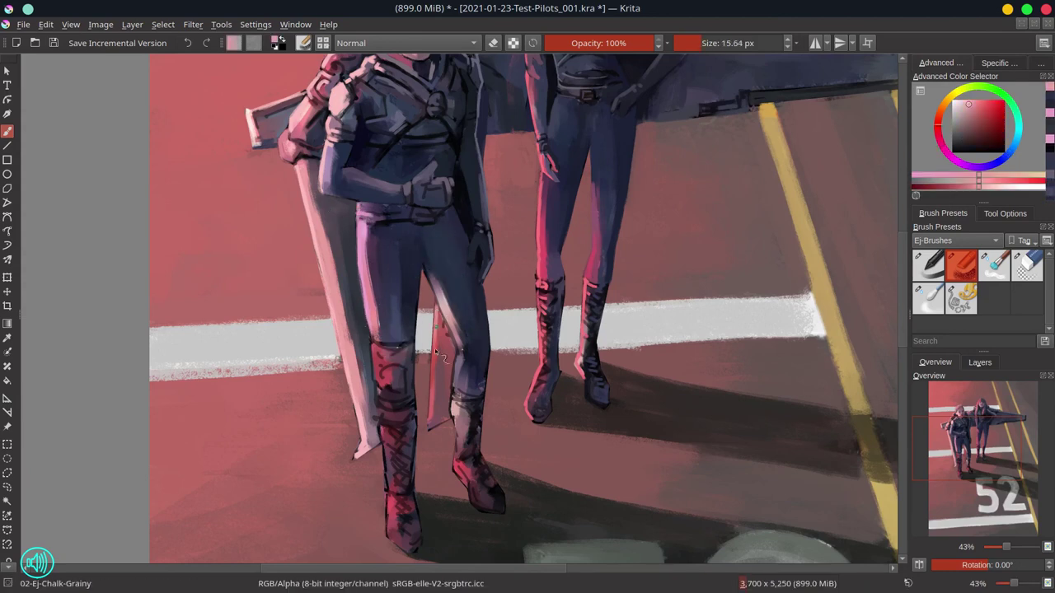
# - Darken the gap between the legs in dark blue and add pink rim light to both legs
pyautogui.keyDown('ctrl'); pyautogui.click(430, 430); pyautogui.keyUp('ctrl')
pyautogui.keyDown('ctrl'); pyautogui.click(378, 322); pyautogui.keyUp('ctrl')
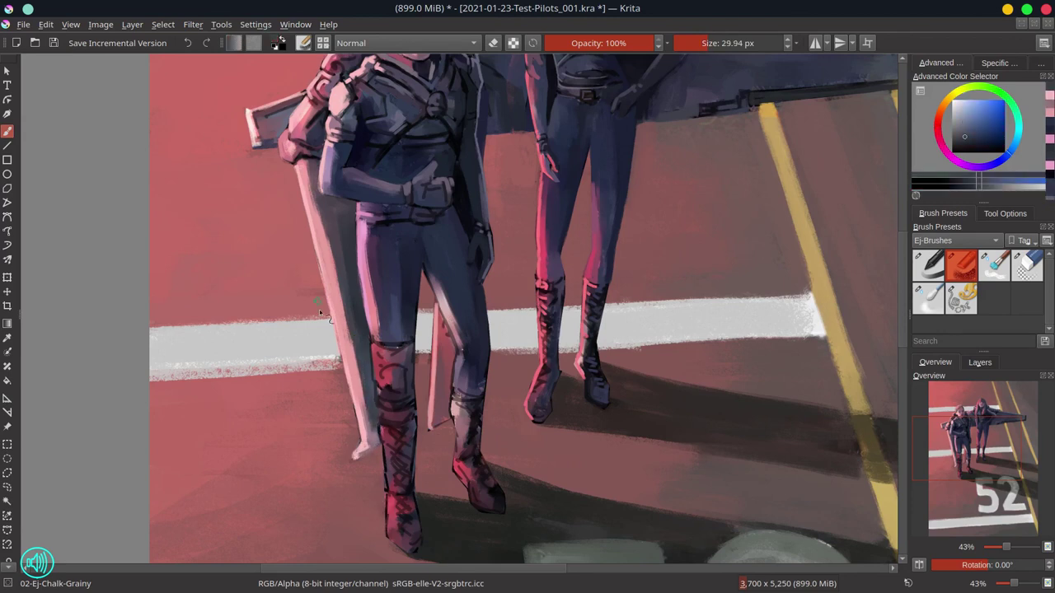
pyautogui.press(']')
pyautogui.press(']')
pyautogui.press(']')
pyautogui.press(']')
pyautogui.moveTo(450, 346); pyautogui.dragTo(444, 416)
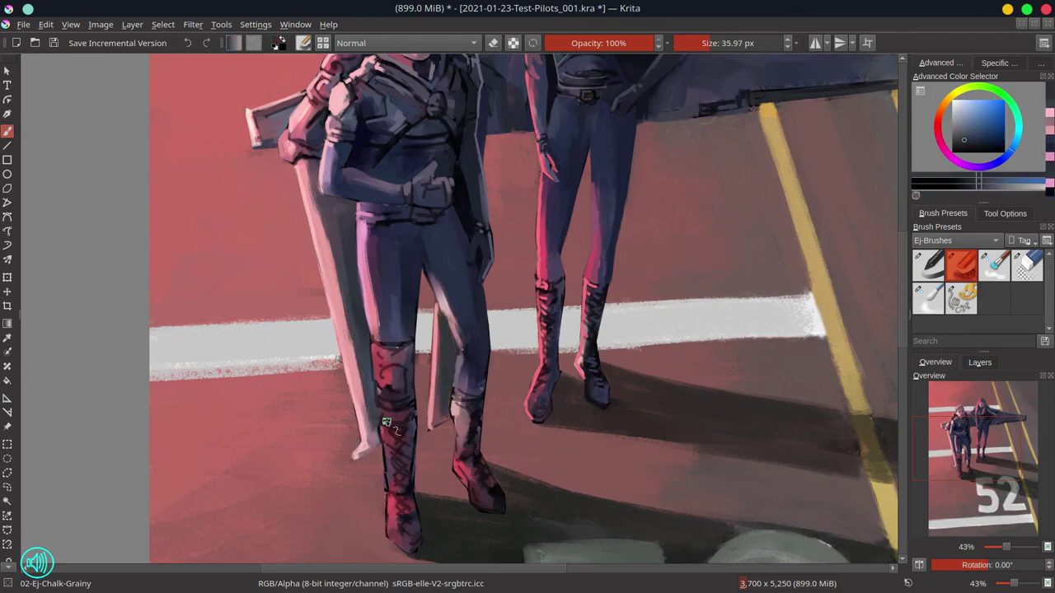
pyautogui.keyDown('ctrl'); pyautogui.click(384, 334); pyautogui.keyUp('ctrl')
pyautogui.press(']')
pyautogui.keyDown('ctrl'); pyautogui.click(384, 334); pyautogui.keyUp('ctrl')
pyautogui.press('[')
pyautogui.press('[')
pyautogui.press('[')
pyautogui.press('[')
pyautogui.moveTo(365, 235); pyautogui.dragTo(361, 301)
pyautogui.moveTo(427, 272); pyautogui.dragTo(468, 399)
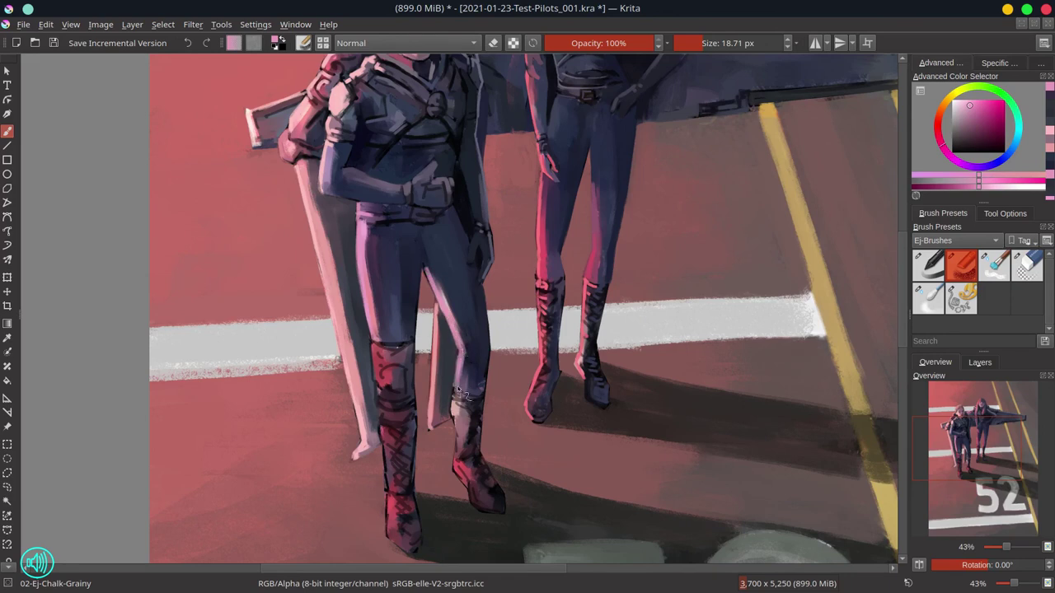
# - Paint red and pink detail strokes on the left pilot's boots
pyautogui.keyDown('ctrl'); pyautogui.click(379, 349); pyautogui.keyUp('ctrl')
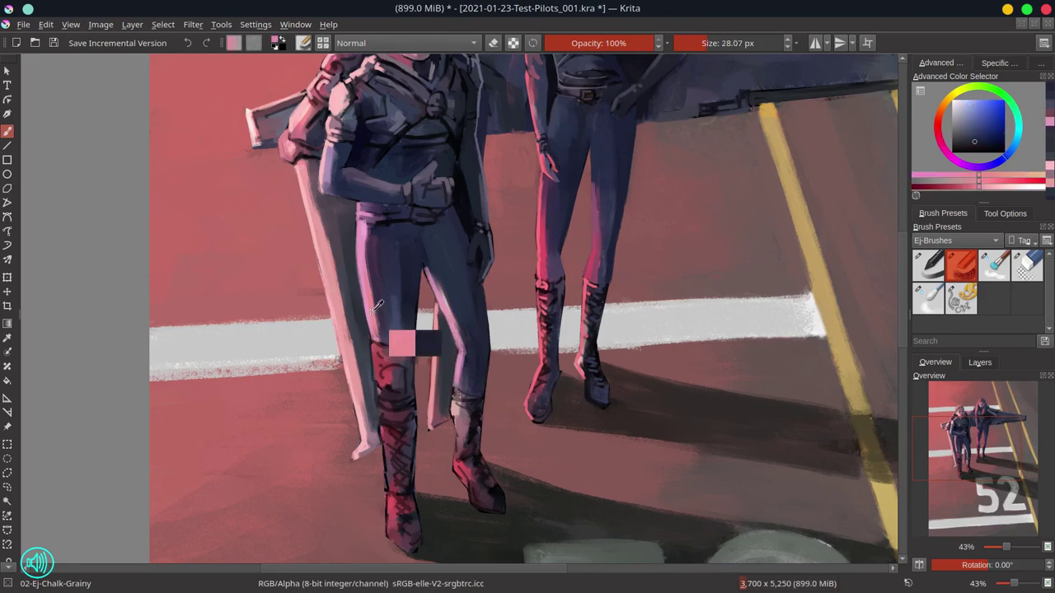
pyautogui.press(']')
pyautogui.keyDown('ctrl'); pyautogui.click(375, 349); pyautogui.keyUp('ctrl')
pyautogui.moveTo(404, 340); pyautogui.dragTo(428, 379)
pyautogui.keyDown('ctrl'); pyautogui.click(387, 371); pyautogui.keyUp('ctrl')
pyautogui.press('[')
pyautogui.press('[')
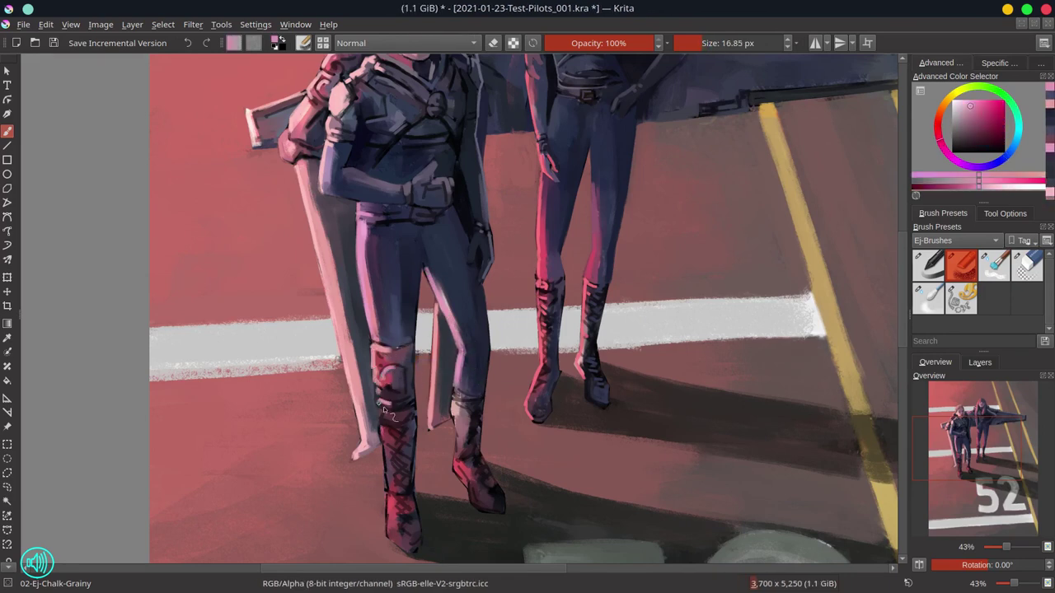
pyautogui.moveTo(468, 407); pyautogui.dragTo(460, 398)
# - Darken the leg edge with boot-shadow blue-purple and touch up pink near the runway, then zoom out
pyautogui.keyDown('ctrl'); pyautogui.click(486, 498); pyautogui.keyUp('ctrl')
pyautogui.moveTo(455, 470)
pyautogui.mouseDown()
pyautogui.moveTo(455, 416)
pyautogui.moveTo(472, 407)
pyautogui.moveTo(455, 398)
pyautogui.mouseUp()
pyautogui.keyDown('ctrl'); pyautogui.click(473, 387); pyautogui.keyUp('ctrl')
pyautogui.press('[')
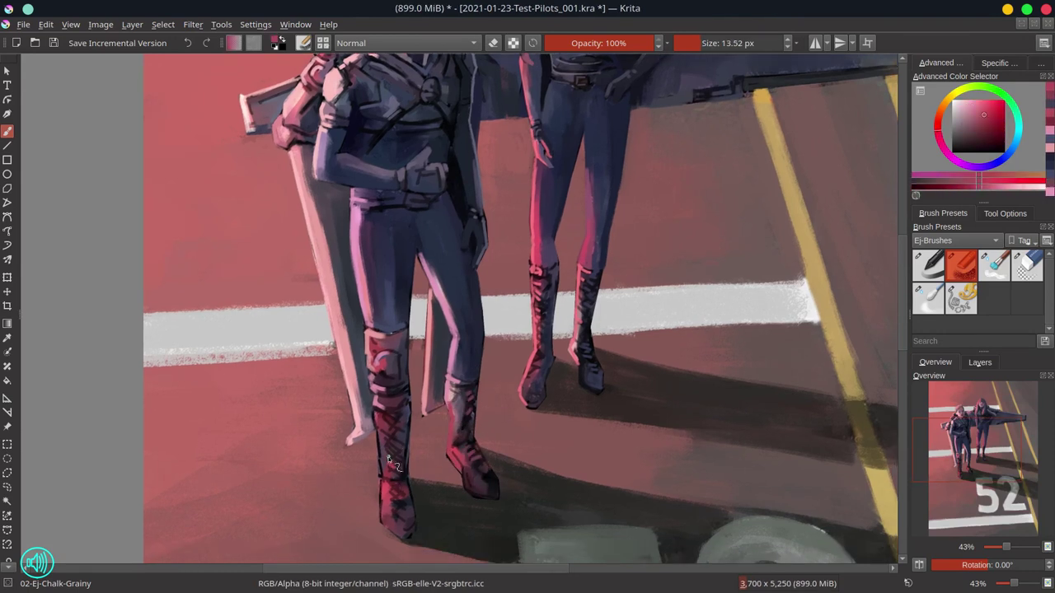
pyautogui.keyDown('ctrl'); pyautogui.click(381, 437); pyautogui.keyUp('ctrl')
pyautogui.press(']')
pyautogui.press(']')
pyautogui.press(']')
pyautogui.moveTo(388, 445); pyautogui.dragTo(389, 409)
pyautogui.keyDown('ctrl'); pyautogui.click(426, 318); pyautogui.keyUp('ctrl')
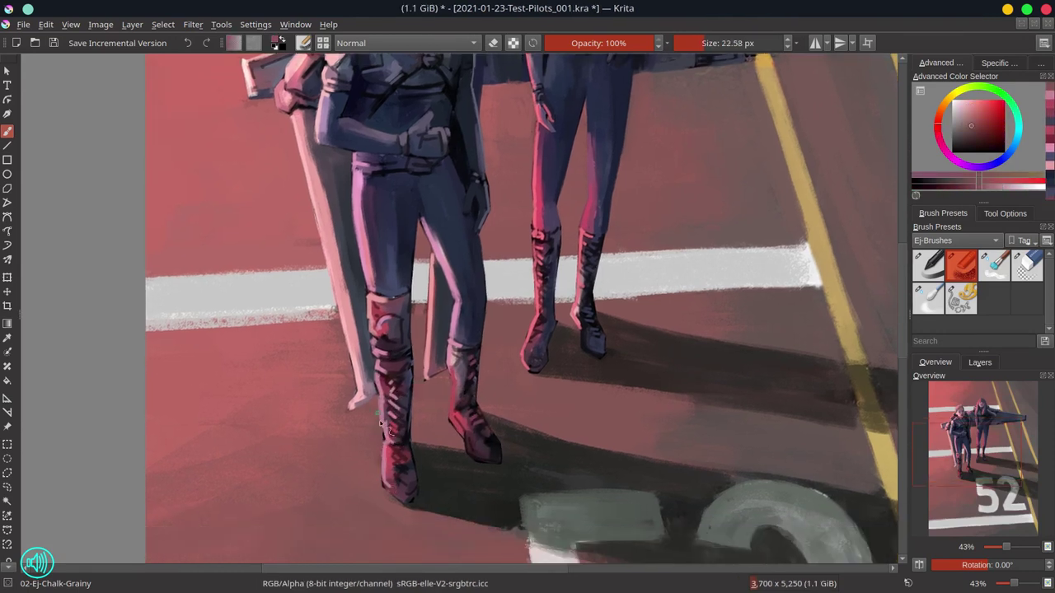
pyautogui.scroll(-6, 426, 318)
# - Save with Ctrl+S, then check the layer stack and the Overview thumbnail
pyautogui.hotkey('ctrl', 's')
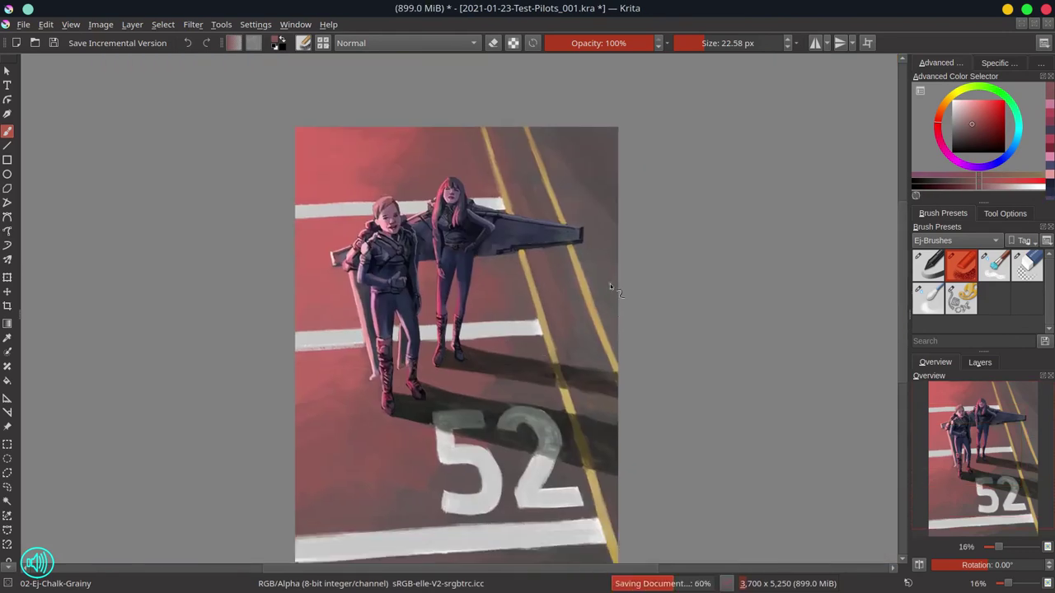
pyautogui.click(980, 361)
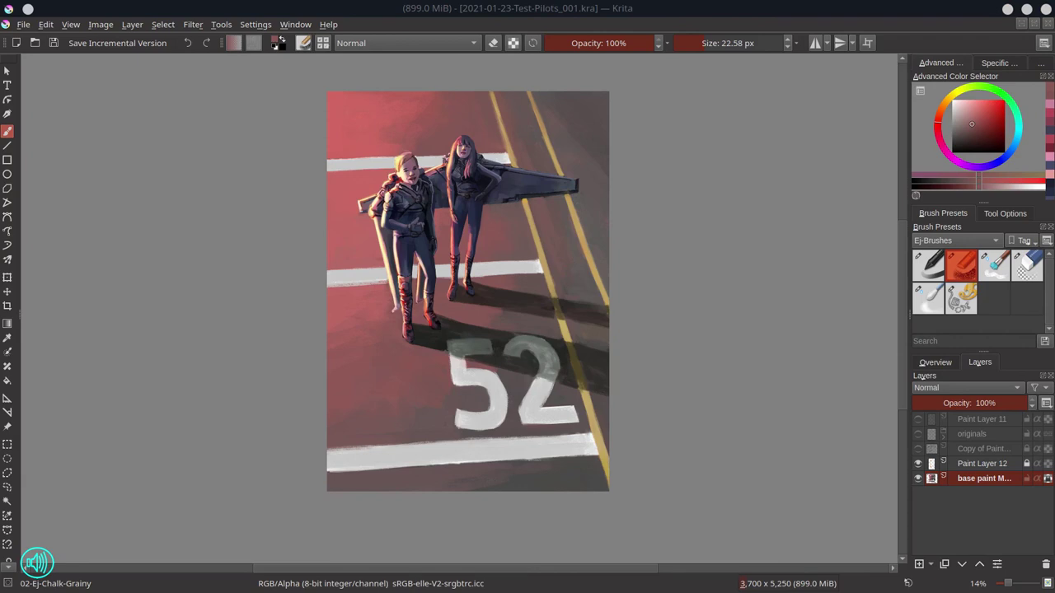
pyautogui.click(946, 366)
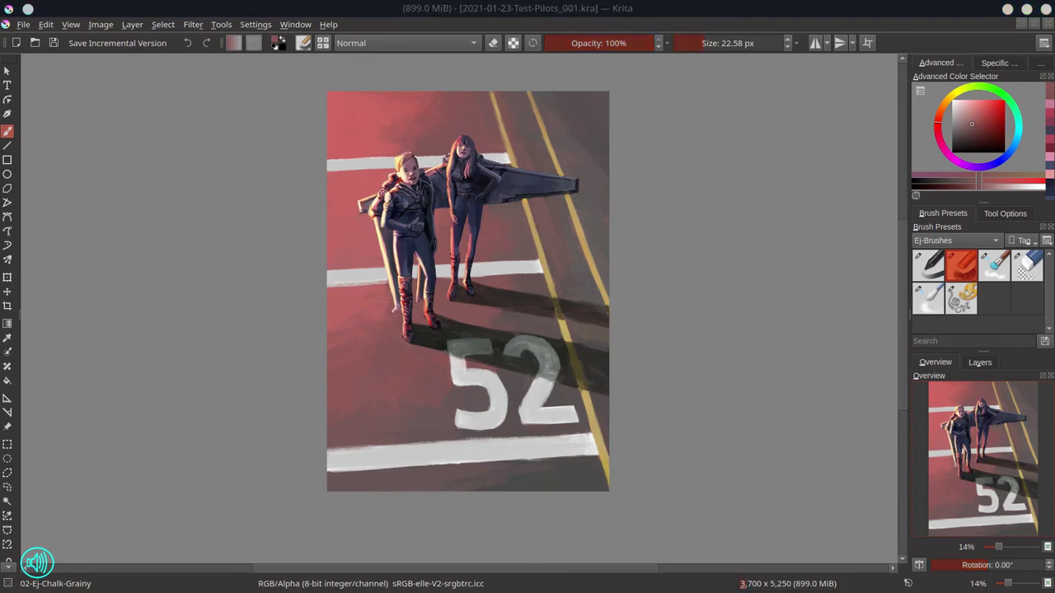
pyautogui.click(979, 362)
# - Add a new paint layer and handwrite "any final thoughts?" in black beside the 52
pyautogui.click(919, 564)
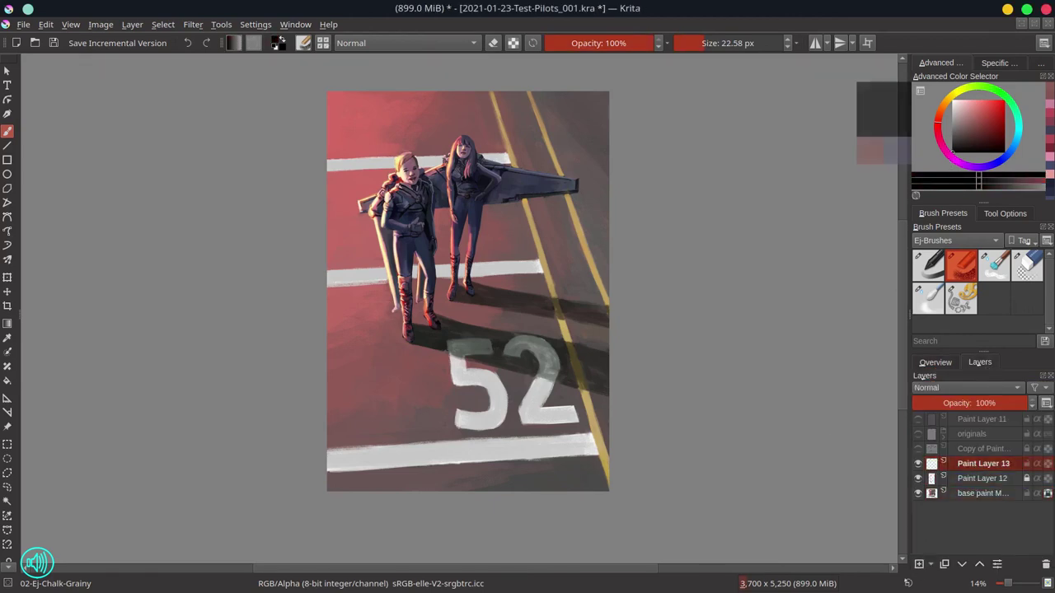
pyautogui.hotkey('ctrl', 's')
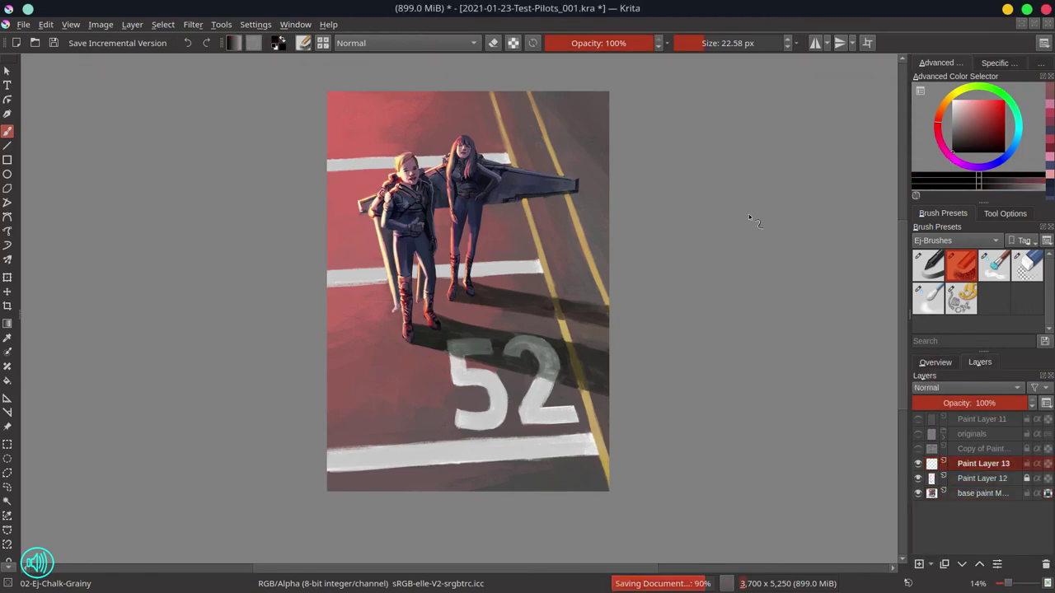
pyautogui.press(']')
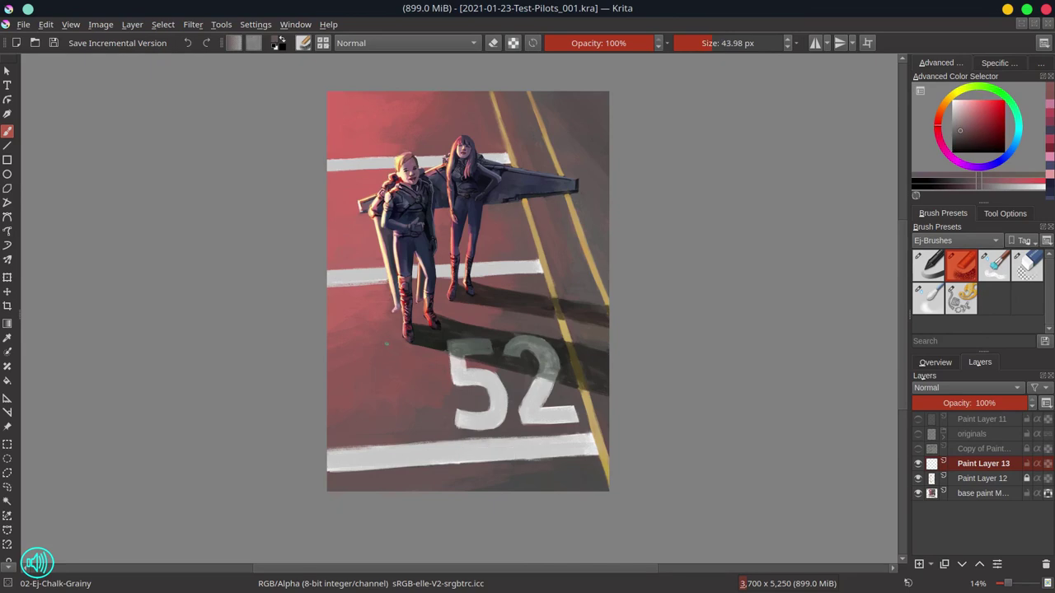
pyautogui.click(354, 383)
pyautogui.moveTo(349, 378)
pyautogui.mouseDown()
pyautogui.moveTo(408, 379)
pyautogui.moveTo(388, 414)
pyautogui.moveTo(370, 418)
pyautogui.moveTo(412, 417)
pyautogui.mouseUp()
pyautogui.moveTo(418, 395); pyautogui.dragTo(422, 417)
pyautogui.moveTo(414, 402); pyautogui.dragTo(425, 401)
pyautogui.moveTo(430, 403); pyautogui.dragTo(425, 418)
pyautogui.moveTo(432, 397); pyautogui.dragTo(437, 412)
pyautogui.click(436, 418)
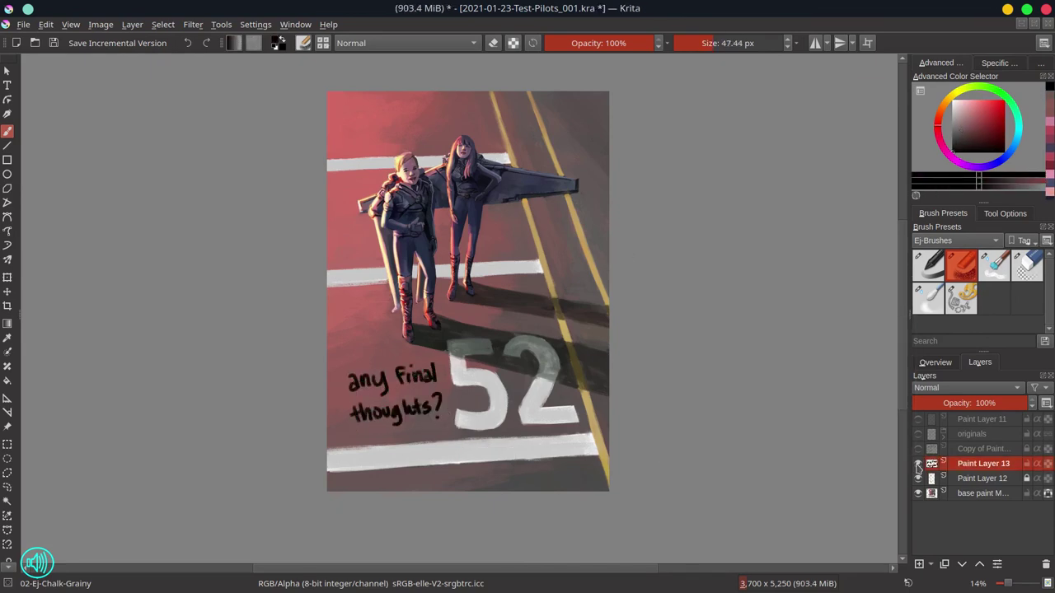
# - Hide the note layer, save the painting, and mirror the view to check it
pyautogui.click(919, 465)
pyautogui.click(919, 465)
pyautogui.click(919, 465)
pyautogui.hotkey('ctrl', 's')
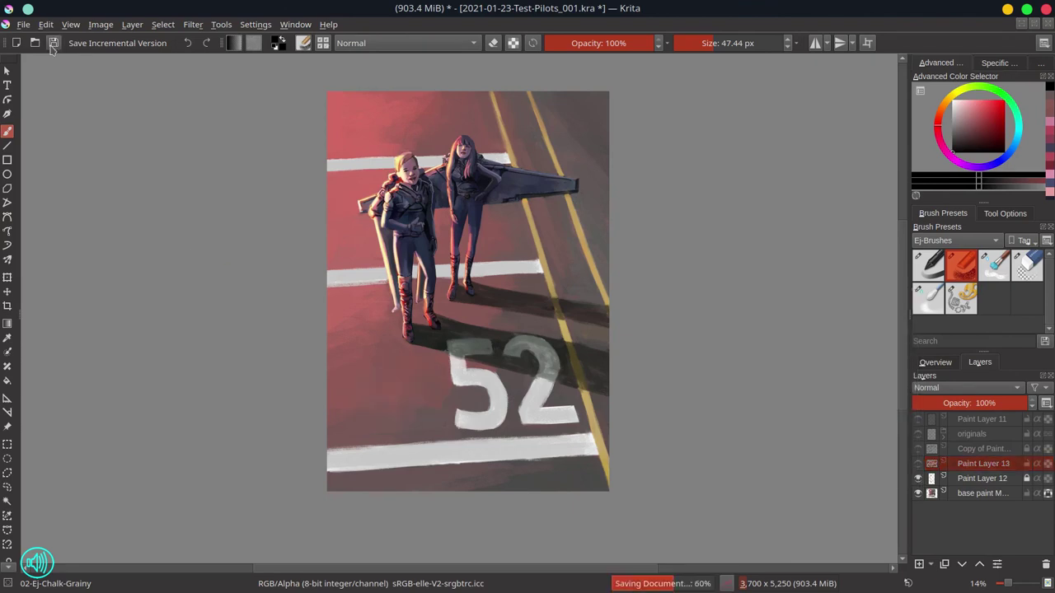
pyautogui.click(935, 363)
pyautogui.press('m')
pyautogui.press('m')
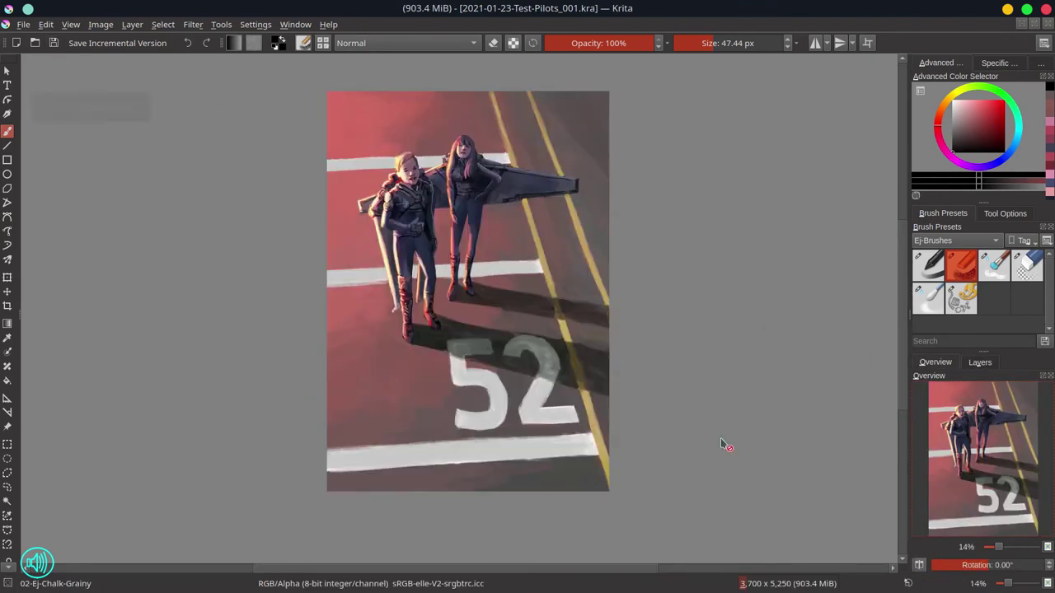